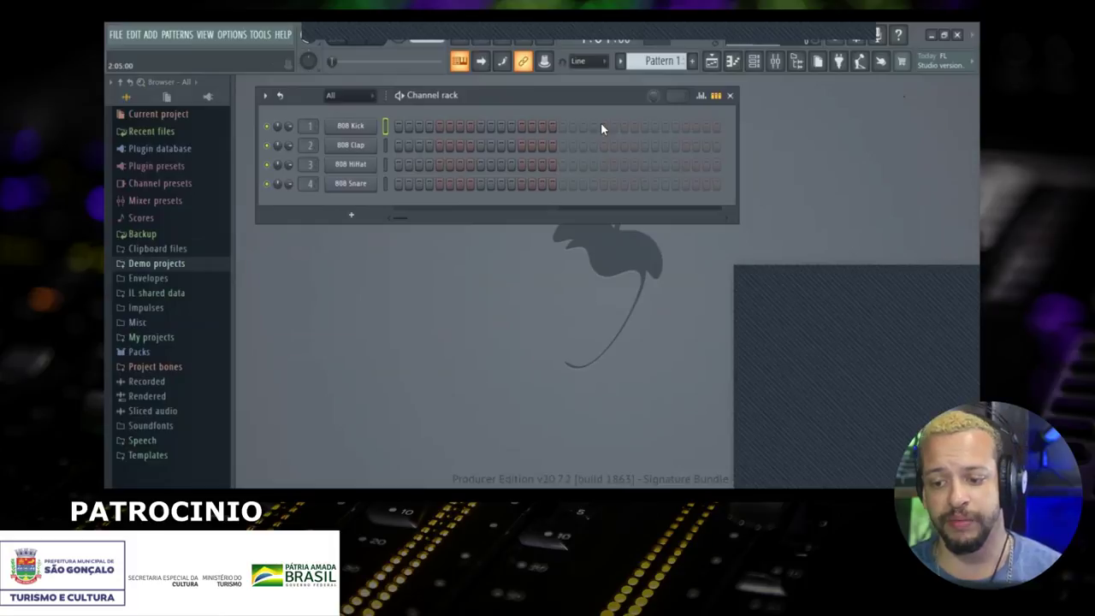
Step: Open the 808 Kick channel's settings and the mixer, and select the Master track
{"action": "left_click_drag", "start_coordinate": [568, 95], "coordinate": [548, 83]}
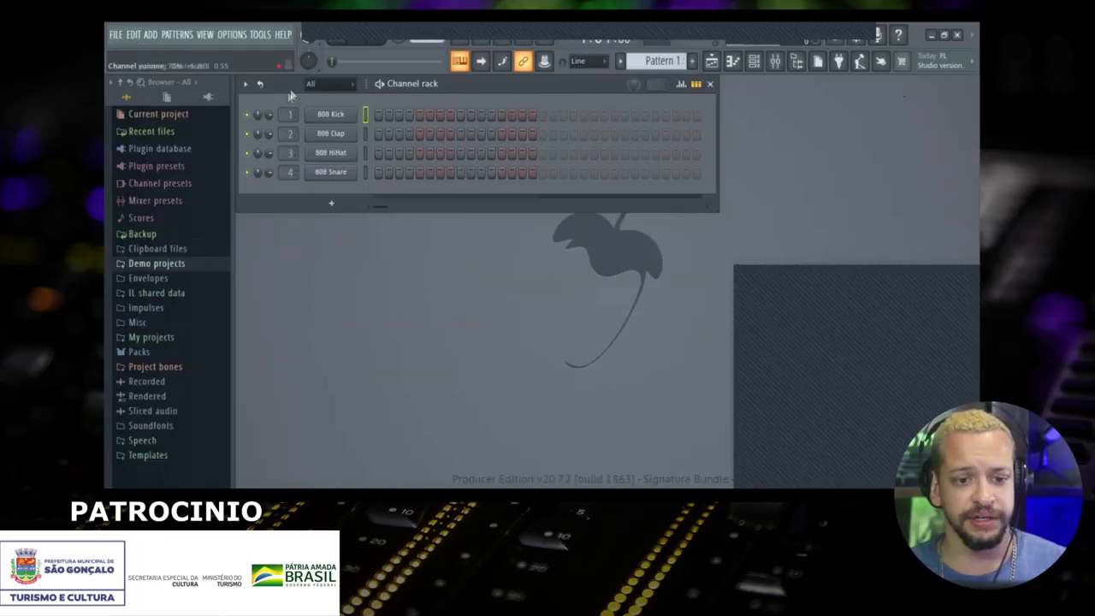
{"action": "left_click_drag", "start_coordinate": [452, 85], "coordinate": [468, 89]}
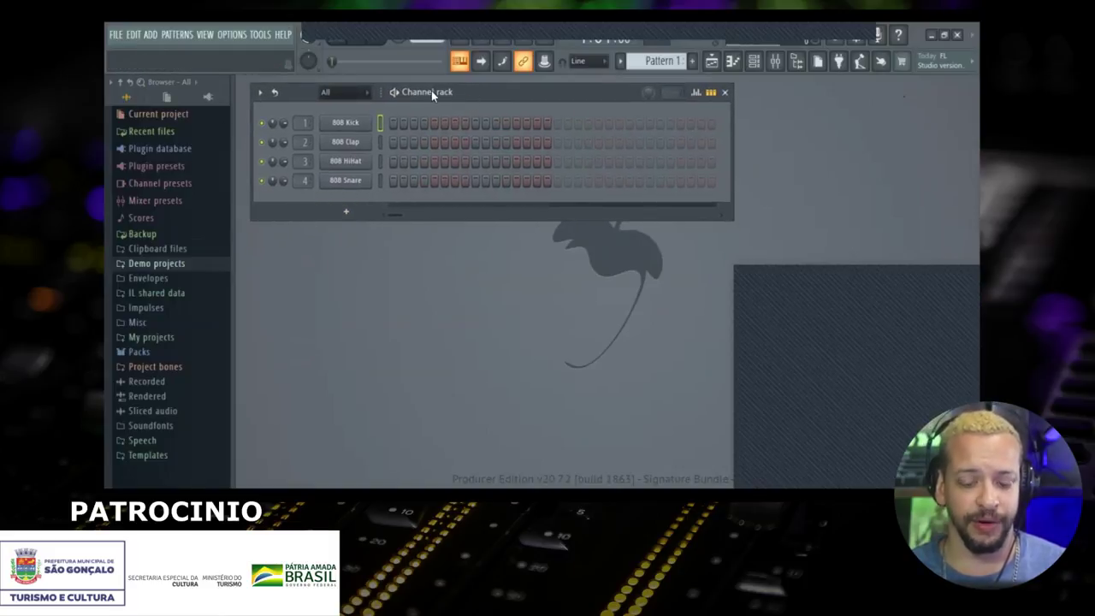
{"action": "left_click", "coordinate": [354, 123]}
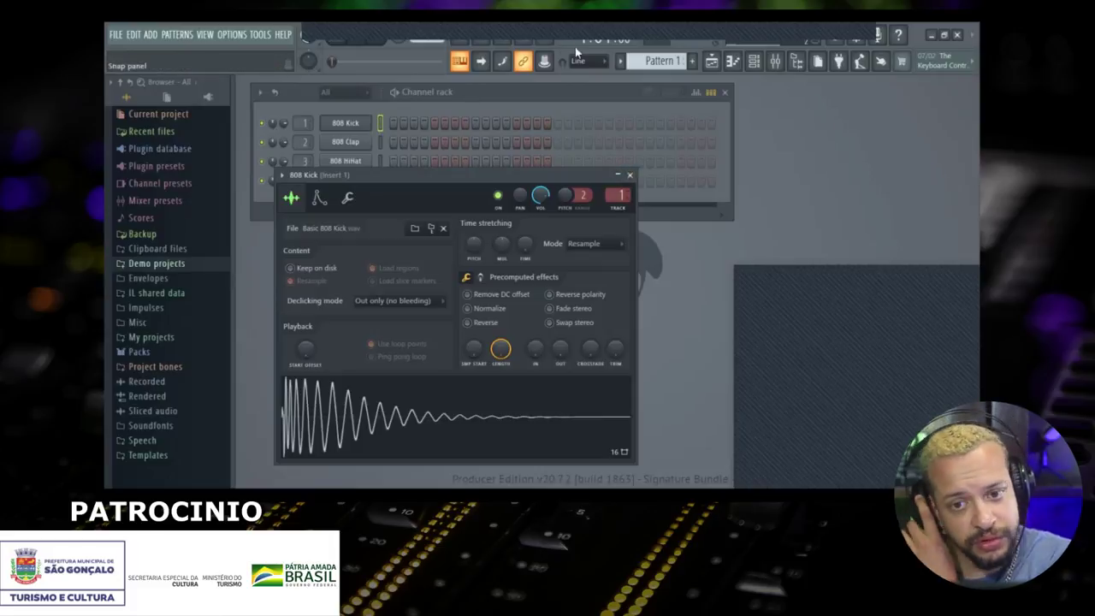
{"action": "left_click", "coordinate": [775, 63]}
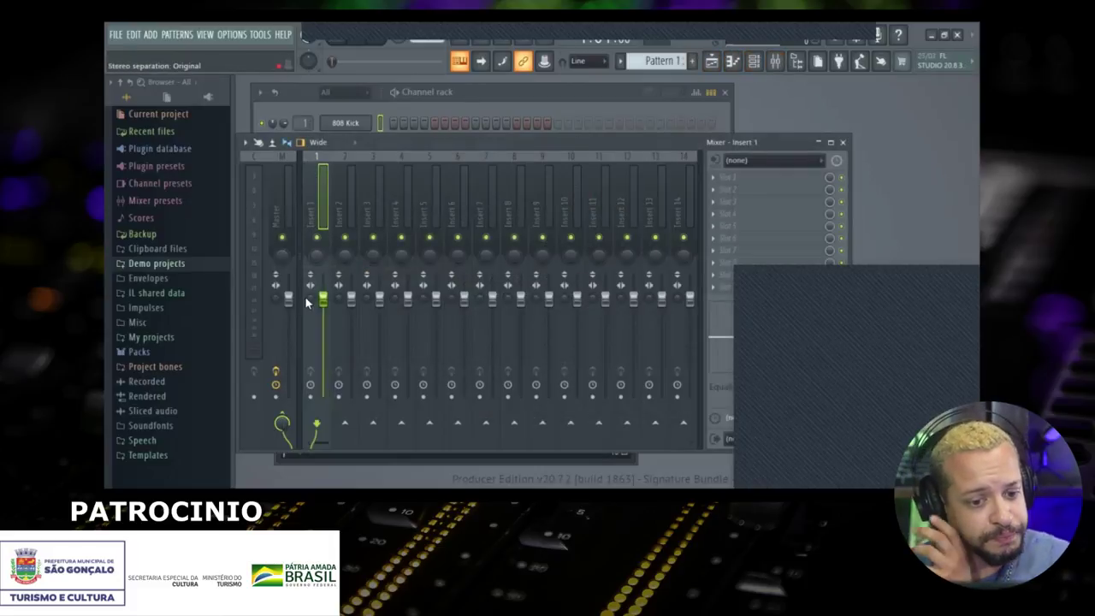
{"action": "left_click", "coordinate": [288, 298]}
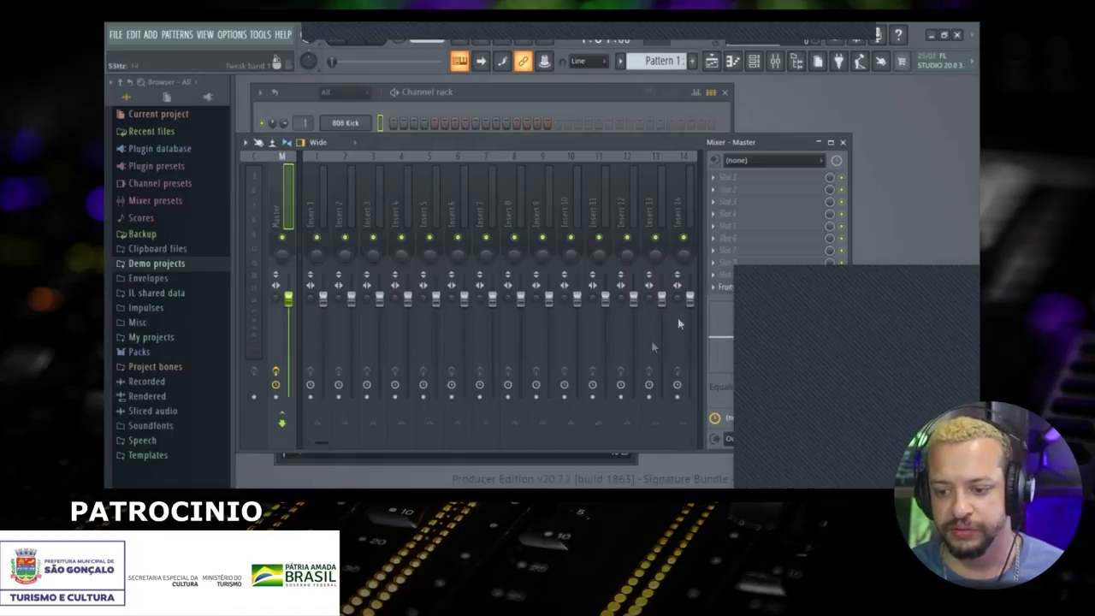
Step: Try out steps near the middle of the 808 Kick row, clear them, and reposition the channel rack
{"action": "left_click", "coordinate": [544, 126]}
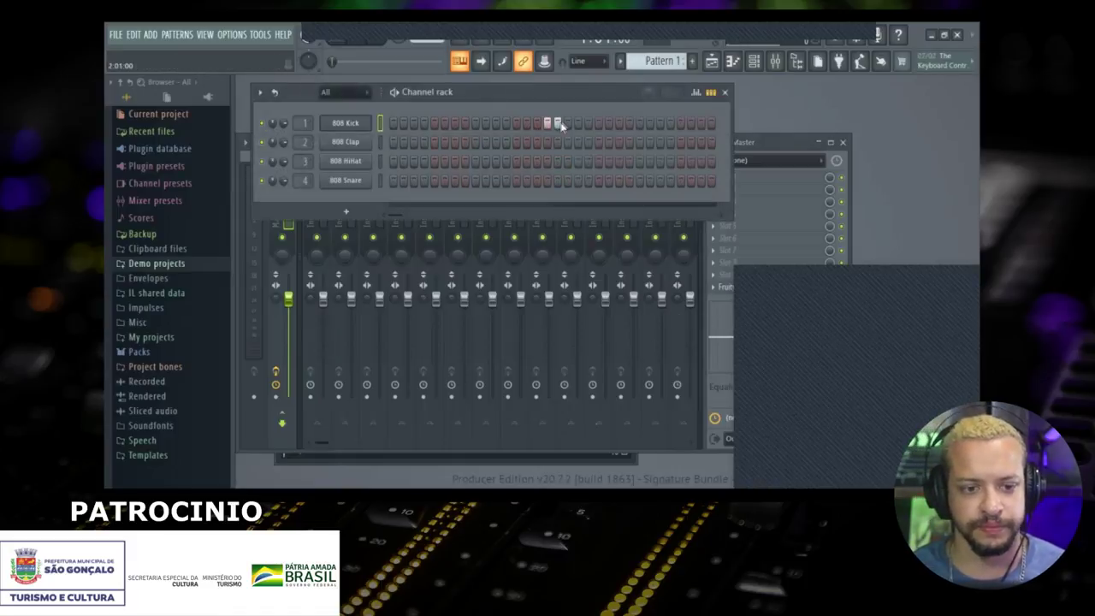
{"action": "left_click_drag", "start_coordinate": [576, 125], "coordinate": [535, 125]}
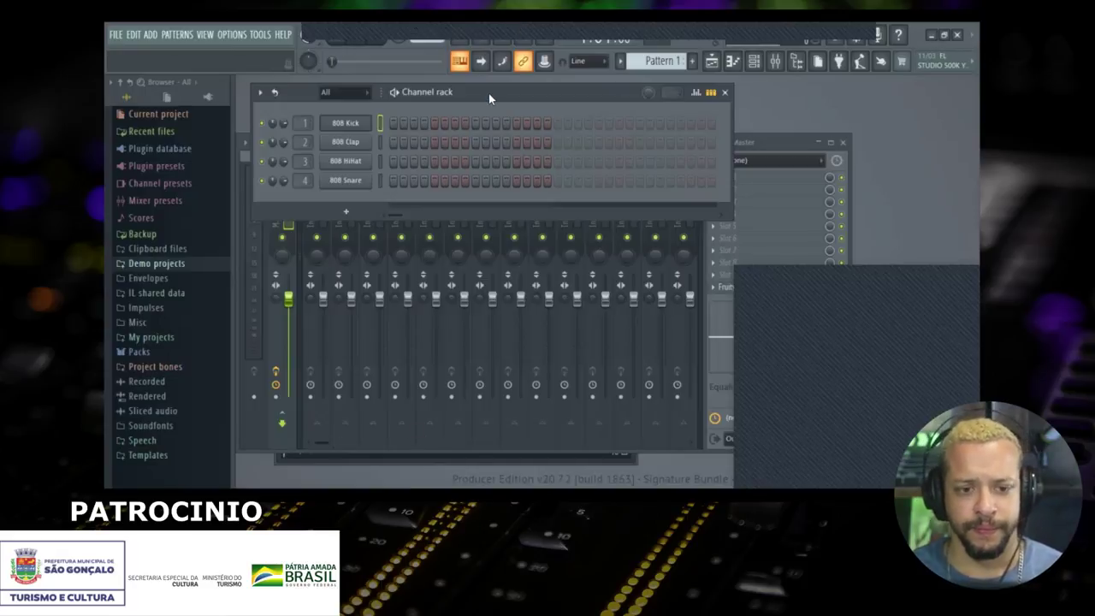
{"action": "left_click_drag", "start_coordinate": [488, 94], "coordinate": [500, 88]}
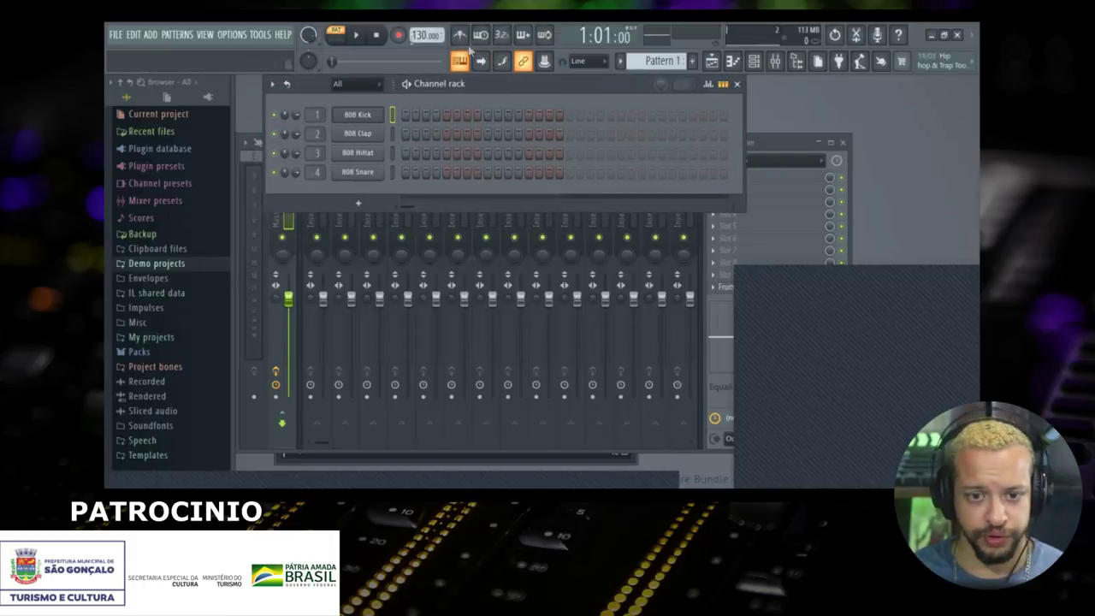
{"action": "left_click_drag", "start_coordinate": [518, 91], "coordinate": [494, 92]}
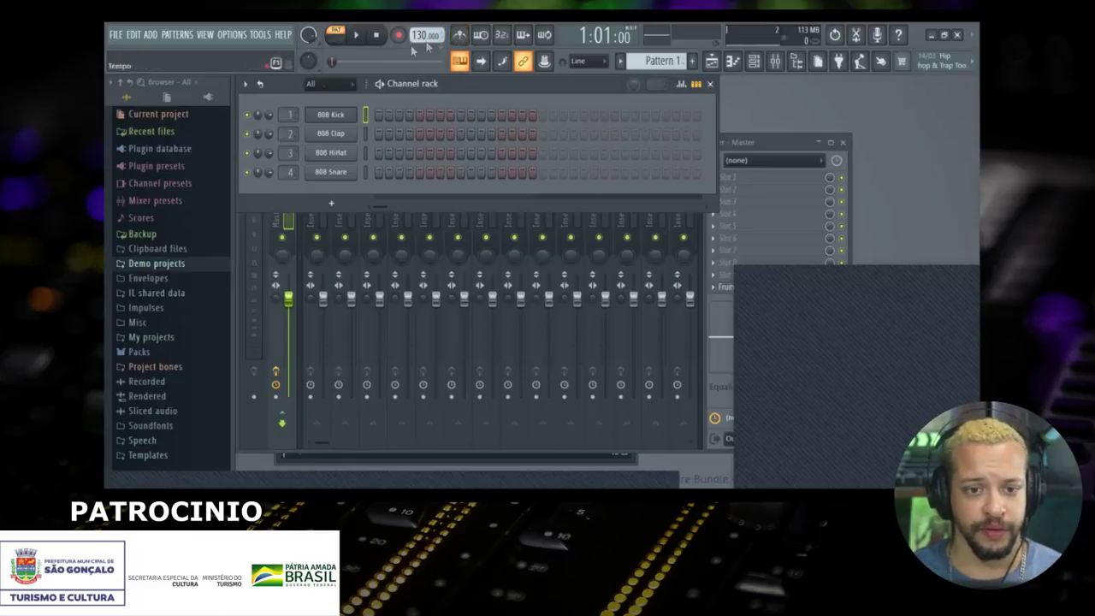
Step: Start and stop pattern playback, and turn off Audio in the recording filter
{"action": "left_click", "coordinate": [356, 35]}
{"action": "left_click", "coordinate": [376, 35]}
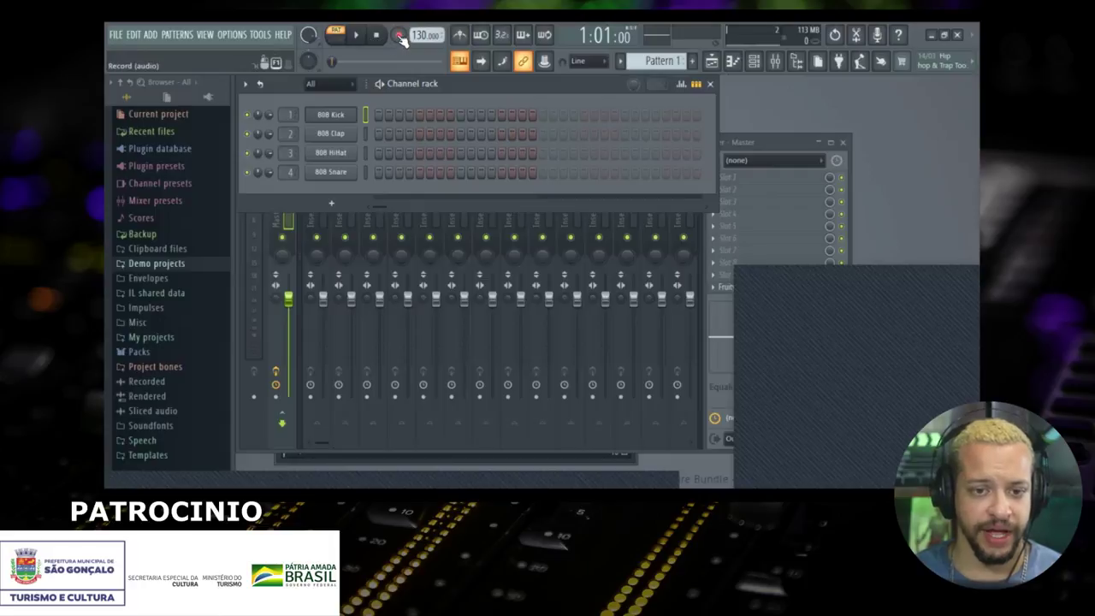
{"action": "right_click", "coordinate": [399, 37]}
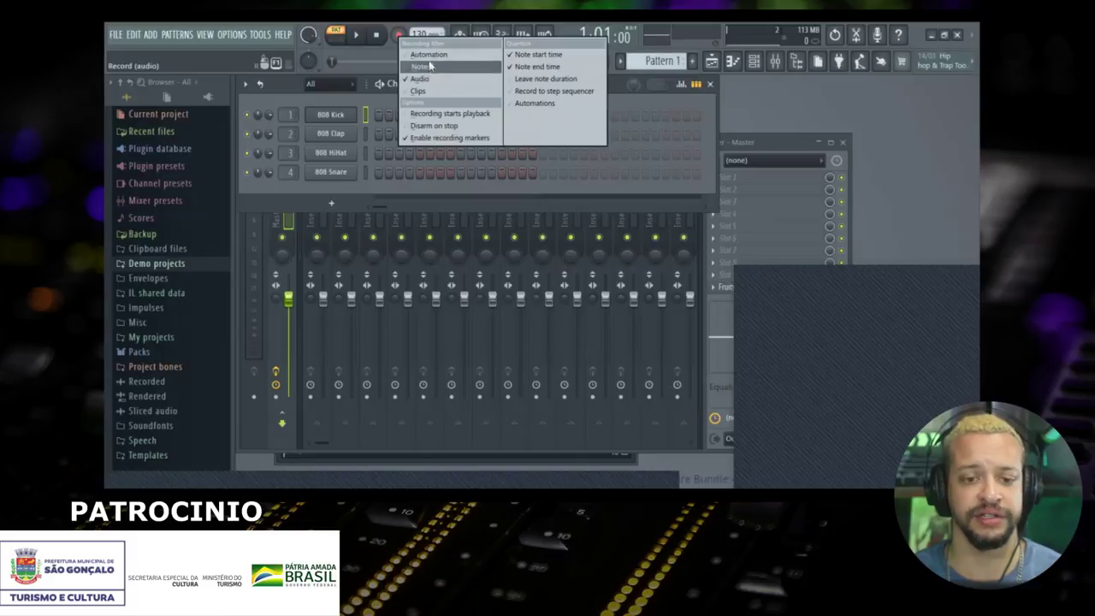
{"action": "left_click", "coordinate": [409, 77]}
{"action": "right_click", "coordinate": [399, 41]}
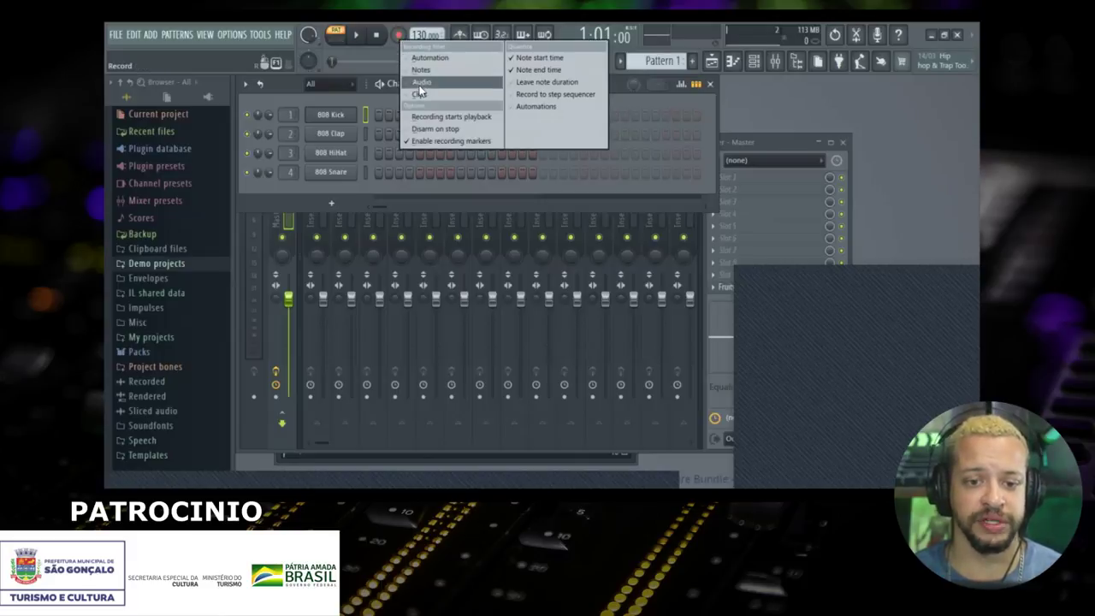
{"action": "left_click", "coordinate": [374, 54]}
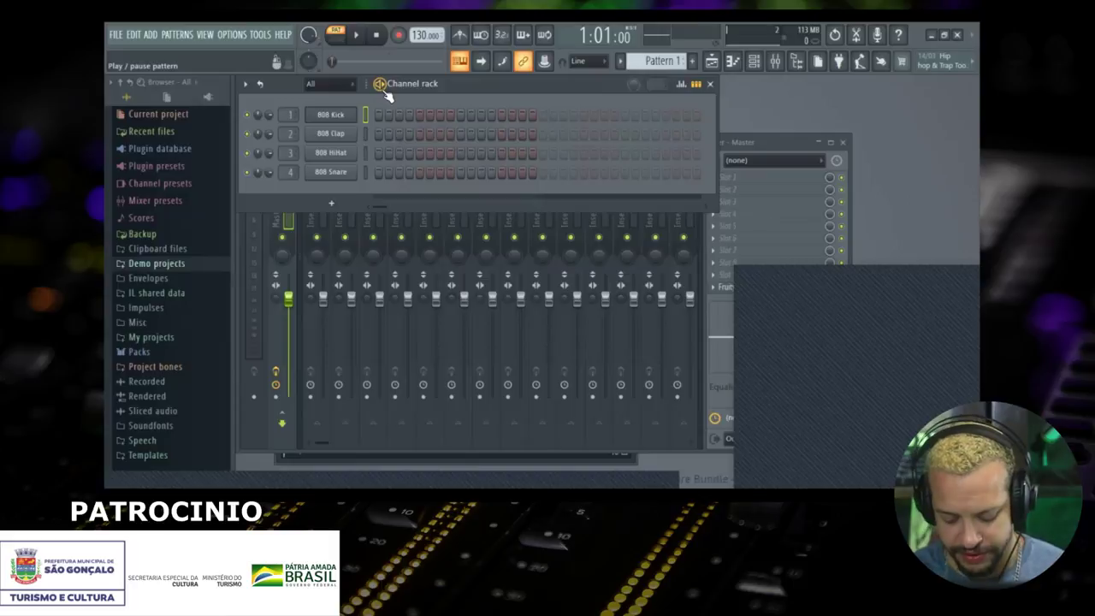
Step: Close the channel rack and the mixer windows
{"action": "left_click", "coordinate": [709, 84]}
{"action": "left_click_drag", "start_coordinate": [788, 145], "coordinate": [801, 106]}
{"action": "left_click", "coordinate": [855, 103]}
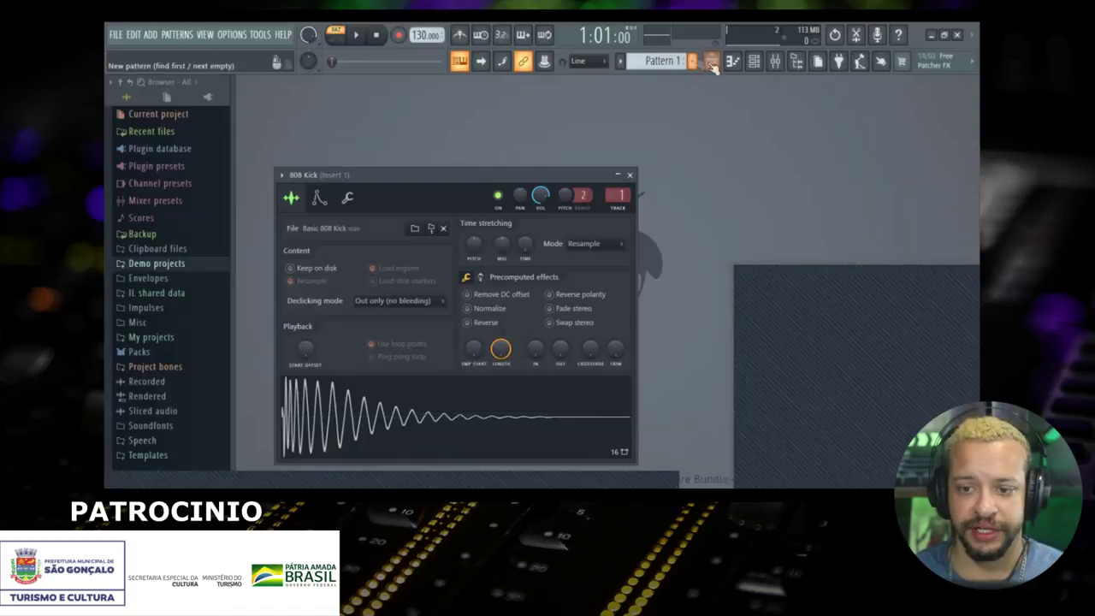
Step: Open the playlist, collapse it out of the way, and bring up the 808 Kick's piano roll
{"action": "left_click", "coordinate": [711, 61]}
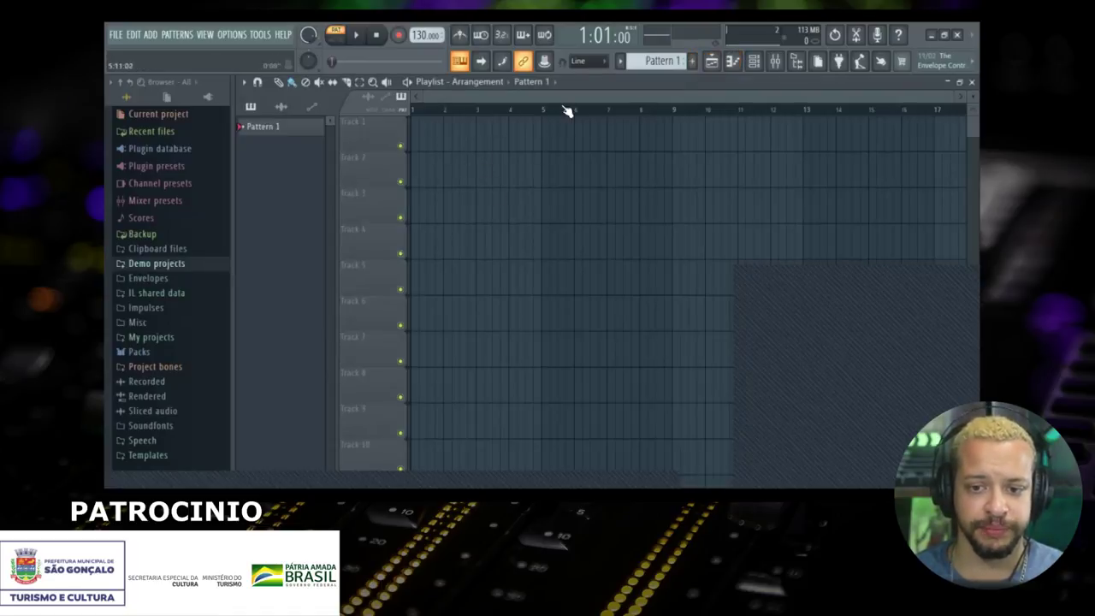
{"action": "left_click", "coordinate": [947, 81]}
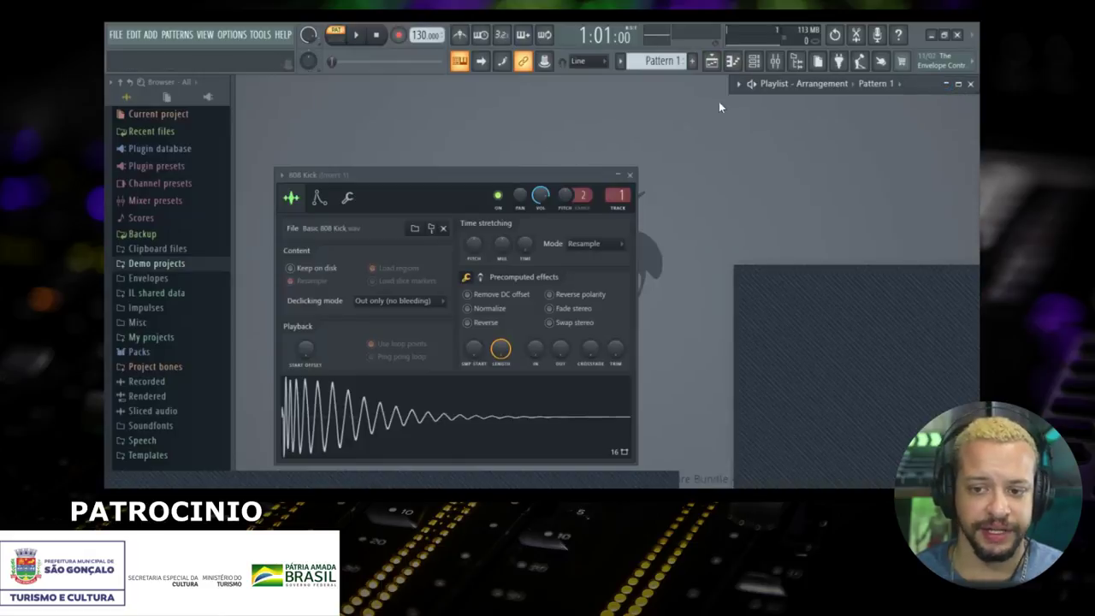
{"action": "left_click", "coordinate": [732, 61]}
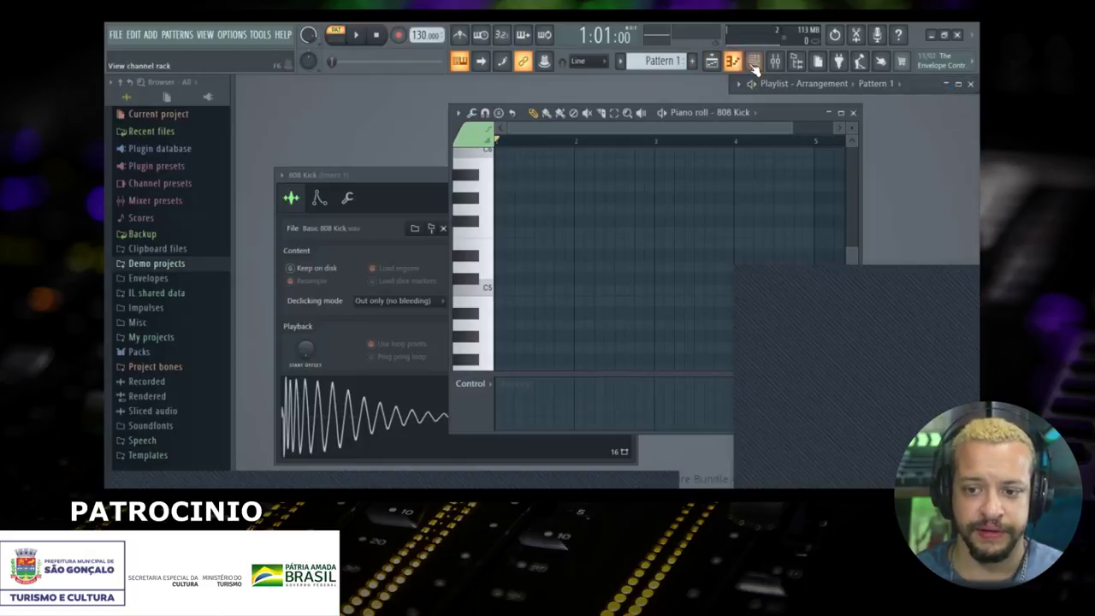
Step: Enter 808 Kick hits on steps 3 and 8 of Pattern 1 in the channel rack
{"action": "left_click", "coordinate": [753, 61]}
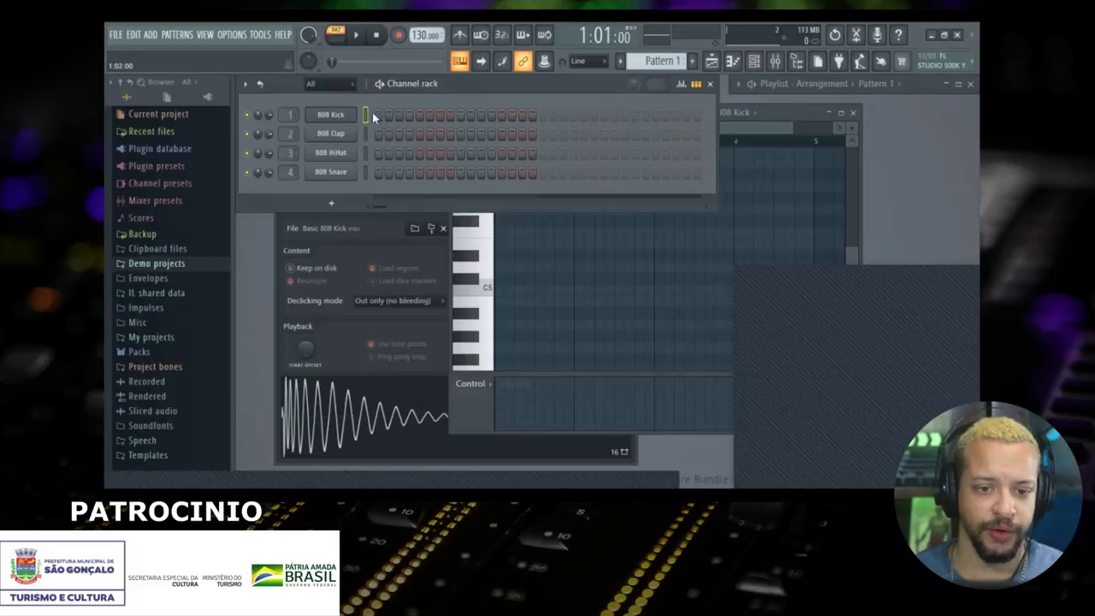
{"action": "left_click", "coordinate": [399, 115]}
{"action": "left_click", "coordinate": [450, 114]}
Step: Create Pattern 2 with an 808 Kick hit on step 6, and switch between the two patterns to compare them
{"action": "left_click", "coordinate": [692, 62]}
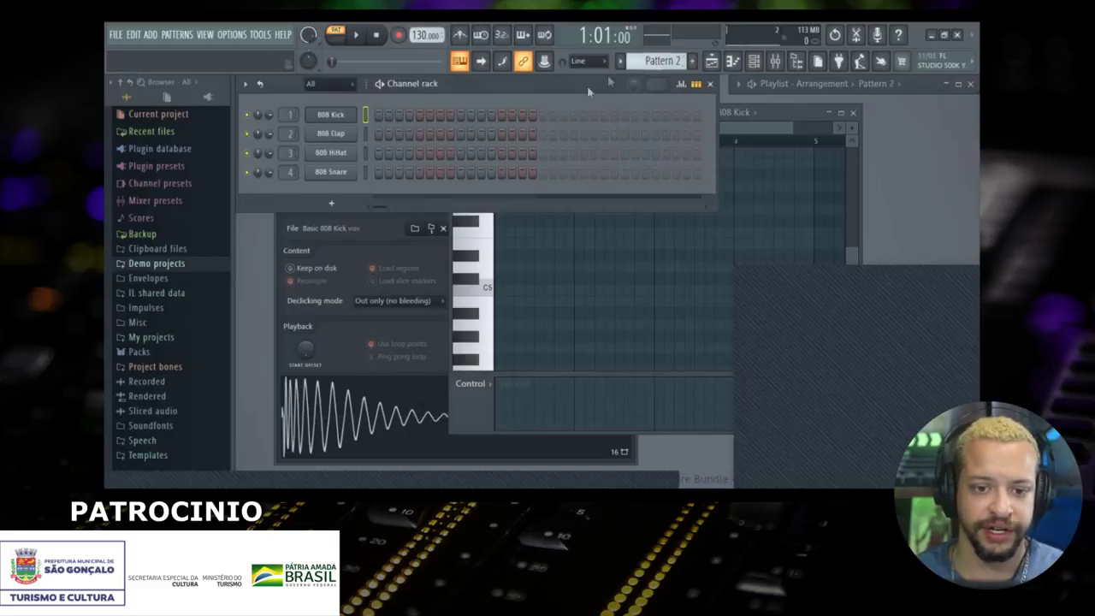
{"action": "left_click", "coordinate": [429, 115]}
{"action": "scroll", "coordinate": [647, 68], "scroll_direction": "down", "scroll_amount": 1}
{"action": "scroll", "coordinate": [647, 67], "scroll_direction": "up", "scroll_amount": 2}
{"action": "scroll", "coordinate": [648, 68], "scroll_direction": "down", "scroll_amount": 1}
{"action": "scroll", "coordinate": [647, 68], "scroll_direction": "up", "scroll_amount": 1}
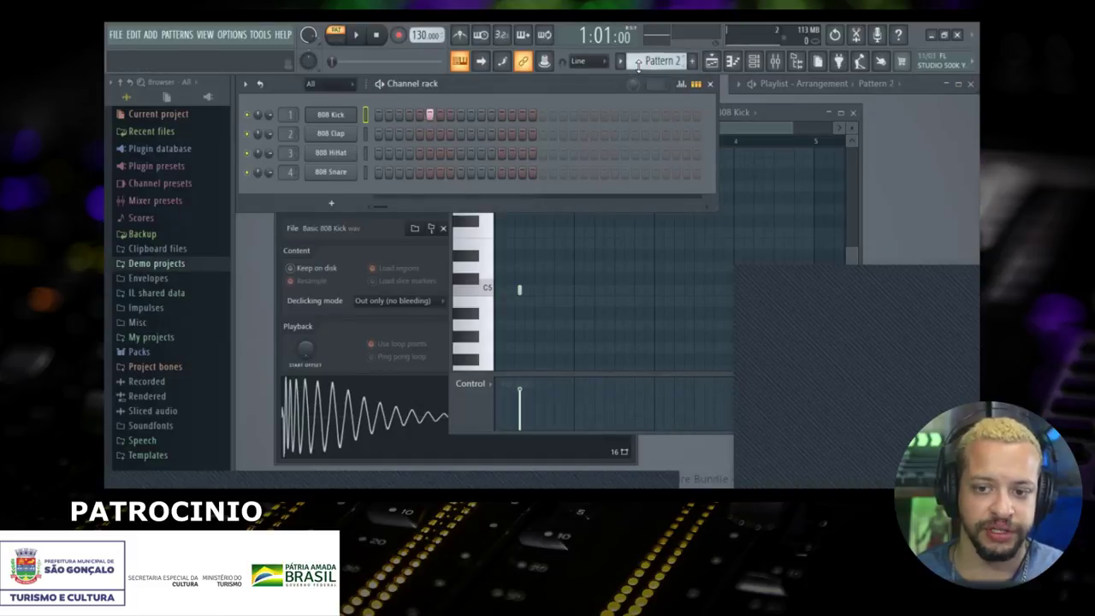
Step: Draw a one-bar D6 note starting on beat 2 in Pattern 1's 808 Kick piano roll, and close the piano roll
{"action": "left_click", "coordinate": [760, 112]}
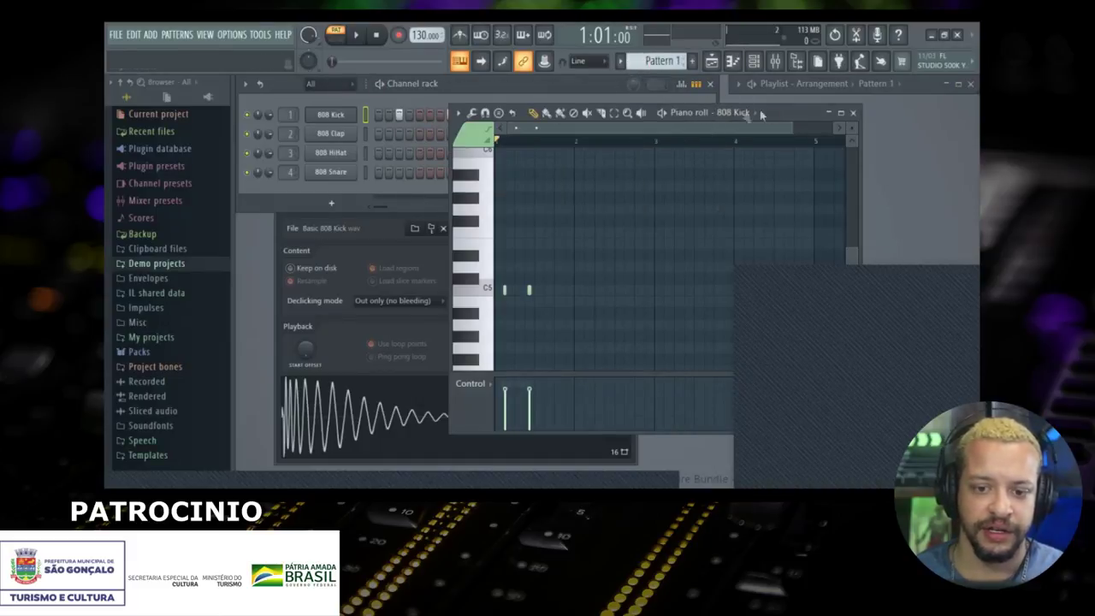
{"action": "left_click_drag", "start_coordinate": [556, 163], "coordinate": [517, 151]}
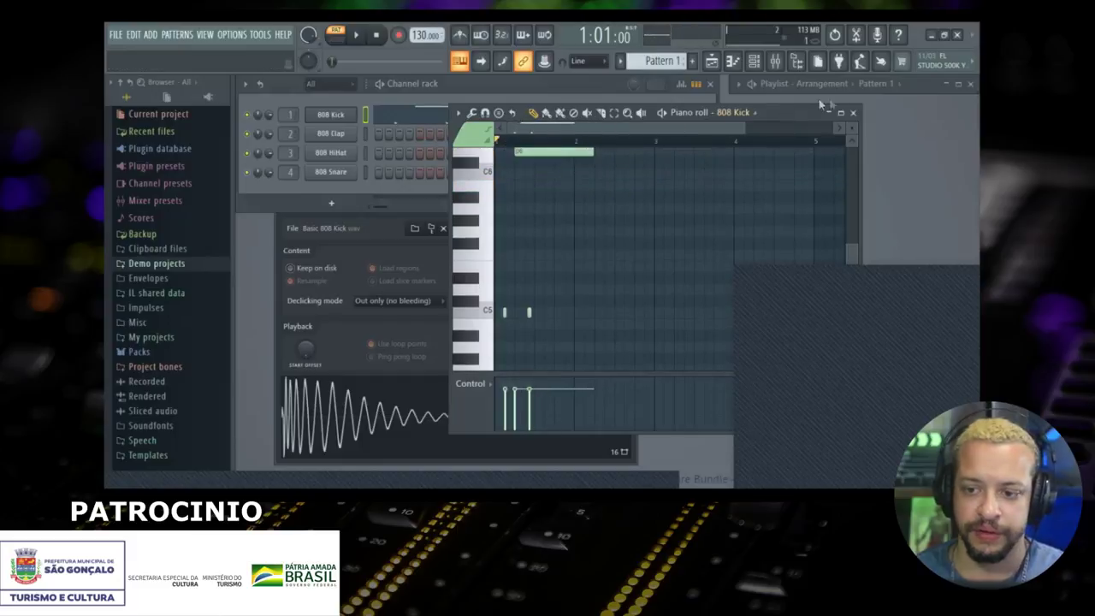
{"action": "left_click", "coordinate": [852, 112]}
Step: Place a Pattern 1 clip at bar 1 of Track 1 in the maximized playlist
{"action": "left_click", "coordinate": [713, 67]}
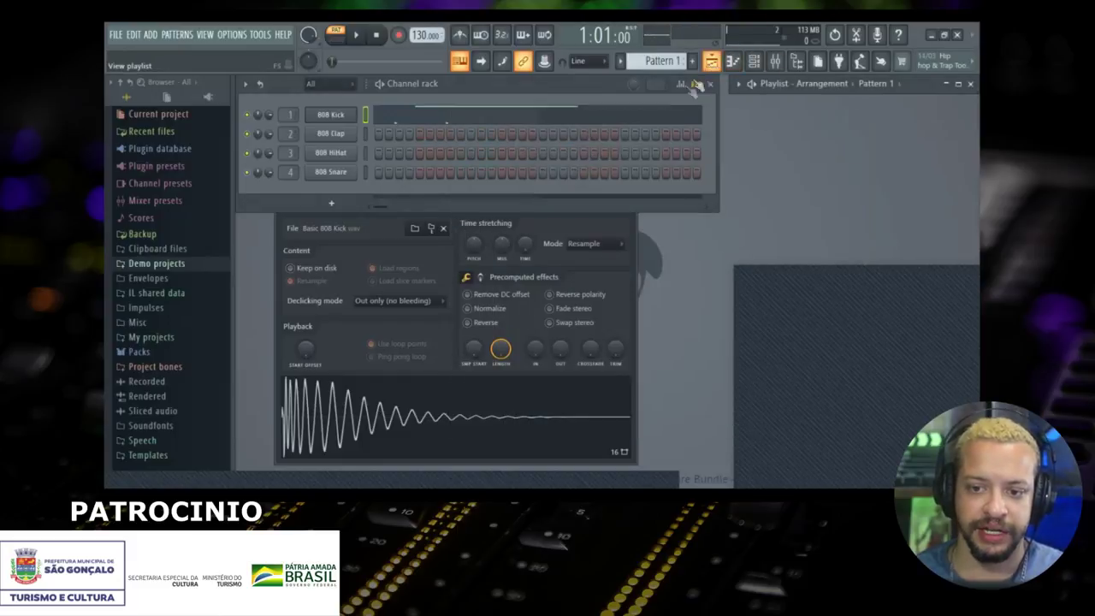
{"action": "left_click", "coordinate": [958, 83]}
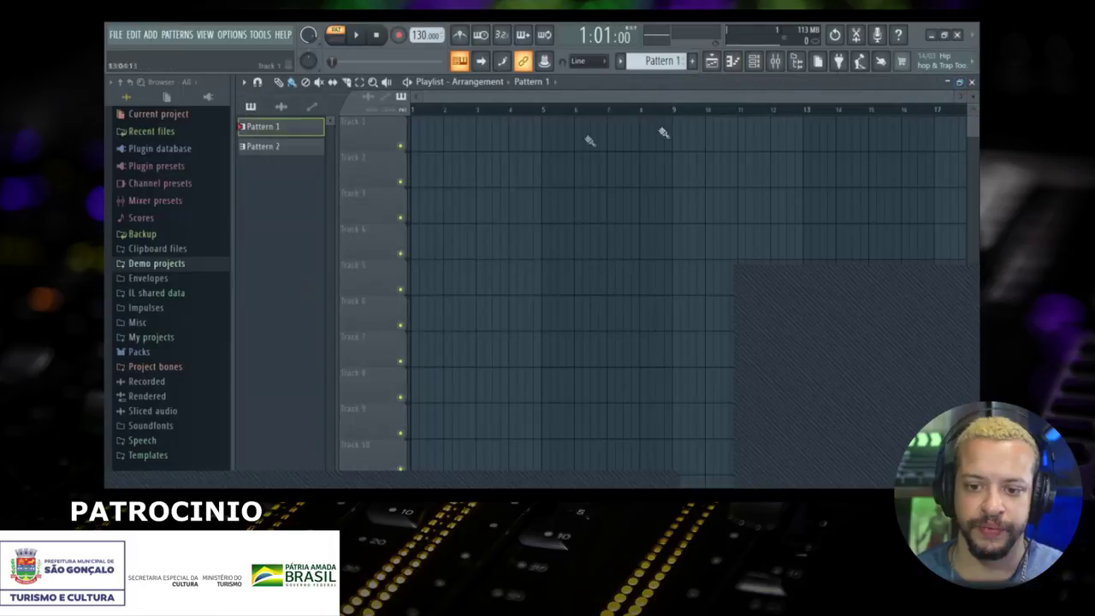
{"action": "left_click", "coordinate": [407, 146]}
{"action": "left_click", "coordinate": [437, 137]}
{"action": "left_click", "coordinate": [405, 146]}
{"action": "left_click_drag", "start_coordinate": [486, 137], "coordinate": [461, 137]}
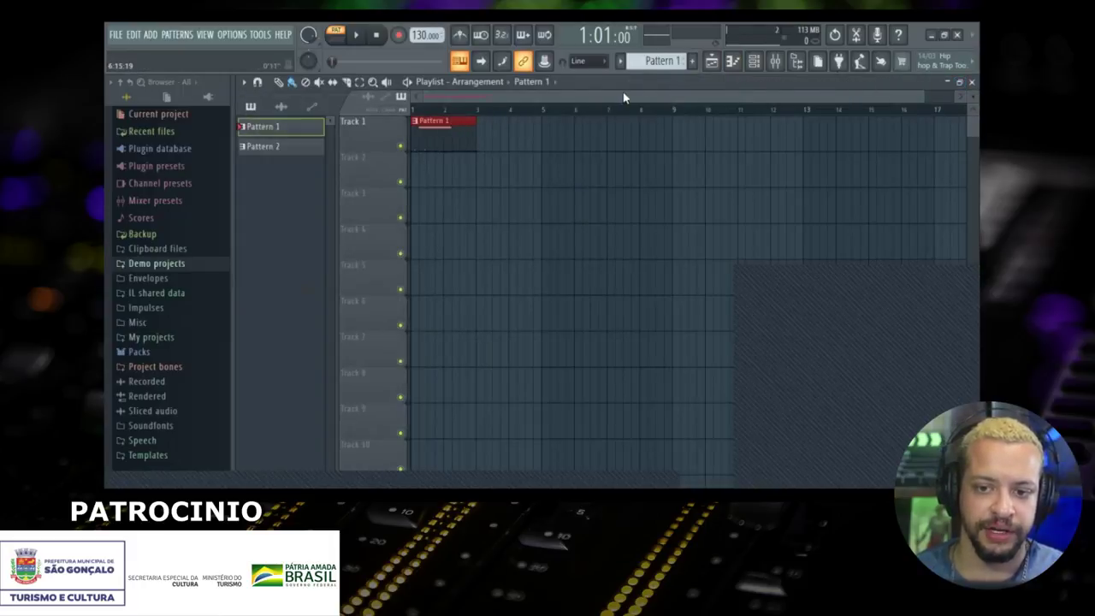
Step: Place a Pattern 2 clip at bar 3 of Track 2 in the playlist
{"action": "scroll", "coordinate": [643, 65], "scroll_direction": "down", "scroll_amount": 1}
{"action": "left_click", "coordinate": [503, 167]}
{"action": "left_click_drag", "start_coordinate": [513, 170], "coordinate": [492, 166]}
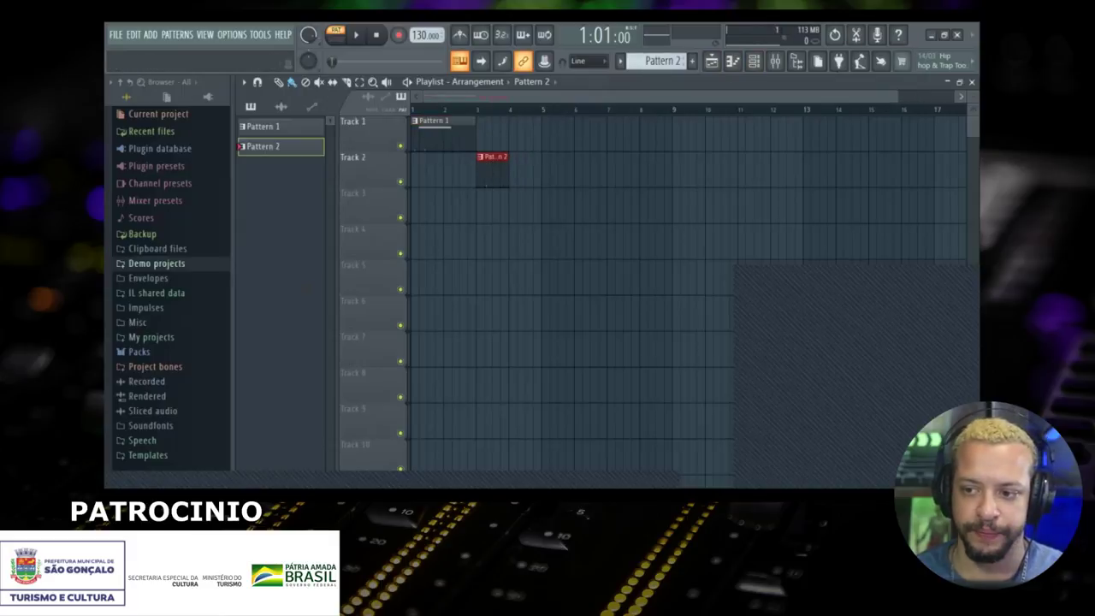
Step: Delete the Pattern 2 and Pattern 1 clips from the playlist
{"action": "right_click", "coordinate": [499, 167]}
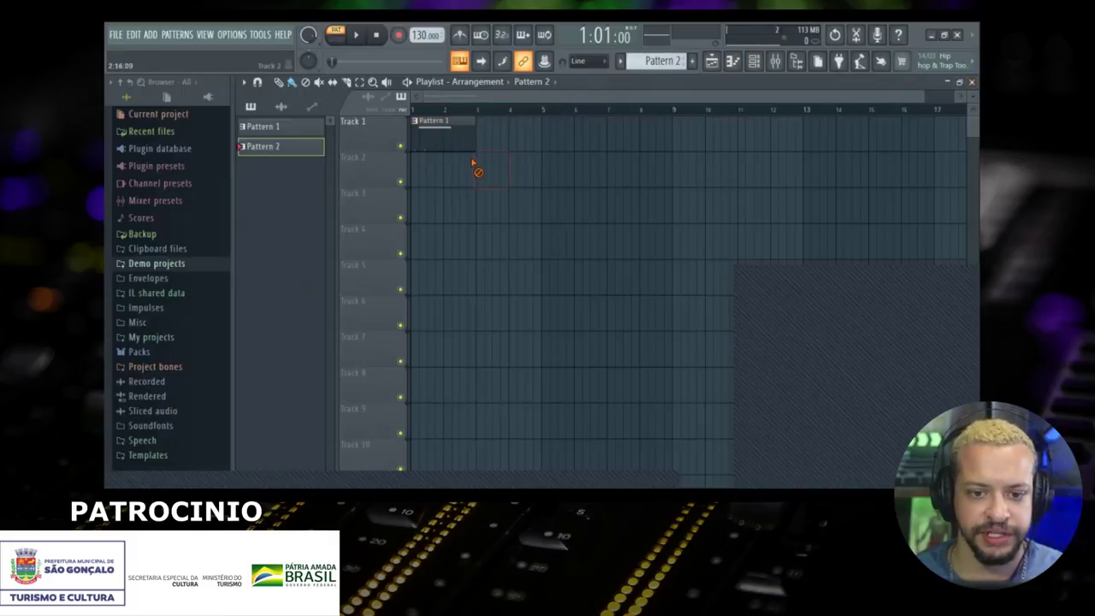
{"action": "right_click", "coordinate": [444, 122]}
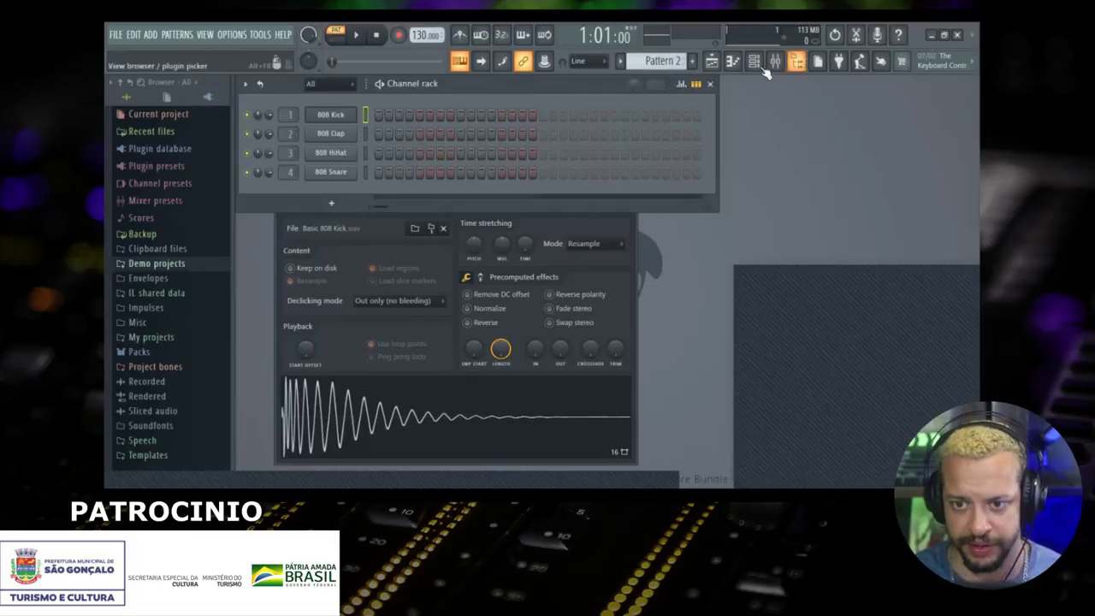
Step: Open Pattern 2's 808 Kick piano roll and explore its keyboard and note grid
{"action": "left_click", "coordinate": [711, 61]}
{"action": "left_click", "coordinate": [732, 63]}
{"action": "left_click", "coordinate": [732, 63]}
{"action": "left_click", "coordinate": [732, 64]}
{"action": "left_click", "coordinate": [733, 63]}
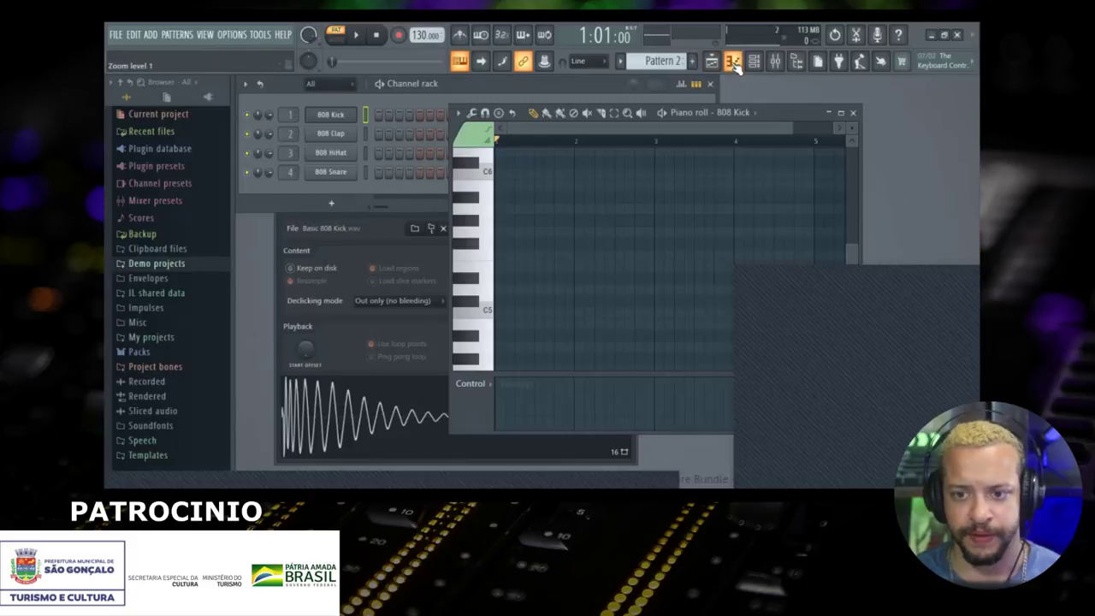
{"action": "left_click_drag", "start_coordinate": [491, 203], "coordinate": [530, 214]}
{"action": "right_click", "coordinate": [557, 214]}
{"action": "left_click", "coordinate": [490, 183]}
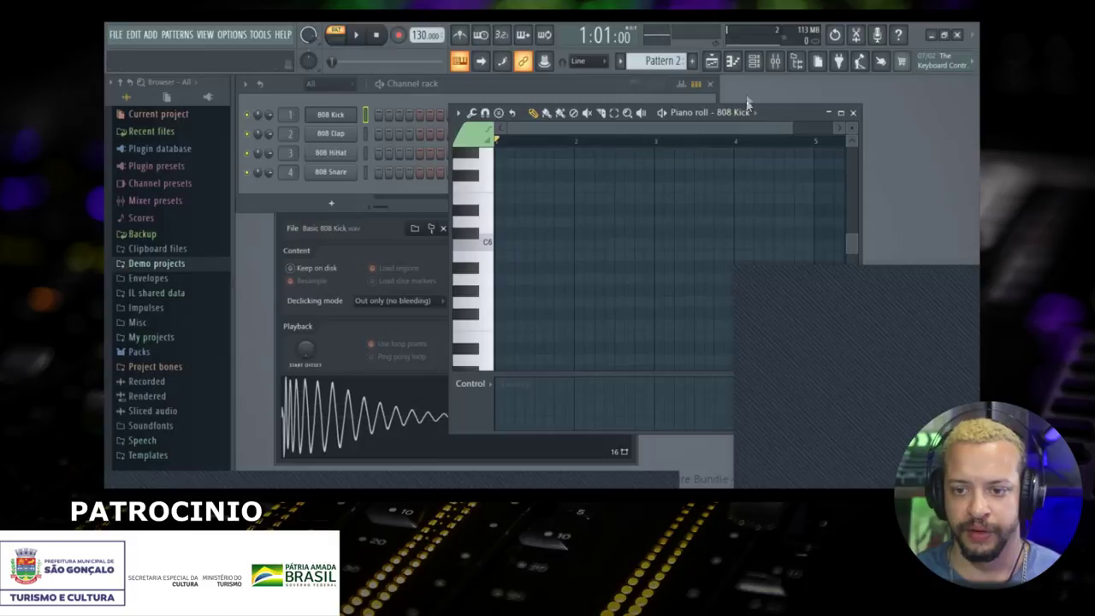
Step: Return to Pattern 1 and delete the long D6 note from the 808 Kick's piano roll
{"action": "left_click", "coordinate": [753, 60]}
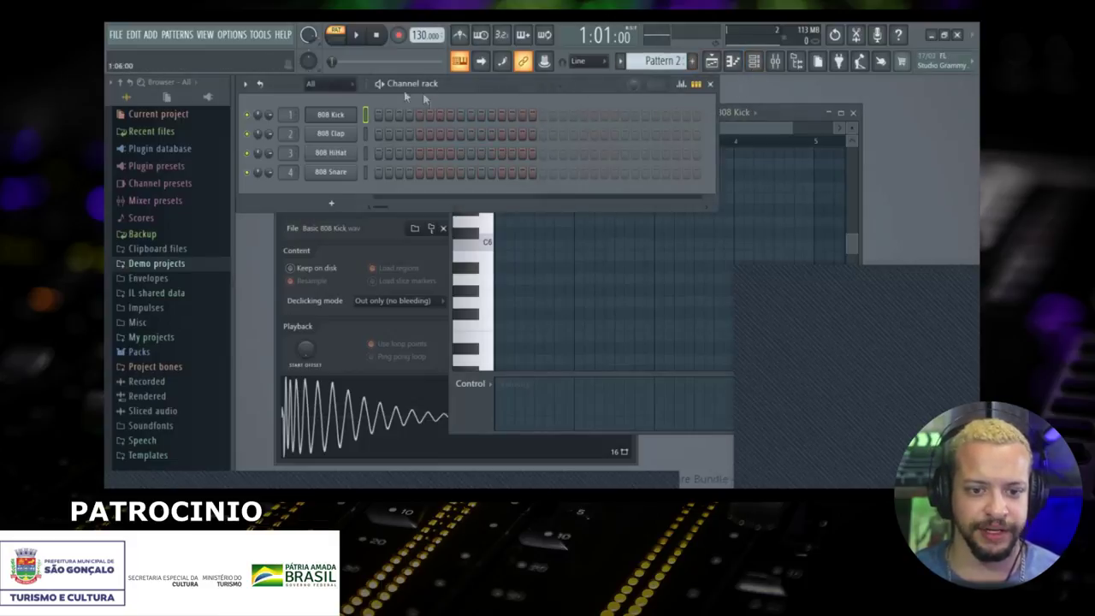
{"action": "scroll", "coordinate": [668, 56], "scroll_direction": "up", "scroll_amount": 1}
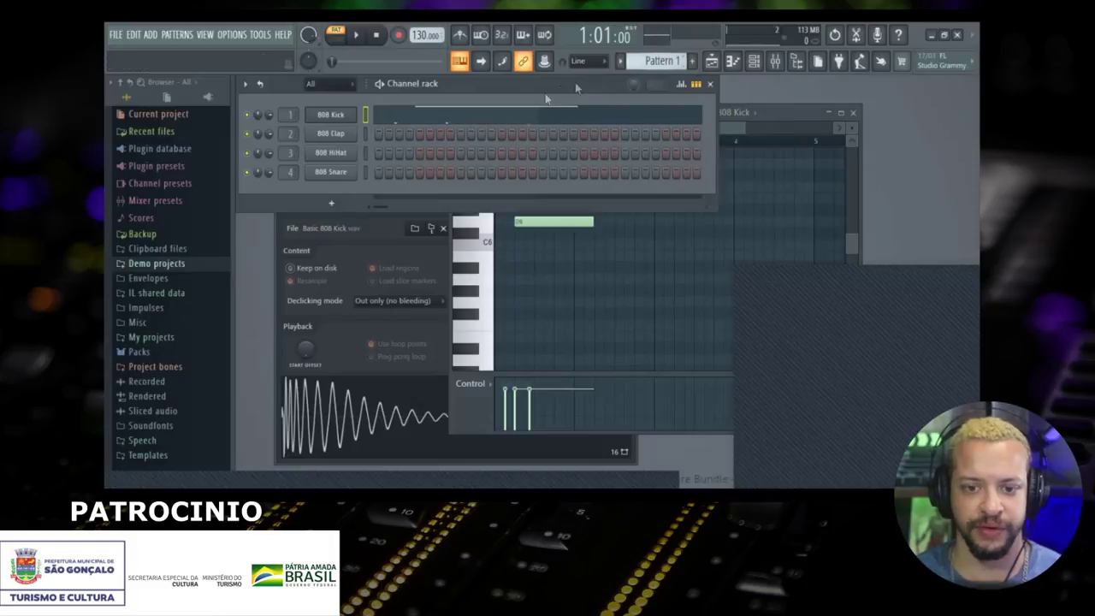
{"action": "left_click", "coordinate": [523, 114]}
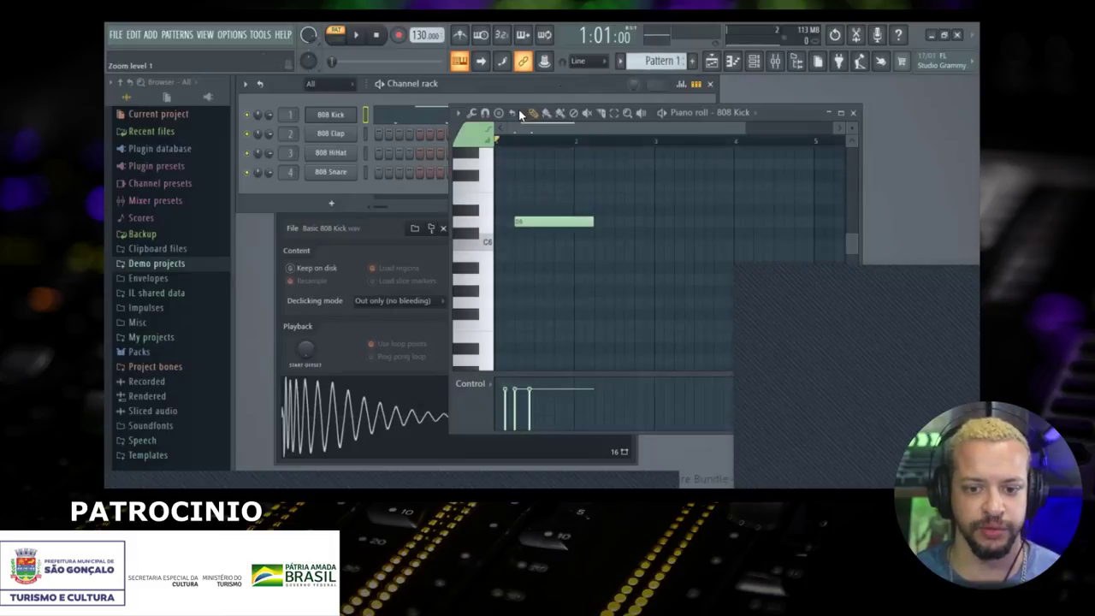
{"action": "left_click", "coordinate": [396, 97]}
{"action": "left_click", "coordinate": [418, 112]}
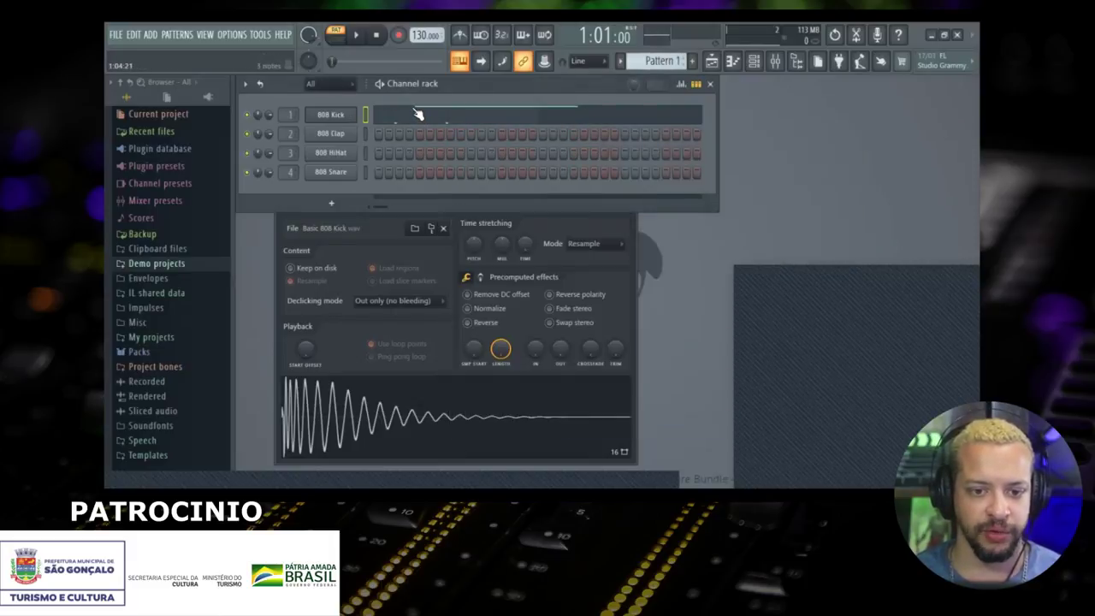
{"action": "left_click", "coordinate": [417, 113]}
{"action": "left_click", "coordinate": [419, 113]}
{"action": "left_click", "coordinate": [419, 113]}
{"action": "right_click", "coordinate": [522, 219]}
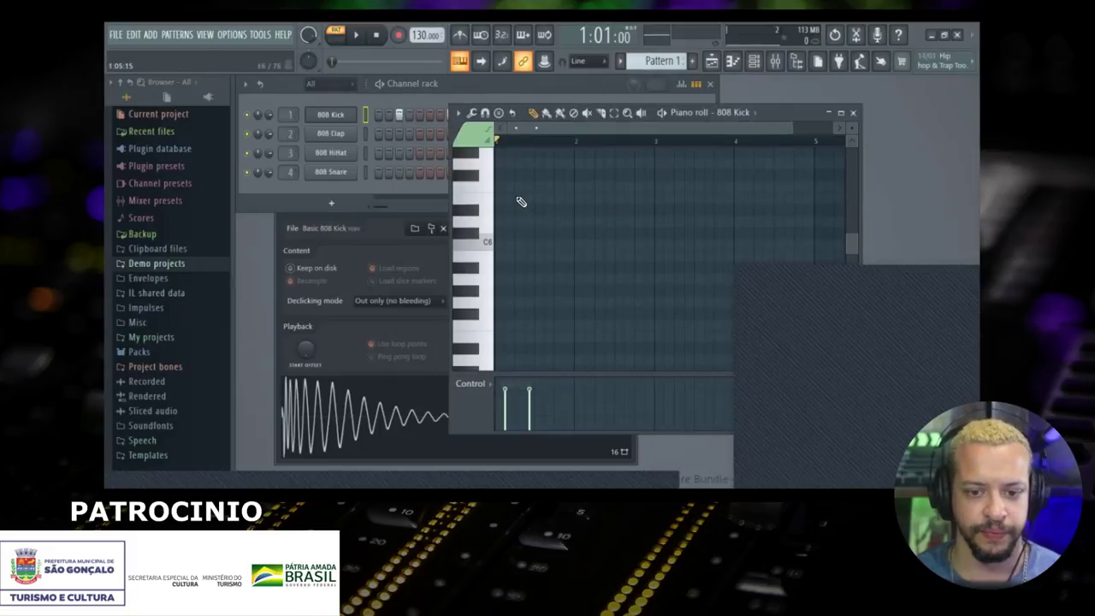
Step: Open the mixer, place it below the channel rack, and play the 808 Kick to watch its signal on Insert 1
{"action": "left_click", "coordinate": [333, 97]}
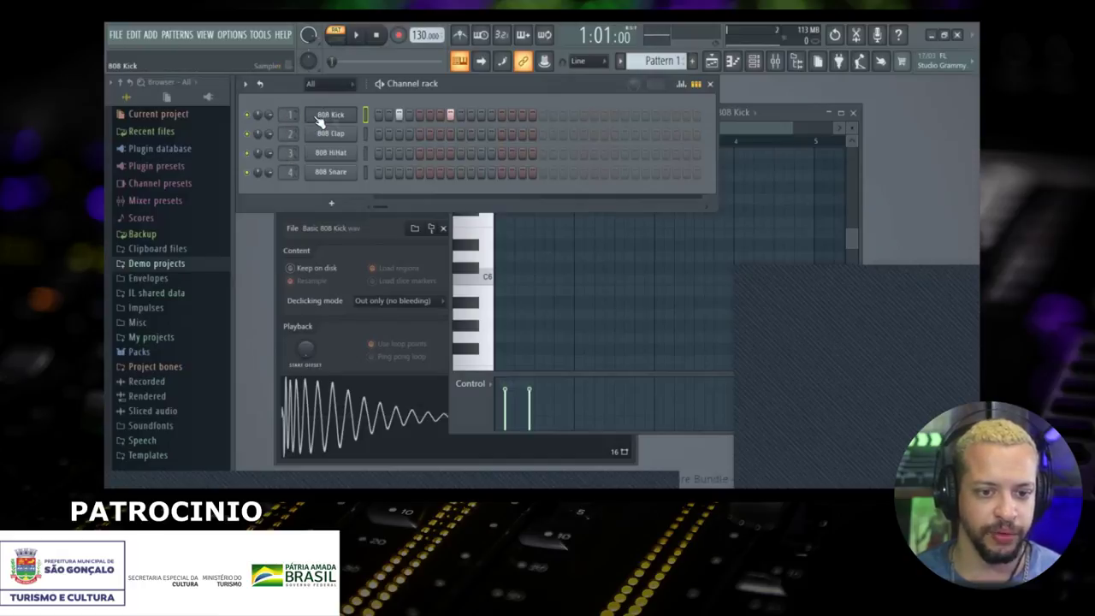
{"action": "left_click", "coordinate": [775, 61]}
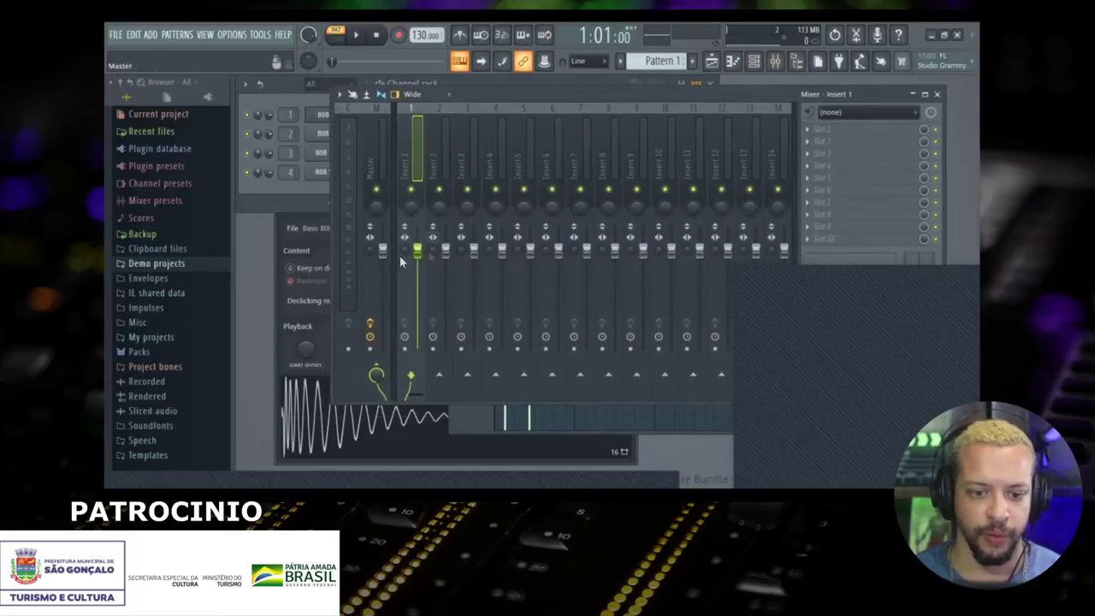
{"action": "left_click", "coordinate": [775, 62]}
{"action": "left_click", "coordinate": [775, 62]}
{"action": "left_click_drag", "start_coordinate": [646, 95], "coordinate": [442, 158]}
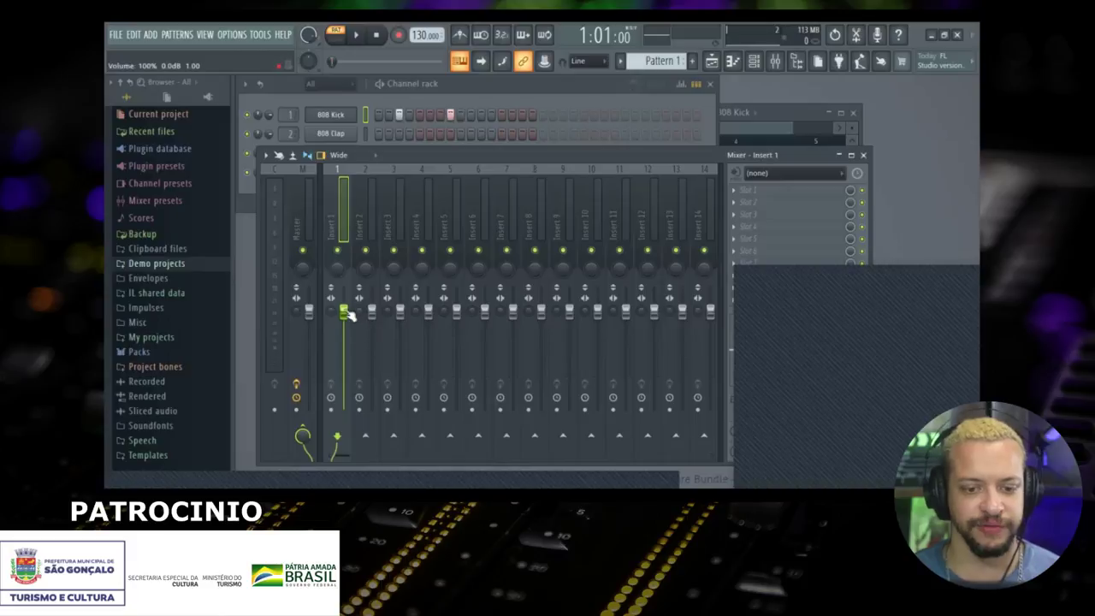
{"action": "left_click_drag", "start_coordinate": [455, 156], "coordinate": [437, 181]}
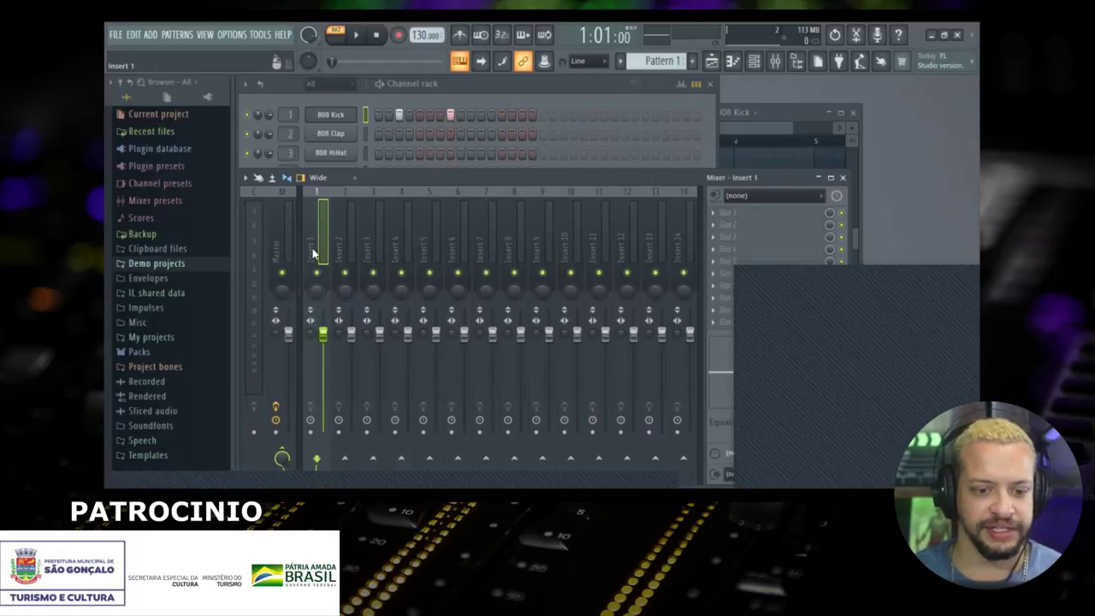
{"action": "left_click", "coordinate": [288, 117]}
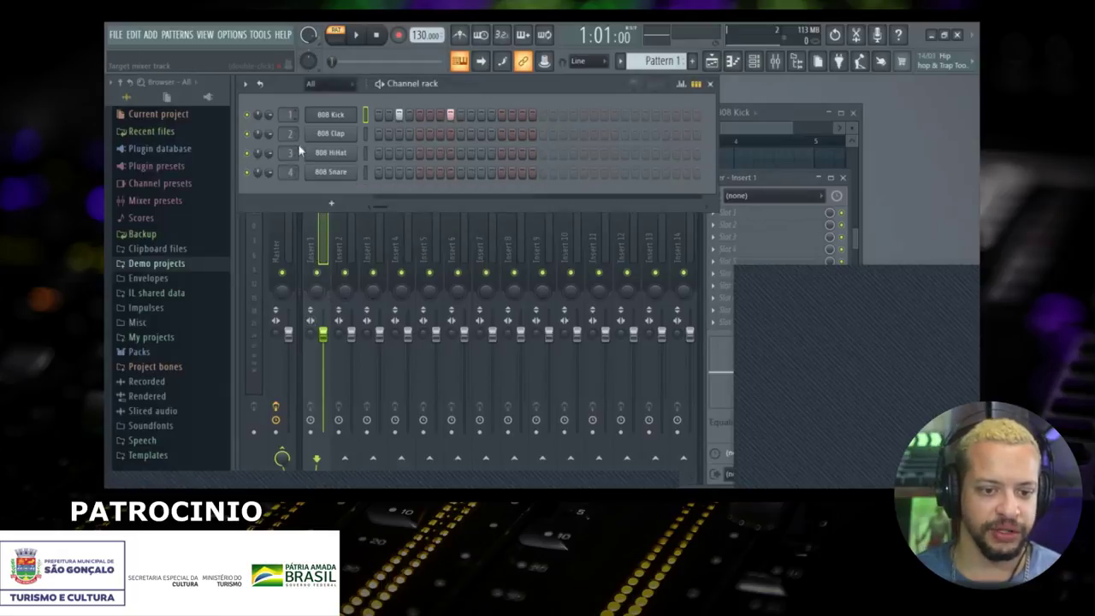
{"action": "key", "text": "q"}
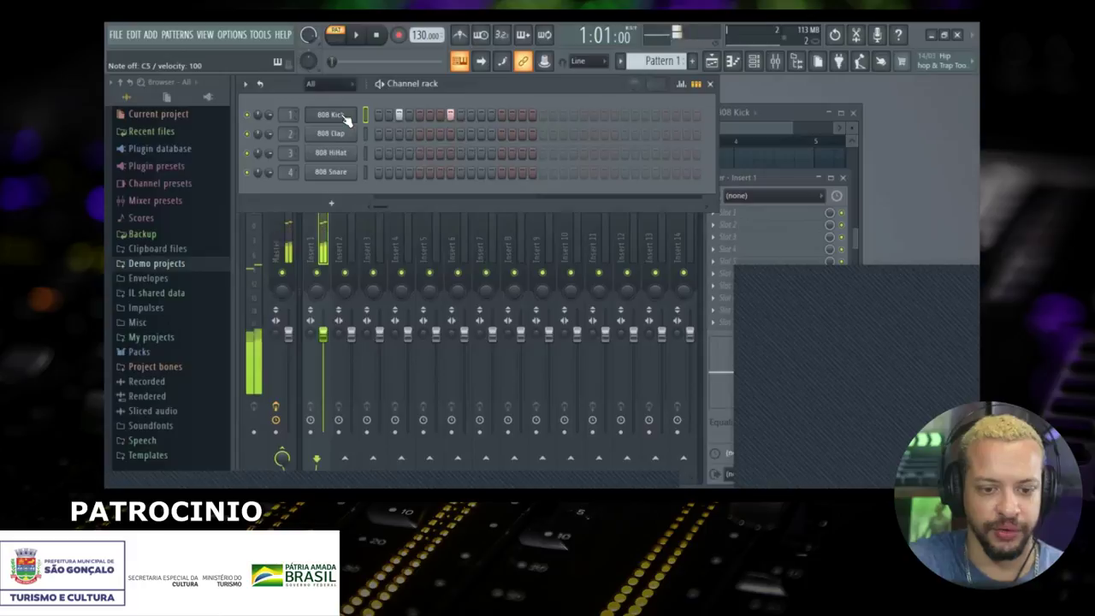
Step: Look at the effect plugins available for slot 1 of mixer Insert 1 without loading any, and close the mixer
{"action": "left_click", "coordinate": [786, 178]}
{"action": "left_click_drag", "start_coordinate": [537, 176], "coordinate": [541, 152]}
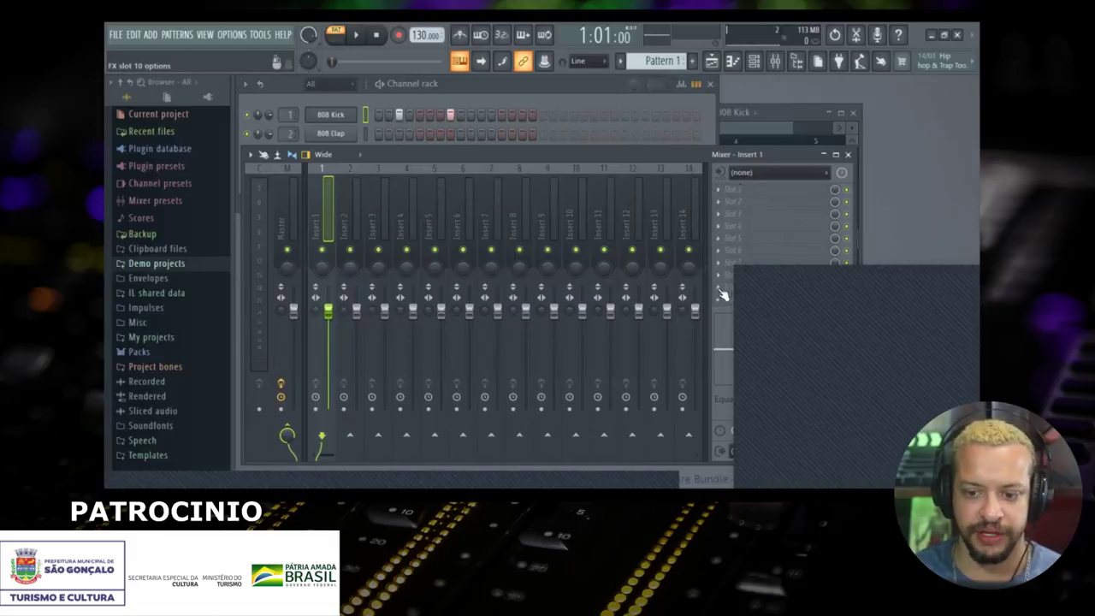
{"action": "left_click", "coordinate": [717, 190]}
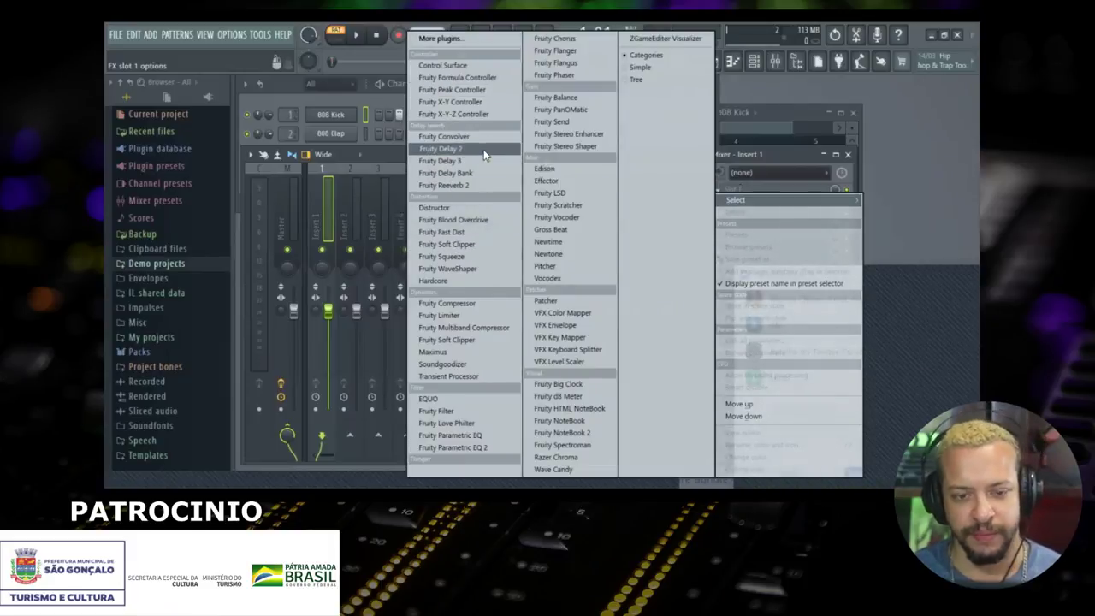
{"action": "left_click", "coordinate": [387, 150]}
{"action": "left_click_drag", "start_coordinate": [412, 150], "coordinate": [417, 180]}
{"action": "left_click", "coordinate": [856, 179]}
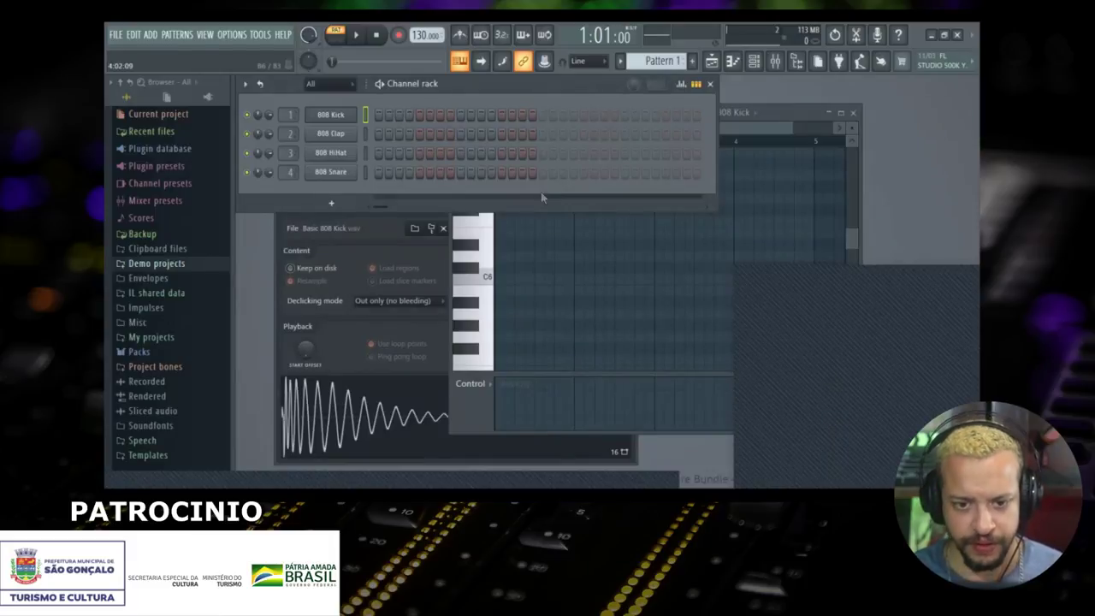
Step: Open the 808 Kick's sampler settings and move the window clear of the channel rack
{"action": "left_click", "coordinate": [370, 220]}
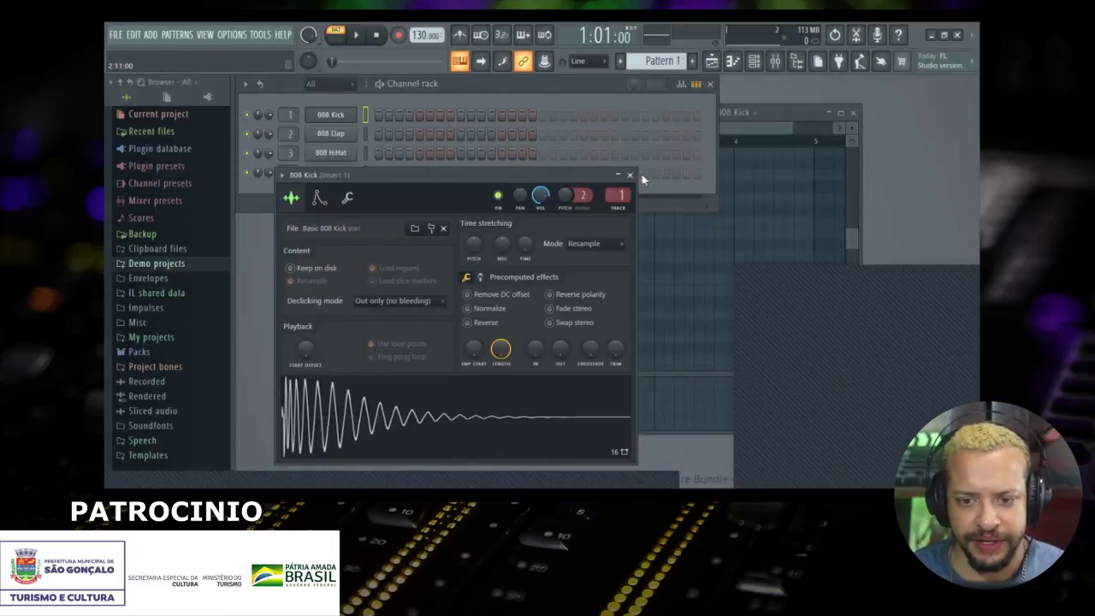
{"action": "left_click", "coordinate": [636, 176]}
{"action": "left_click", "coordinate": [363, 243]}
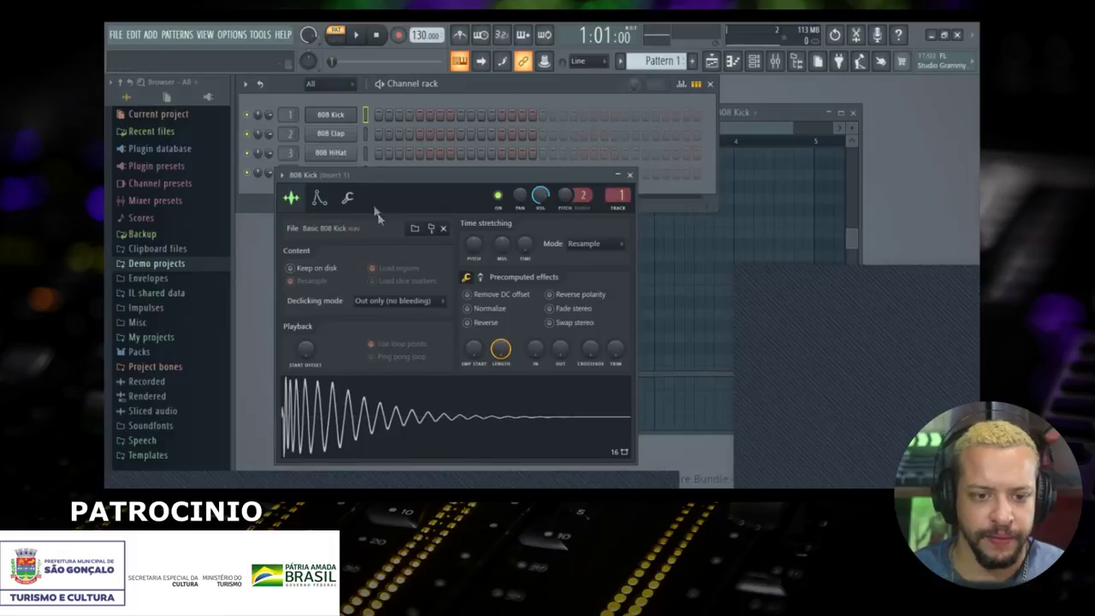
{"action": "left_click", "coordinate": [333, 117]}
{"action": "left_click", "coordinate": [336, 119]}
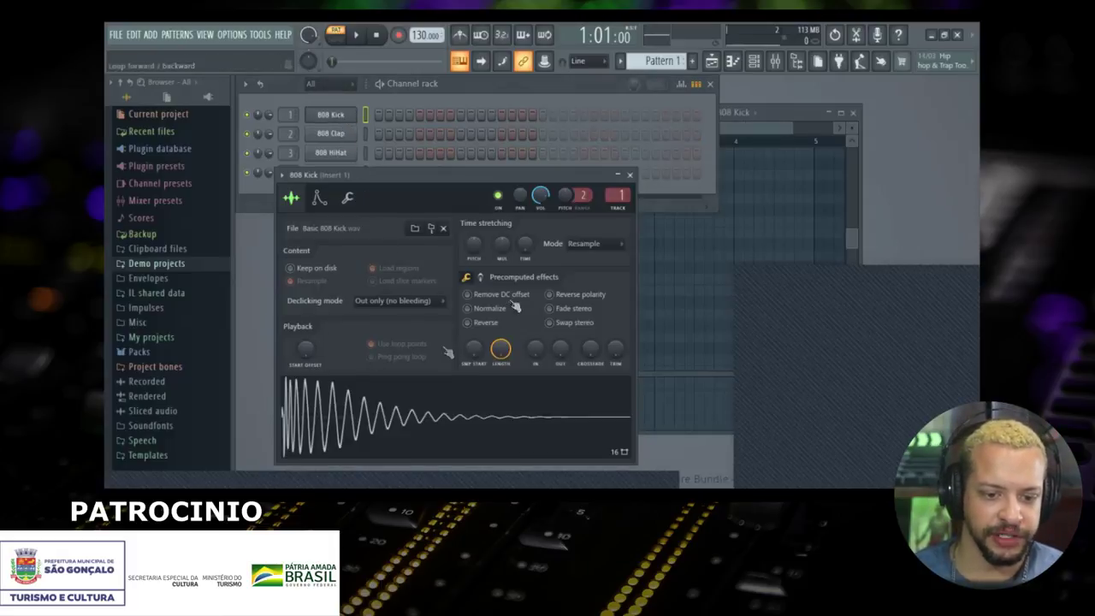
{"action": "left_click_drag", "start_coordinate": [438, 180], "coordinate": [393, 201]}
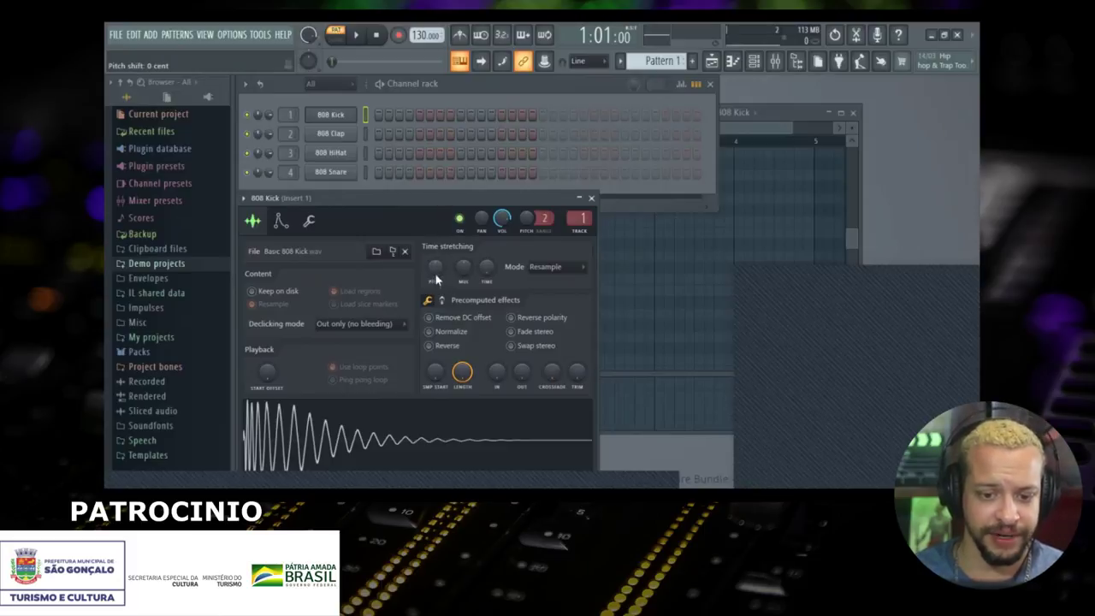
Step: Try the 808 Kick's time-stretching pitch and multiplier while playing the sample, and return both knobs to default
{"action": "key", "text": "z"}
{"action": "left_click_drag", "start_coordinate": [435, 271], "coordinate": [464, 293]}
{"action": "key", "text": "z"}
{"action": "key", "text": "z"}
{"action": "key", "text": "z"}
{"action": "key", "text": "z"}
{"action": "key", "text": "z"}
{"action": "key", "text": "z"}
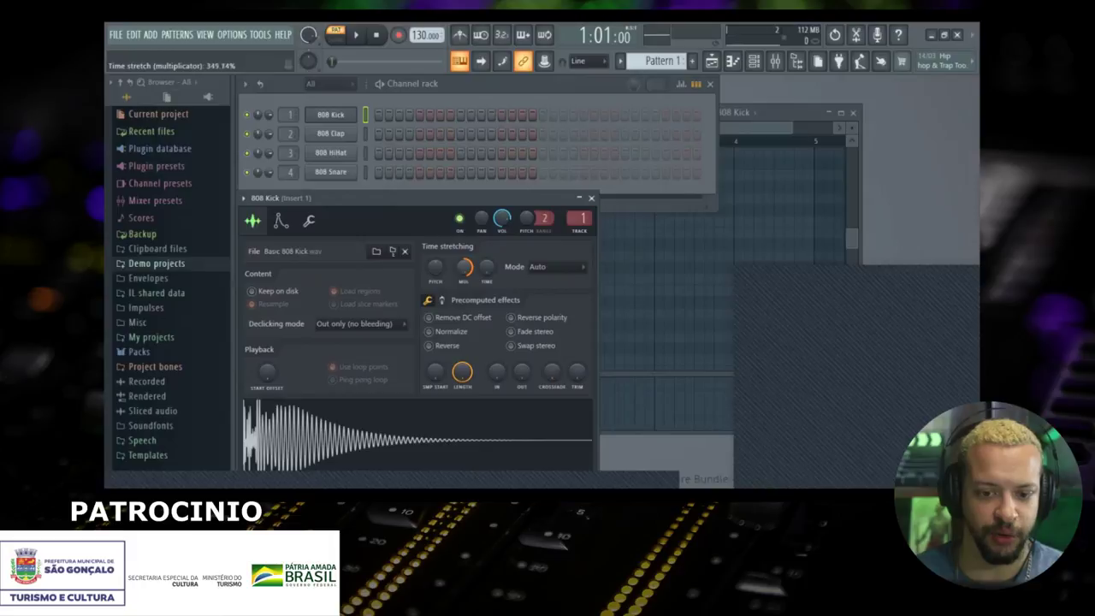
{"action": "left_click_drag", "start_coordinate": [464, 267], "coordinate": [463, 271]}
{"action": "key", "text": "z"}
{"action": "left_click_drag", "start_coordinate": [420, 210], "coordinate": [457, 204]}
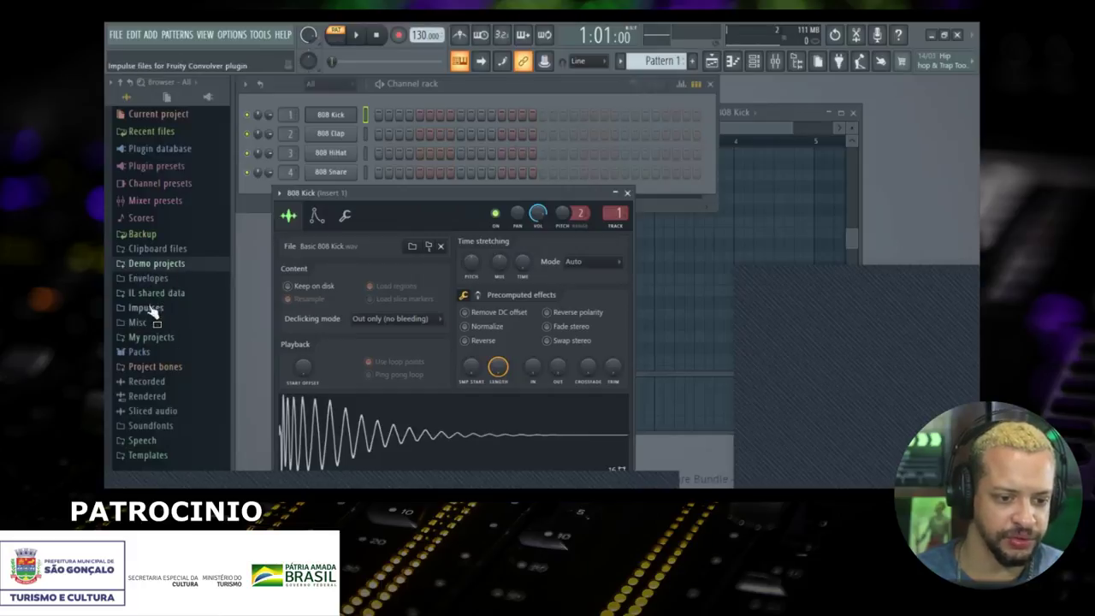
Step: Step through the sampler settings of the 808 Clap, 808 HiHat and 808 Snare channels
{"action": "left_click", "coordinate": [340, 115]}
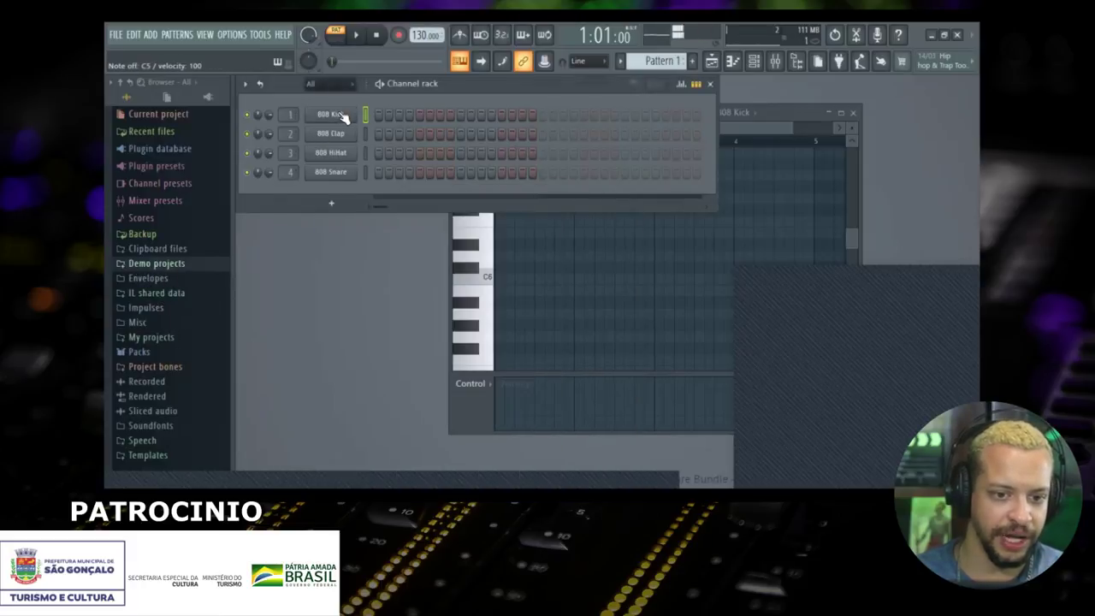
{"action": "left_click", "coordinate": [346, 137]}
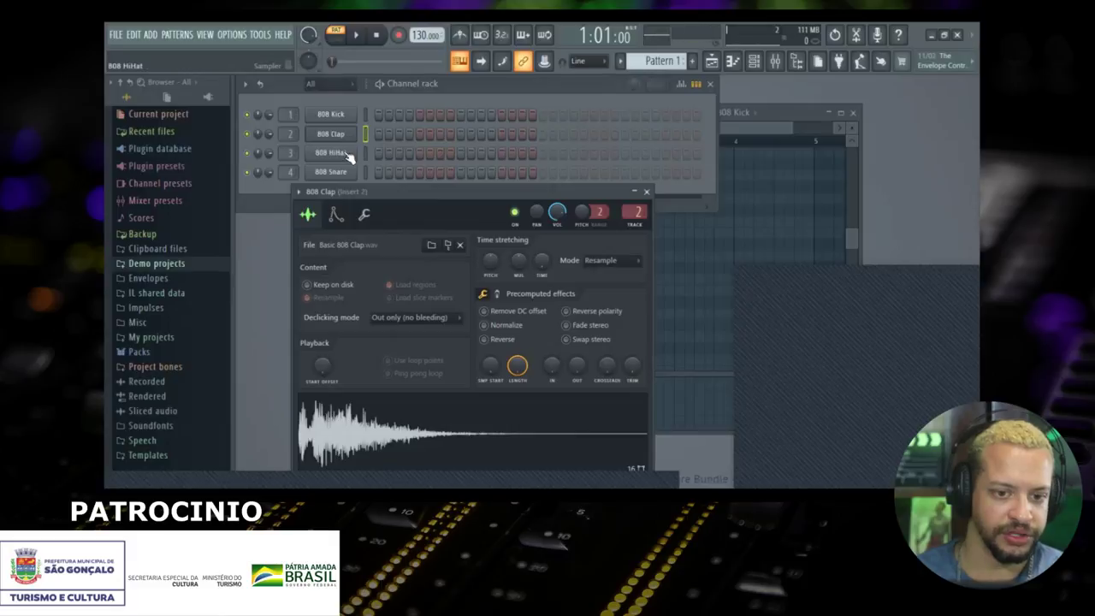
{"action": "left_click", "coordinate": [346, 153]}
{"action": "left_click", "coordinate": [346, 172]}
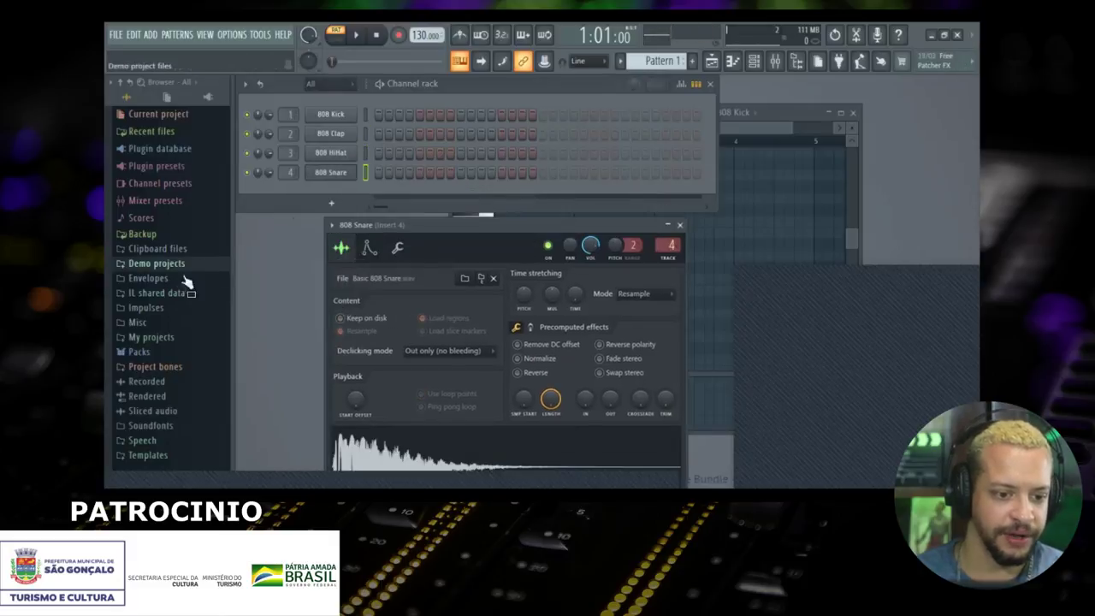
Step: Expand the Kicks folder of the Drums pack in the browser and audition several FPC kick samples
{"action": "left_click", "coordinate": [159, 351]}
{"action": "left_click", "coordinate": [159, 351]}
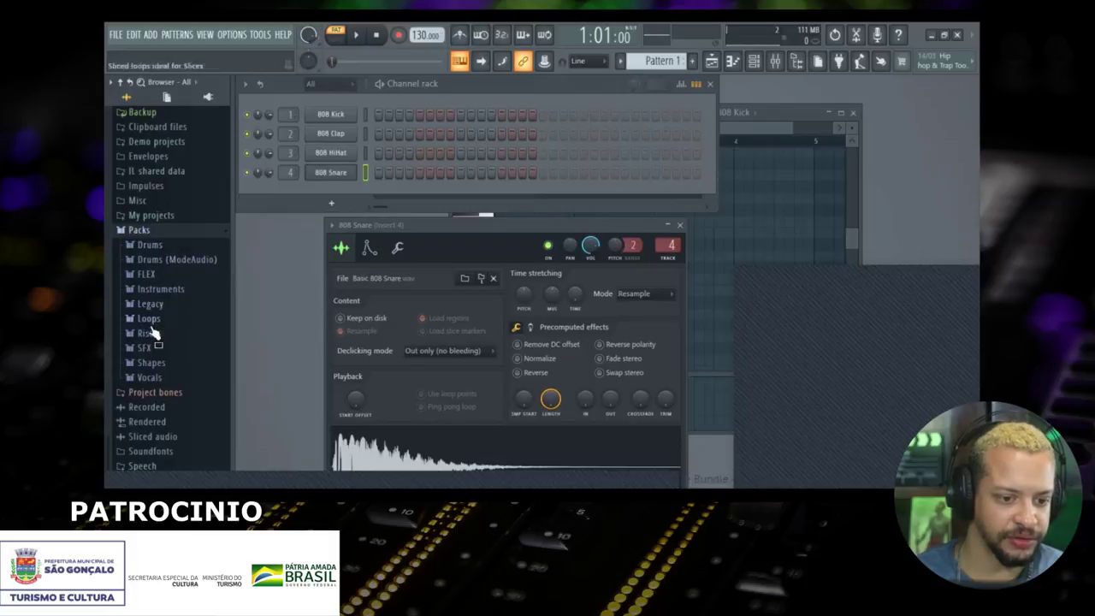
{"action": "left_click", "coordinate": [158, 248]}
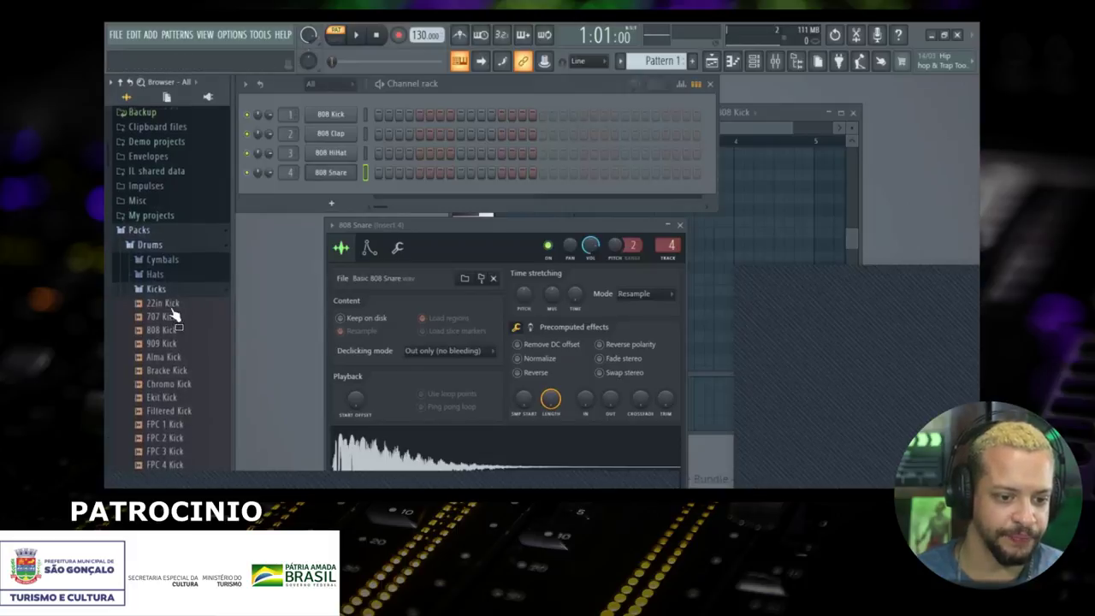
{"action": "scroll", "coordinate": [173, 313], "scroll_direction": "down", "scroll_amount": 5}
{"action": "left_click", "coordinate": [177, 210]}
{"action": "left_click", "coordinate": [188, 200]}
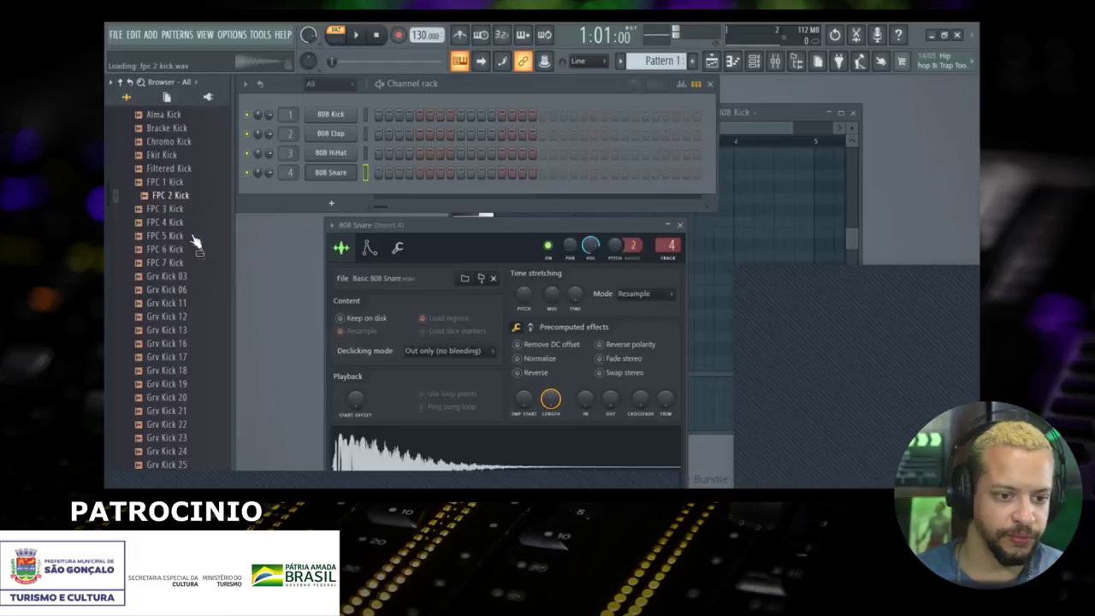
{"action": "left_click", "coordinate": [194, 251]}
{"action": "left_click", "coordinate": [194, 267]}
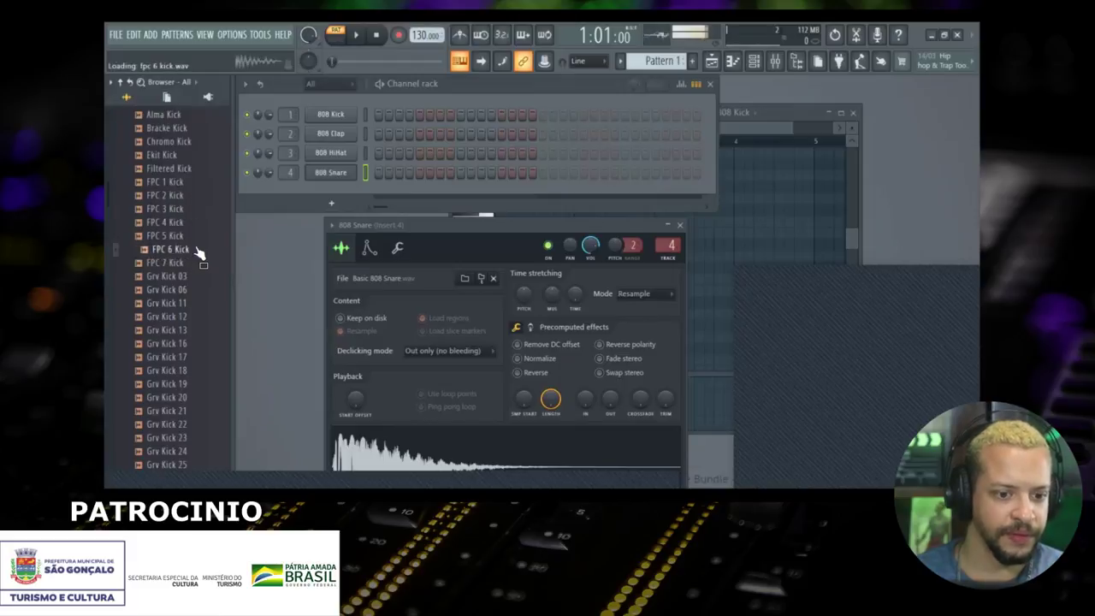
{"action": "scroll", "coordinate": [200, 252], "scroll_direction": "up", "scroll_amount": 8}
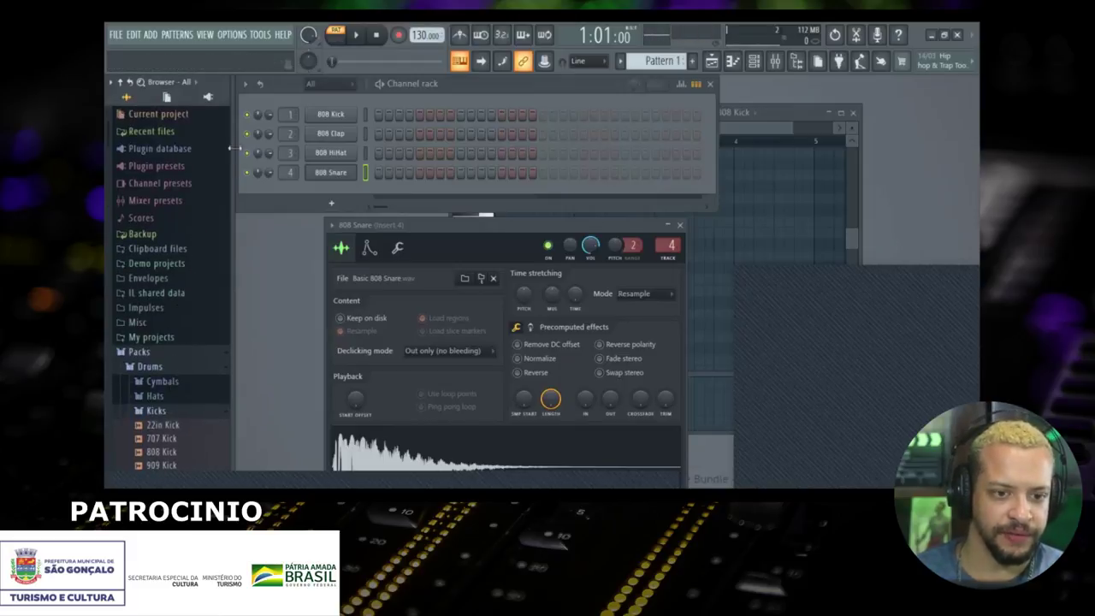
Step: Show where an extra browser search folder is chosen in the file settings, and close them without adding one
{"action": "left_click", "coordinate": [232, 34]}
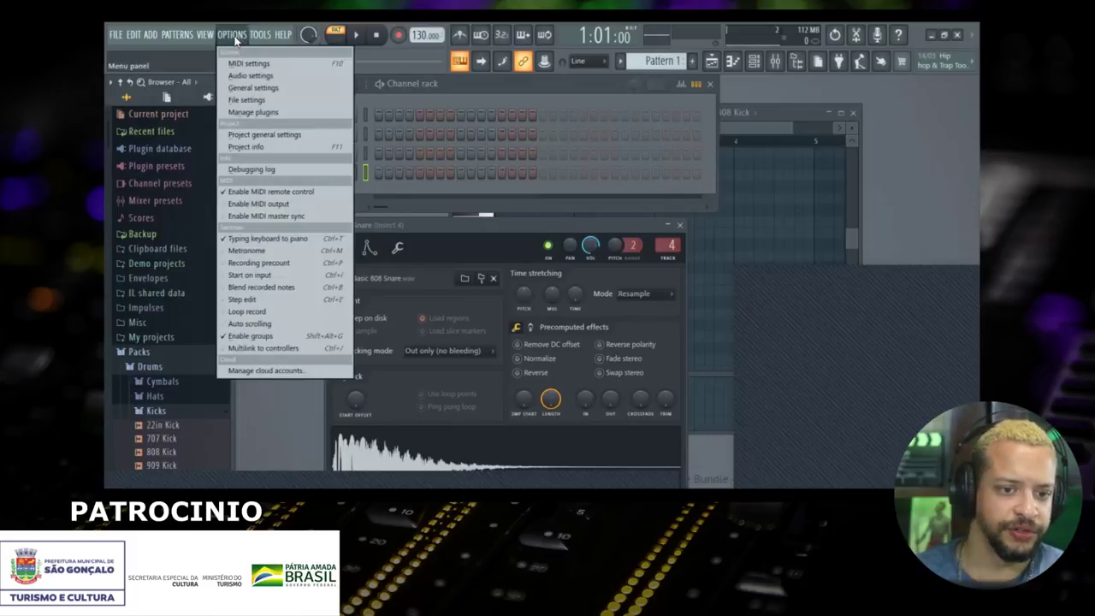
{"action": "left_click", "coordinate": [266, 98]}
{"action": "left_click", "coordinate": [359, 195]}
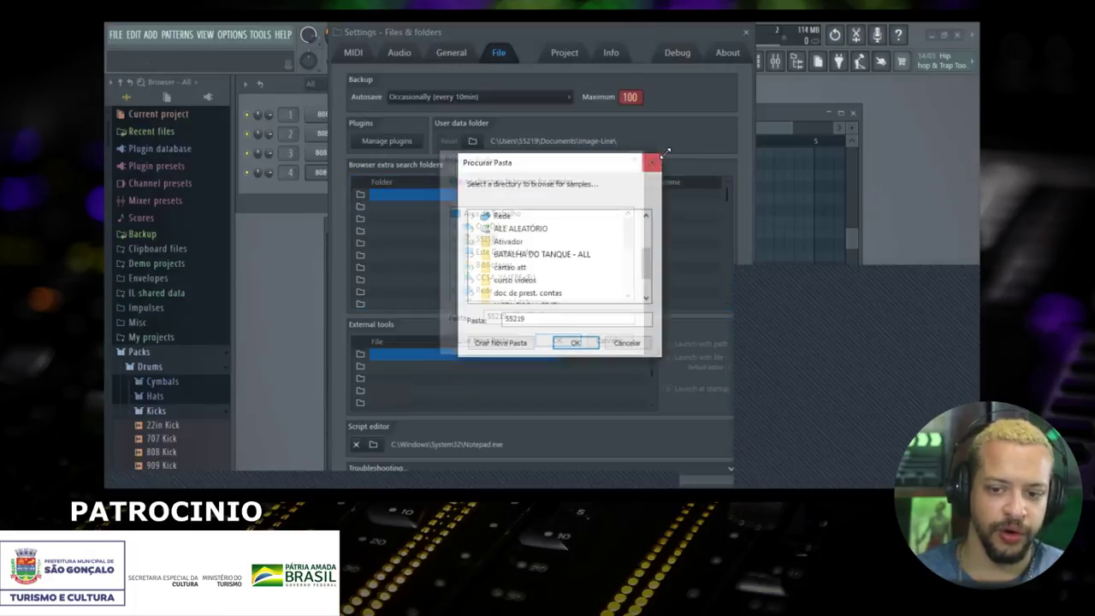
{"action": "left_click", "coordinate": [654, 162]}
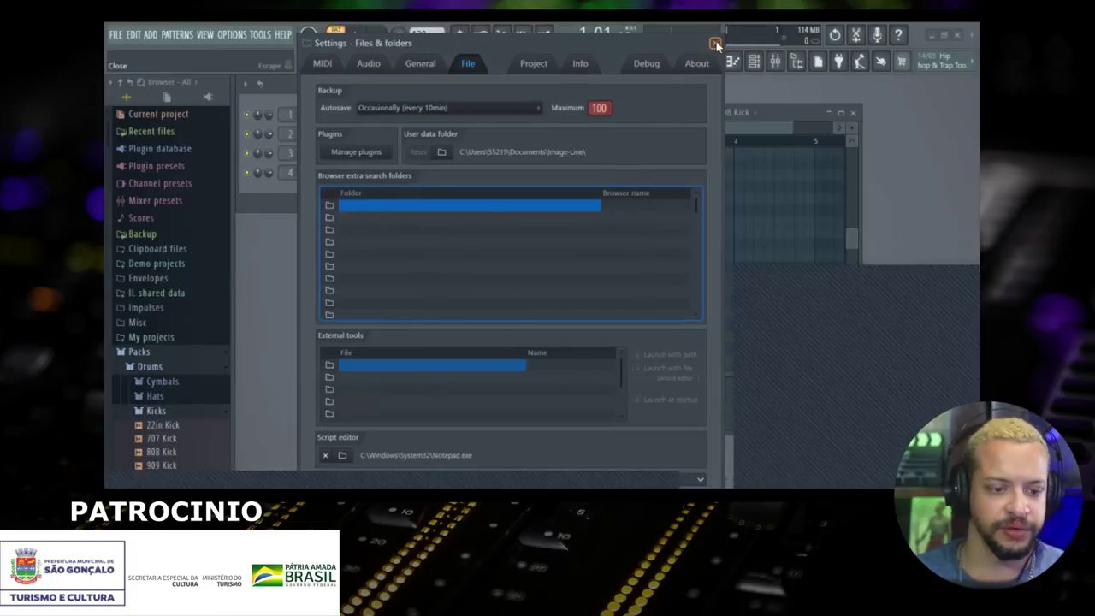
{"action": "left_click", "coordinate": [713, 42]}
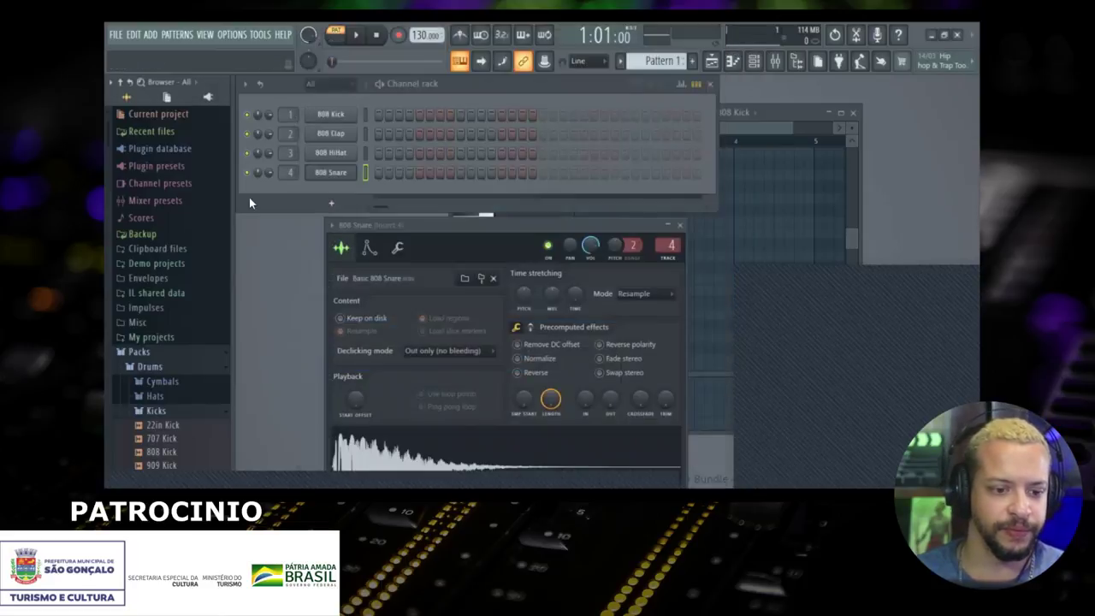
Step: Look through the list of kick samples in the Drums pack's Kicks folder
{"action": "left_click", "coordinate": [229, 370]}
{"action": "left_click", "coordinate": [224, 374]}
{"action": "scroll", "coordinate": [201, 364], "scroll_direction": "down", "scroll_amount": 6}
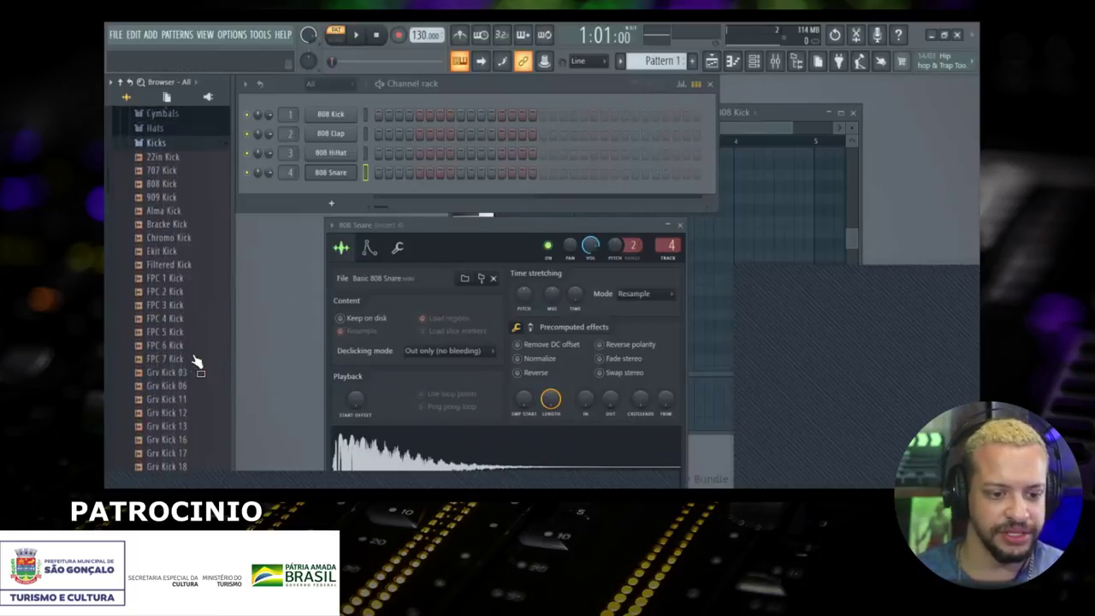
{"action": "scroll", "coordinate": [196, 246], "scroll_direction": "down", "scroll_amount": 5}
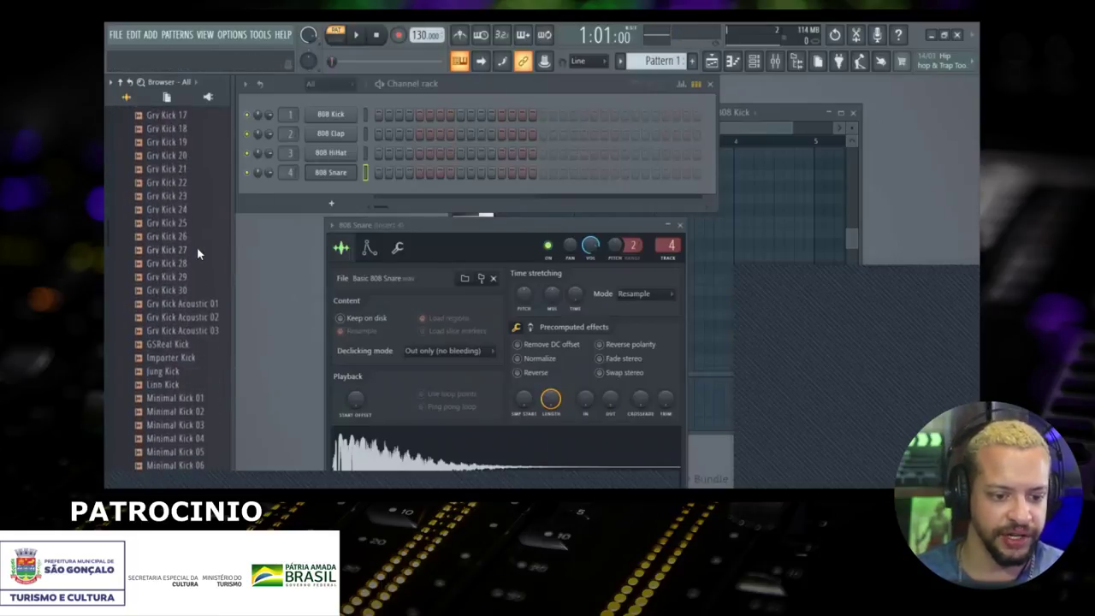
{"action": "scroll", "coordinate": [197, 247], "scroll_direction": "up", "scroll_amount": 10}
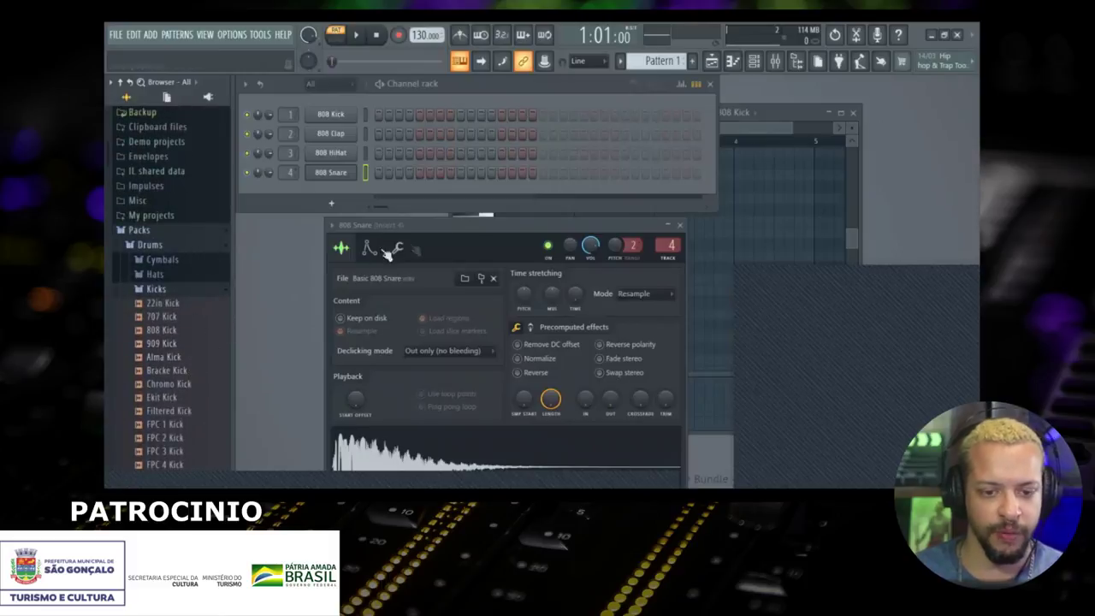
Step: Close the 808 Snare's sampler window and move the 808 Kick piano roll beside the channel rack
{"action": "left_click", "coordinate": [680, 227]}
{"action": "mouse_move", "coordinate": [470, 91]}
{"action": "left_mouse_down"}
{"action": "mouse_move", "coordinate": [502, 92]}
{"action": "mouse_move", "coordinate": [480, 100]}
{"action": "mouse_move", "coordinate": [473, 89]}
{"action": "left_mouse_up"}
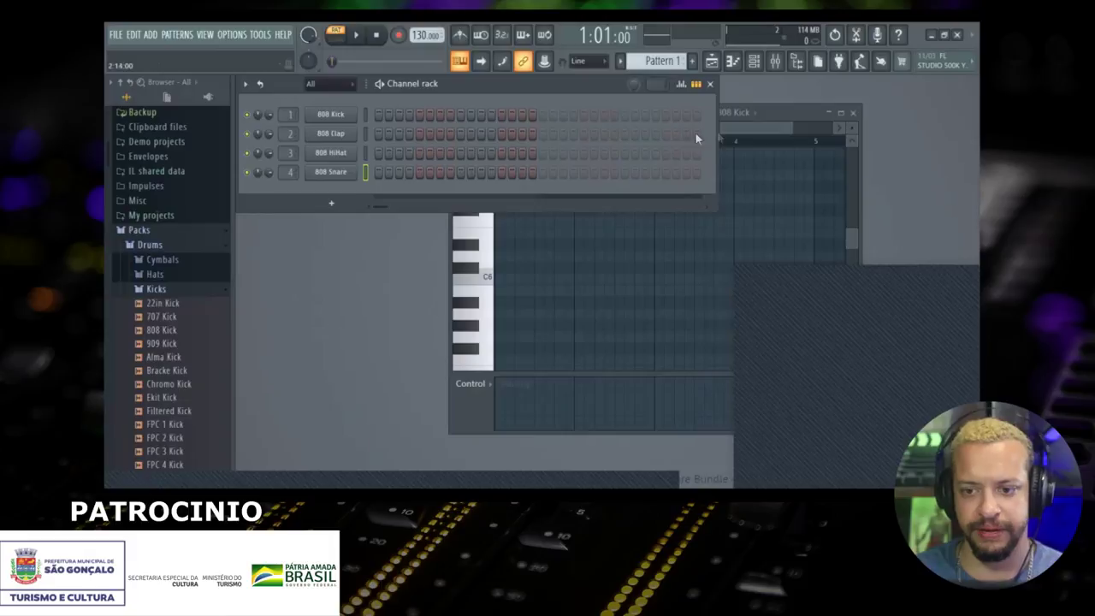
{"action": "left_click_drag", "start_coordinate": [776, 120], "coordinate": [600, 162]}
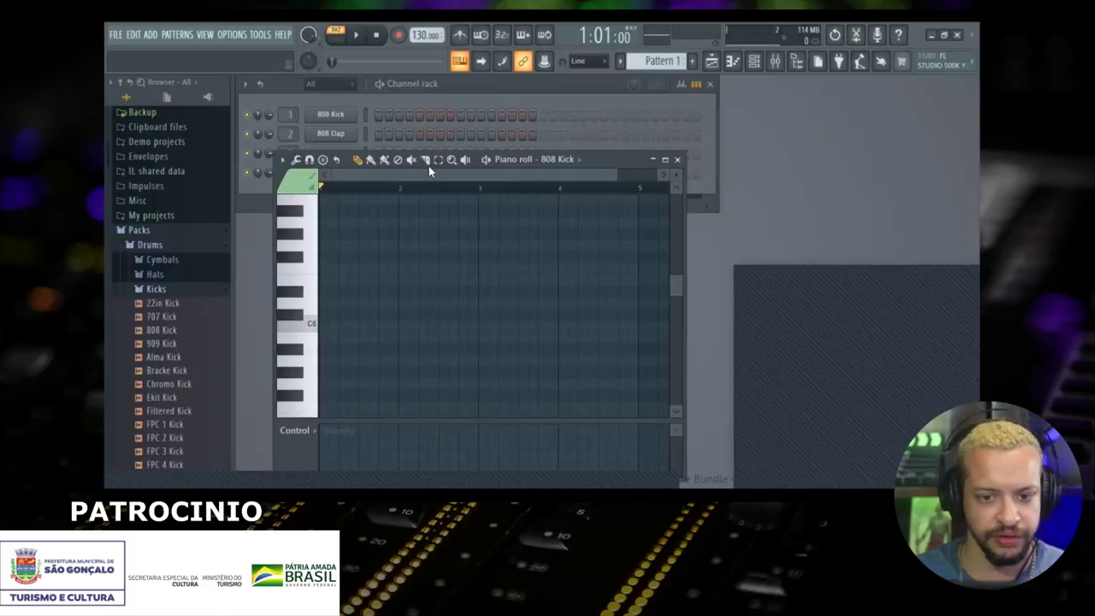
{"action": "left_click_drag", "start_coordinate": [610, 160], "coordinate": [926, 91]}
{"action": "left_click_drag", "start_coordinate": [480, 84], "coordinate": [475, 83]}
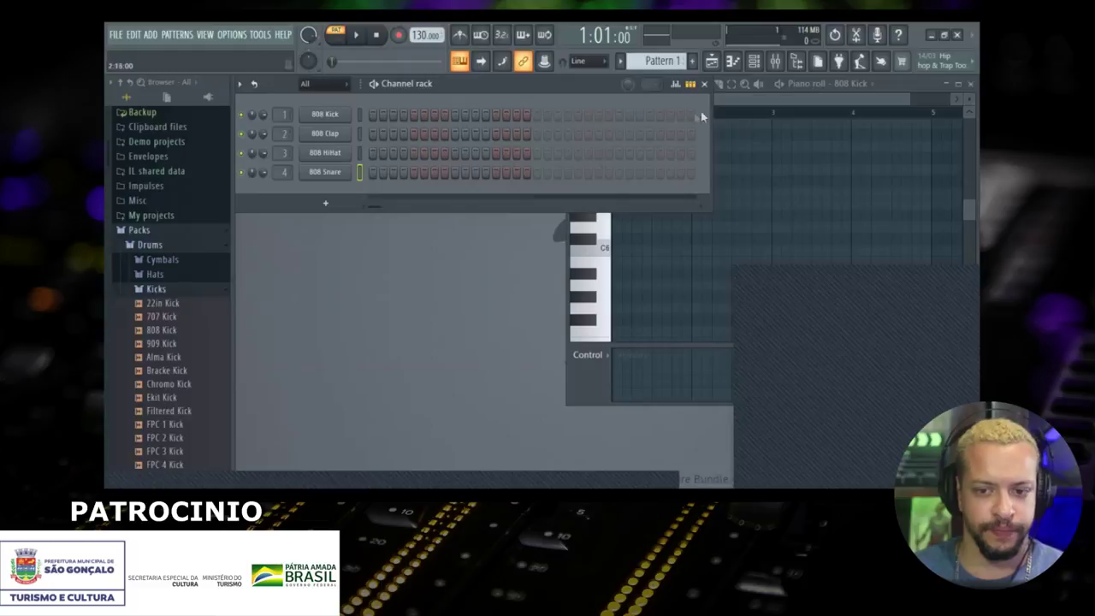
{"action": "left_click_drag", "start_coordinate": [566, 237], "coordinate": [654, 237]}
Step: Open the sampler windows of the 808 Kick, Clap, HiHat and Snare in turn and close the last one
{"action": "left_click", "coordinate": [334, 115]}
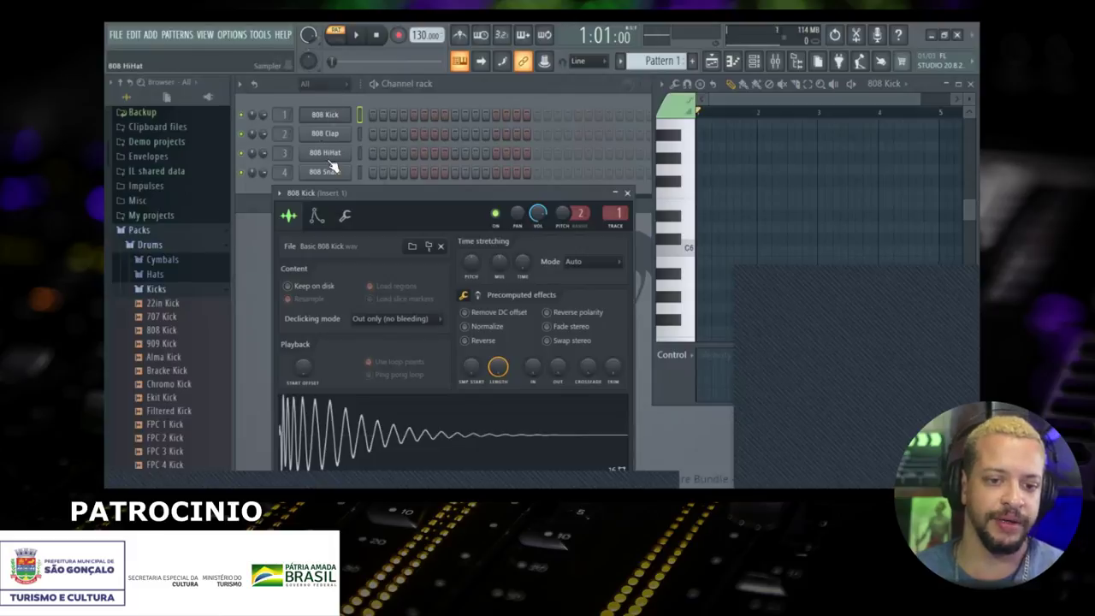
{"action": "left_click", "coordinate": [344, 134]}
{"action": "left_click", "coordinate": [345, 154]}
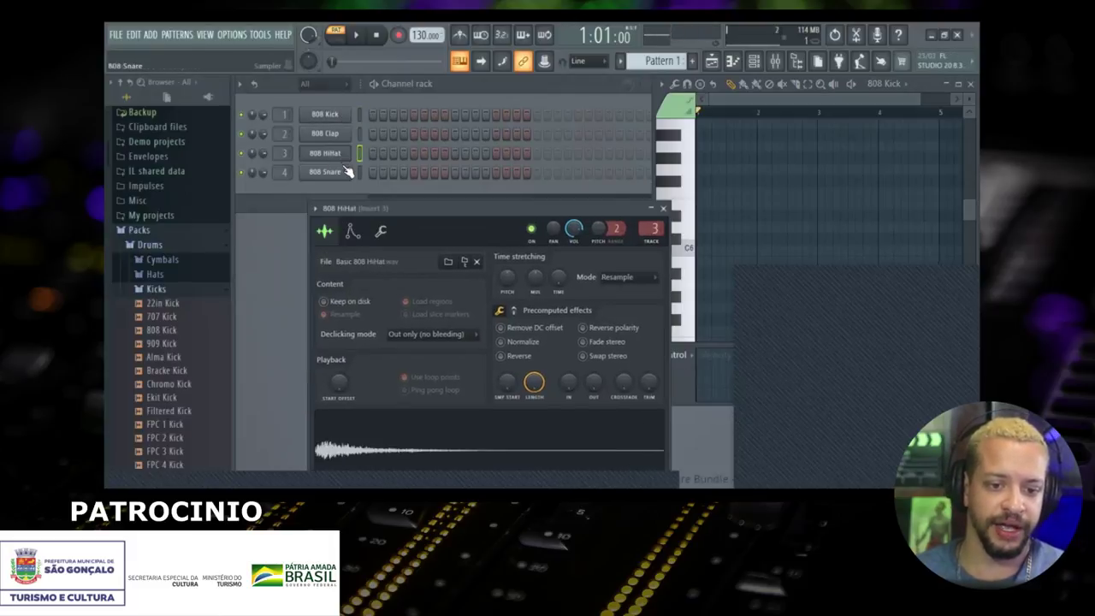
{"action": "left_click", "coordinate": [346, 171]}
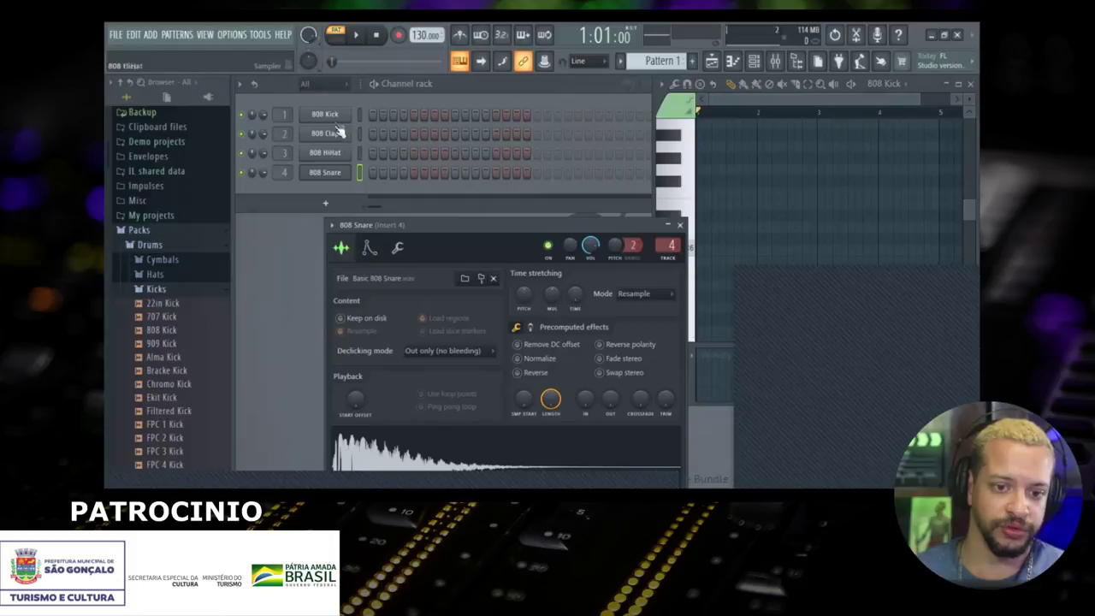
{"action": "left_click", "coordinate": [325, 172]}
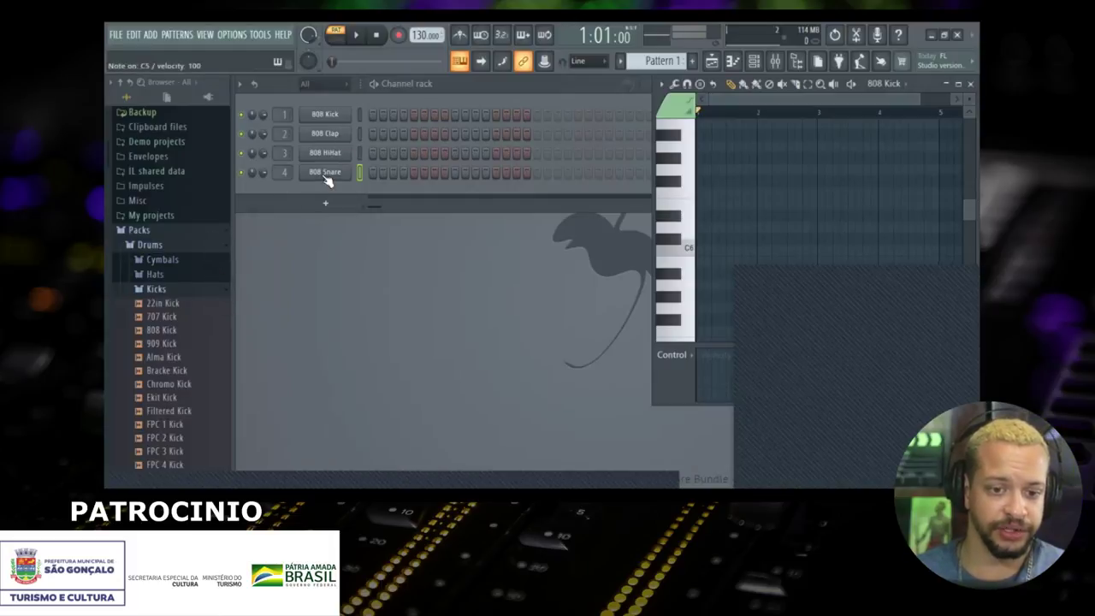
Step: Add an 808 Kick hit on step 1, audition the kick, and narrow the channel rack to uncover the piano roll
{"action": "left_click", "coordinate": [371, 115]}
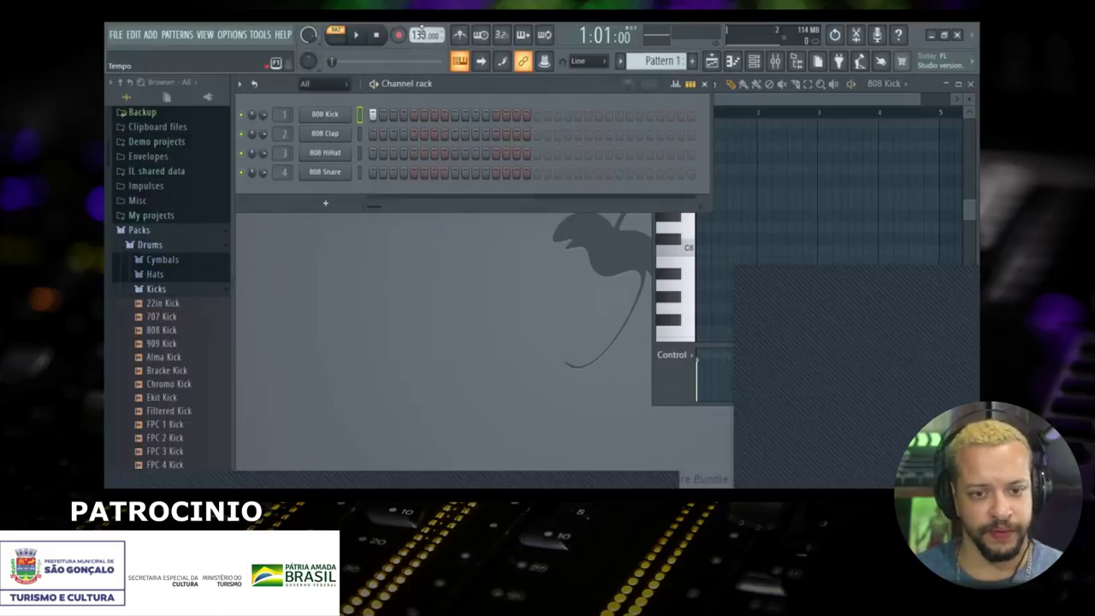
{"action": "key", "text": "z"}
{"action": "key", "text": "z"}
{"action": "key", "text": "z"}
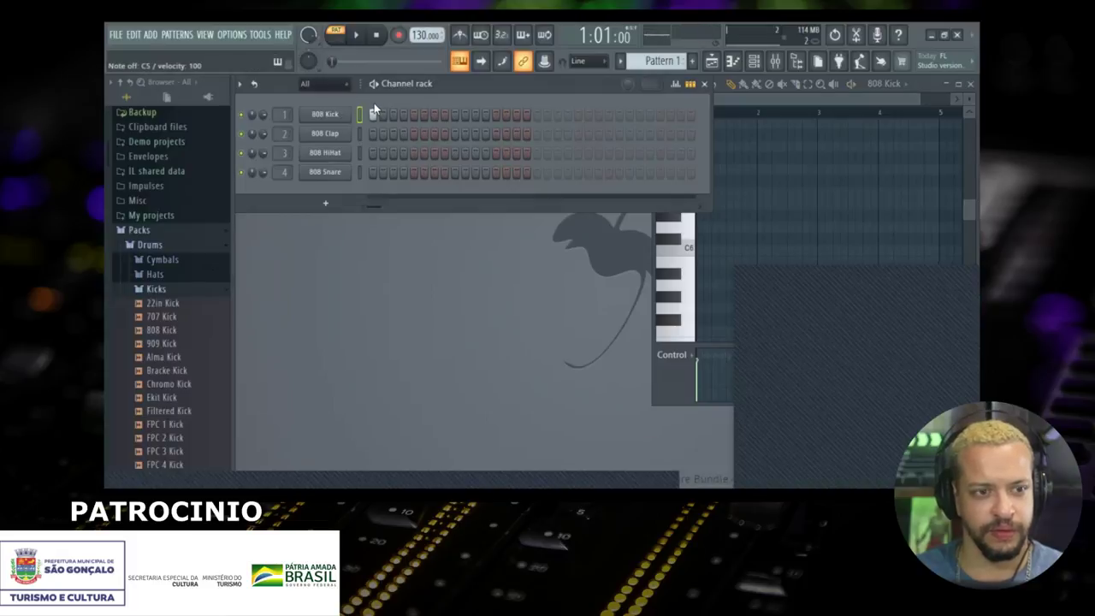
{"action": "key", "text": "z"}
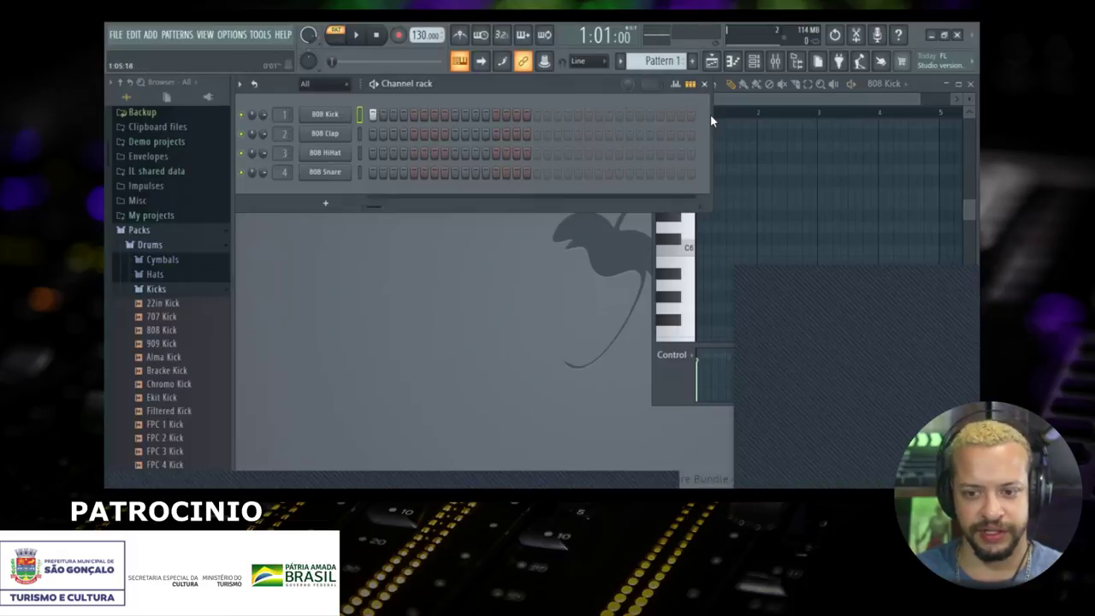
{"action": "left_click_drag", "start_coordinate": [712, 133], "coordinate": [633, 133]}
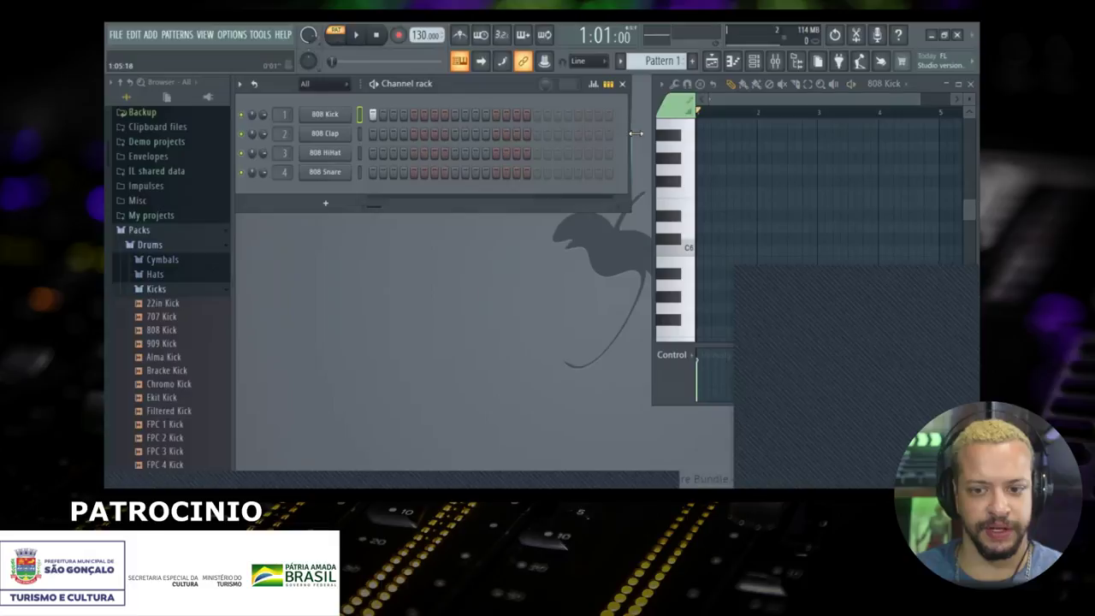
Step: Set the project tempo to 135 BPM and play the pattern with the metronome on
{"action": "left_click_drag", "start_coordinate": [423, 34], "coordinate": [423, 33]}
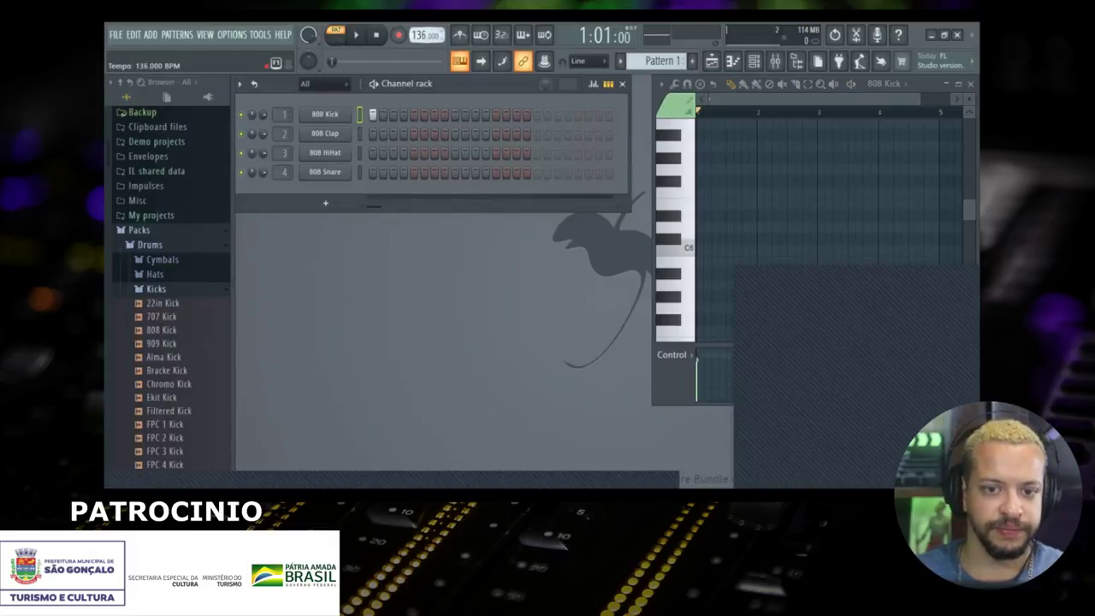
{"action": "left_click_drag", "start_coordinate": [423, 34], "coordinate": [423, 36]}
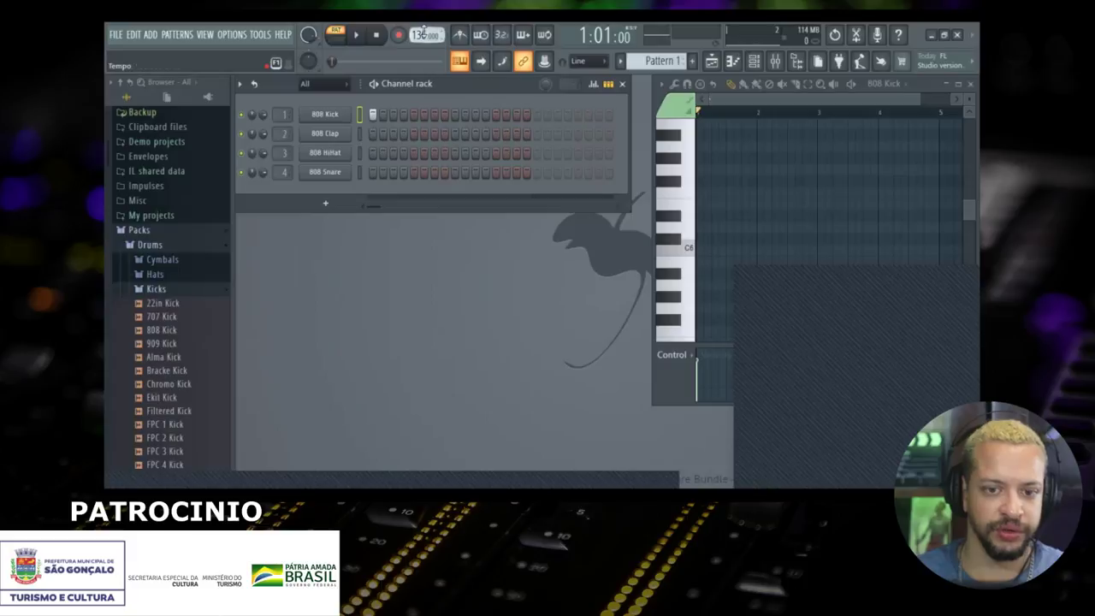
{"action": "left_click", "coordinate": [466, 37]}
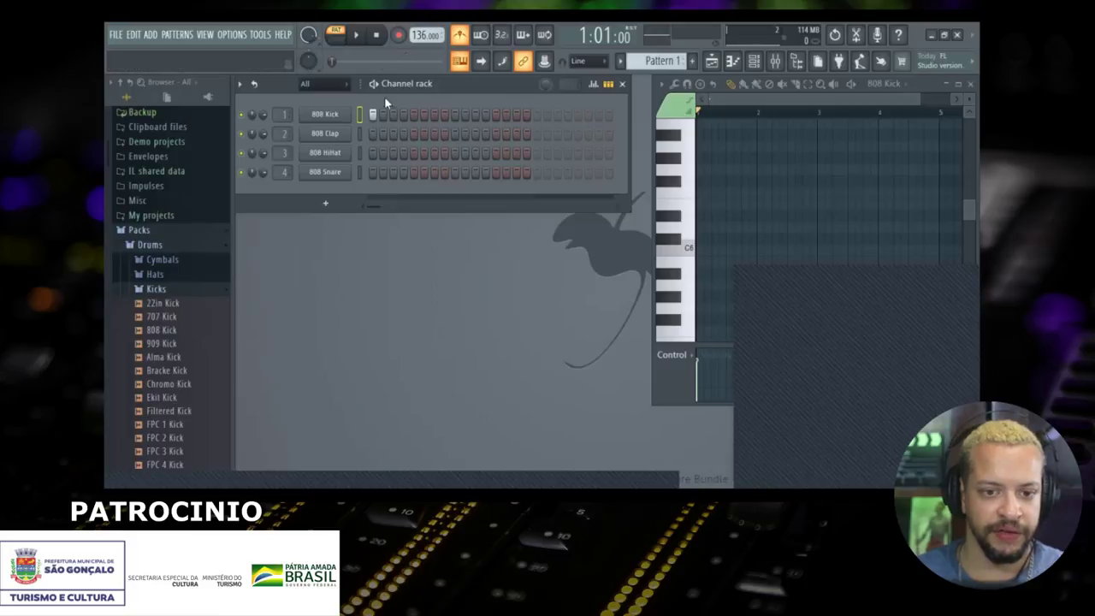
{"action": "key", "text": "space"}
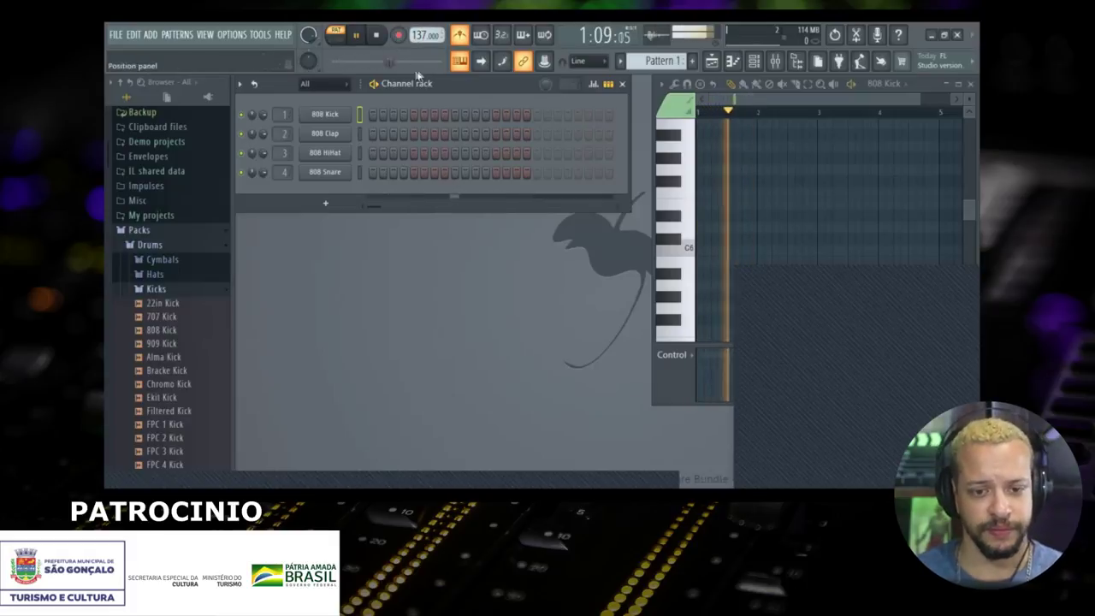
{"action": "left_click_drag", "start_coordinate": [459, 83], "coordinate": [463, 82]}
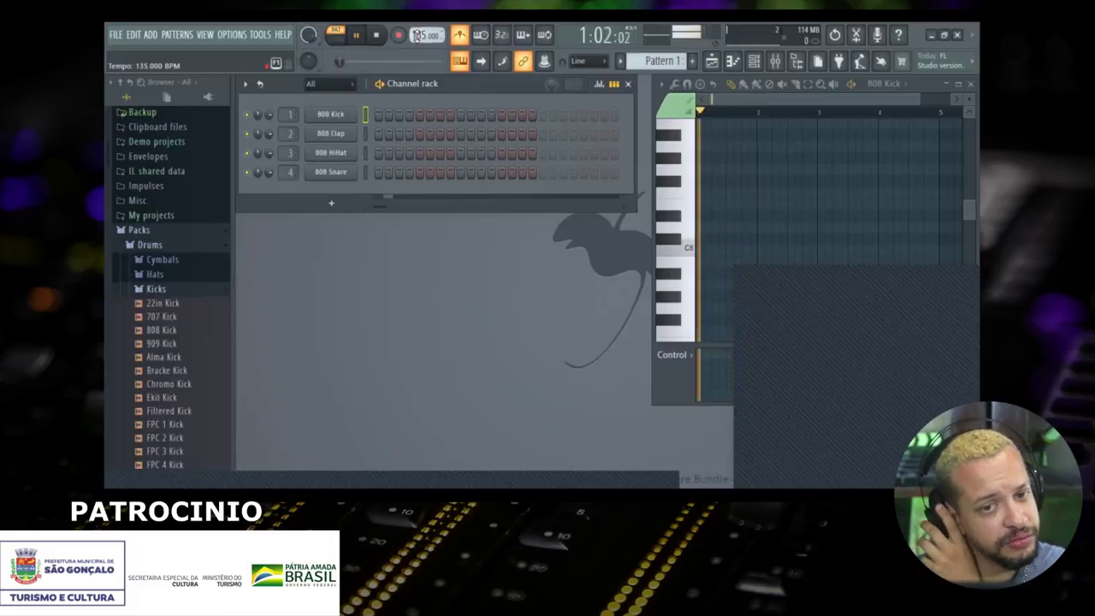
Step: Place 808 Kick hits on steps 1, 7 and 19, widening the channel rack to reach the second bar, and stop playback
{"action": "left_click", "coordinate": [378, 116]}
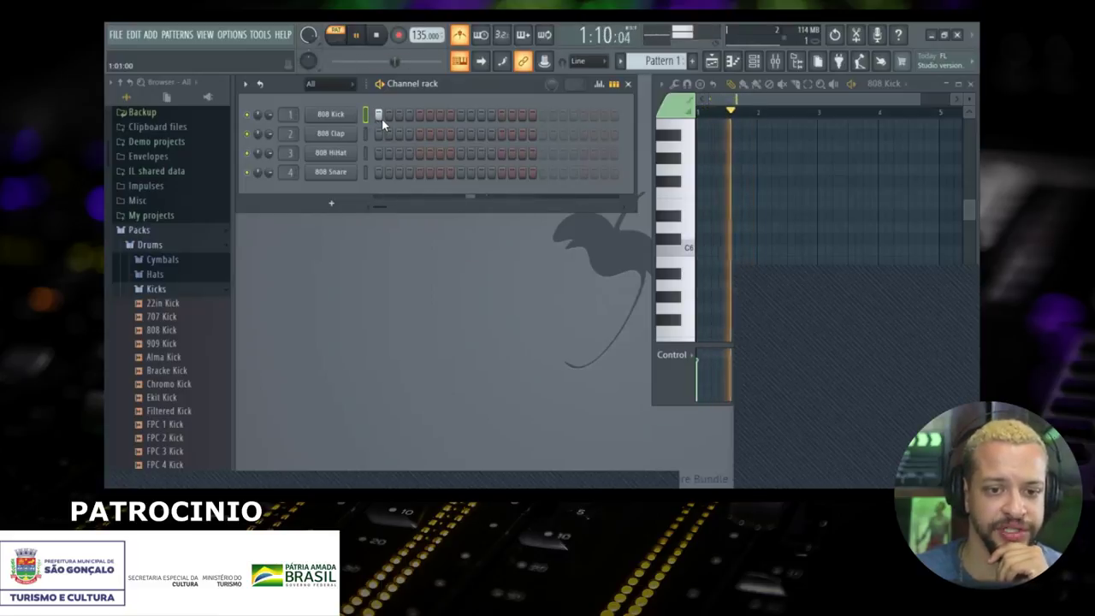
{"action": "left_click", "coordinate": [438, 115]}
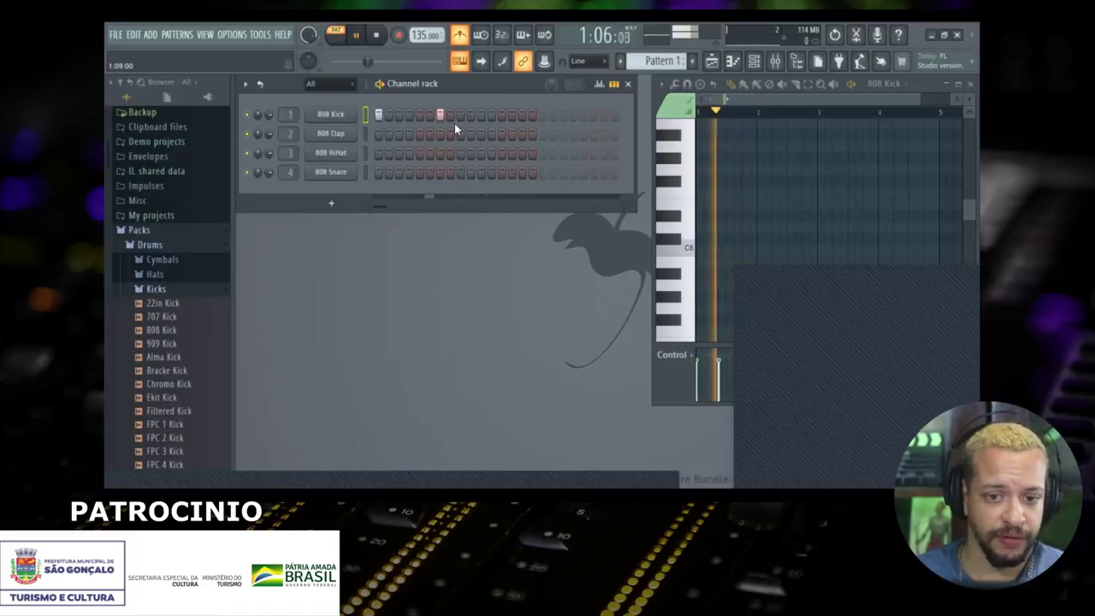
{"action": "left_click", "coordinate": [502, 114]}
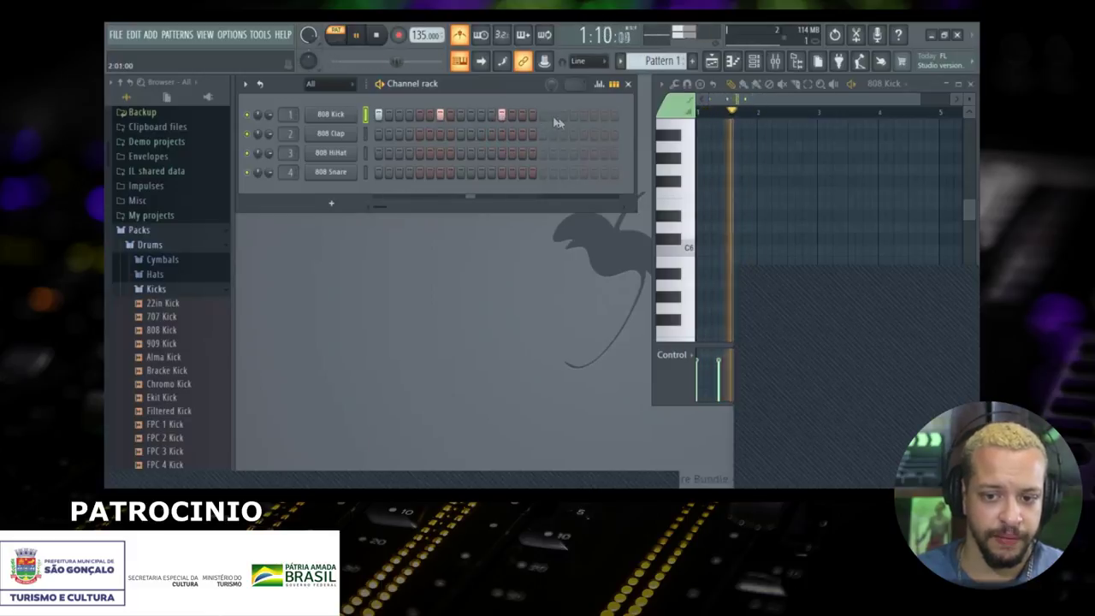
{"action": "left_click_drag", "start_coordinate": [633, 110], "coordinate": [826, 109]}
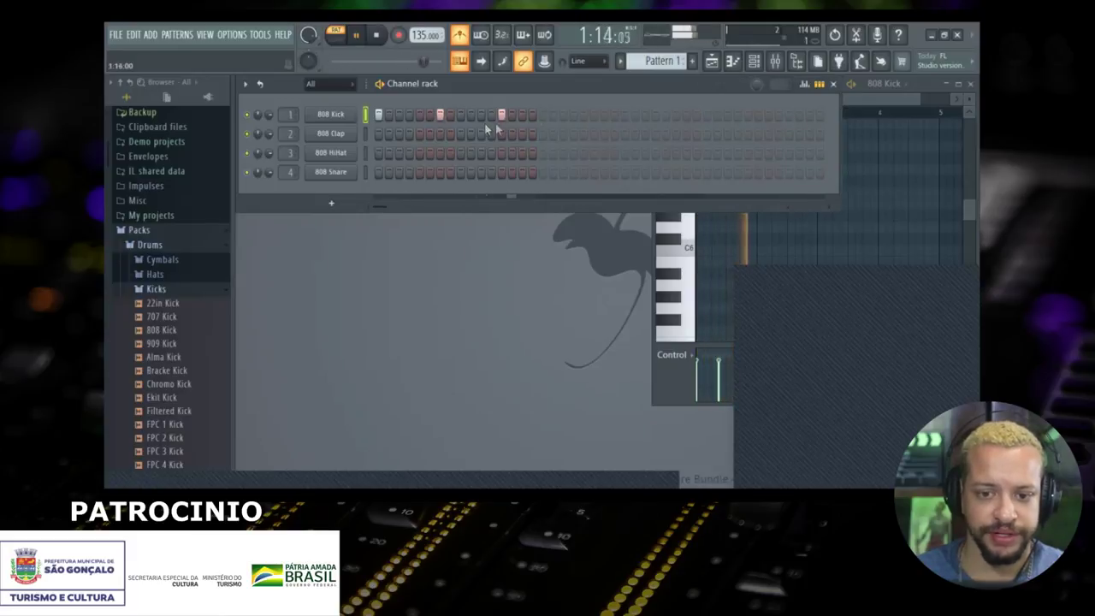
{"action": "left_click", "coordinate": [543, 114]}
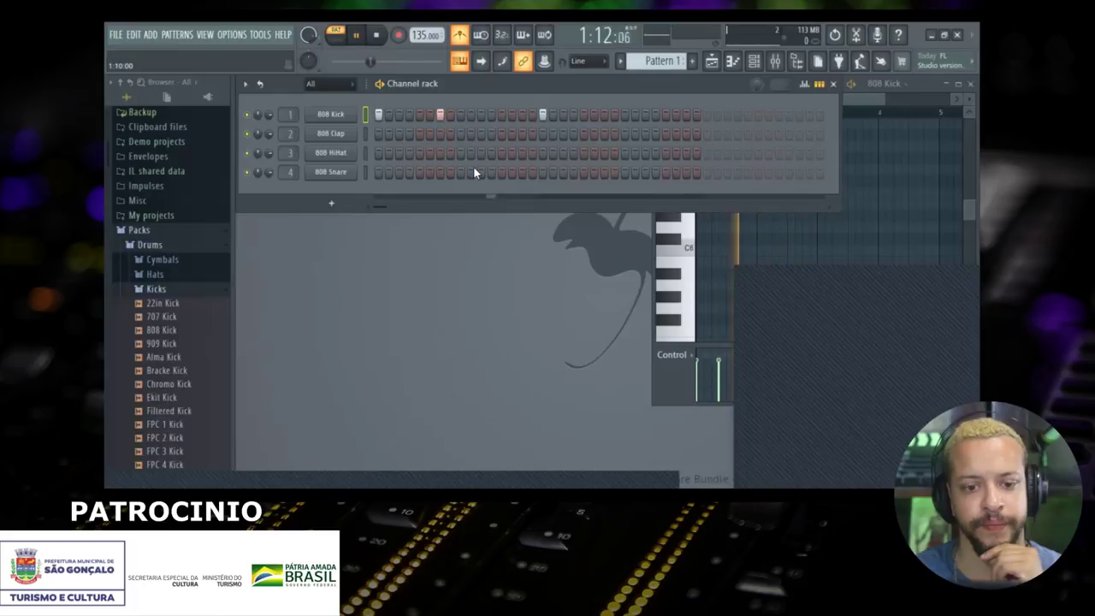
{"action": "left_click", "coordinate": [542, 114]}
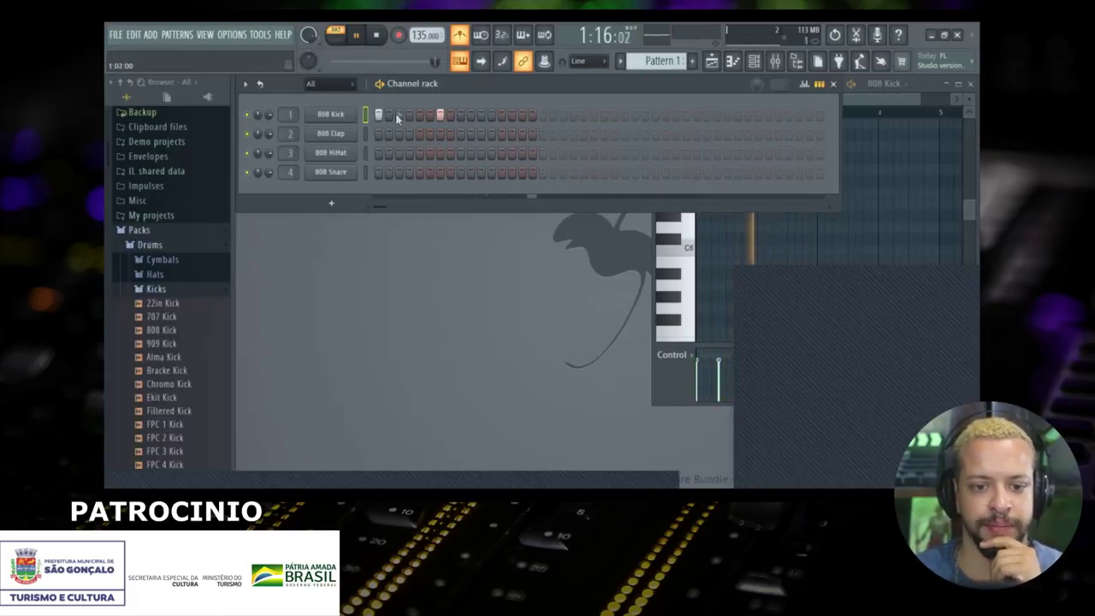
{"action": "left_click", "coordinate": [564, 114]}
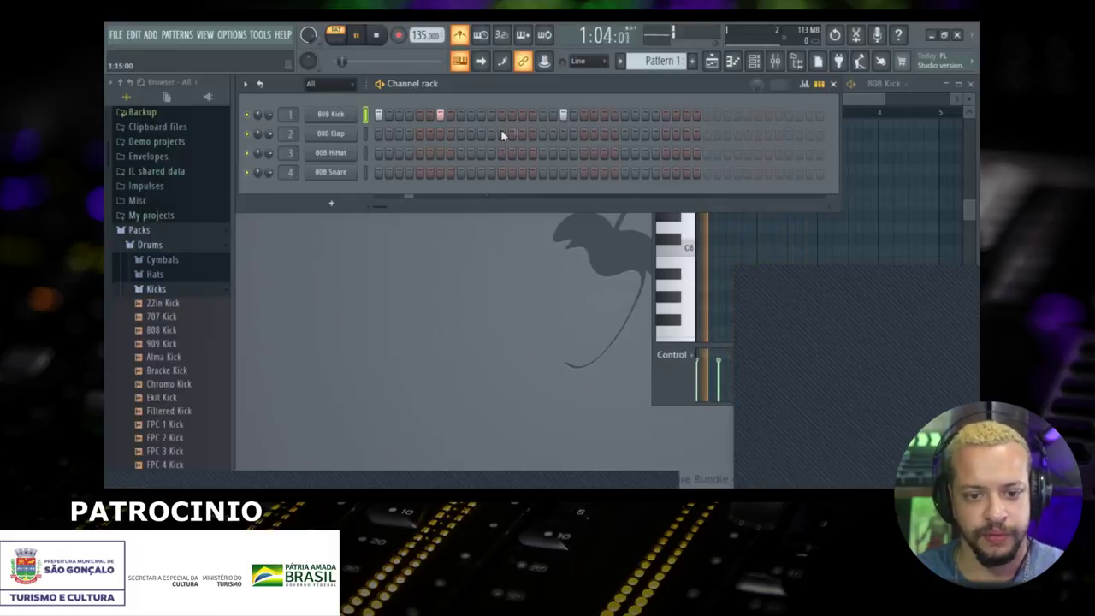
{"action": "key", "text": "space"}
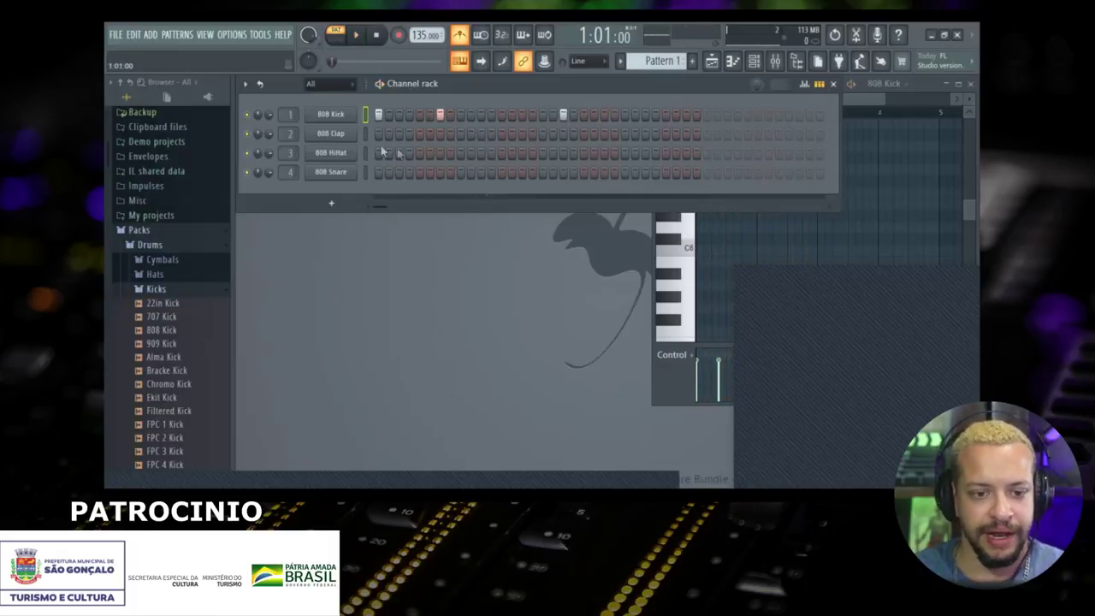
Step: Place 808 Clap hits on steps 9 and 25, playing the pattern between them
{"action": "left_click", "coordinate": [461, 134]}
{"action": "key", "text": "space"}
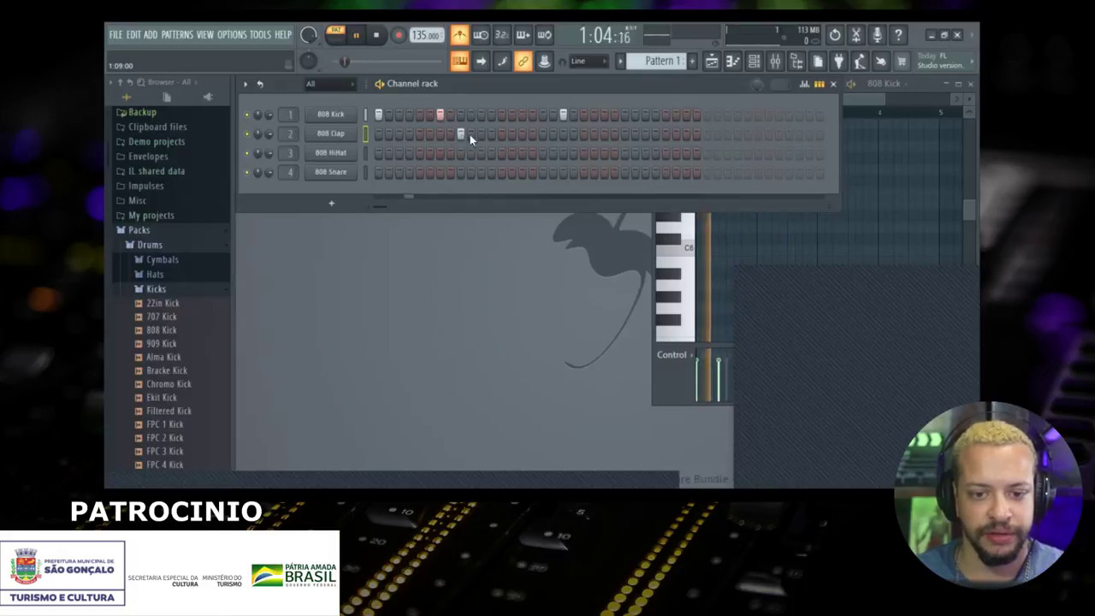
{"action": "left_click", "coordinate": [624, 133]}
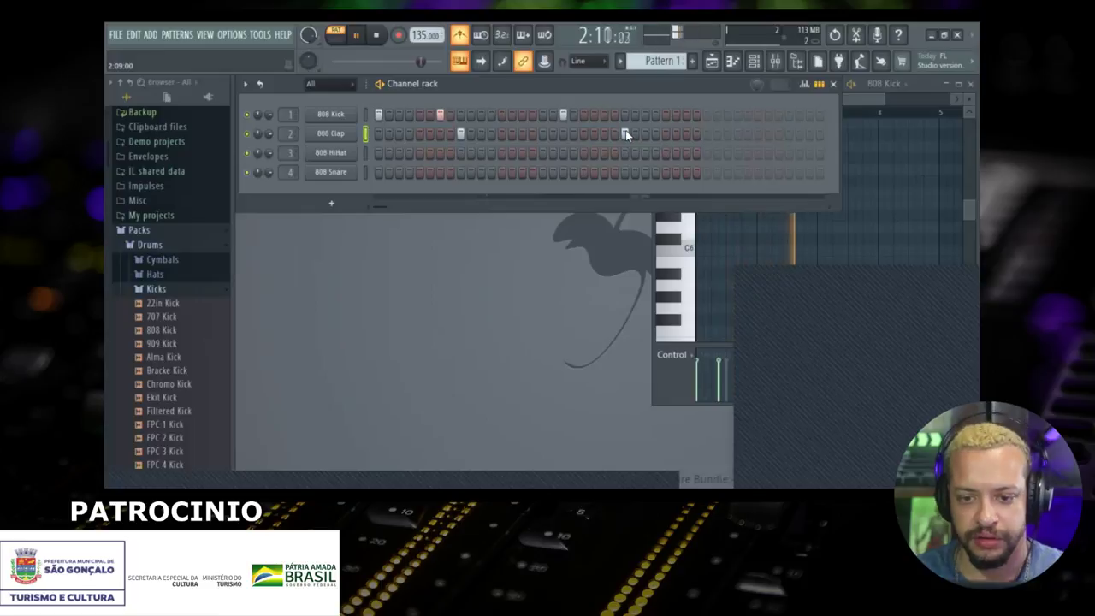
Step: Add an 808 Kick hit on step 21, stop playback, and narrow the channel rack to 32 steps
{"action": "left_click", "coordinate": [573, 114]}
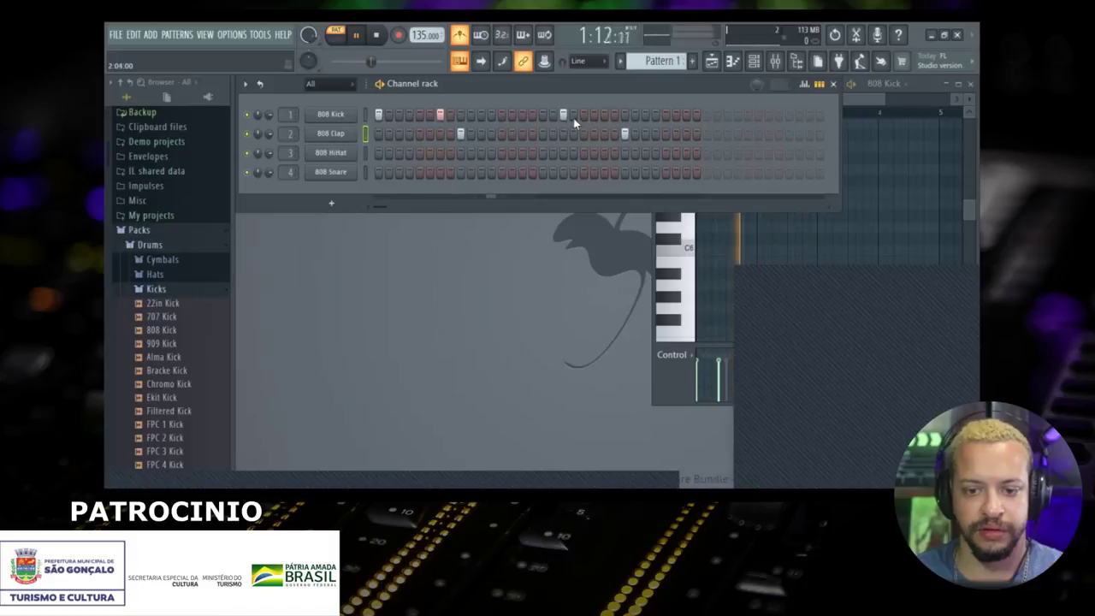
{"action": "right_click", "coordinate": [574, 117]}
{"action": "left_click", "coordinate": [583, 115]}
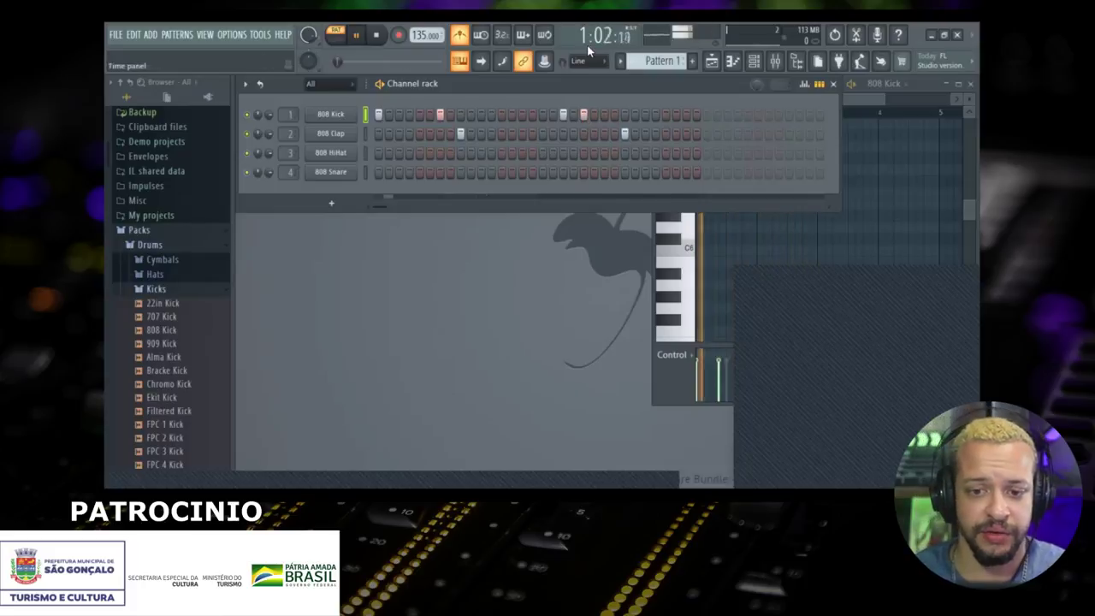
{"action": "key", "text": "space"}
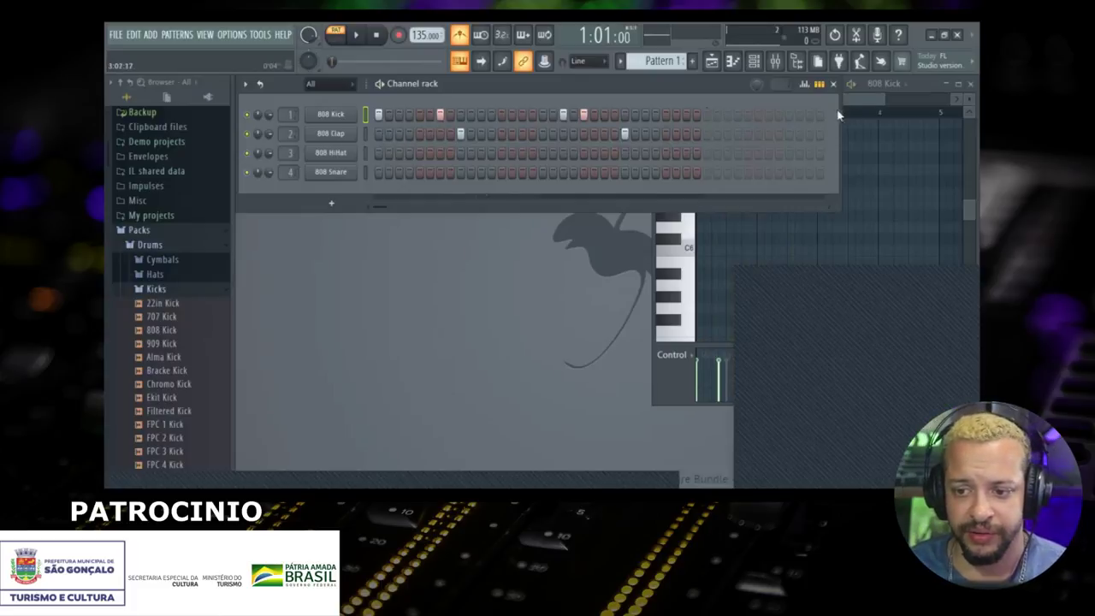
{"action": "left_click_drag", "start_coordinate": [831, 110], "coordinate": [725, 132]}
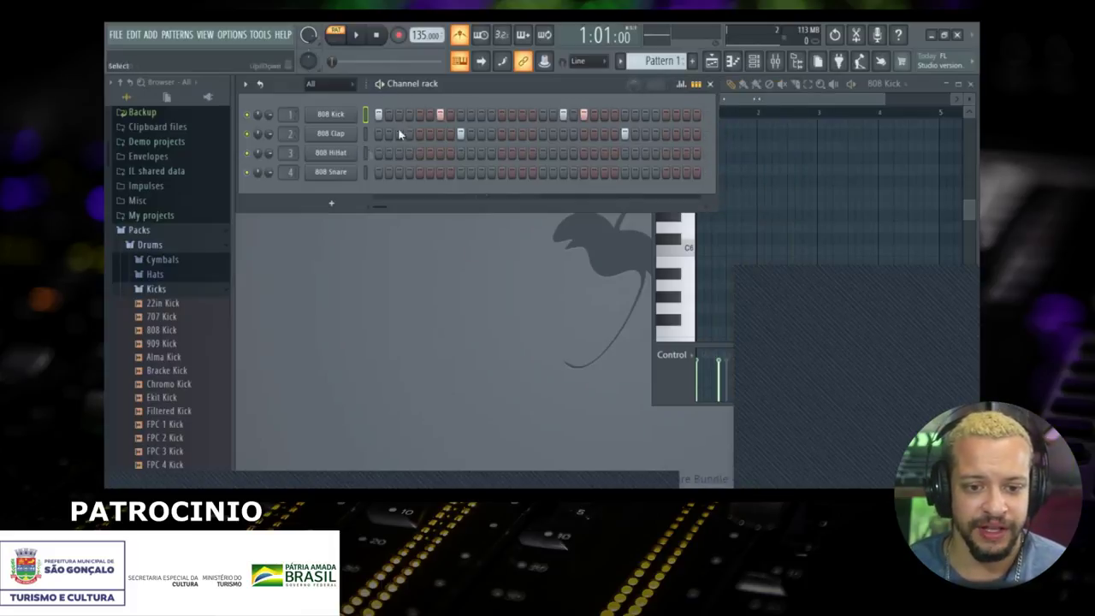
Step: Play the pattern and fill the 808 HiHat channel with a hit every 2 steps
{"action": "key", "text": "space"}
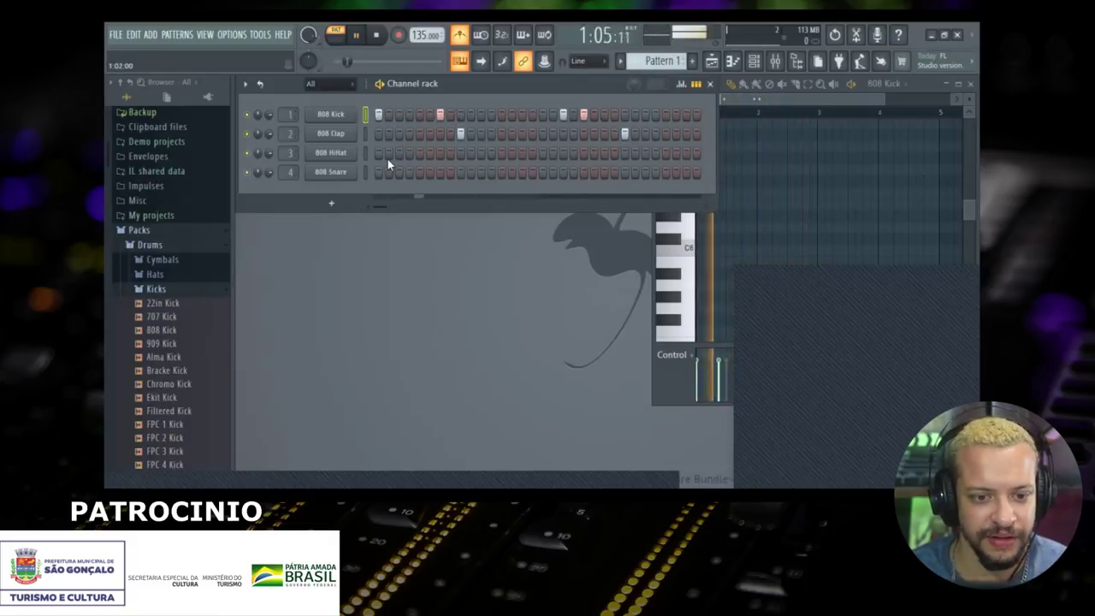
{"action": "right_click", "coordinate": [342, 153]}
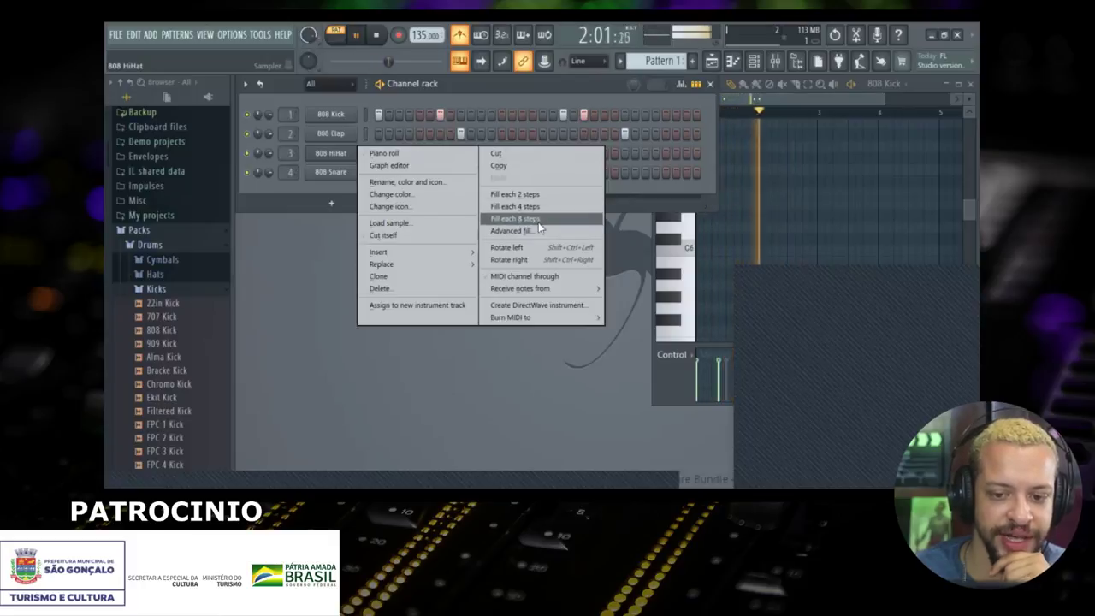
{"action": "left_click", "coordinate": [657, 103]}
{"action": "left_click_drag", "start_coordinate": [715, 100], "coordinate": [726, 121]}
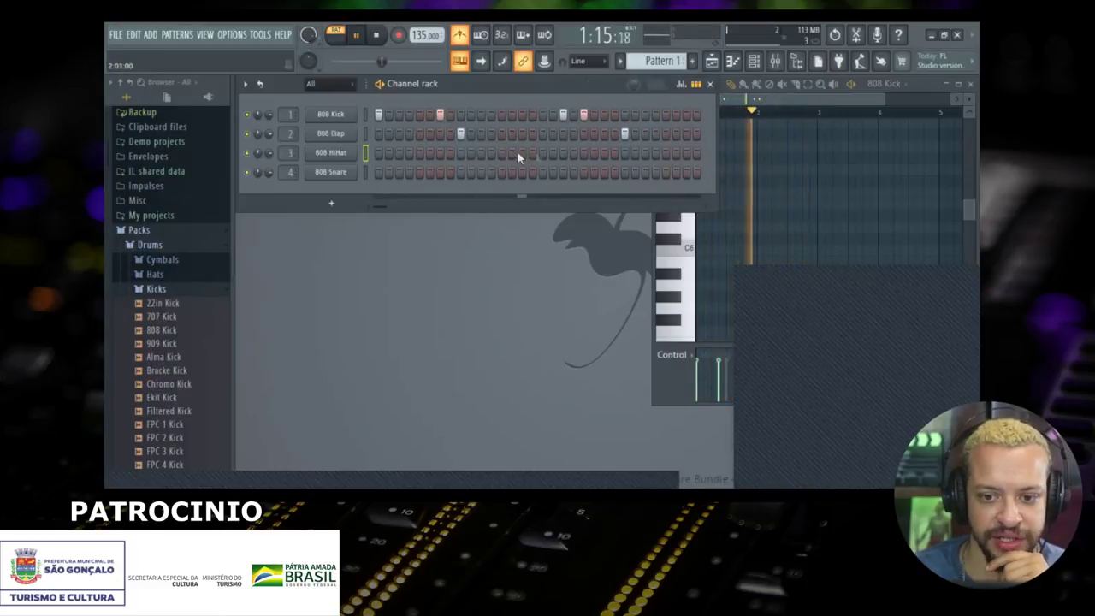
{"action": "right_click", "coordinate": [339, 153]}
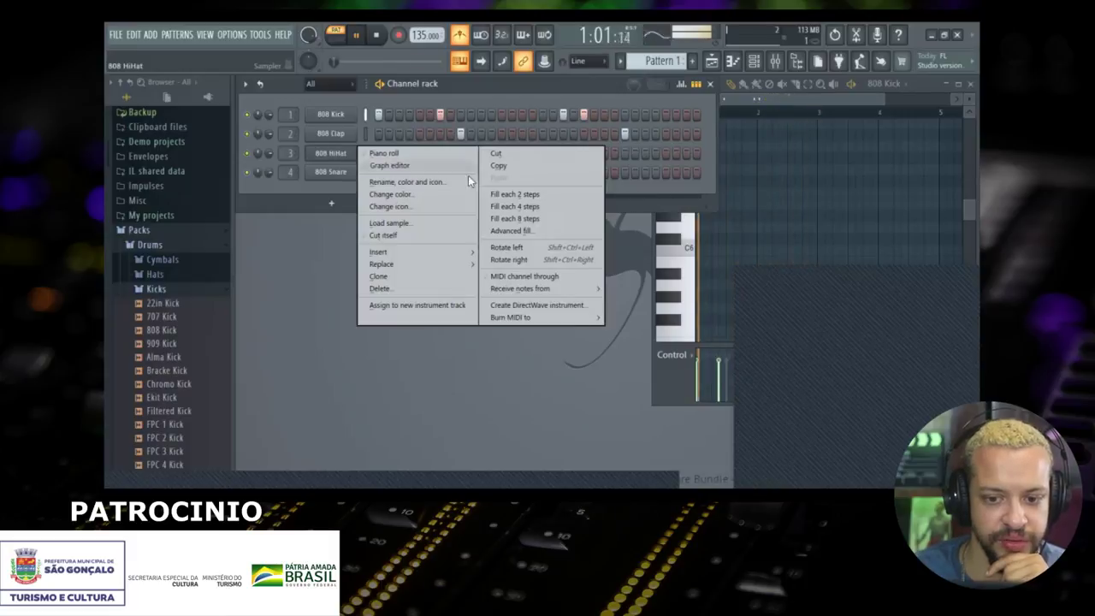
{"action": "left_click", "coordinate": [548, 196]}
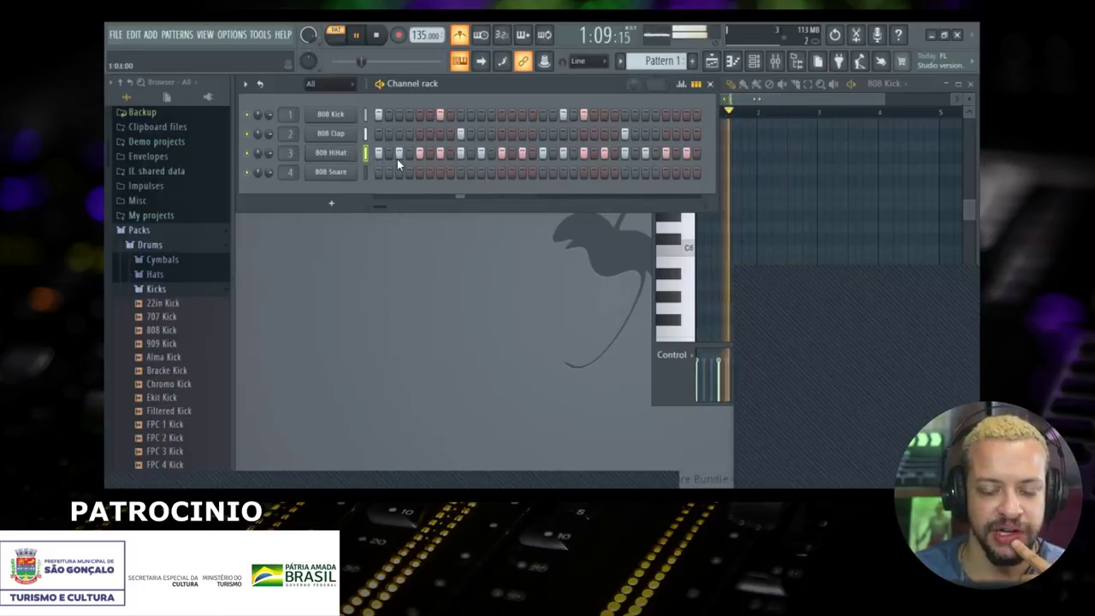
Step: Open the 808 HiHat channel's piano roll, move its window over the channel rack and maximize it
{"action": "right_click", "coordinate": [343, 152]}
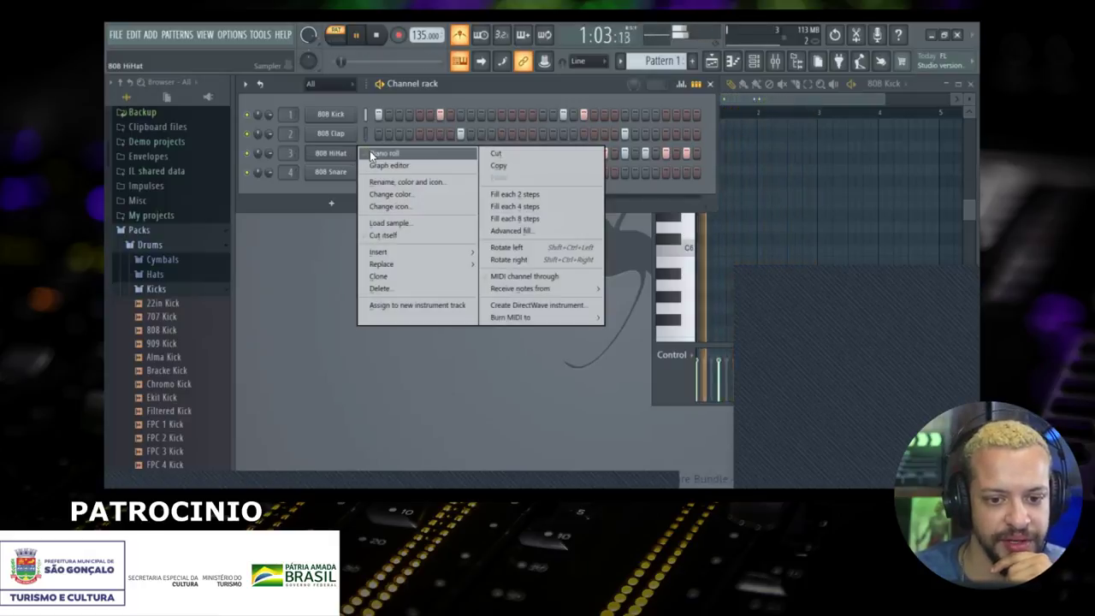
{"action": "left_click", "coordinate": [383, 153]}
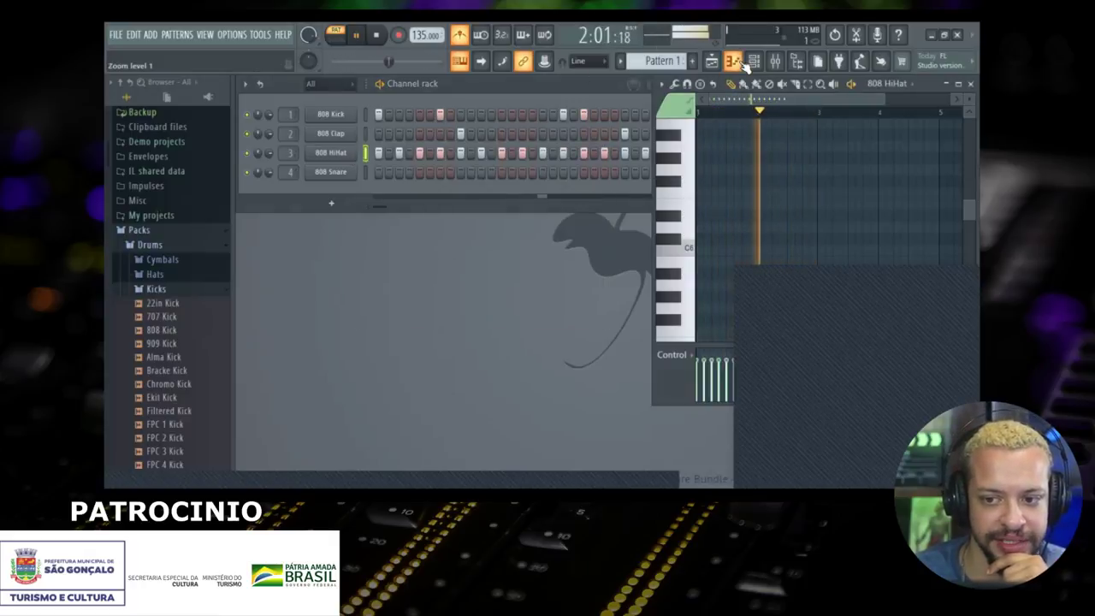
{"action": "left_click", "coordinate": [732, 62]}
{"action": "right_click", "coordinate": [332, 153]}
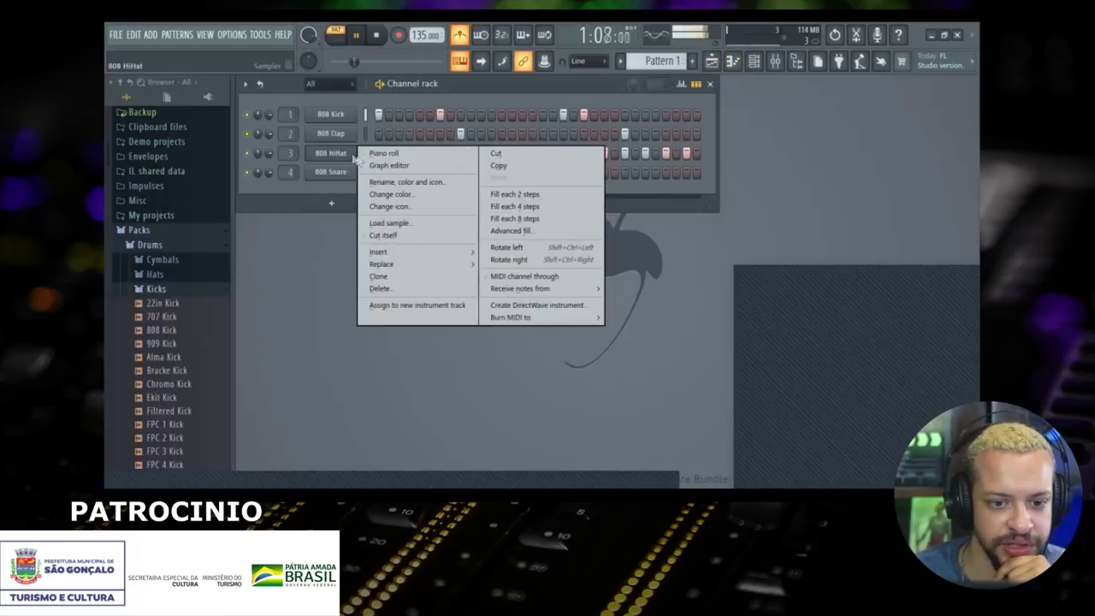
{"action": "left_click", "coordinate": [380, 154]}
{"action": "left_click_drag", "start_coordinate": [903, 86], "coordinate": [540, 96]}
{"action": "scroll", "coordinate": [443, 212], "scroll_direction": "up", "scroll_amount": 10}
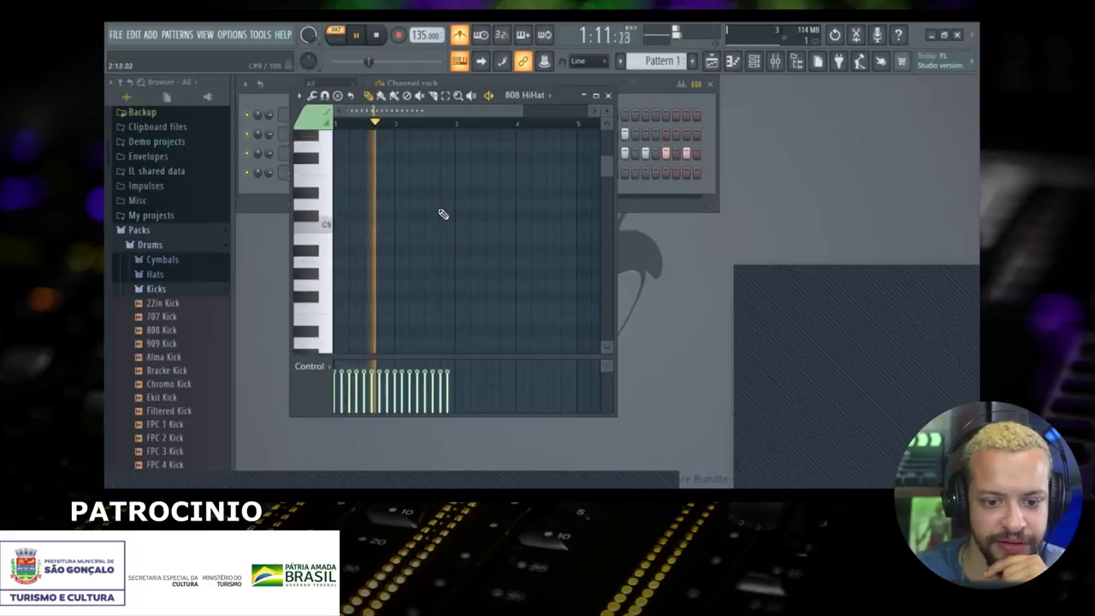
{"action": "left_click", "coordinate": [523, 95]}
{"action": "left_click", "coordinate": [530, 146]}
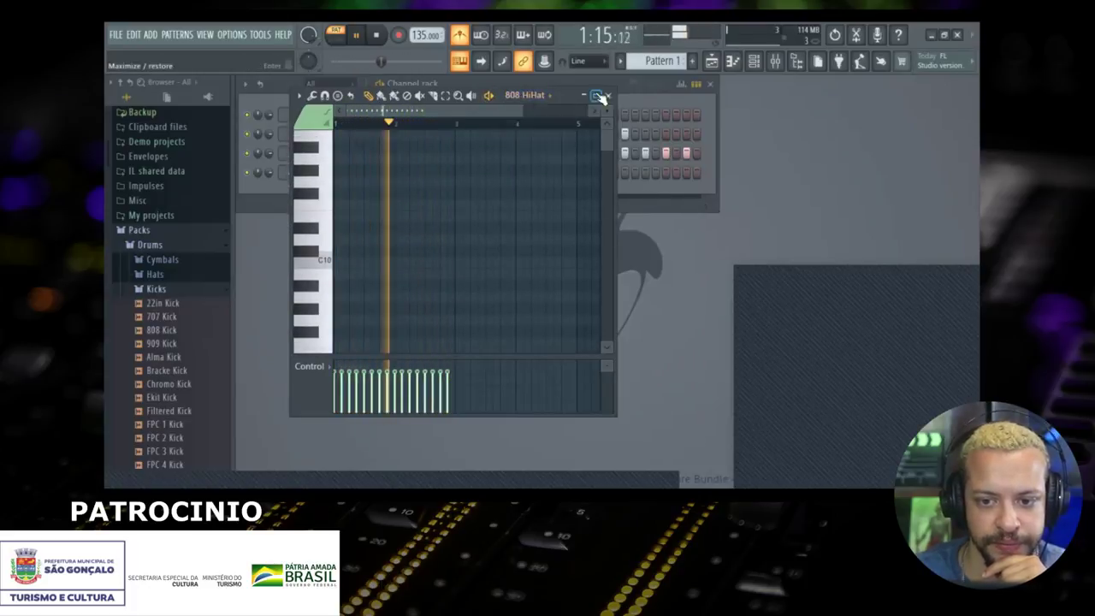
{"action": "left_click", "coordinate": [595, 95]}
Step: Lower the velocity of every second C5 hi-hat note, from the 2nd through the 12th
{"action": "scroll", "coordinate": [396, 242], "scroll_direction": "up", "scroll_amount": 5}
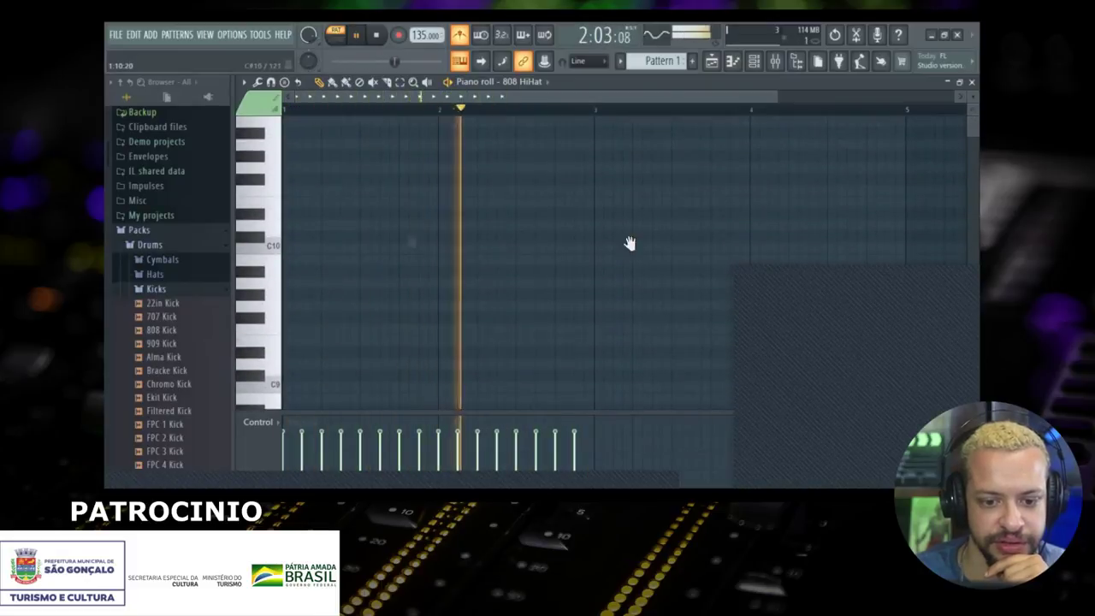
{"action": "scroll", "coordinate": [343, 214], "scroll_direction": "down", "scroll_amount": 6}
{"action": "scroll", "coordinate": [306, 214], "scroll_direction": "down", "scroll_amount": 3}
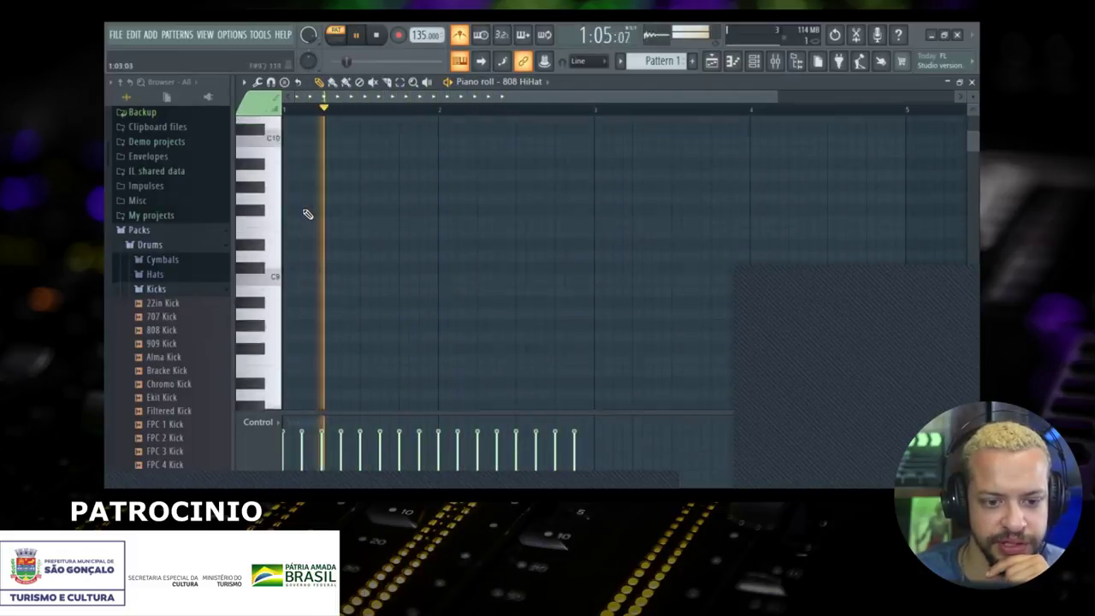
{"action": "scroll", "coordinate": [306, 214], "scroll_direction": "down", "scroll_amount": 5}
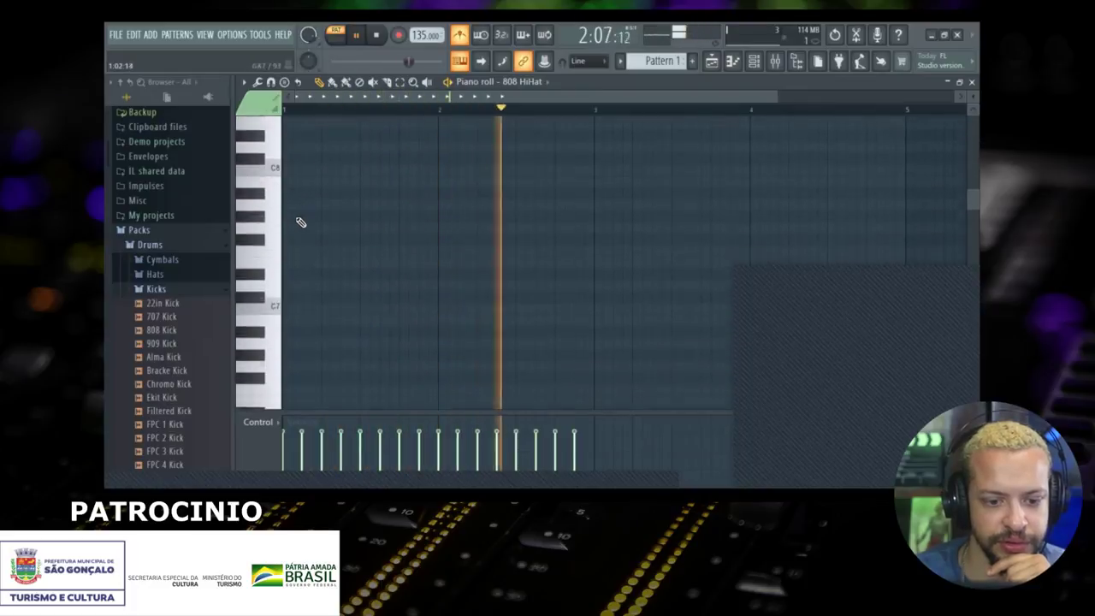
{"action": "scroll", "coordinate": [306, 227], "scroll_direction": "down", "scroll_amount": 4}
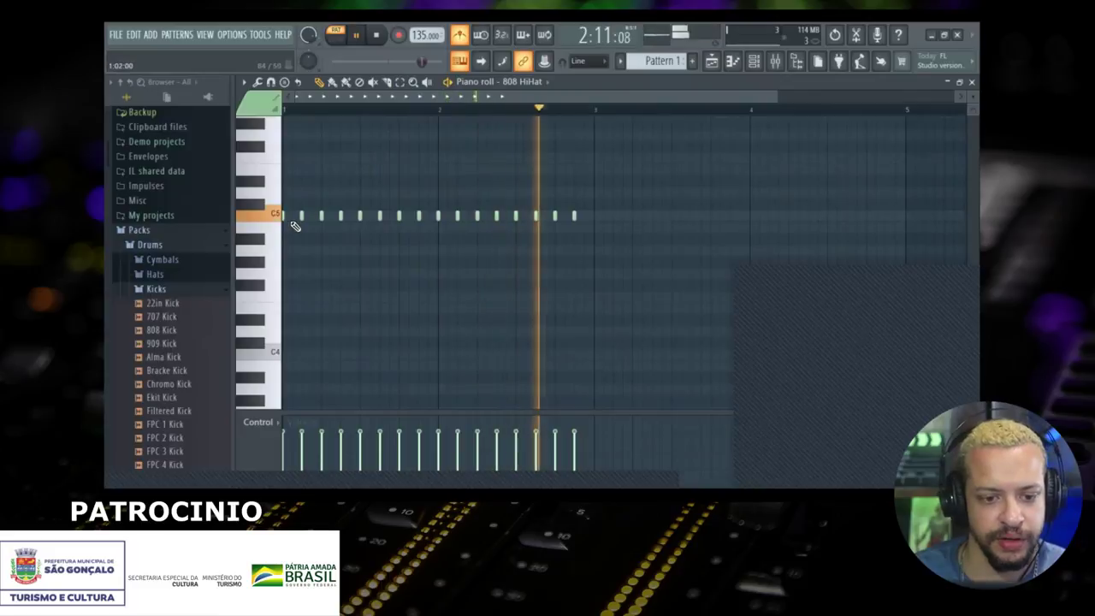
{"action": "left_click", "coordinate": [301, 450]}
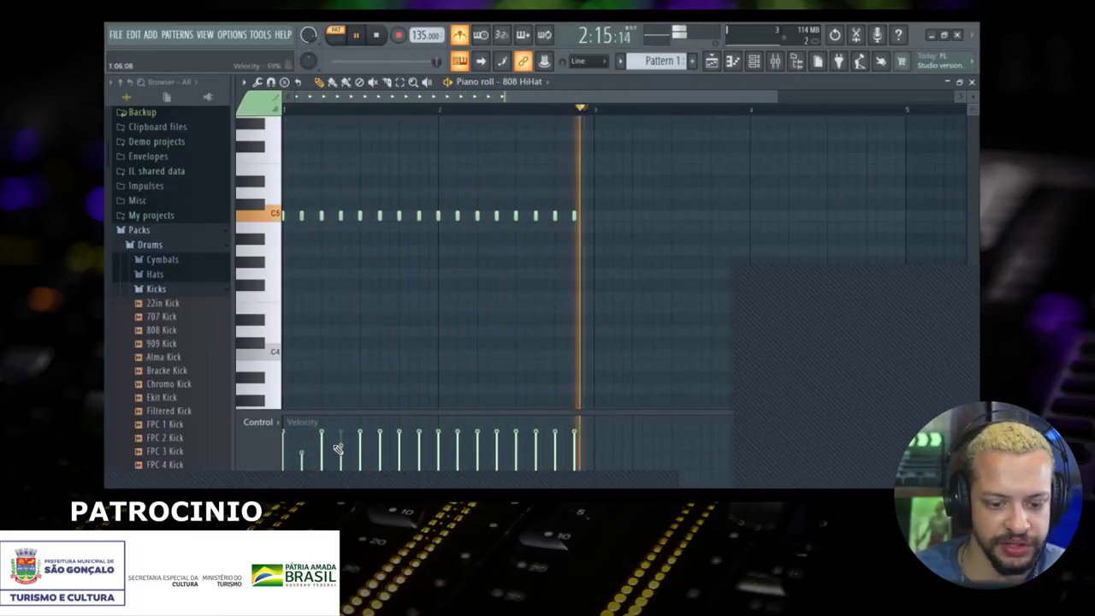
{"action": "left_click", "coordinate": [341, 447]}
{"action": "left_click", "coordinate": [379, 441]}
{"action": "left_click", "coordinate": [419, 445]}
{"action": "left_click", "coordinate": [457, 445]}
{"action": "left_click", "coordinate": [496, 445]}
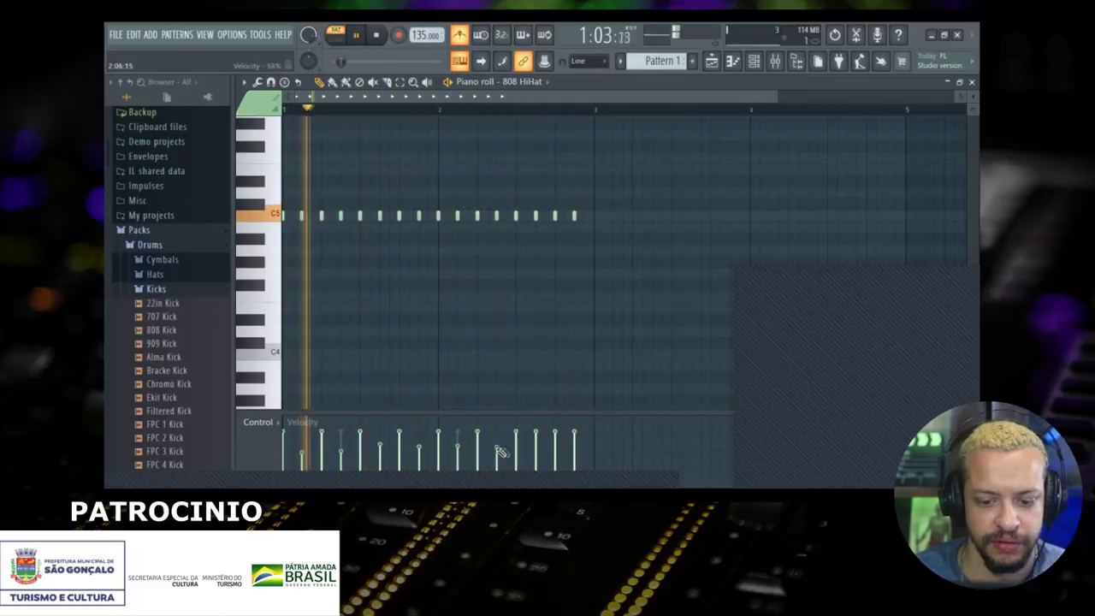
Step: Turn off the metronome and lower the velocity of the 14th and 16th hi-hat notes, keeping note velocity as the shown control
{"action": "left_click", "coordinate": [460, 36]}
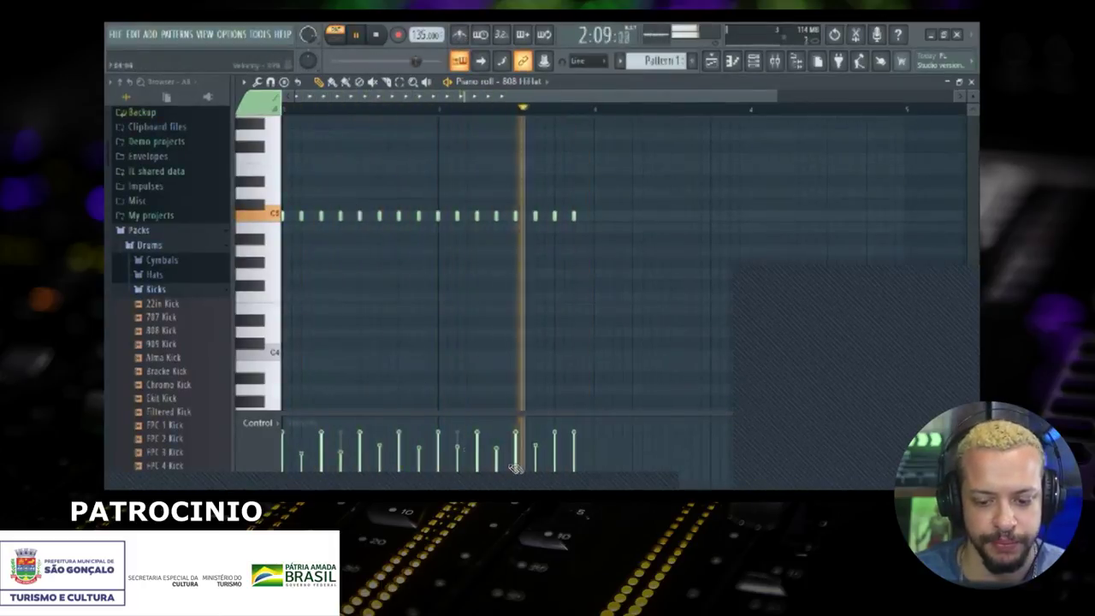
{"action": "left_click", "coordinate": [575, 452]}
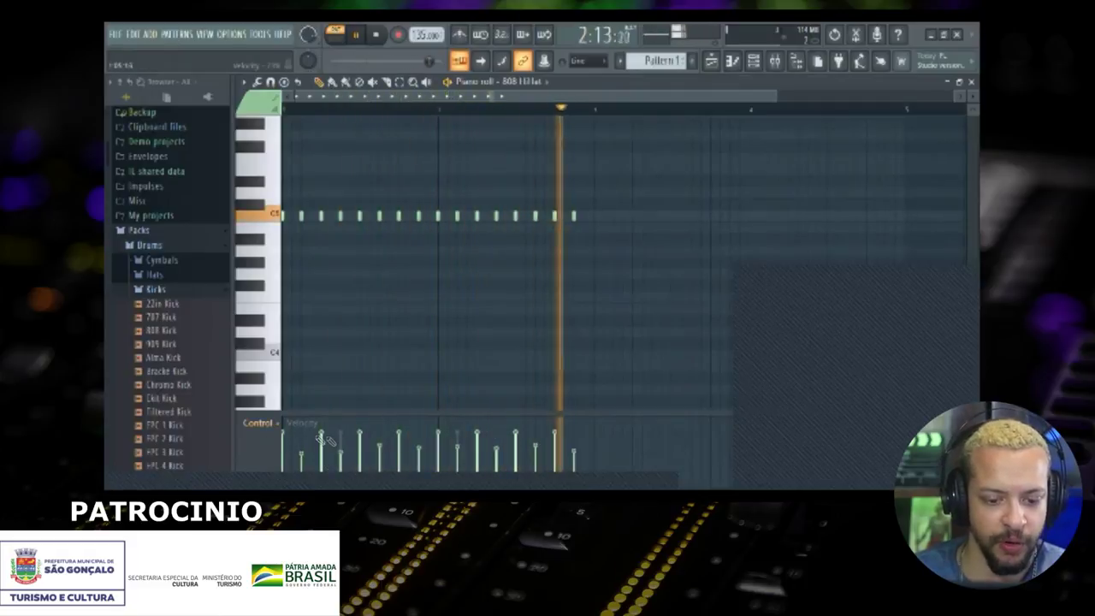
{"action": "left_click", "coordinate": [270, 419]}
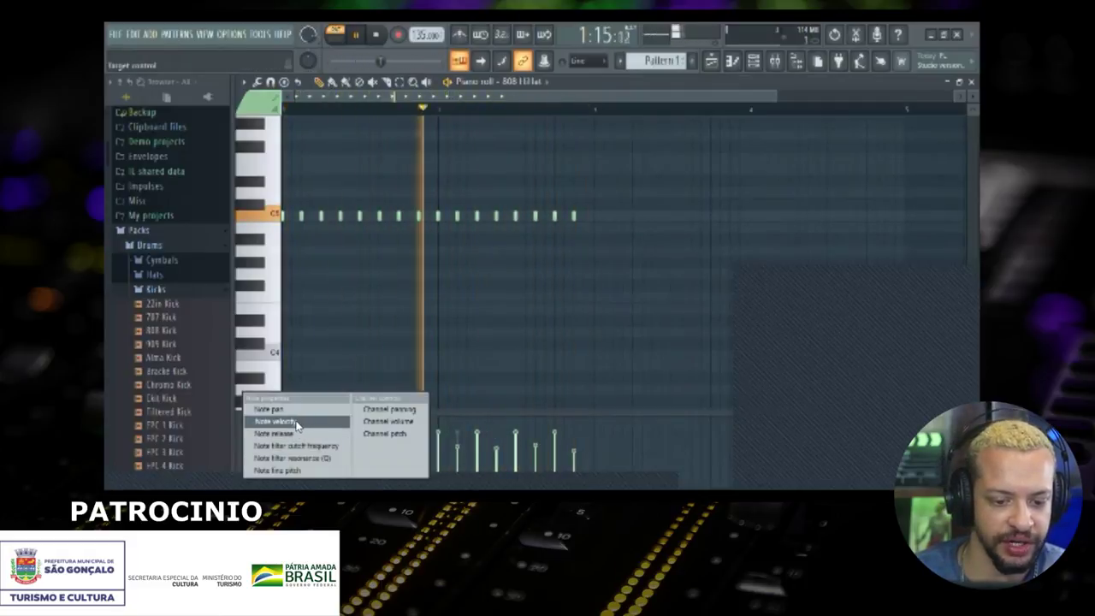
{"action": "left_click", "coordinate": [292, 423]}
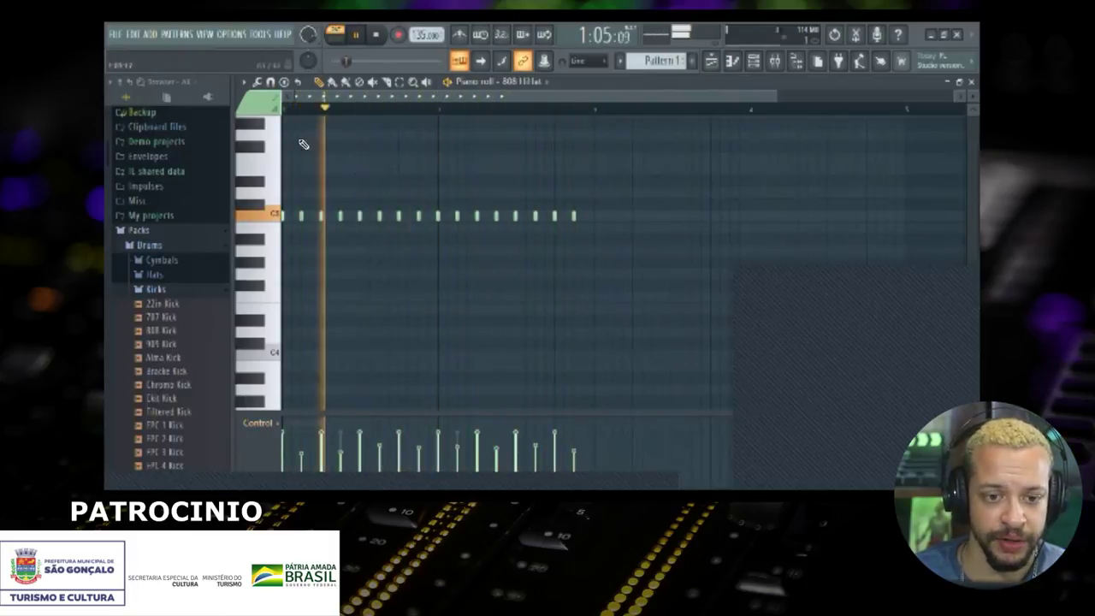
Step: Restore the piano roll to a smaller window over the channel rack and open the 808 Kick channel in it
{"action": "double_click", "coordinate": [606, 81]}
{"action": "left_click_drag", "start_coordinate": [497, 100], "coordinate": [595, 117]}
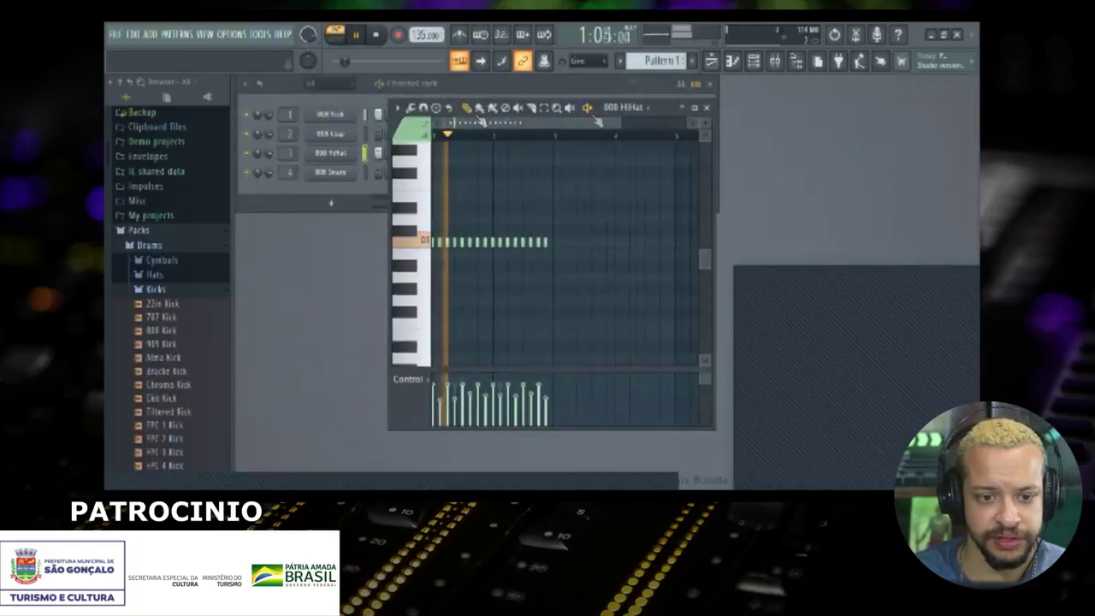
{"action": "right_click", "coordinate": [342, 116]}
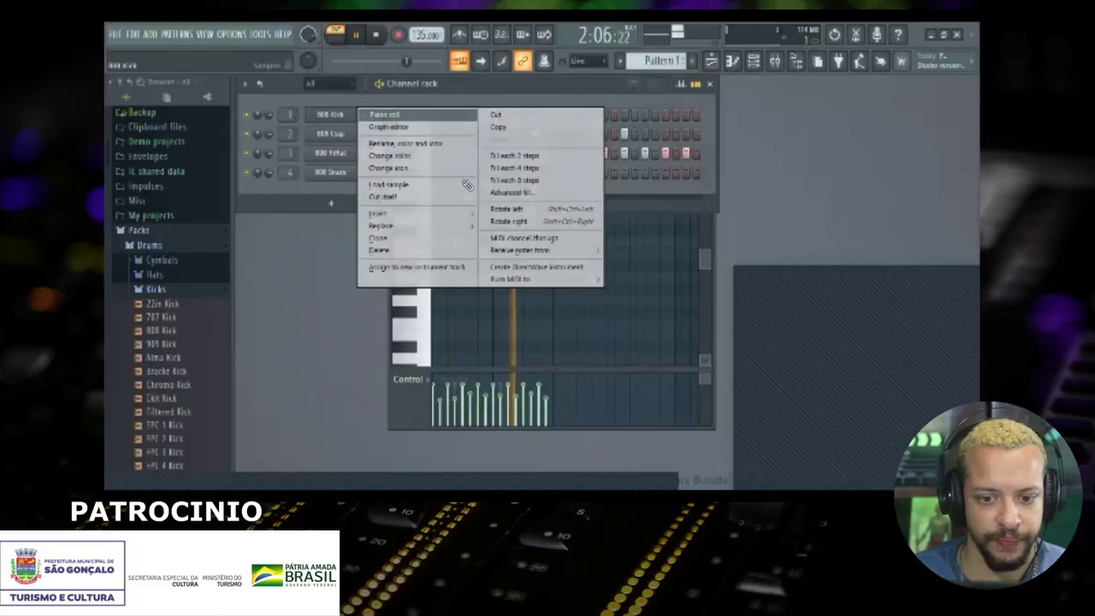
{"action": "left_click", "coordinate": [383, 117]}
Step: Raise the kick note on step 19 to F5 and add another F5 kick on step 20, with reduced velocities
{"action": "scroll", "coordinate": [488, 227], "scroll_direction": "up", "scroll_amount": 5}
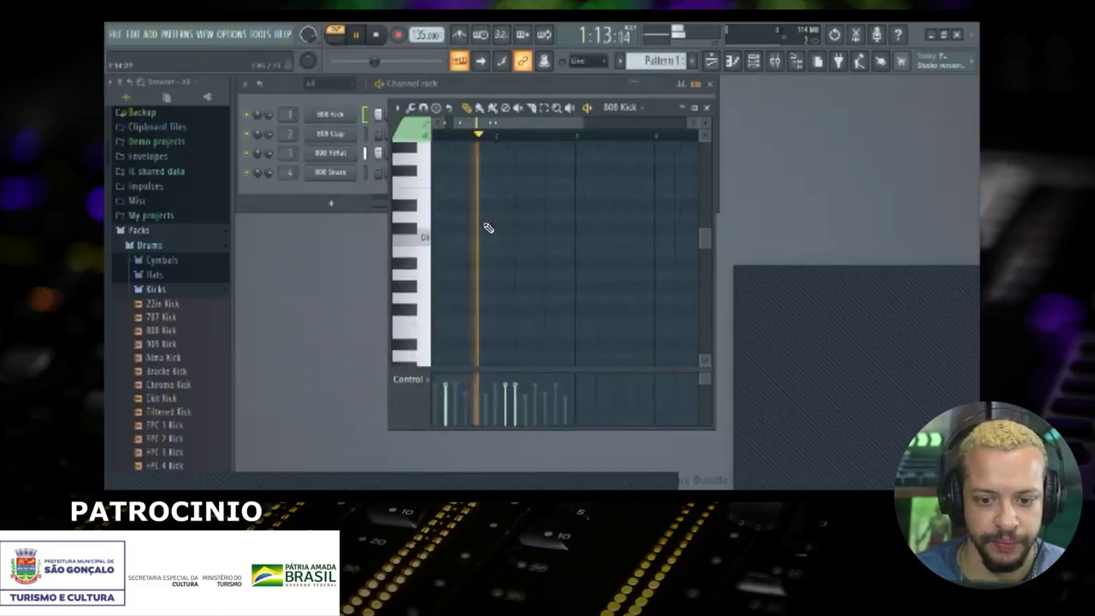
{"action": "scroll", "coordinate": [484, 230], "scroll_direction": "down", "scroll_amount": 4}
{"action": "scroll", "coordinate": [483, 229], "scroll_direction": "up", "scroll_amount": 1}
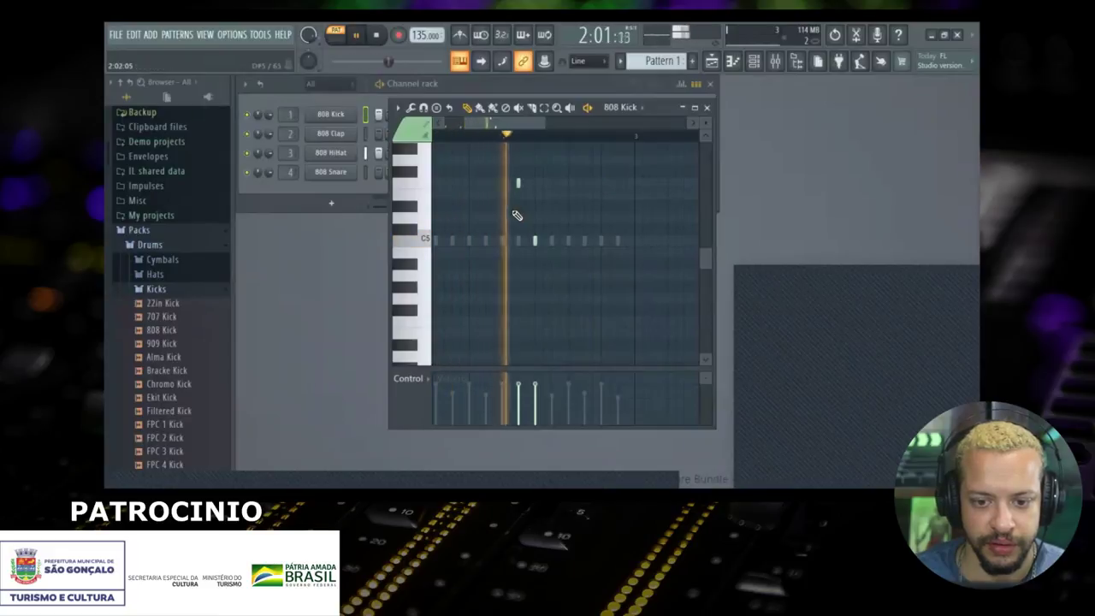
{"action": "scroll", "coordinate": [518, 187], "scroll_direction": "up", "scroll_amount": 2}
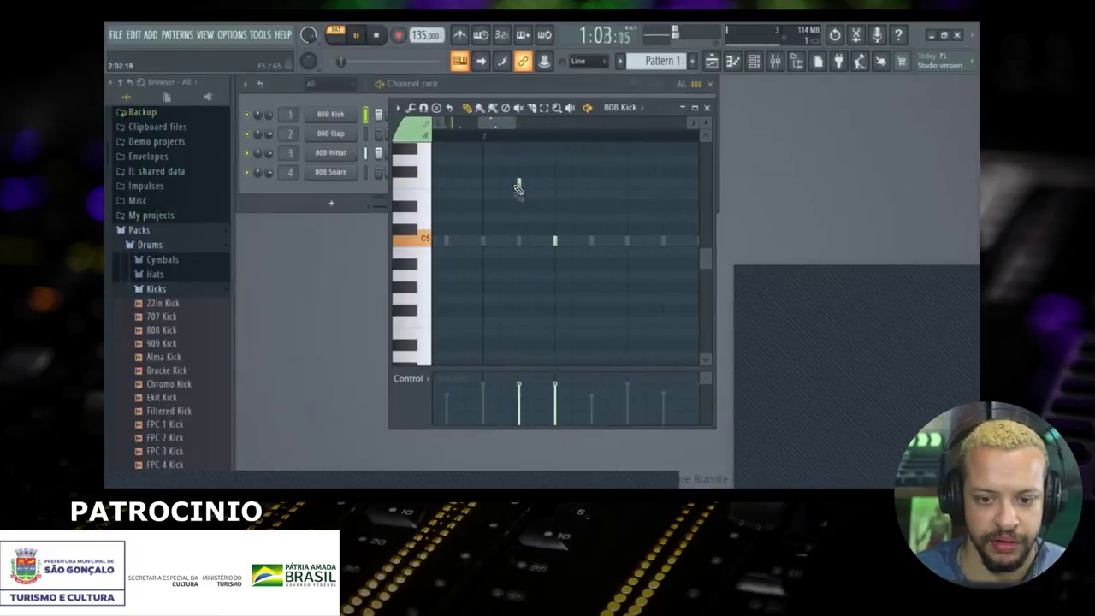
{"action": "left_click", "coordinate": [536, 183]}
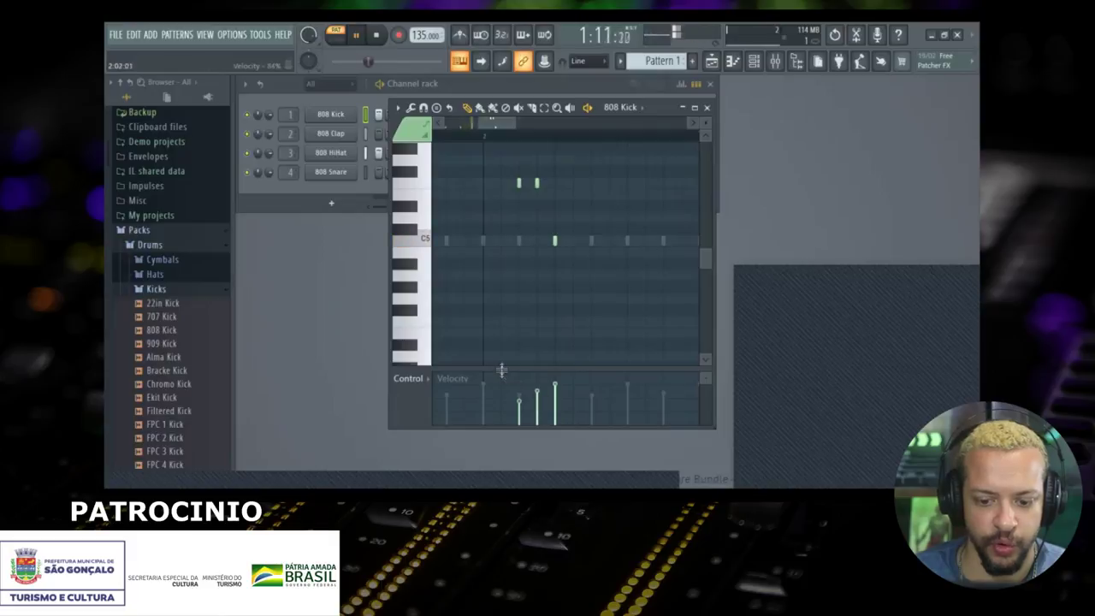
Step: Show note pan in the control lane and pan the two F5 kick notes to opposite extremes
{"action": "left_click", "coordinate": [409, 378]}
{"action": "left_click", "coordinate": [420, 404]}
{"action": "left_click_drag", "start_coordinate": [519, 382], "coordinate": [518, 366]}
{"action": "left_click_drag", "start_coordinate": [540, 409], "coordinate": [545, 441]}
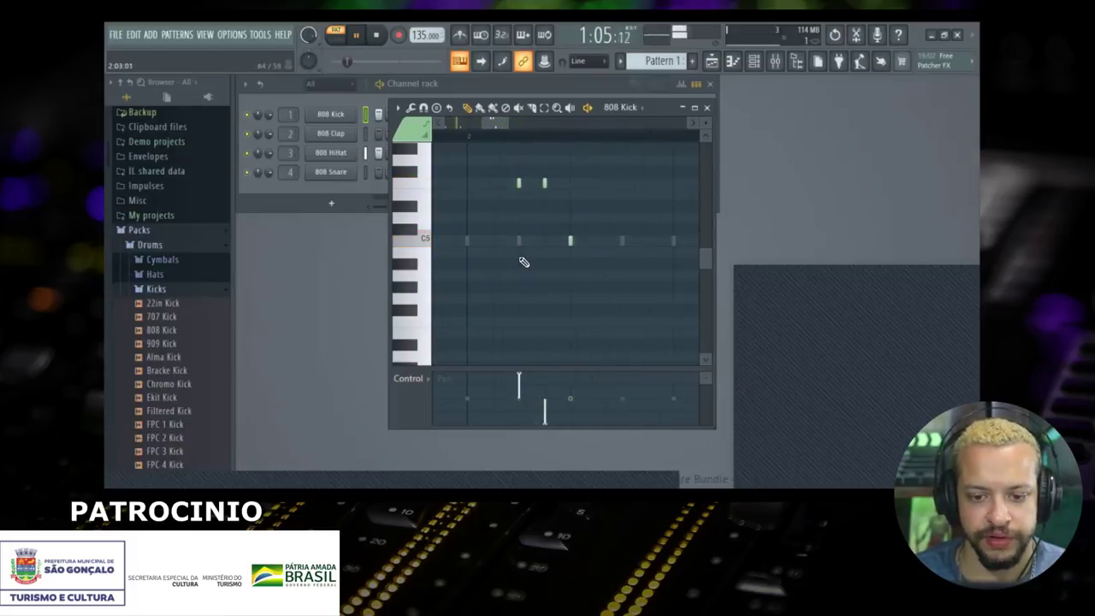
Step: Maximize the 808 Kick piano roll to look over its notes, and close it
{"action": "mouse_move", "coordinate": [517, 253]}
{"action": "left_mouse_down"}
{"action": "mouse_move", "coordinate": [579, 264]}
{"action": "mouse_move", "coordinate": [573, 256]}
{"action": "left_mouse_up"}
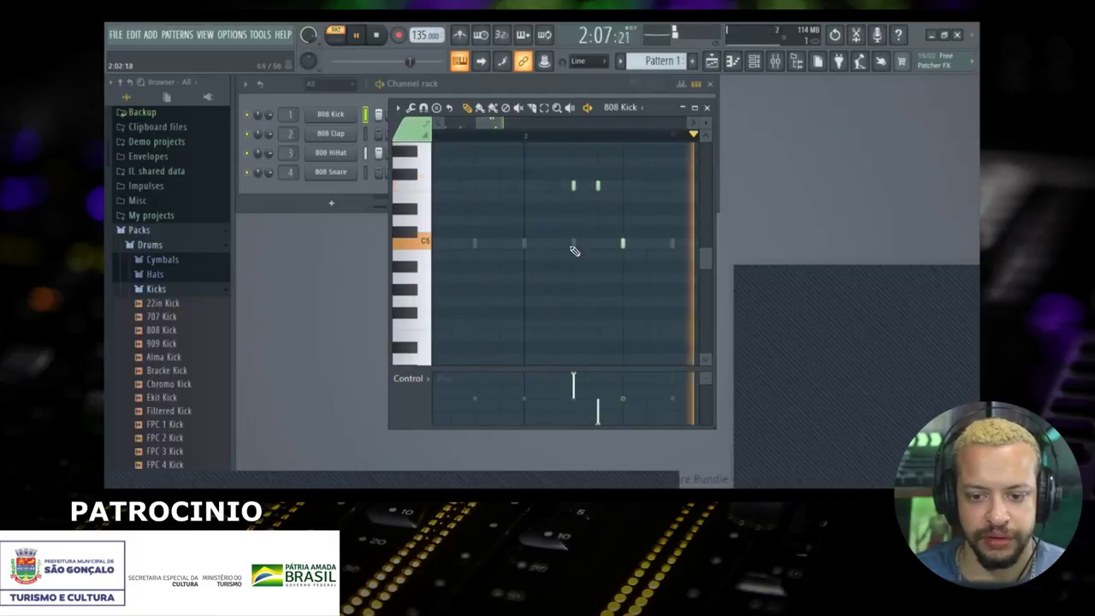
{"action": "left_click", "coordinate": [694, 108]}
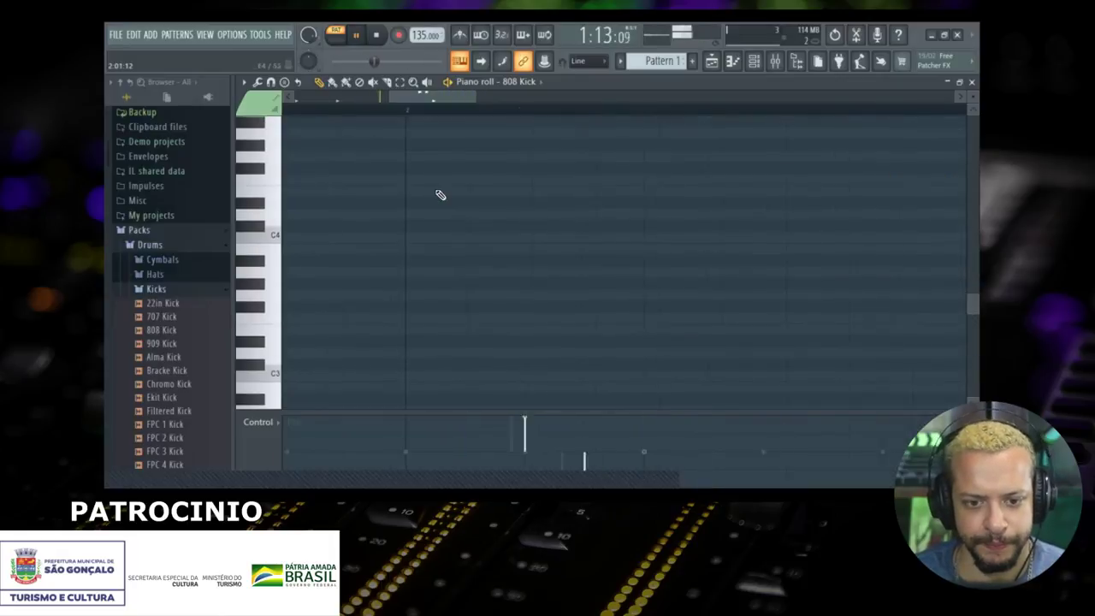
{"action": "scroll", "coordinate": [439, 191], "scroll_direction": "up", "scroll_amount": 4}
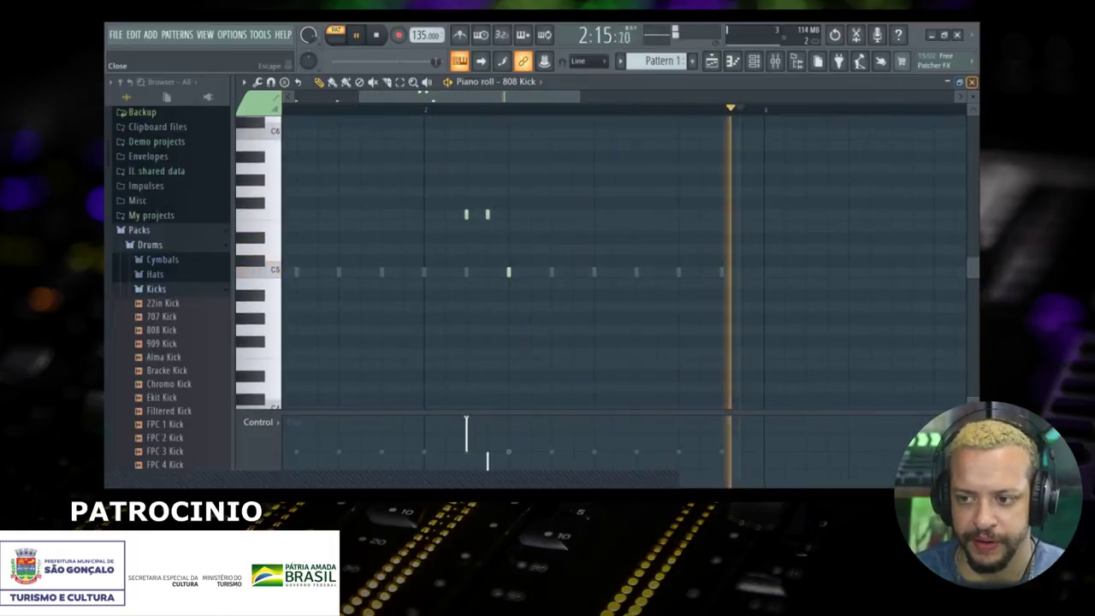
{"action": "key", "text": "Escape"}
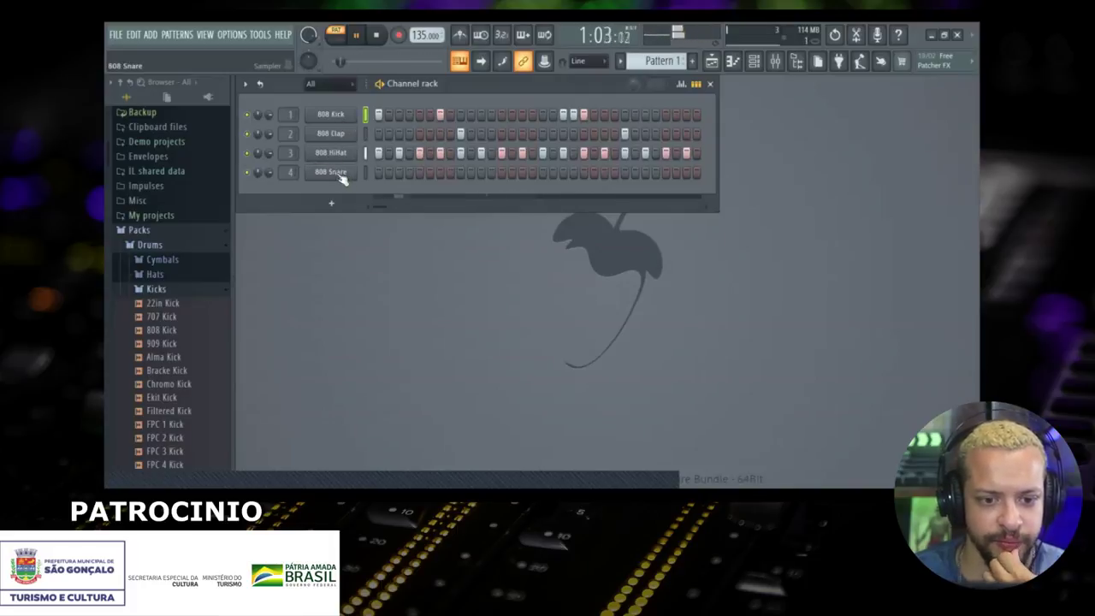
Step: Open the 808 Snare piano roll, add a C5 note on step 4 and show note pan in the control lane
{"action": "right_click", "coordinate": [340, 174]}
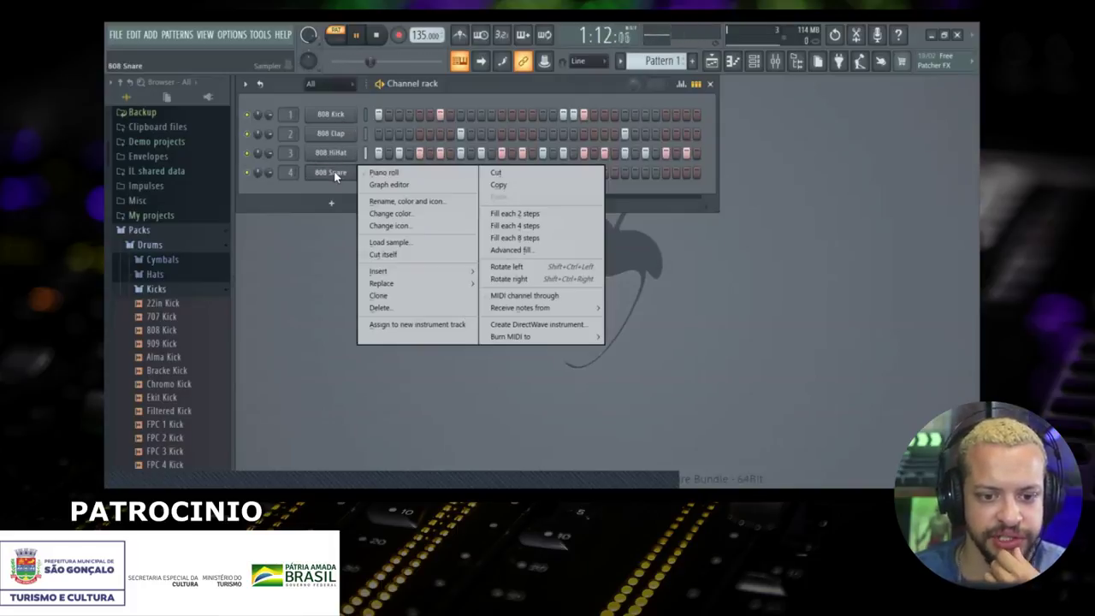
{"action": "left_click", "coordinate": [384, 172]}
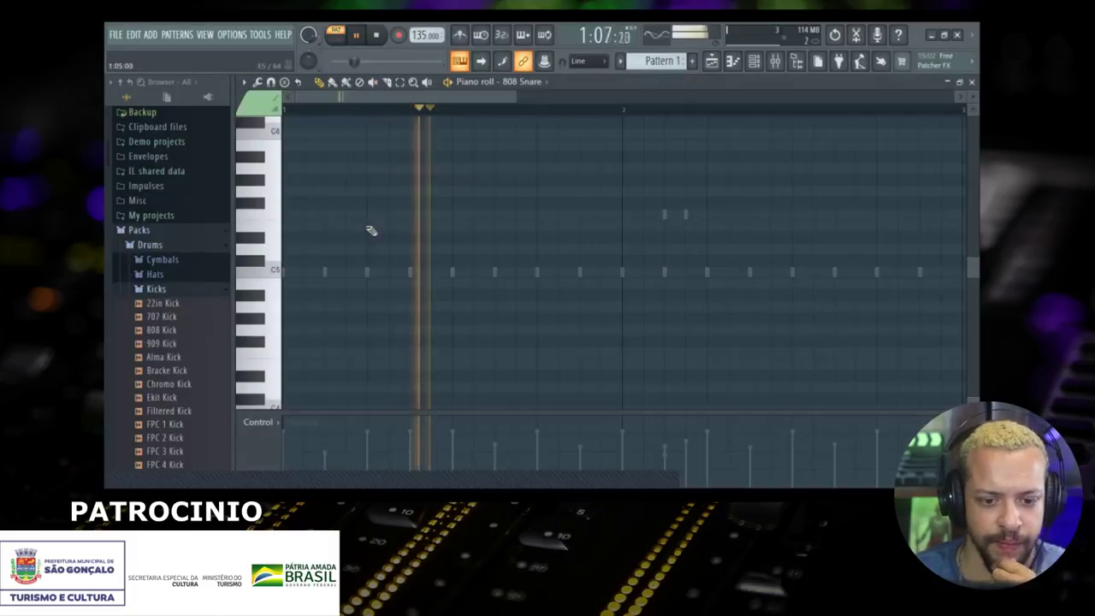
{"action": "left_click", "coordinate": [330, 271]}
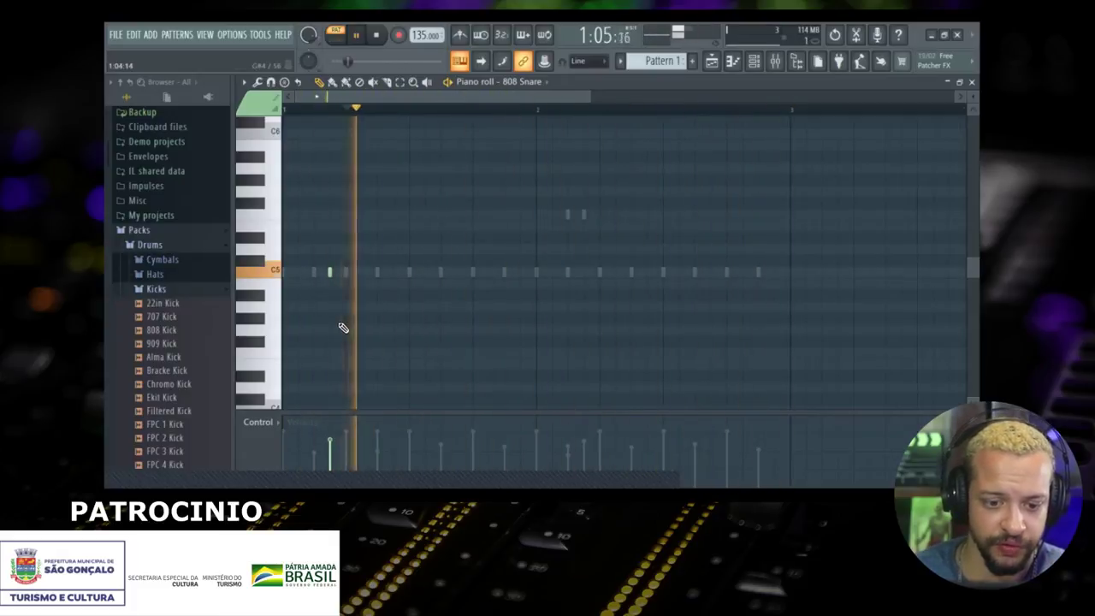
{"action": "left_click", "coordinate": [275, 423]}
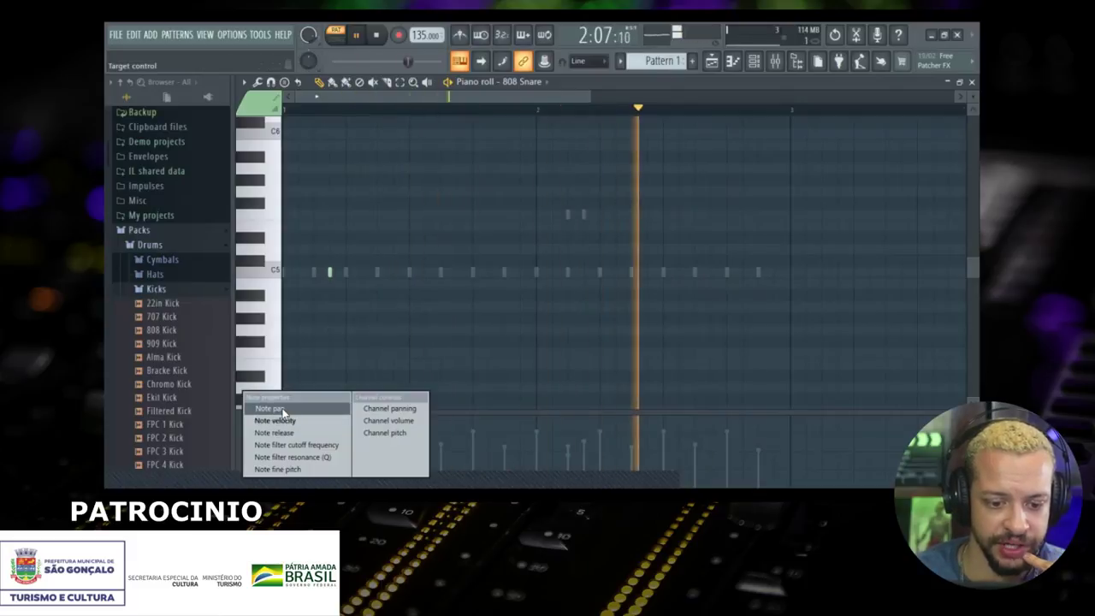
{"action": "left_click", "coordinate": [291, 408]}
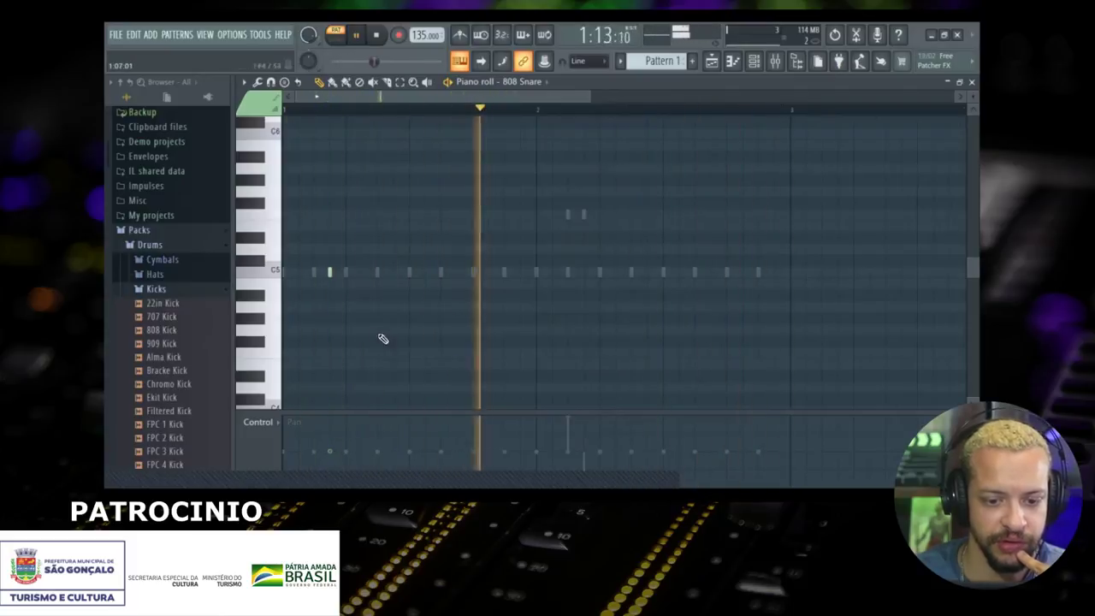
Step: Add C5 snare notes on steps 6, 8 and 10, and delete the one on step 8
{"action": "left_click", "coordinate": [361, 273]}
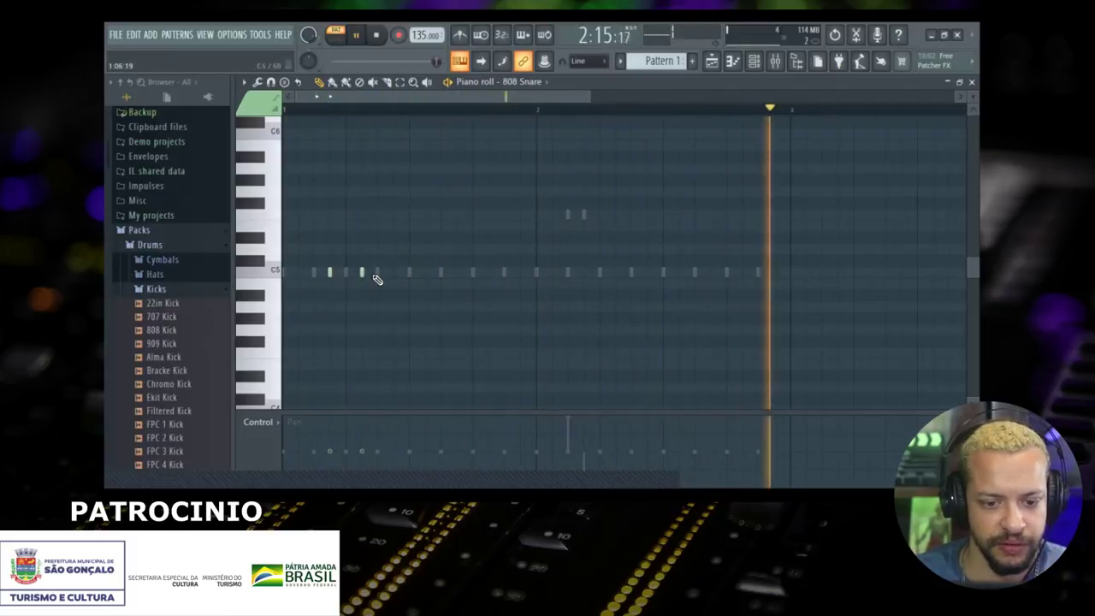
{"action": "left_click", "coordinate": [394, 273]}
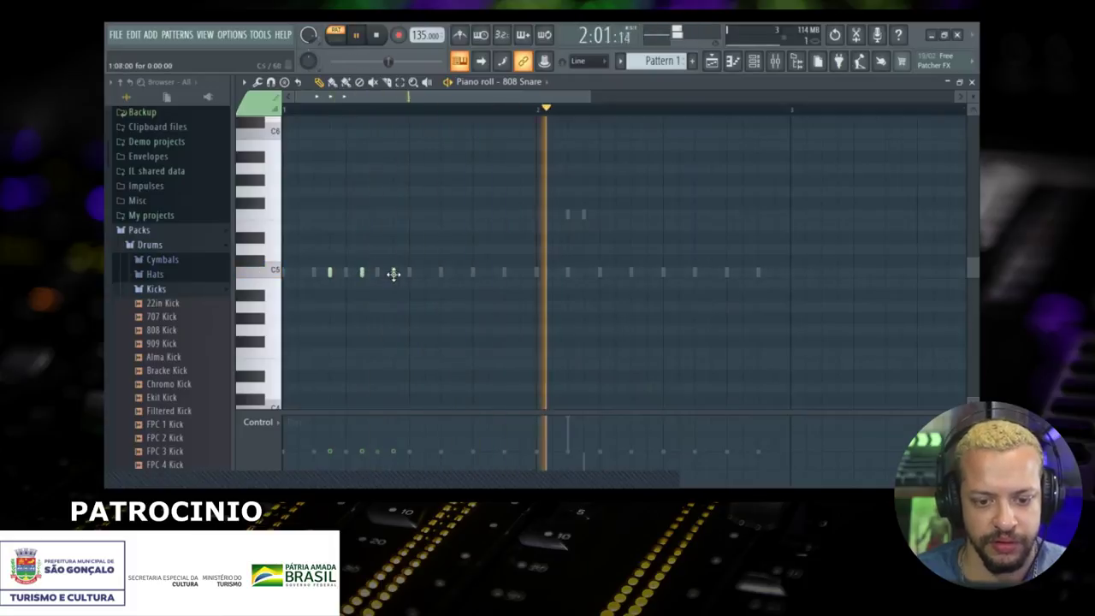
{"action": "left_click", "coordinate": [423, 273]}
{"action": "double_click", "coordinate": [425, 273]}
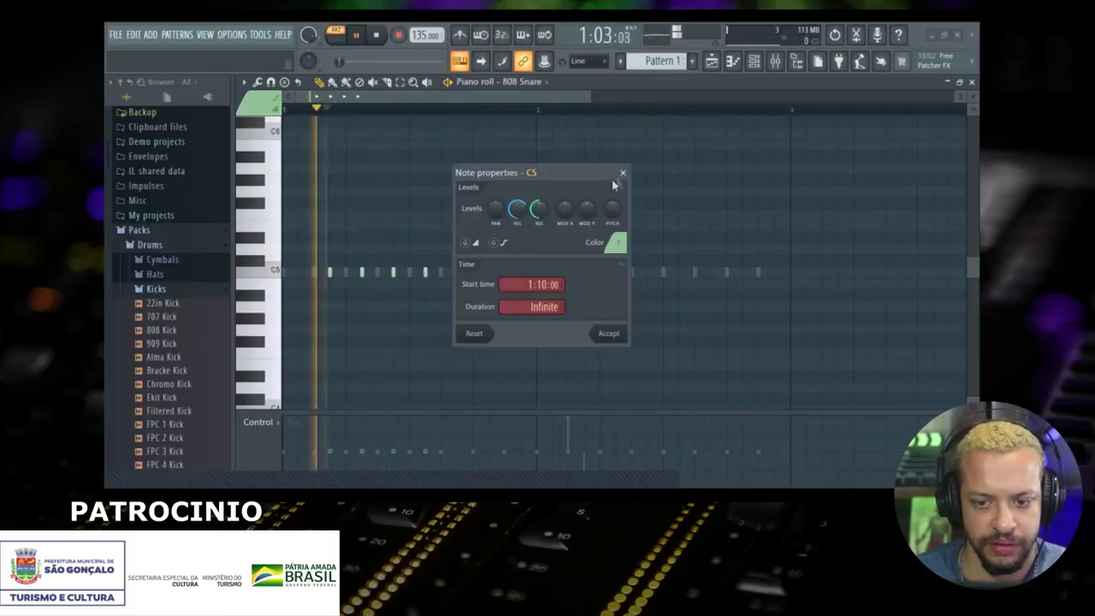
{"action": "left_click", "coordinate": [625, 172]}
{"action": "right_click", "coordinate": [393, 273]}
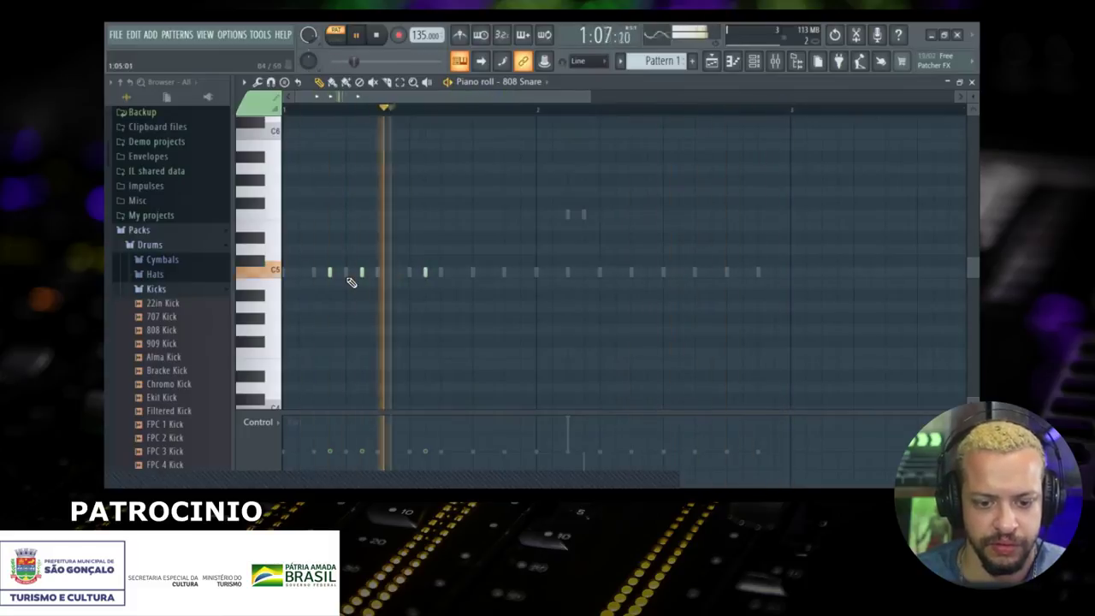
Step: Move the C5 snare note on step 10 to step 14 and play the pattern with the metronome on
{"action": "left_click_drag", "start_coordinate": [422, 272], "coordinate": [457, 274]}
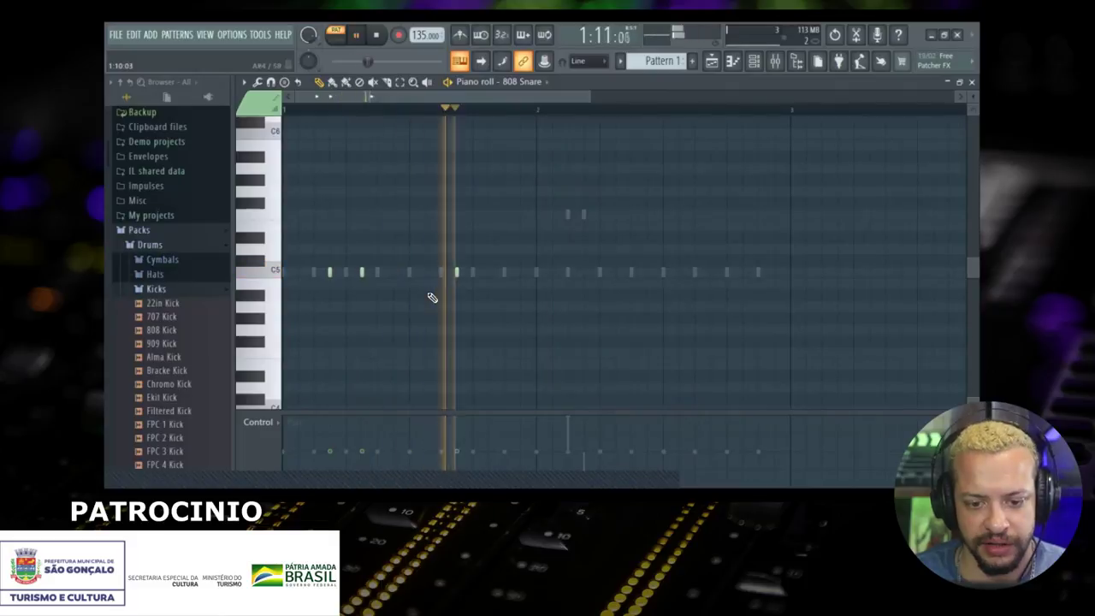
{"action": "scroll", "coordinate": [475, 284], "scroll_direction": "down", "scroll_amount": 2}
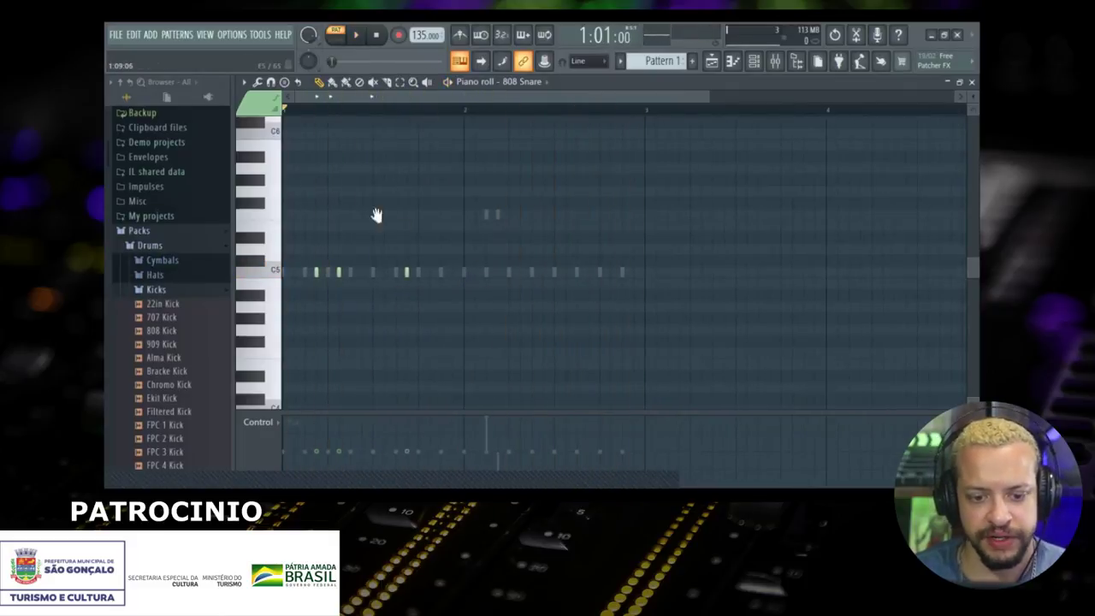
{"action": "scroll", "coordinate": [489, 268], "scroll_direction": "up", "scroll_amount": 1}
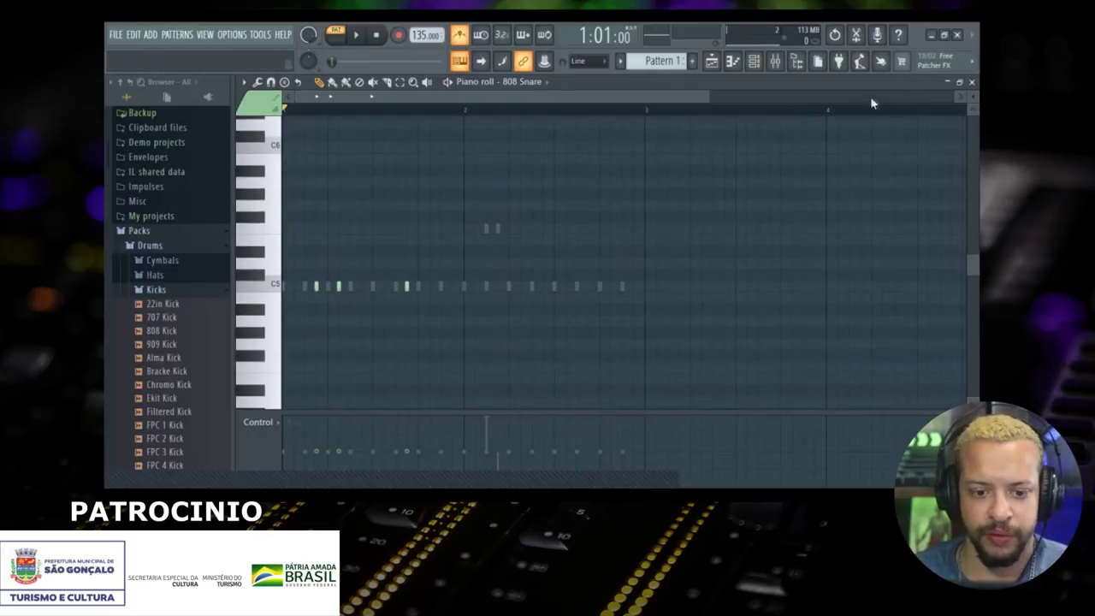
{"action": "key", "text": "space"}
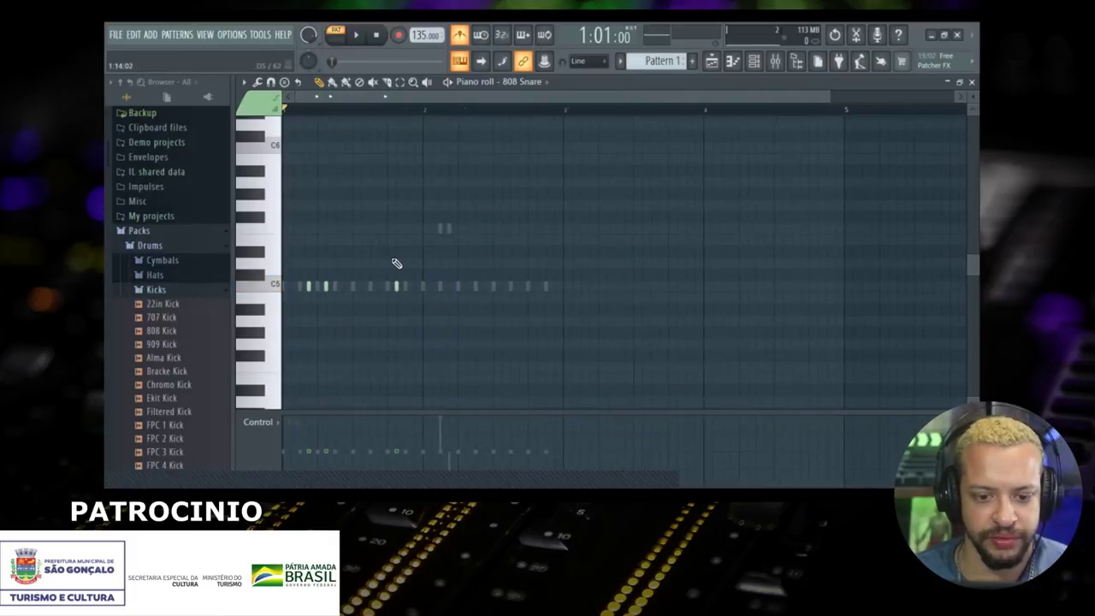
{"action": "scroll", "coordinate": [504, 276], "scroll_direction": "up", "scroll_amount": 3}
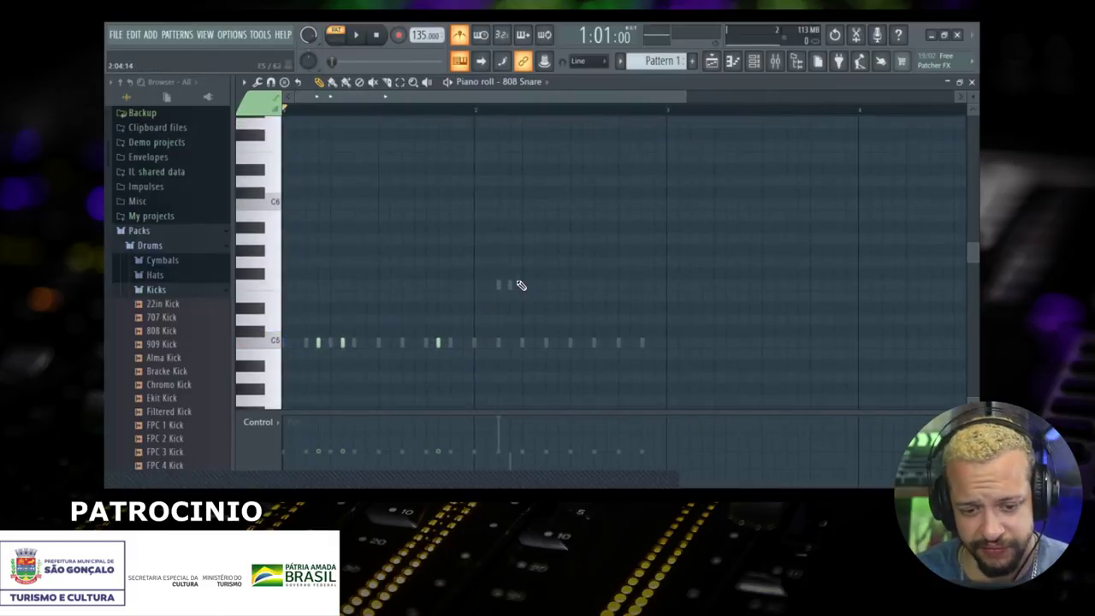
{"action": "scroll", "coordinate": [516, 286], "scroll_direction": "down", "scroll_amount": 3}
{"action": "key", "text": "space"}
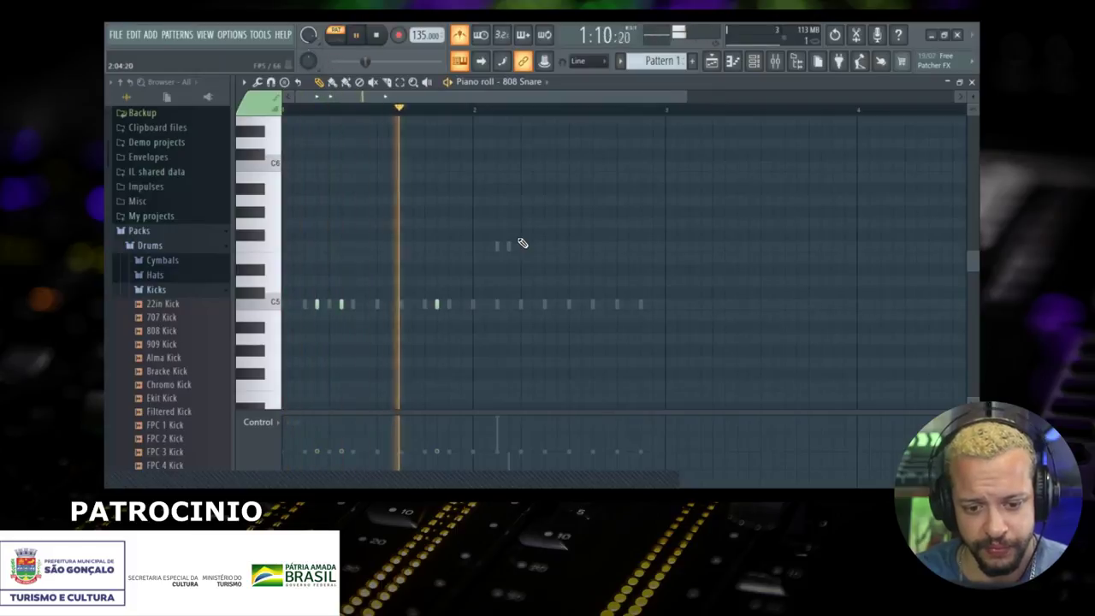
Step: Add C5 snare notes on steps 6 and 8 of bar 2
{"action": "left_click_drag", "start_coordinate": [555, 280], "coordinate": [554, 305]}
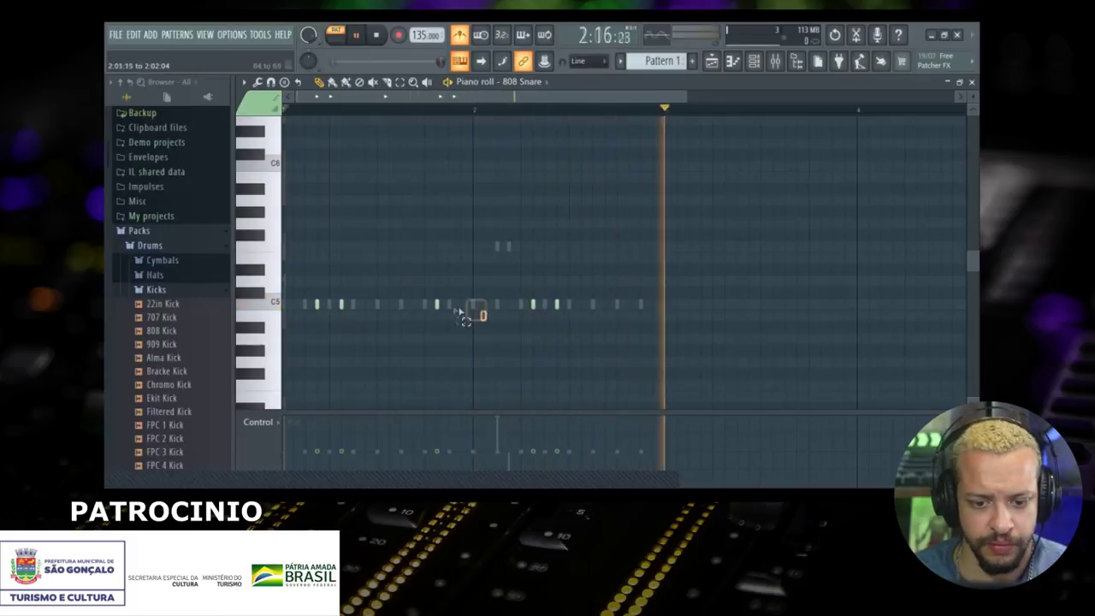
{"action": "scroll", "coordinate": [455, 291], "scroll_direction": "down", "scroll_amount": 3}
{"action": "scroll", "coordinate": [454, 288], "scroll_direction": "up", "scroll_amount": 2}
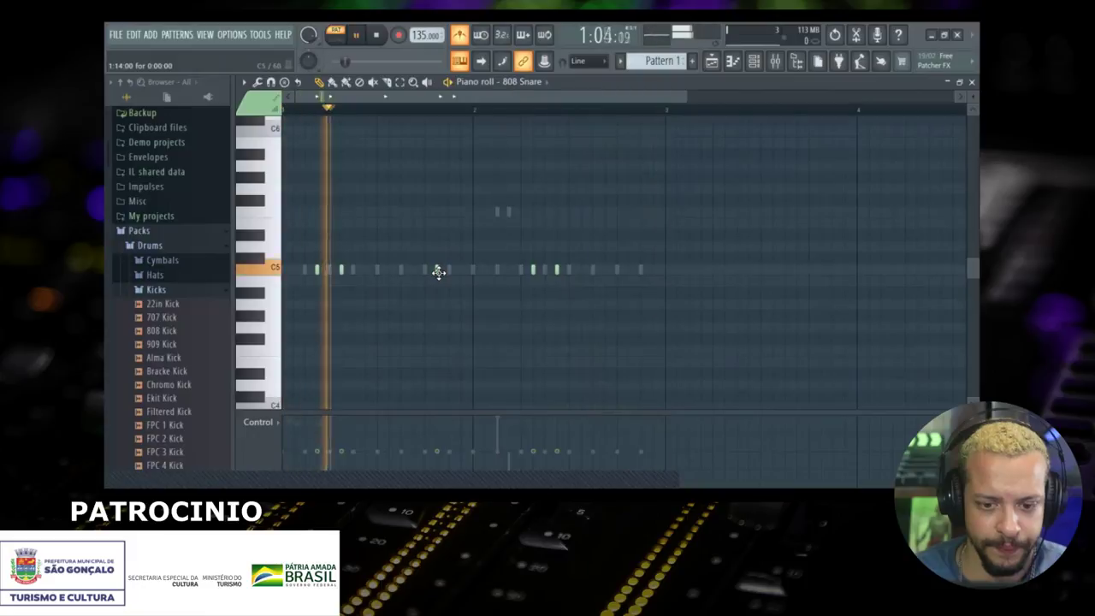
Step: Stretch the step 14 snare note to the end of bar 1 and chop it into six short notes with the Arpeggiator
{"action": "left_click_drag", "start_coordinate": [438, 269], "coordinate": [473, 271]}
{"action": "left_click_drag", "start_coordinate": [451, 231], "coordinate": [458, 281]}
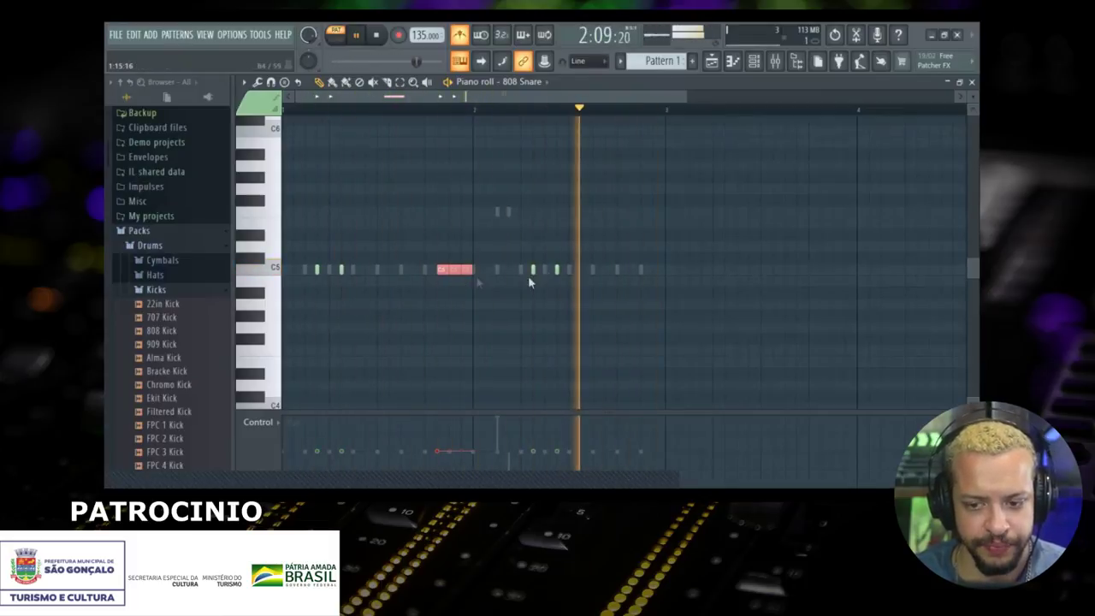
{"action": "key", "text": "alt+a"}
{"action": "left_click_drag", "start_coordinate": [752, 150], "coordinate": [628, 168]}
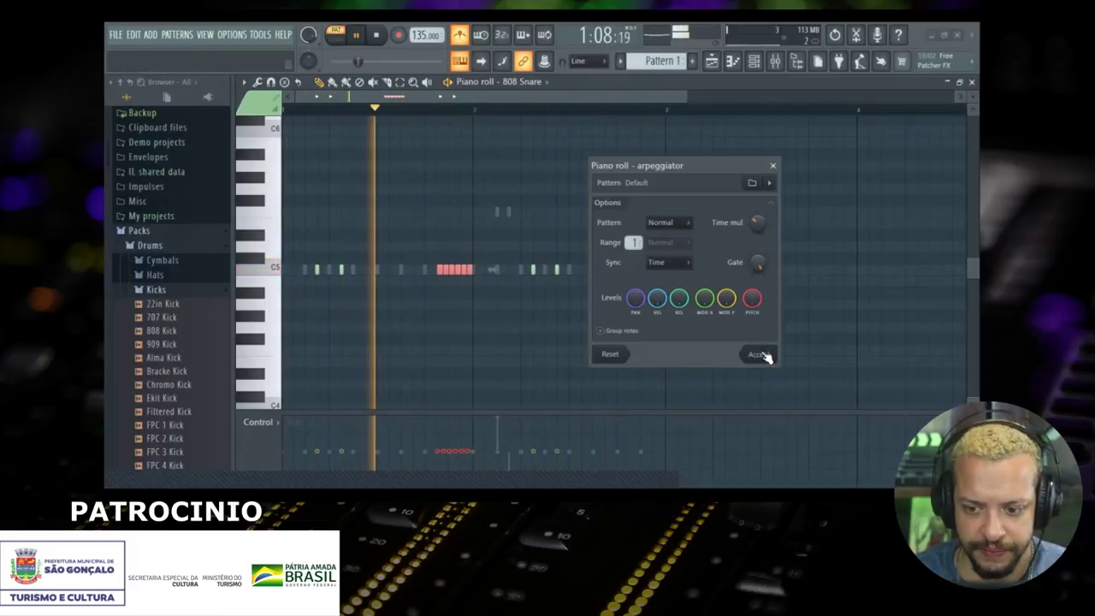
Step: Show note velocity in the control lane, draw a rising velocity ramp across the snare roll, and turn off the metronome
{"action": "scroll", "coordinate": [471, 373], "scroll_direction": "down", "scroll_amount": 3}
{"action": "left_click", "coordinate": [270, 424]}
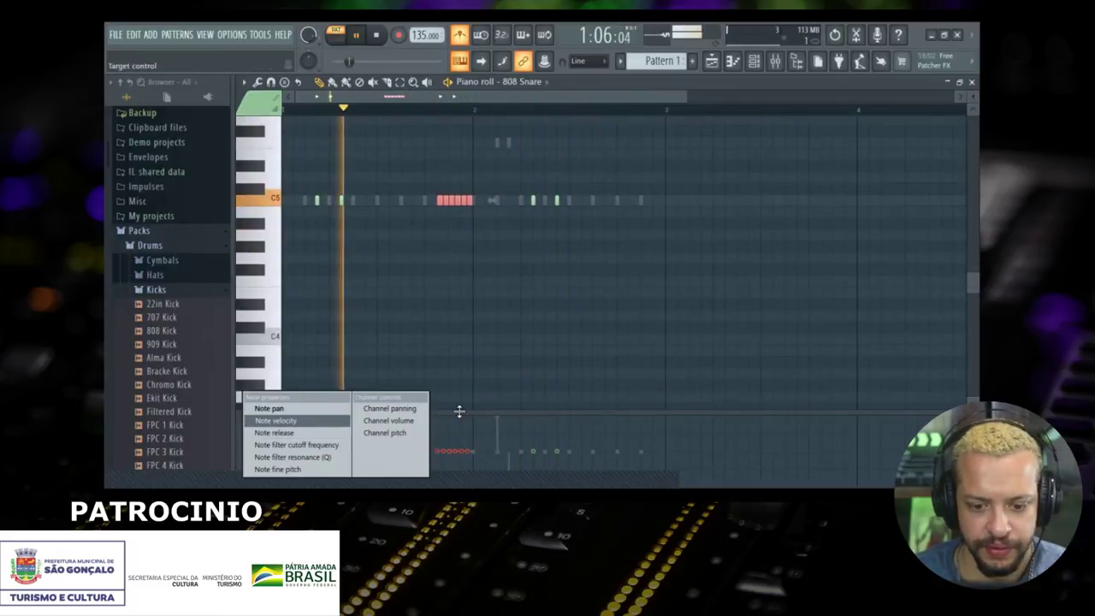
{"action": "left_click", "coordinate": [276, 421]}
{"action": "scroll", "coordinate": [464, 391], "scroll_direction": "up", "scroll_amount": 1}
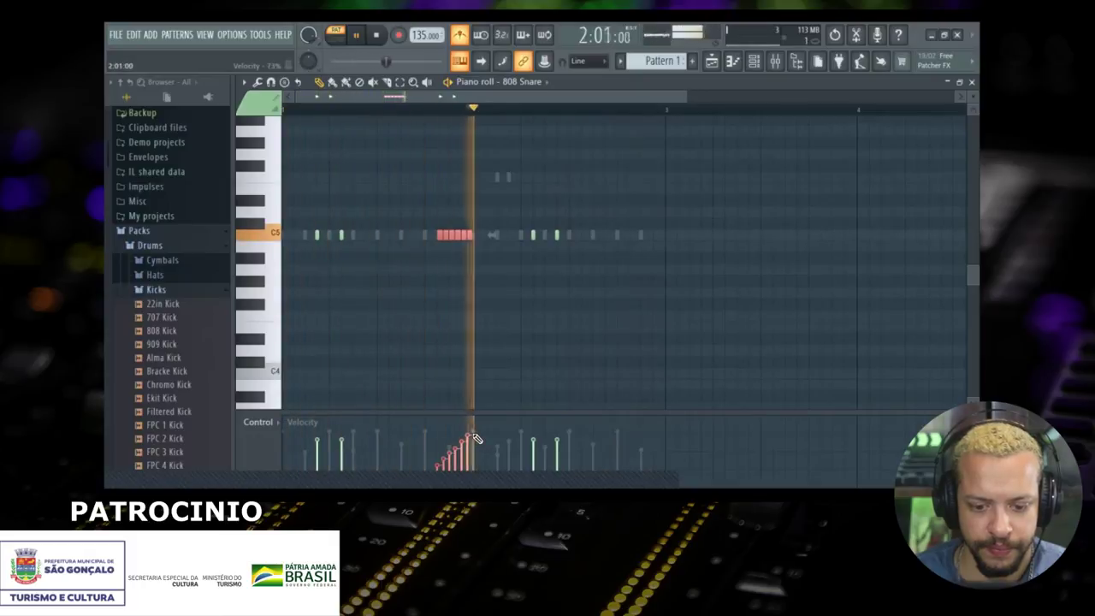
{"action": "mouse_move", "coordinate": [437, 460]}
{"action": "left_mouse_down"}
{"action": "mouse_move", "coordinate": [444, 429]}
{"action": "mouse_move", "coordinate": [451, 455]}
{"action": "mouse_move", "coordinate": [467, 435]}
{"action": "left_mouse_up"}
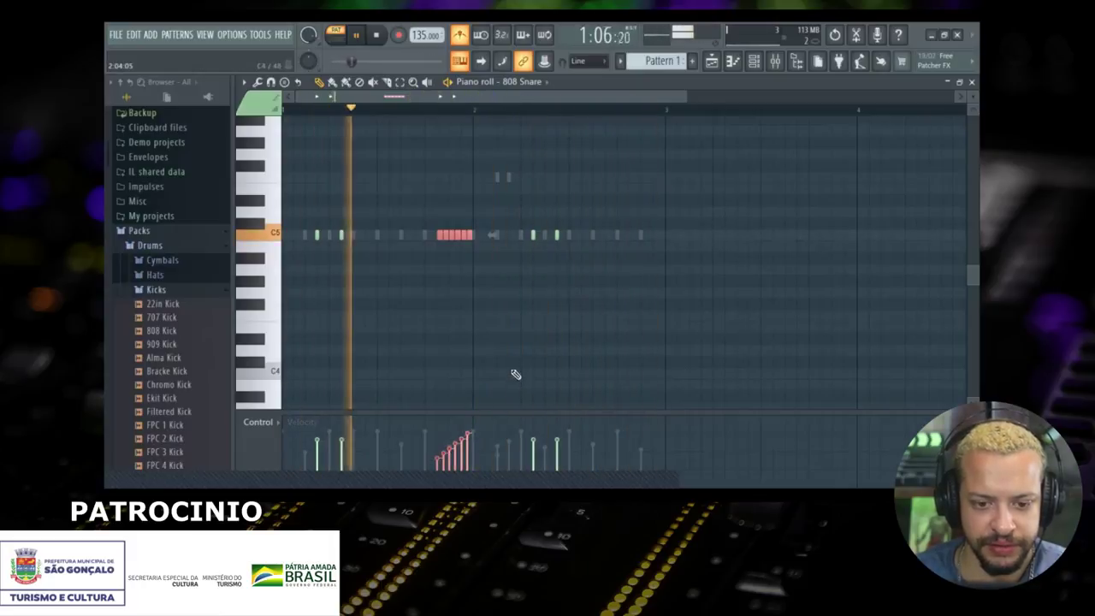
{"action": "left_click", "coordinate": [459, 35]}
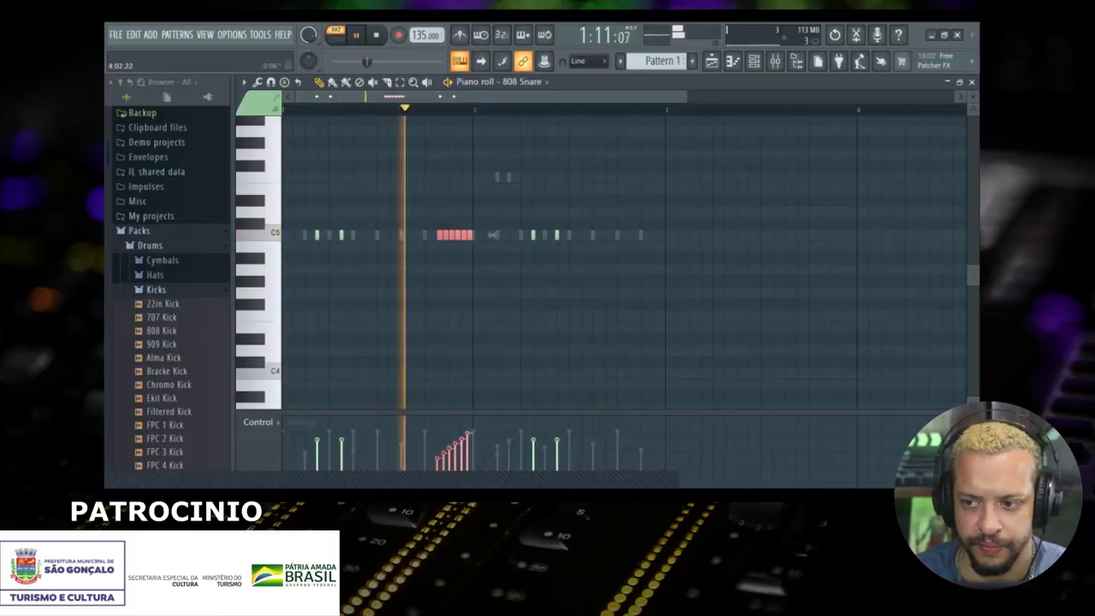
Step: Close the piano roll and set the 808 Snare channel volume to 50%
{"action": "left_click", "coordinate": [971, 82]}
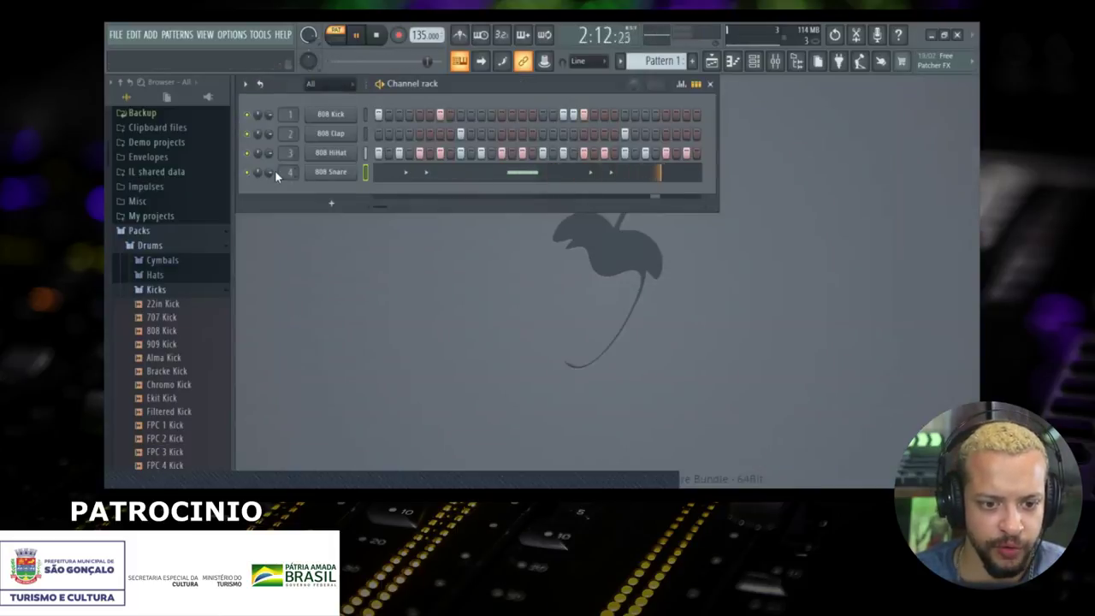
{"action": "scroll", "coordinate": [267, 173], "scroll_direction": "down", "scroll_amount": 10}
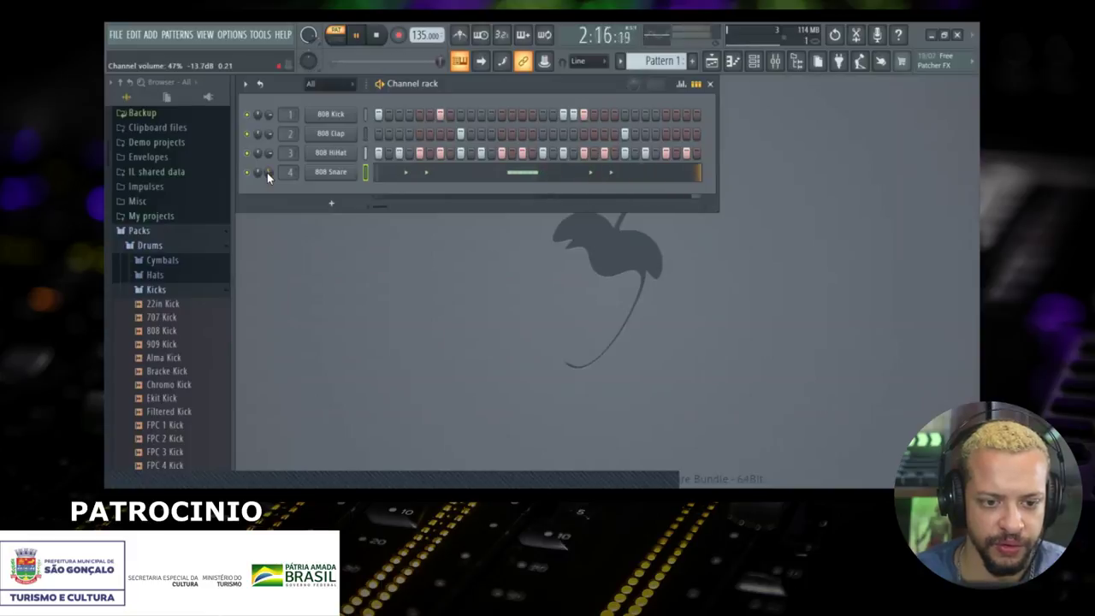
{"action": "scroll", "coordinate": [267, 173], "scroll_direction": "up", "scroll_amount": 4}
{"action": "scroll", "coordinate": [267, 173], "scroll_direction": "up", "scroll_amount": 9}
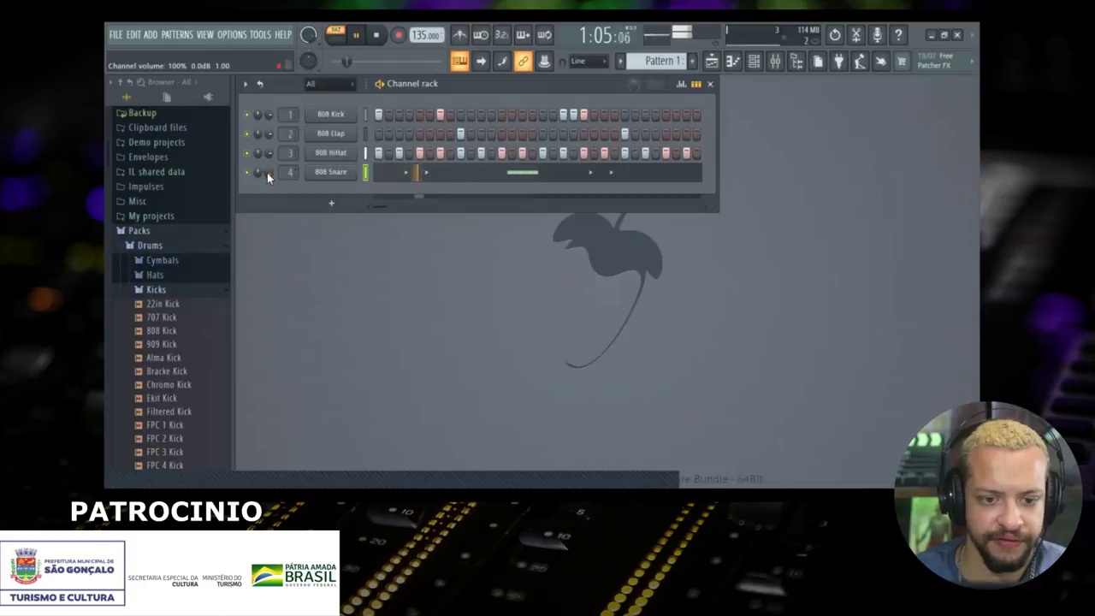
{"action": "scroll", "coordinate": [267, 173], "scroll_direction": "down", "scroll_amount": 5}
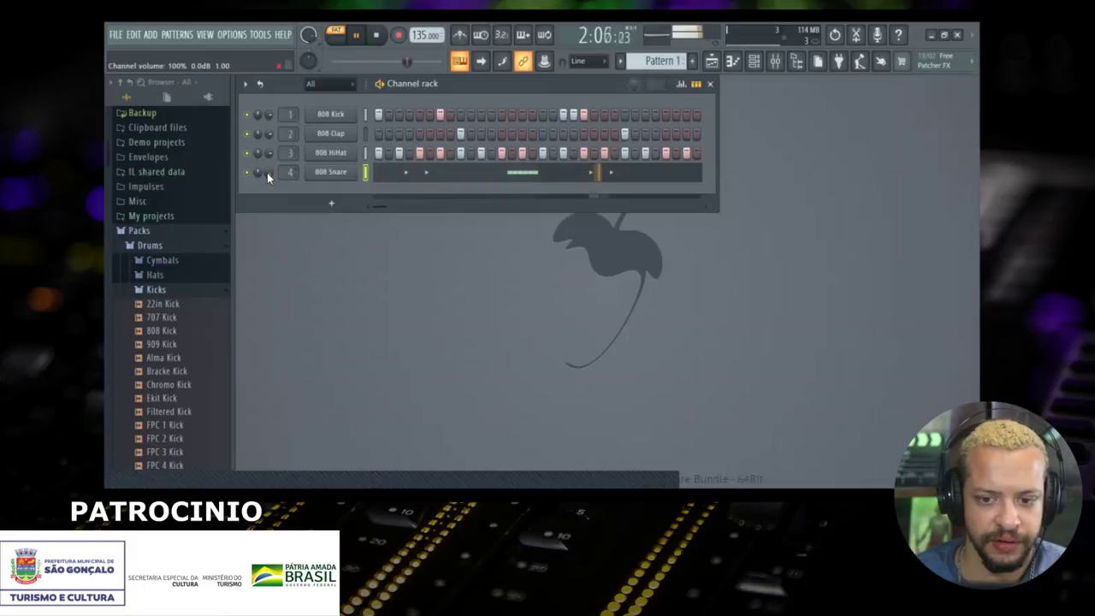
{"action": "scroll", "coordinate": [266, 173], "scroll_direction": "down", "scroll_amount": 6}
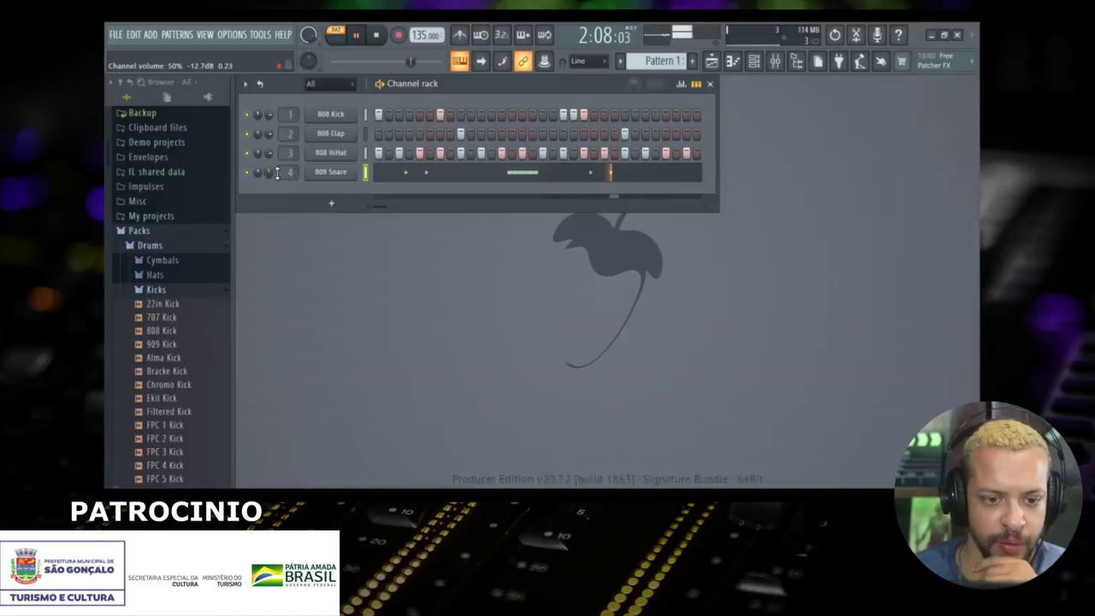
Step: Open the mixer and solo the Insert 4 track
{"action": "left_click", "coordinate": [774, 62]}
{"action": "left_click_drag", "start_coordinate": [559, 178], "coordinate": [593, 167]}
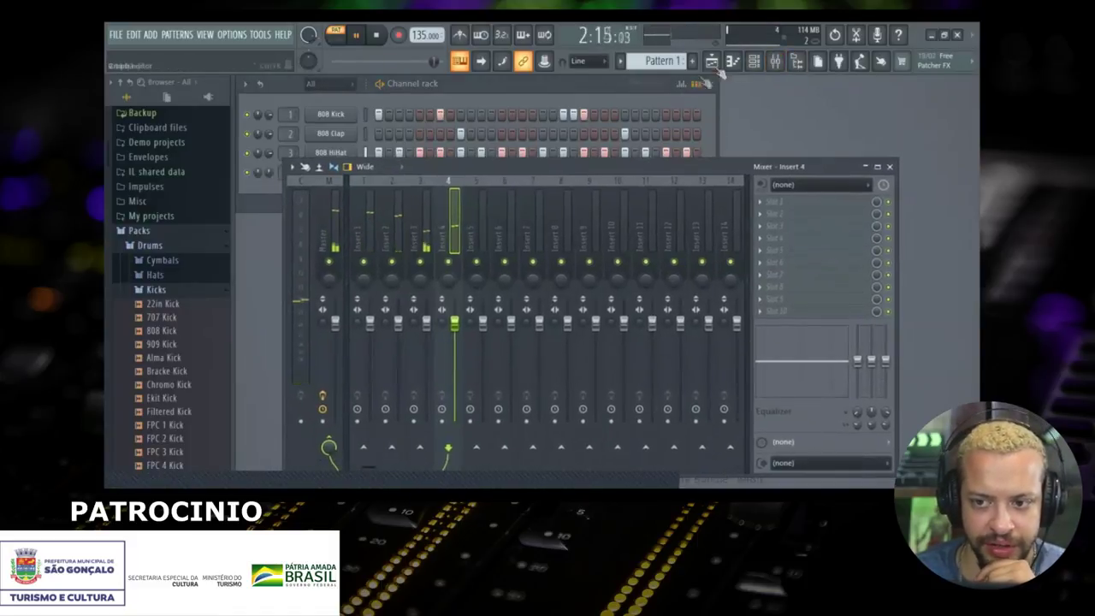
{"action": "left_click", "coordinate": [774, 62]}
{"action": "left_click", "coordinate": [774, 61]}
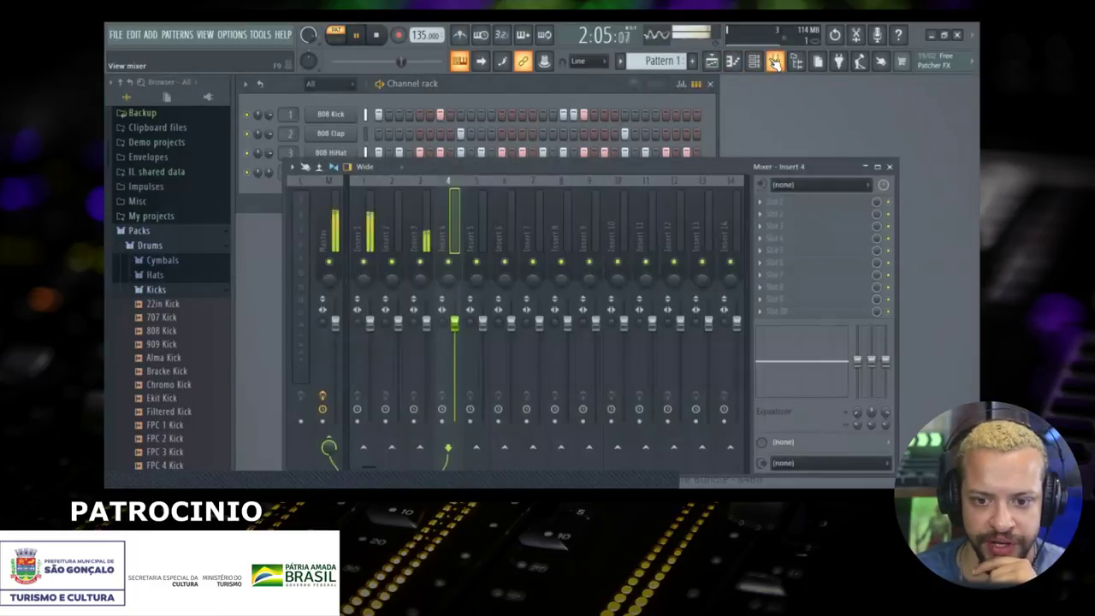
{"action": "right_click", "coordinate": [449, 262]}
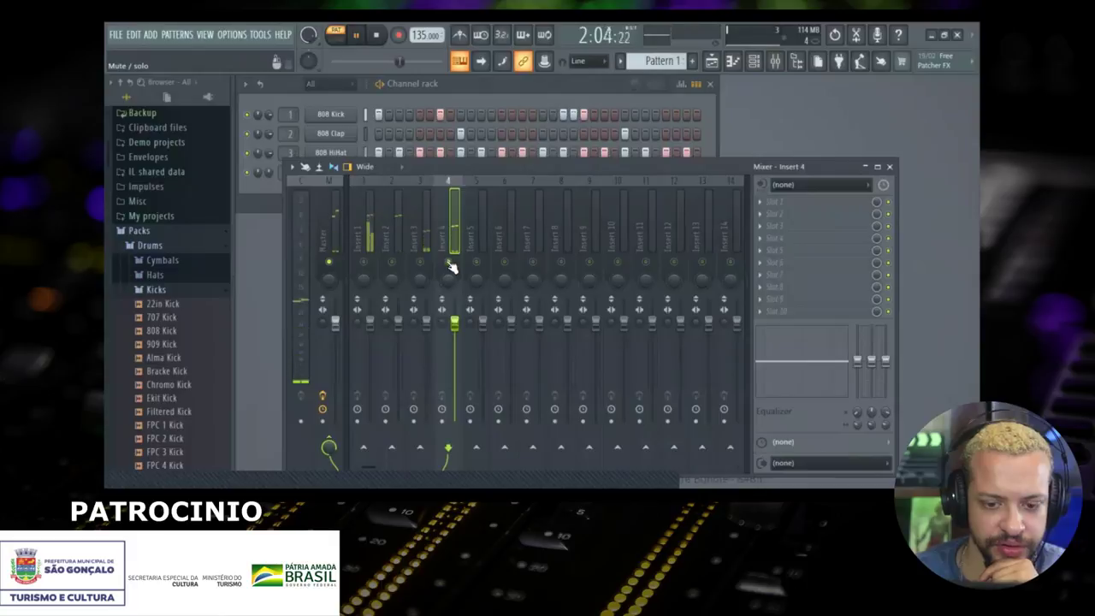
{"action": "left_click_drag", "start_coordinate": [459, 167], "coordinate": [422, 191]}
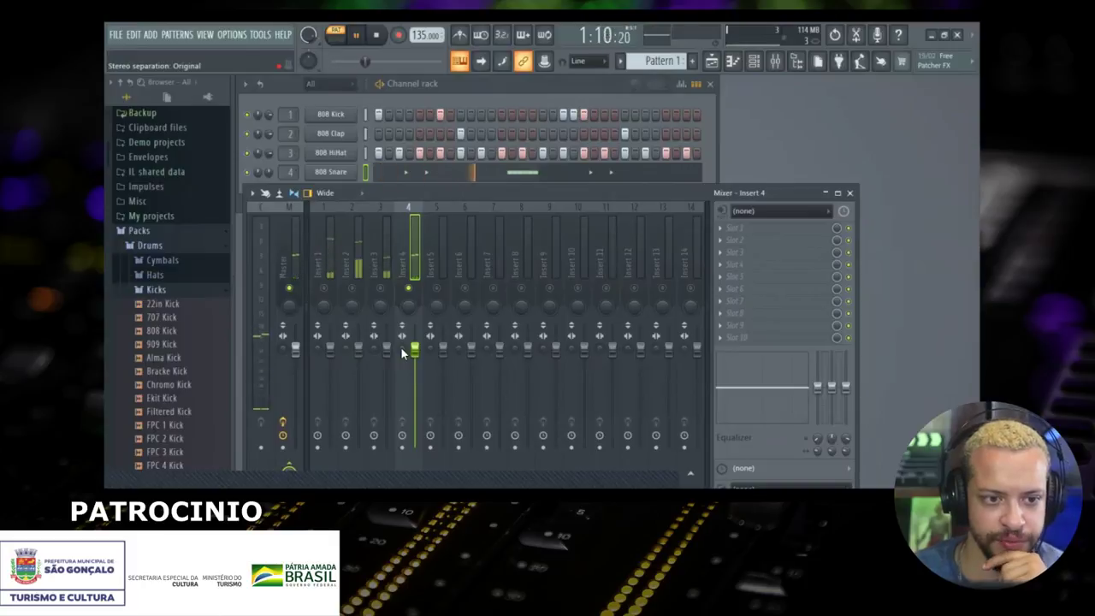
Step: Try Insert 4's stereo separation at up to 100% separated, and return it to the original setting
{"action": "left_click_drag", "start_coordinate": [401, 348], "coordinate": [401, 411]}
{"action": "mouse_move", "coordinate": [401, 348]}
{"action": "left_mouse_down"}
{"action": "mouse_move", "coordinate": [401, 257]}
{"action": "mouse_move", "coordinate": [401, 347]}
{"action": "left_mouse_up"}
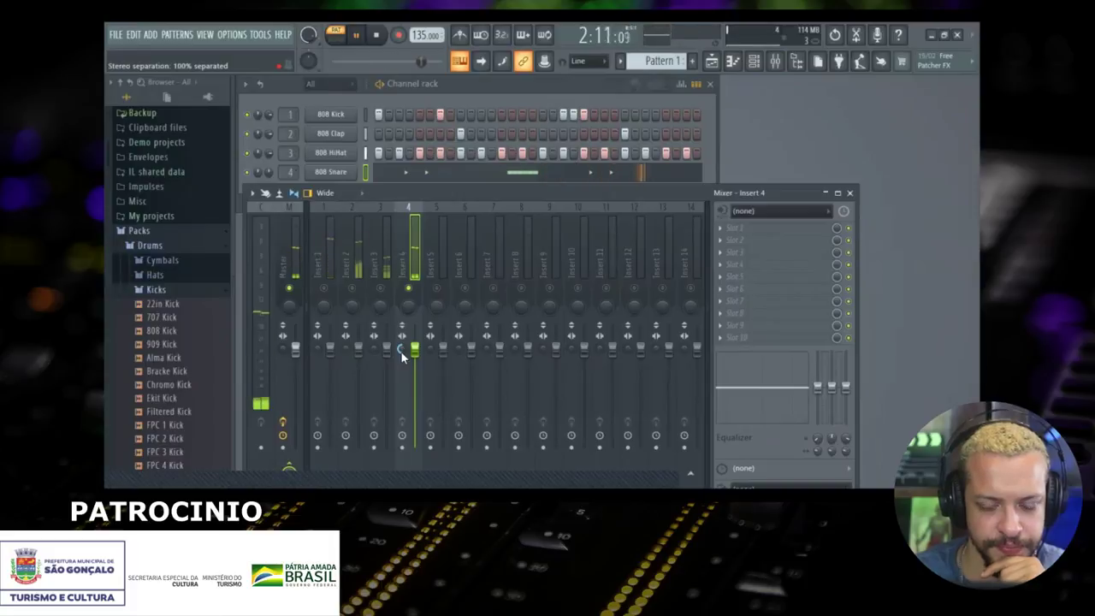
{"action": "mouse_move", "coordinate": [402, 352]}
{"action": "left_mouse_down"}
{"action": "mouse_move", "coordinate": [402, 316]}
{"action": "mouse_move", "coordinate": [402, 371]}
{"action": "left_mouse_up"}
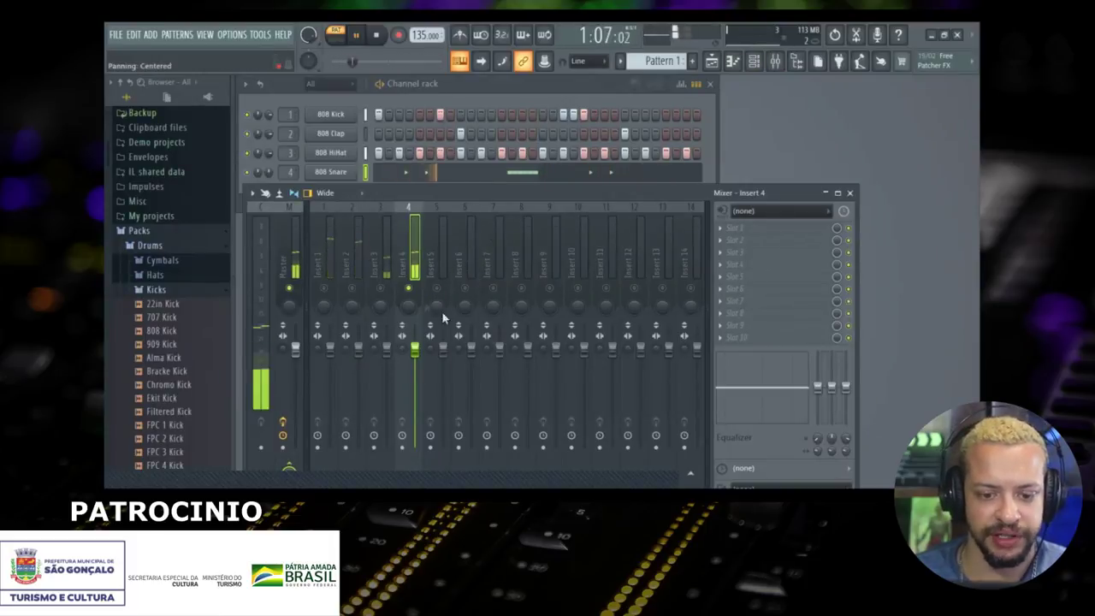
Step: Try panning Insert 4 to 73% left and 41% right during playback, and recenter it
{"action": "left_click_drag", "start_coordinate": [453, 191], "coordinate": [444, 180]}
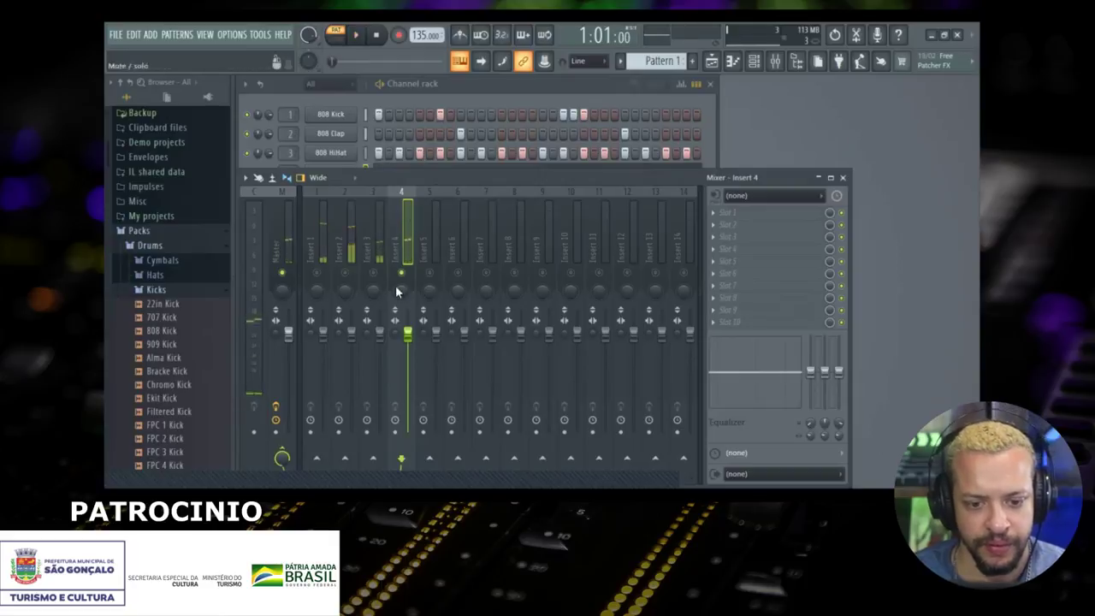
{"action": "key", "text": "space"}
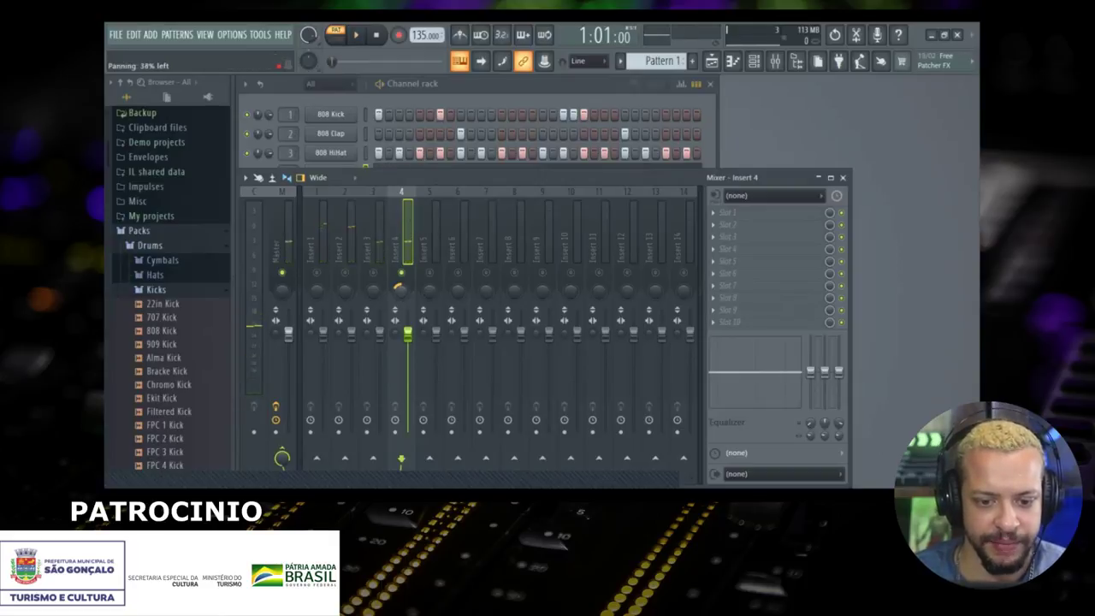
{"action": "left_click_drag", "start_coordinate": [401, 292], "coordinate": [401, 314]}
{"action": "key", "text": "space"}
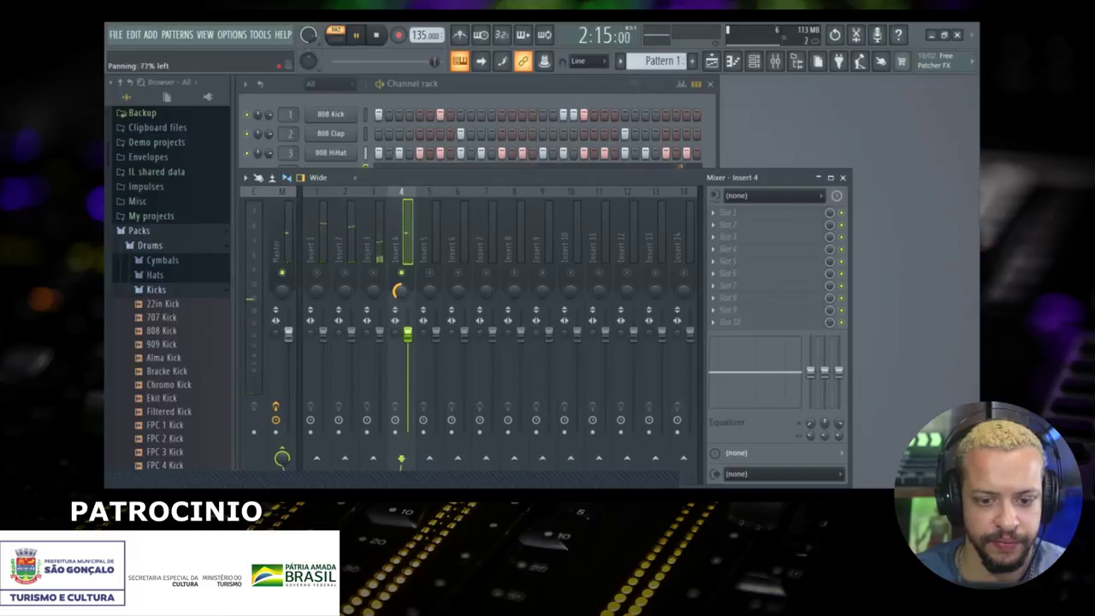
{"action": "left_click_drag", "start_coordinate": [401, 292], "coordinate": [401, 254]}
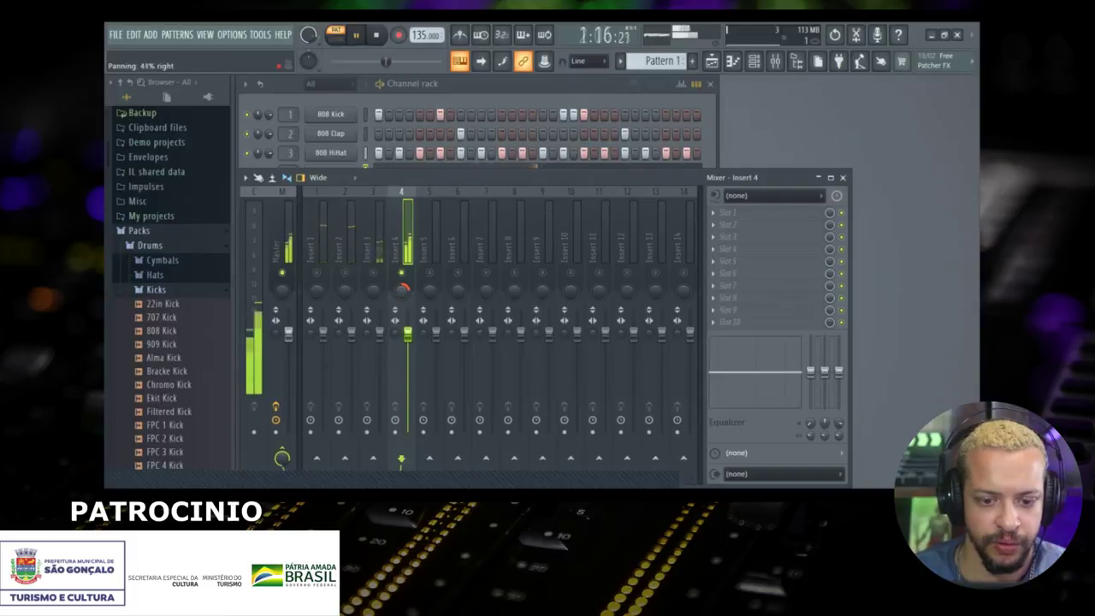
{"action": "left_click_drag", "start_coordinate": [401, 291], "coordinate": [401, 330]}
{"action": "key", "text": "space"}
Step: Unsolo Insert 4 and leave only mixer tracks Insert 1 to Insert 4 unmuted
{"action": "right_click", "coordinate": [401, 272]}
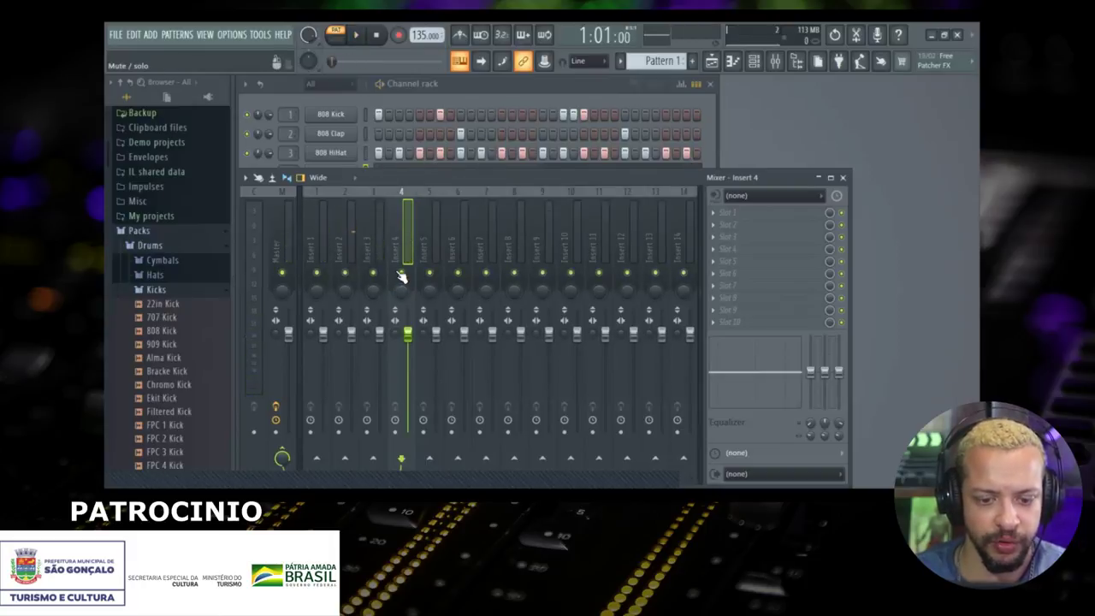
{"action": "right_click", "coordinate": [402, 273]}
{"action": "right_click", "coordinate": [402, 273]}
{"action": "right_click", "coordinate": [373, 273]}
{"action": "right_click", "coordinate": [345, 272]}
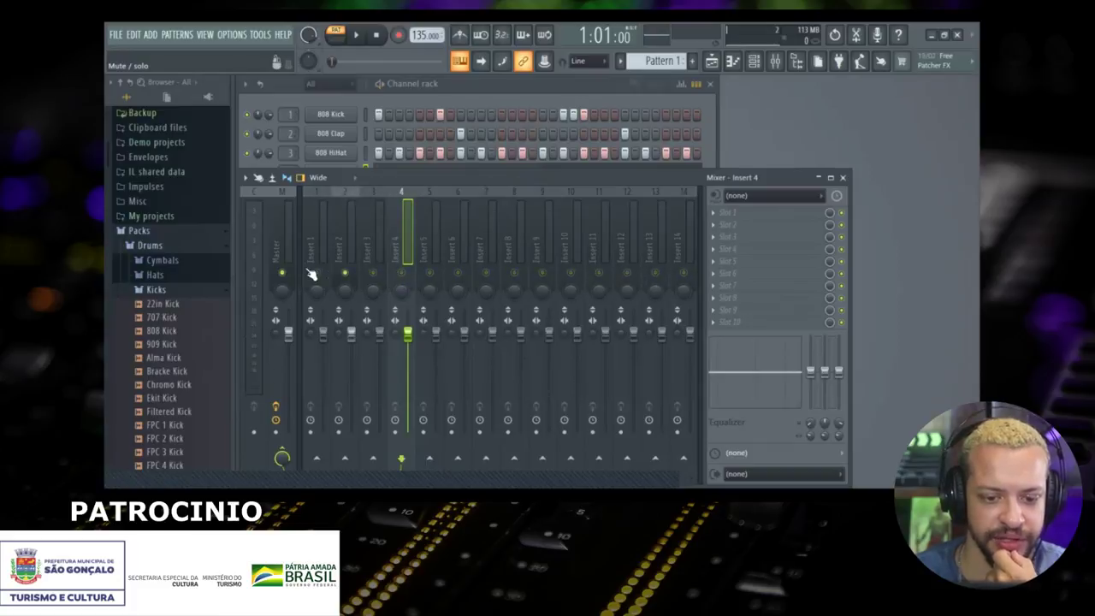
{"action": "left_click", "coordinate": [373, 272]}
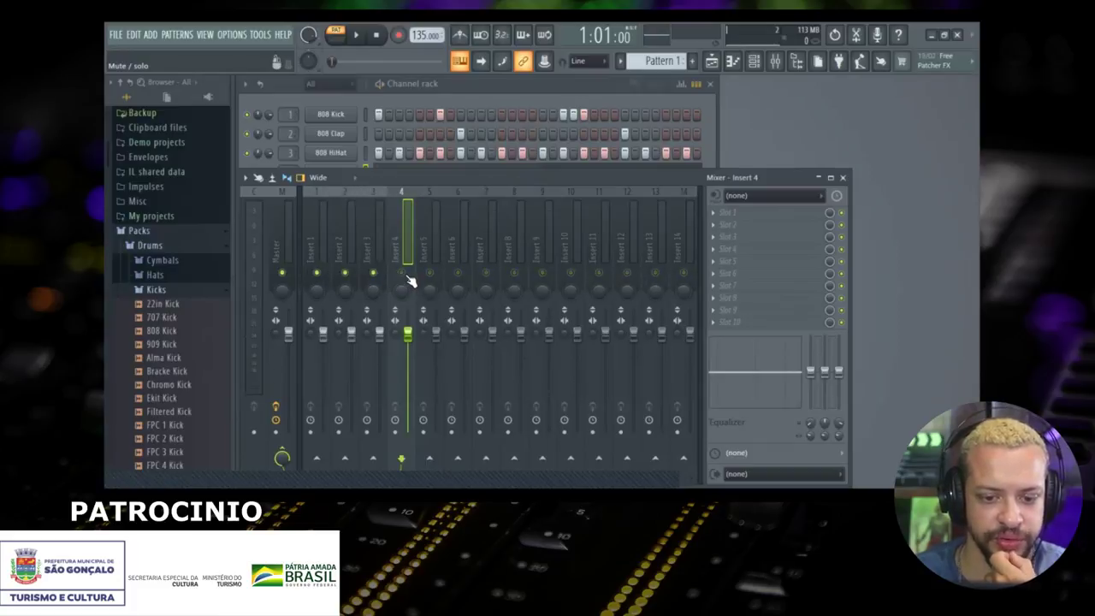
Step: Play the pattern, lower Insert 4's volume fader and set its stereo separation to 48% merged
{"action": "key", "text": "space"}
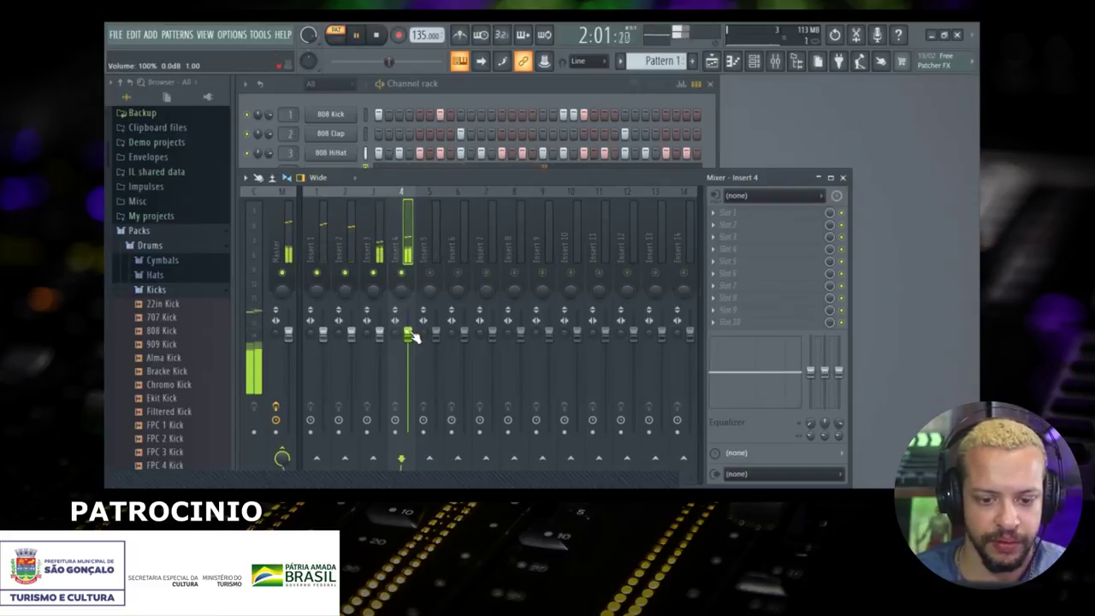
{"action": "mouse_move", "coordinate": [414, 337]}
{"action": "left_mouse_down"}
{"action": "mouse_move", "coordinate": [414, 361]}
{"action": "mouse_move", "coordinate": [396, 329]}
{"action": "mouse_move", "coordinate": [393, 340]}
{"action": "left_mouse_up"}
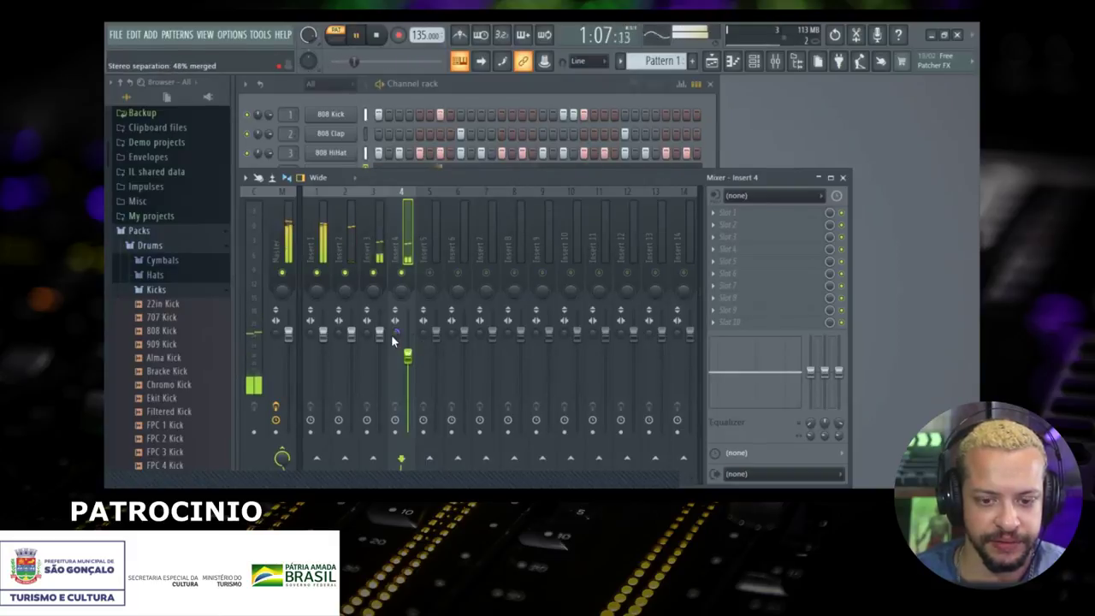
{"action": "left_click_drag", "start_coordinate": [513, 175], "coordinate": [550, 247]}
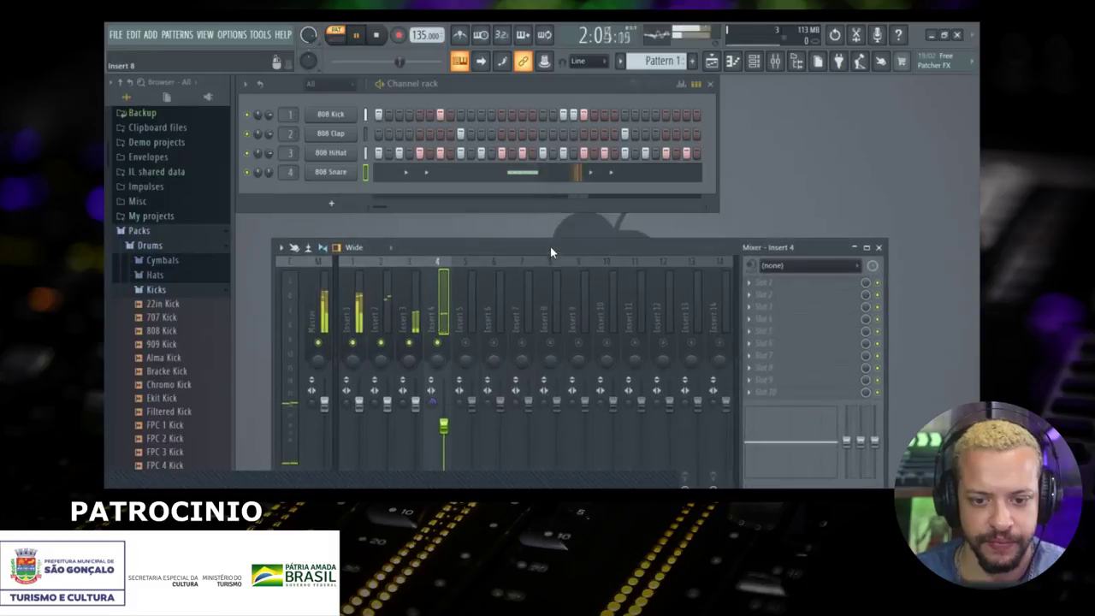
Step: Close the mixer, add a Sakura synth channel to the channel rack and stop the pattern playback
{"action": "left_click", "coordinate": [878, 247]}
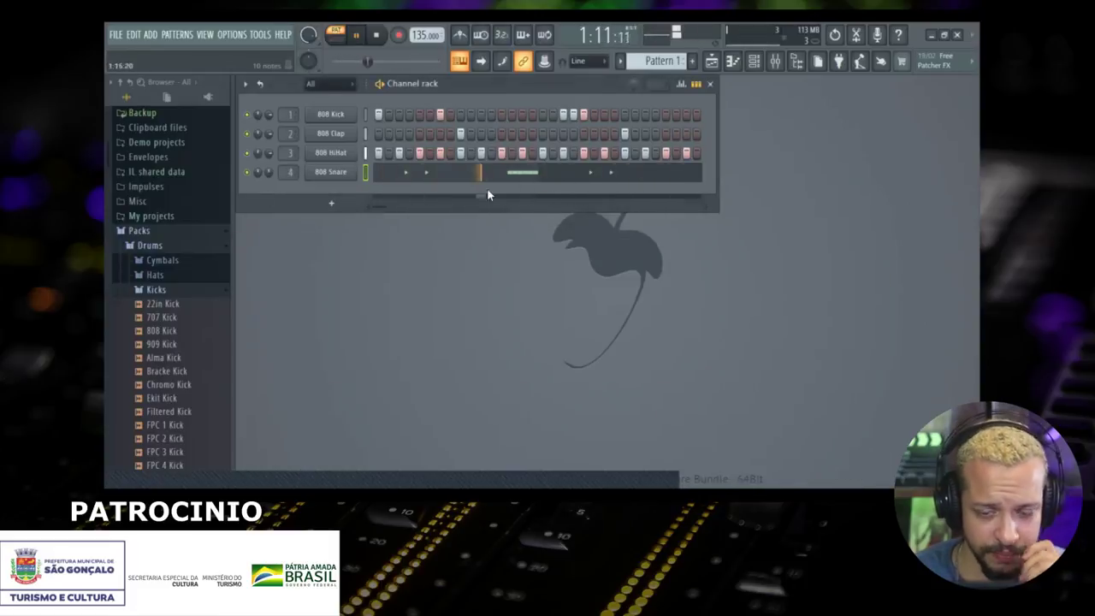
{"action": "left_click", "coordinate": [334, 205]}
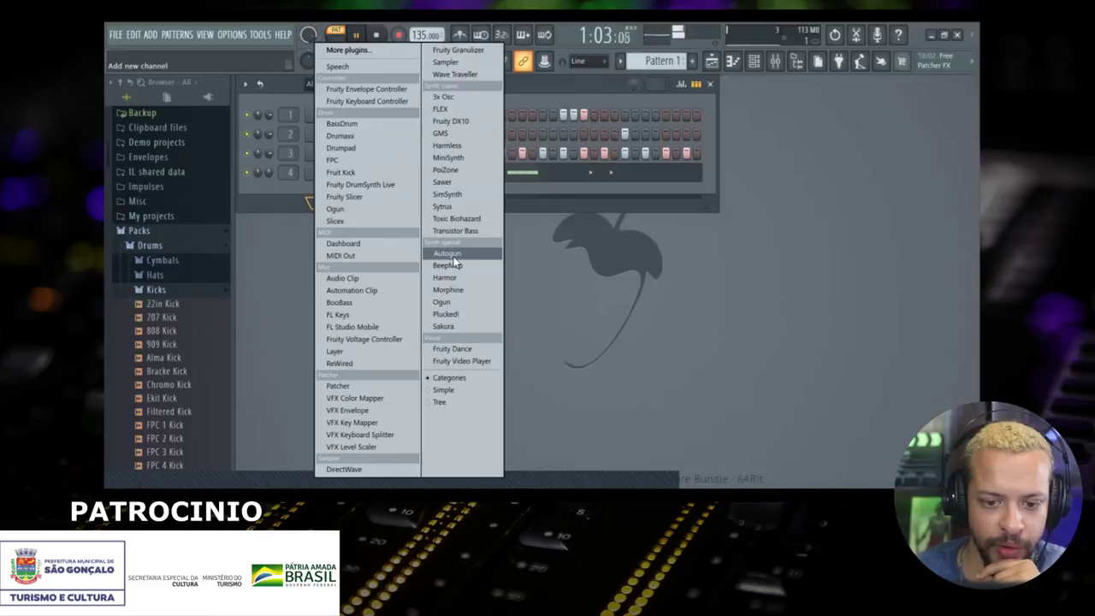
{"action": "left_click", "coordinate": [461, 325]}
{"action": "left_click_drag", "start_coordinate": [479, 171], "coordinate": [493, 144]}
{"action": "key", "text": "space"}
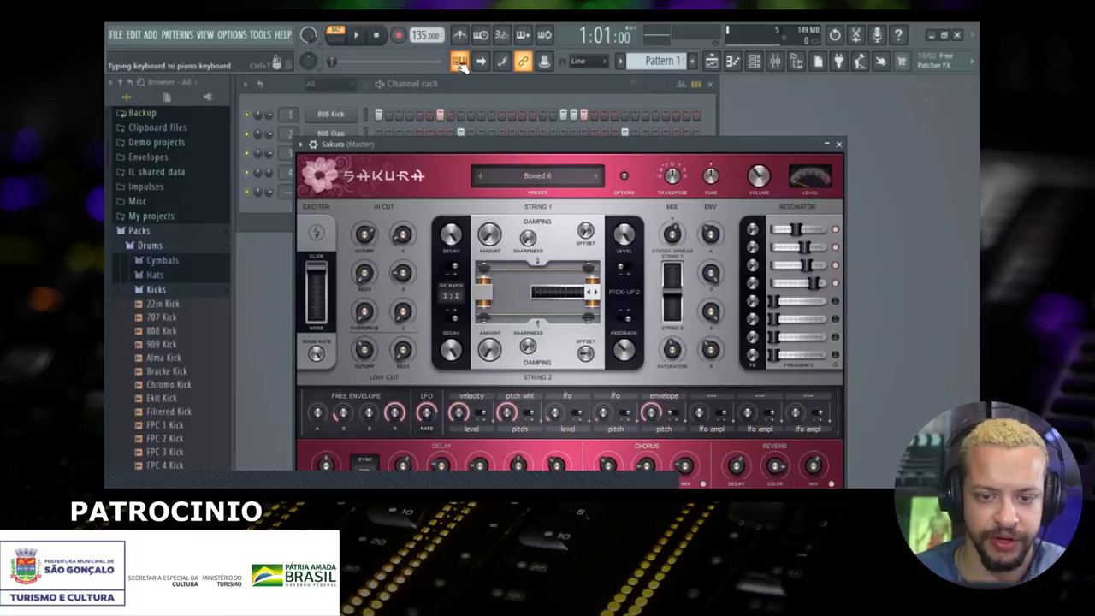
Step: Test Sakura's Bowed 6 preset by playing a few notes from the typing keyboard
{"action": "key", "text": "c"}
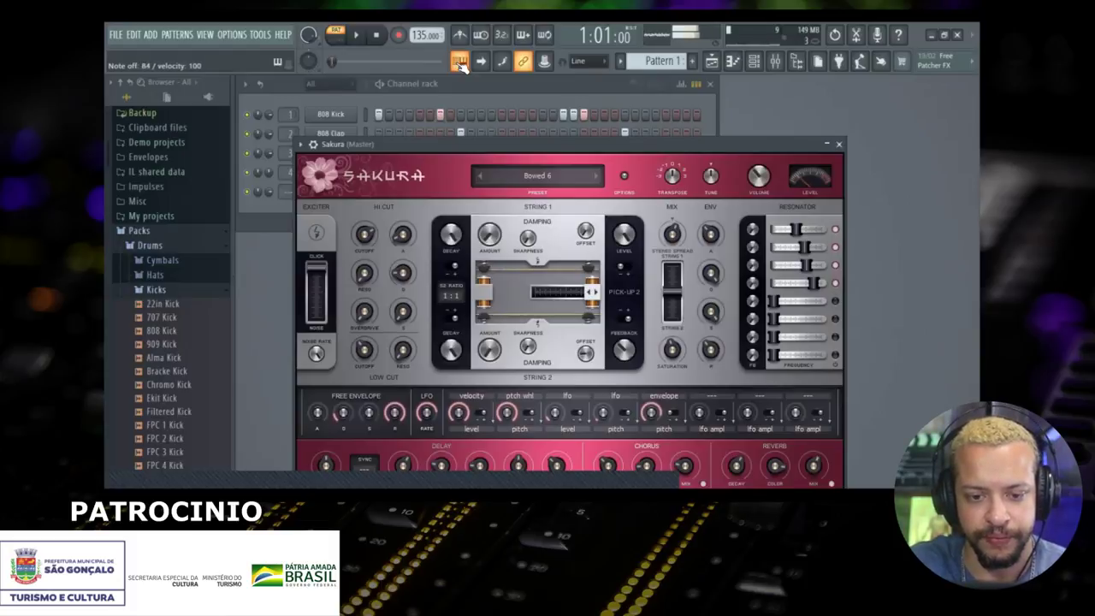
{"action": "key", "text": "e"}
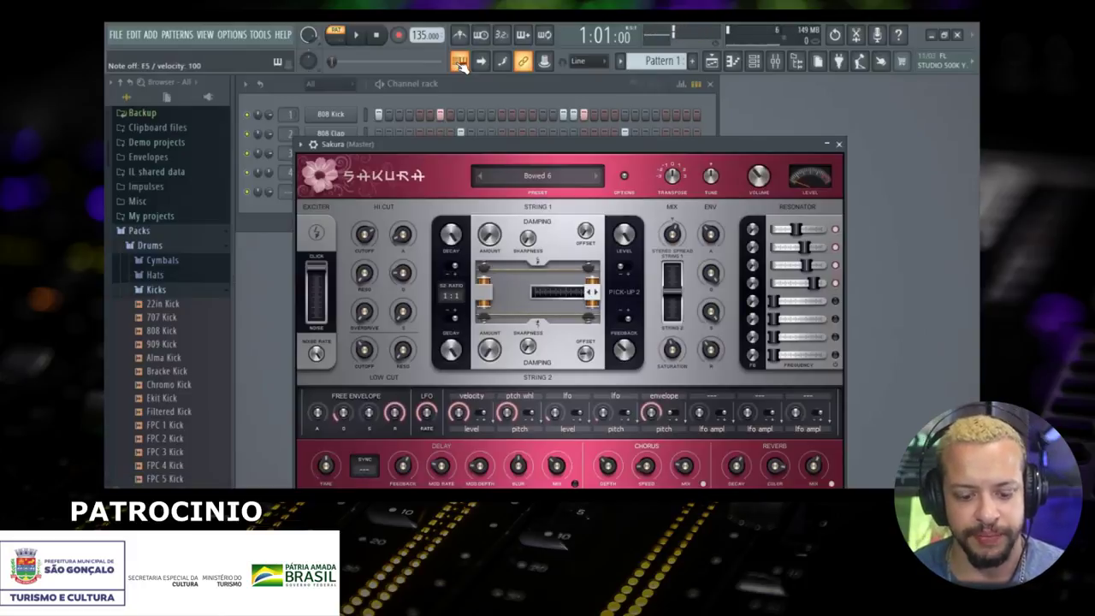
{"action": "left_click_drag", "start_coordinate": [524, 146], "coordinate": [486, 169]}
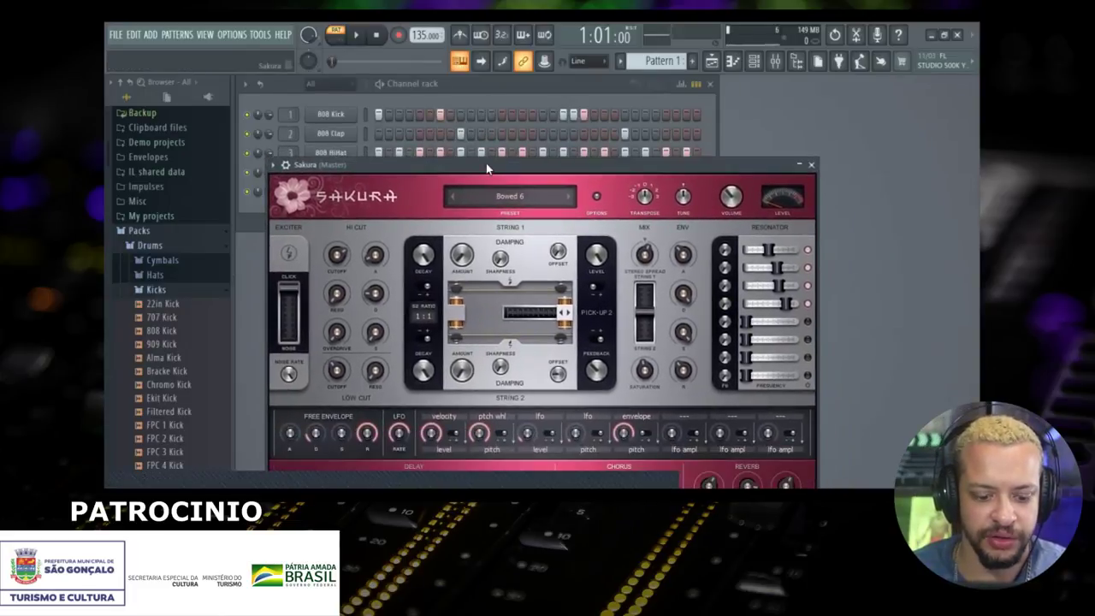
{"action": "key", "text": "x"}
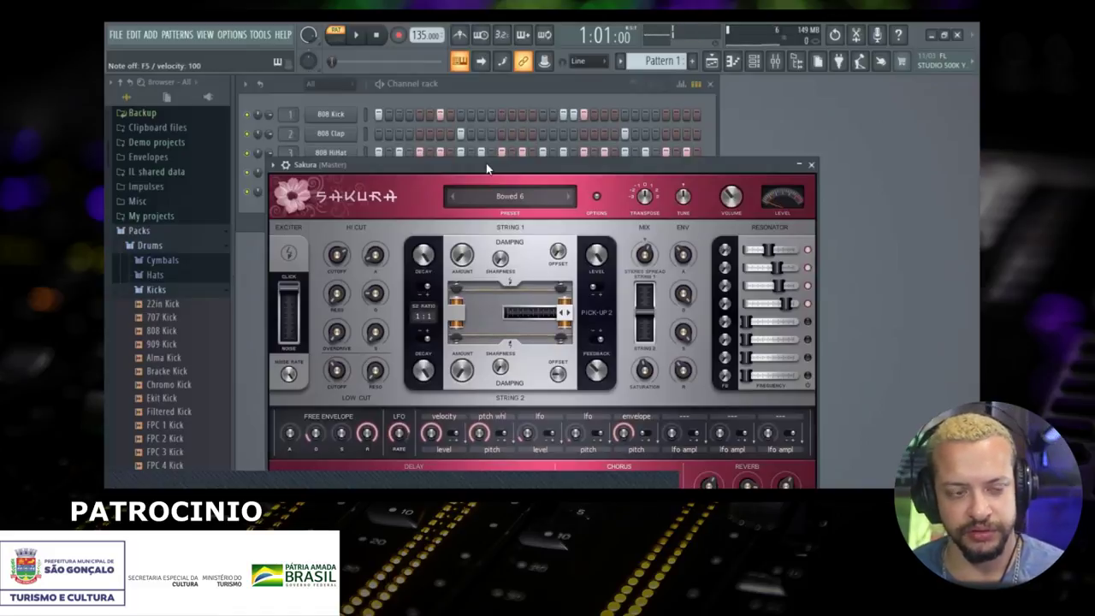
Step: Move the Sakura window off the channel names, reopen it from its channel and place it next to them
{"action": "left_click_drag", "start_coordinate": [536, 157], "coordinate": [703, 74]}
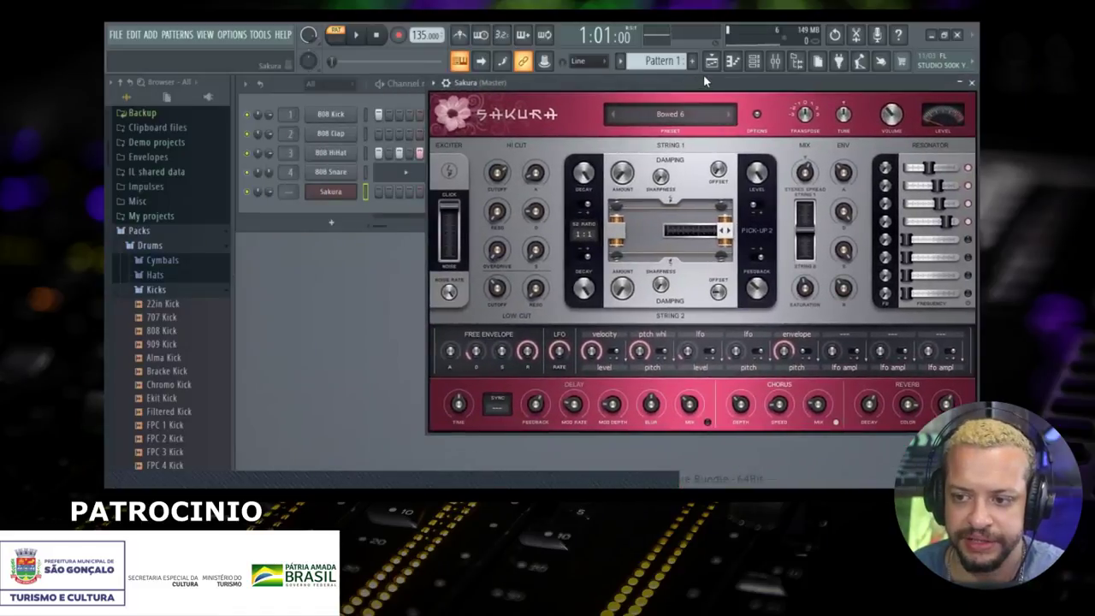
{"action": "right_click", "coordinate": [332, 192]}
{"action": "left_click", "coordinate": [329, 205]}
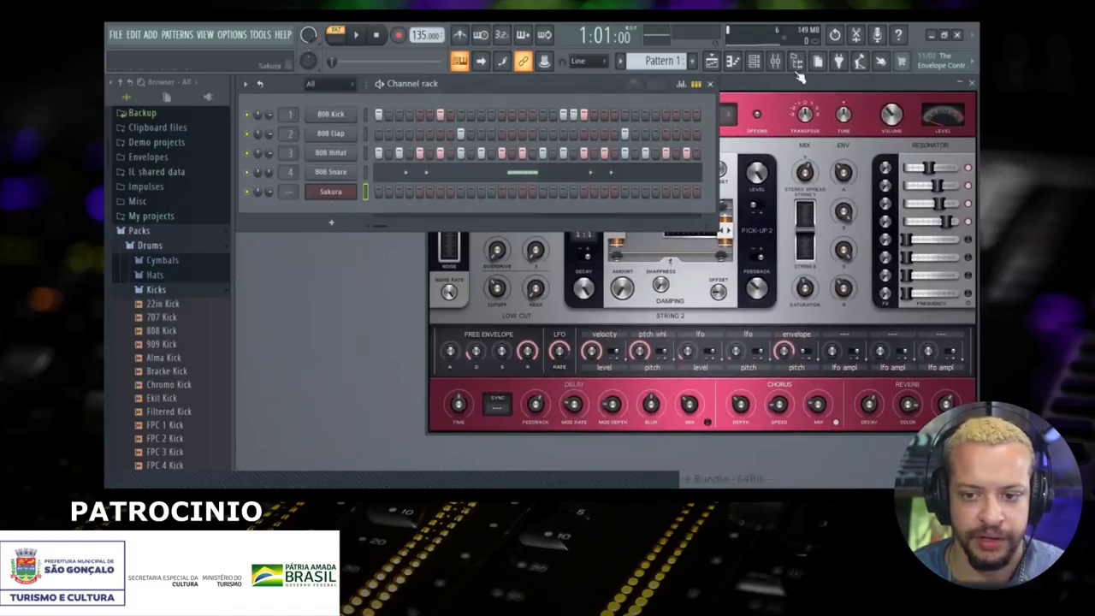
{"action": "left_click", "coordinate": [346, 197]}
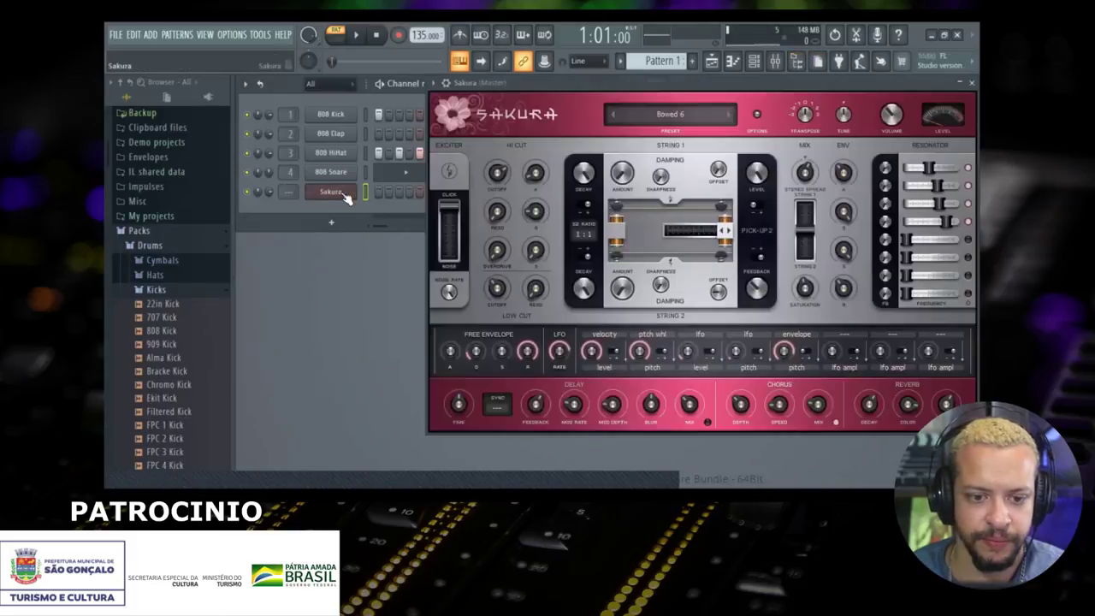
{"action": "left_click_drag", "start_coordinate": [753, 85], "coordinate": [678, 104]}
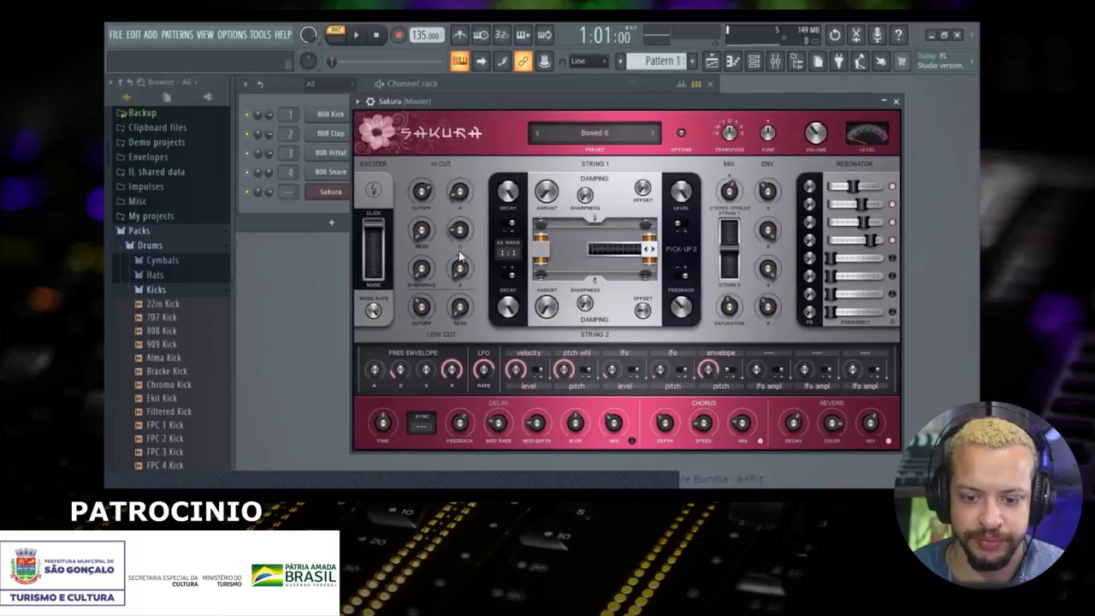
Step: Open Sakura's preset library and audition the Bass presets BAS Deep House FG, BAS Funk FG and BAS Jazz Club FG
{"action": "left_click", "coordinate": [595, 133]}
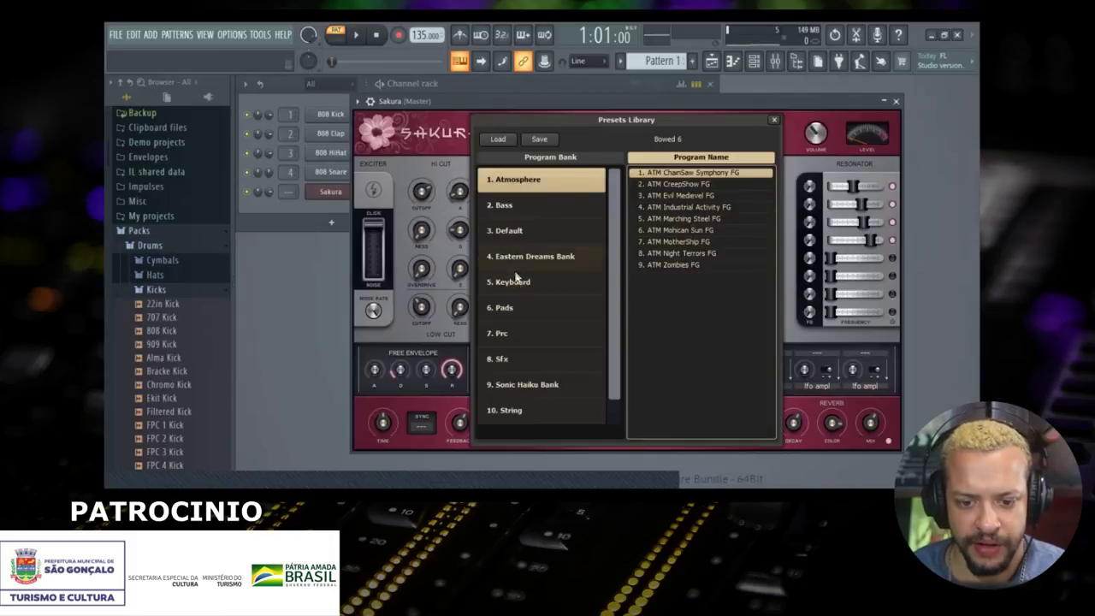
{"action": "left_click", "coordinate": [544, 208]}
{"action": "left_click", "coordinate": [702, 184]}
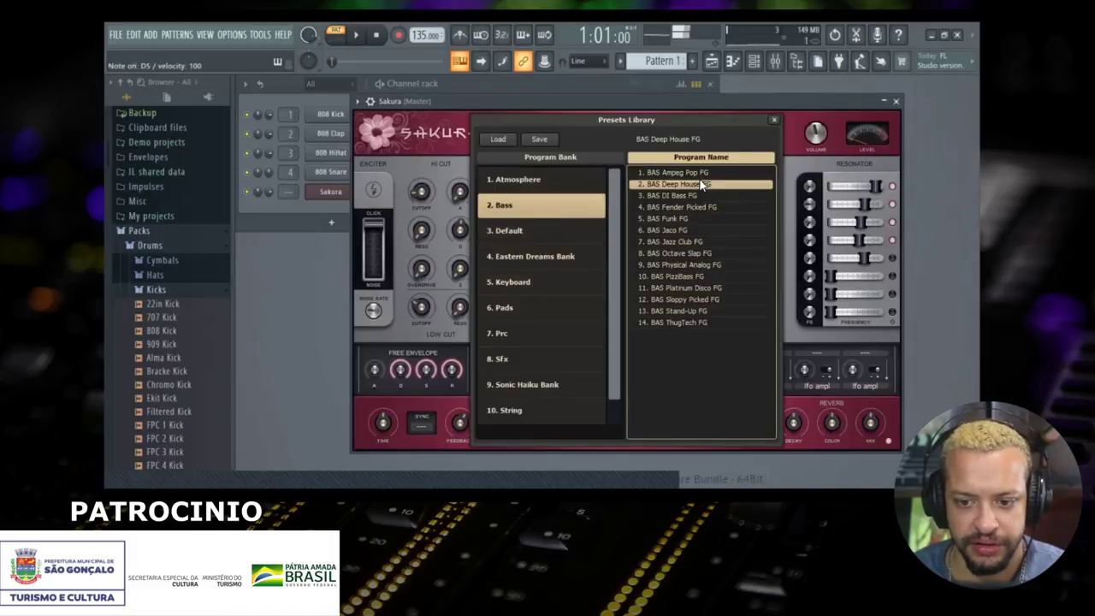
{"action": "left_click", "coordinate": [699, 219]}
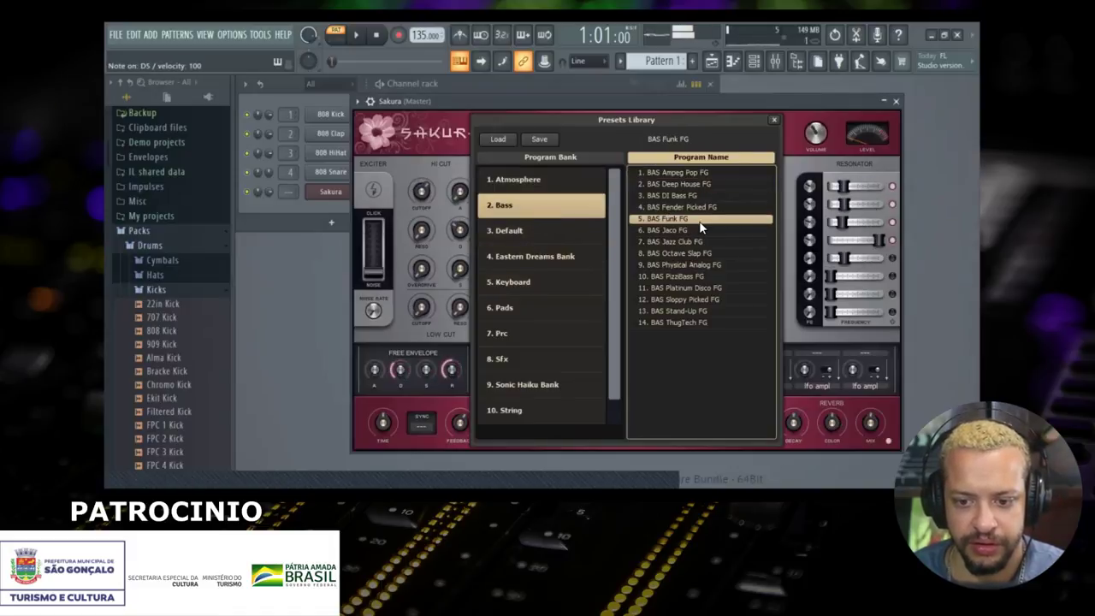
{"action": "left_click", "coordinate": [700, 242]}
Step: Audition the Pads presets PAD Dante's Organ FG and PAD Les Pad FG, plus Keyboard presets including KBD Grand Harpsikord FG
{"action": "left_click", "coordinate": [554, 297]}
{"action": "left_click", "coordinate": [673, 195]}
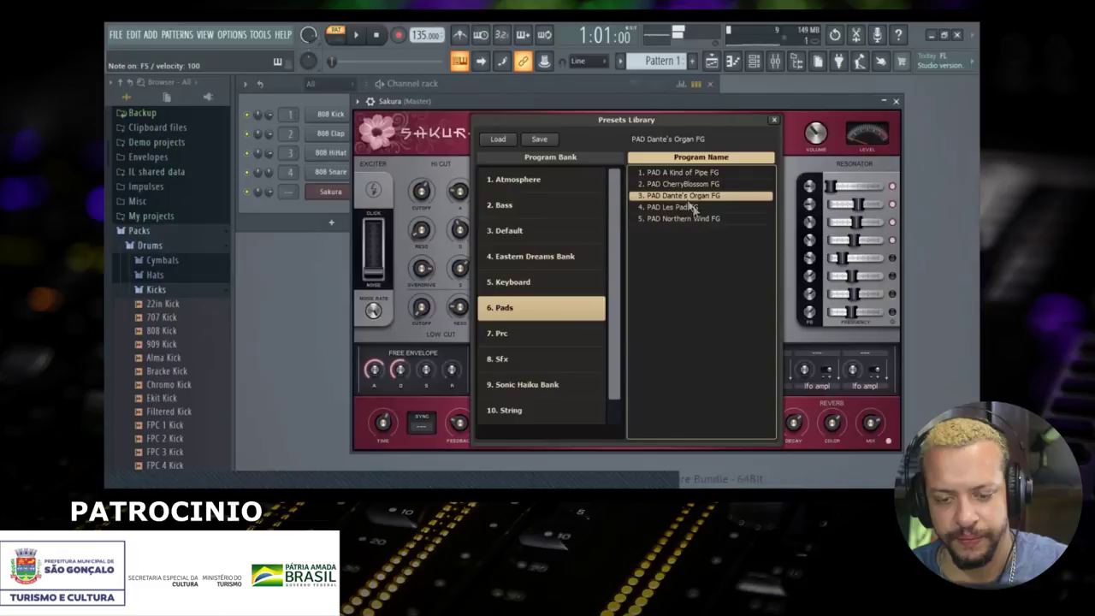
{"action": "left_click", "coordinate": [693, 208]}
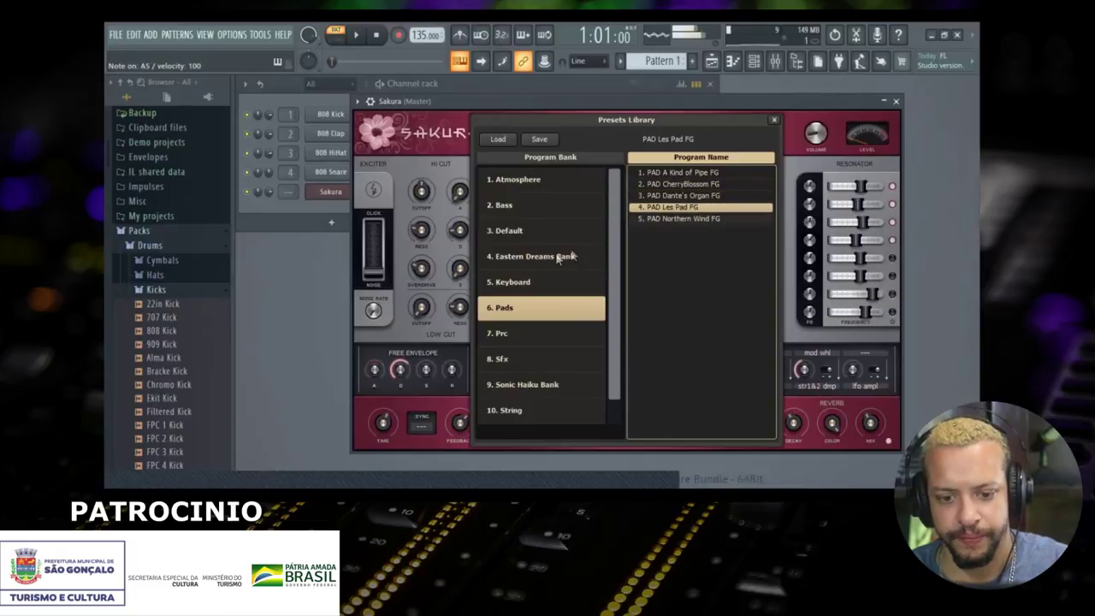
{"action": "left_click", "coordinate": [513, 281]}
{"action": "left_click", "coordinate": [671, 208]}
{"action": "left_click", "coordinate": [677, 230]}
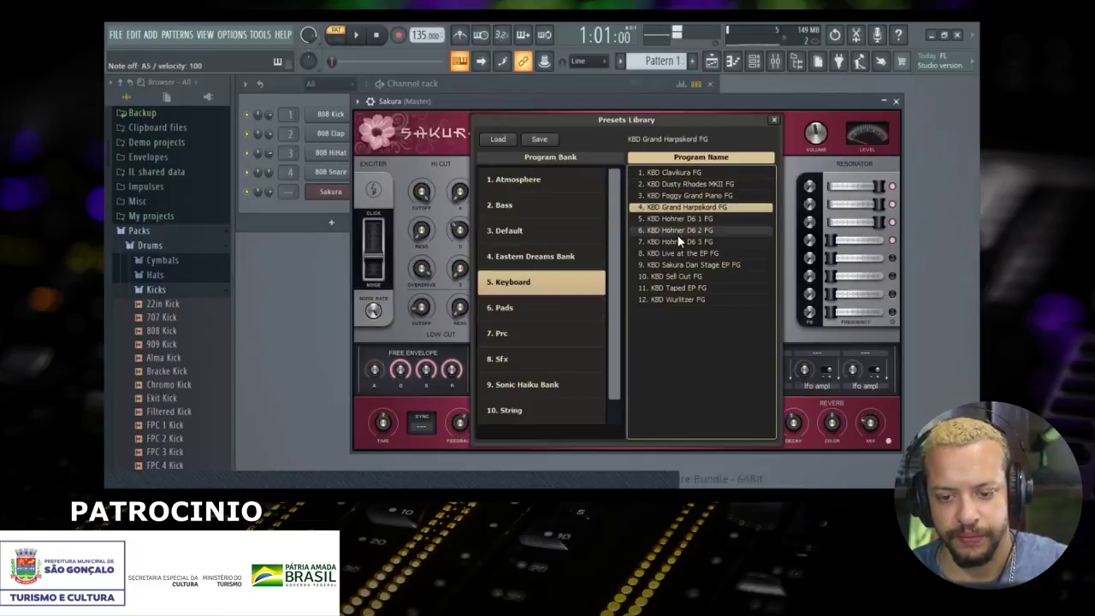
Step: Load the PAD A Kind of Pipe FG preset from the Pads bank and close the preset library
{"action": "left_click", "coordinate": [550, 310]}
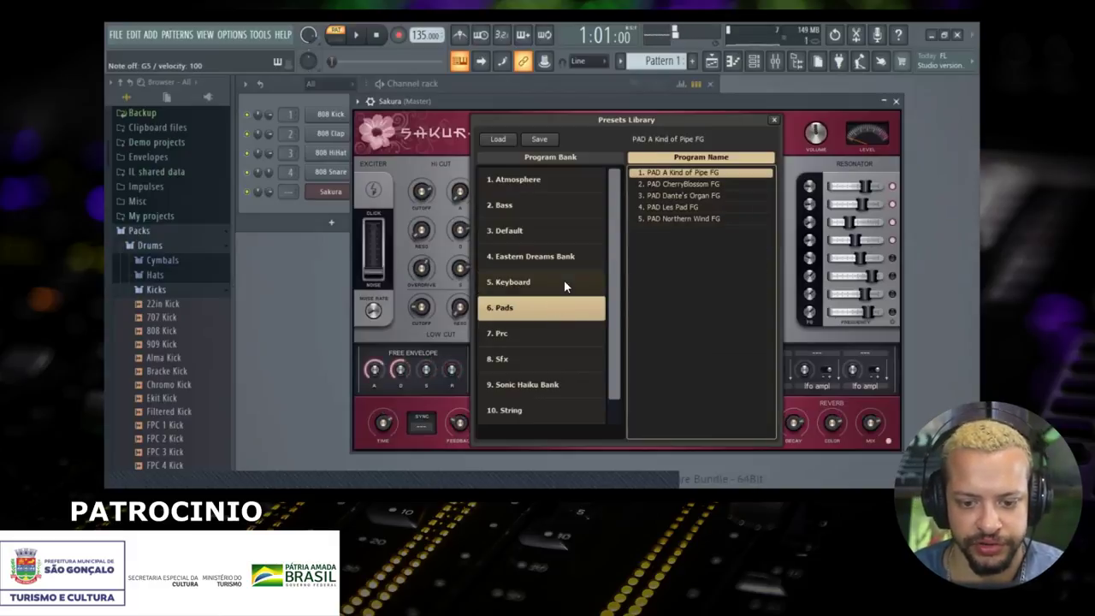
{"action": "key", "text": "space"}
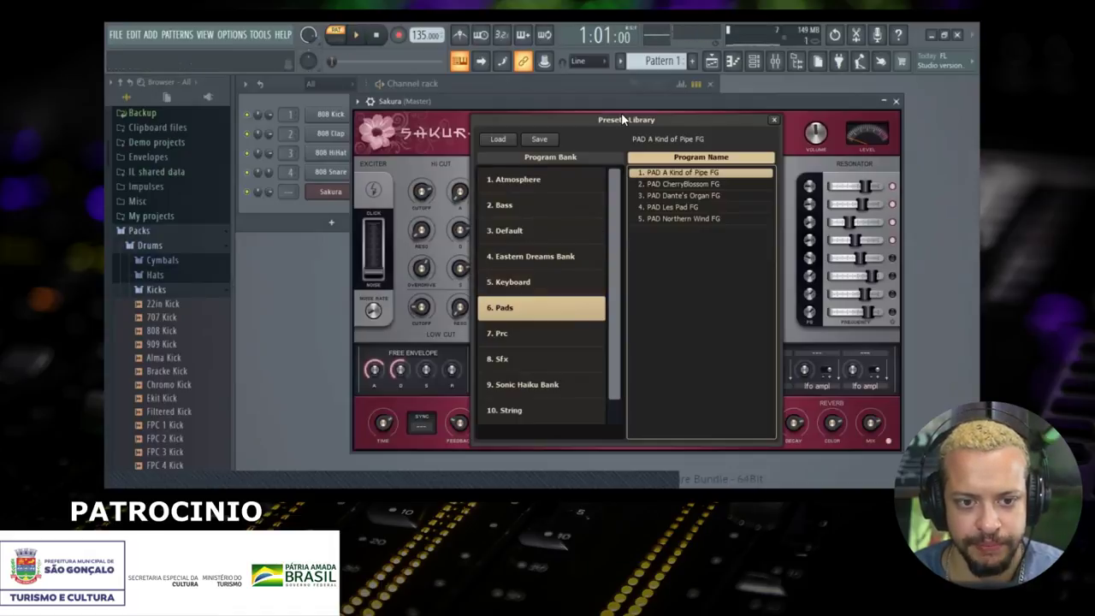
{"action": "left_click_drag", "start_coordinate": [606, 101], "coordinate": [548, 115]}
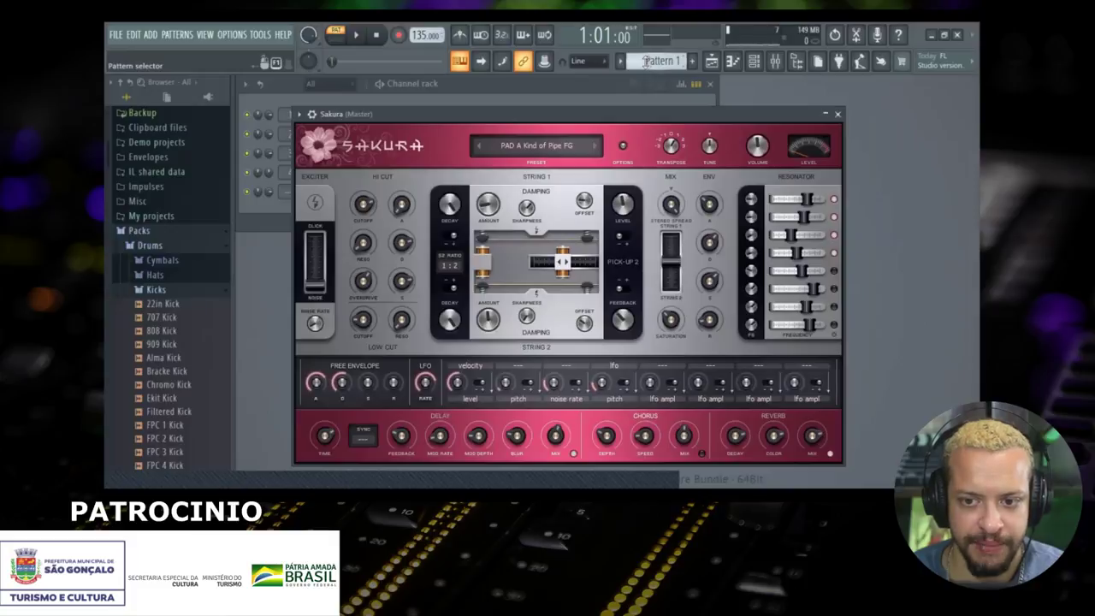
{"action": "left_click", "coordinate": [621, 61]}
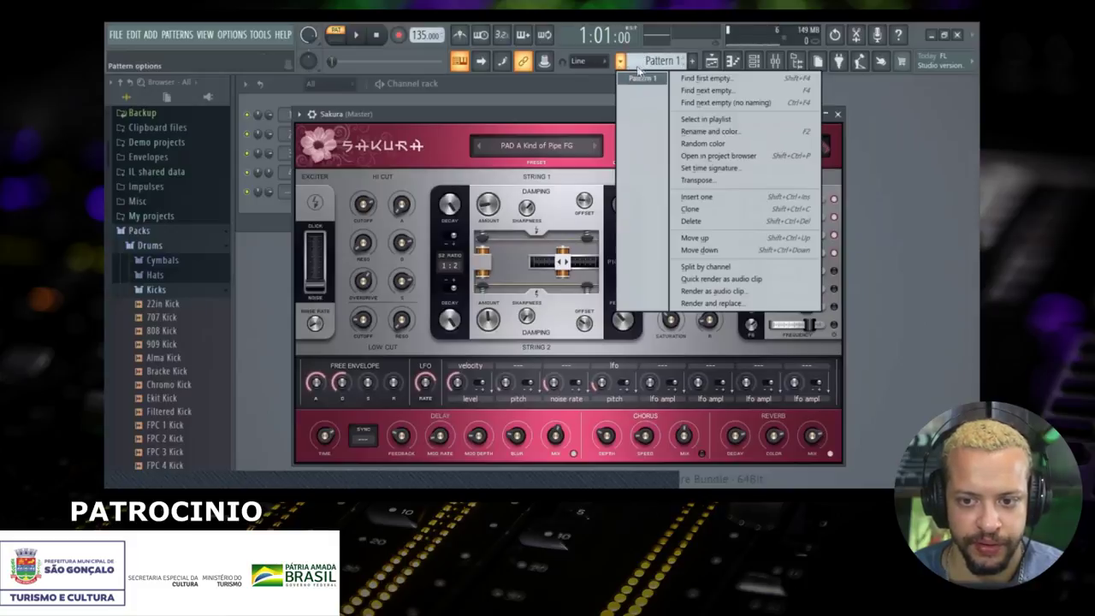
{"action": "left_click", "coordinate": [609, 107]}
{"action": "left_click_drag", "start_coordinate": [579, 121], "coordinate": [620, 99]}
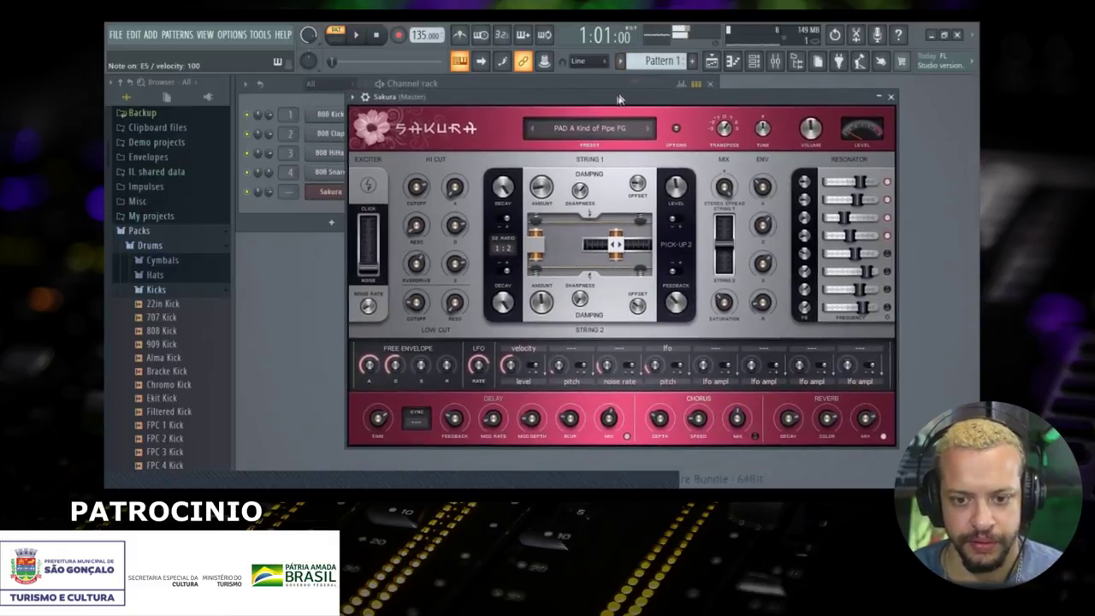
Step: Reopen the preset library and audition KBD Sell Out FG and KBD Wurlitzer FG from the Keyboard bank
{"action": "left_click", "coordinate": [608, 126]}
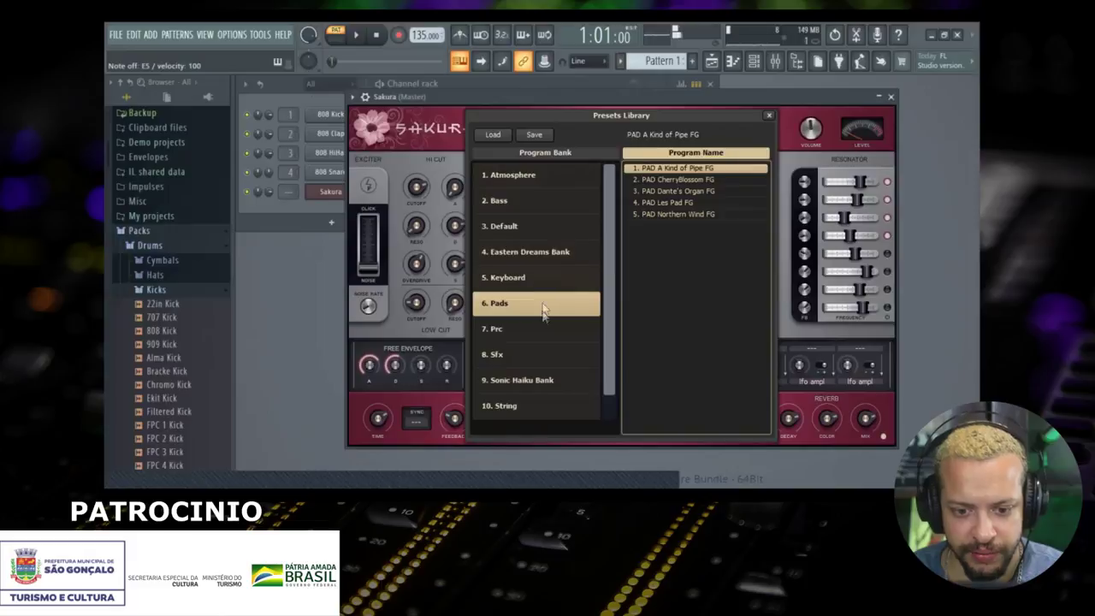
{"action": "left_click", "coordinate": [532, 276]}
{"action": "left_click", "coordinate": [690, 272]}
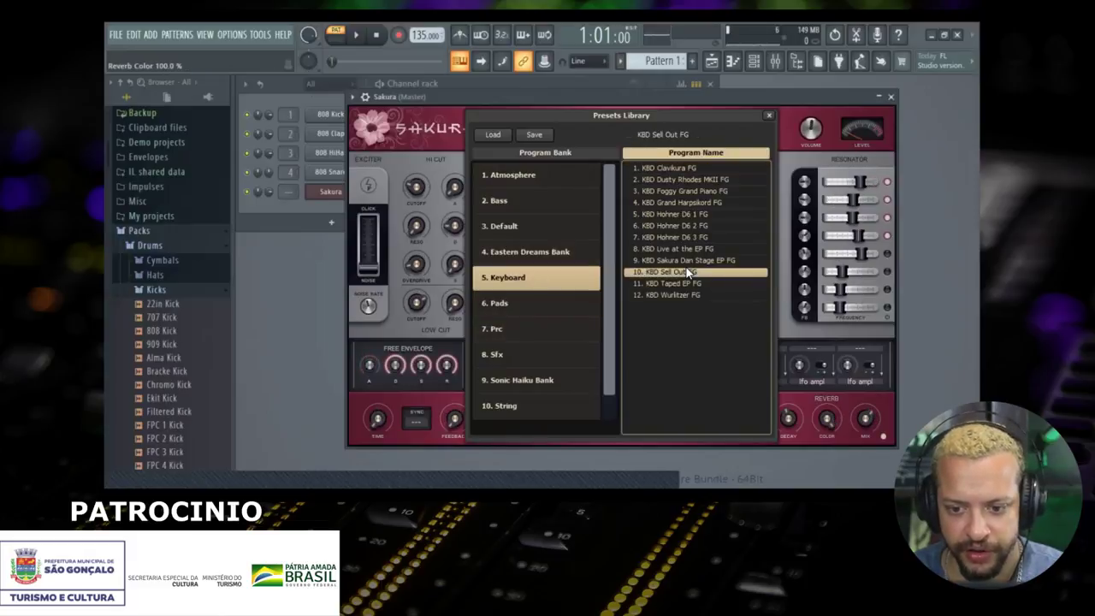
{"action": "left_click", "coordinate": [687, 295]}
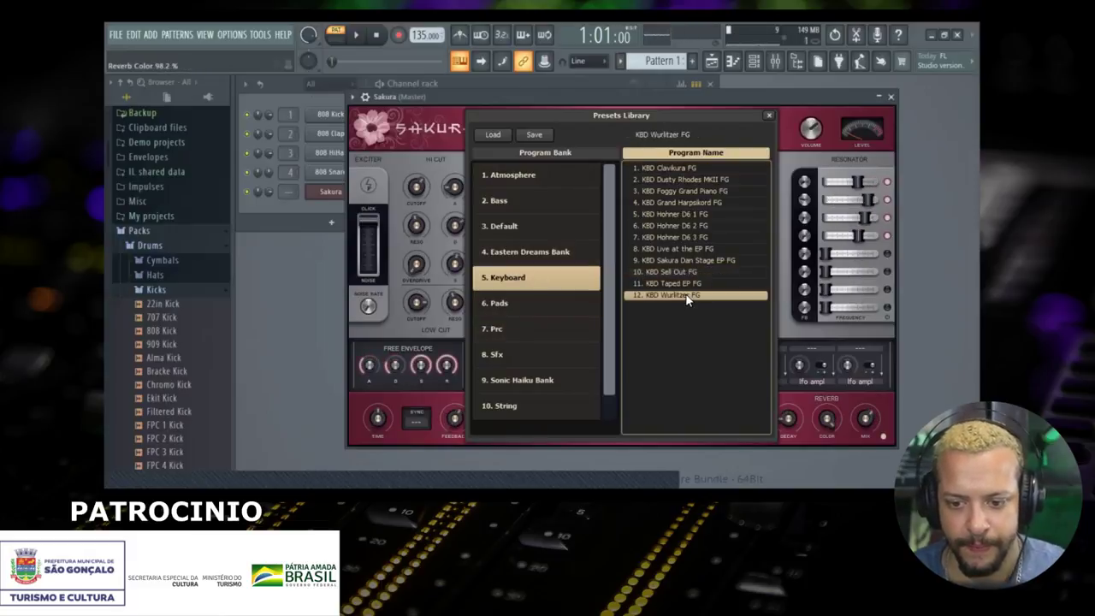
{"action": "key", "text": "z"}
{"action": "key", "text": "b"}
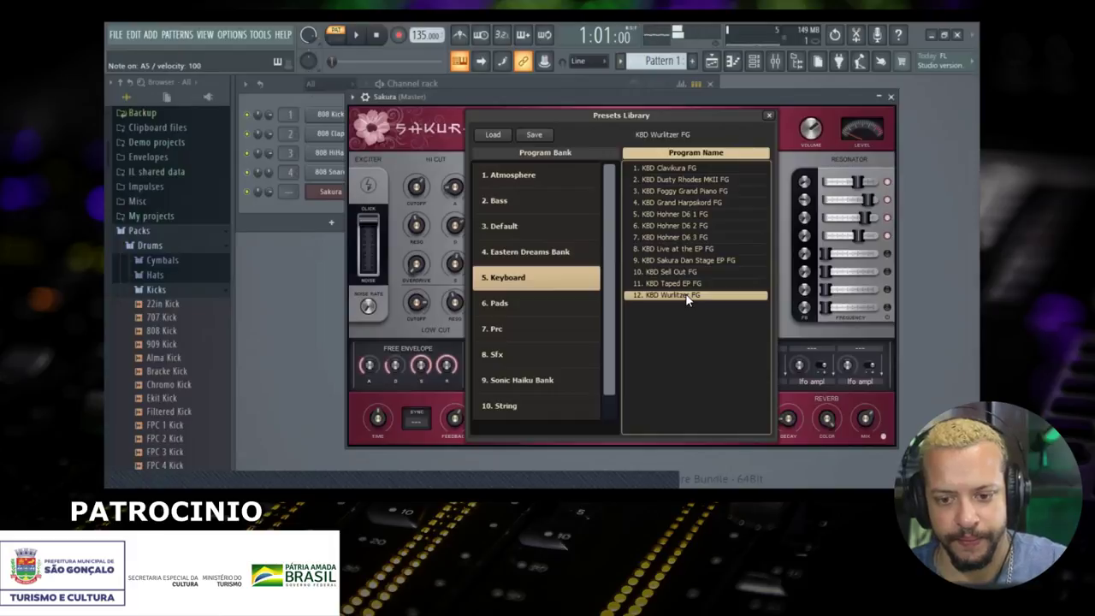
Step: Audition KBD Clavikura FG and KBD Dusty Rhodes MKII FG, and load KBD Foggy Grand Piano FG as Sakura's preset
{"action": "left_click", "coordinate": [682, 169]}
{"action": "key", "text": "n"}
{"action": "key", "text": "x"}
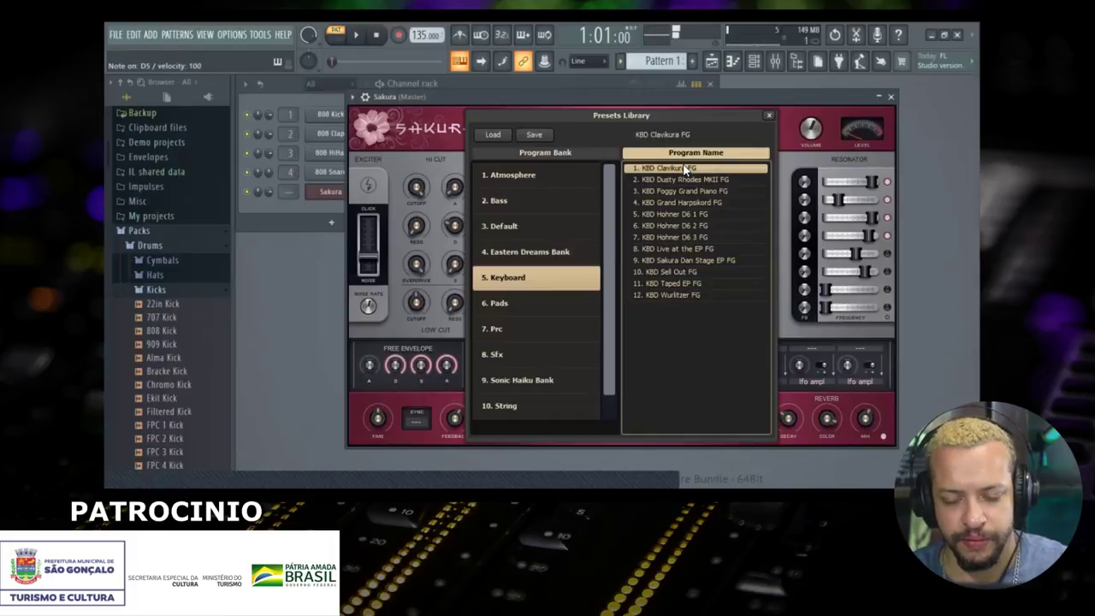
{"action": "key", "text": "b"}
{"action": "left_click", "coordinate": [686, 179]}
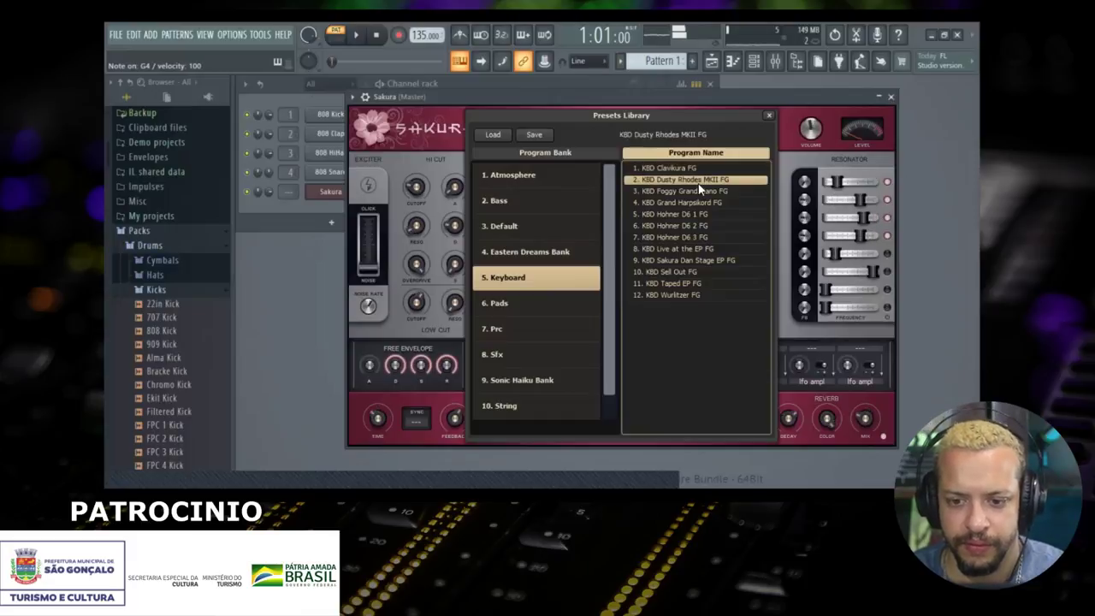
{"action": "left_click", "coordinate": [700, 191]}
{"action": "key", "text": "m"}
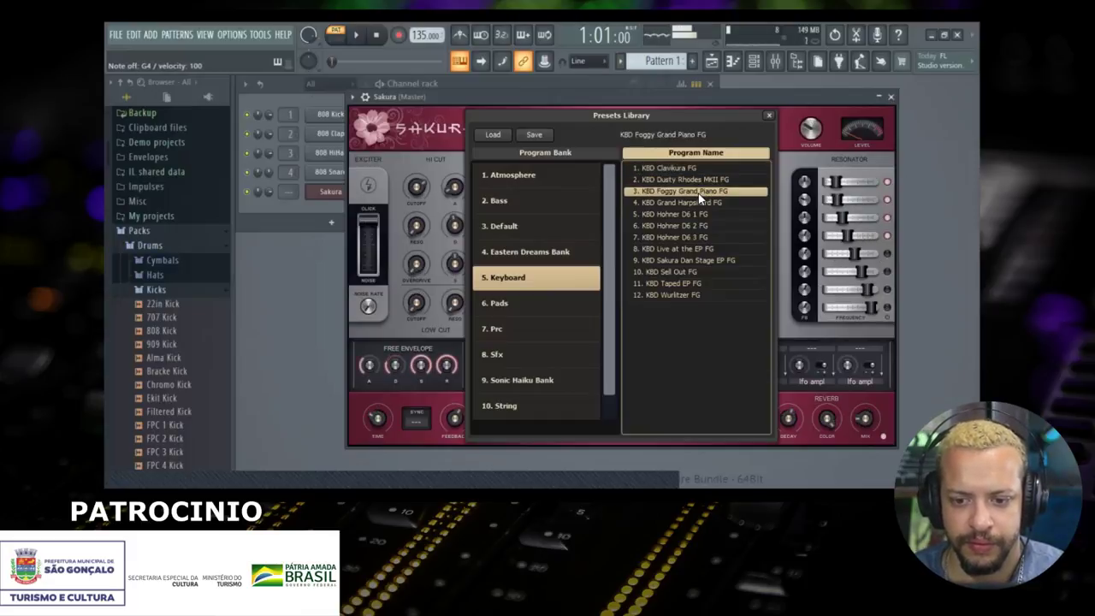
{"action": "left_click", "coordinate": [769, 116]}
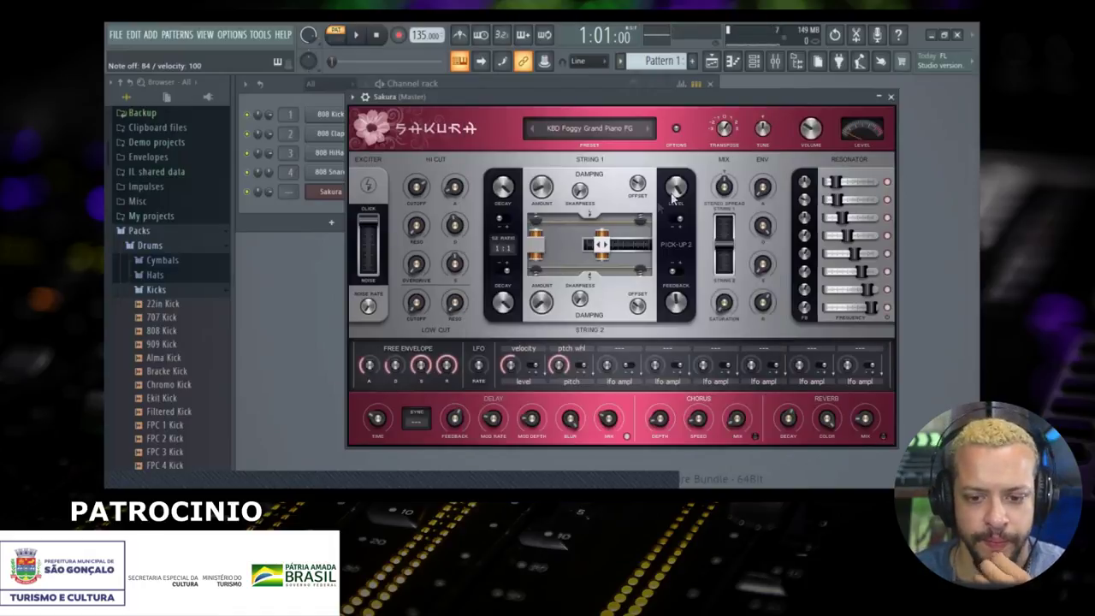
Step: Play test notes with the Foggy Grand Piano preset and move the Sakura window clear of the channel names
{"action": "mouse_move", "coordinate": [547, 98]}
{"action": "left_mouse_down"}
{"action": "mouse_move", "coordinate": [514, 109]}
{"action": "mouse_move", "coordinate": [545, 109]}
{"action": "left_mouse_up"}
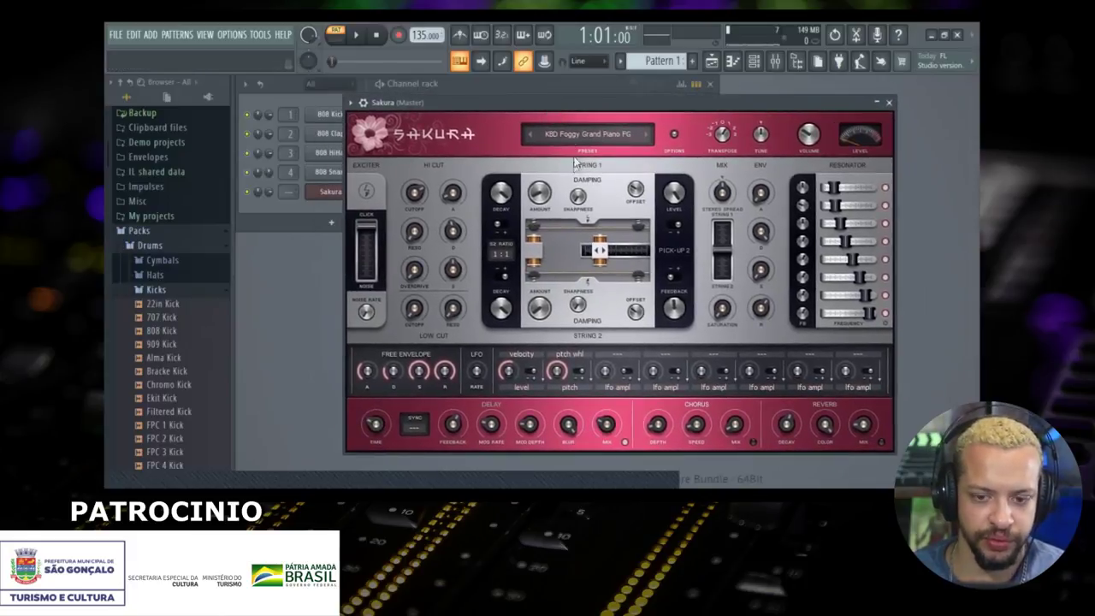
{"action": "key", "text": "v"}
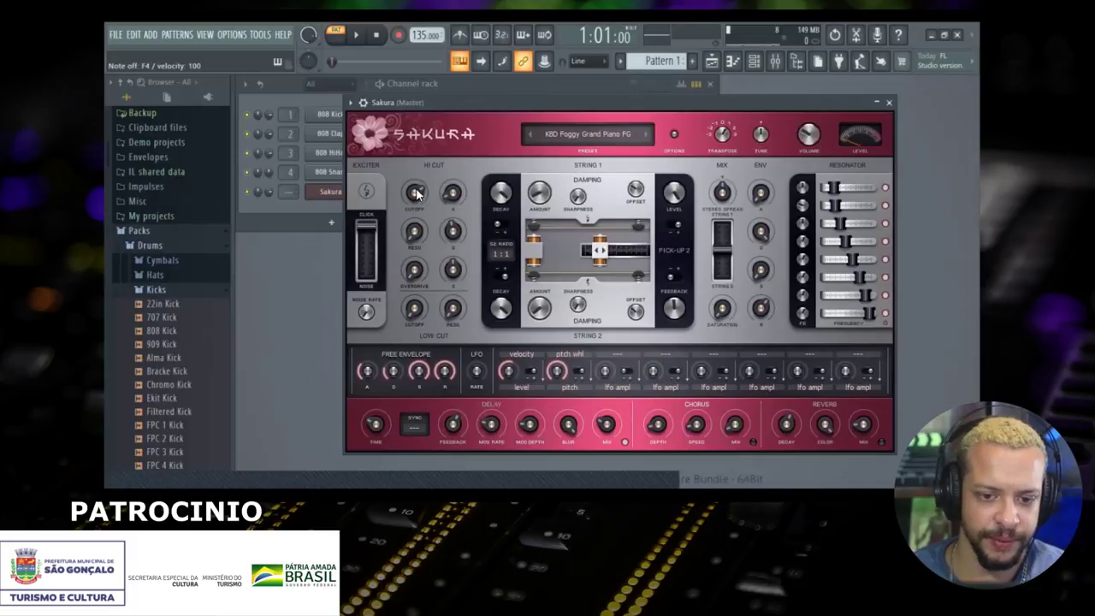
{"action": "mouse_move", "coordinate": [366, 226]}
{"action": "left_mouse_down"}
{"action": "mouse_move", "coordinate": [366, 275]}
{"action": "mouse_move", "coordinate": [366, 225]}
{"action": "left_mouse_up"}
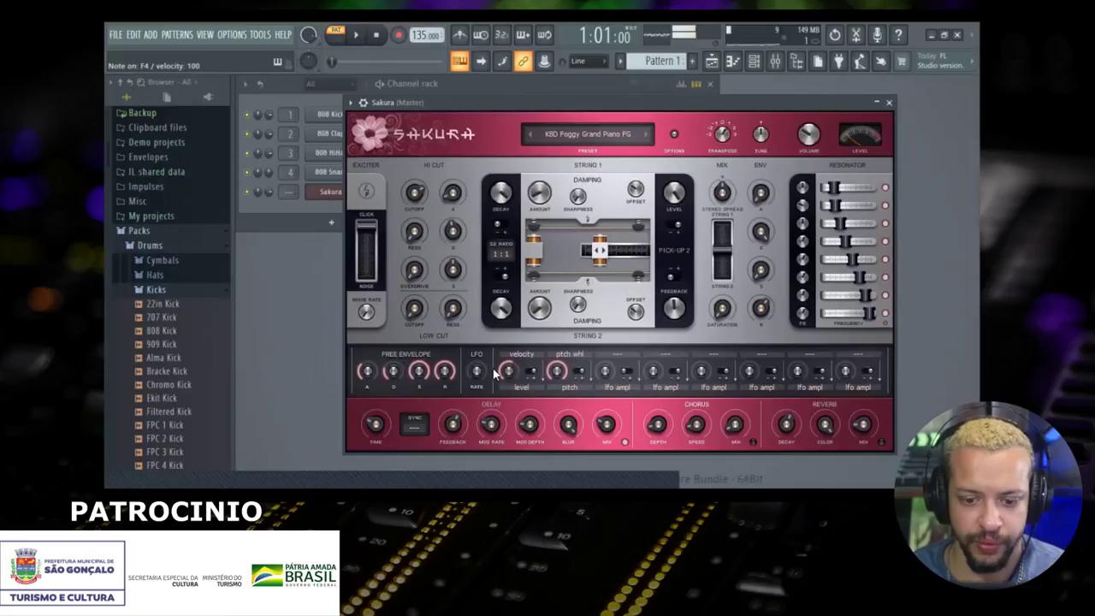
{"action": "left_click_drag", "start_coordinate": [591, 102], "coordinate": [602, 124]}
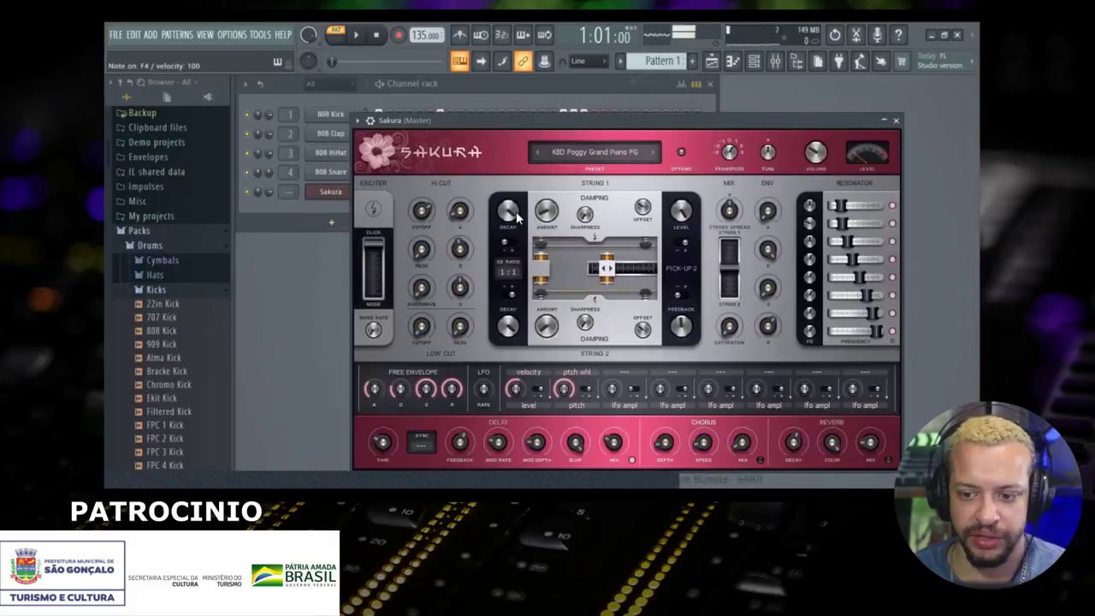
{"action": "left_click_drag", "start_coordinate": [653, 126], "coordinate": [729, 87]}
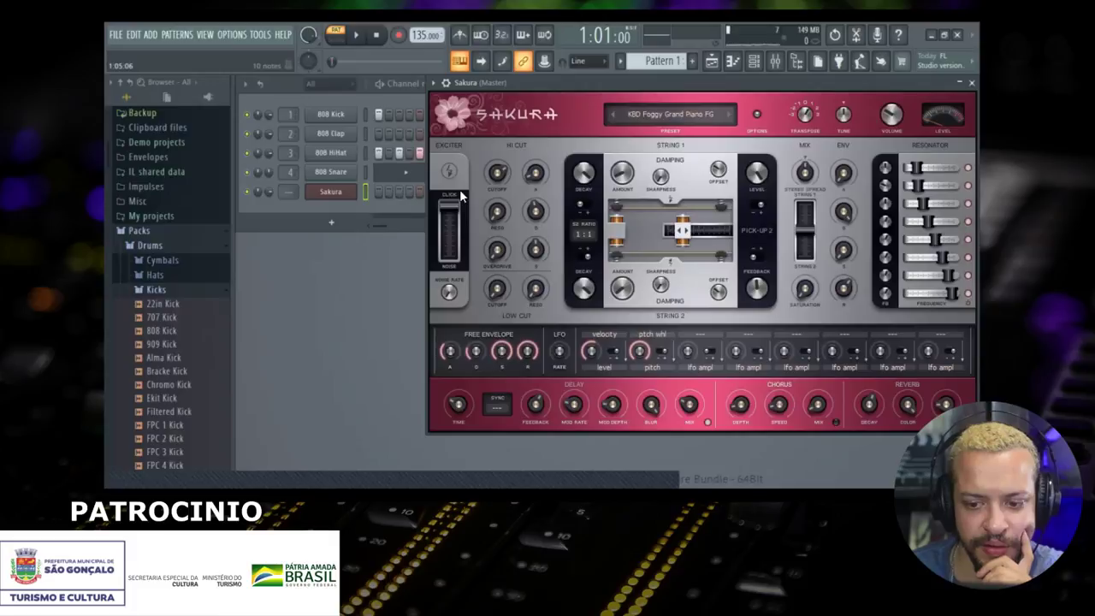
Step: Route the Sakura channel to mixer track 5, enable Insert 5 in the mixer, and move the mixer window clear of the channels
{"action": "scroll", "coordinate": [283, 192], "scroll_direction": "up", "scroll_amount": 2}
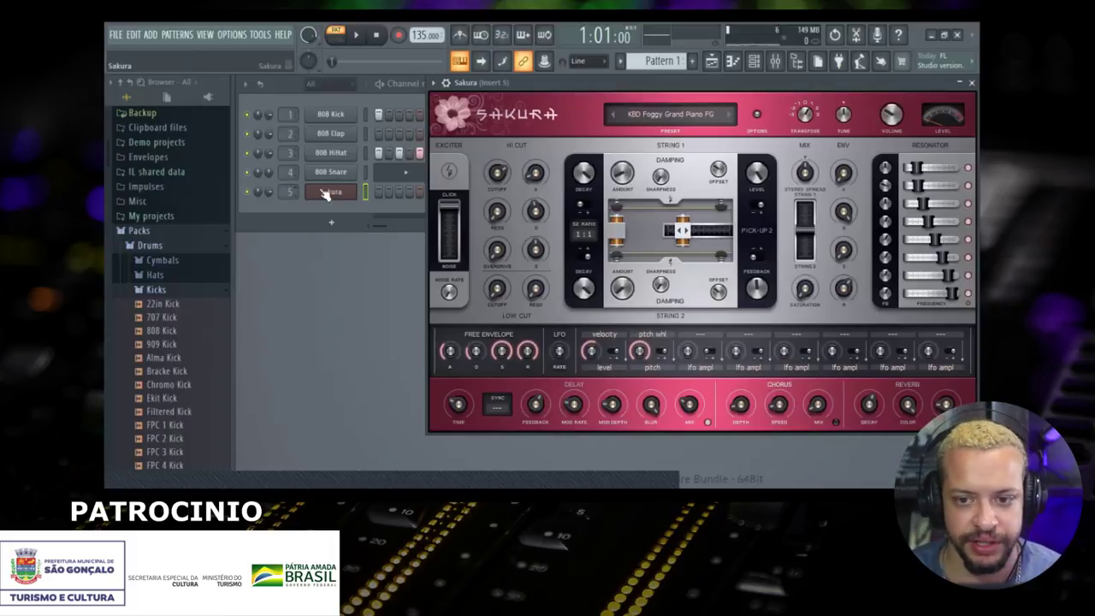
{"action": "left_click", "coordinate": [773, 63]}
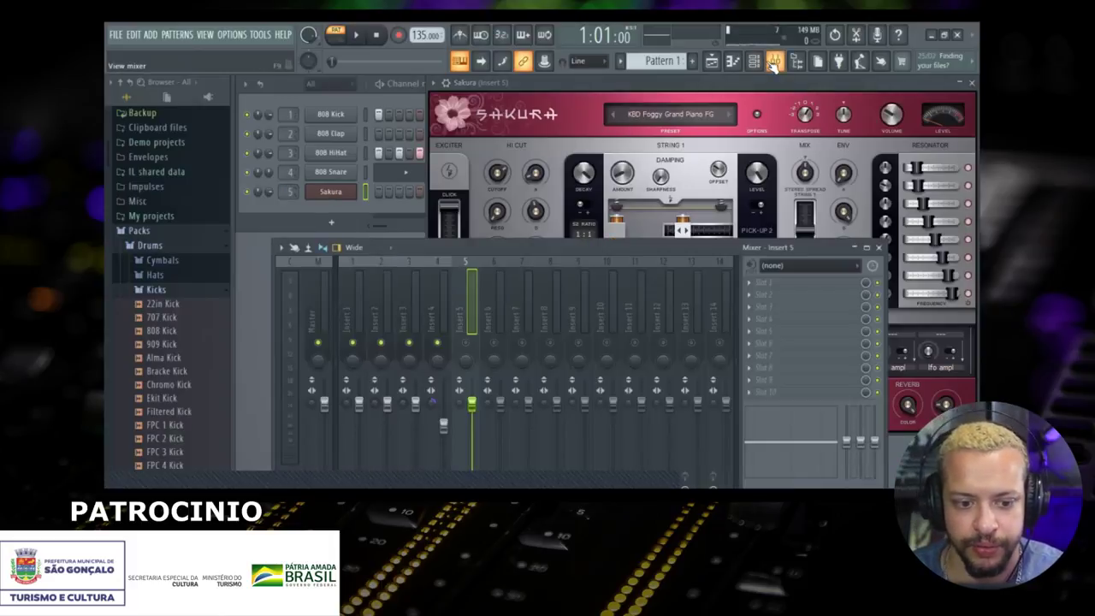
{"action": "left_click", "coordinate": [772, 64]}
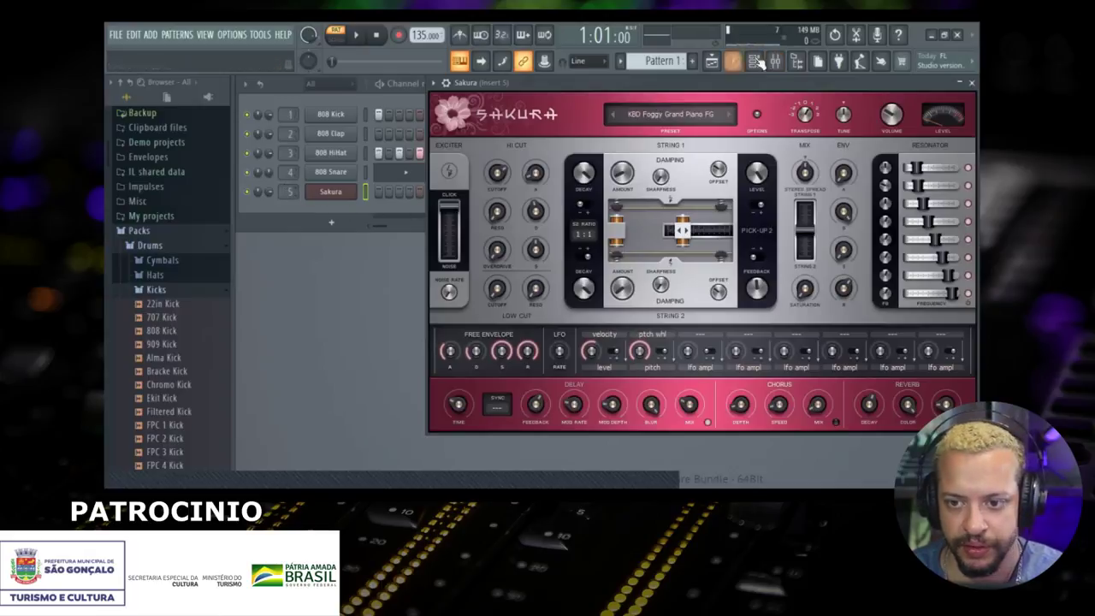
{"action": "left_click", "coordinate": [775, 62]}
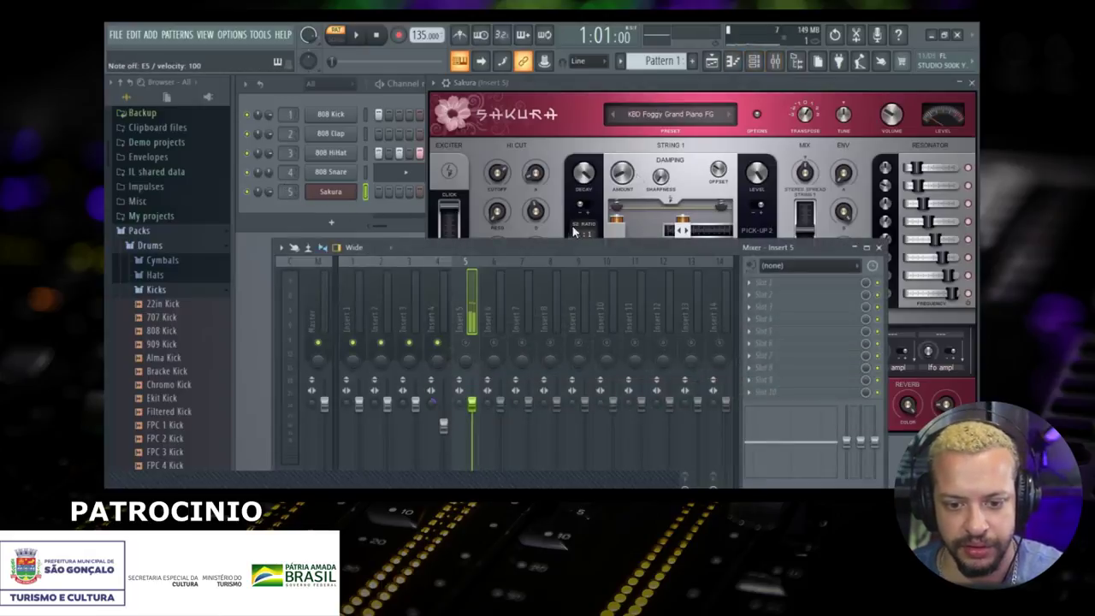
{"action": "left_click_drag", "start_coordinate": [572, 243], "coordinate": [548, 143]}
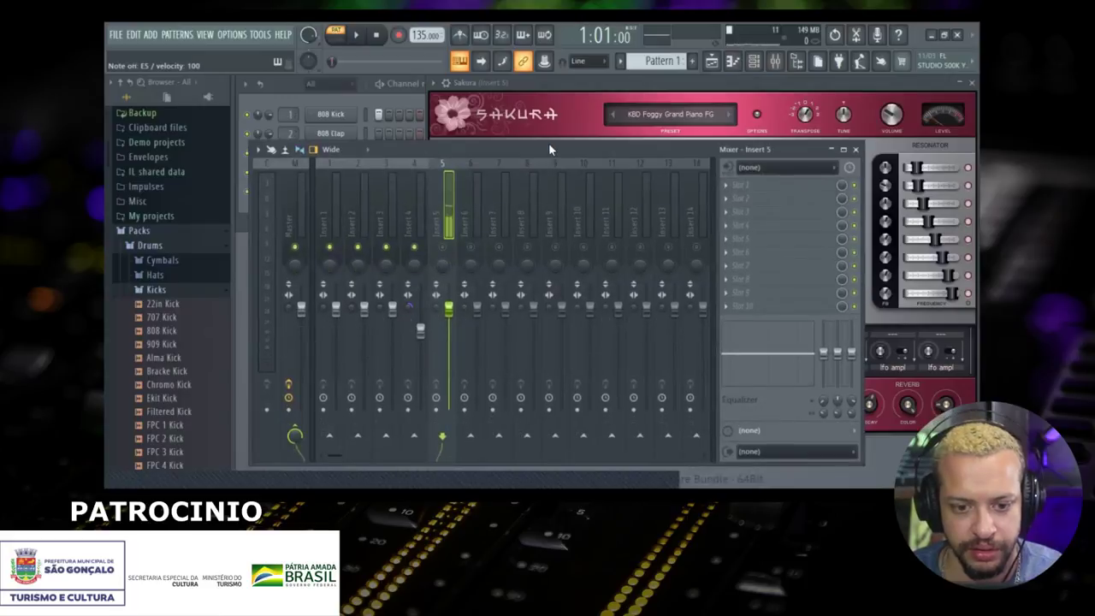
{"action": "left_click", "coordinate": [443, 247]}
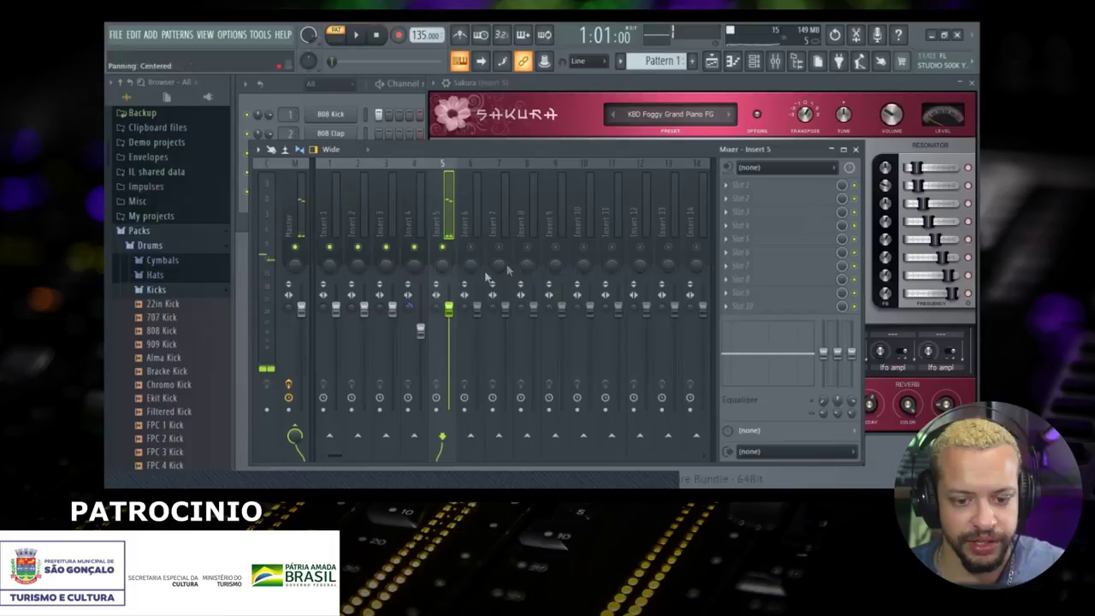
{"action": "left_click_drag", "start_coordinate": [596, 157], "coordinate": [655, 226]}
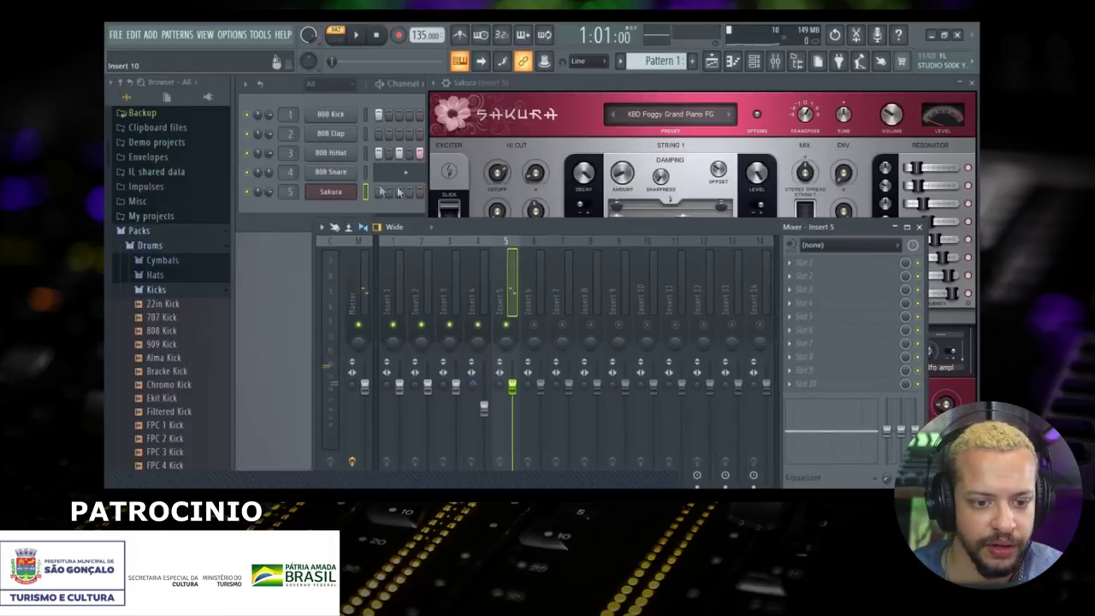
Step: Open the piano roll of the Sakura channel and play the drum pattern
{"action": "left_click", "coordinate": [333, 193]}
{"action": "right_click", "coordinate": [337, 195]}
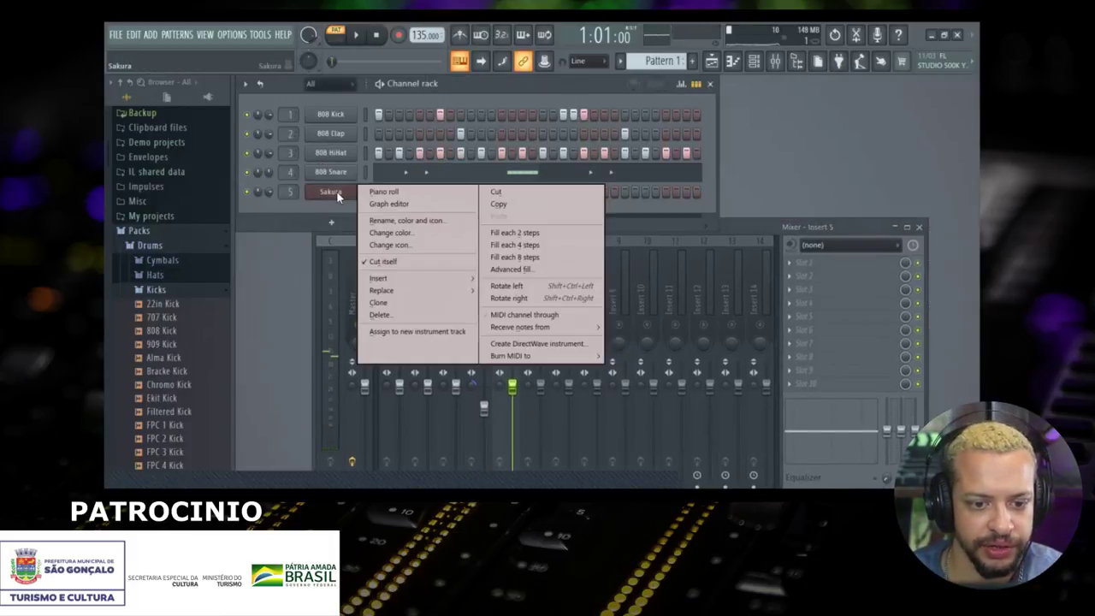
{"action": "left_click", "coordinate": [383, 192]}
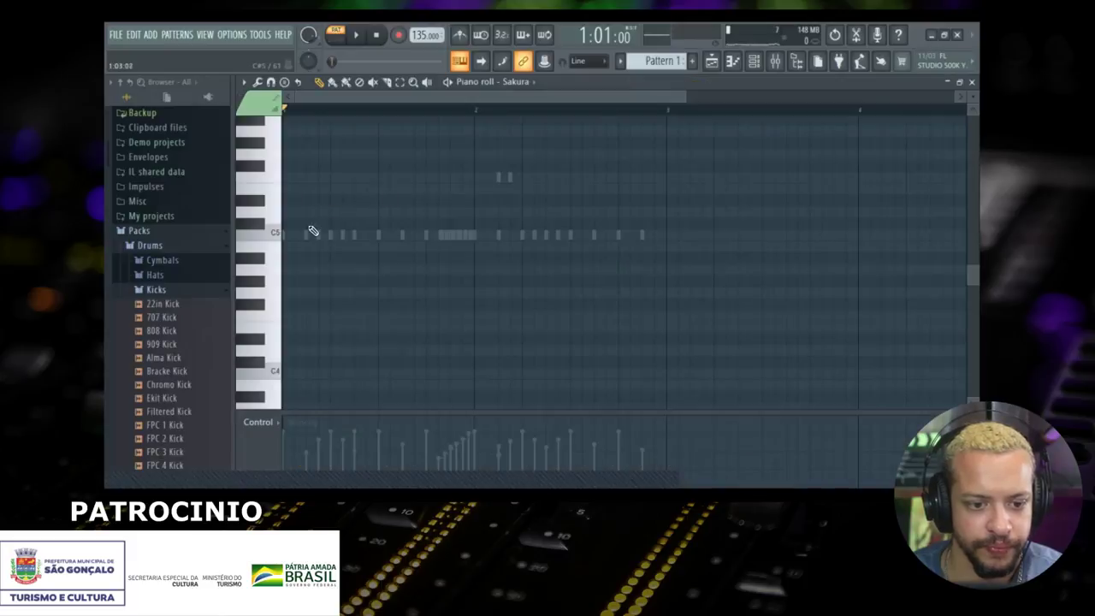
{"action": "key", "text": "space"}
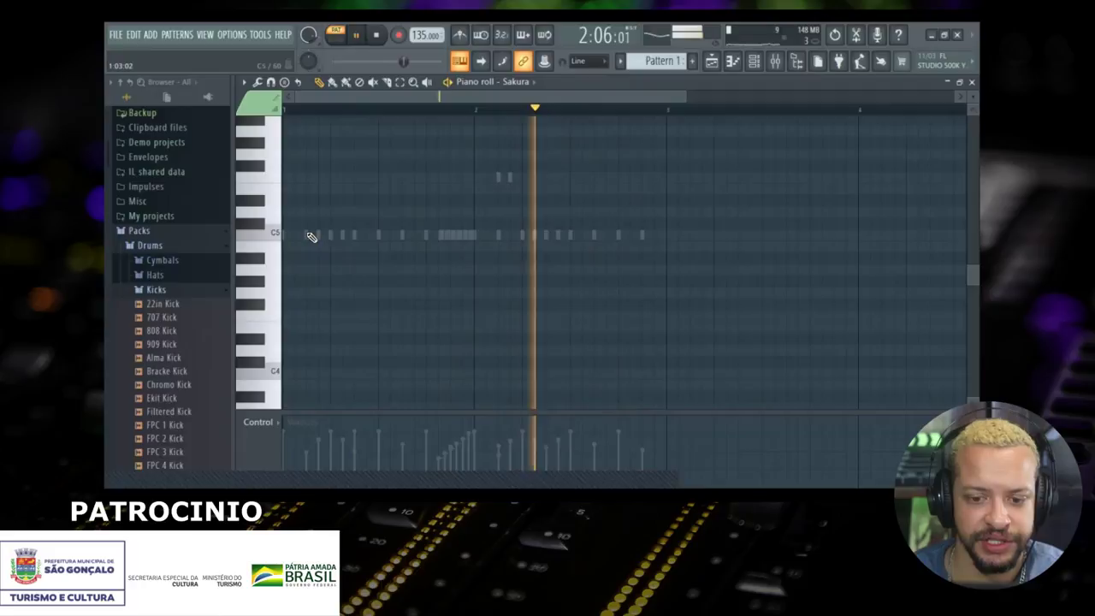
Step: Place the melody notes G5, D5, D#5, D5 on the four beats of bar 1 and C5 at bar 2, and play it
{"action": "left_click_drag", "start_coordinate": [290, 248], "coordinate": [275, 148]}
{"action": "key", "text": "space"}
{"action": "left_click_drag", "start_coordinate": [335, 178], "coordinate": [336, 201]}
{"action": "left_click_drag", "start_coordinate": [409, 207], "coordinate": [369, 196]}
{"action": "left_click_drag", "start_coordinate": [462, 230], "coordinate": [426, 212]}
{"action": "left_click", "coordinate": [475, 235]}
{"action": "key", "text": "space"}
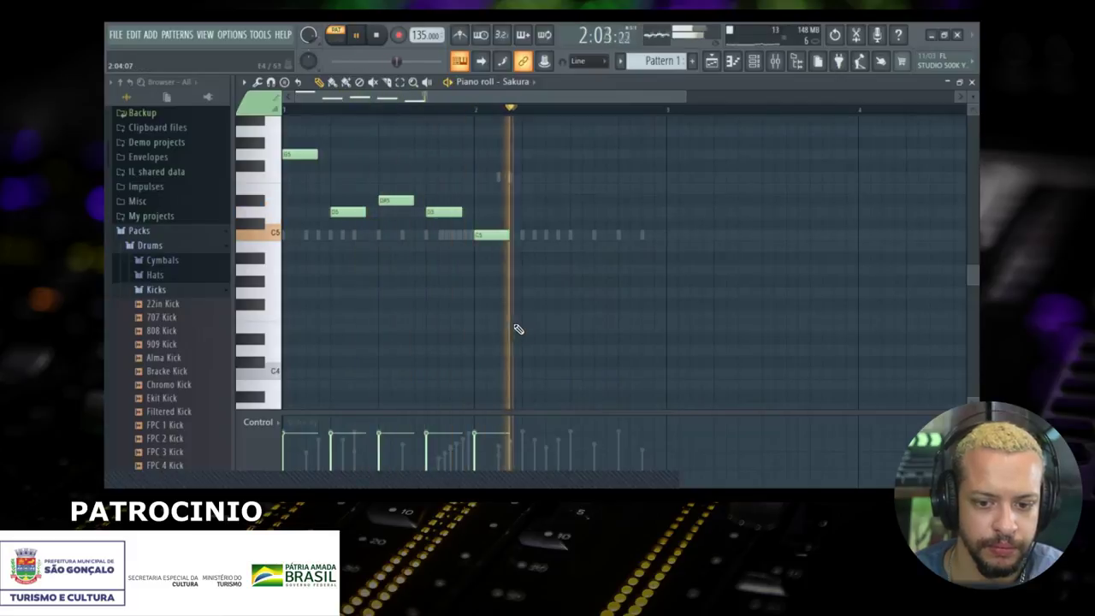
{"action": "key", "text": "space"}
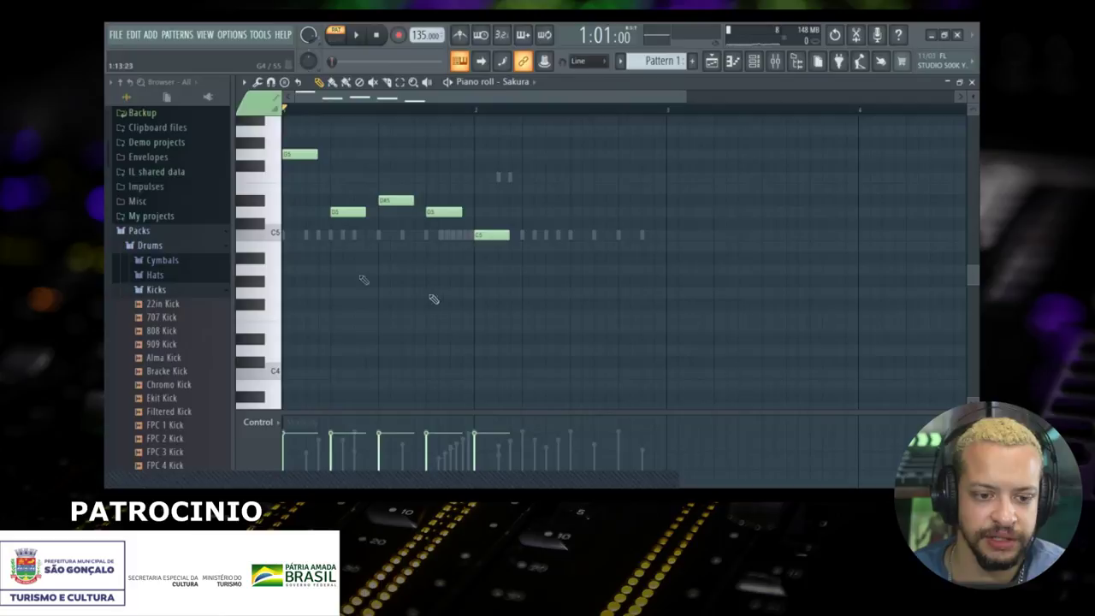
Step: Audition the piano-roll keys from G5 downward and listen to the melody with the drums
{"action": "left_click", "coordinate": [272, 158]}
{"action": "left_click_drag", "start_coordinate": [274, 163], "coordinate": [277, 214]}
{"action": "key", "text": "space"}
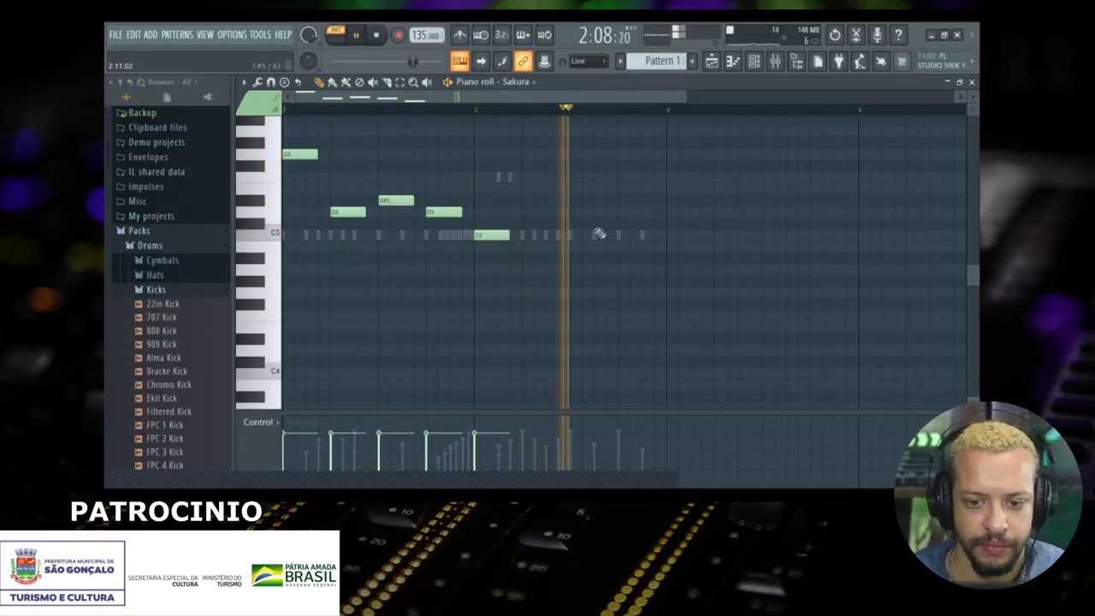
{"action": "key", "text": "space"}
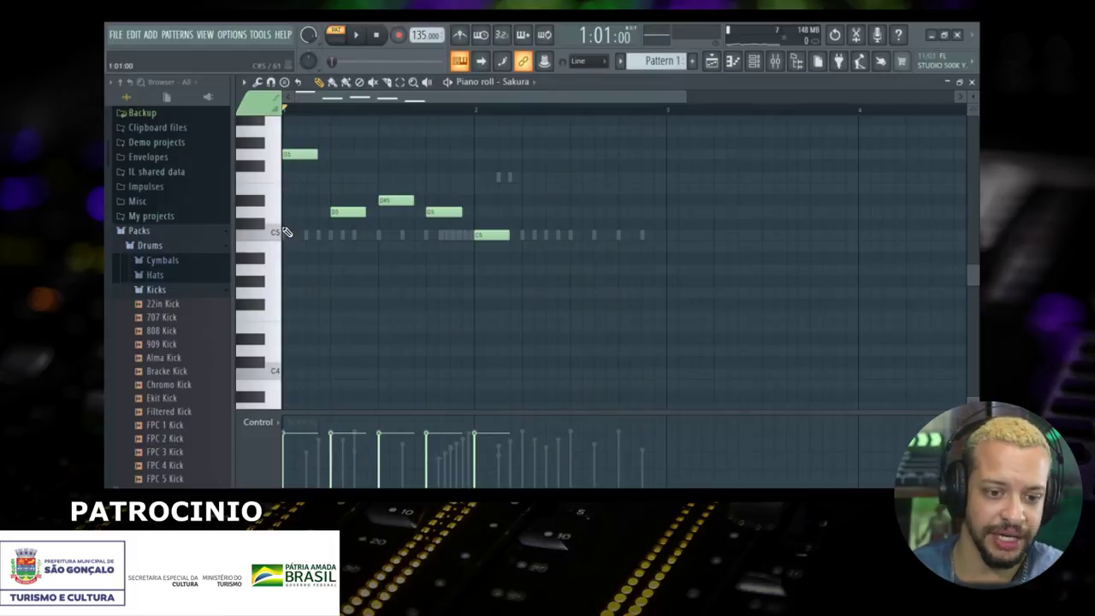
Step: Add an F5 note beneath the opening G5 at the start of bar 1 and play the pattern
{"action": "left_click", "coordinate": [294, 177]}
{"action": "key", "text": "space"}
{"action": "key", "text": "space"}
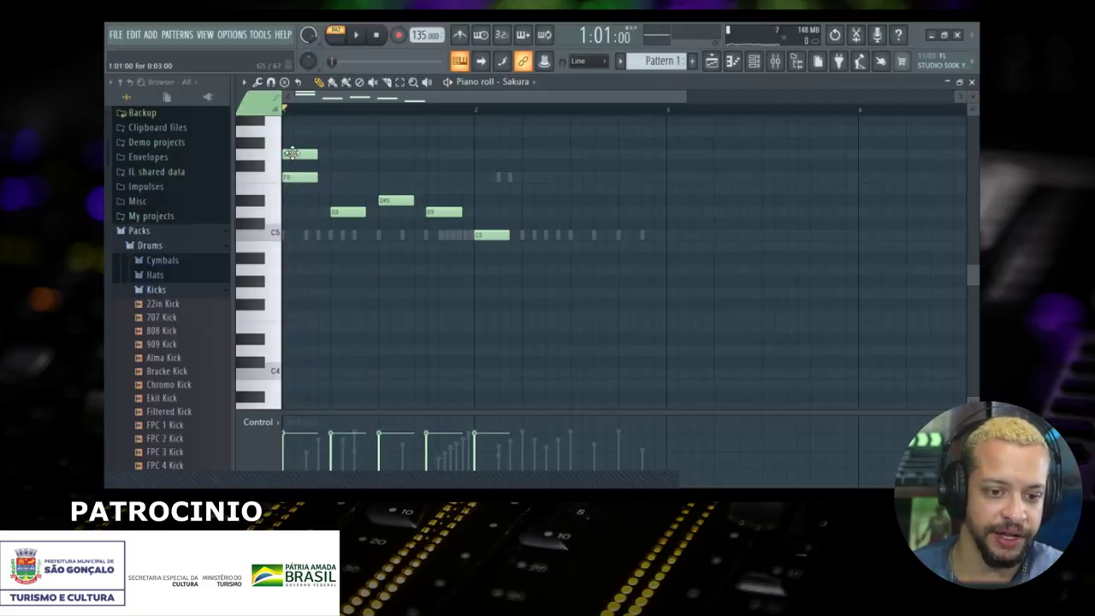
{"action": "key", "text": "space"}
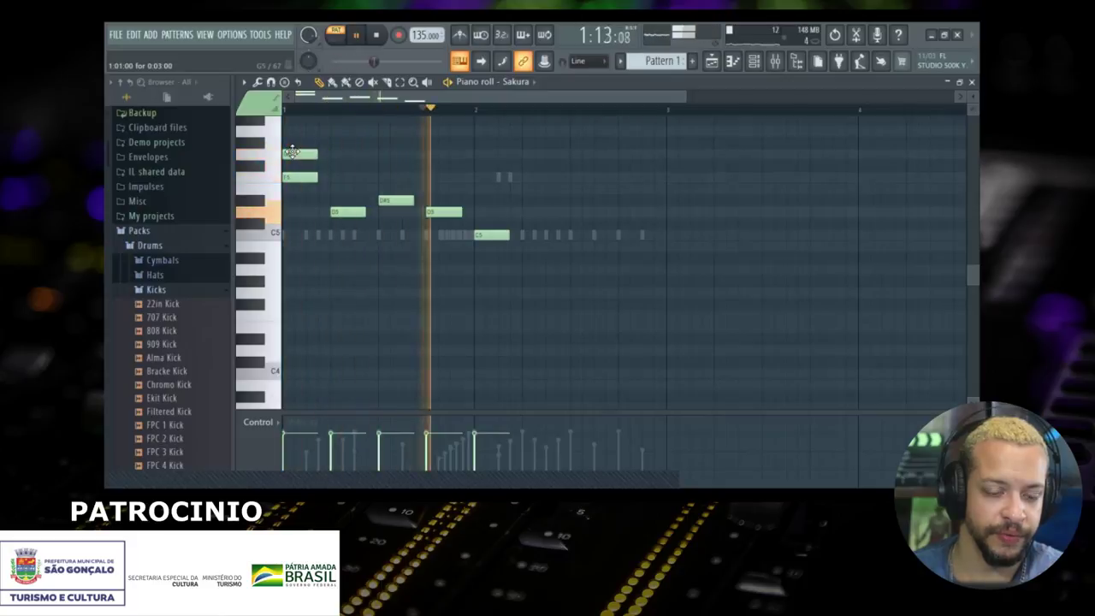
{"action": "key", "text": "space"}
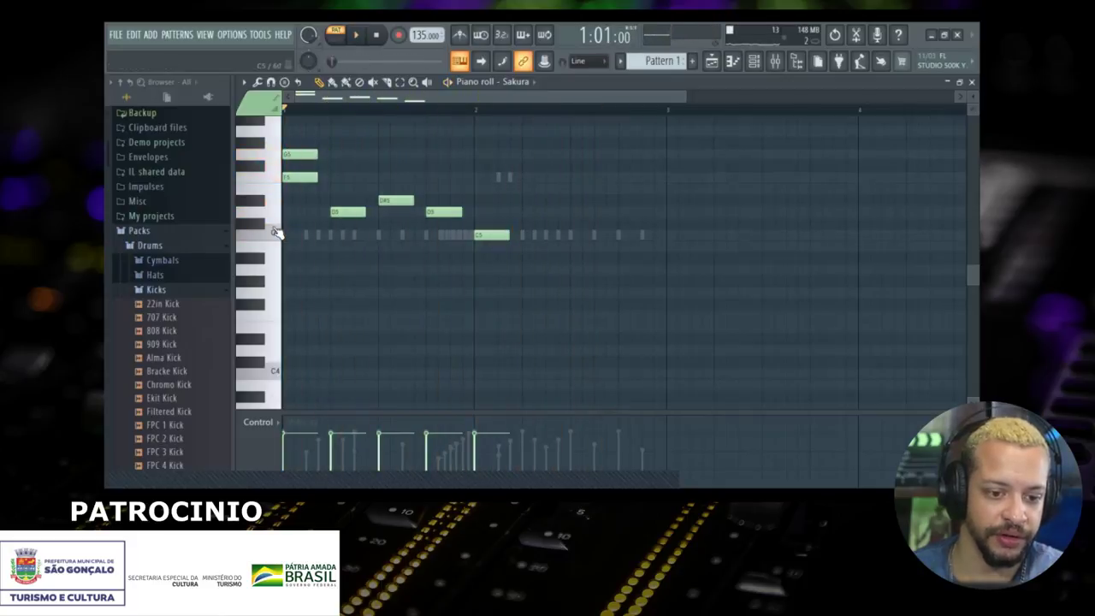
Step: Audition the C5, D5, E5, F5 and G5 keys on the piano-roll keyboard and play the pattern again
{"action": "left_click", "coordinate": [274, 210]}
{"action": "left_click", "coordinate": [275, 193]}
{"action": "left_click", "coordinate": [276, 181]}
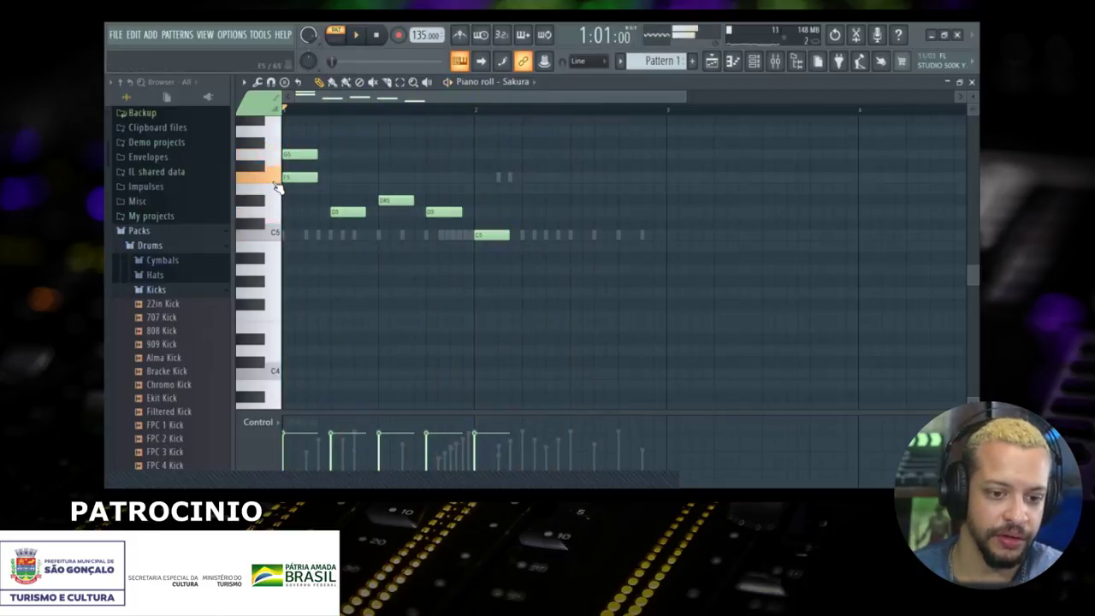
{"action": "left_click", "coordinate": [276, 233]}
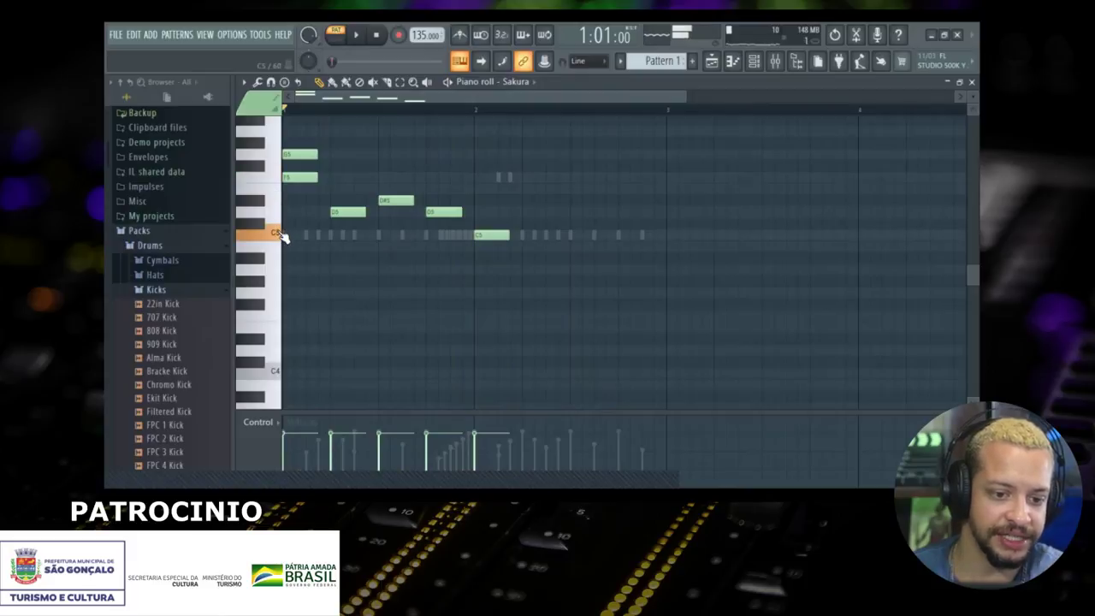
{"action": "left_click", "coordinate": [274, 209]}
{"action": "left_click", "coordinate": [275, 194]}
{"action": "left_click", "coordinate": [275, 179]}
{"action": "left_click", "coordinate": [275, 158]}
{"action": "left_click", "coordinate": [277, 180]}
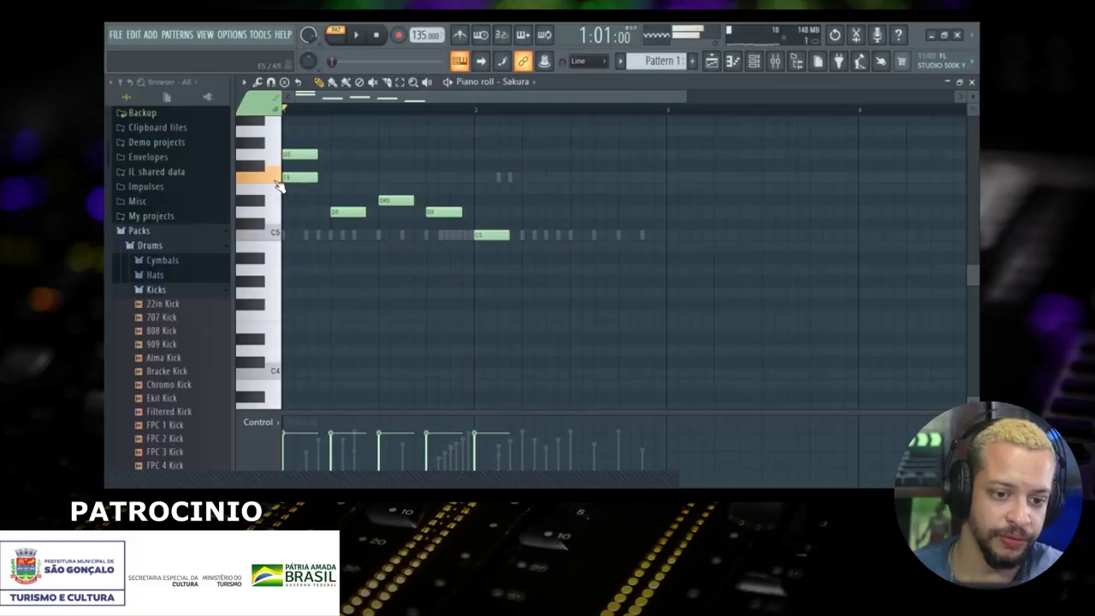
{"action": "key", "text": "space"}
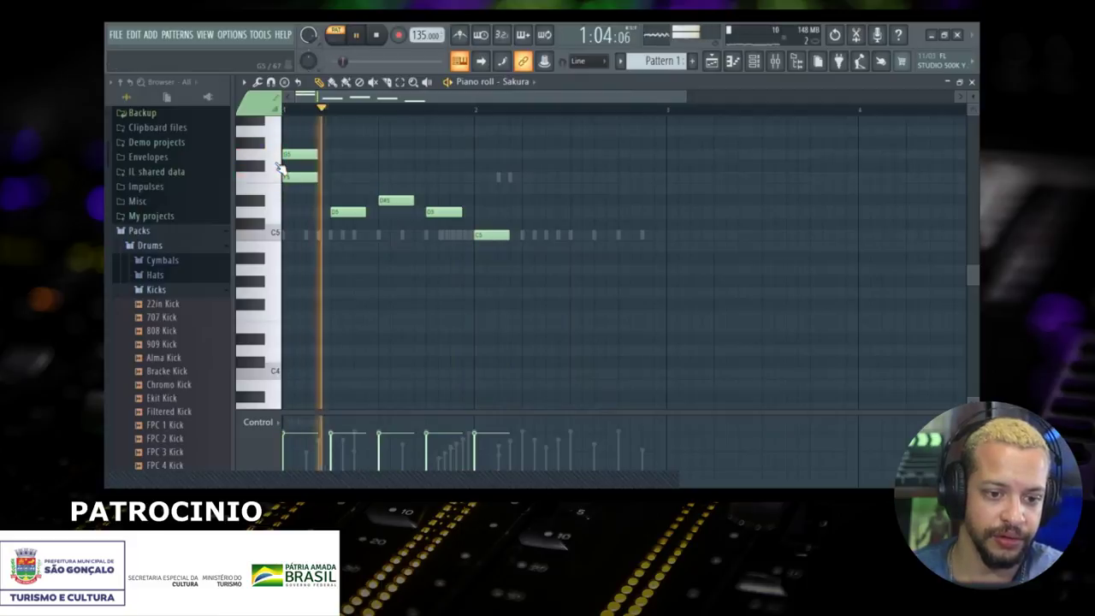
{"action": "key", "text": "space"}
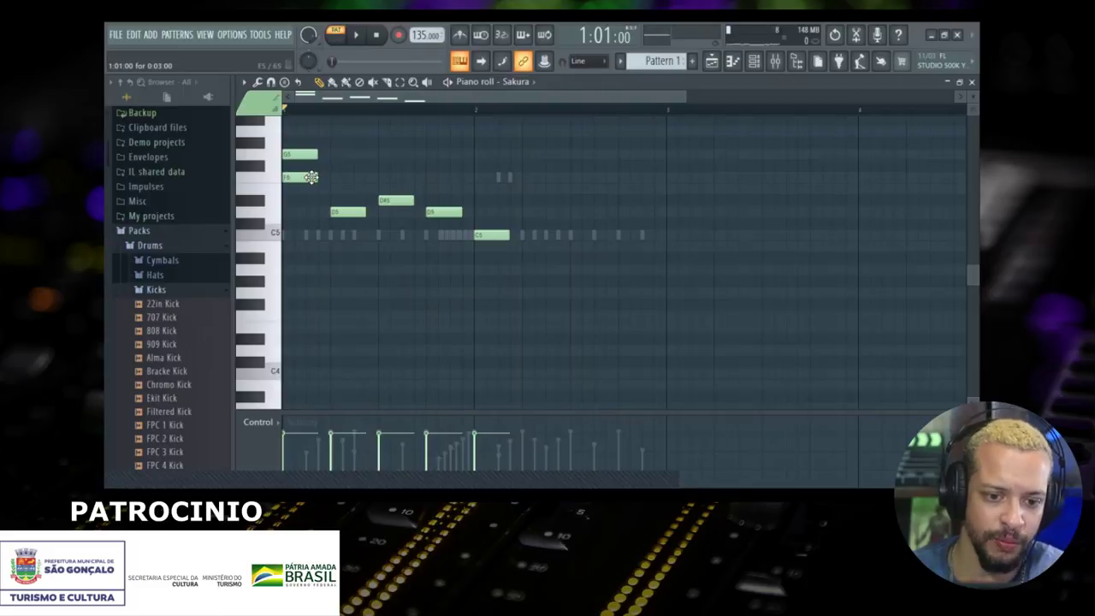
Step: Move the F5 note down to E5 and compare it with the G5 note during playback
{"action": "key", "text": "space"}
{"action": "key", "text": "space"}
{"action": "left_click", "coordinate": [297, 178]}
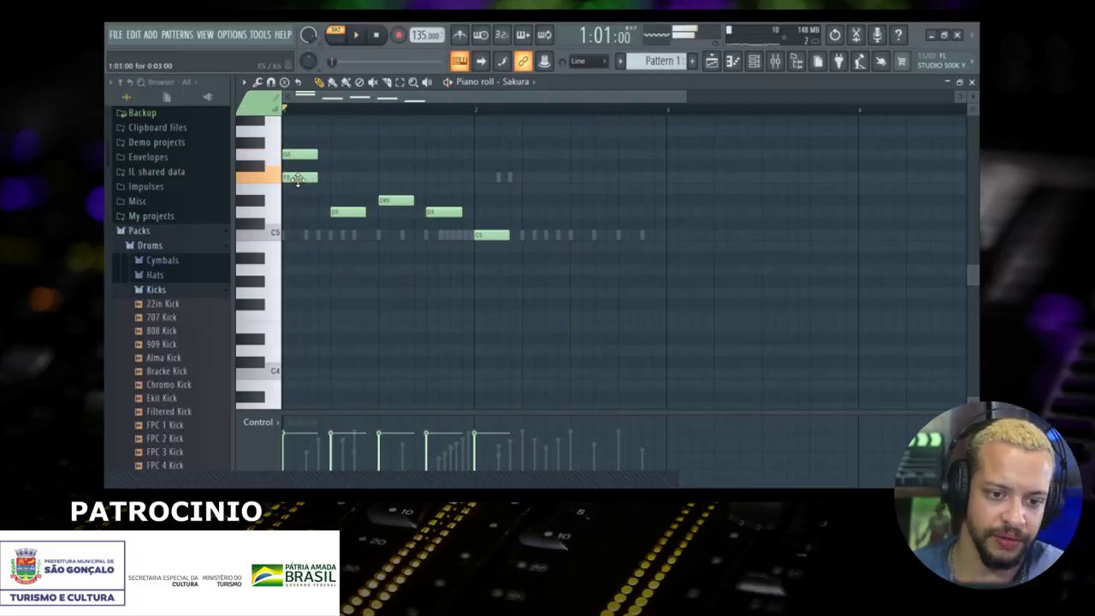
{"action": "left_click_drag", "start_coordinate": [294, 189], "coordinate": [294, 191]}
{"action": "key", "text": "space"}
{"action": "key", "text": "space"}
{"action": "left_click", "coordinate": [294, 189]}
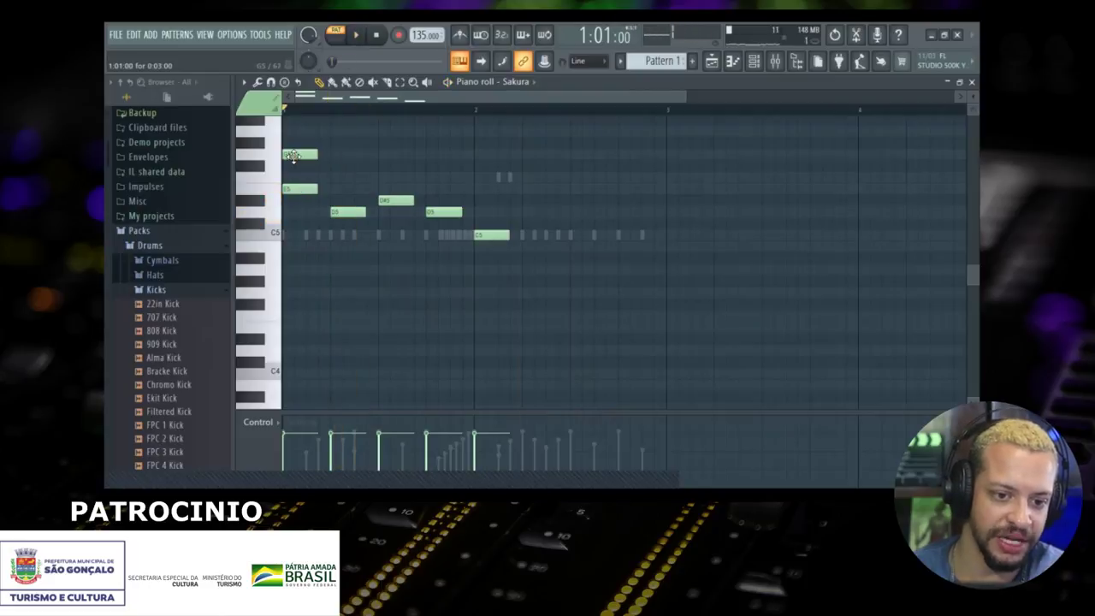
{"action": "left_click", "coordinate": [290, 188]}
{"action": "left_click", "coordinate": [294, 154]}
{"action": "key", "text": "space"}
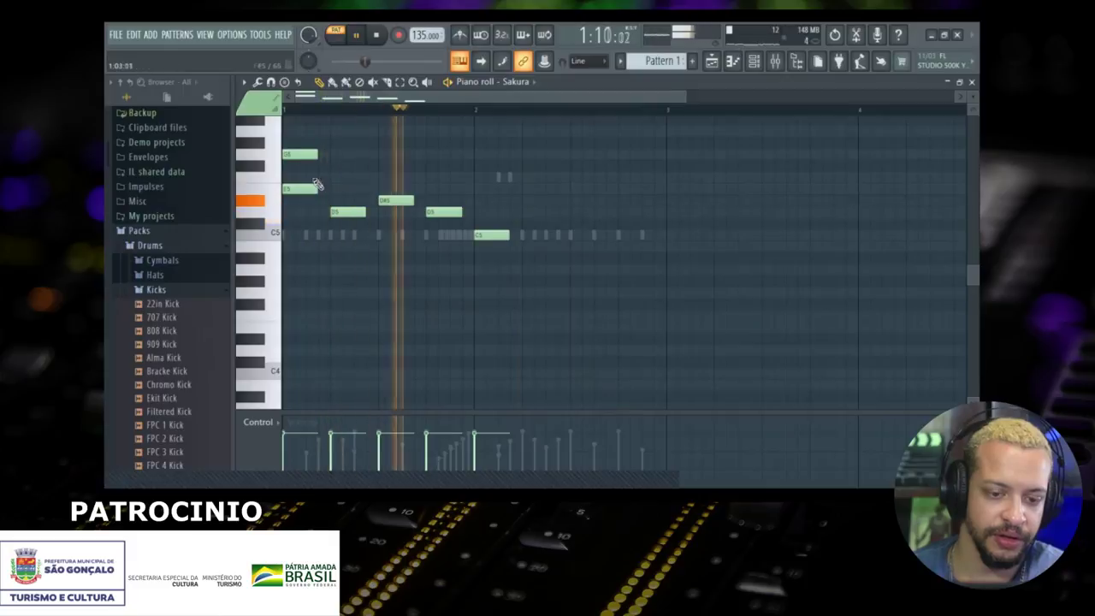
{"action": "key", "text": "space"}
Step: Complete the three-note chord at the start of bar 1 by adding C5 below E5 and G5, and play it
{"action": "right_click", "coordinate": [308, 189]}
{"action": "left_click", "coordinate": [300, 189]}
{"action": "left_click", "coordinate": [290, 223]}
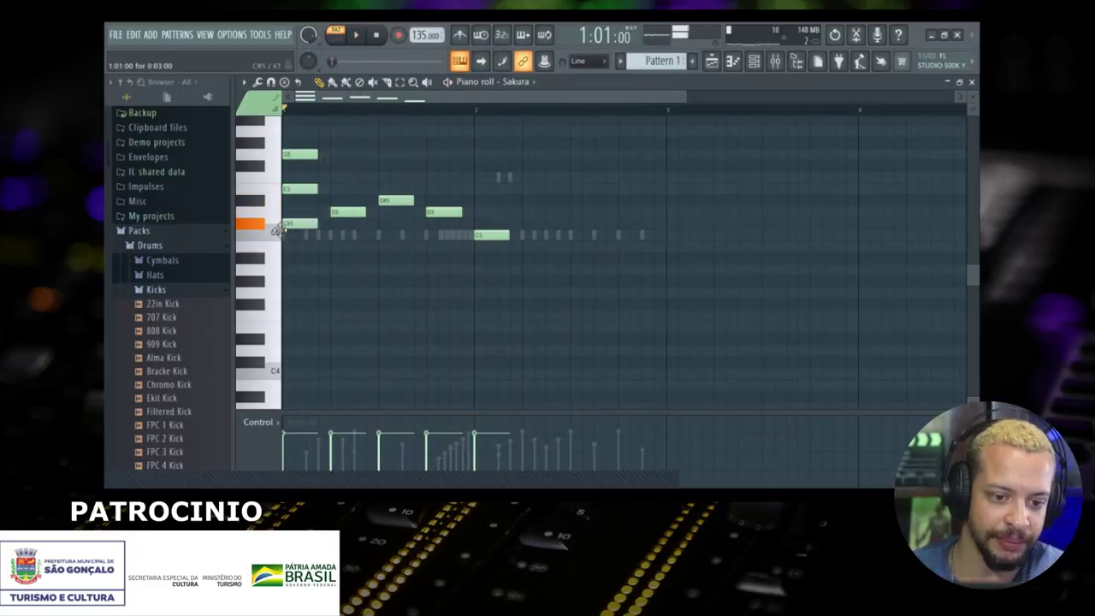
{"action": "mouse_move", "coordinate": [279, 235]}
{"action": "left_mouse_down"}
{"action": "mouse_move", "coordinate": [278, 244]}
{"action": "mouse_move", "coordinate": [278, 151]}
{"action": "mouse_move", "coordinate": [286, 176]}
{"action": "left_mouse_up"}
{"action": "right_click", "coordinate": [297, 170]}
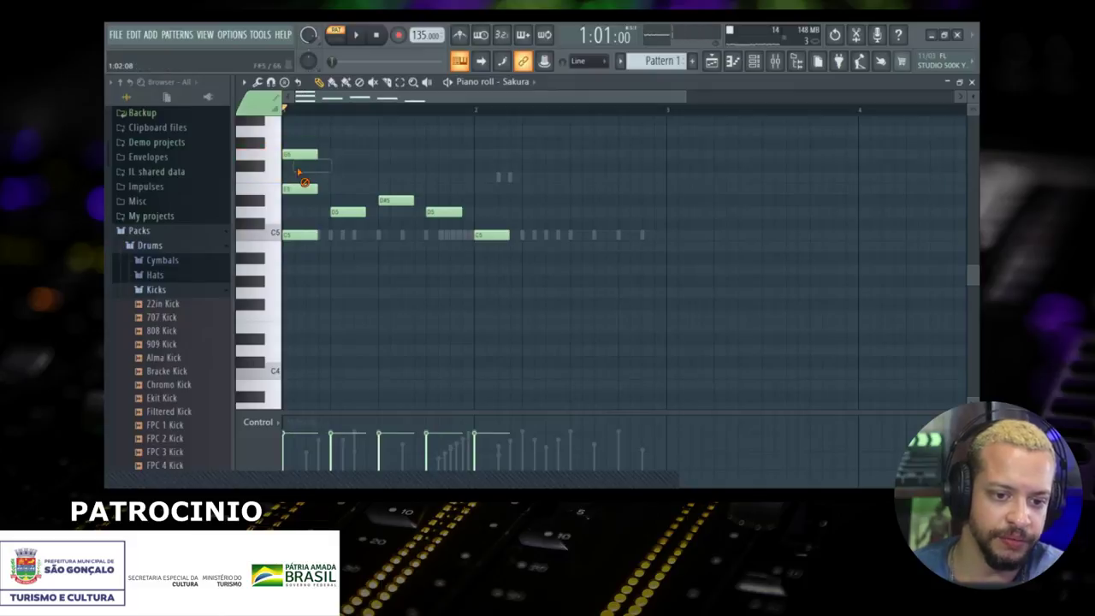
{"action": "key", "text": "space"}
{"action": "key", "text": "space"}
Step: Delete the four melody notes that follow the opening chord
{"action": "left_click_drag", "start_coordinate": [342, 195], "coordinate": [417, 253]}
{"action": "right_click", "coordinate": [417, 253]}
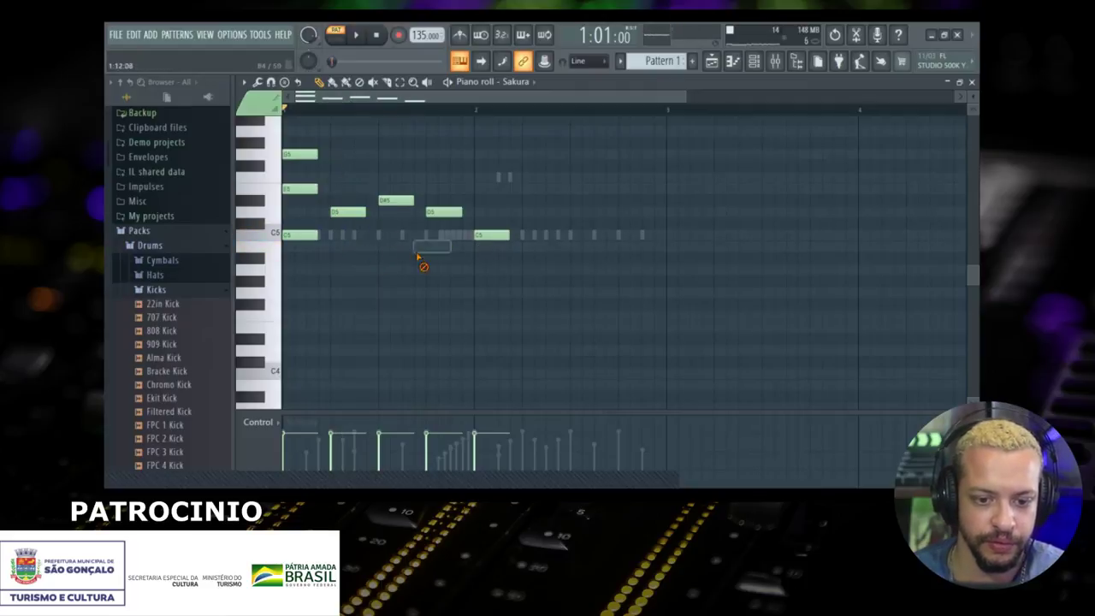
{"action": "left_click_drag", "start_coordinate": [539, 150], "coordinate": [355, 280]}
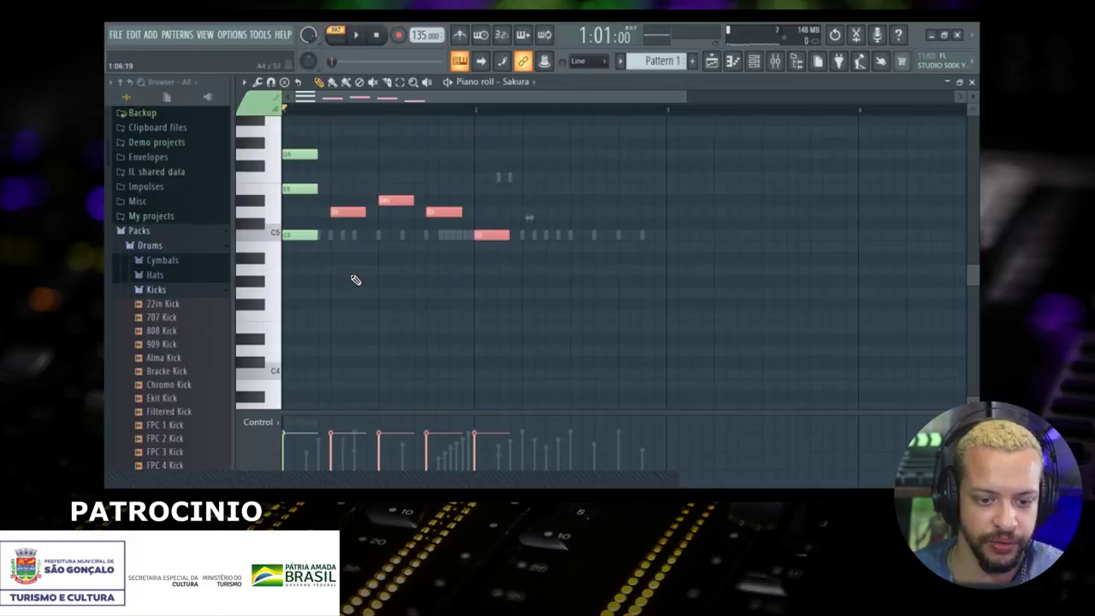
{"action": "key", "text": "Delete"}
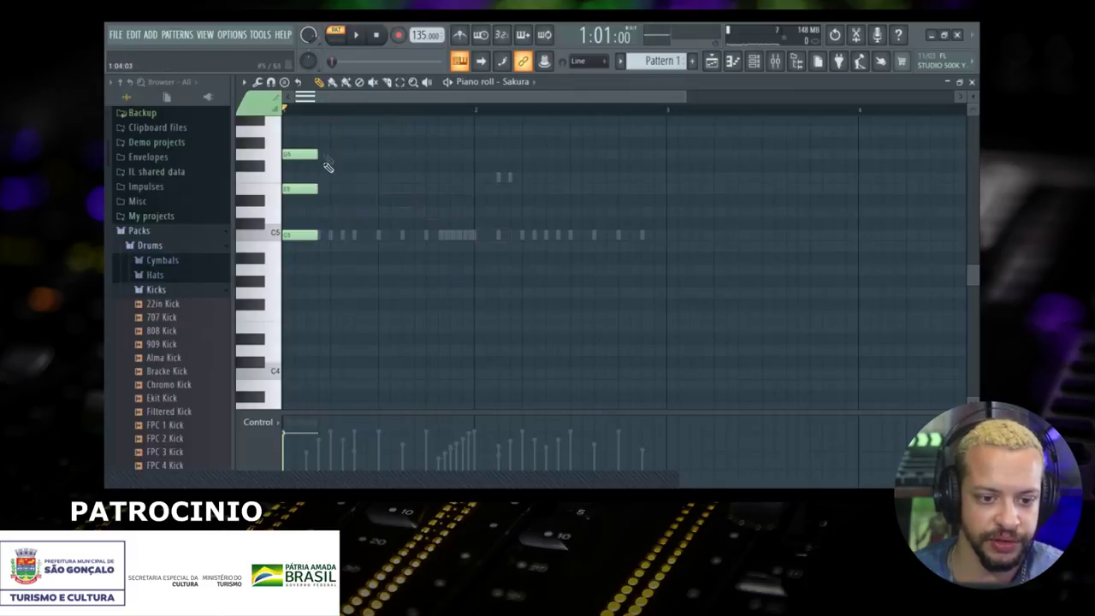
Step: Lengthen the three chord notes C5, E5 and G5 to fill the whole first bar and play the chord
{"action": "left_click_drag", "start_coordinate": [321, 127], "coordinate": [467, 189]}
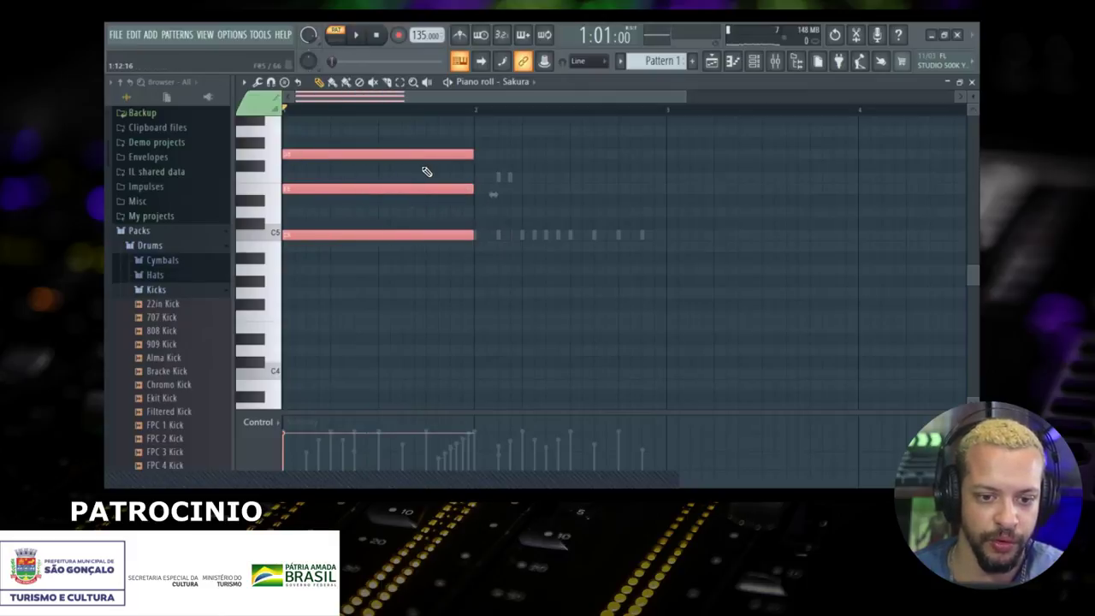
{"action": "key", "text": "space"}
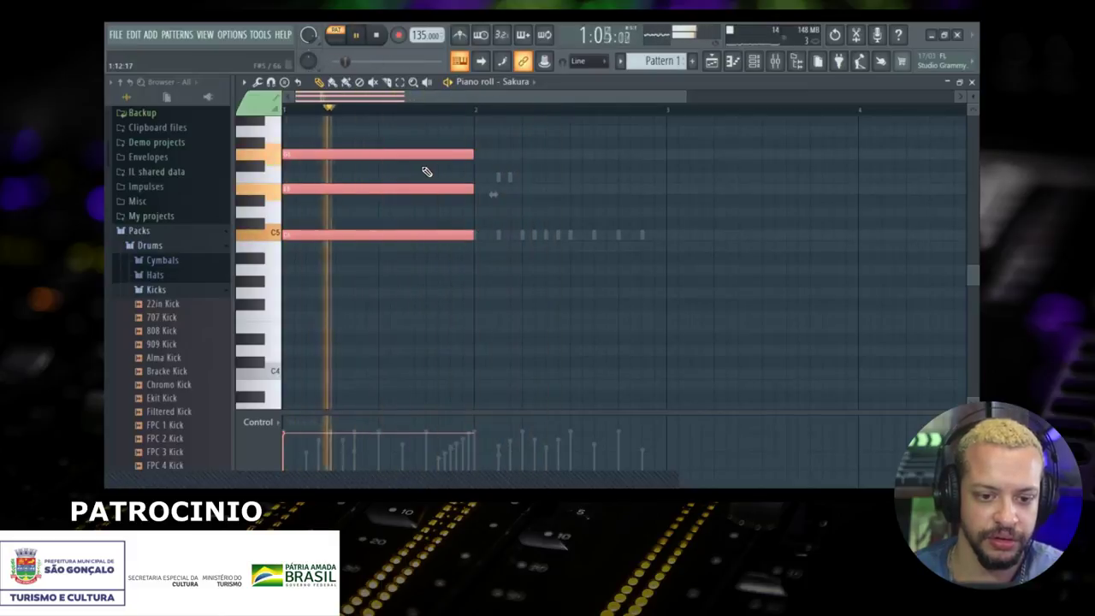
{"action": "key", "text": "space"}
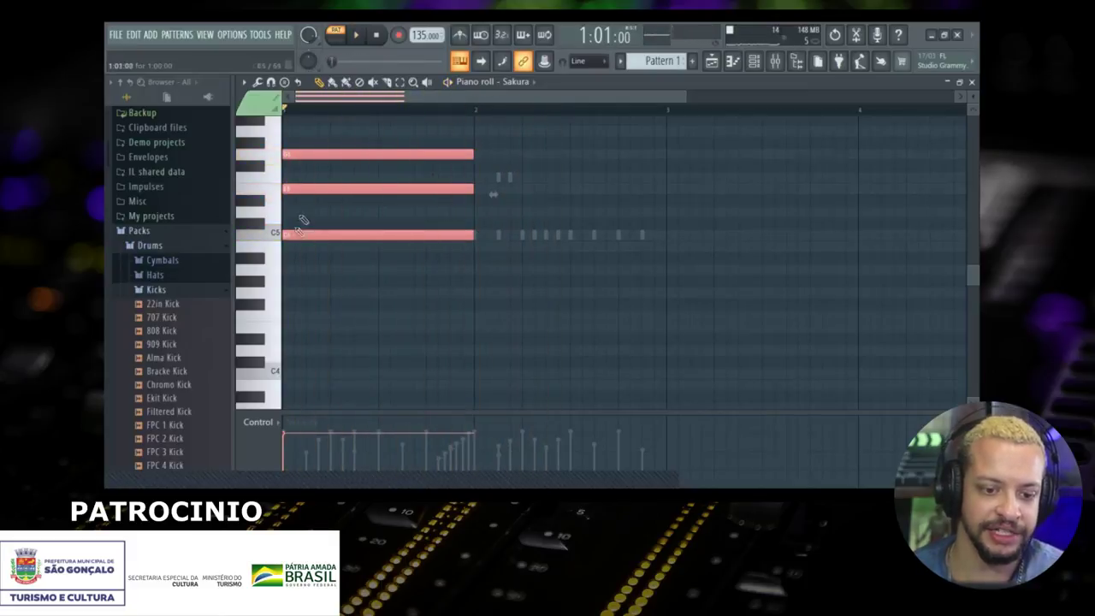
Step: Deselect the chord and raise its lowest note from C5 to C#5
{"action": "right_click", "coordinate": [316, 258]}
{"action": "left_click_drag", "start_coordinate": [307, 236], "coordinate": [299, 213]}
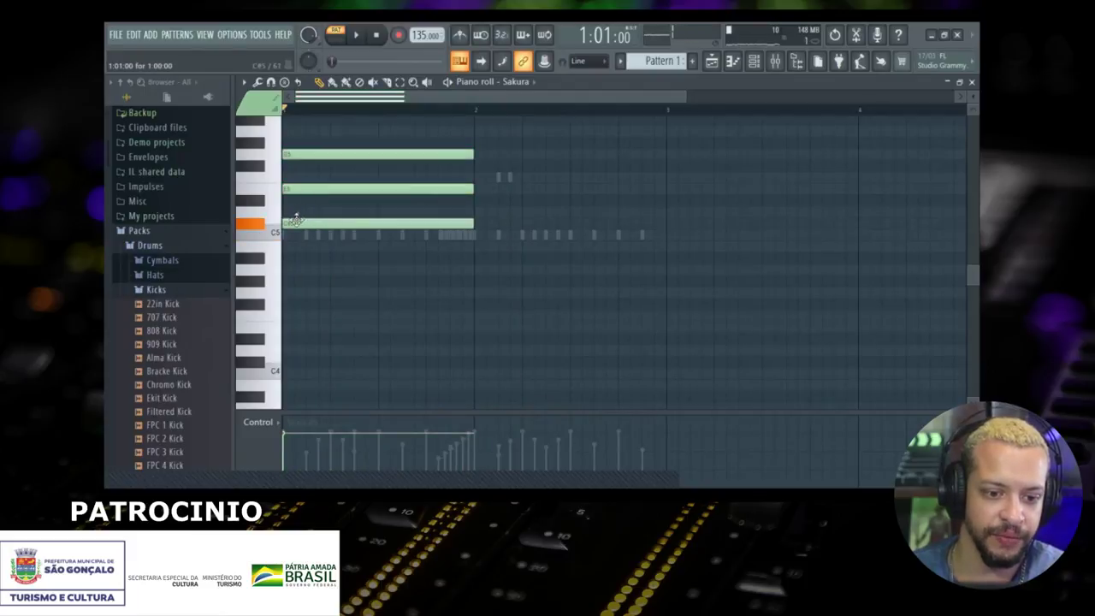
{"action": "left_click_drag", "start_coordinate": [295, 223], "coordinate": [295, 222]}
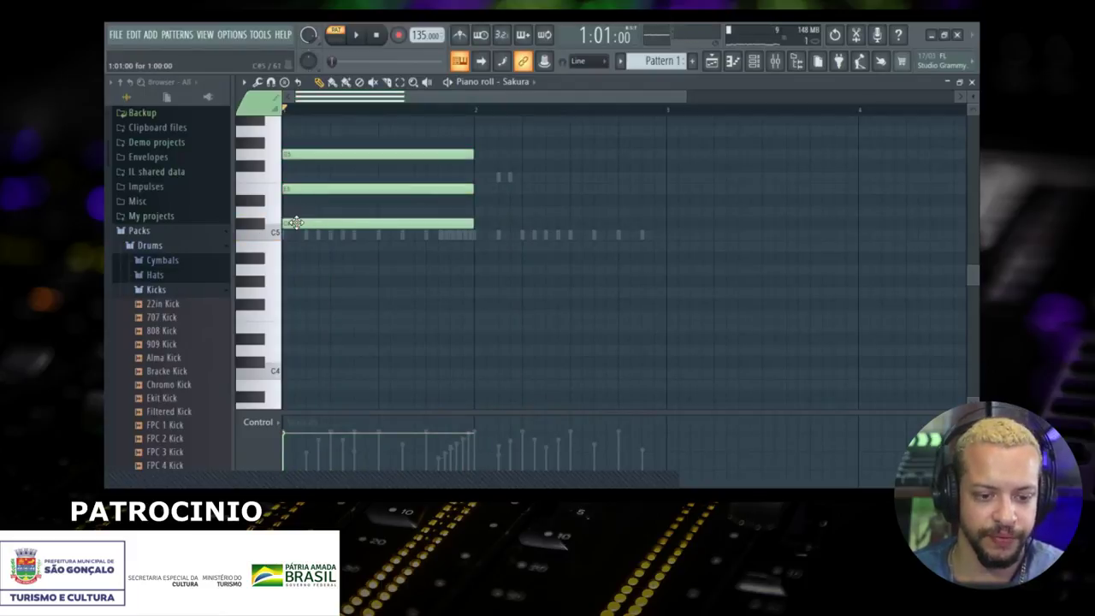
Step: Play the bar 1 chord, raise its lowest note from C#5 to D5, and play it again
{"action": "key", "text": "space"}
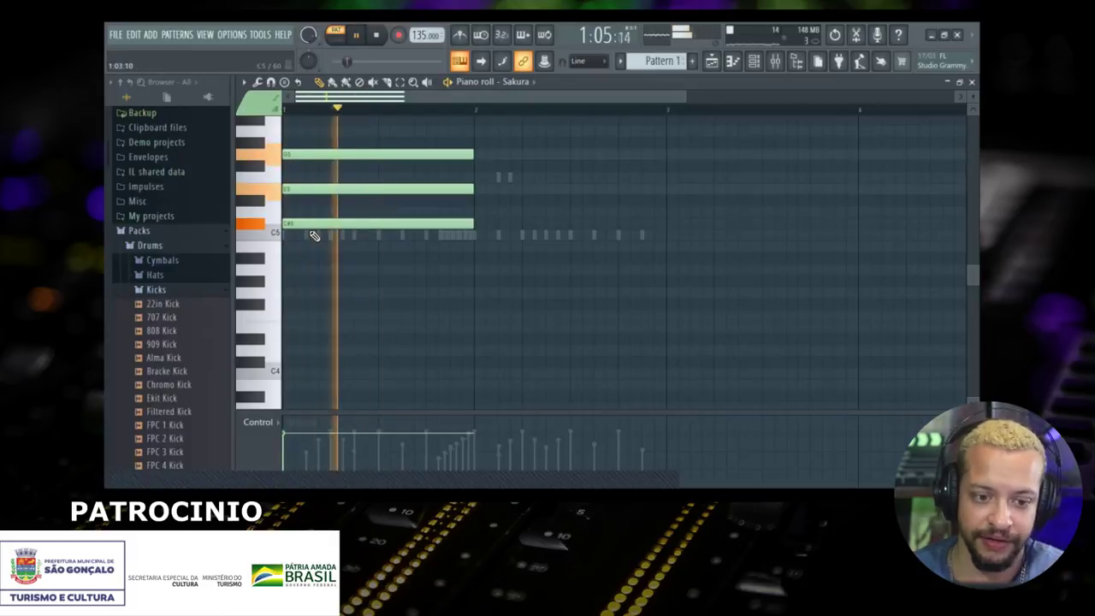
{"action": "key", "text": "space"}
{"action": "left_click_drag", "start_coordinate": [315, 223], "coordinate": [314, 213]}
{"action": "key", "text": "space"}
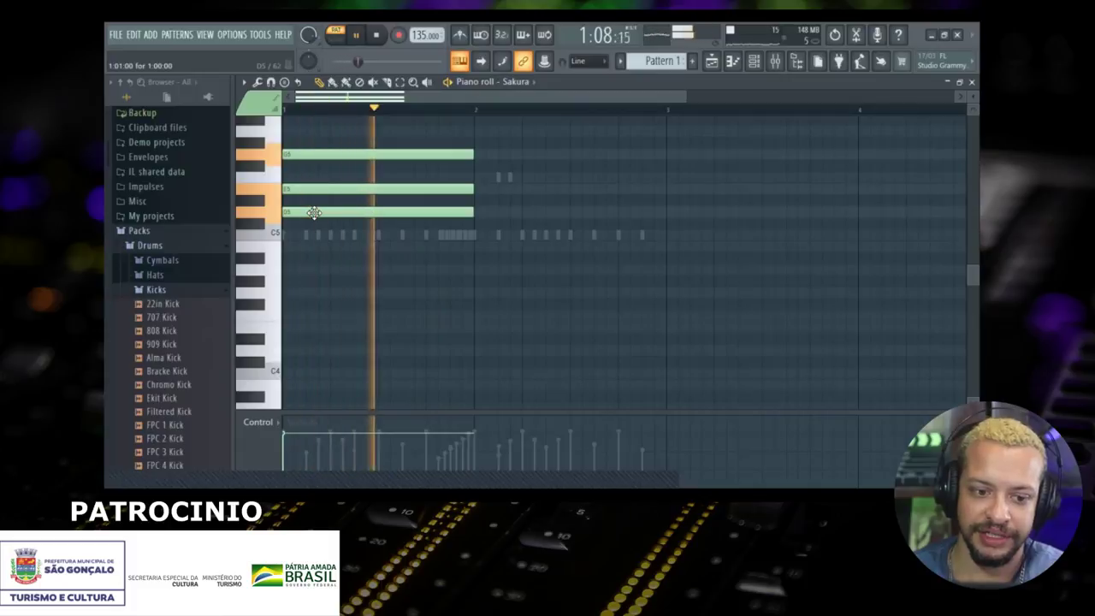
{"action": "key", "text": "space"}
{"action": "key", "text": "space"}
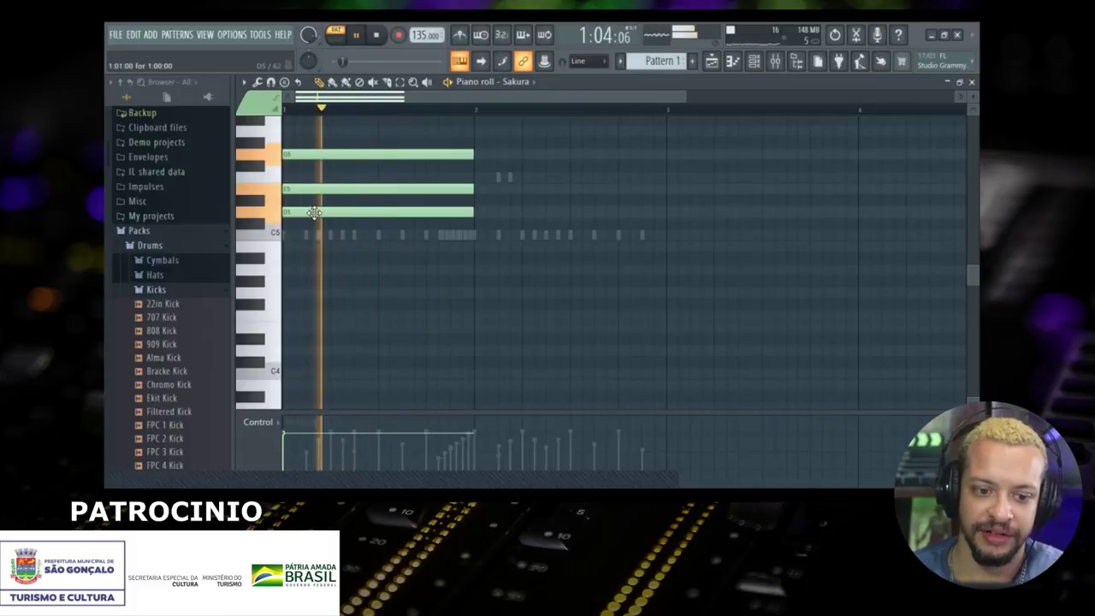
Step: Stop playback, return the chord's lowest note to C5, and sound C5, E5 and G5 one by one
{"action": "key", "text": "space"}
{"action": "left_click_drag", "start_coordinate": [314, 213], "coordinate": [307, 235]}
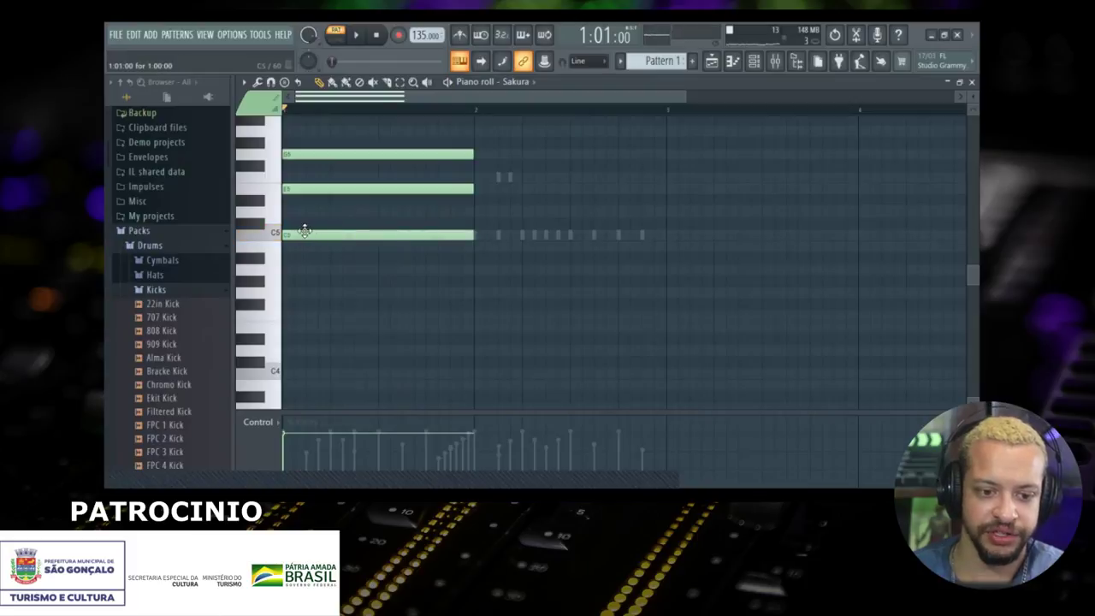
{"action": "left_click", "coordinate": [301, 234]}
{"action": "left_click", "coordinate": [304, 188]}
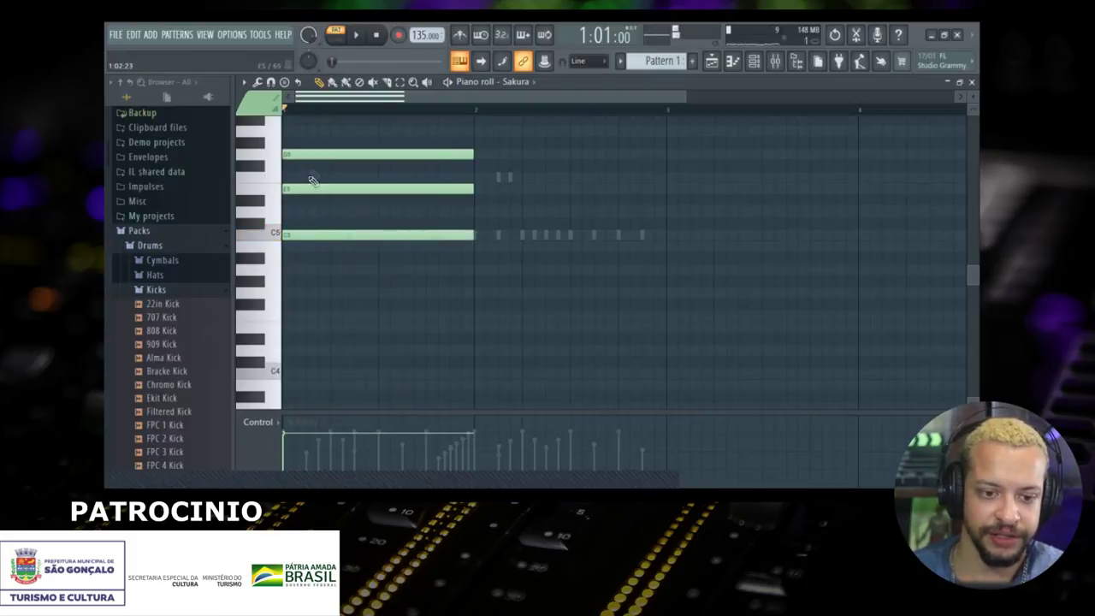
{"action": "left_click", "coordinate": [316, 156]}
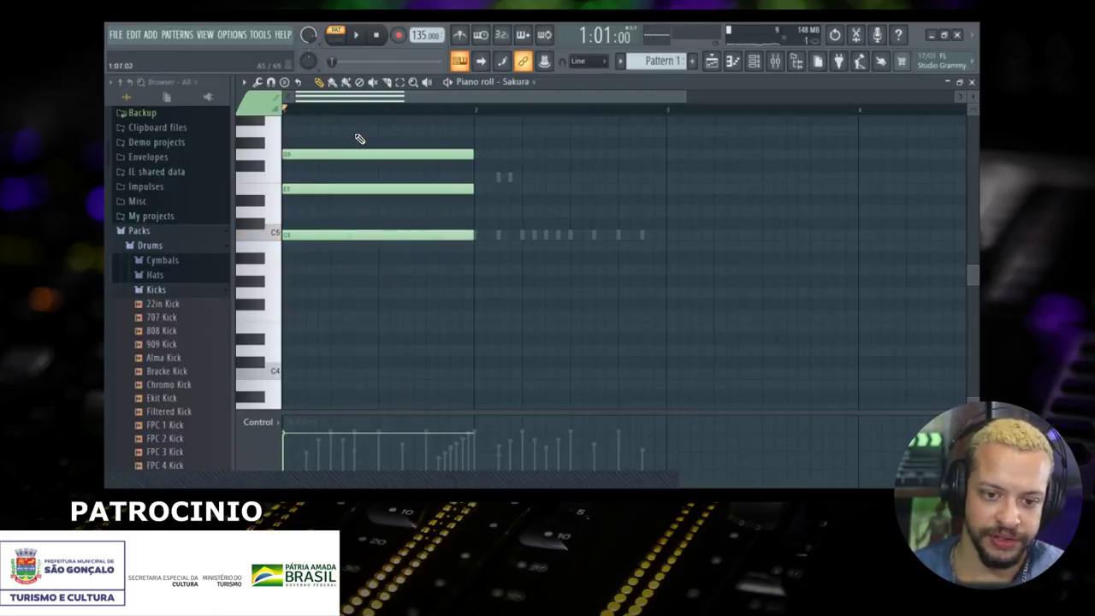
Step: Browse the chord stamps, stamp a Major chord on C5 across bar 2, and delete it
{"action": "scroll", "coordinate": [359, 139], "scroll_direction": "down", "scroll_amount": 2}
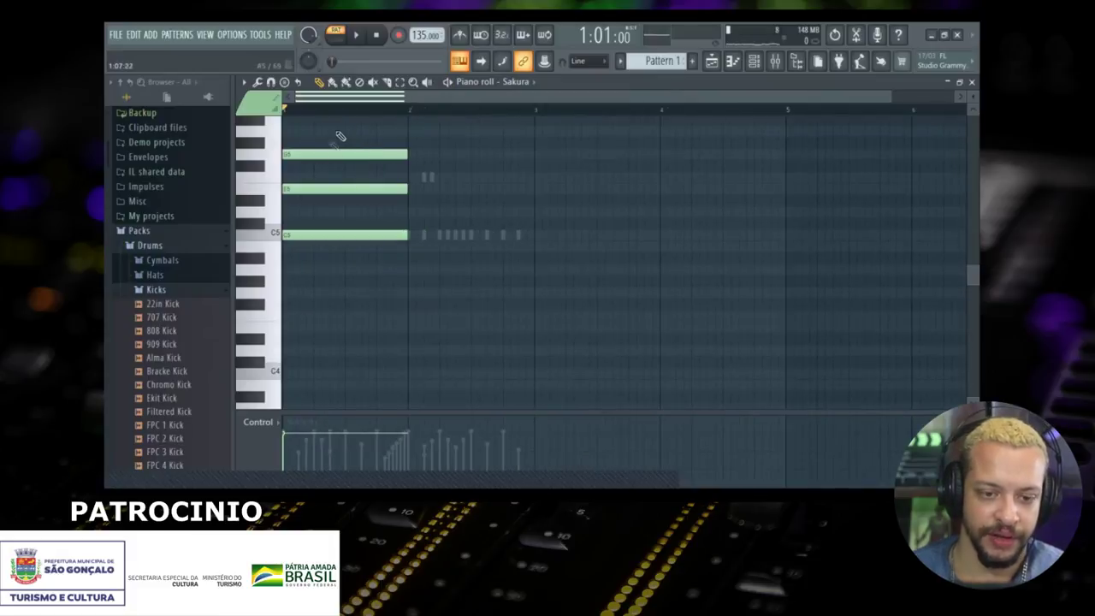
{"action": "left_click", "coordinate": [284, 82]}
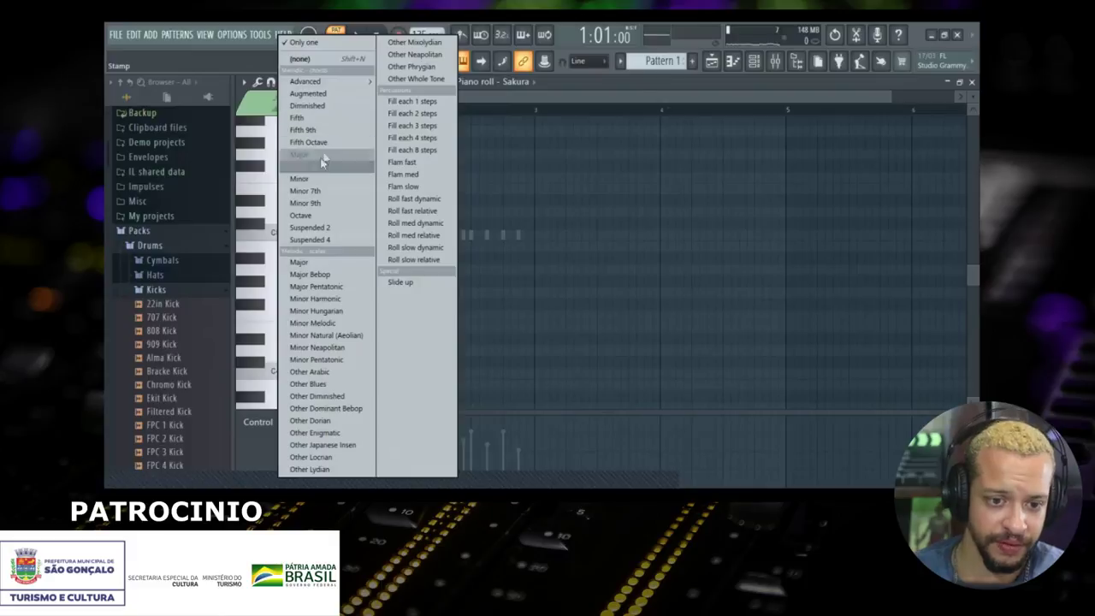
{"action": "left_click", "coordinate": [578, 76]}
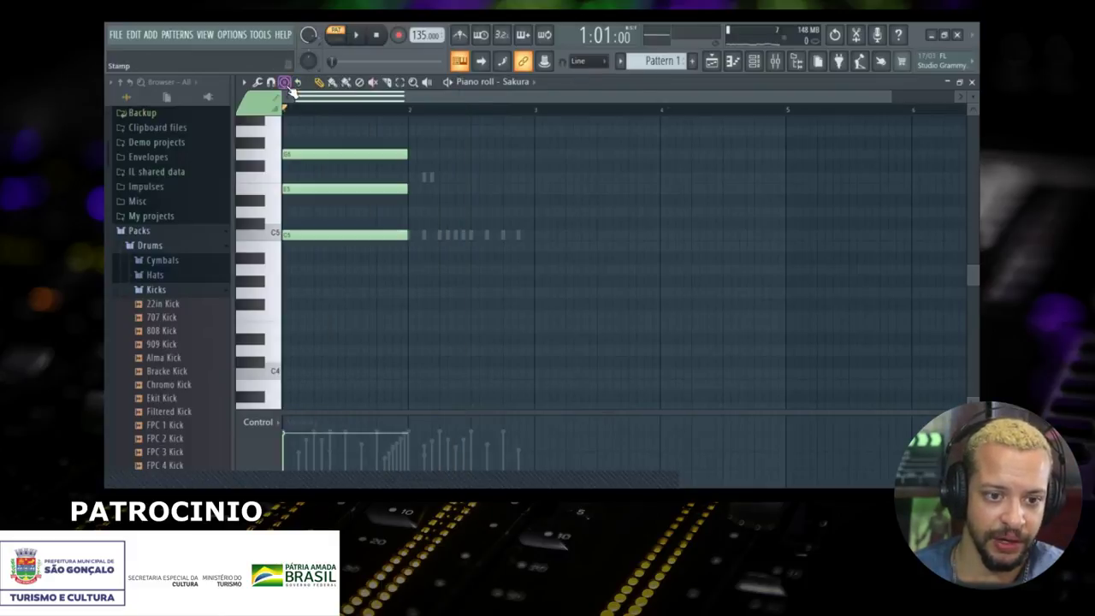
{"action": "left_click", "coordinate": [285, 83]}
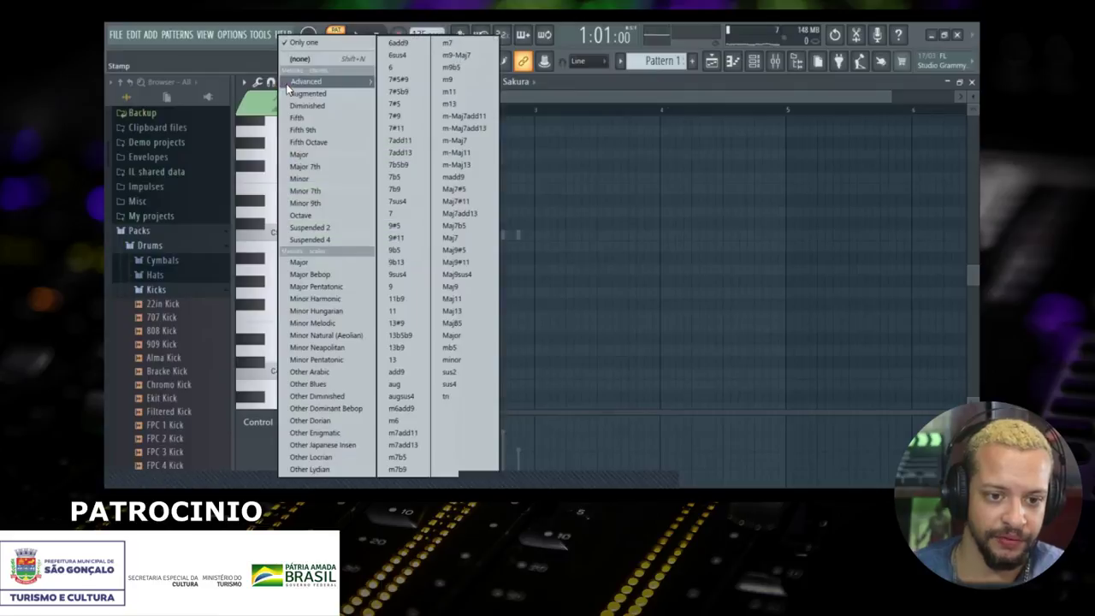
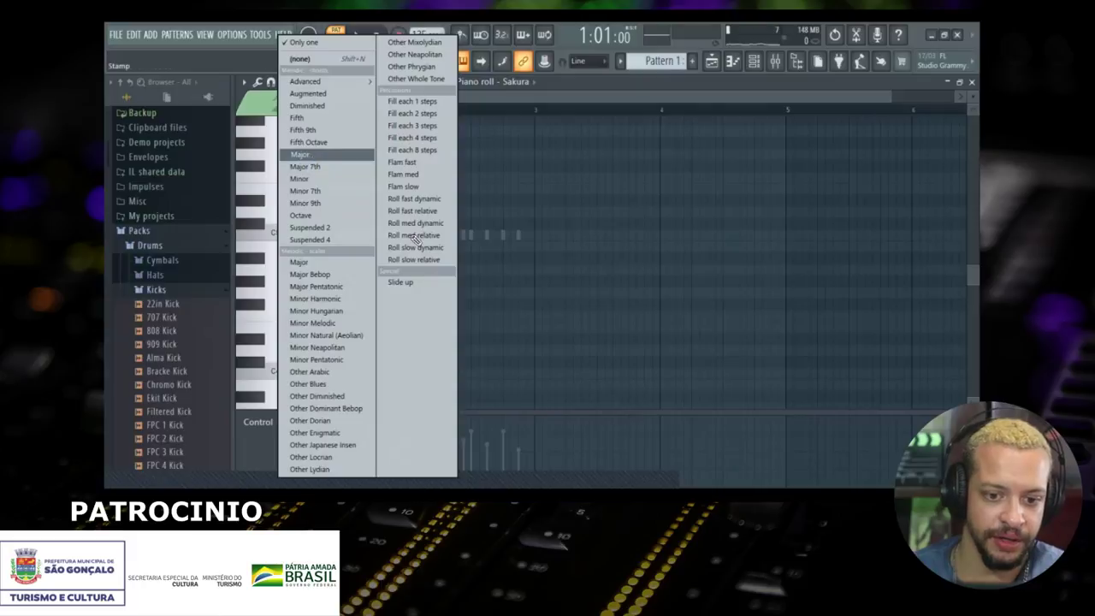
{"action": "left_click", "coordinate": [311, 155]}
{"action": "left_click", "coordinate": [416, 235]}
{"action": "left_click_drag", "start_coordinate": [433, 234], "coordinate": [425, 234]}
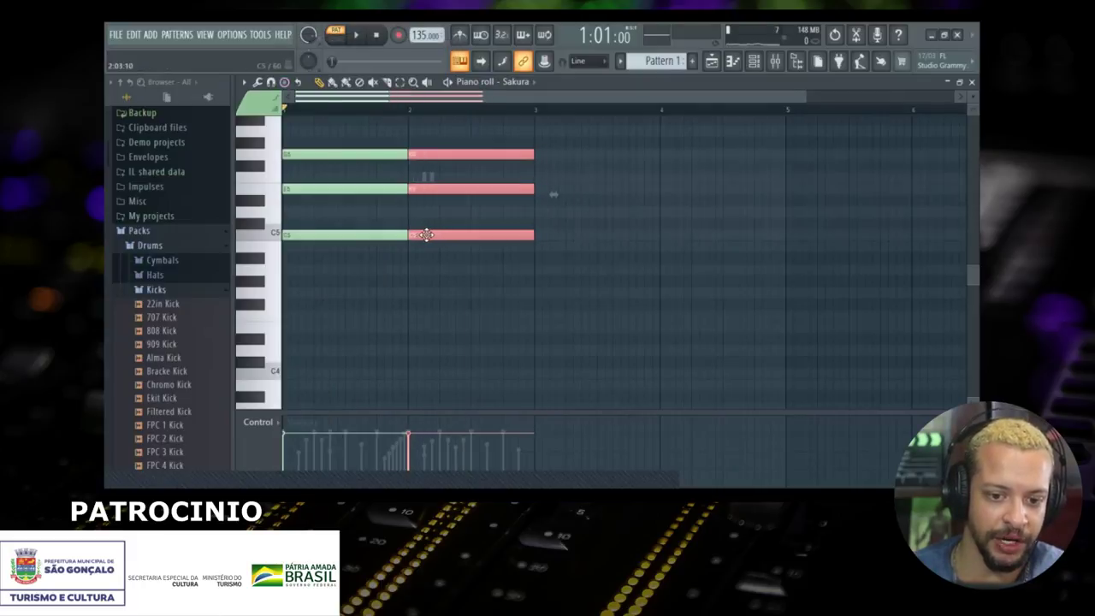
{"action": "right_click", "coordinate": [425, 234]}
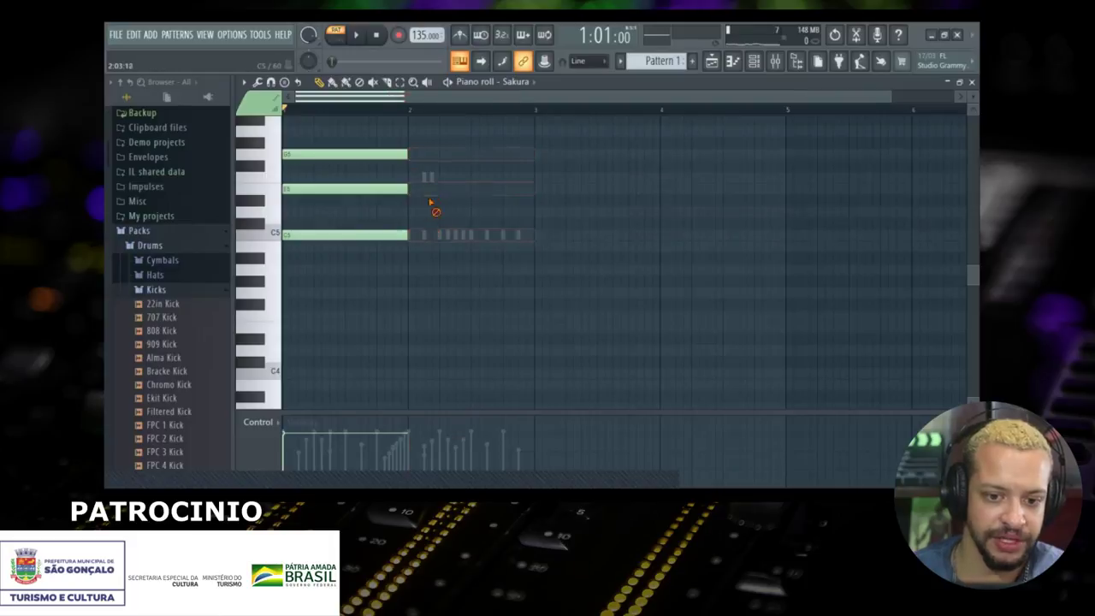
Step: Stamp a Minor chord on C5 across bar 2, deselect it, and play the pattern
{"action": "left_click", "coordinate": [284, 81]}
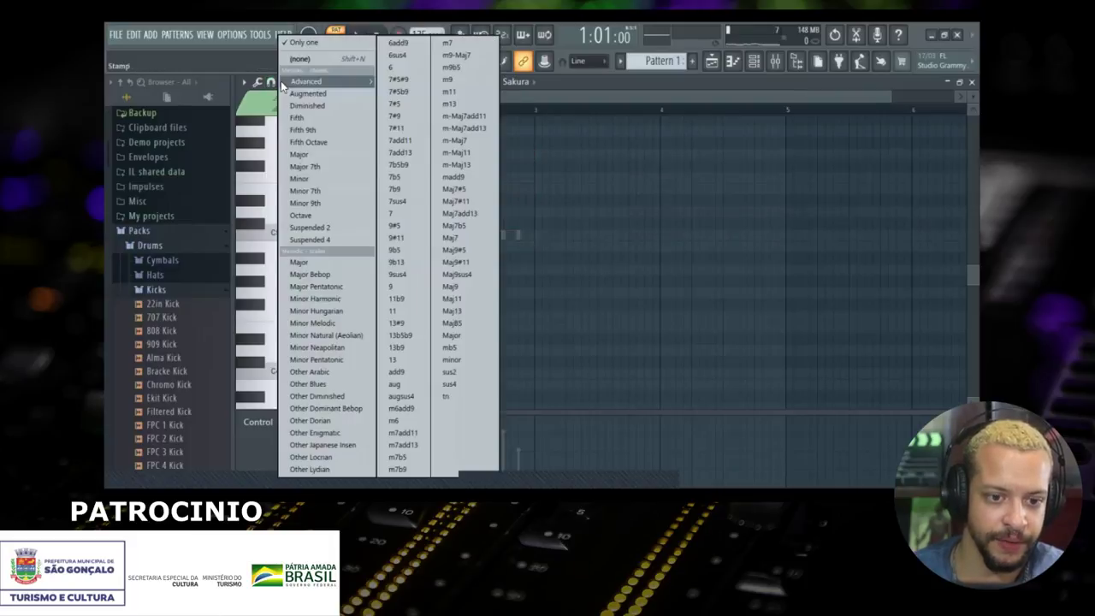
{"action": "left_click", "coordinate": [335, 178]}
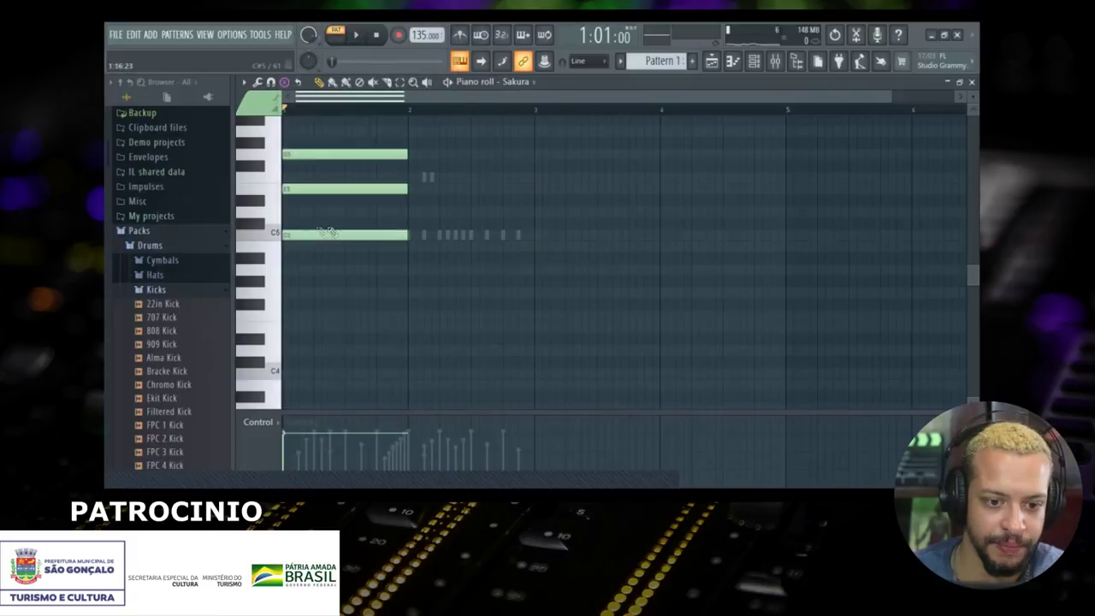
{"action": "left_click", "coordinate": [411, 236]}
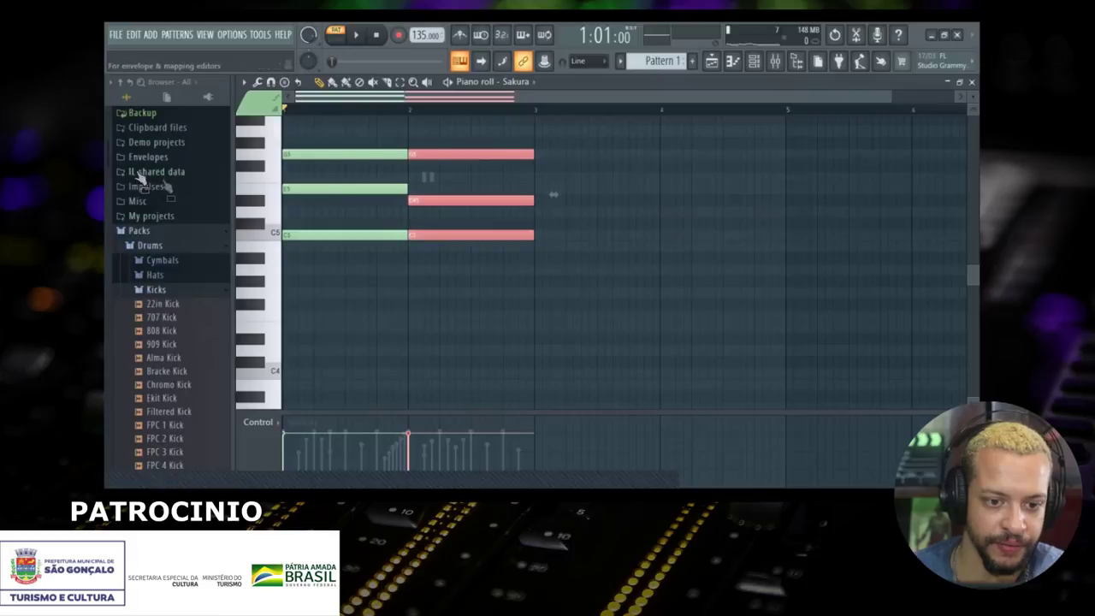
{"action": "left_click", "coordinate": [256, 201]}
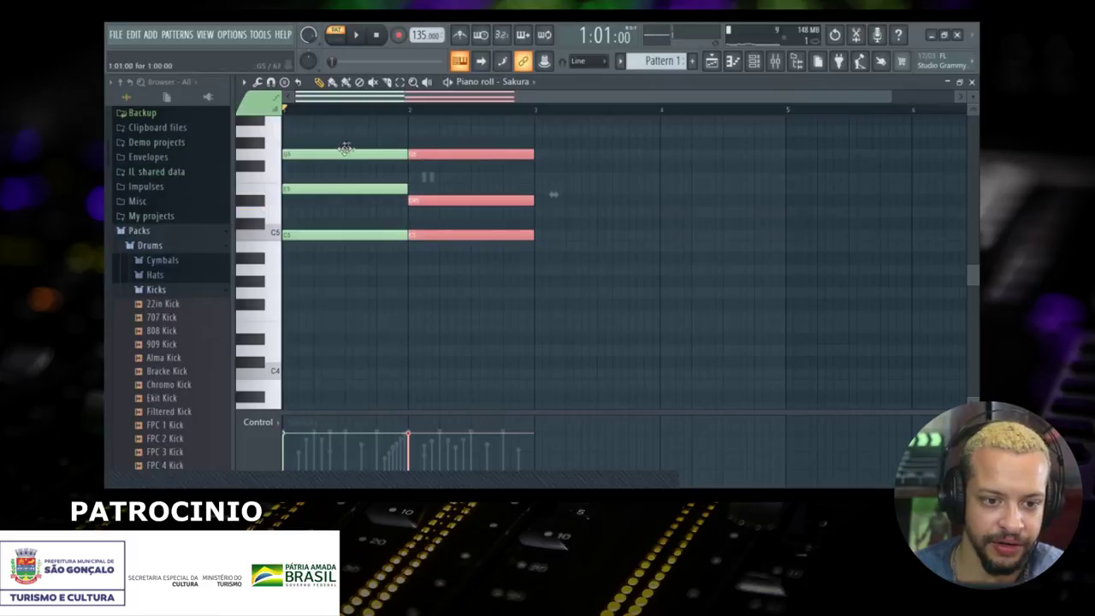
{"action": "left_click", "coordinate": [426, 165]}
{"action": "right_click", "coordinate": [434, 157]}
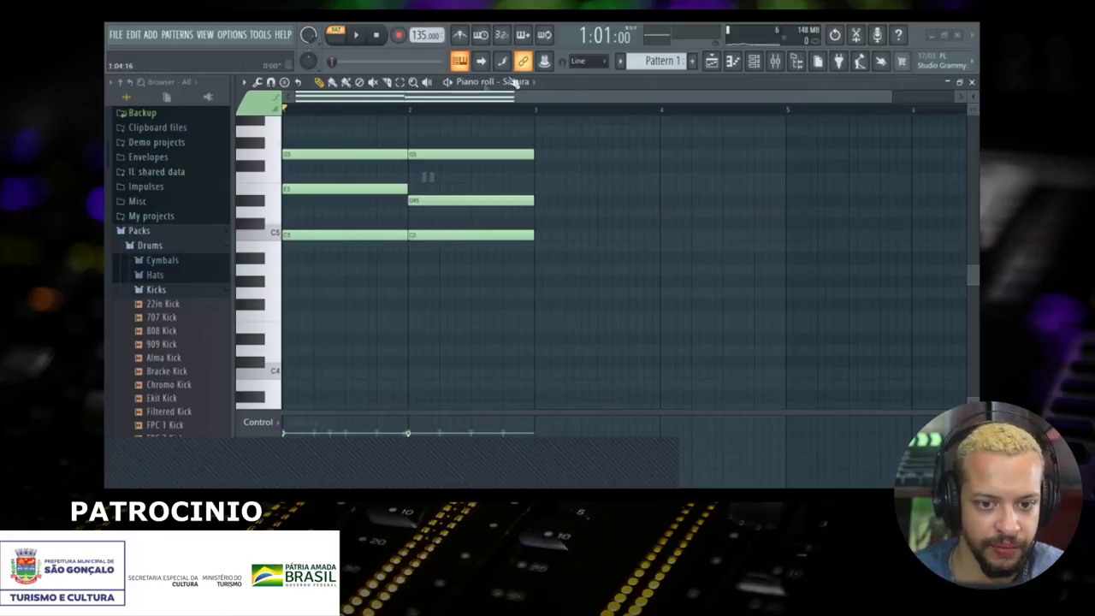
{"action": "key", "text": "space"}
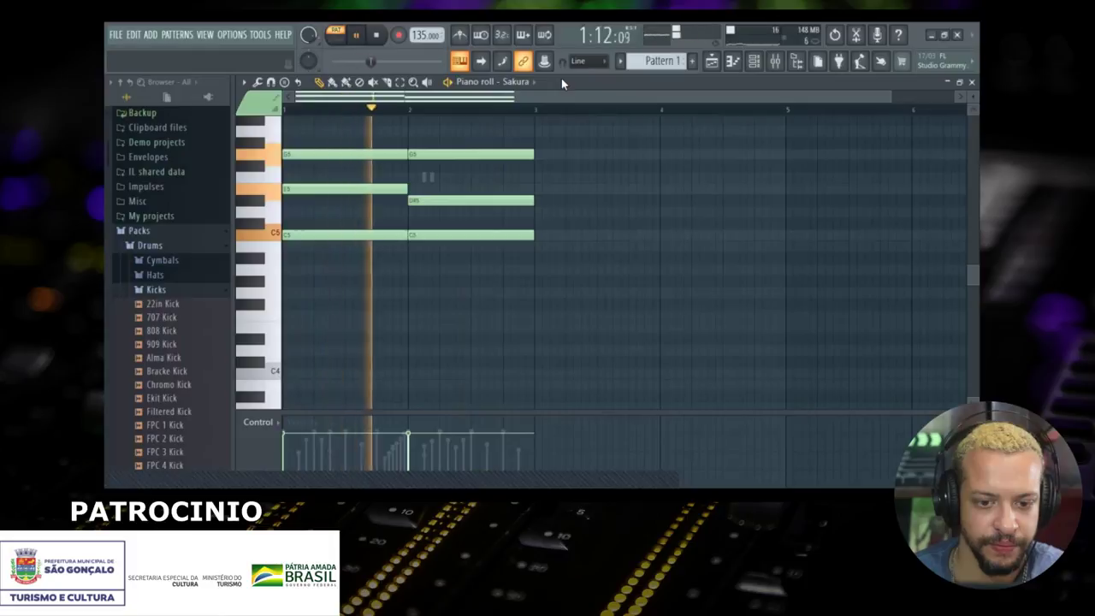
{"action": "key", "text": "space"}
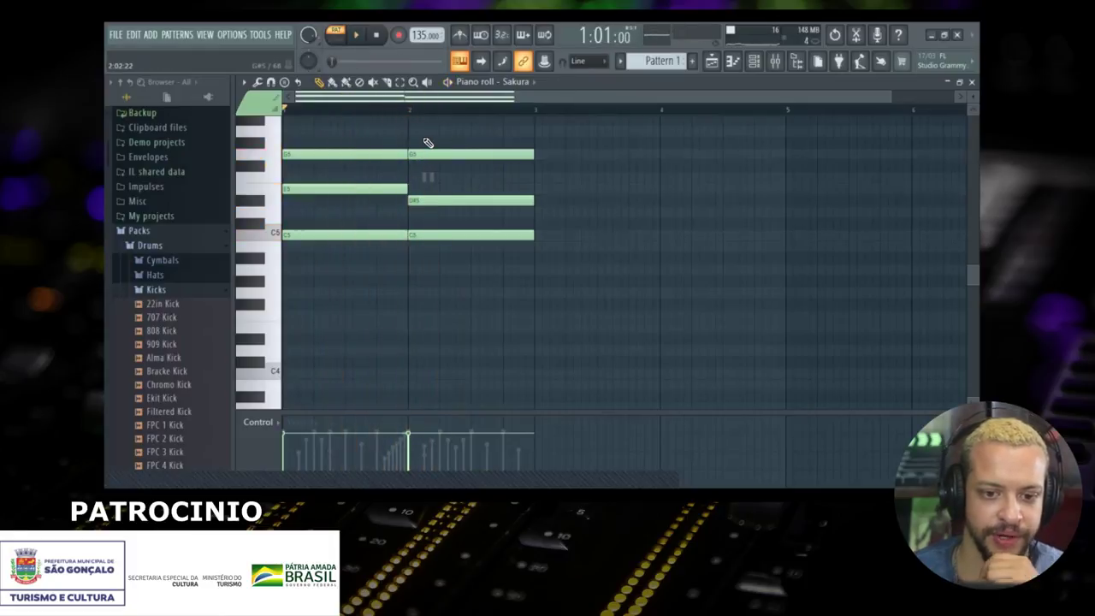
Step: Delete all six chord notes in bars 1 and 2
{"action": "right_click", "coordinate": [427, 154]}
{"action": "right_click", "coordinate": [428, 200]}
{"action": "right_click", "coordinate": [432, 233]}
{"action": "right_click", "coordinate": [396, 153]}
{"action": "right_click", "coordinate": [390, 188]}
{"action": "right_click", "coordinate": [376, 234]}
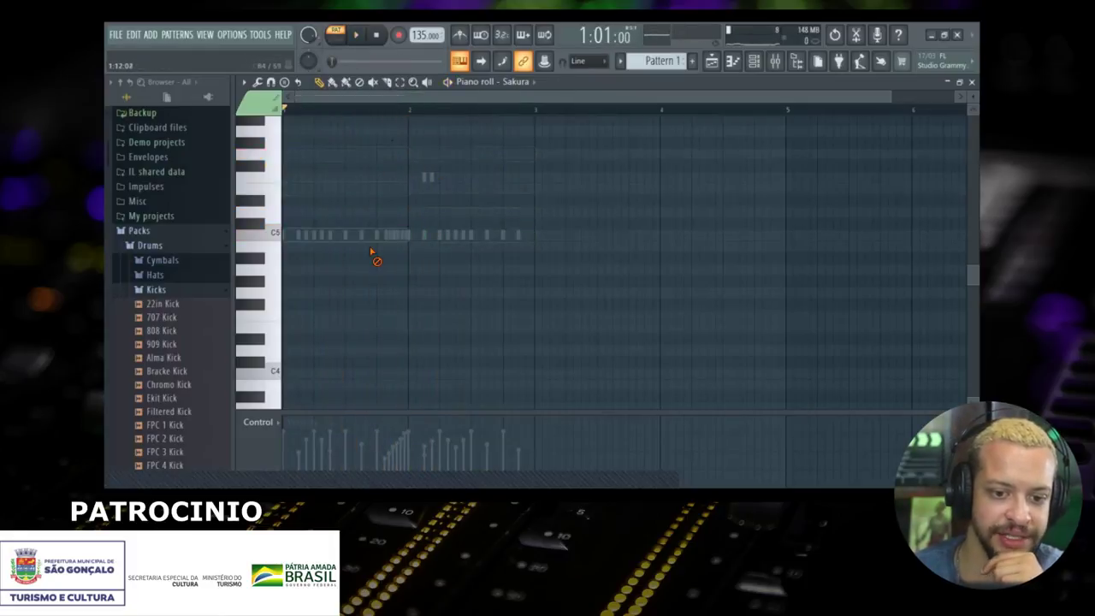
Step: Stamp a Major 7th chord on C5 across bar 1 and play it
{"action": "left_click", "coordinate": [285, 83]}
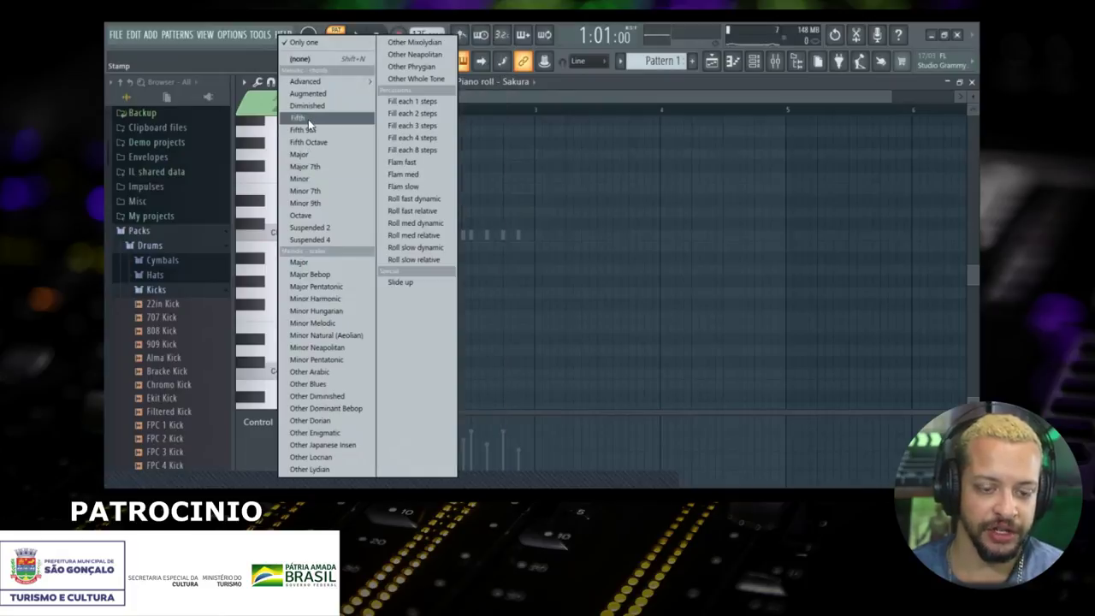
{"action": "left_click", "coordinate": [313, 166]}
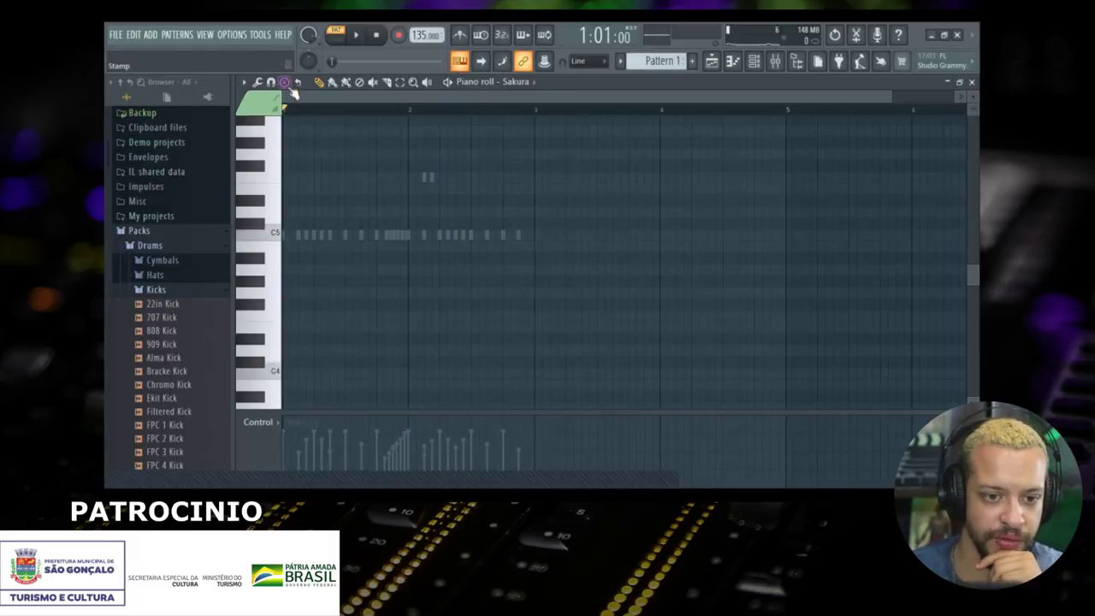
{"action": "left_click", "coordinate": [287, 83]}
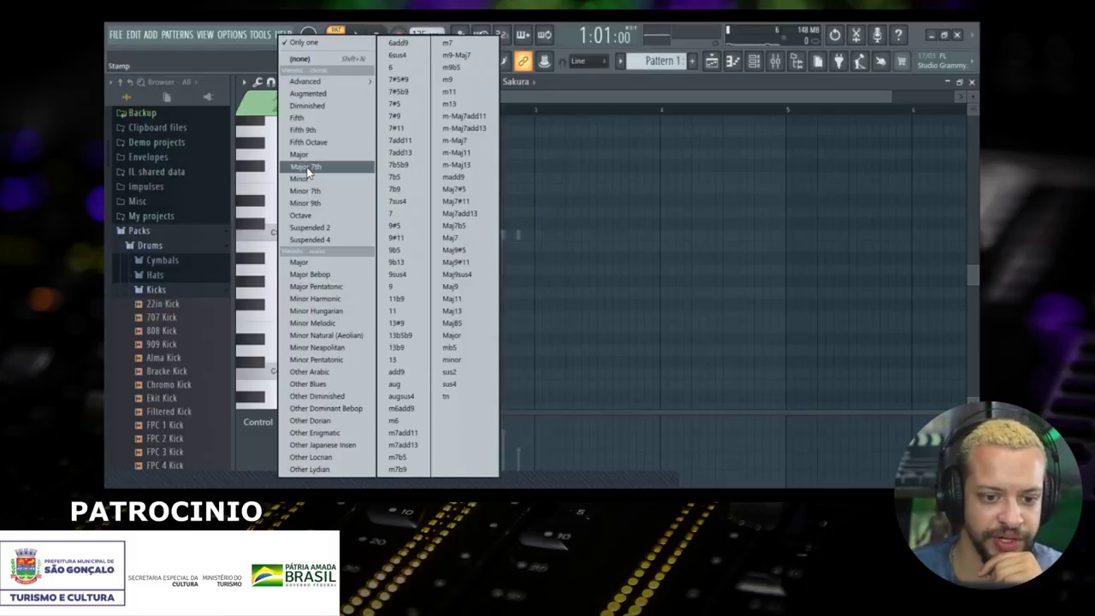
{"action": "left_click", "coordinate": [289, 236]}
{"action": "scroll", "coordinate": [334, 220], "scroll_direction": "up", "scroll_amount": 3}
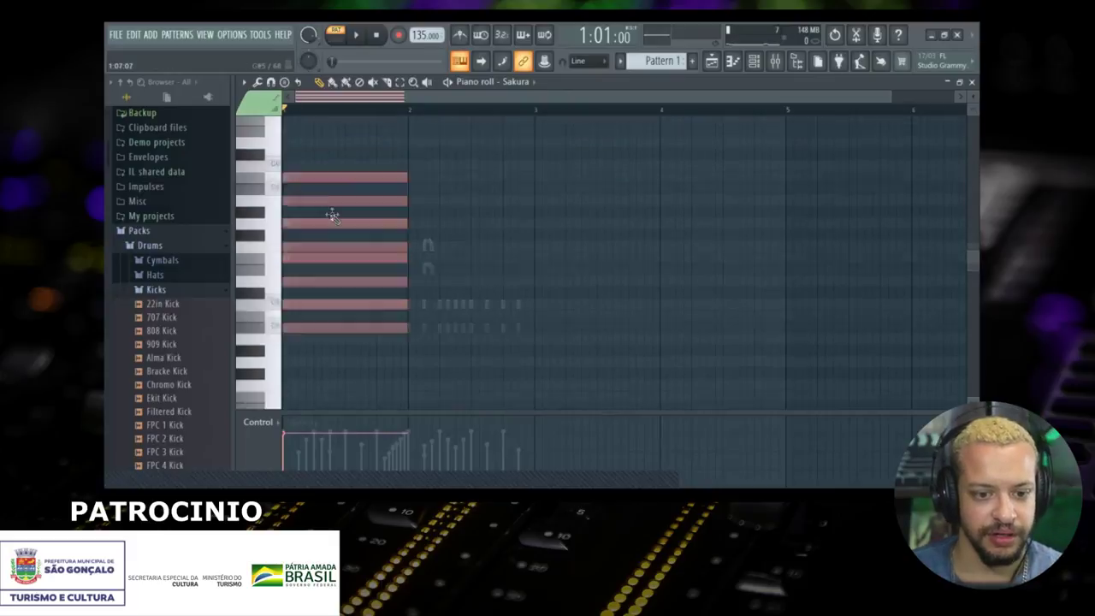
{"action": "scroll", "coordinate": [334, 220], "scroll_direction": "up", "scroll_amount": 1}
{"action": "key", "text": "space"}
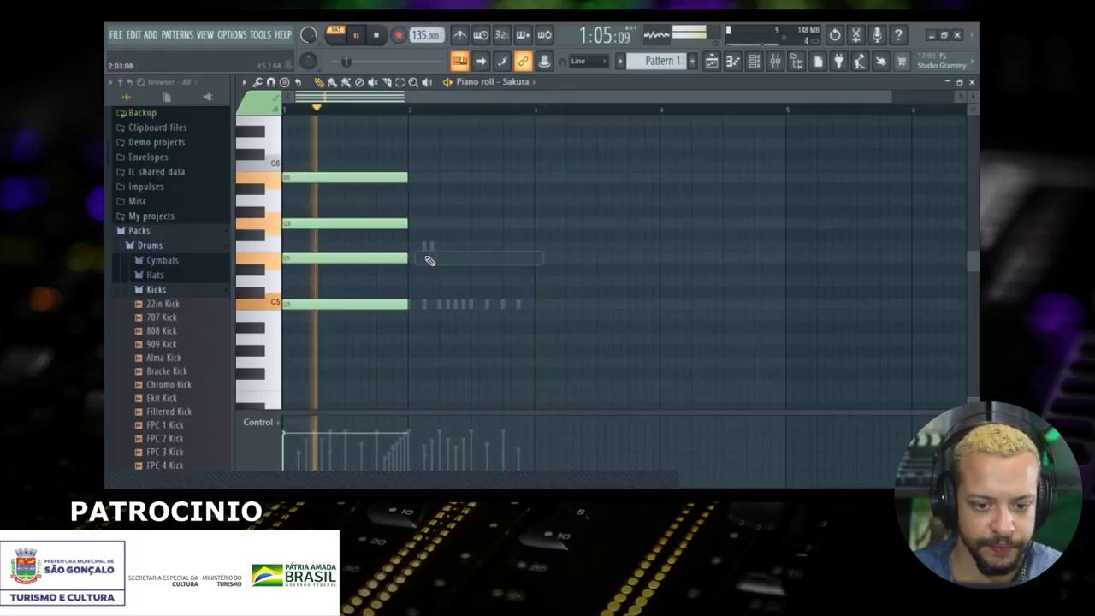
{"action": "key", "text": "space"}
Step: Stamp a Major chord on G5 across bar 2 and play both chords
{"action": "left_click", "coordinate": [285, 83]}
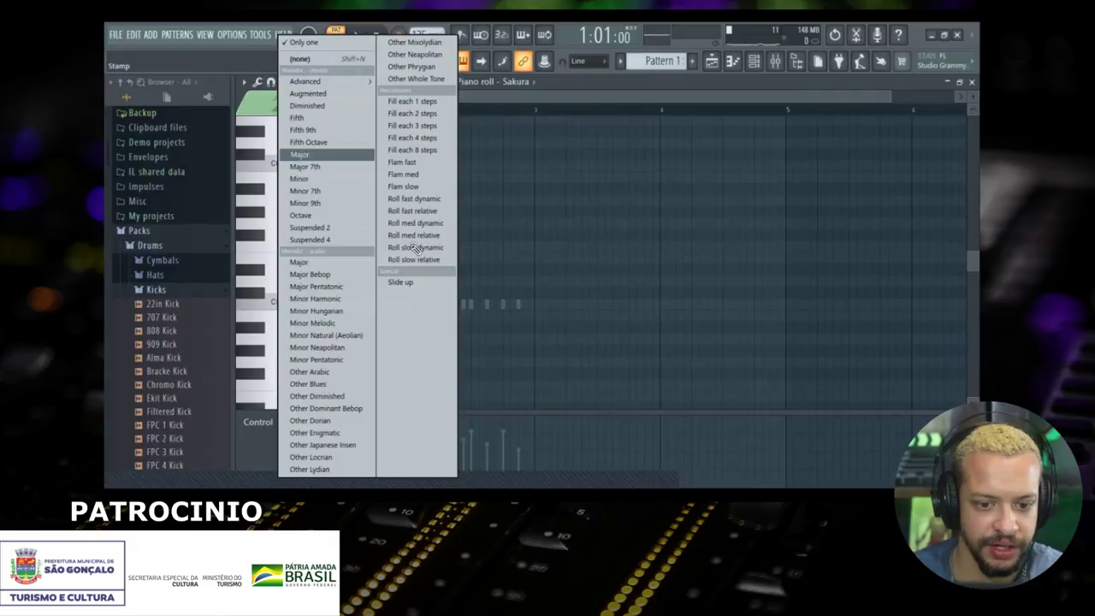
{"action": "key", "text": "Escape"}
{"action": "left_click", "coordinate": [412, 225]}
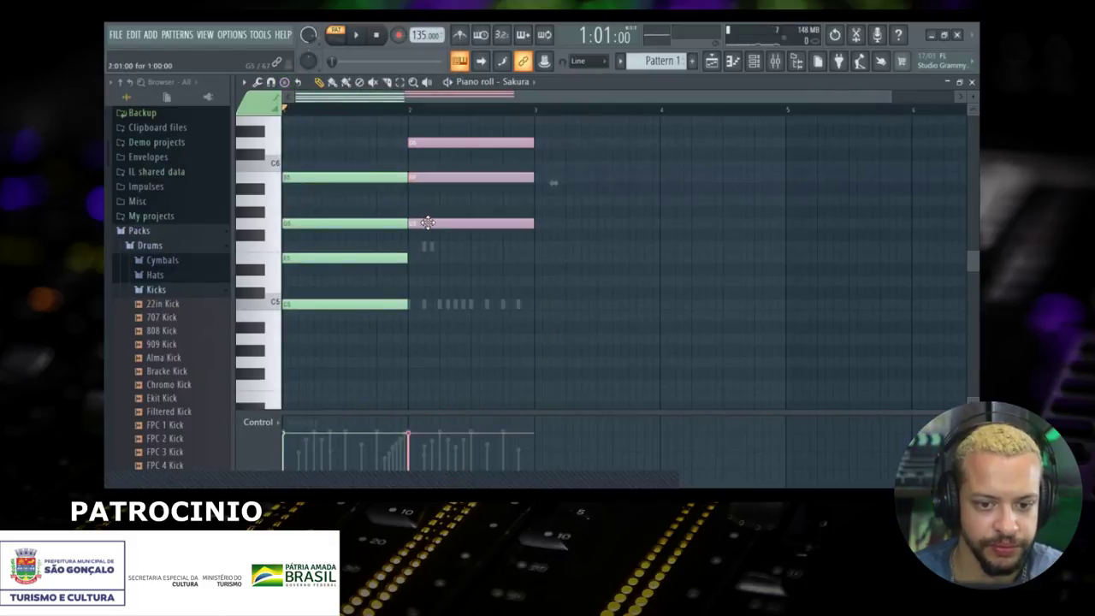
{"action": "key", "text": "space"}
{"action": "scroll", "coordinate": [429, 225], "scroll_direction": "up", "scroll_amount": 2}
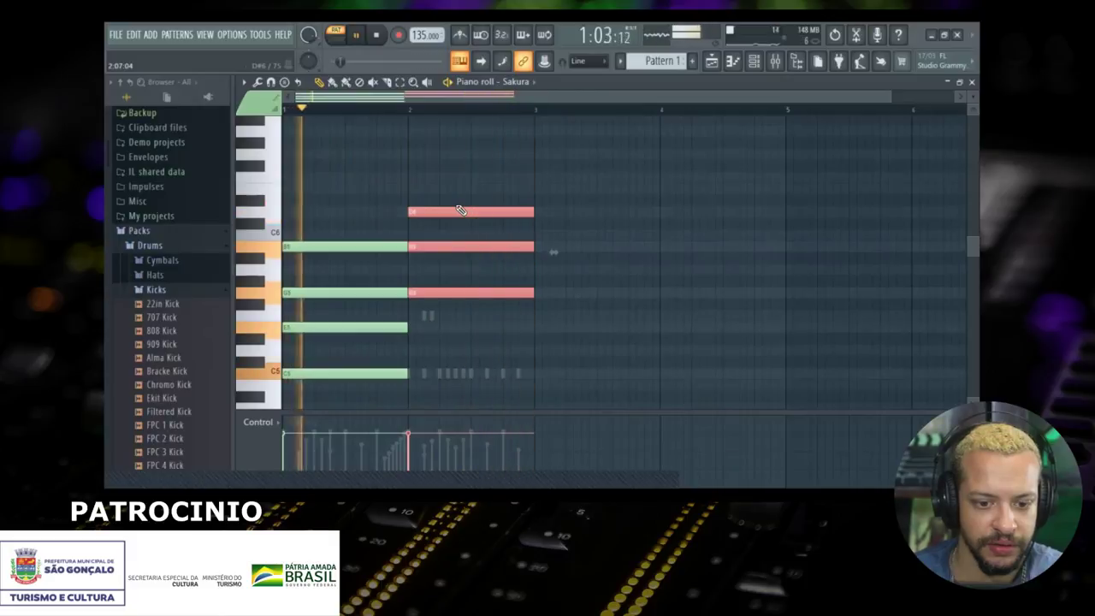
{"action": "scroll", "coordinate": [460, 210], "scroll_direction": "down", "scroll_amount": 2}
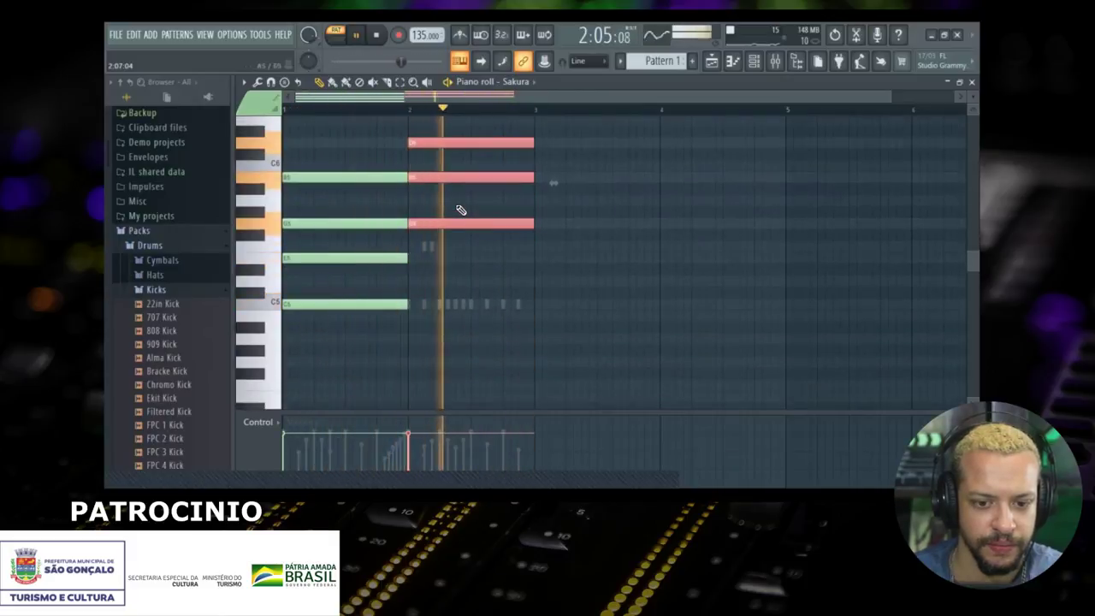
{"action": "key", "text": "space"}
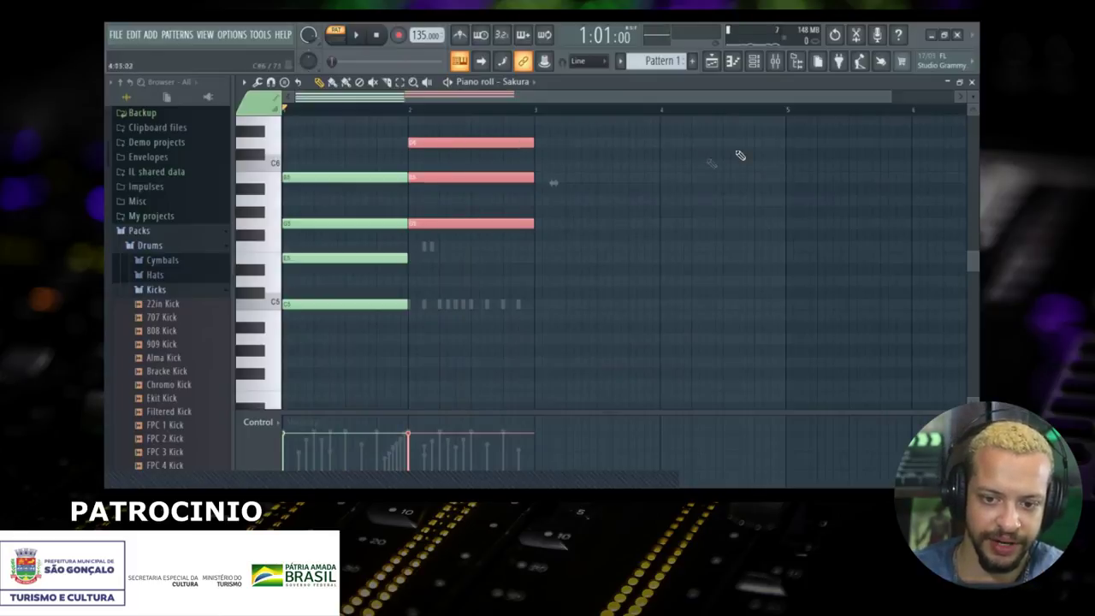
Step: Clear both stamped chords, bring back the four-note melody D5, D#5, D5, C5, and play it
{"action": "right_click", "coordinate": [543, 132]}
{"action": "right_click", "coordinate": [352, 303]}
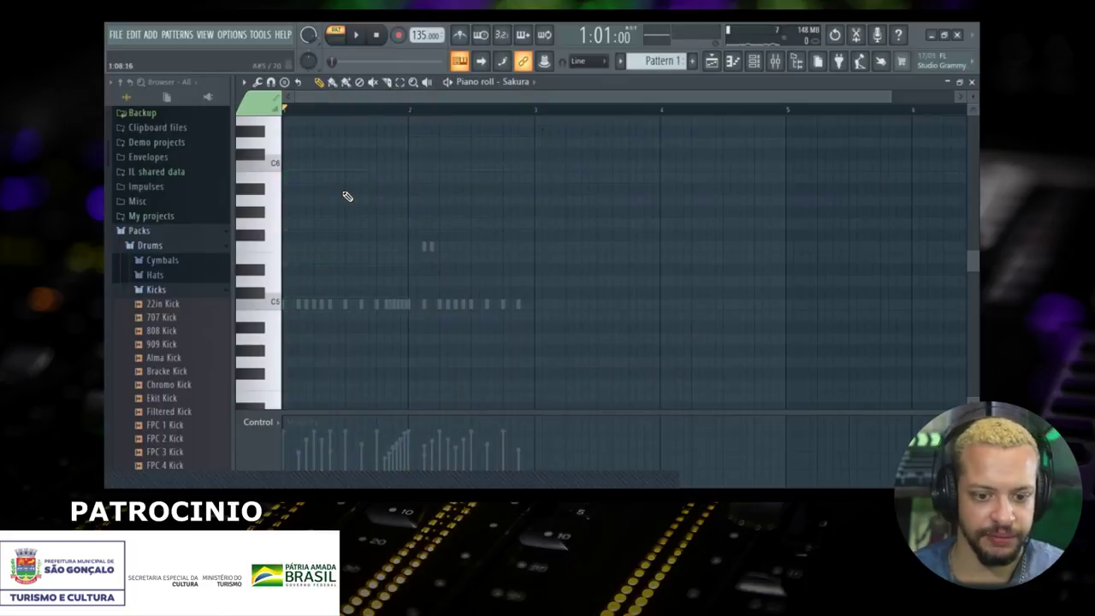
{"action": "key", "text": "ctrl+z"}
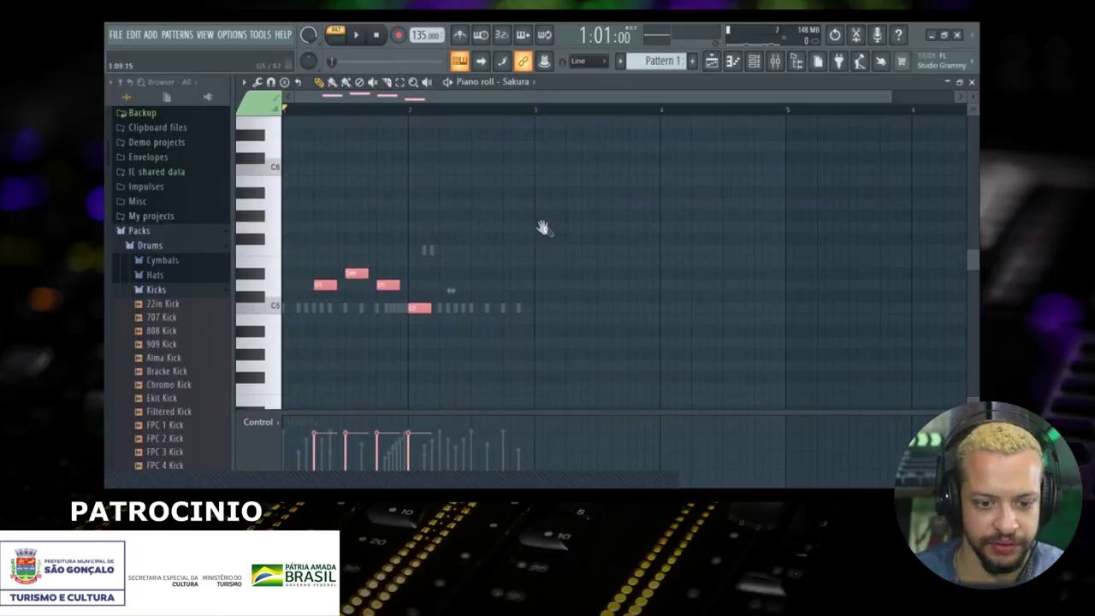
{"action": "key", "text": "space"}
{"action": "key", "text": "space"}
Step: Add a G5 note at the start of bar 1 and shorten it to one beat, ahead of the melody
{"action": "left_click_drag", "start_coordinate": [307, 248], "coordinate": [284, 226]}
{"action": "left_click_drag", "start_coordinate": [407, 227], "coordinate": [325, 226]}
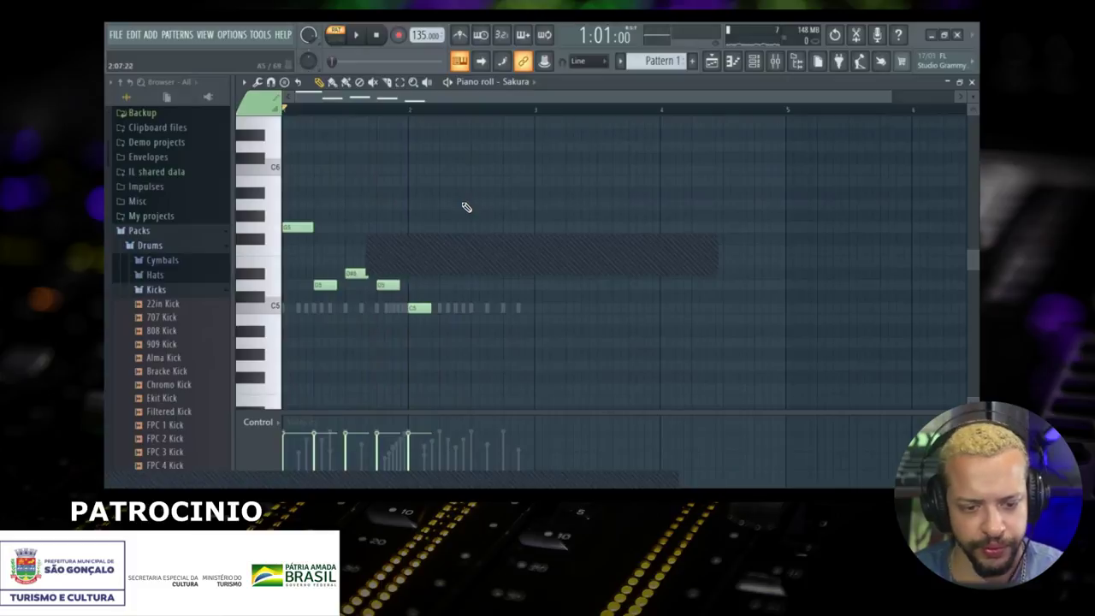
{"action": "scroll", "coordinate": [514, 198], "scroll_direction": "down", "scroll_amount": 1}
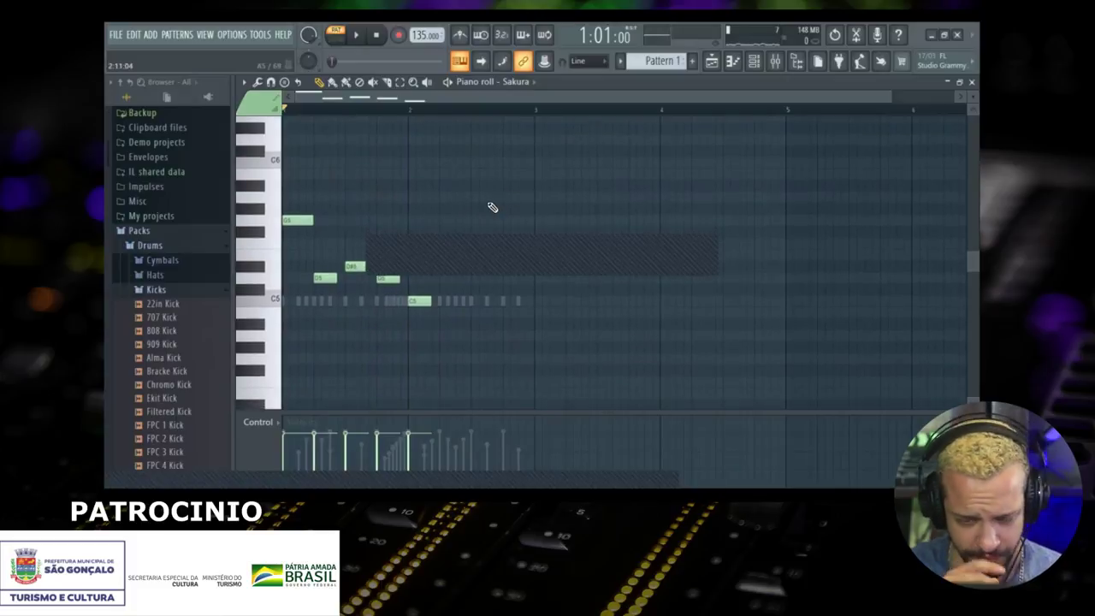
Step: Play the pattern with the five-note melody and close the piano roll and the mixer
{"action": "scroll", "coordinate": [374, 210], "scroll_direction": "down", "scroll_amount": 3}
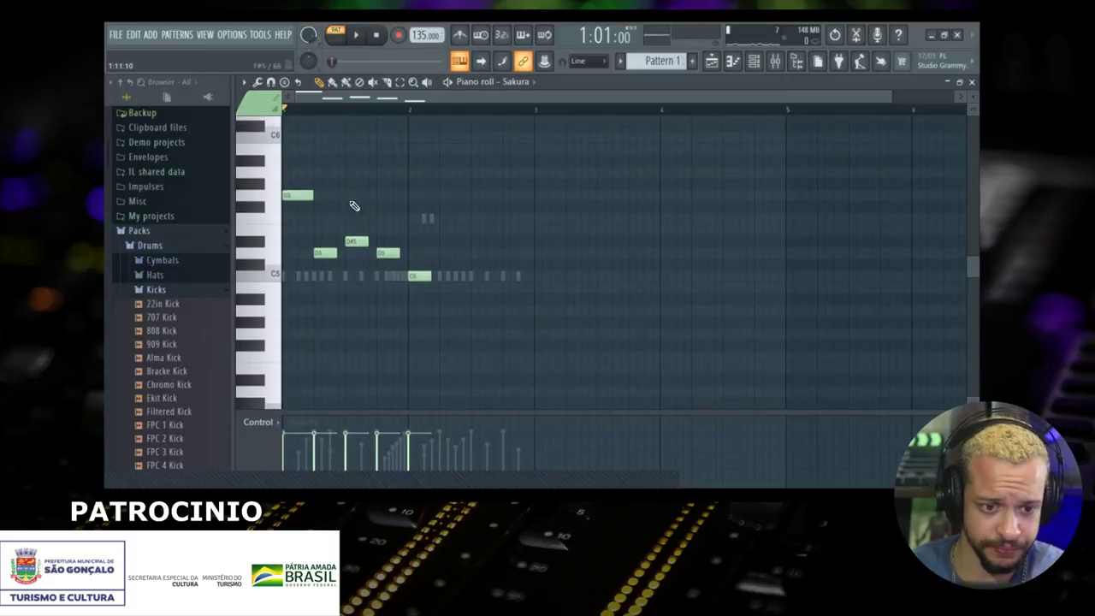
{"action": "key", "text": "space"}
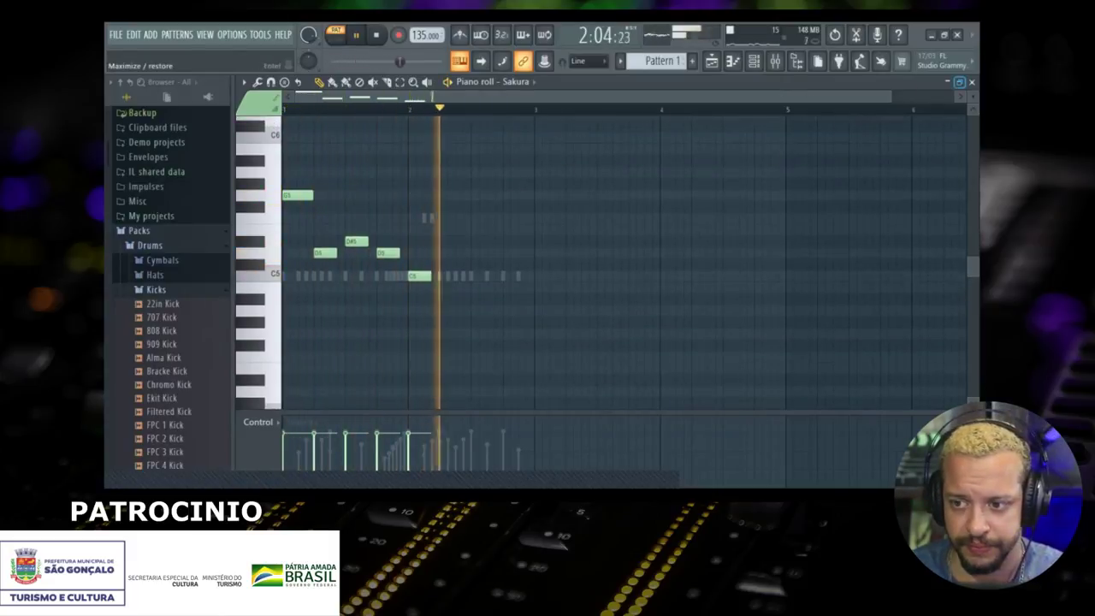
{"action": "left_click", "coordinate": [959, 82]}
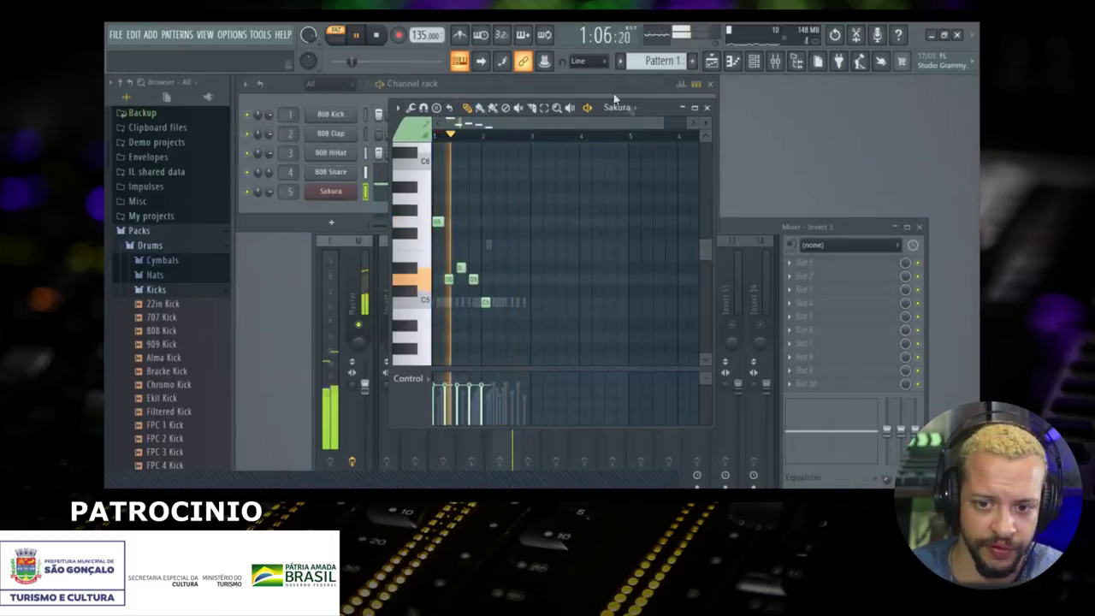
{"action": "left_click_drag", "start_coordinate": [641, 109], "coordinate": [767, 199]}
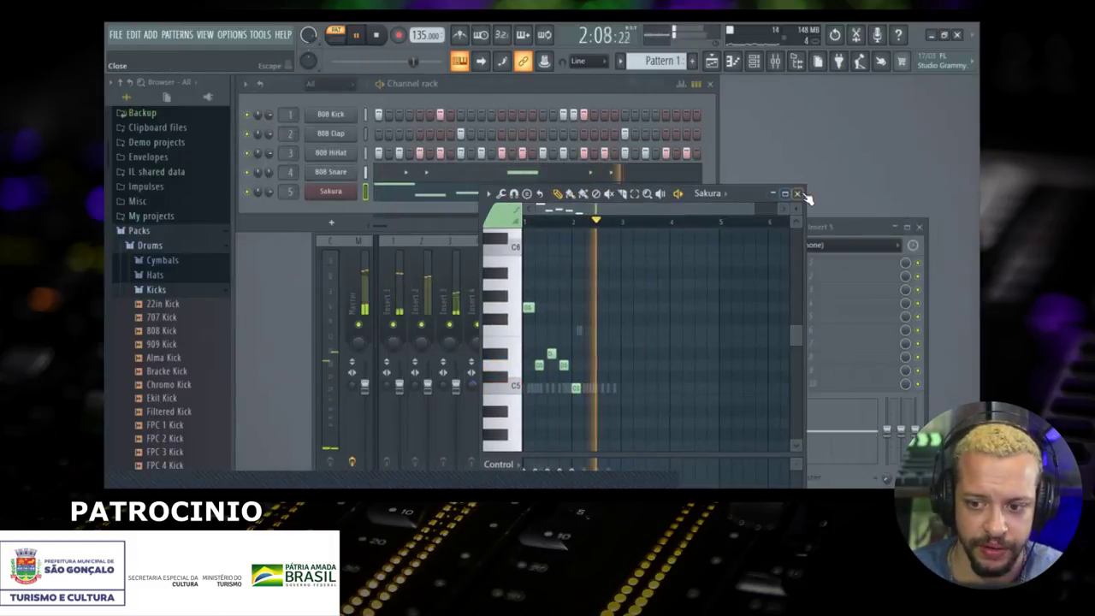
{"action": "left_click", "coordinate": [807, 195]}
{"action": "left_click", "coordinate": [905, 227]}
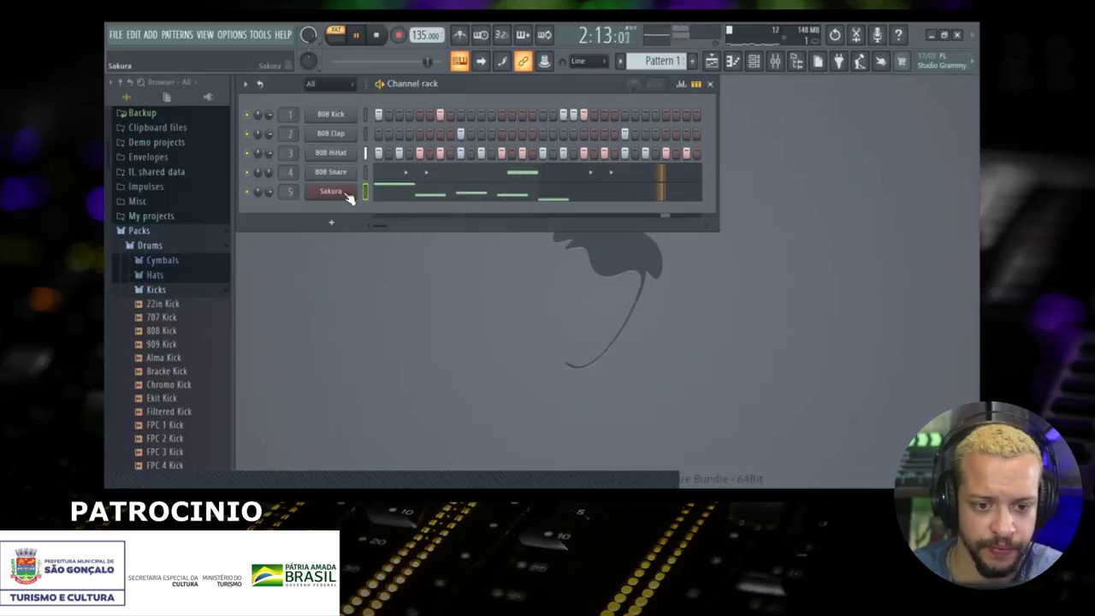
Step: Audition Sakura's keyboard presets over the playing beat and load KBD Taped EP FG from the Keyboard bank
{"action": "left_click", "coordinate": [347, 192]}
{"action": "left_click_drag", "start_coordinate": [739, 86], "coordinate": [668, 127]}
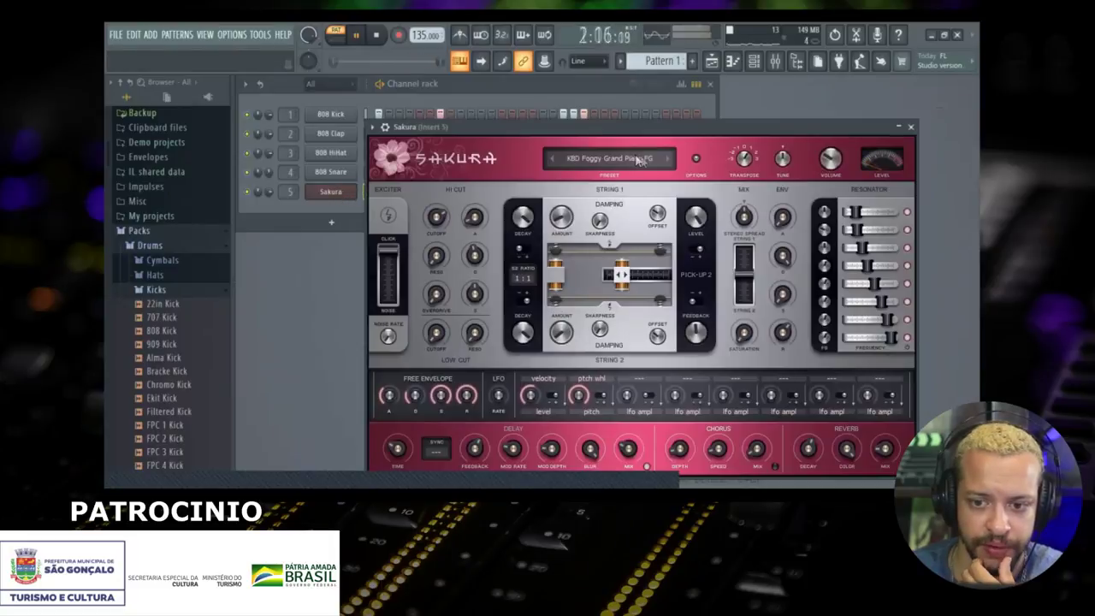
{"action": "left_click", "coordinate": [669, 161]}
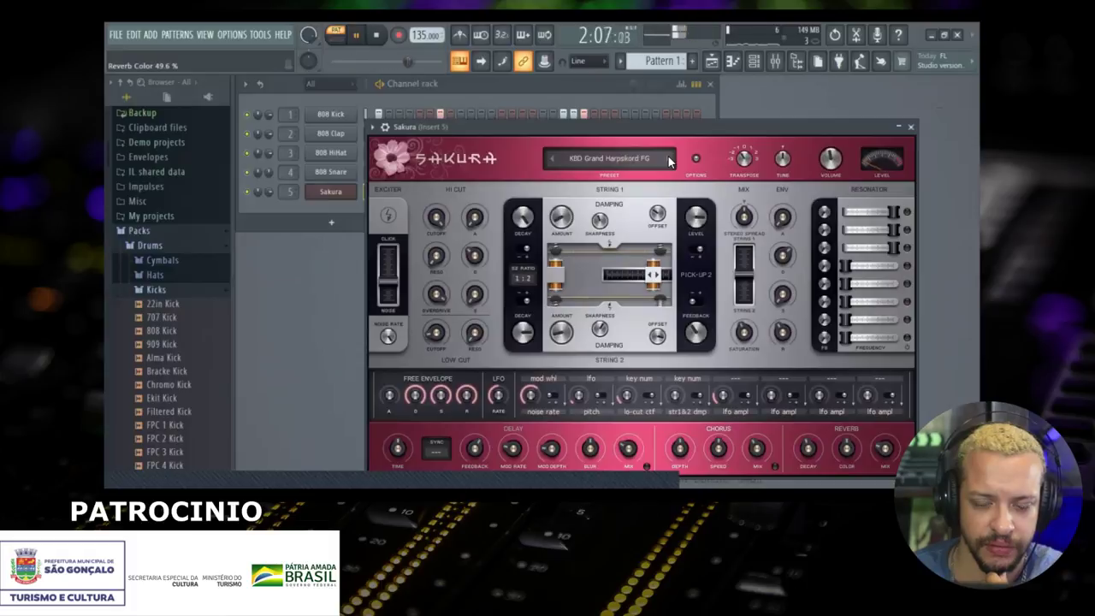
{"action": "left_click", "coordinate": [669, 160]}
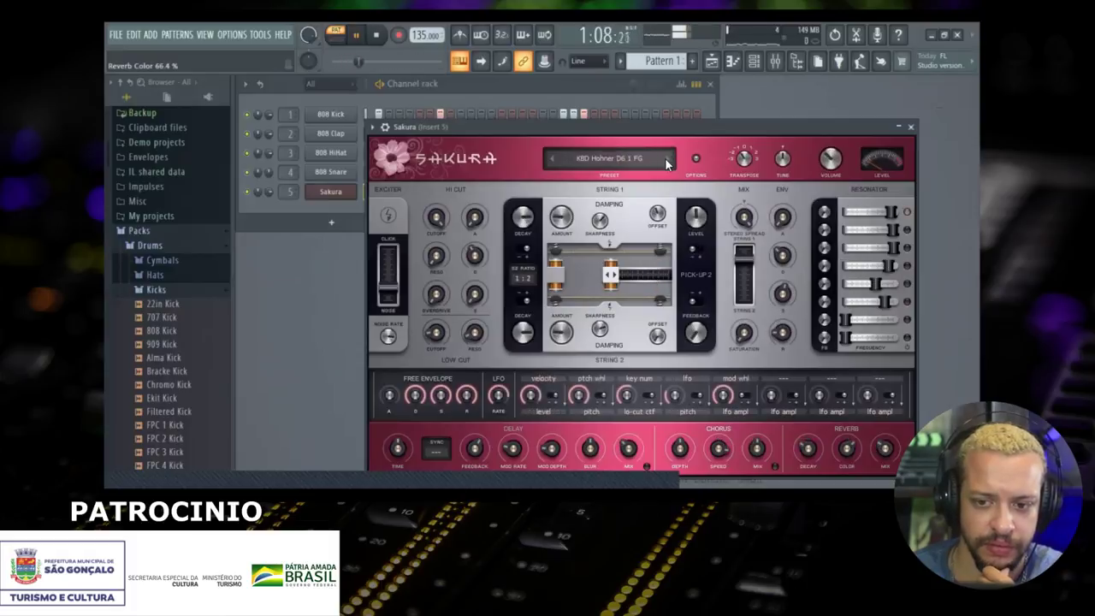
{"action": "left_click", "coordinate": [615, 157]}
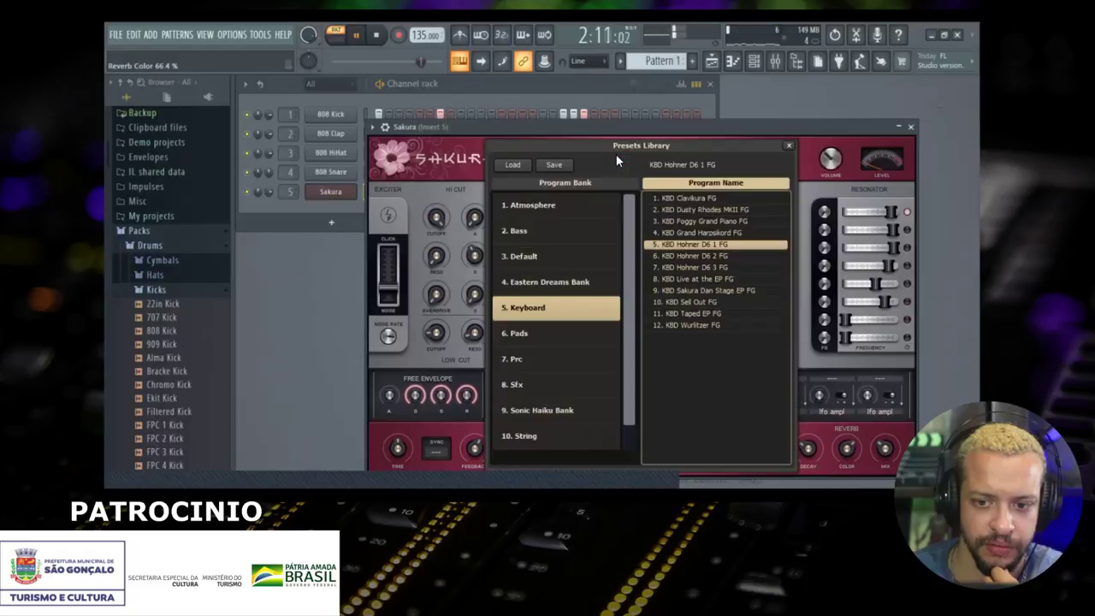
{"action": "left_click", "coordinate": [686, 291]}
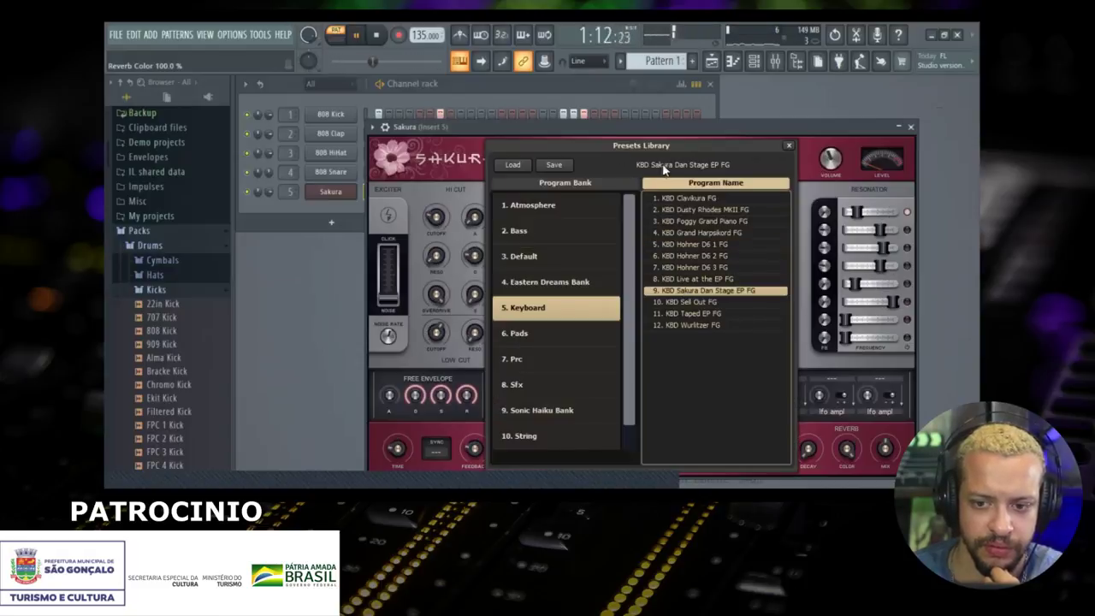
{"action": "left_click", "coordinate": [678, 313]}
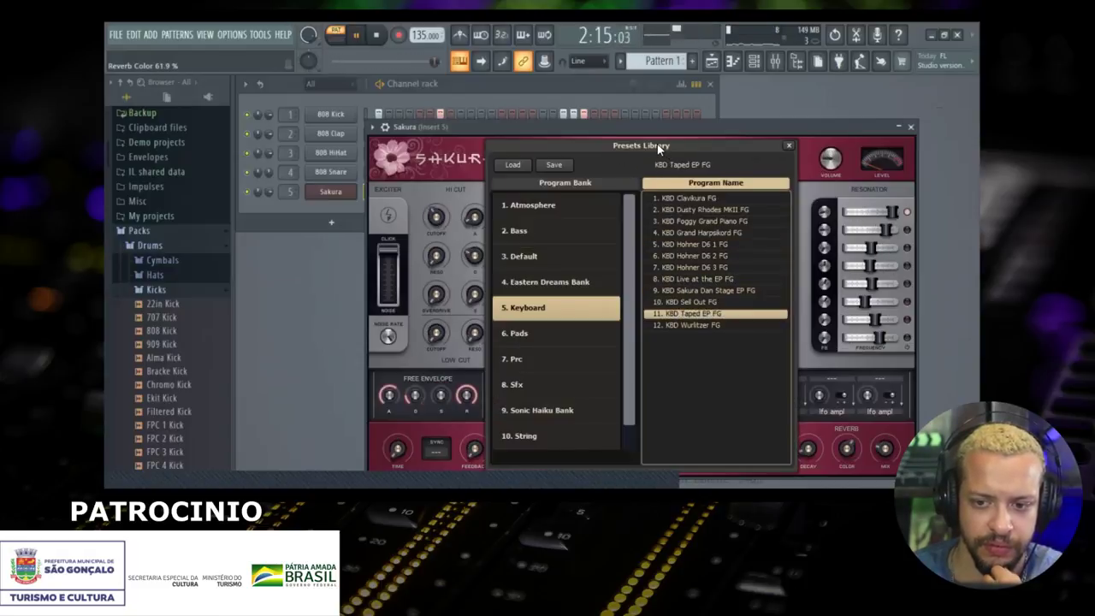
{"action": "left_click", "coordinate": [787, 145]}
Step: Set Sakura's delay feedback to about 86.5%, play the beat to hear it, and close the synth
{"action": "left_click_drag", "start_coordinate": [751, 124], "coordinate": [591, 245]}
{"action": "key", "text": "space"}
{"action": "left_click_drag", "start_coordinate": [495, 245], "coordinate": [610, 80]}
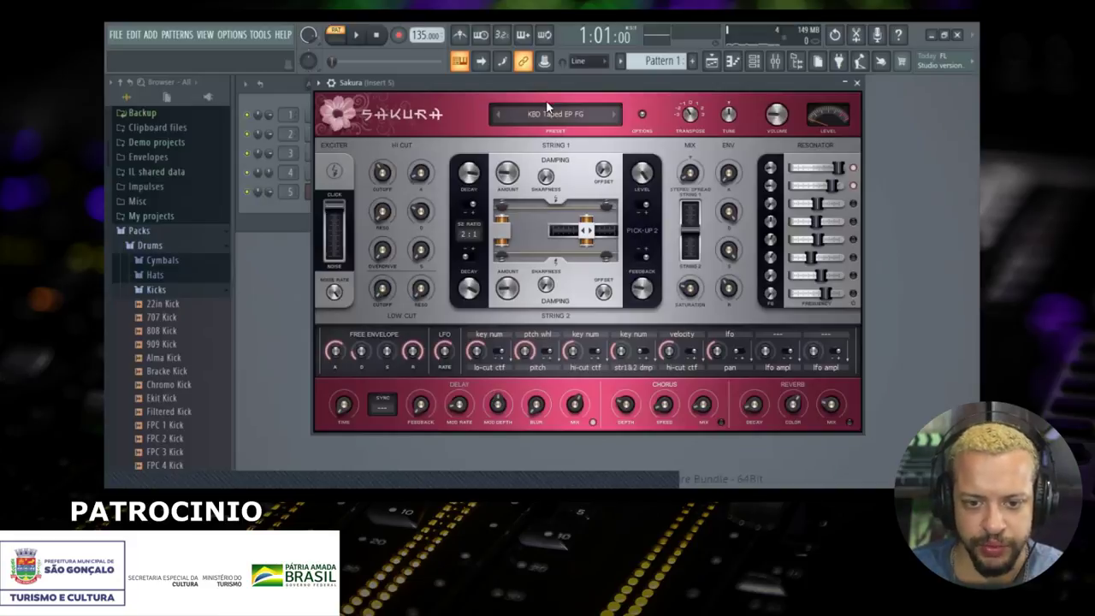
{"action": "left_click_drag", "start_coordinate": [544, 88], "coordinate": [642, 137]}
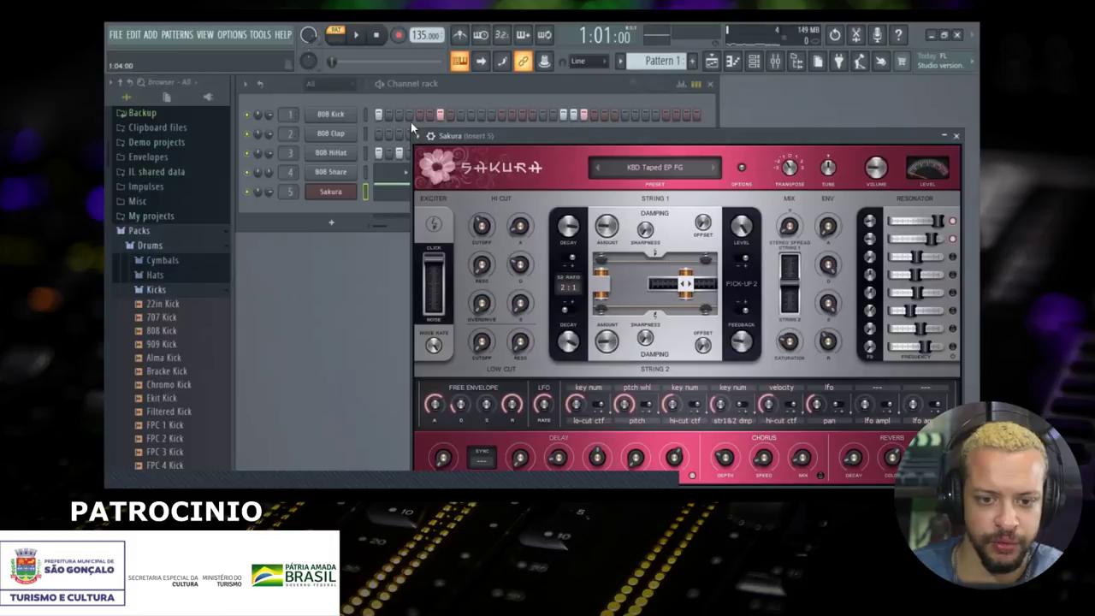
{"action": "mouse_move", "coordinate": [533, 137]}
{"action": "left_mouse_down"}
{"action": "mouse_move", "coordinate": [528, 119]}
{"action": "mouse_move", "coordinate": [549, 133]}
{"action": "left_mouse_up"}
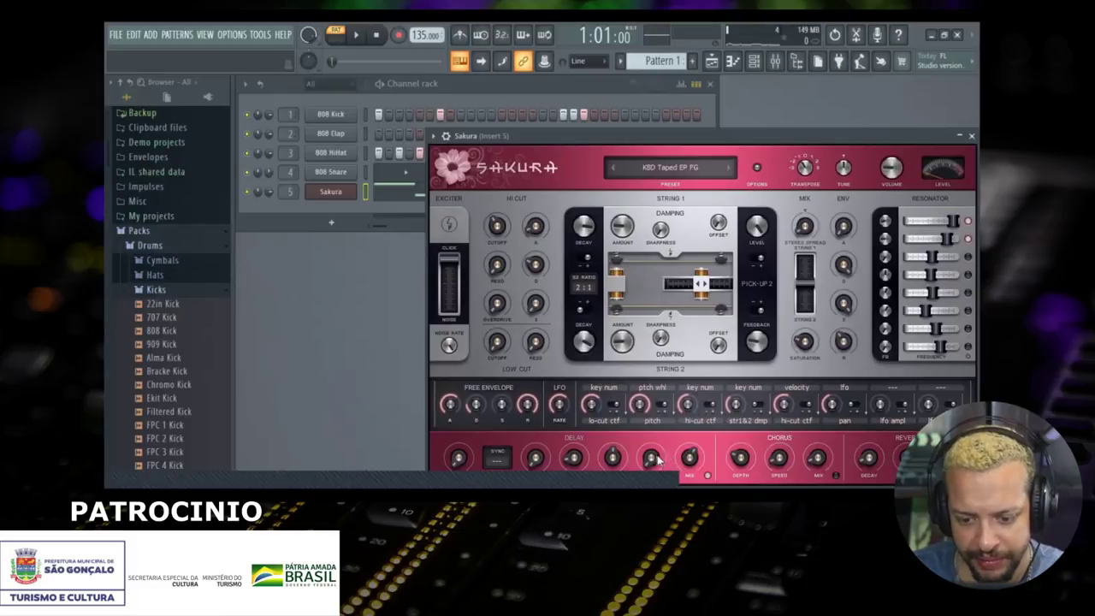
{"action": "left_click_drag", "start_coordinate": [534, 462], "coordinate": [534, 374]}
{"action": "key", "text": "space"}
{"action": "left_click_drag", "start_coordinate": [532, 461], "coordinate": [532, 467]}
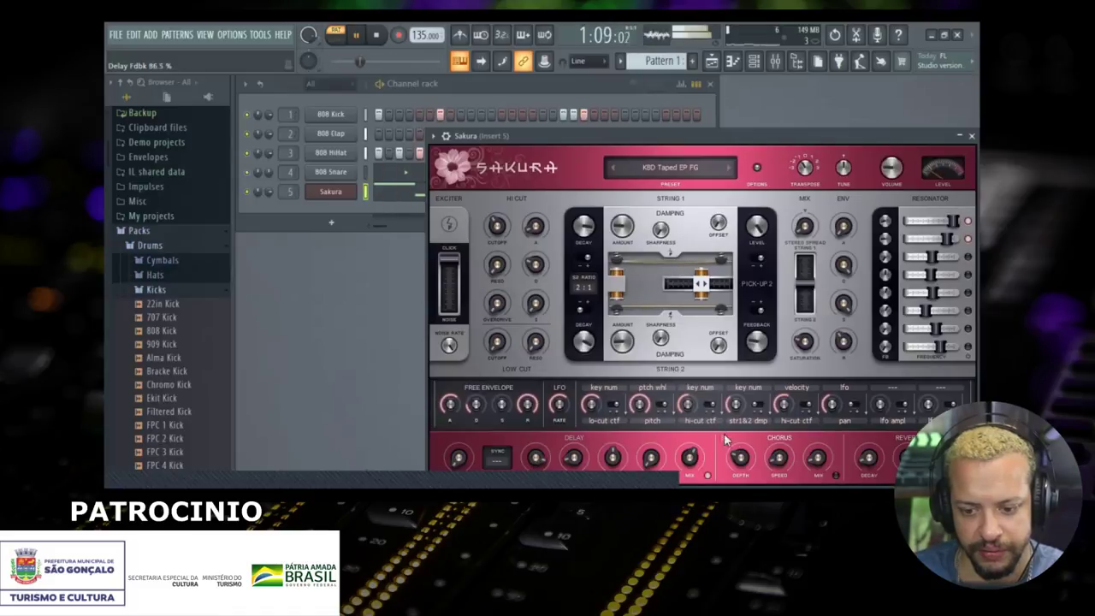
{"action": "left_click_drag", "start_coordinate": [706, 135], "coordinate": [642, 135]}
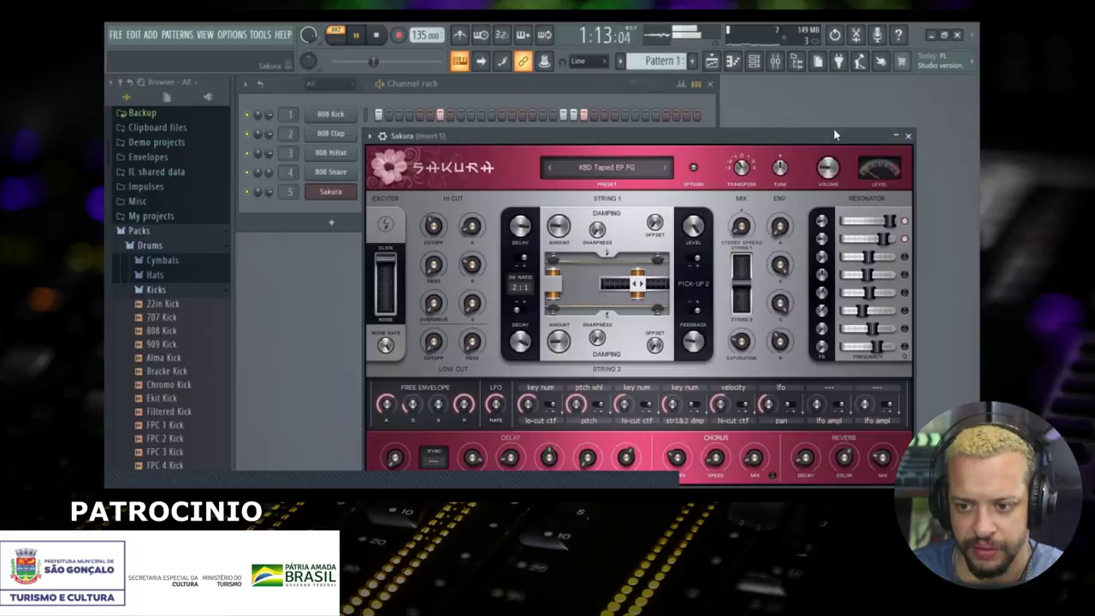
{"action": "key", "text": "space"}
{"action": "left_click", "coordinate": [908, 136]}
Step: Load Fruity Delay 3 into effect slot 1 of mixer Insert 5 and arrange its window beside the mixer
{"action": "left_click", "coordinate": [775, 63]}
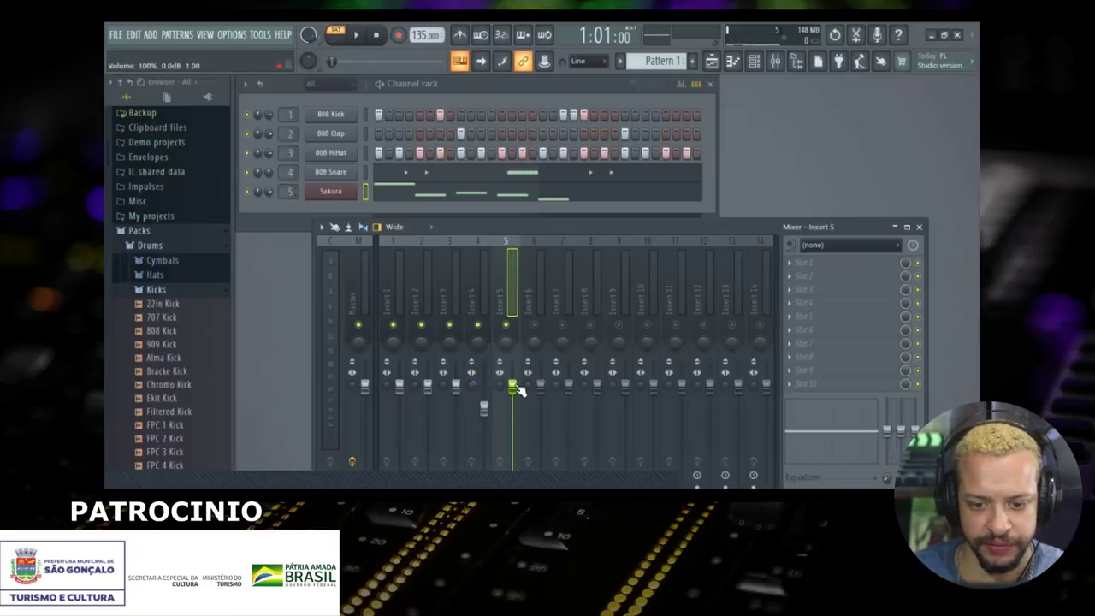
{"action": "left_click", "coordinate": [789, 268]}
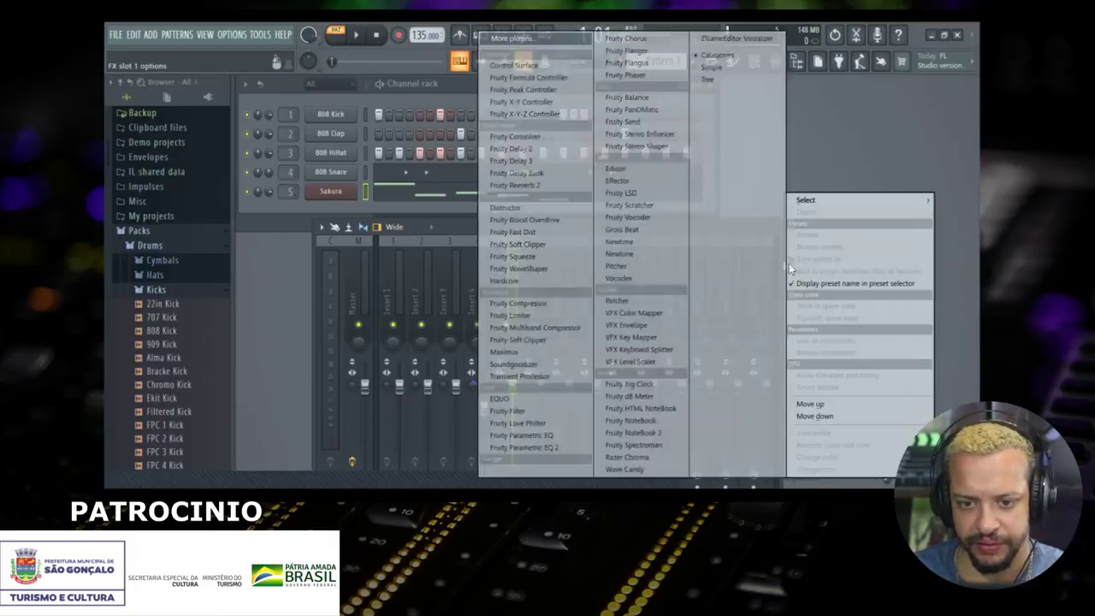
{"action": "mouse_move", "coordinate": [806, 200]}
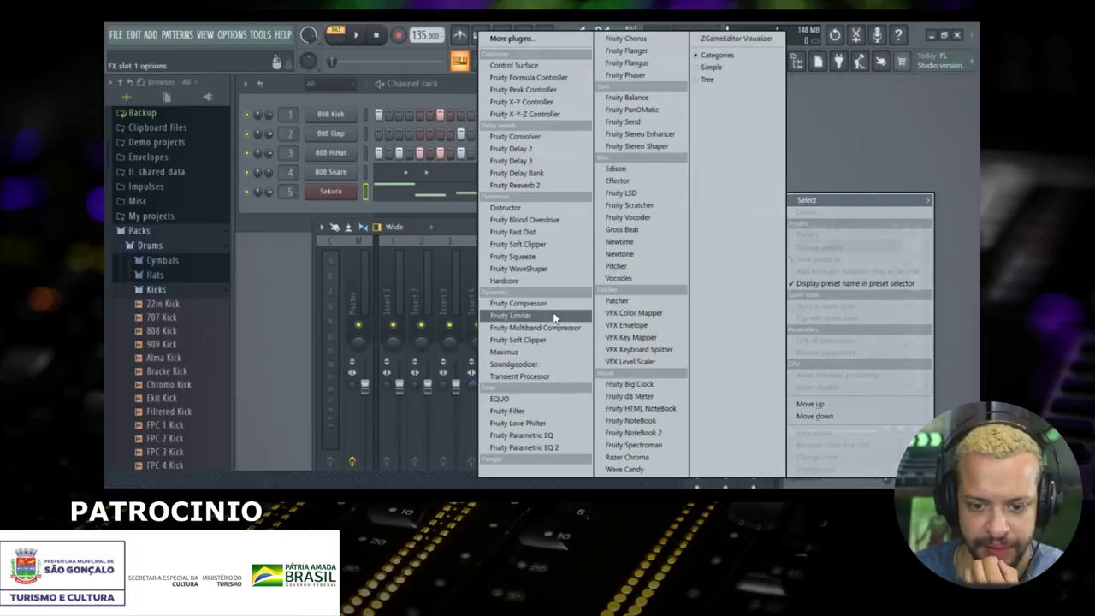
{"action": "left_click", "coordinate": [561, 159]}
{"action": "left_click_drag", "start_coordinate": [670, 207], "coordinate": [630, 86]}
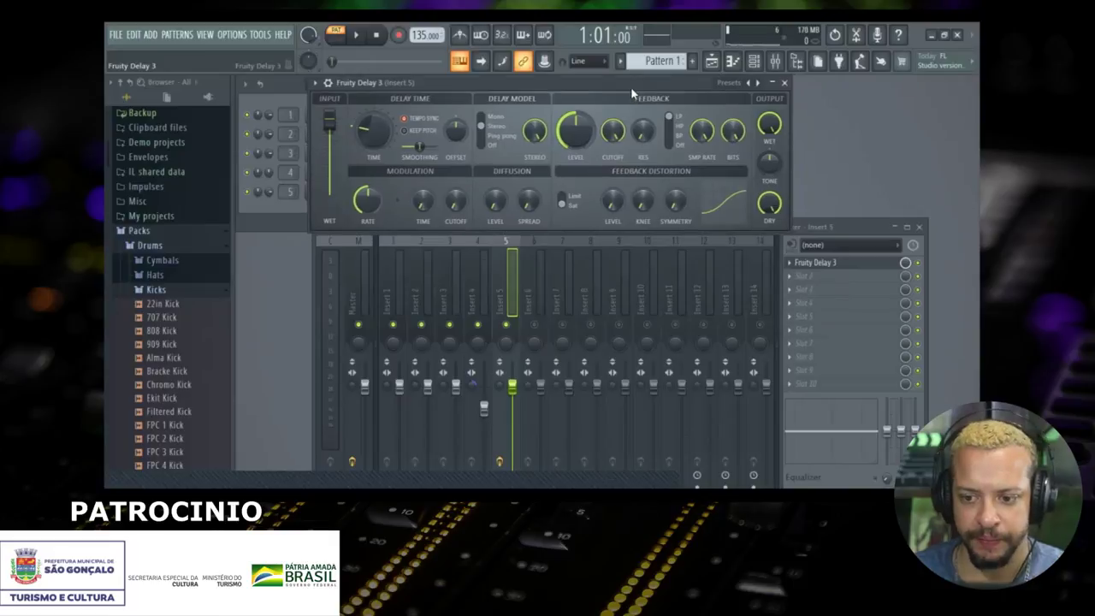
{"action": "left_click", "coordinate": [844, 227]}
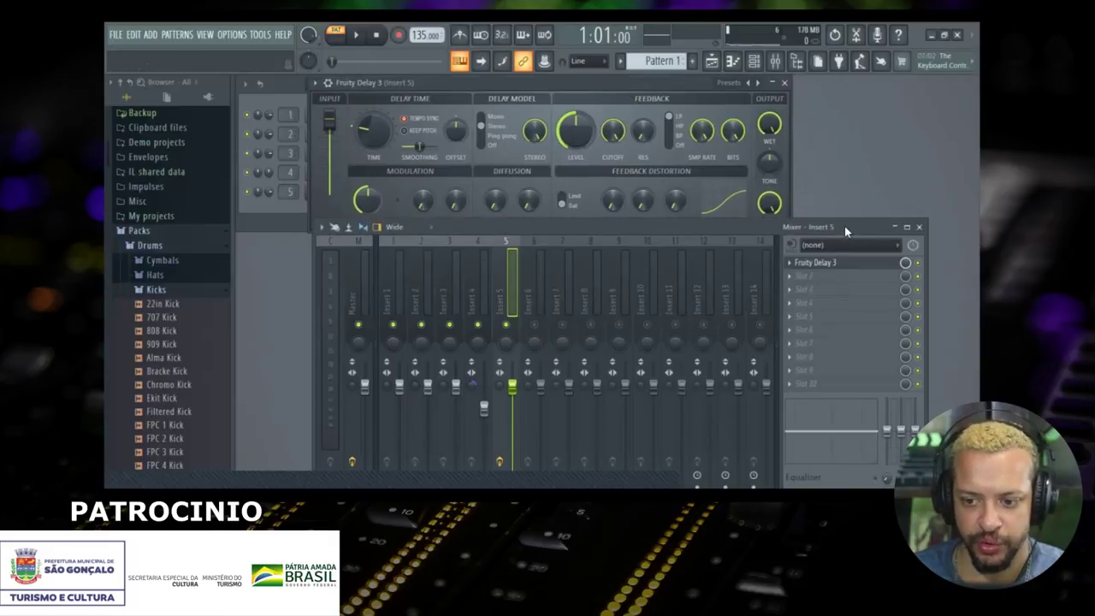
Step: Play the beat through Fruity Delay 3 and lower the effect's mix level in slot 1 of Insert 5
{"action": "key", "text": "space"}
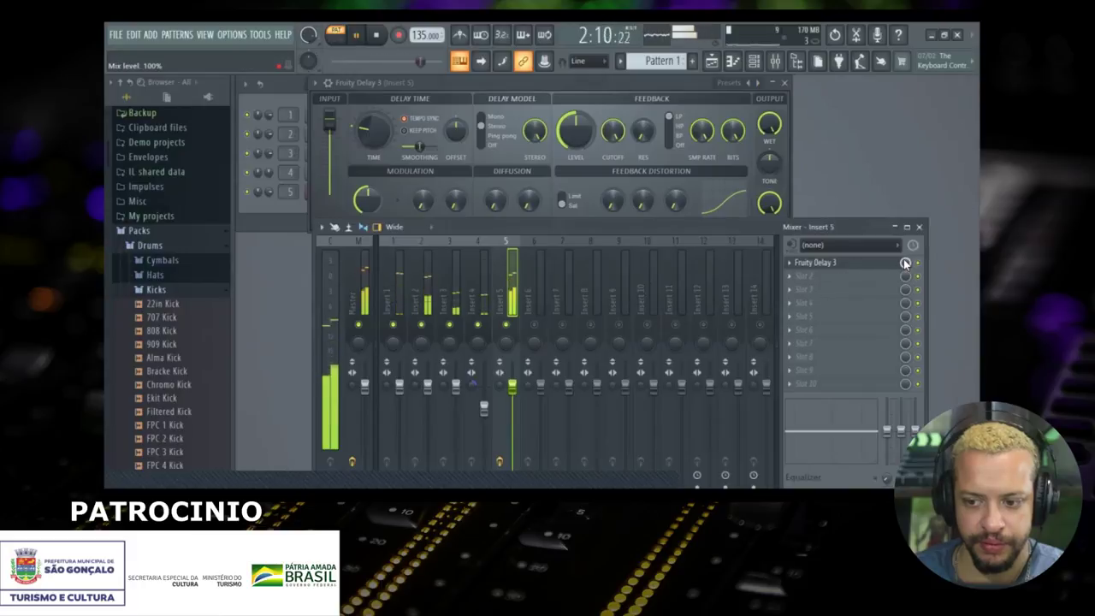
{"action": "key", "text": "space"}
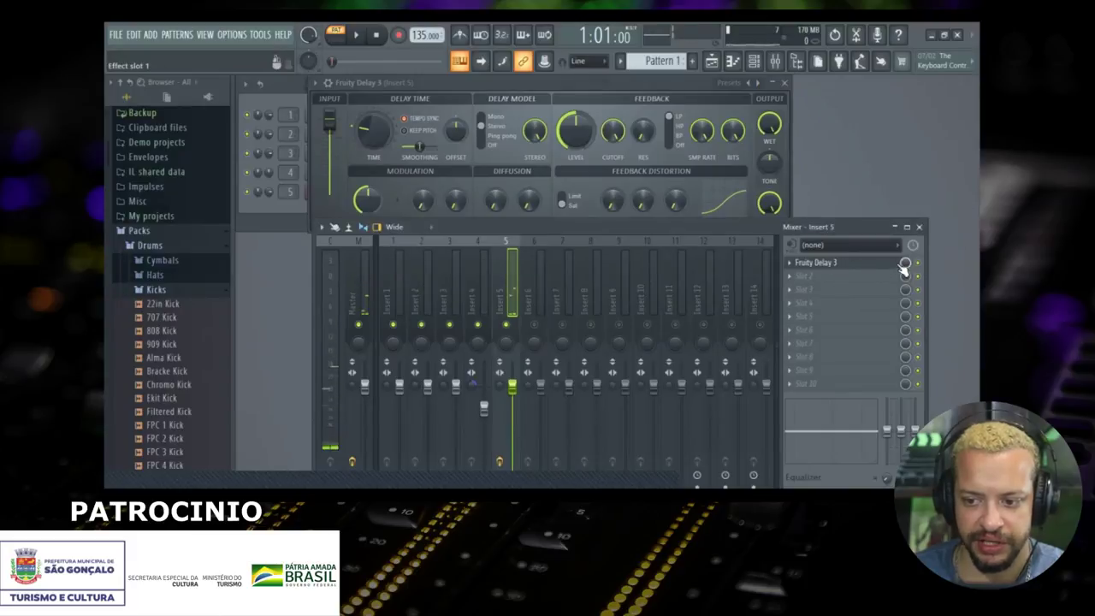
{"action": "key", "text": "space"}
{"action": "left_click_drag", "start_coordinate": [905, 263], "coordinate": [905, 317]}
{"action": "key", "text": "space"}
Step: Look over the Fruity Delay 3 presets without loading one and reposition the effect window above the mixer
{"action": "left_click", "coordinate": [727, 84]}
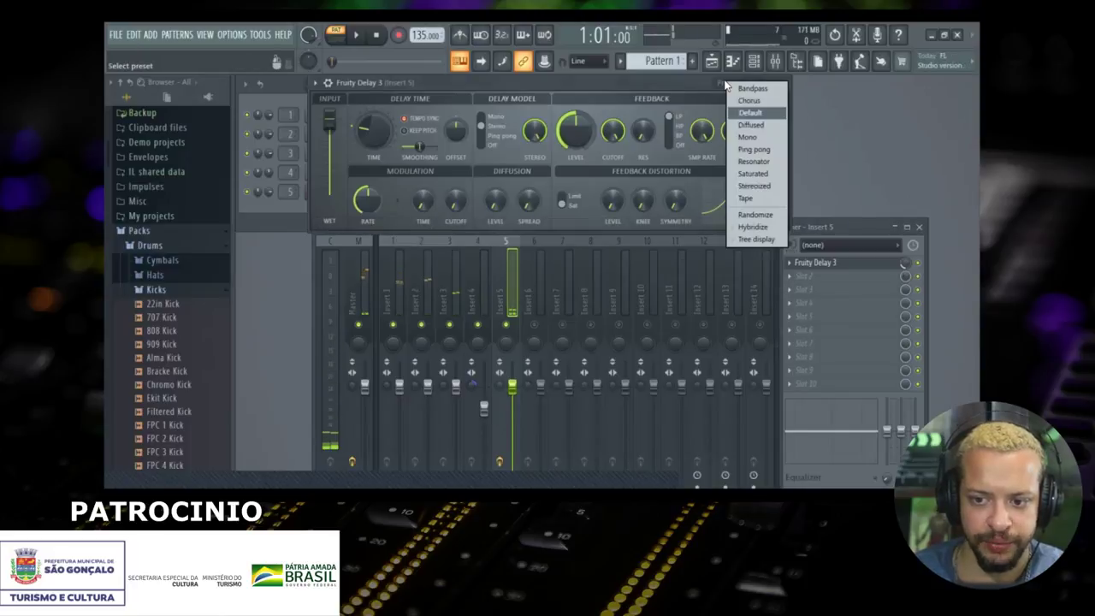
{"action": "left_click", "coordinate": [657, 100]}
{"action": "left_click_drag", "start_coordinate": [620, 84], "coordinate": [617, 127]}
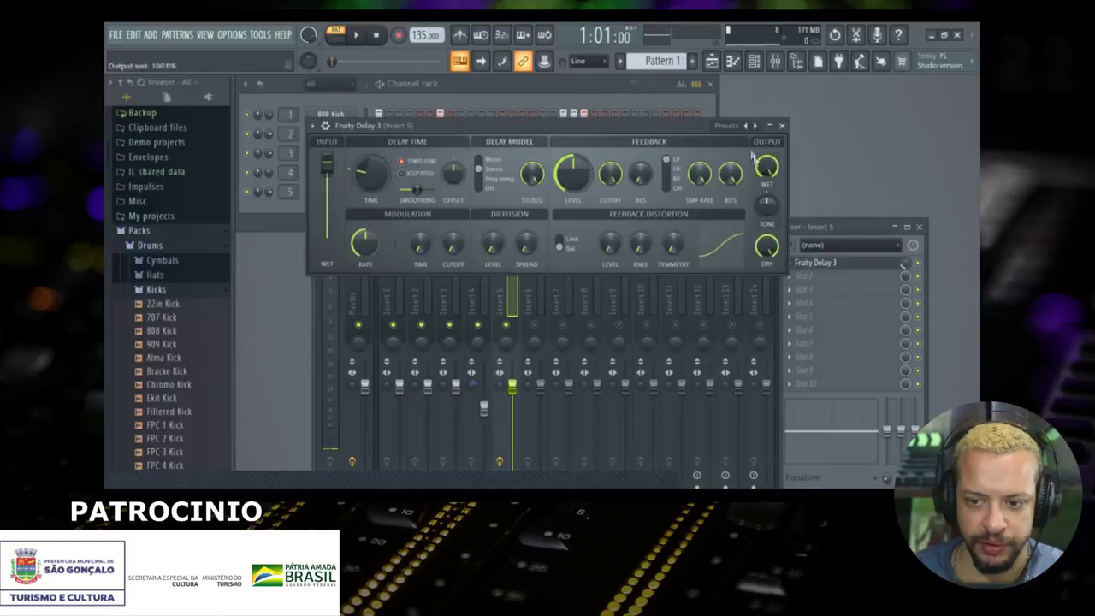
Step: Apply the Ping pong preset to Fruity Delay 3 and lower its mix level on Insert 5 while the pattern plays
{"action": "left_click", "coordinate": [729, 127]}
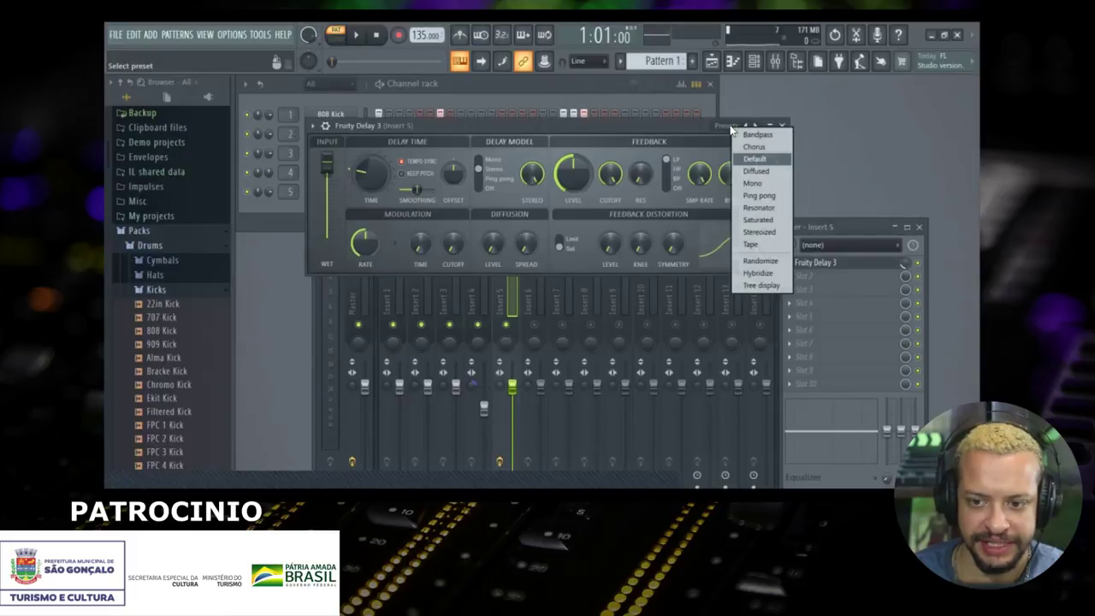
{"action": "left_click", "coordinate": [759, 195]}
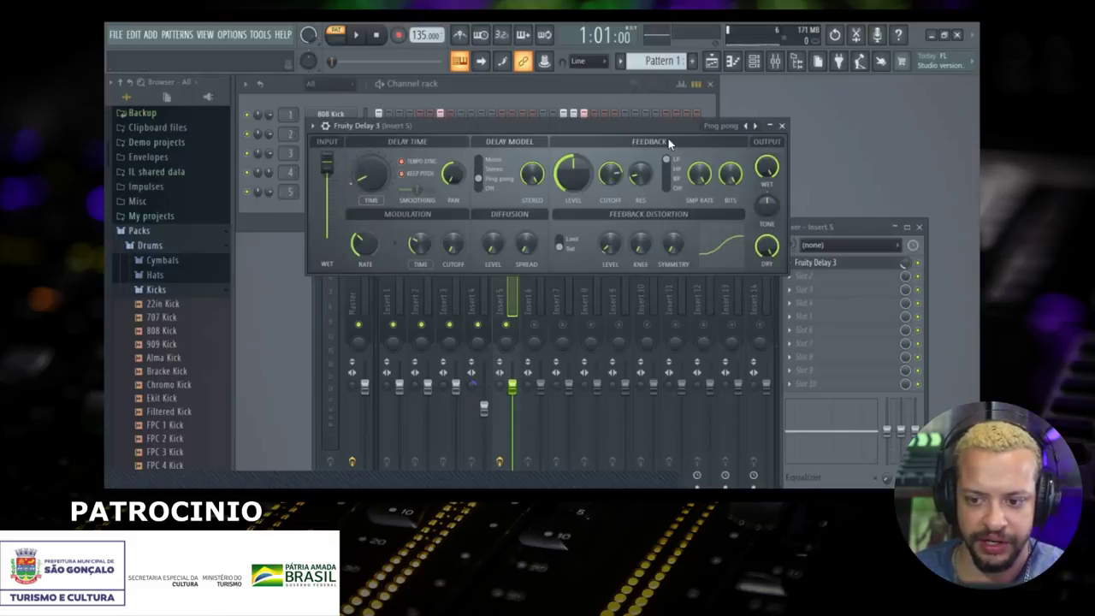
{"action": "key", "text": "space"}
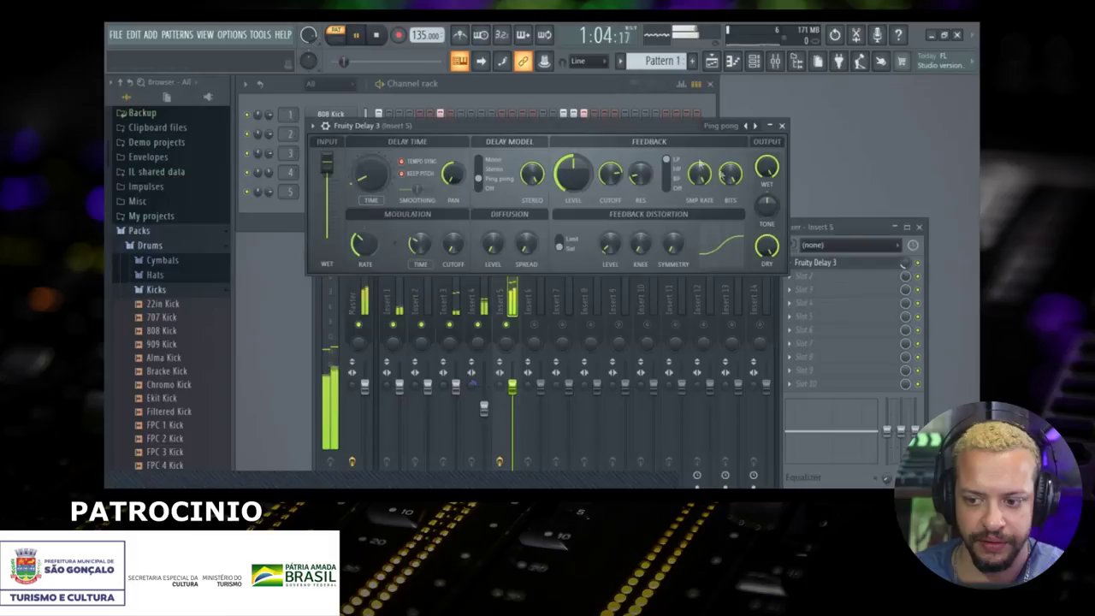
{"action": "left_click", "coordinate": [904, 262]}
{"action": "mouse_move", "coordinate": [904, 263]}
{"action": "left_mouse_down"}
{"action": "mouse_move", "coordinate": [904, 251]}
{"action": "mouse_move", "coordinate": [904, 271]}
{"action": "left_mouse_up"}
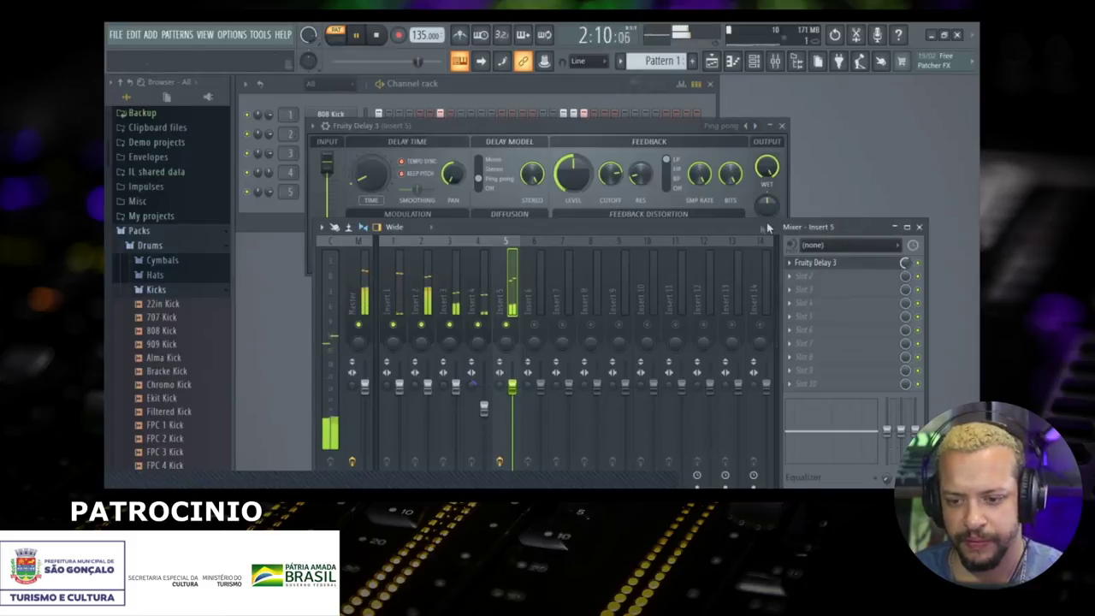
{"action": "left_click_drag", "start_coordinate": [769, 227], "coordinate": [752, 200]}
{"action": "key", "text": "space"}
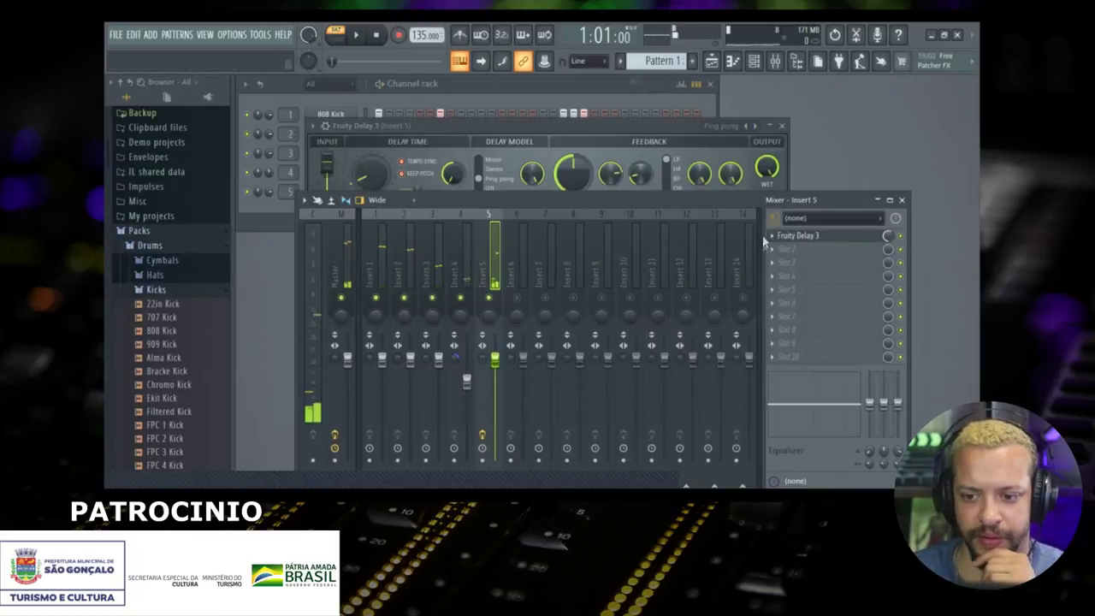
Step: Load Fruity Parametric EQ 2 into effect slot 2 of Insert 5
{"action": "left_click", "coordinate": [770, 246]}
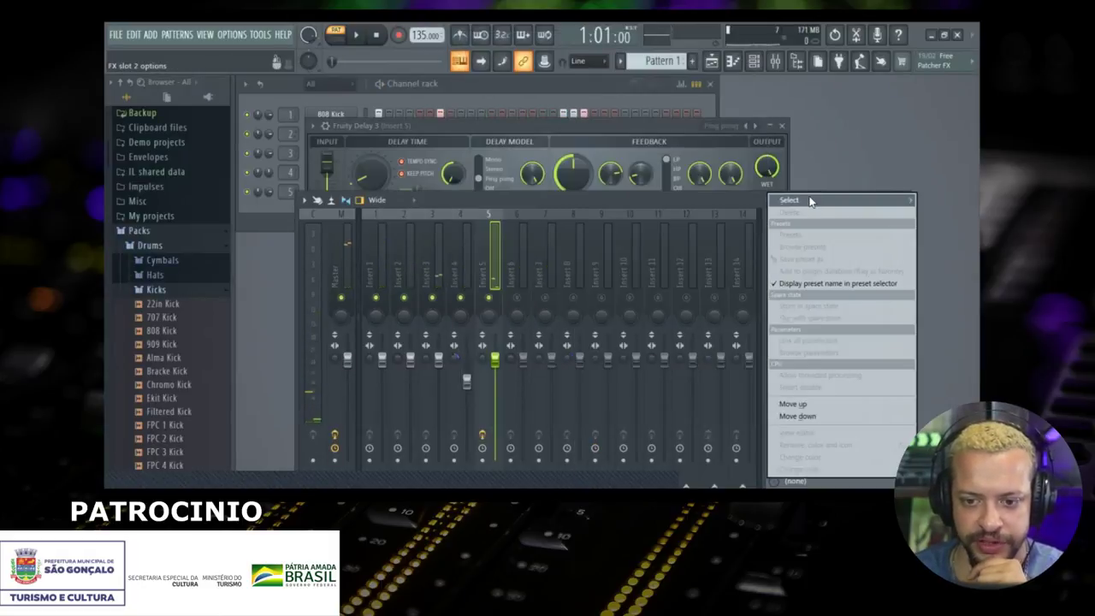
{"action": "mouse_move", "coordinate": [810, 201]}
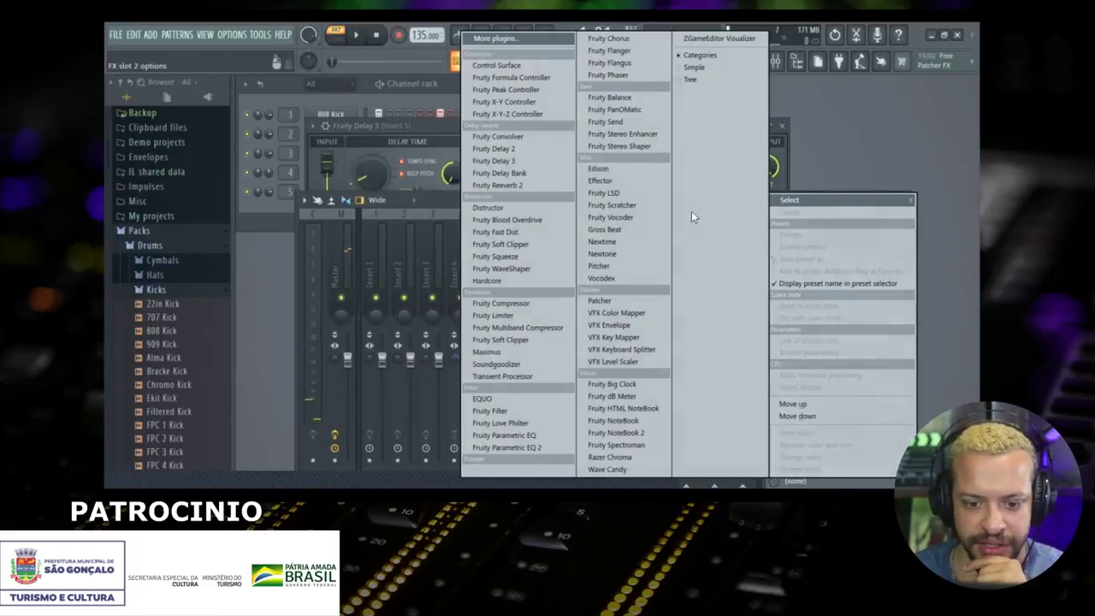
{"action": "left_click", "coordinate": [544, 445]}
{"action": "left_click_drag", "start_coordinate": [598, 211], "coordinate": [657, 180]}
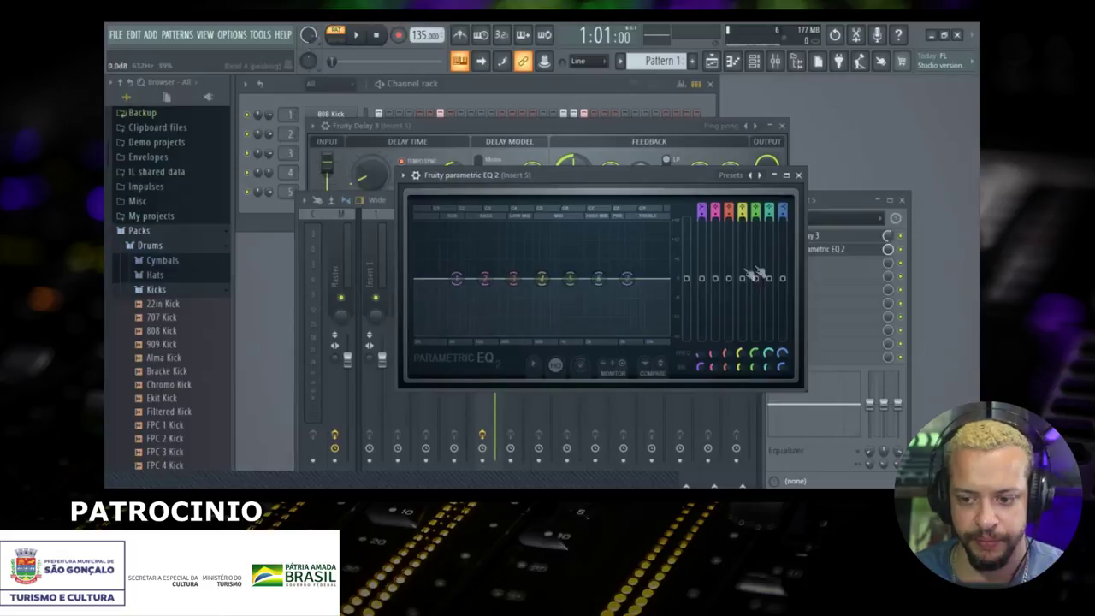
{"action": "left_click", "coordinate": [868, 252]}
Step: Delete the equalizer from effect slot 2 of Insert 5
{"action": "left_click", "coordinate": [774, 249]}
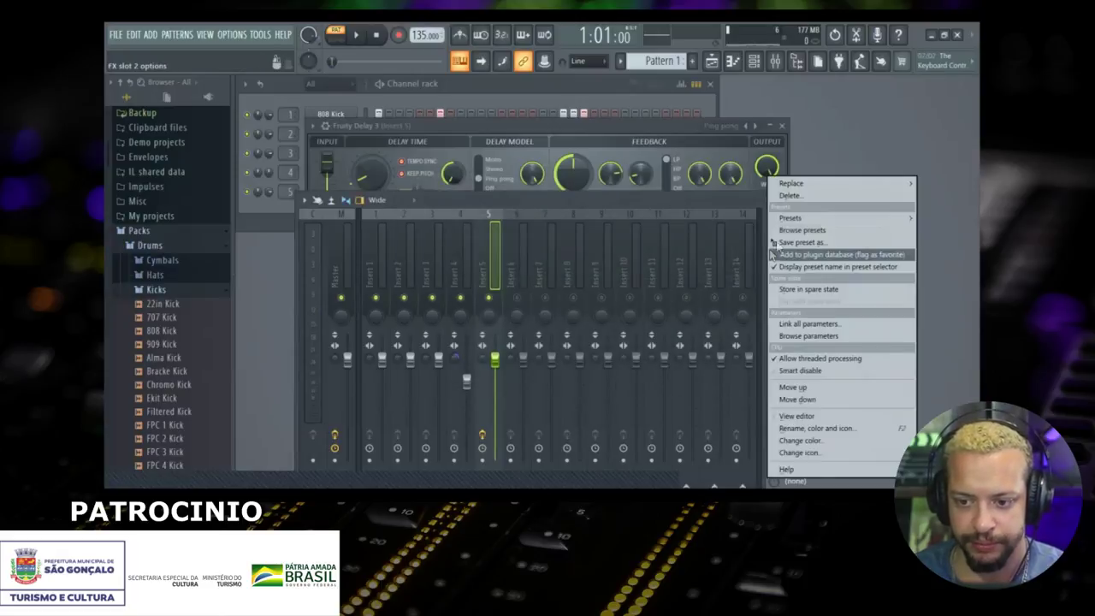
{"action": "mouse_move", "coordinate": [807, 185]}
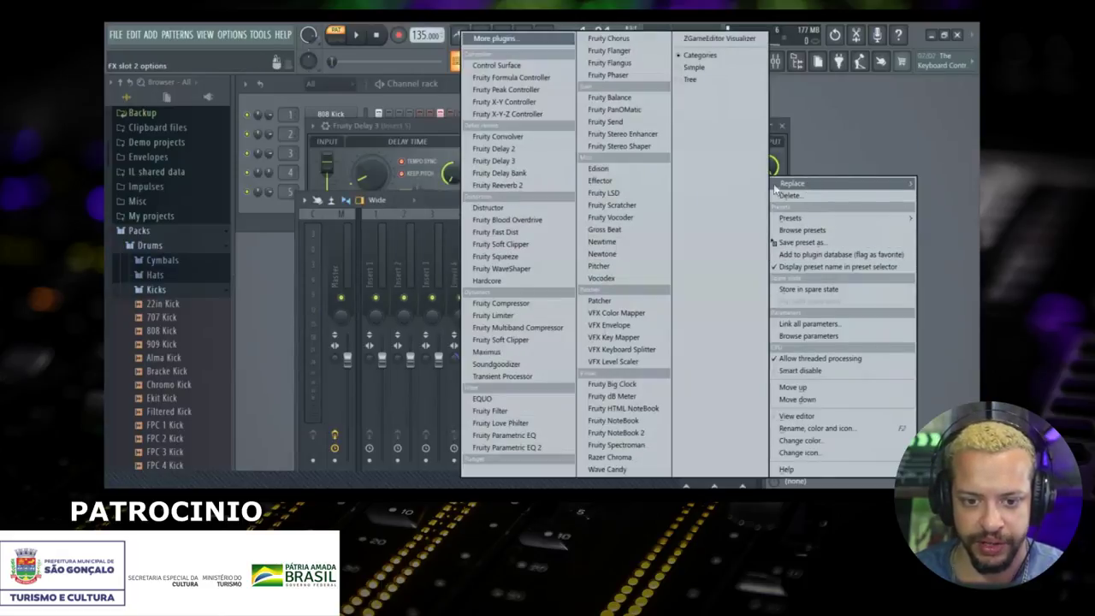
{"action": "left_click", "coordinate": [787, 195]}
{"action": "left_click", "coordinate": [603, 303]}
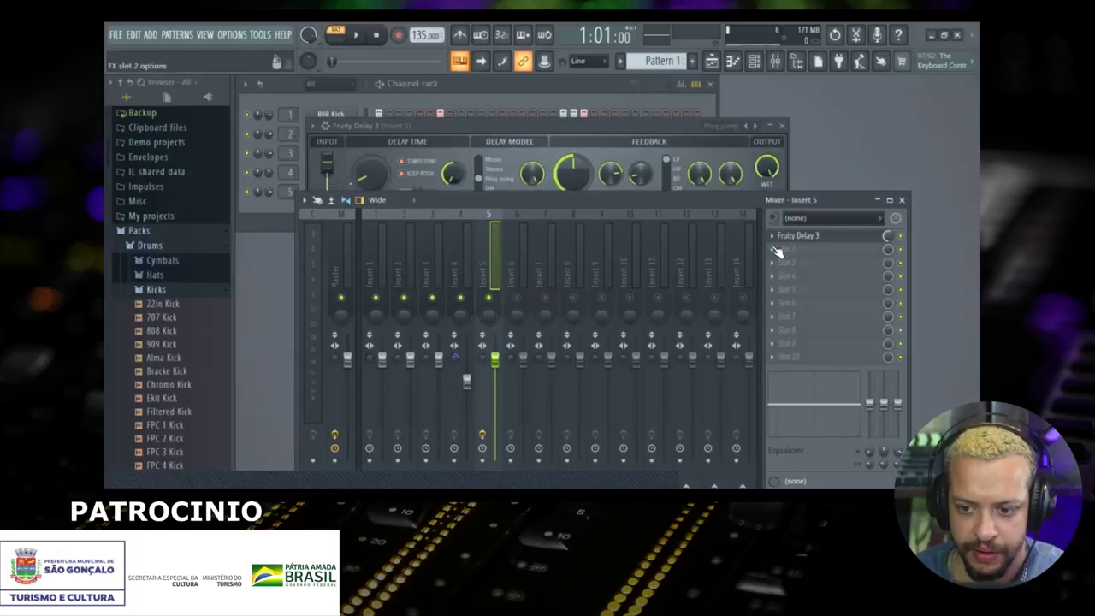
Step: Add Fruity Parametric EQ 2 to slot 2 of Insert 5, boosting band 5 near 1.9 kHz and pulling band 1 down to cut the lows
{"action": "left_click", "coordinate": [773, 247]}
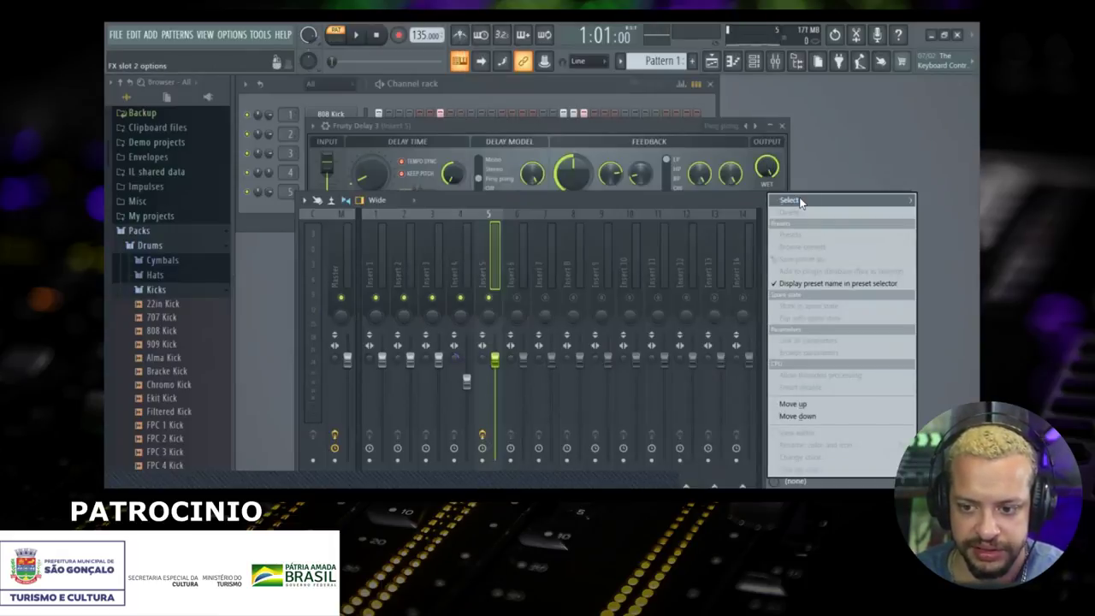
{"action": "mouse_move", "coordinate": [800, 202]}
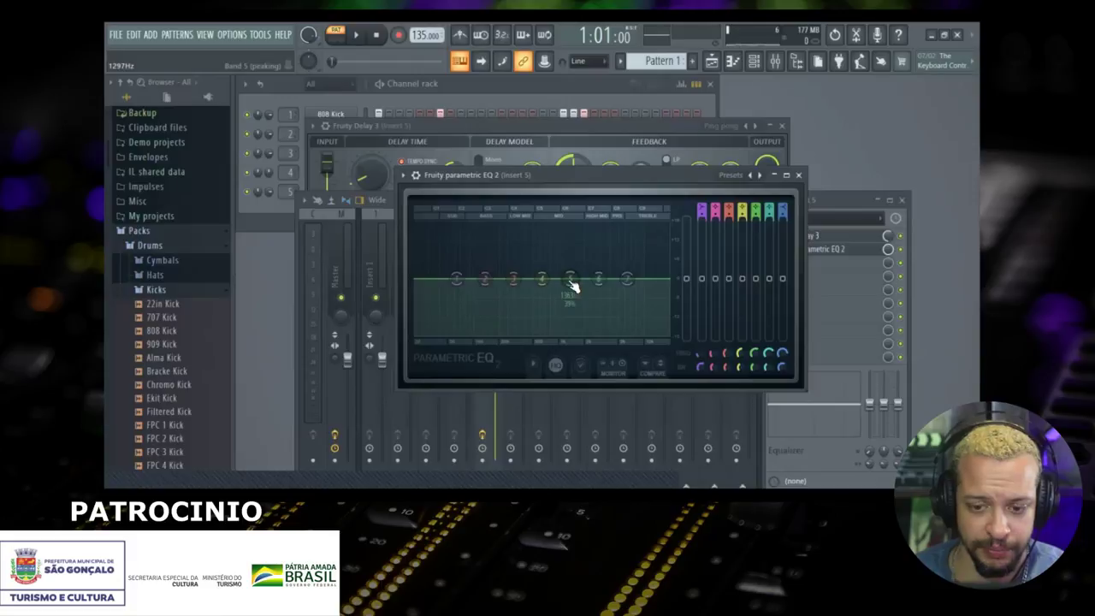
{"action": "key", "text": "space"}
{"action": "left_click_drag", "start_coordinate": [573, 287], "coordinate": [564, 233]}
{"action": "scroll", "coordinate": [603, 226], "scroll_direction": "down", "scroll_amount": 8}
{"action": "key", "text": "space"}
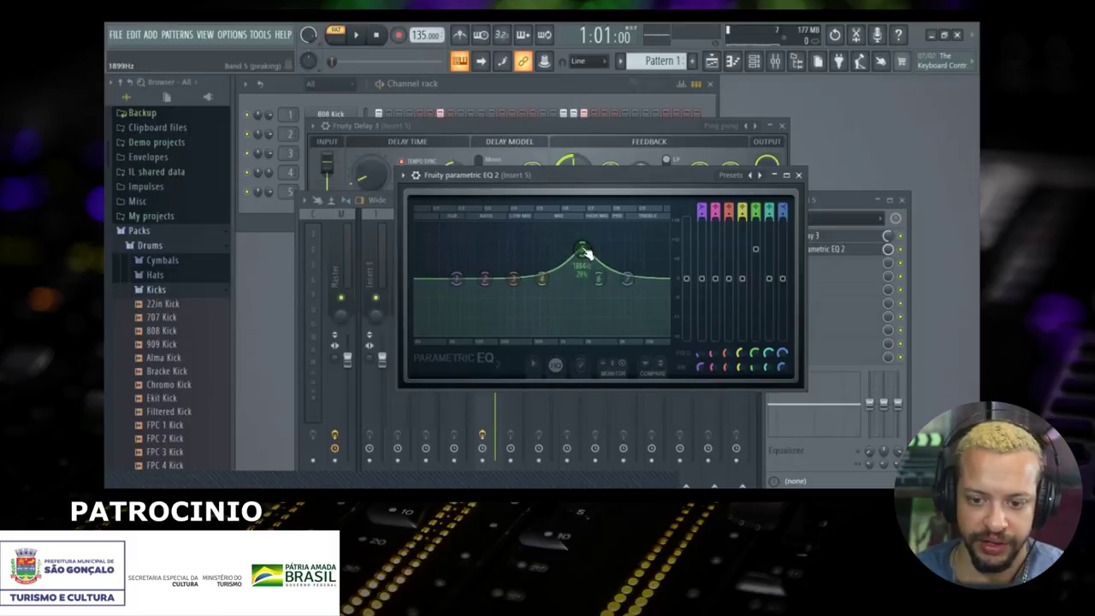
{"action": "left_click_drag", "start_coordinate": [454, 286], "coordinate": [463, 334]}
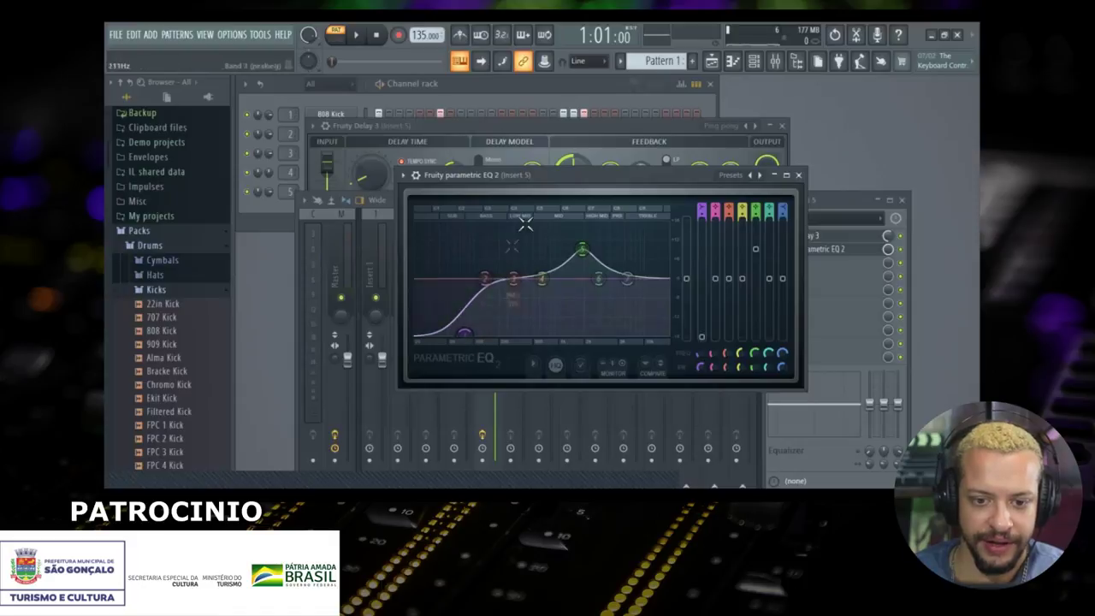
Step: Arrange the delay and equalizer windows apart, then adjust EQ bands 2 and 7 and audition the pattern
{"action": "left_click_drag", "start_coordinate": [608, 174], "coordinate": [520, 254]}
{"action": "left_click_drag", "start_coordinate": [451, 128], "coordinate": [402, 104]}
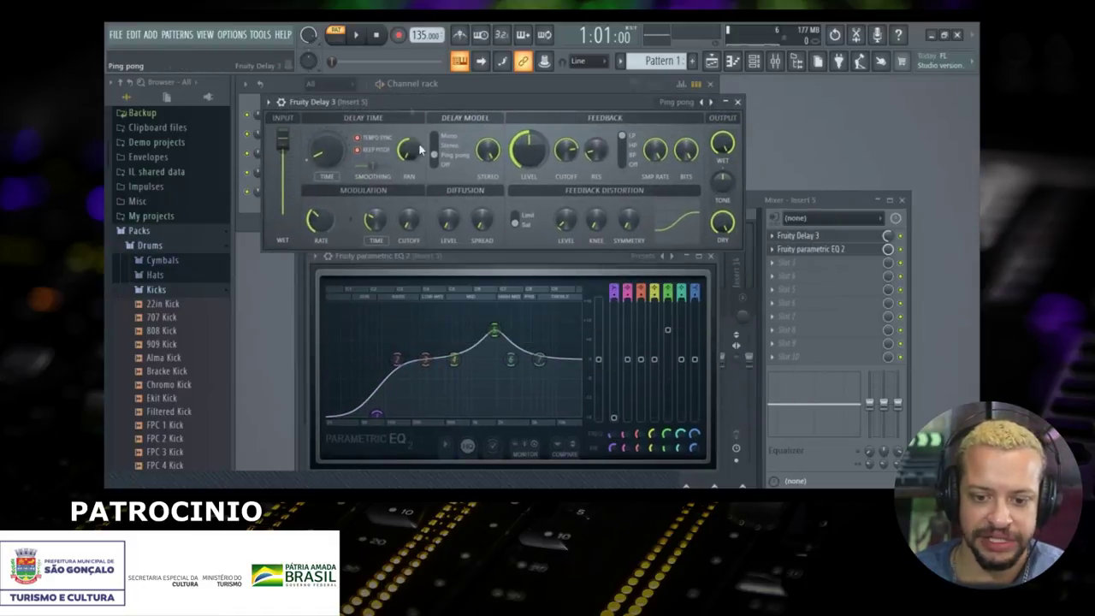
{"action": "left_click_drag", "start_coordinate": [469, 252], "coordinate": [404, 273]}
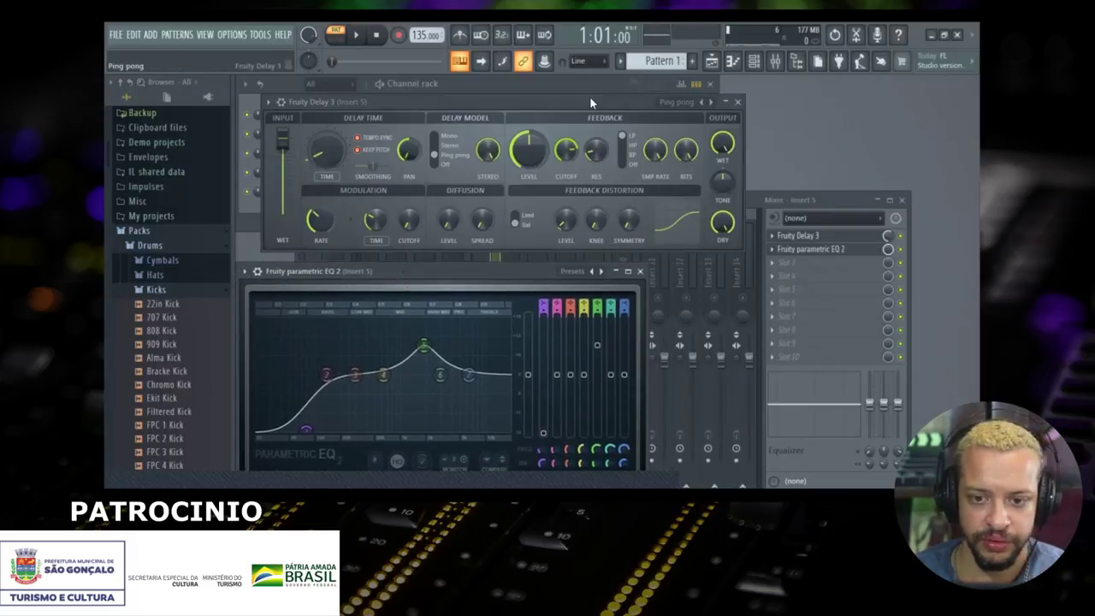
{"action": "left_click_drag", "start_coordinate": [589, 103], "coordinate": [644, 95]}
{"action": "key", "text": "space"}
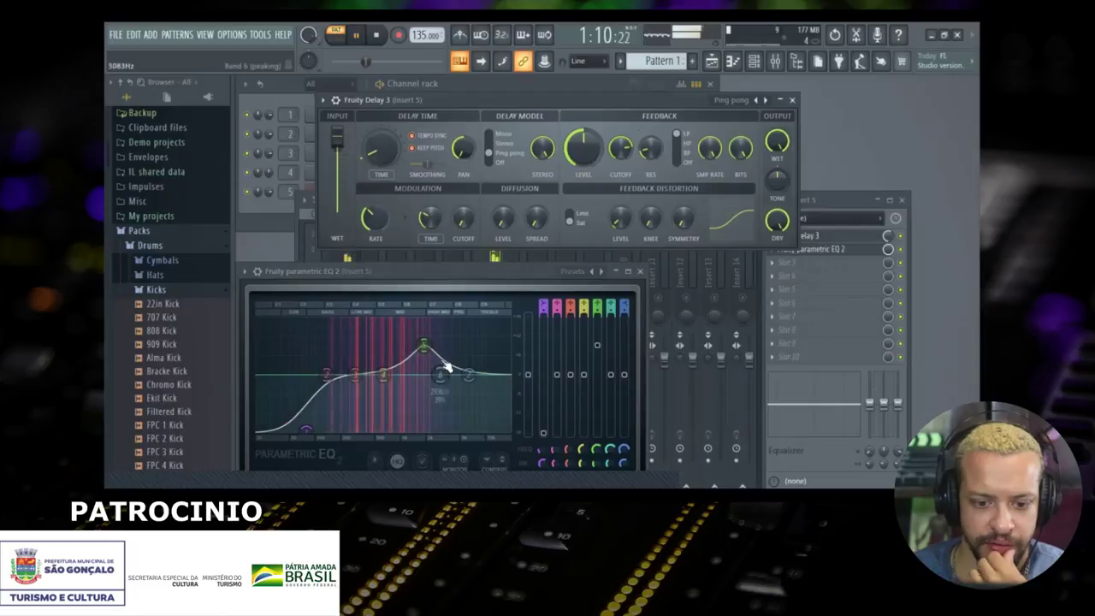
{"action": "left_click_drag", "start_coordinate": [326, 375], "coordinate": [337, 427]}
{"action": "left_click_drag", "start_coordinate": [466, 377], "coordinate": [451, 339]}
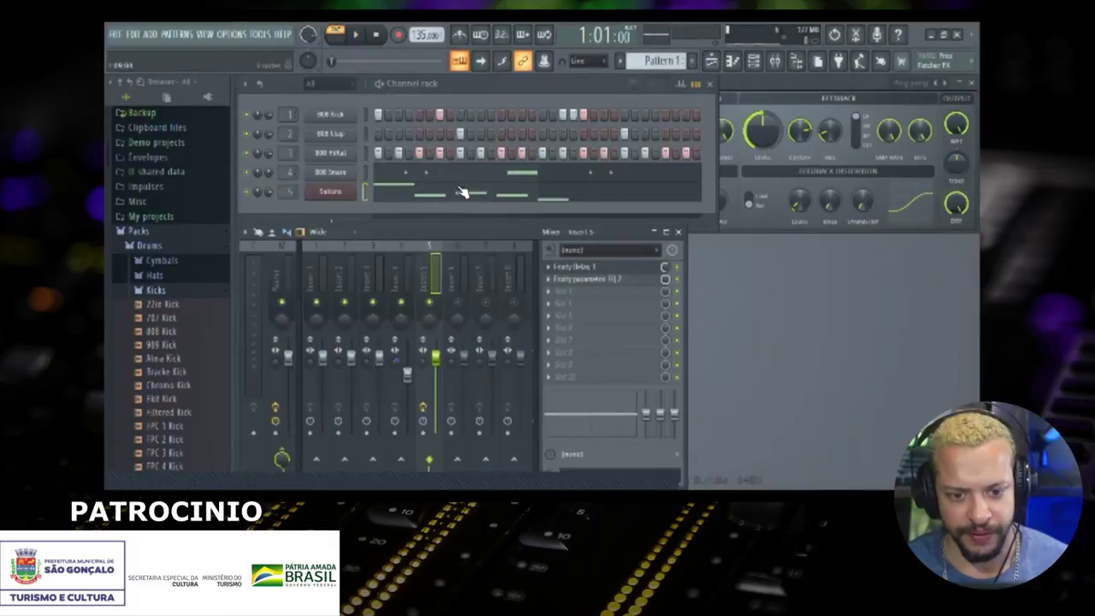
{"action": "key", "text": "space"}
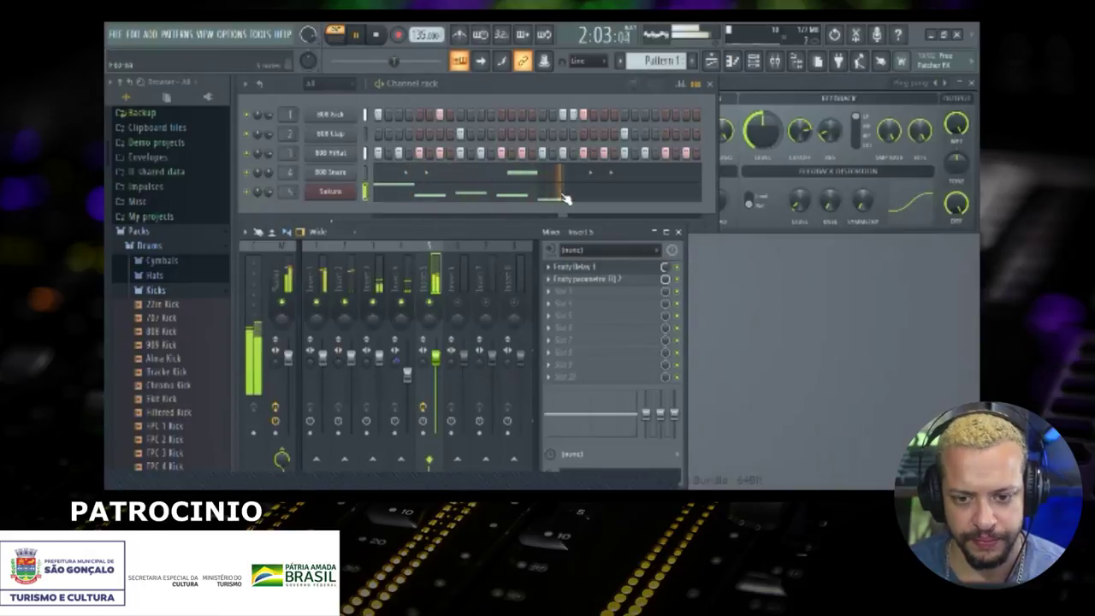
{"action": "key", "text": "space"}
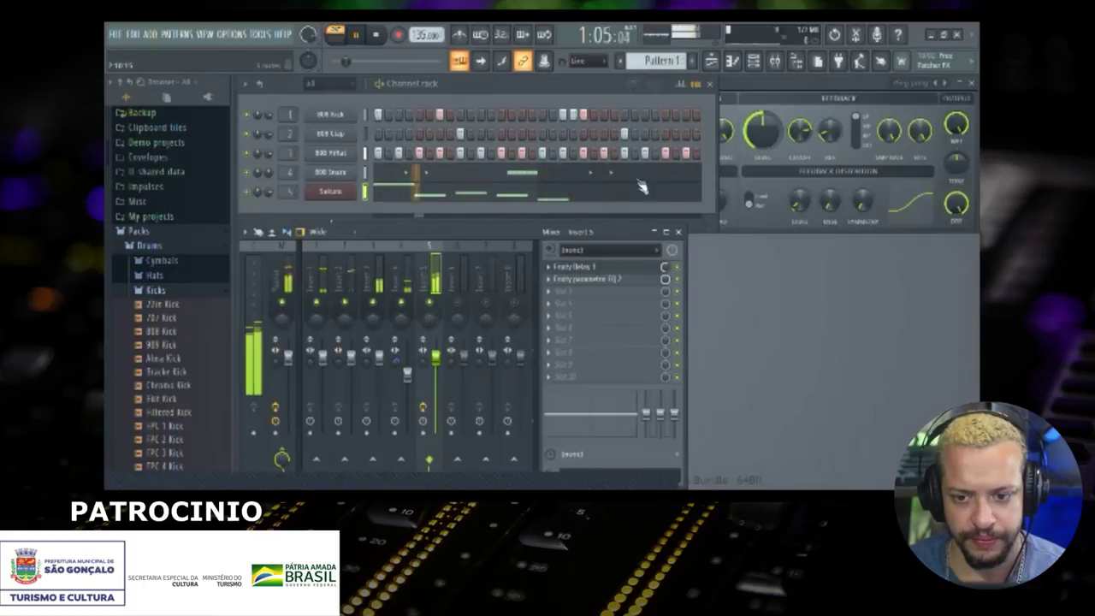
Step: Add an FL Keys channel to the channel rack and move its window below the channels
{"action": "left_click", "coordinate": [323, 219]}
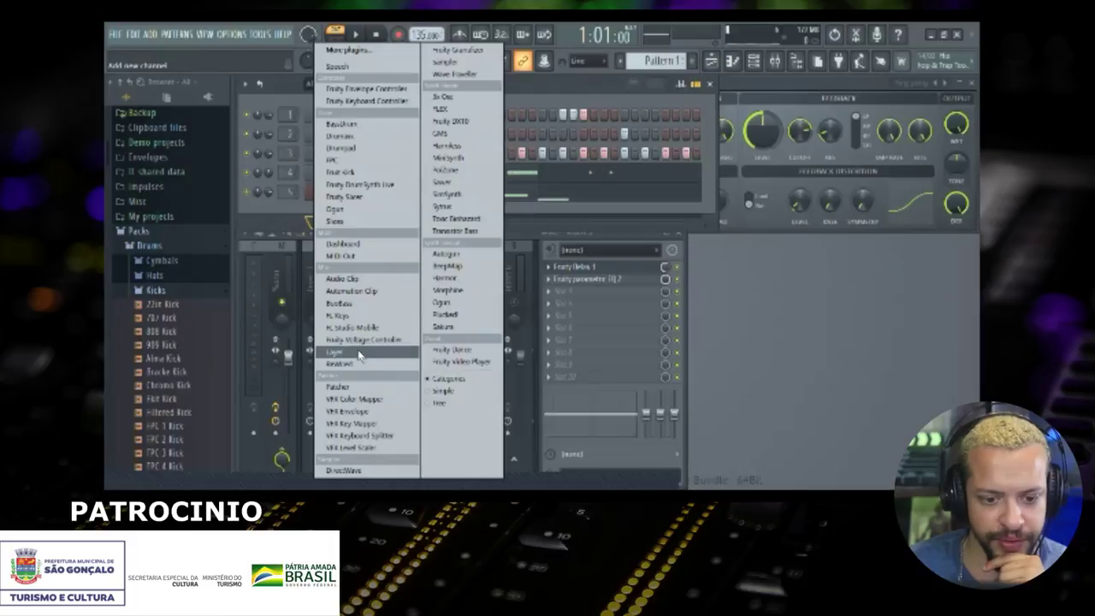
{"action": "left_click", "coordinate": [286, 208]}
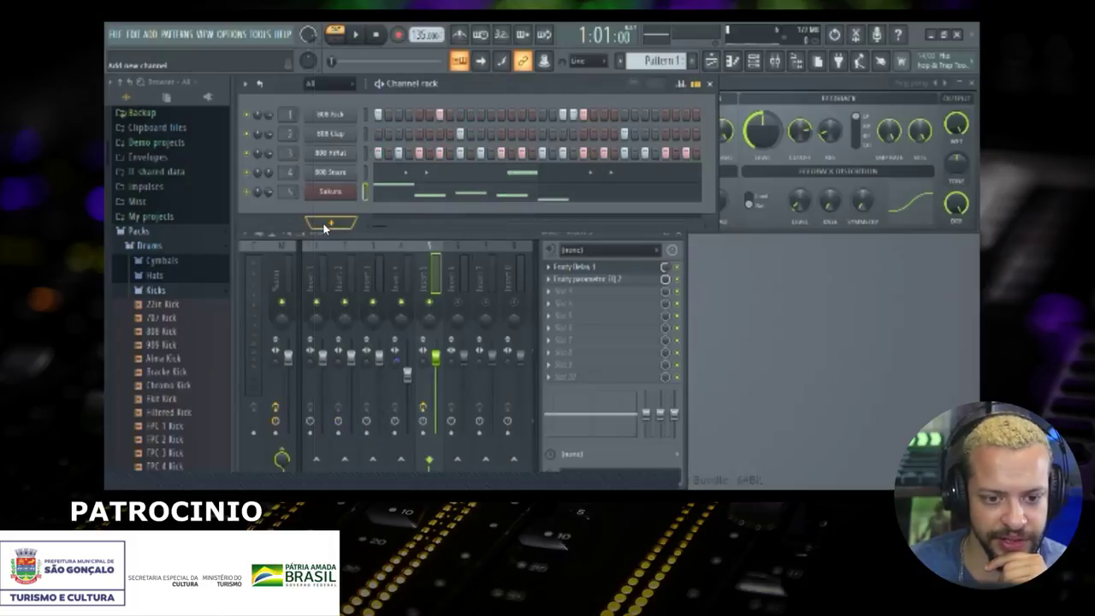
{"action": "left_click", "coordinate": [329, 226]}
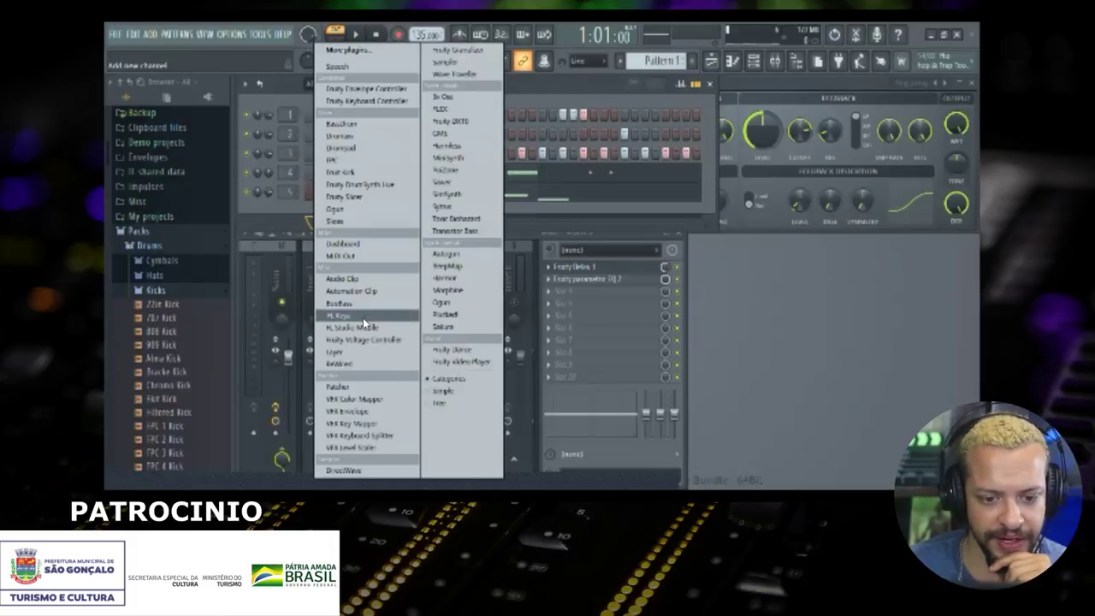
{"action": "left_click", "coordinate": [340, 316]}
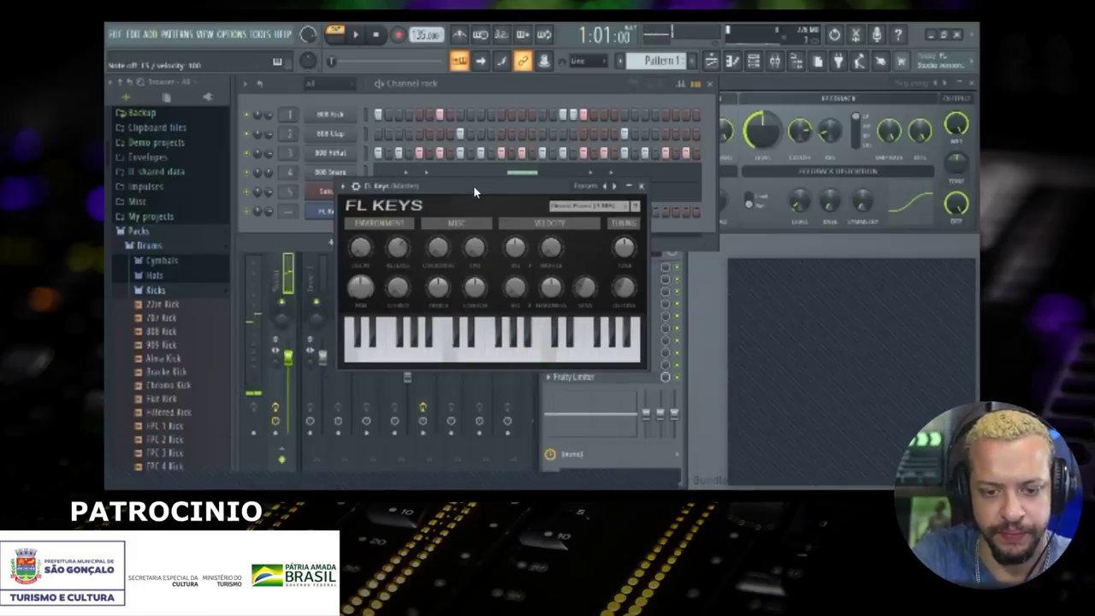
{"action": "left_click_drag", "start_coordinate": [475, 192], "coordinate": [323, 264]}
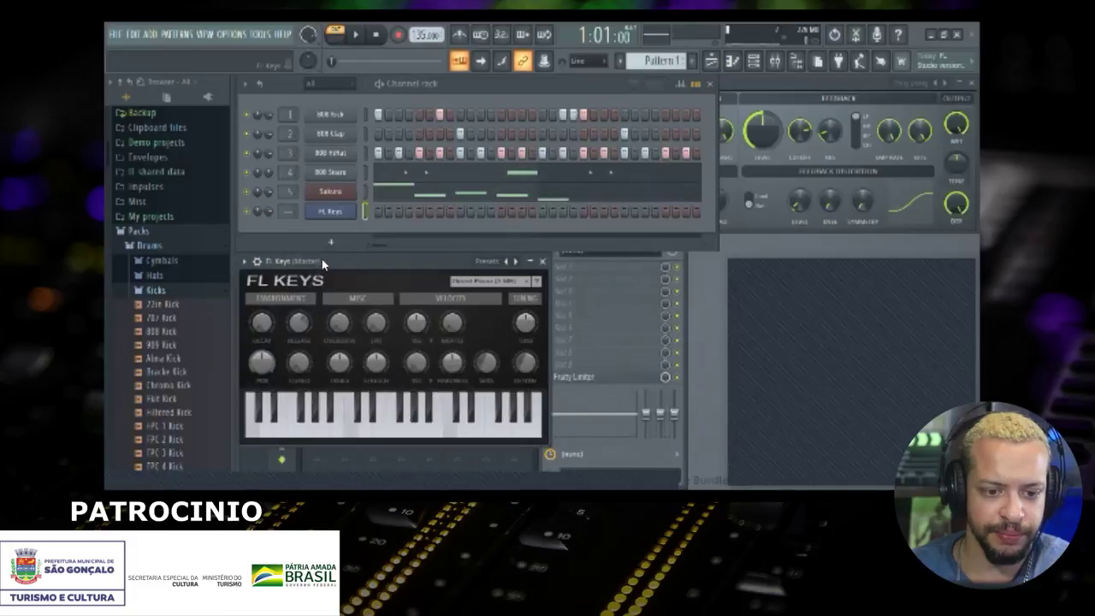
Step: Replace the FL Keys instrument with Harmor and play a test note
{"action": "right_click", "coordinate": [331, 212]}
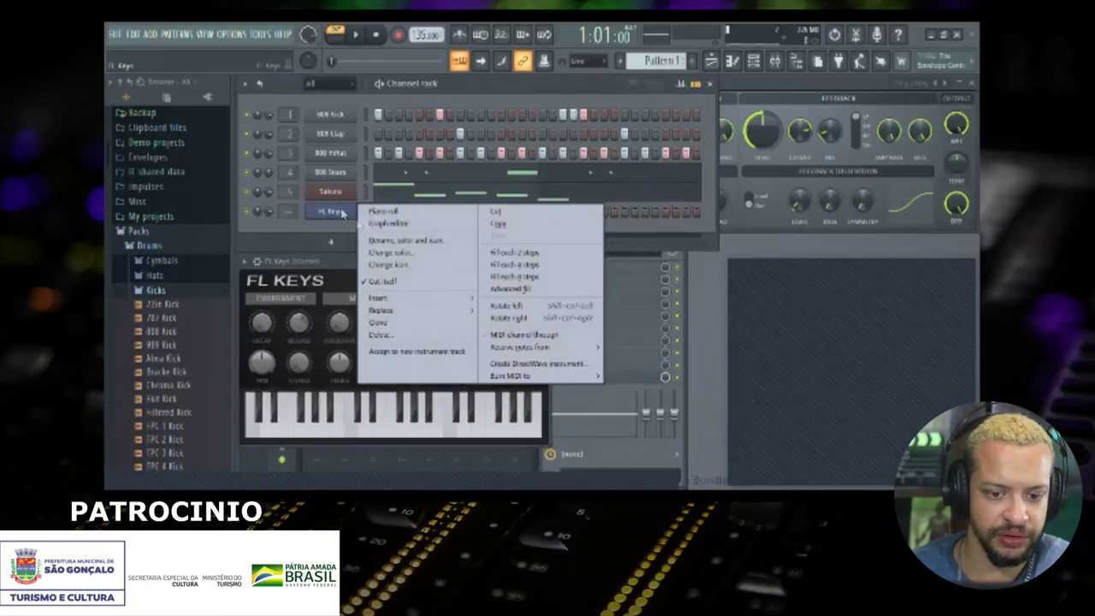
{"action": "mouse_move", "coordinate": [399, 307]}
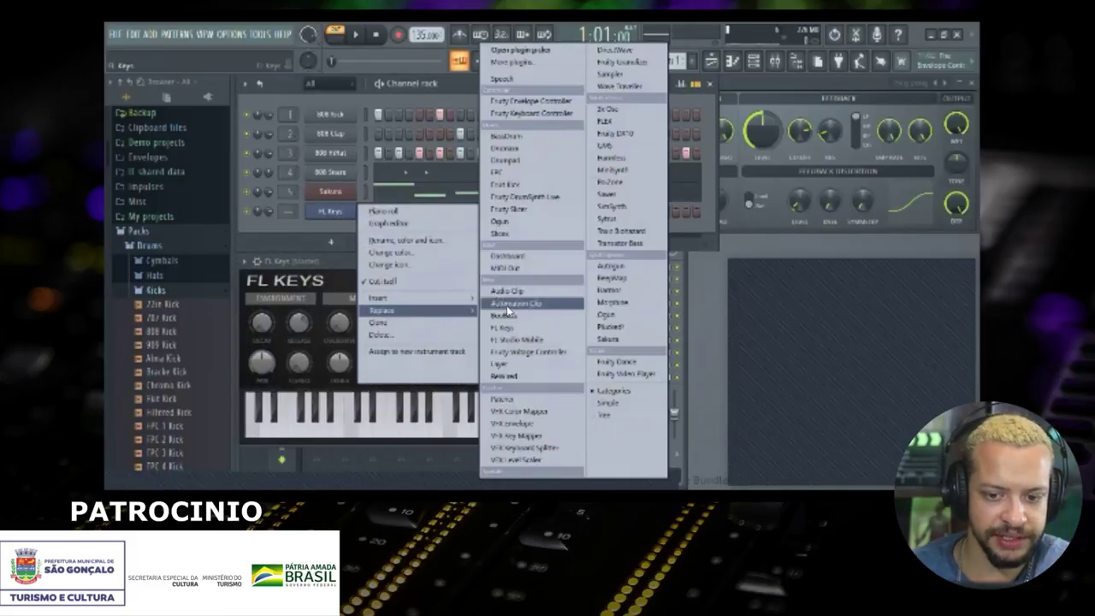
{"action": "left_click", "coordinate": [613, 291]}
{"action": "key", "text": "u"}
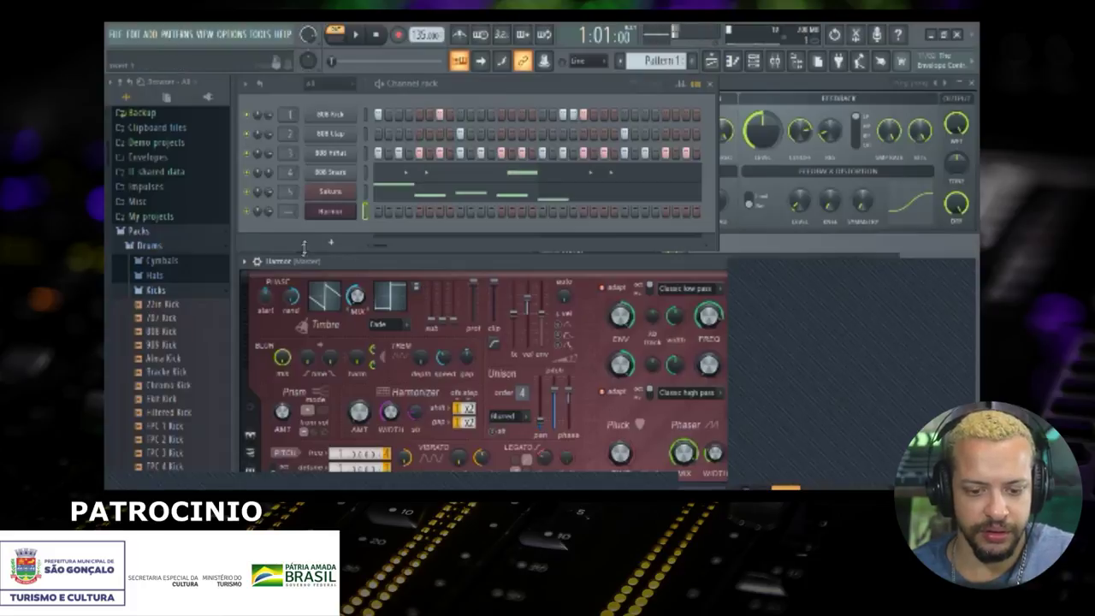
Step: Replace the Harmor instrument with FL Keys on the same channel
{"action": "right_click", "coordinate": [328, 213]}
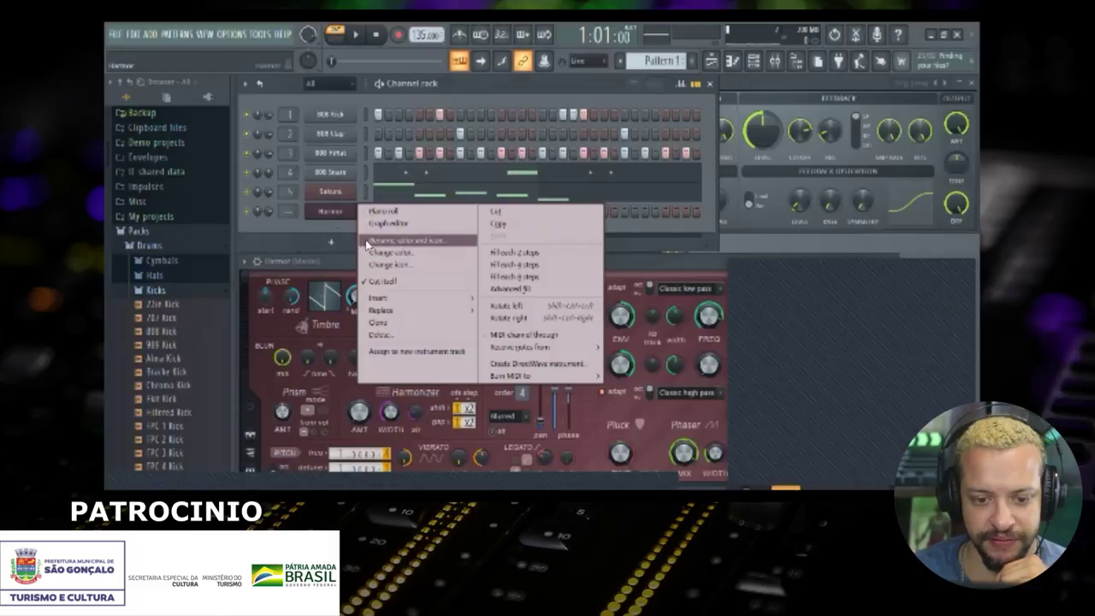
{"action": "left_click", "coordinate": [339, 213]}
{"action": "right_click", "coordinate": [337, 211]}
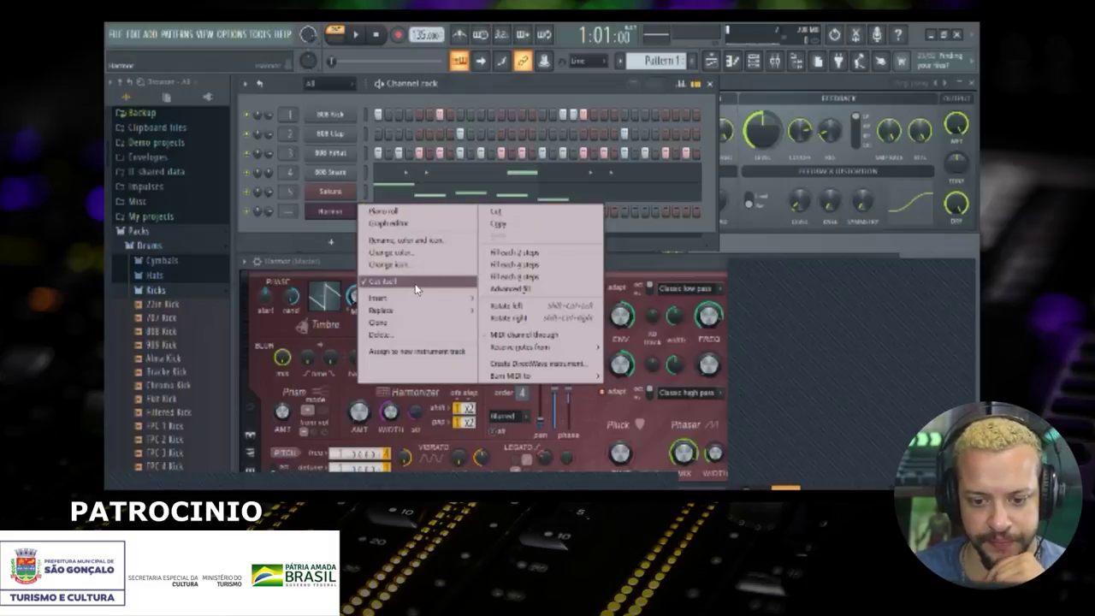
{"action": "mouse_move", "coordinate": [399, 313]}
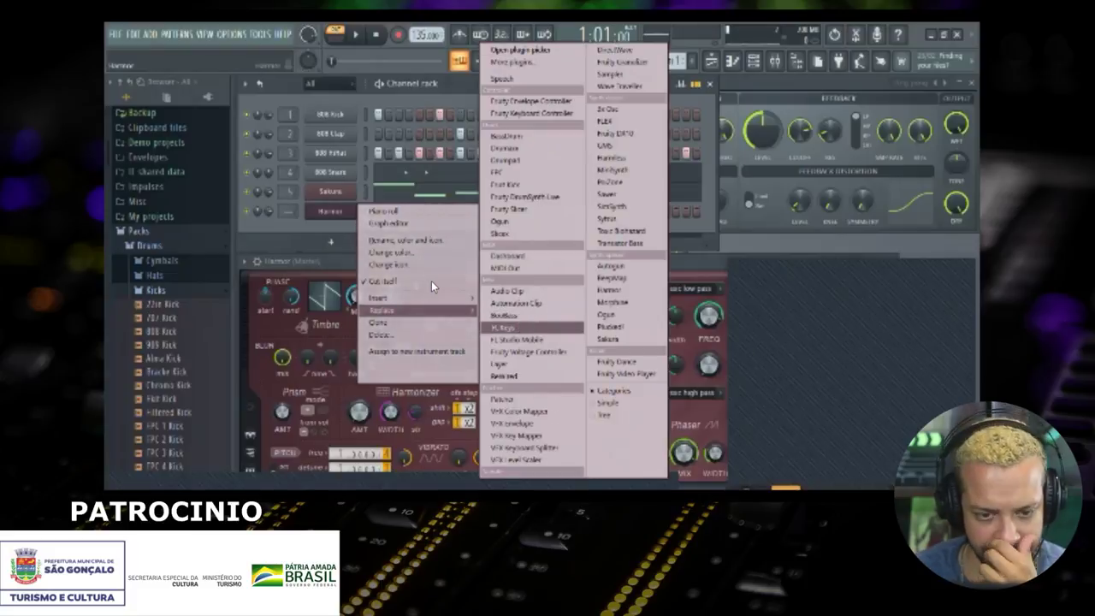
{"action": "left_click", "coordinate": [520, 327]}
Step: Open the FL Keys piano roll, place a short note midway through bar 2, and play the pattern
{"action": "right_click", "coordinate": [343, 212]}
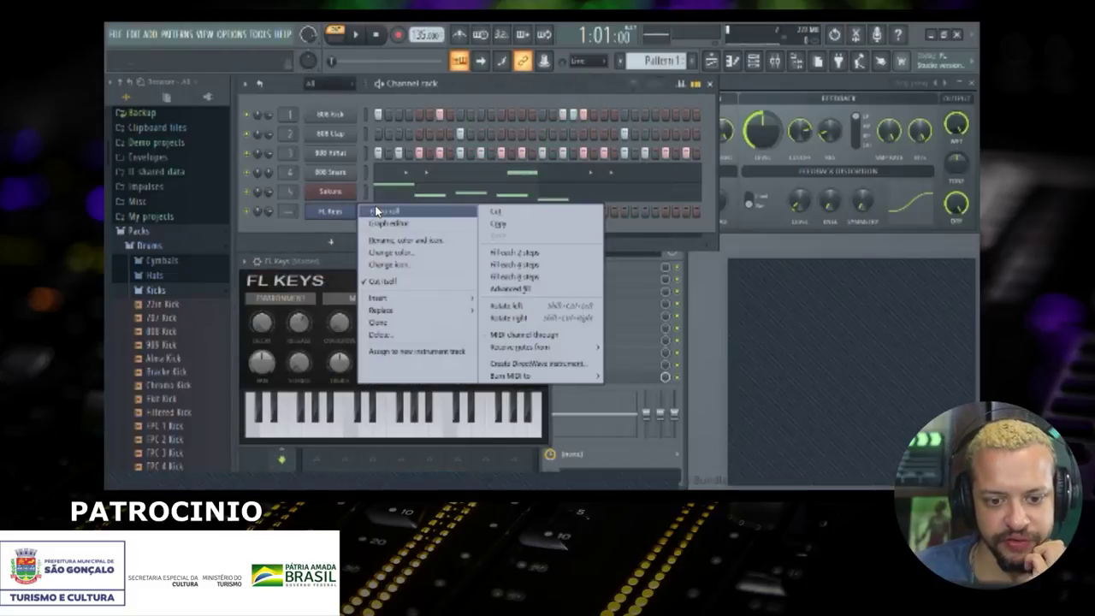
{"action": "left_click", "coordinate": [376, 211]}
{"action": "left_click_drag", "start_coordinate": [735, 190], "coordinate": [652, 115]}
{"action": "double_click", "coordinate": [652, 116]}
{"action": "key", "text": "space"}
{"action": "left_click", "coordinate": [463, 196]}
{"action": "key", "text": "space"}
{"action": "left_click_drag", "start_coordinate": [464, 197], "coordinate": [473, 197]}
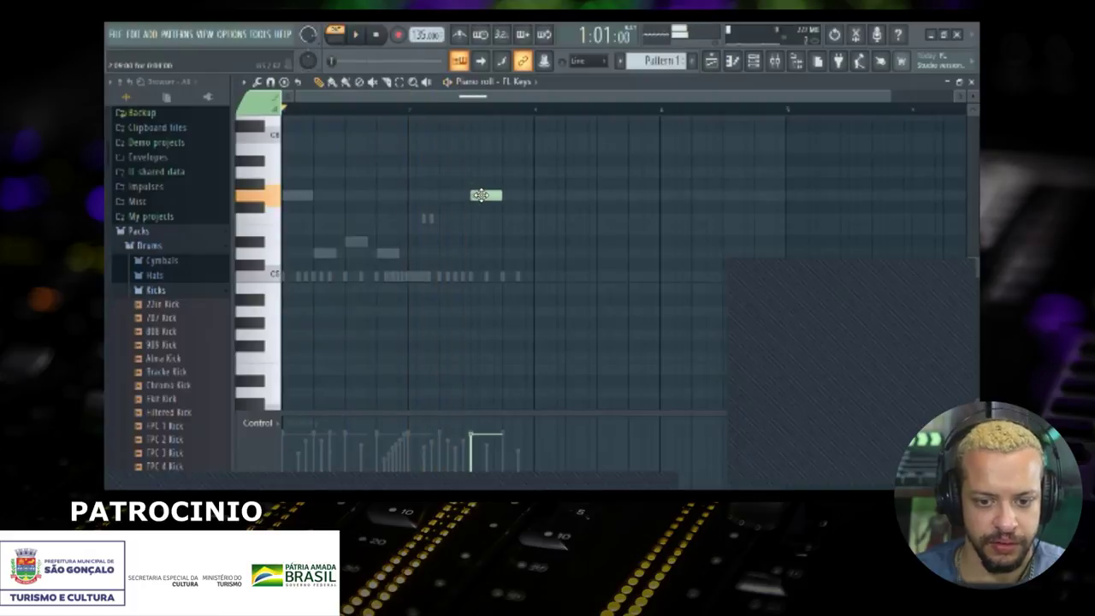
{"action": "key", "text": "space"}
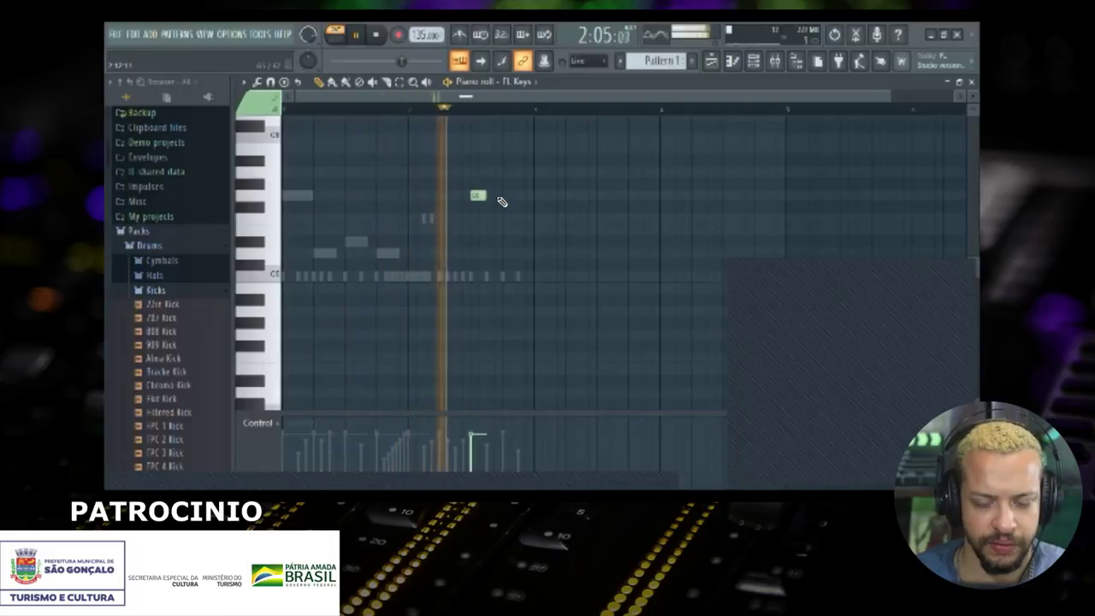
Step: Add a second short G5 note in bar 2 of the FL Keys roll, separate the pair with a gap, and play the pattern
{"action": "left_click", "coordinate": [447, 197]}
{"action": "key", "text": "space"}
{"action": "left_click_drag", "start_coordinate": [447, 198], "coordinate": [456, 198]}
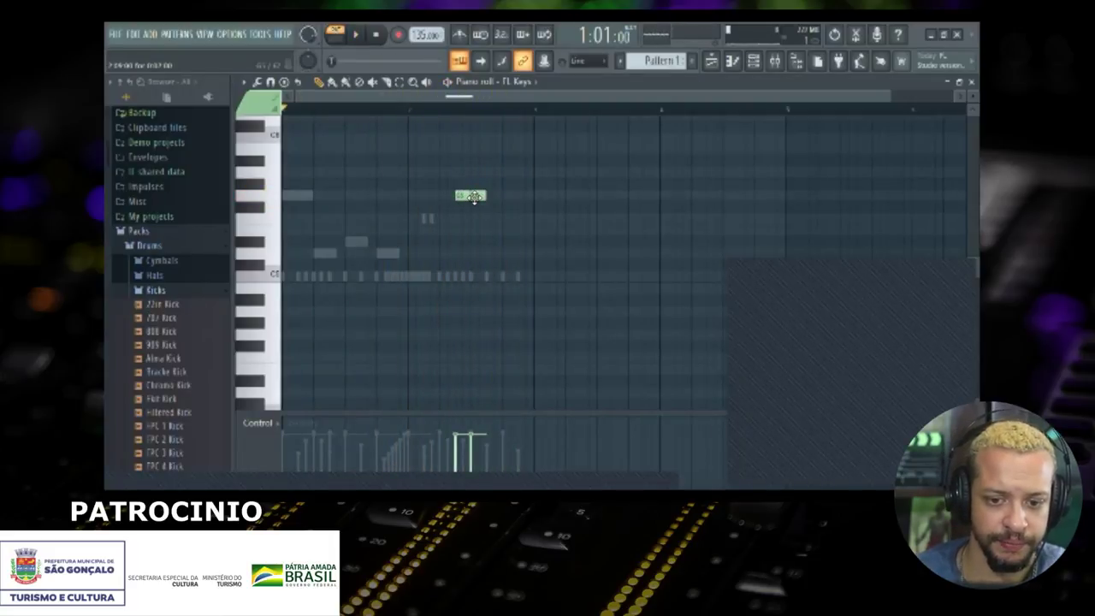
{"action": "key", "text": "space"}
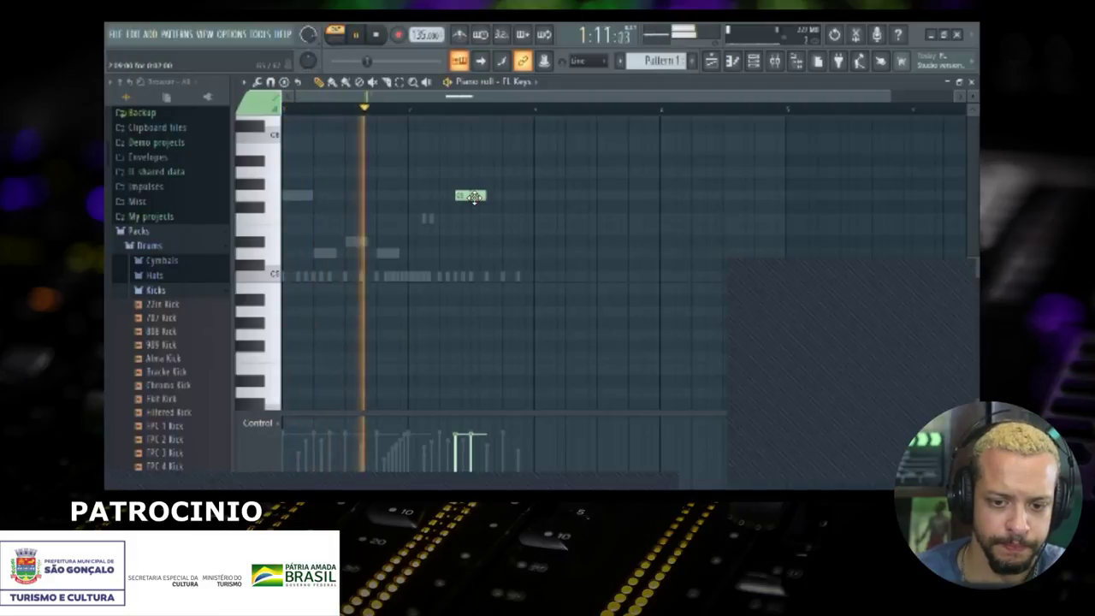
{"action": "left_click_drag", "start_coordinate": [473, 197], "coordinate": [494, 195]}
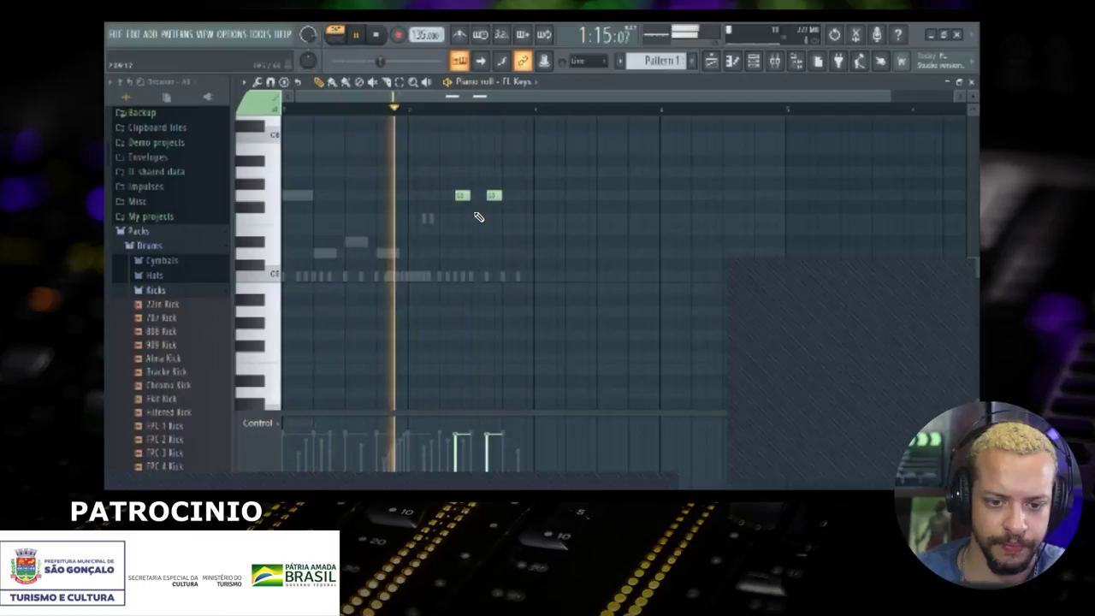
{"action": "key", "text": "space"}
Step: With snapping at 1/4 step, shorten the first G5 note, add a matching short note just after it, and play the pattern
{"action": "scroll", "coordinate": [457, 212], "scroll_direction": "up", "scroll_amount": 2}
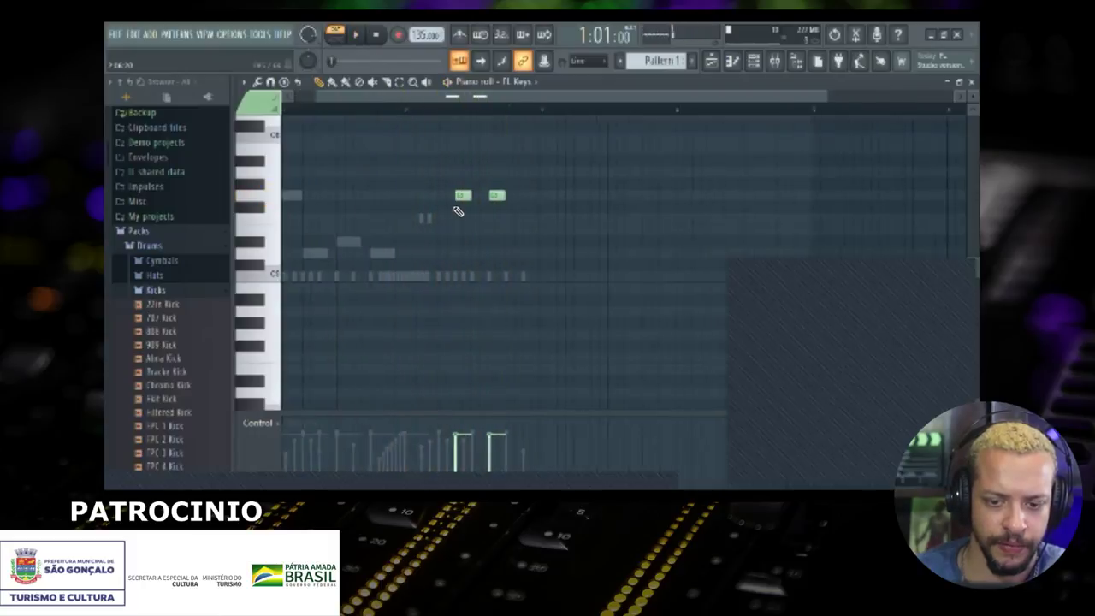
{"action": "scroll", "coordinate": [458, 212], "scroll_direction": "up", "scroll_amount": 3}
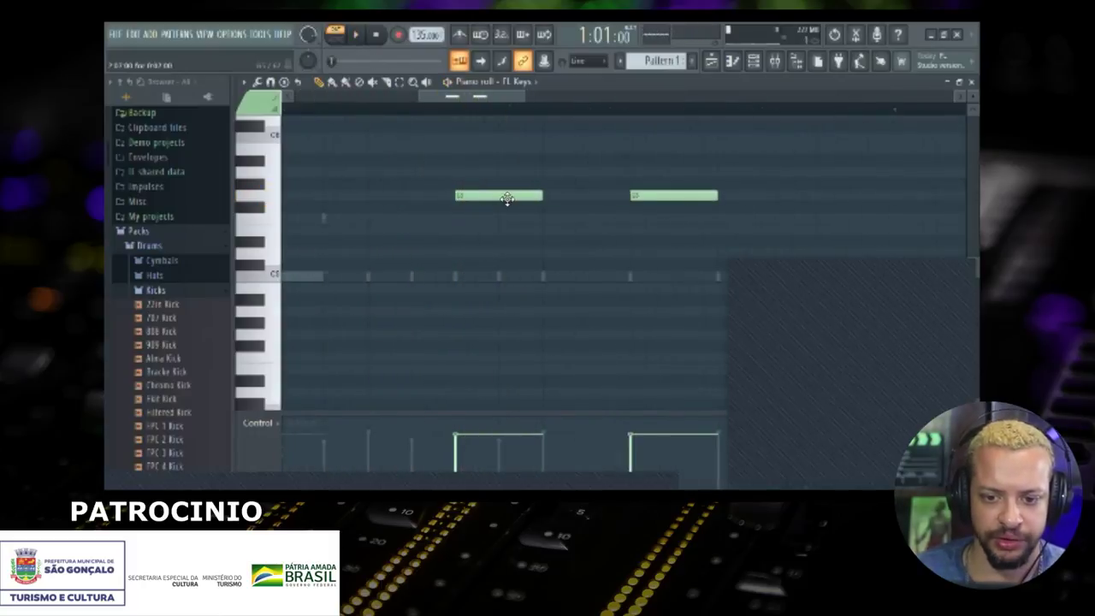
{"action": "scroll", "coordinate": [507, 198], "scroll_direction": "down", "scroll_amount": 4}
{"action": "mouse_move", "coordinate": [493, 197]}
{"action": "left_mouse_down"}
{"action": "mouse_move", "coordinate": [517, 196]}
{"action": "mouse_move", "coordinate": [494, 201]}
{"action": "left_mouse_up"}
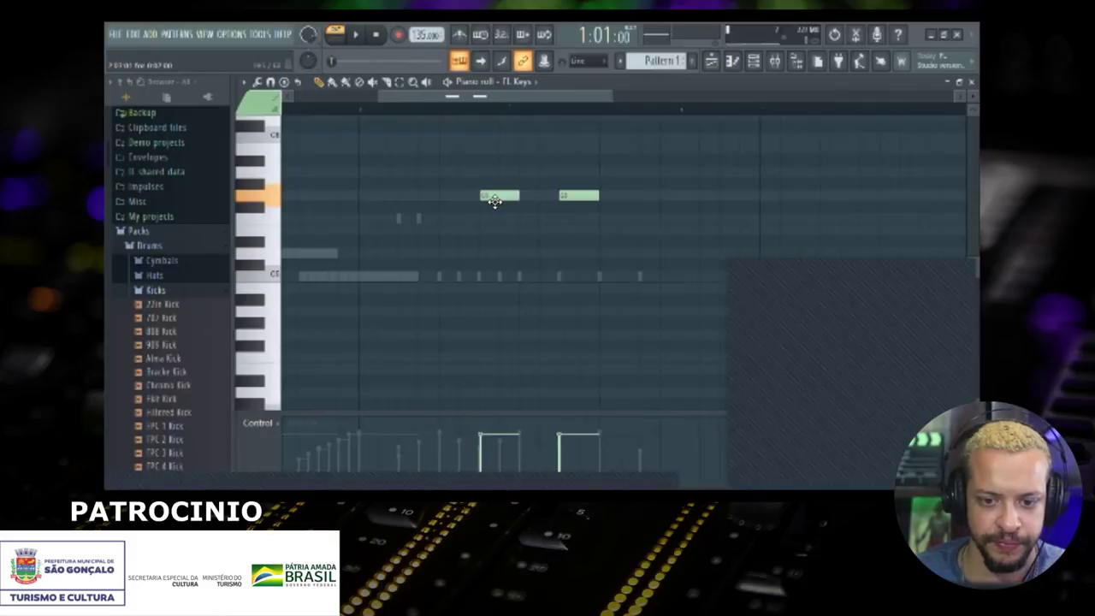
{"action": "left_click_drag", "start_coordinate": [494, 200], "coordinate": [492, 200]}
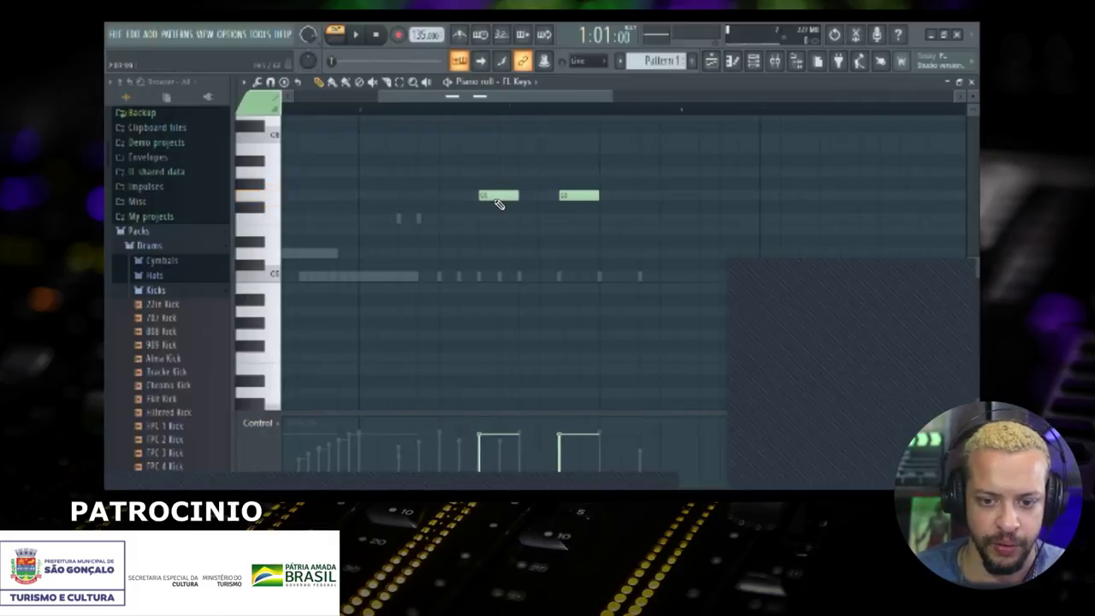
{"action": "left_click", "coordinate": [271, 82]}
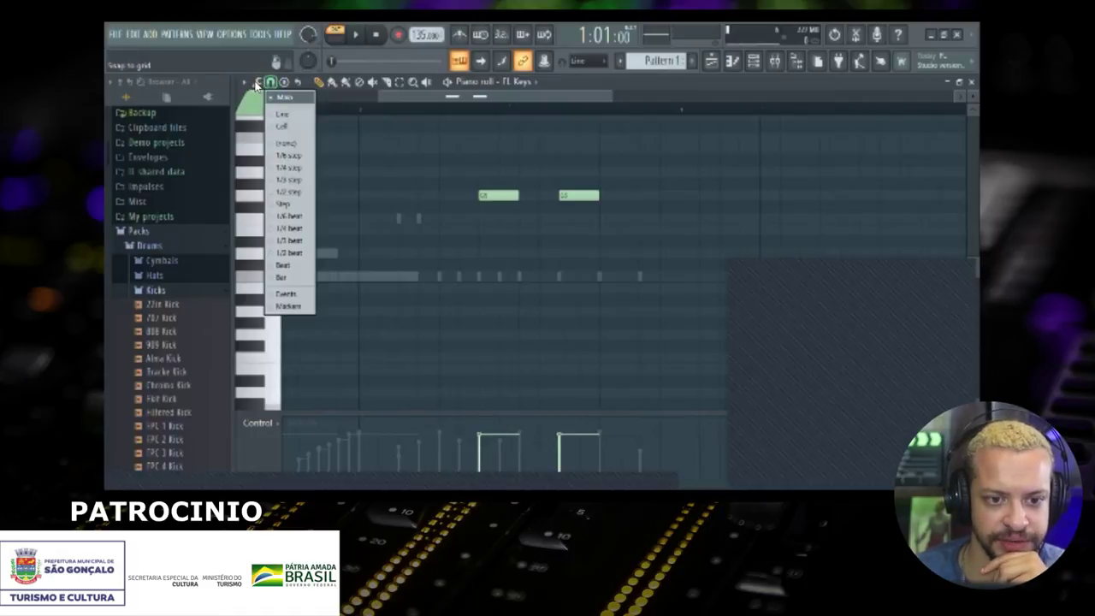
{"action": "left_click", "coordinate": [296, 166]}
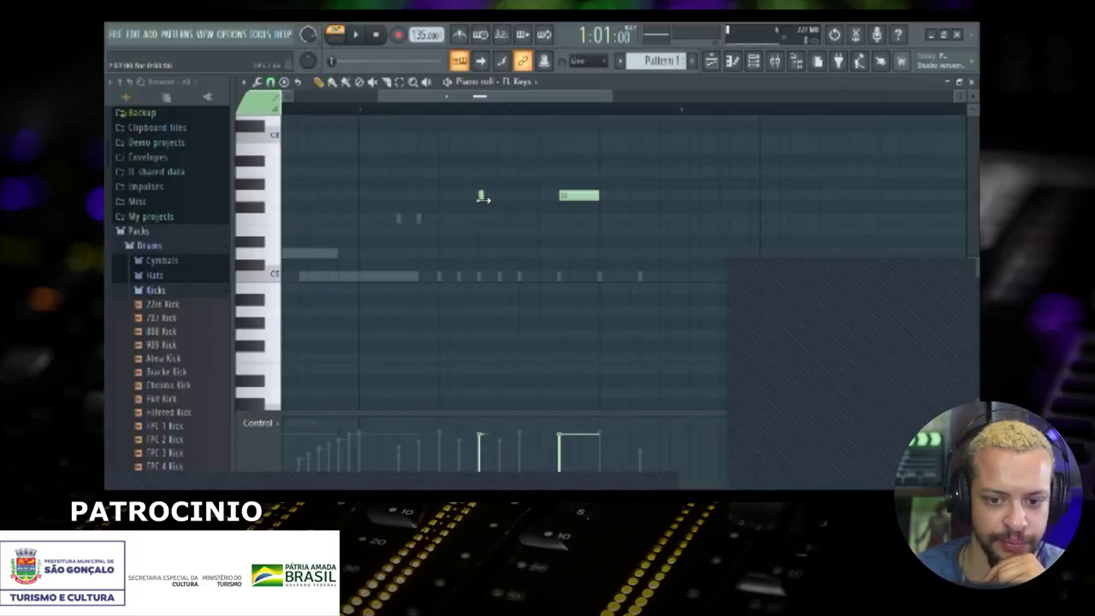
{"action": "left_click", "coordinate": [504, 198]}
{"action": "key", "text": "space"}
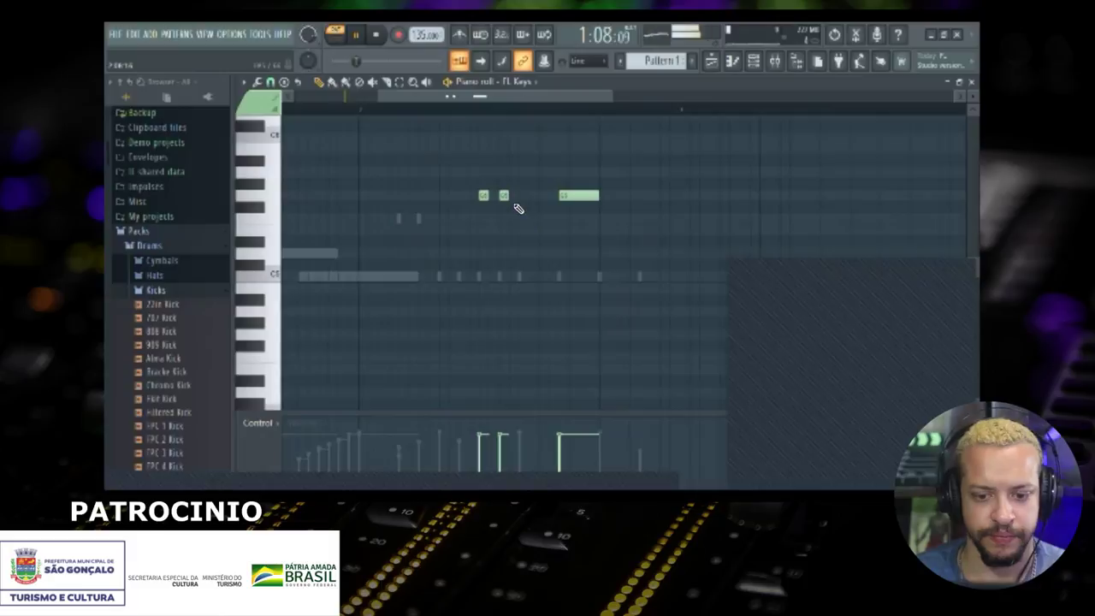
Step: Add a D#5 note after the last G5 note and shift it toward the end of bar 2
{"action": "scroll", "coordinate": [519, 208], "scroll_direction": "down", "scroll_amount": 2}
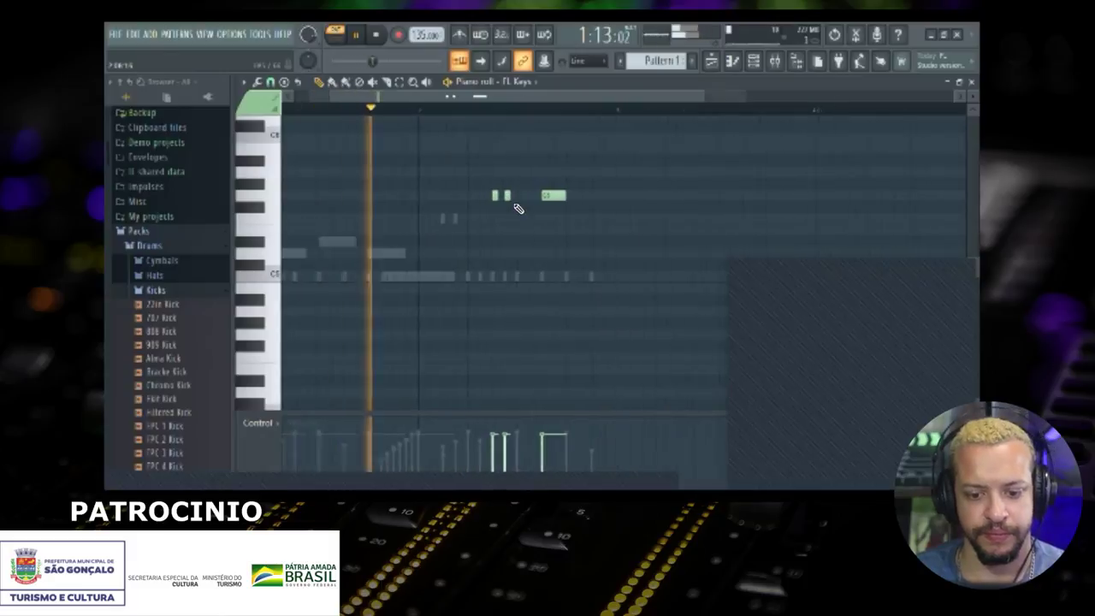
{"action": "left_click", "coordinate": [565, 243]}
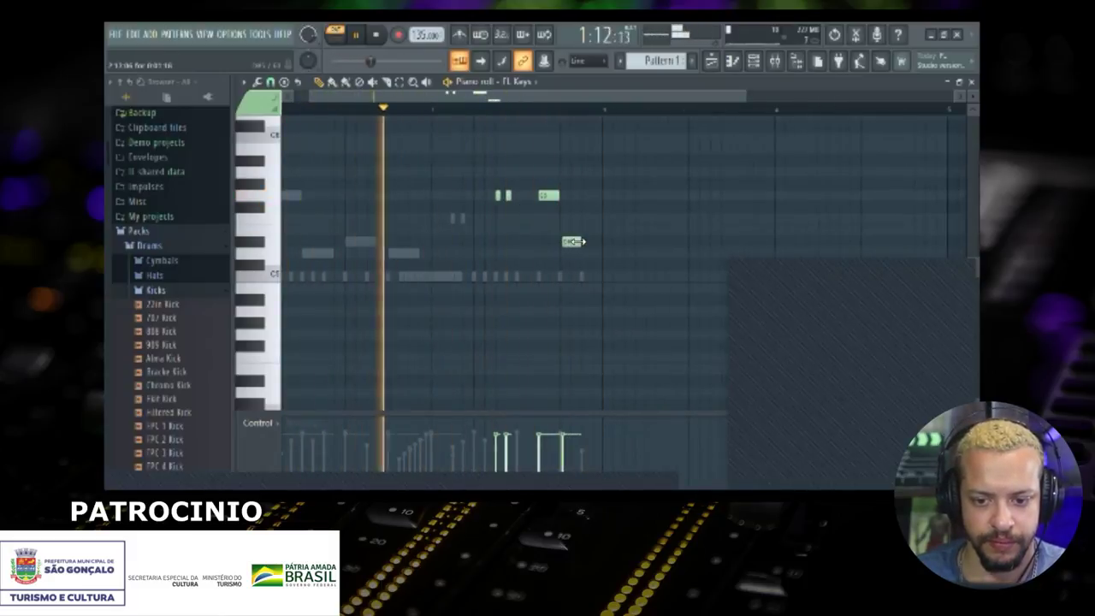
{"action": "mouse_move", "coordinate": [575, 242]}
{"action": "left_mouse_down"}
{"action": "mouse_move", "coordinate": [596, 244]}
{"action": "mouse_move", "coordinate": [585, 243]}
{"action": "left_mouse_up"}
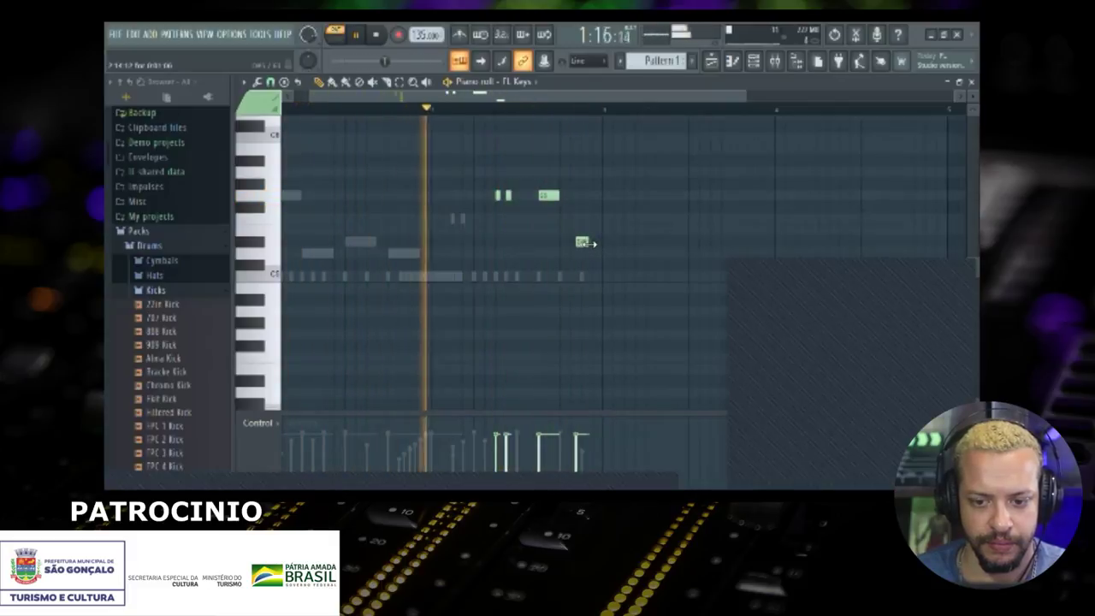
{"action": "left_click_drag", "start_coordinate": [582, 243], "coordinate": [588, 244]}
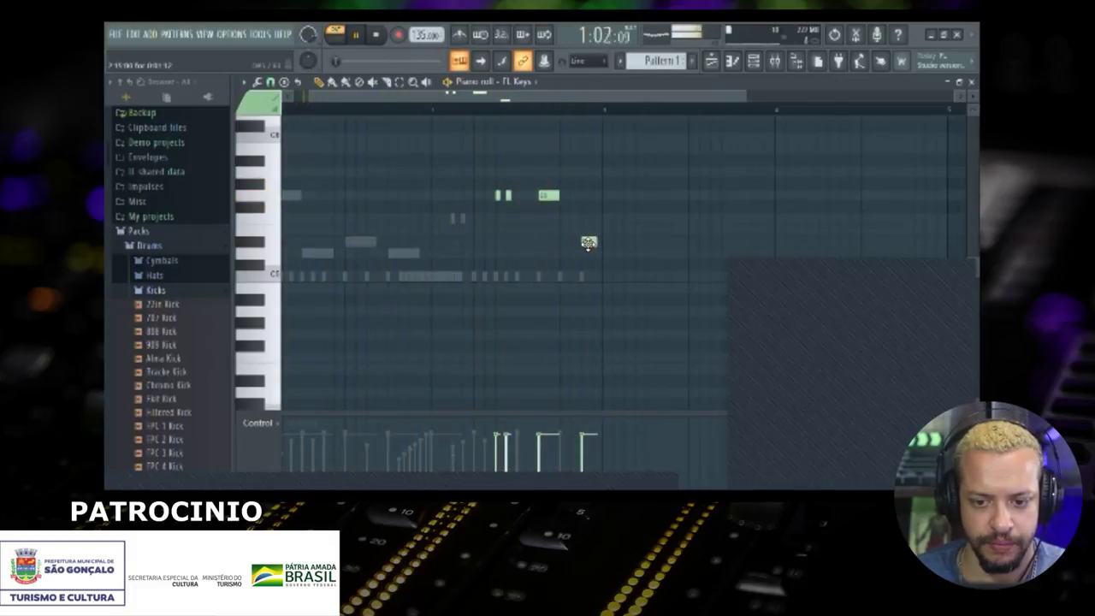
Step: Lower the velocity of the D#5 note and of the two short G5 notes, and stop playback
{"action": "left_click", "coordinate": [584, 453]}
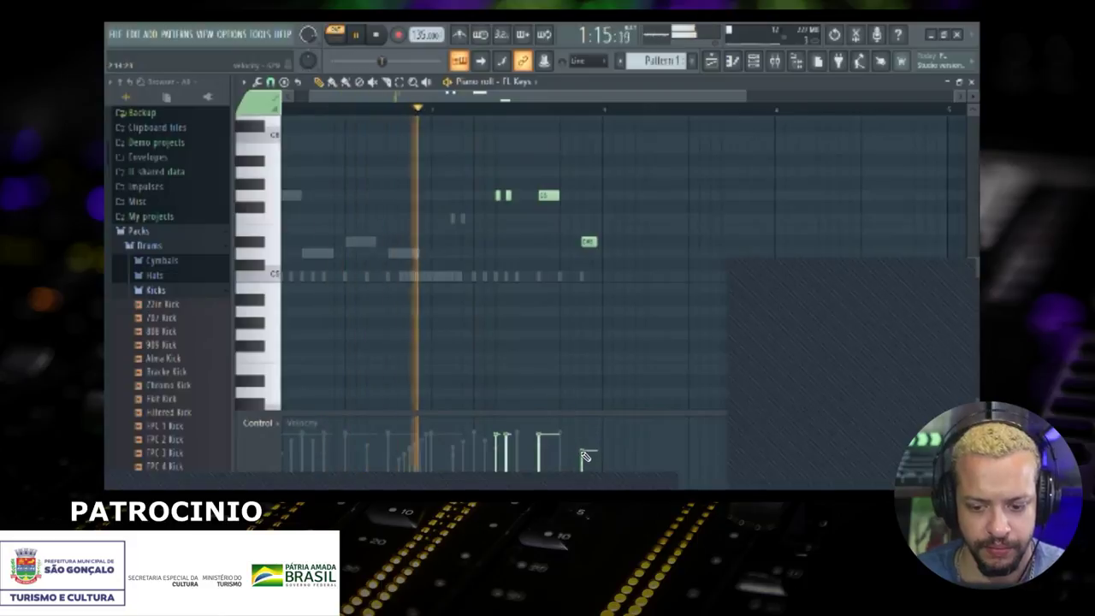
{"action": "left_click", "coordinate": [497, 455]}
{"action": "left_click", "coordinate": [507, 445]}
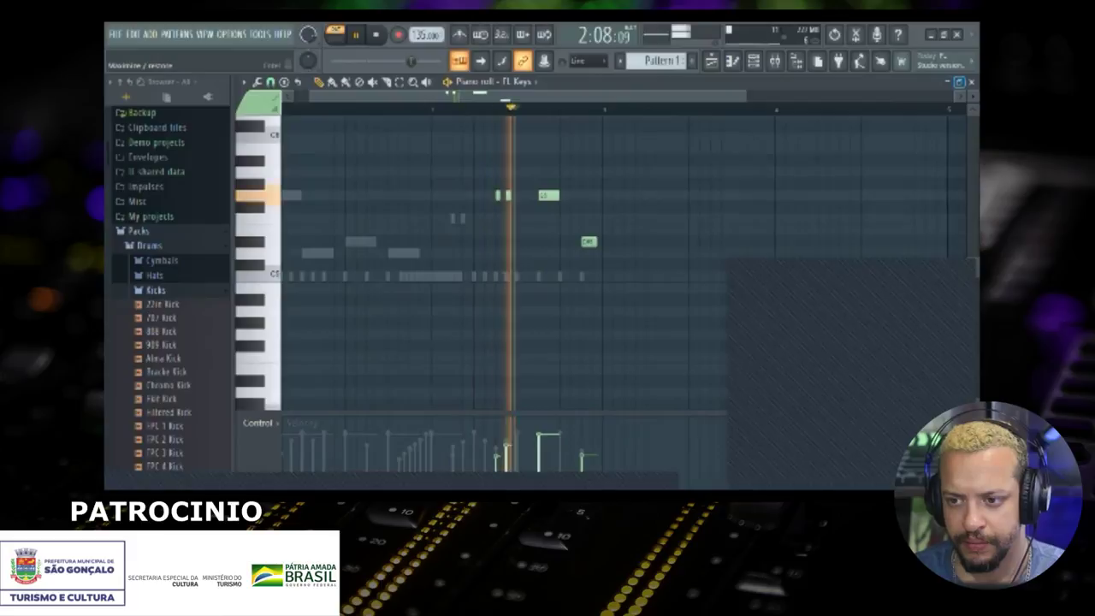
{"action": "key", "text": "space"}
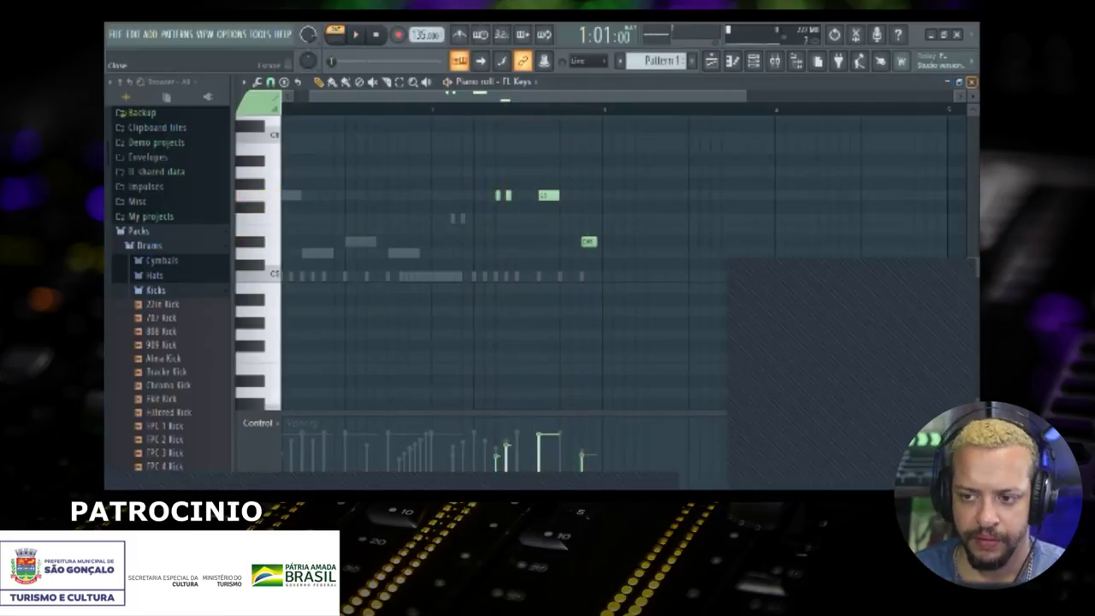
Step: Restore the FL Keys piano roll to a smaller window, move it aside, and close it
{"action": "left_click", "coordinate": [959, 81]}
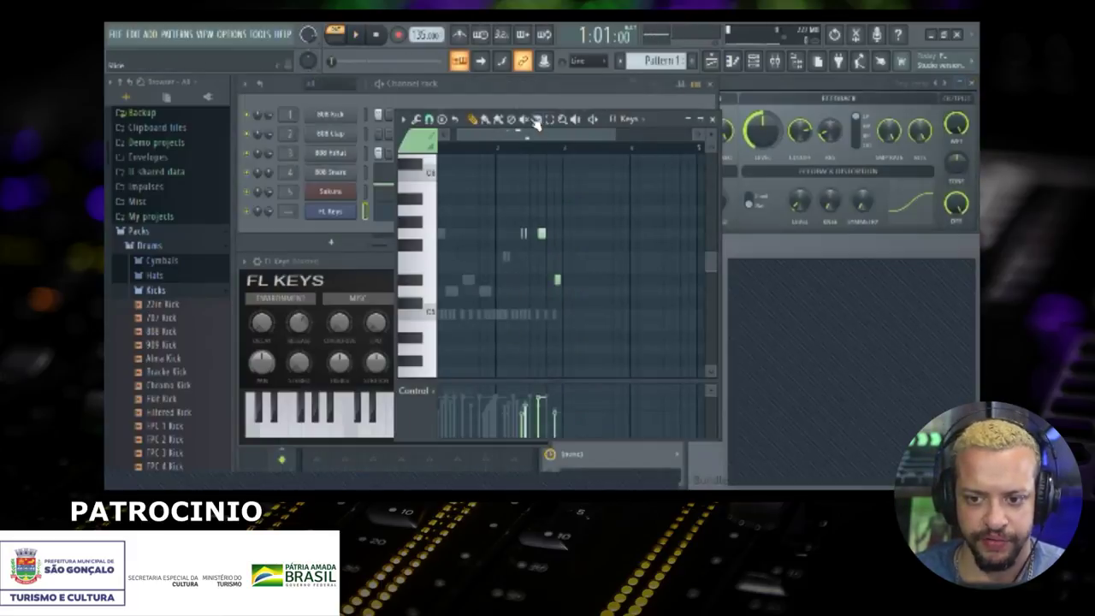
{"action": "left_click_drag", "start_coordinate": [654, 119], "coordinate": [521, 101]}
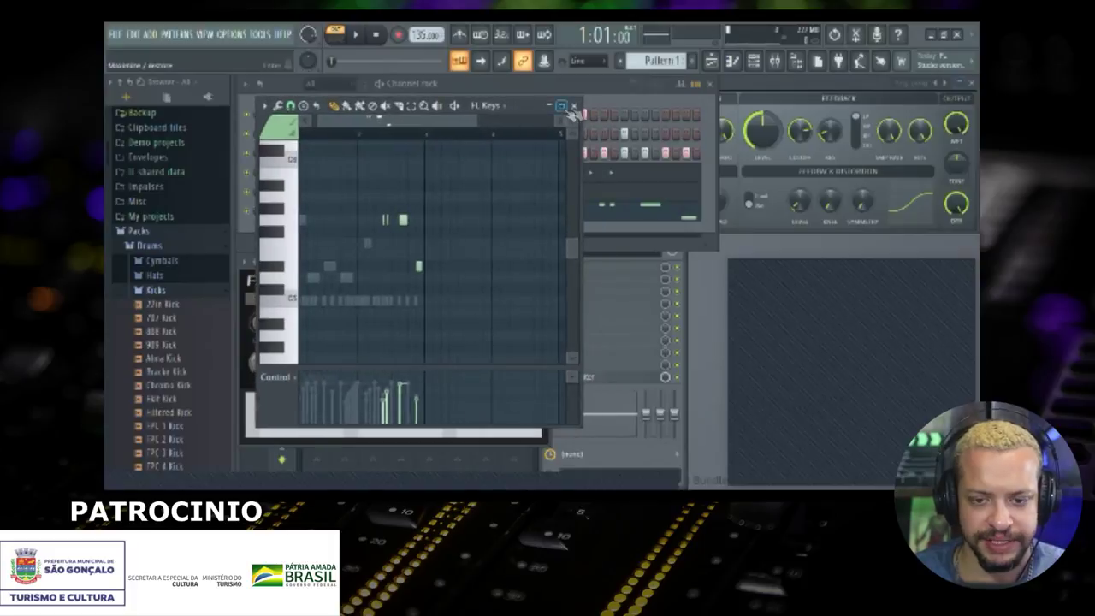
{"action": "left_click", "coordinate": [576, 102]}
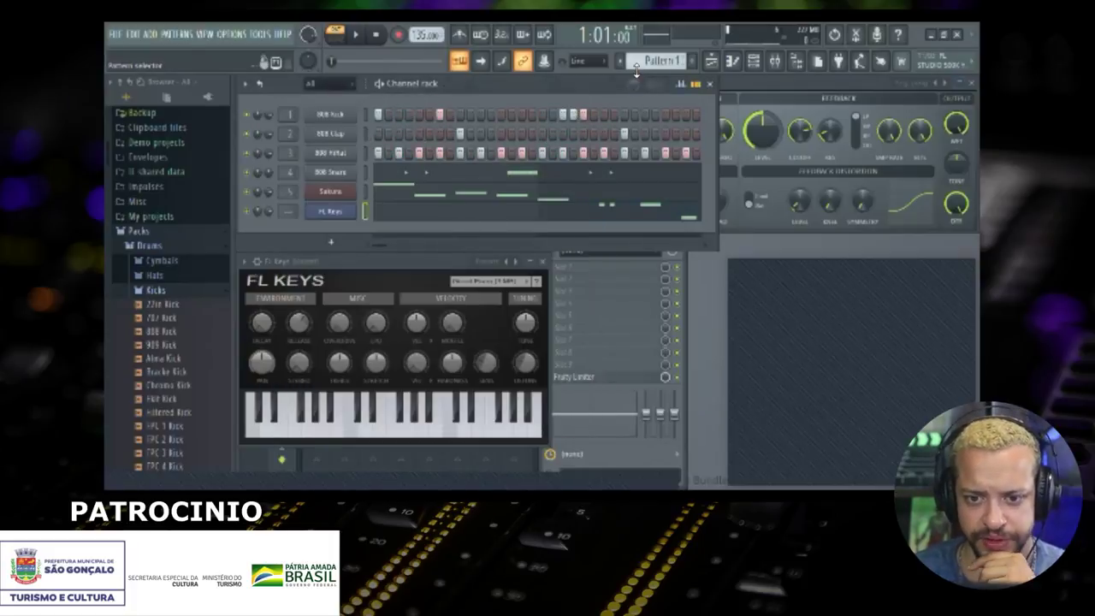
Step: Play Pattern 1 to hear the finished melody while checking the playlist and channel rack
{"action": "left_click", "coordinate": [711, 61]}
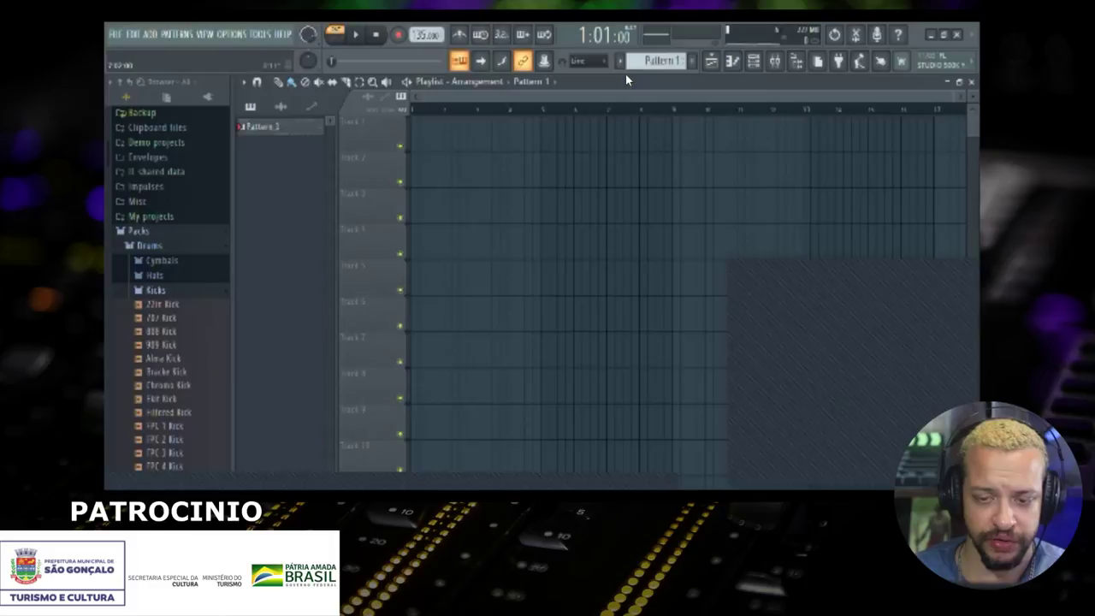
{"action": "key", "text": "space"}
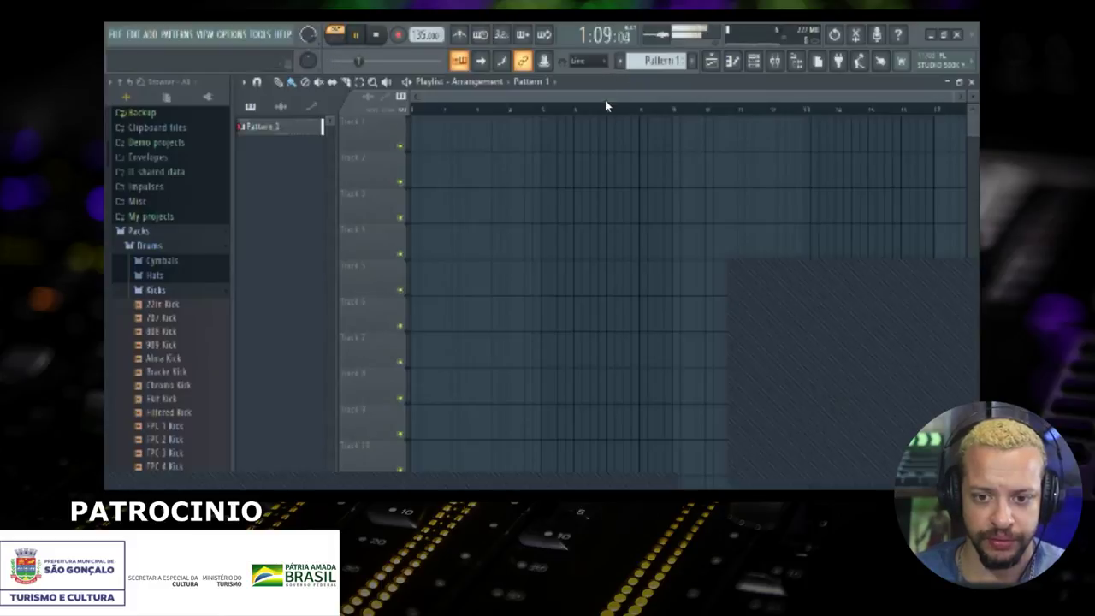
{"action": "left_click", "coordinate": [713, 62]}
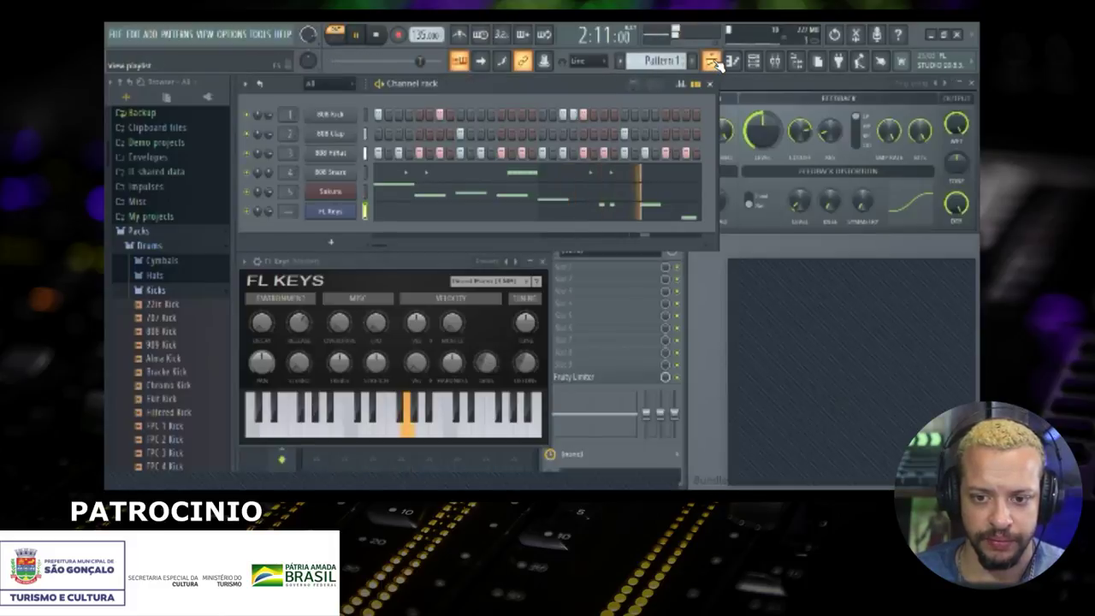
{"action": "key", "text": "space"}
Step: Show the playlist and channel rack and split Pattern 1 by channel
{"action": "left_click", "coordinate": [711, 61]}
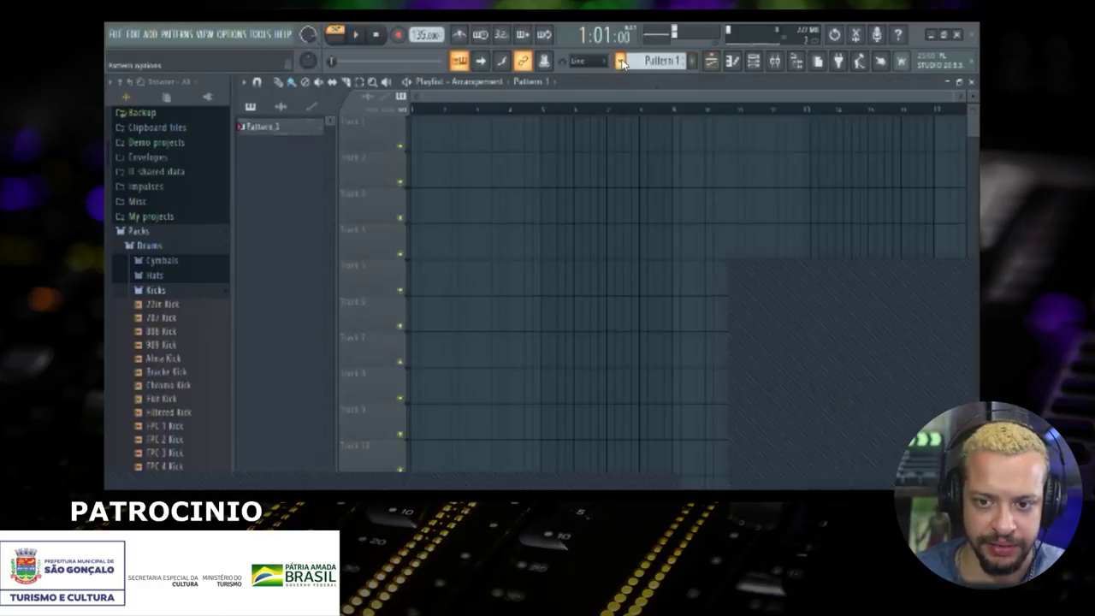
{"action": "left_click", "coordinate": [621, 60]}
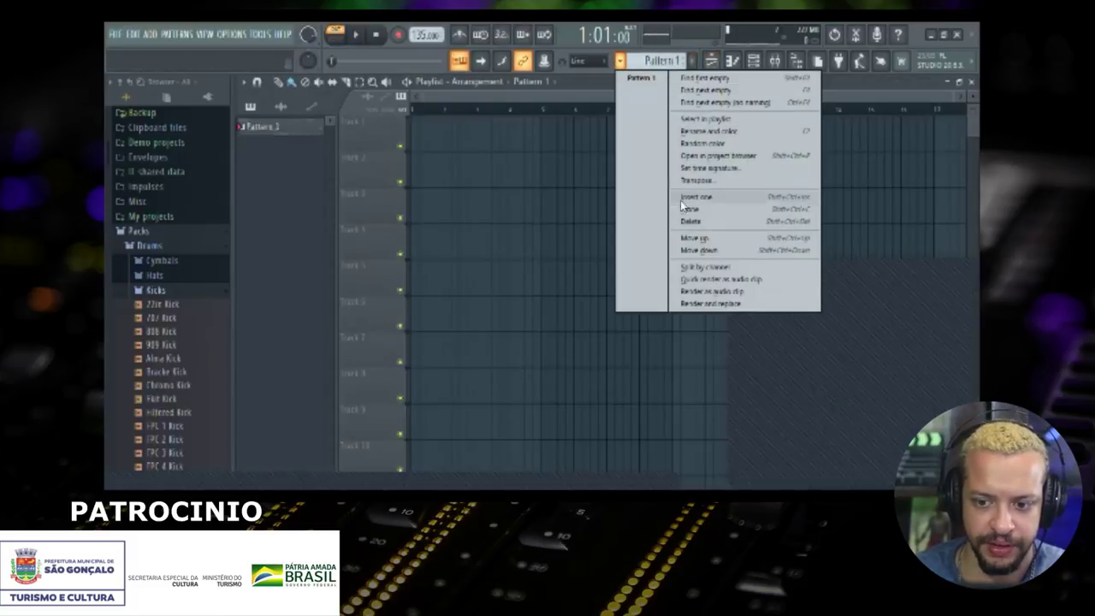
{"action": "left_click", "coordinate": [750, 59]}
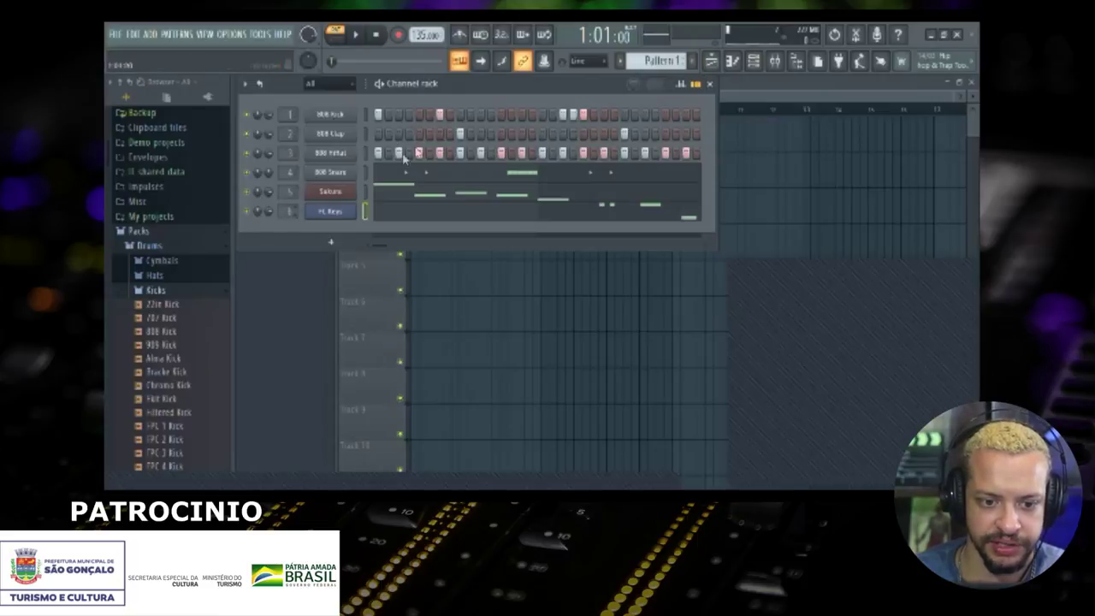
{"action": "left_click", "coordinate": [617, 61]}
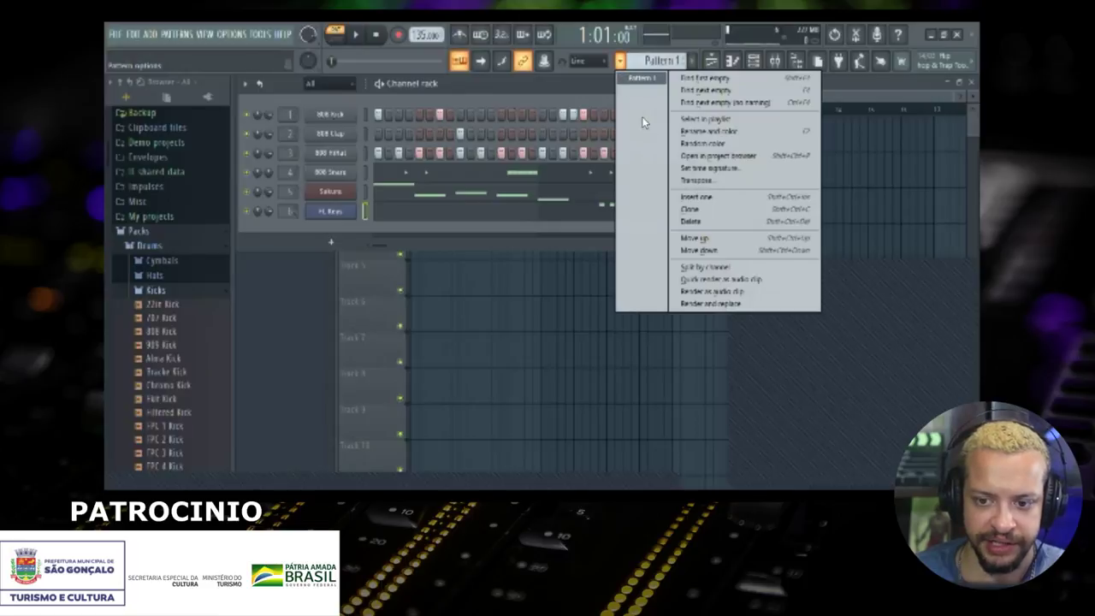
{"action": "left_click", "coordinate": [736, 266]}
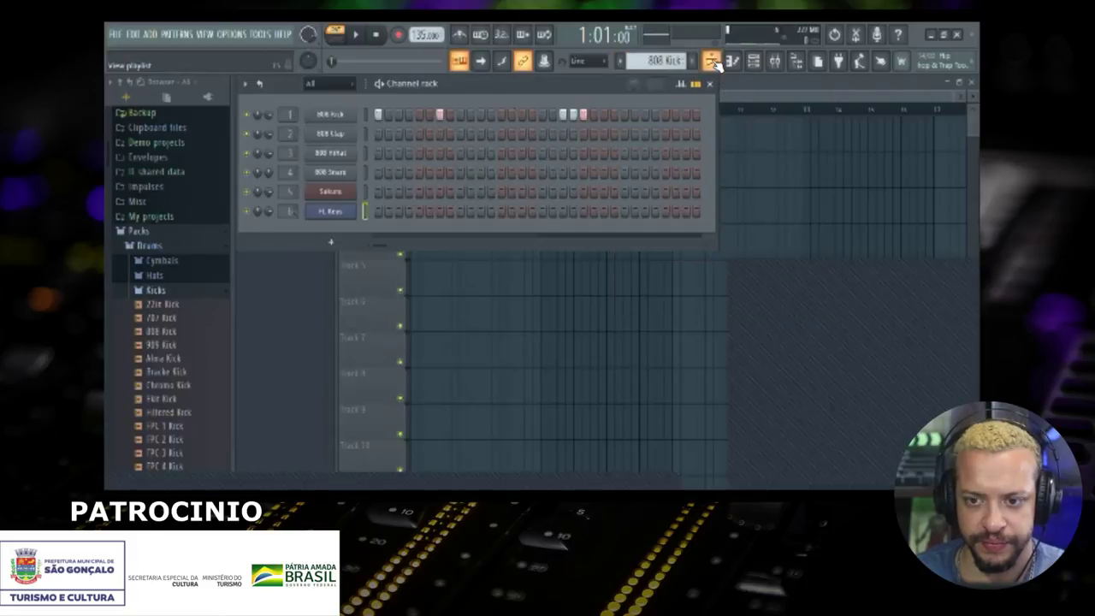
Step: Place the Sakura pattern at bar 1 of Track 1 in the playlist and play the arrangement in song mode
{"action": "left_click", "coordinate": [621, 62]}
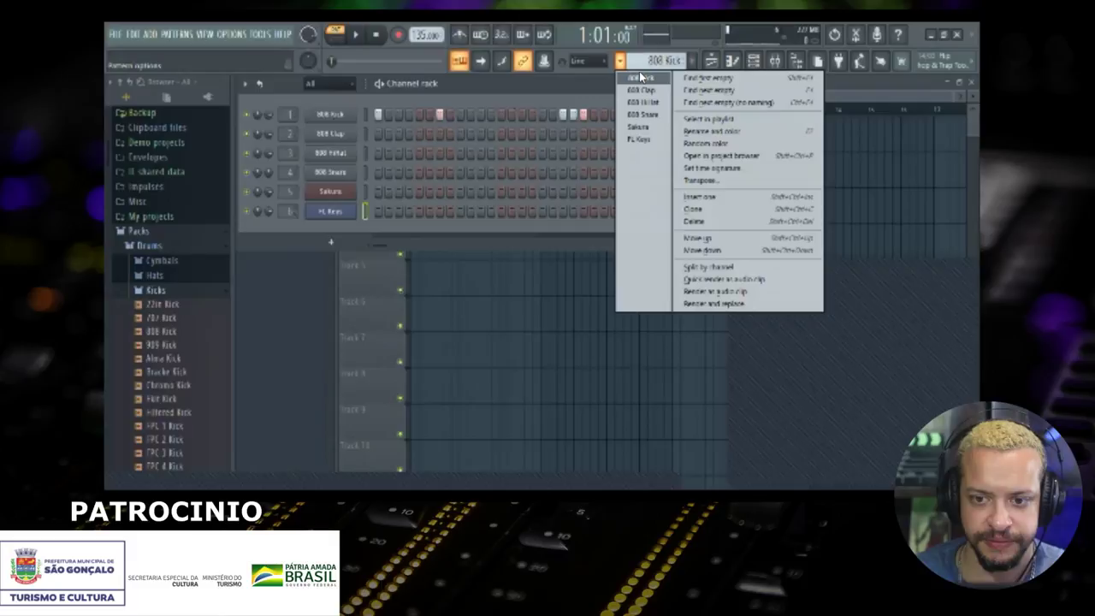
{"action": "left_click", "coordinate": [717, 62]}
{"action": "left_click", "coordinate": [715, 63]}
{"action": "left_click", "coordinate": [712, 63]}
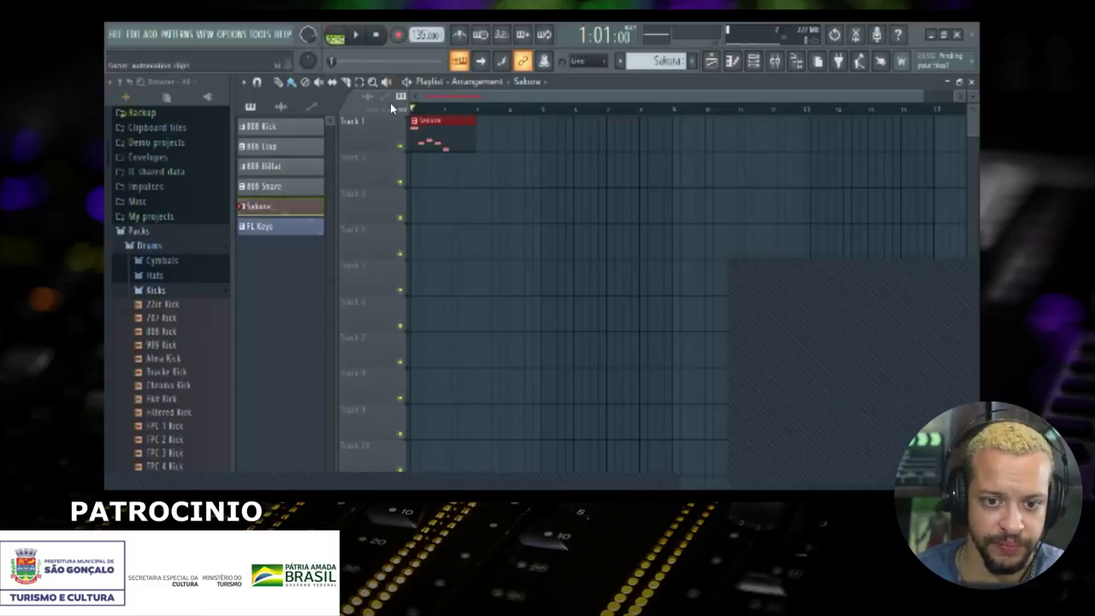
{"action": "key", "text": "space"}
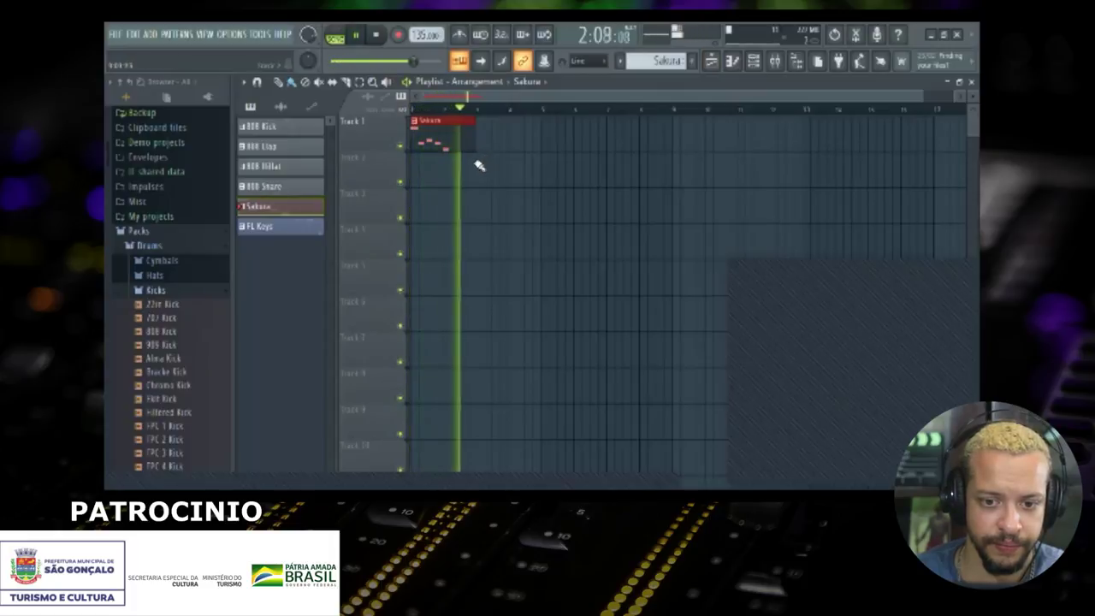
{"action": "key", "text": "space"}
Step: Repeat the Sakura clip at bar 3 on Track 1, place an FL Keys clip below it on Track 2, and play the arrangement
{"action": "left_click_drag", "start_coordinate": [447, 146], "coordinate": [517, 143]}
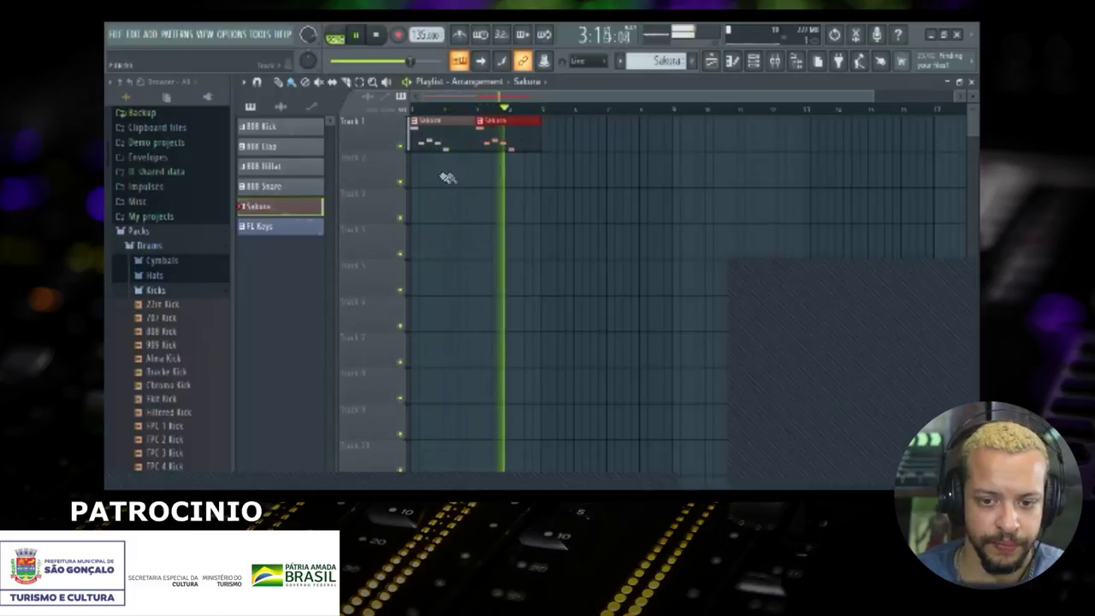
{"action": "key", "text": "space"}
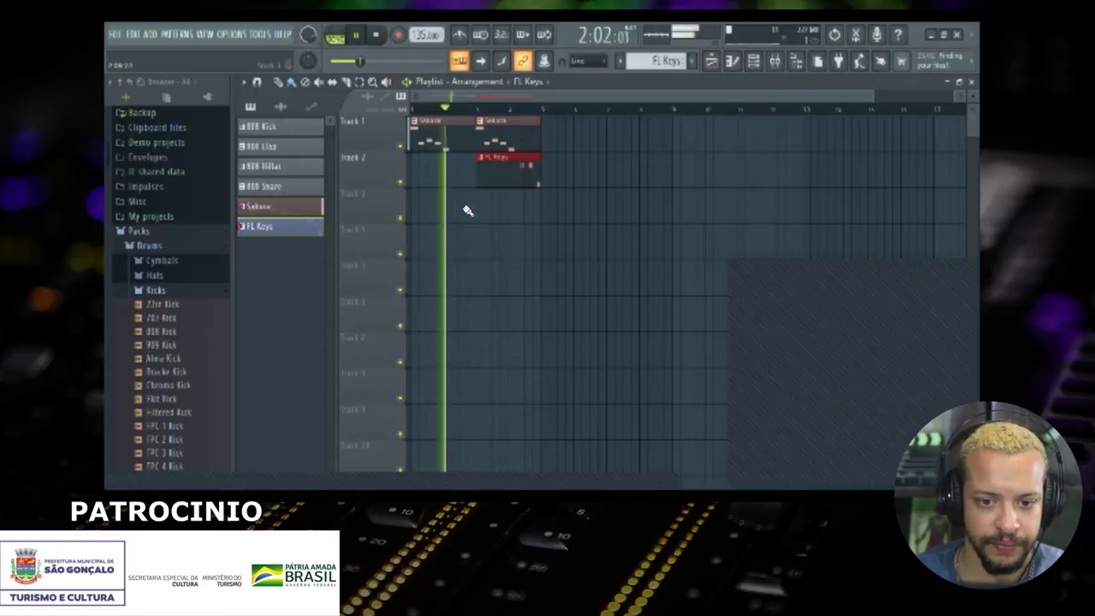
{"action": "scroll", "coordinate": [478, 201], "scroll_direction": "down", "scroll_amount": 1}
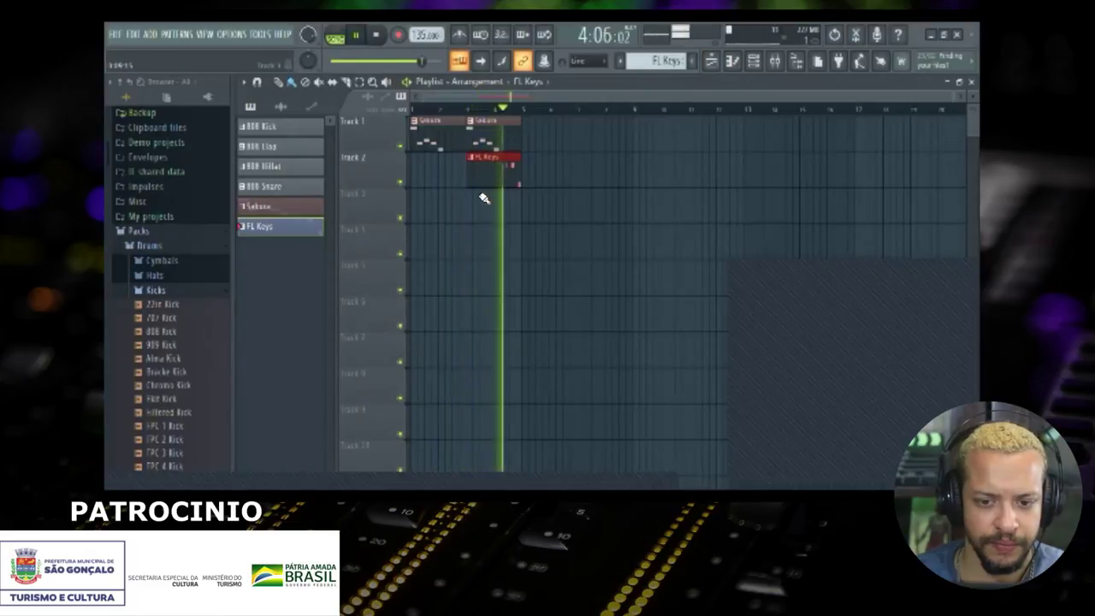
{"action": "key", "text": "space"}
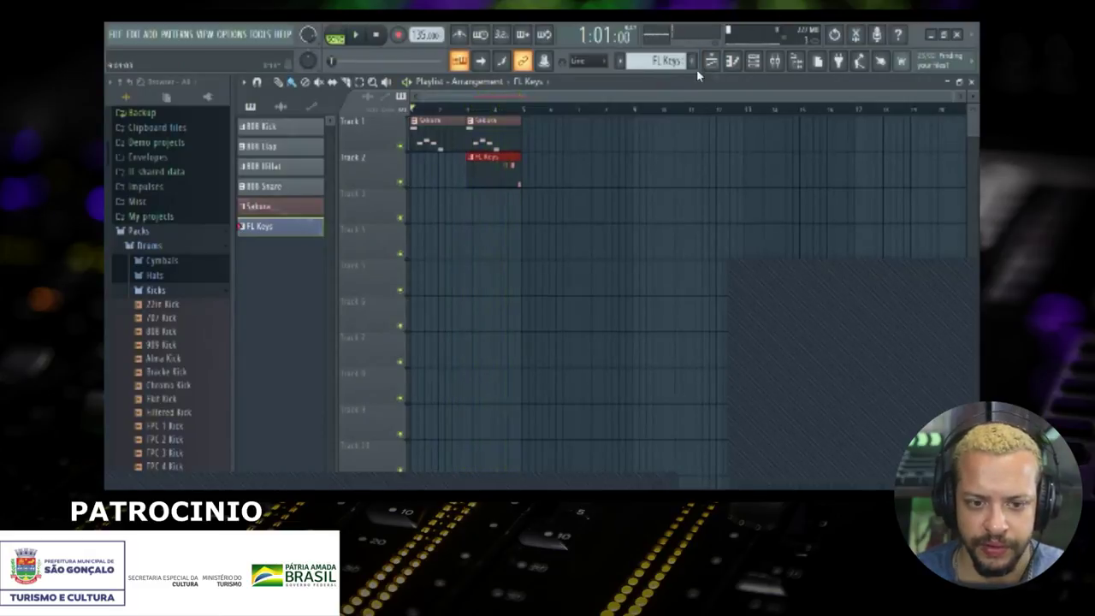
Step: Play the arrangement with the mixer shown, and select the Sakura clip at bar 3 on Track 1
{"action": "left_click", "coordinate": [774, 61]}
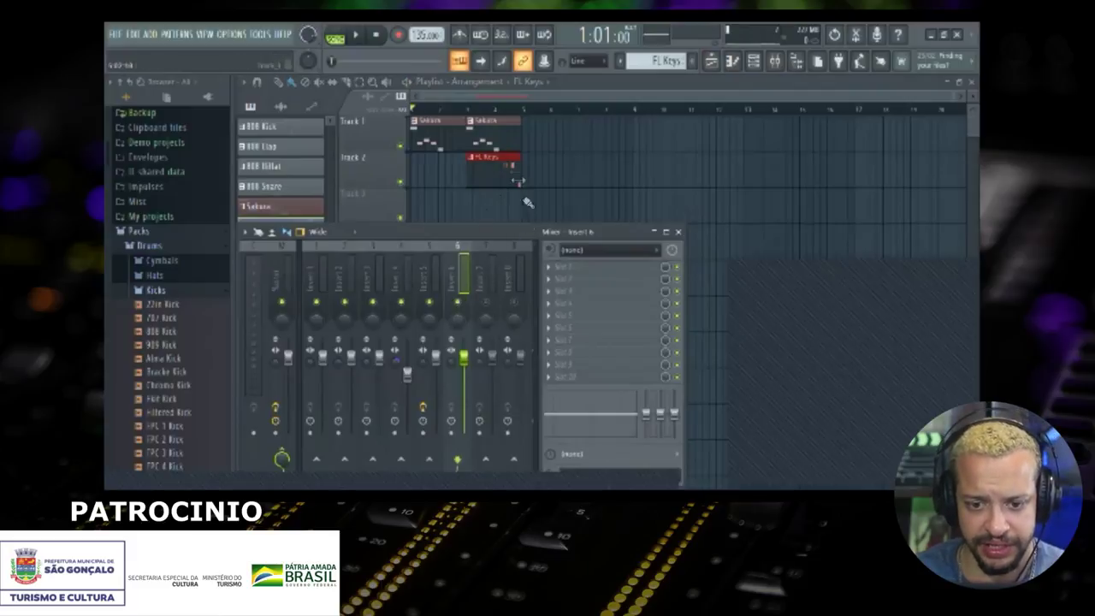
{"action": "key", "text": "space"}
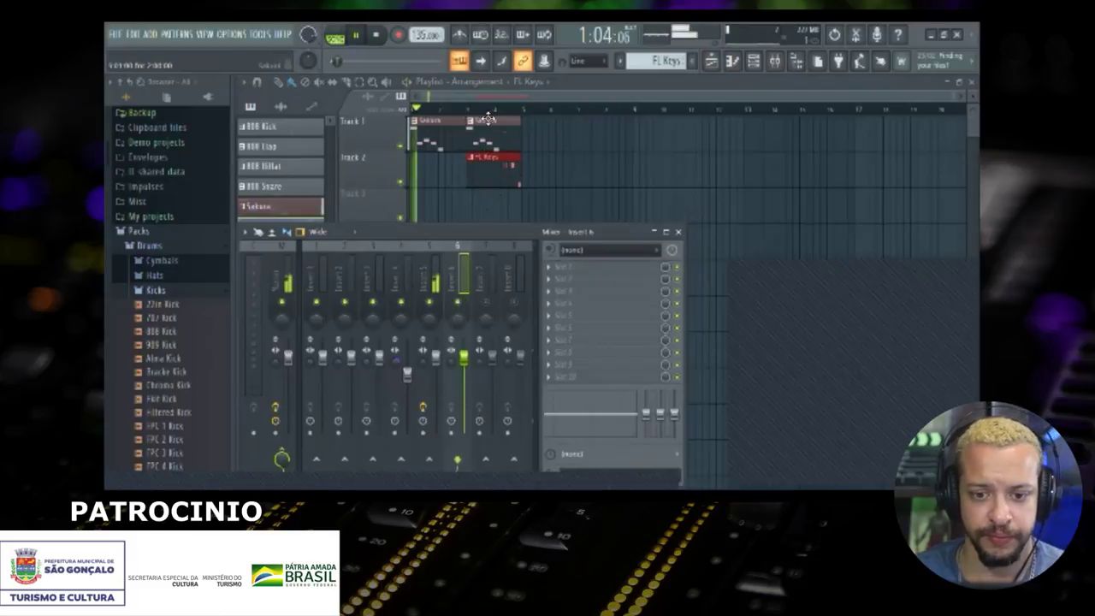
{"action": "left_click", "coordinate": [540, 149]}
{"action": "left_click_drag", "start_coordinate": [541, 143], "coordinate": [508, 137]}
{"action": "key", "text": "space"}
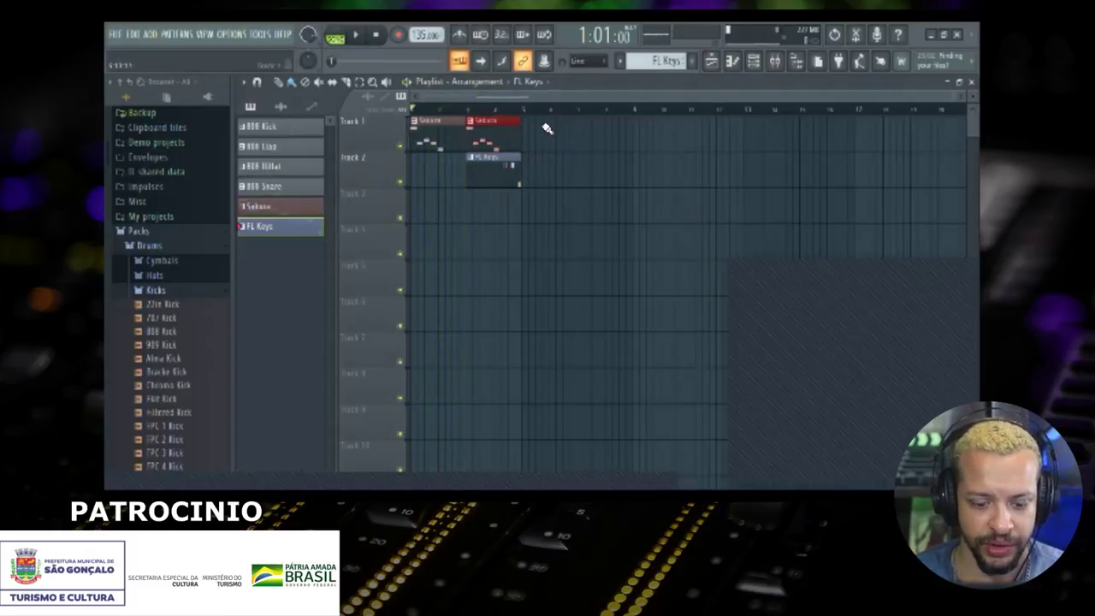
Step: Repeat the selected Sakura clip along Track 1 up to bar 21
{"action": "key", "text": "ctrl+b"}
{"action": "key", "text": "ctrl+b"}
{"action": "key", "text": "ctrl+b"}
{"action": "key", "text": "ctrl+b"}
{"action": "key", "text": "ctrl+b"}
{"action": "key", "text": "ctrl+b"}
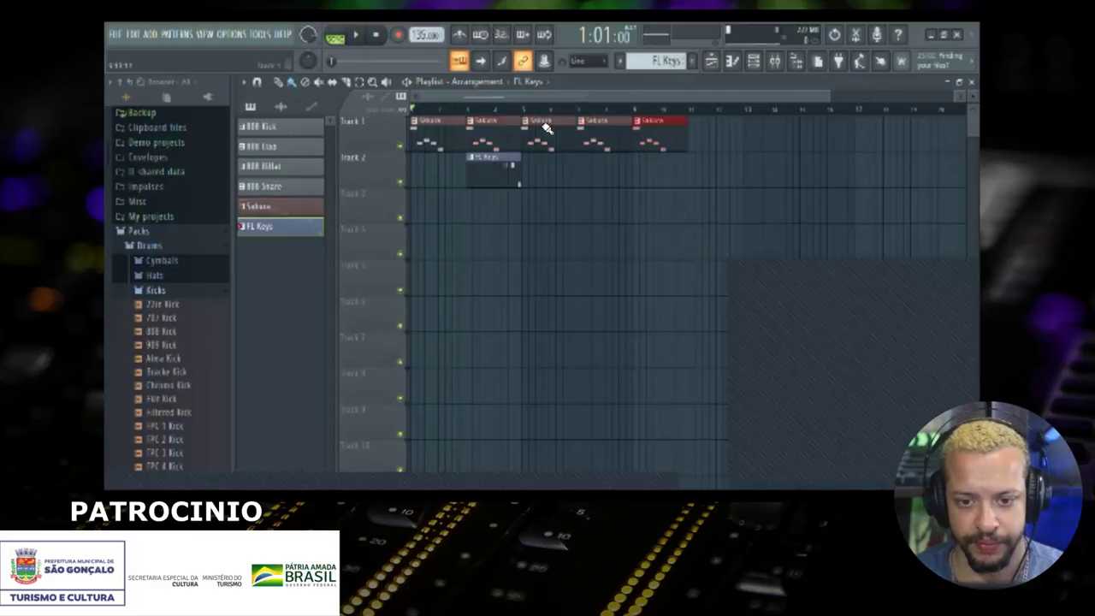
{"action": "key", "text": "ctrl+b"}
{"action": "key", "text": "ctrl+b"}
Step: Select the FL Keys clip at bar 3 on Track 2 and repeat it up to bar 21
{"action": "scroll", "coordinate": [583, 175], "scroll_direction": "down", "scroll_amount": 1}
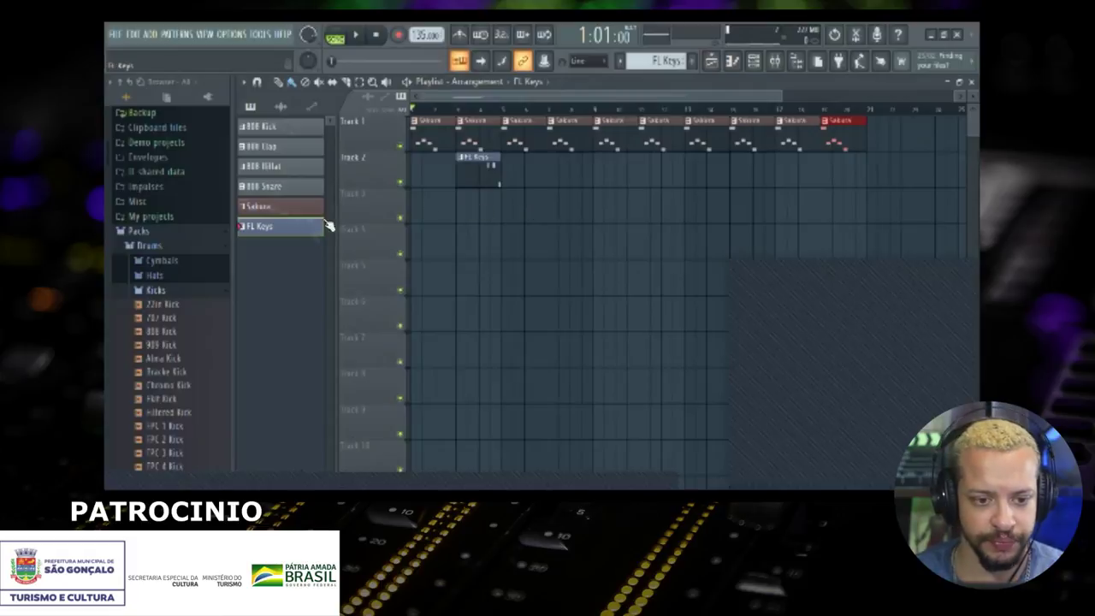
{"action": "mouse_move", "coordinate": [477, 174]}
{"action": "left_mouse_down"}
{"action": "mouse_move", "coordinate": [520, 173]}
{"action": "mouse_move", "coordinate": [532, 186]}
{"action": "left_mouse_up"}
{"action": "key", "text": "ctrl+b"}
{"action": "key", "text": "ctrl+b"}
{"action": "key", "text": "ctrl+b"}
{"action": "key", "text": "ctrl+b"}
{"action": "key", "text": "ctrl+b"}
{"action": "key", "text": "ctrl+b"}
{"action": "key", "text": "ctrl+b"}
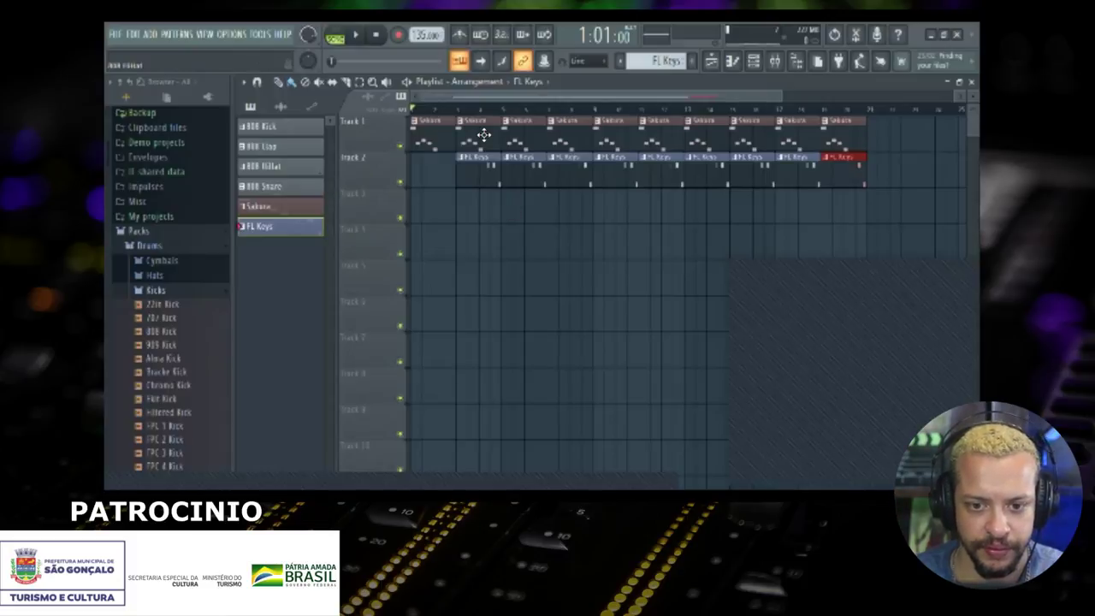
Step: While playing from bar 3, fill Track 3 with 808 HiHat clips from bar 5 up to bar 21
{"action": "left_click", "coordinate": [457, 111]}
{"action": "key", "text": "space"}
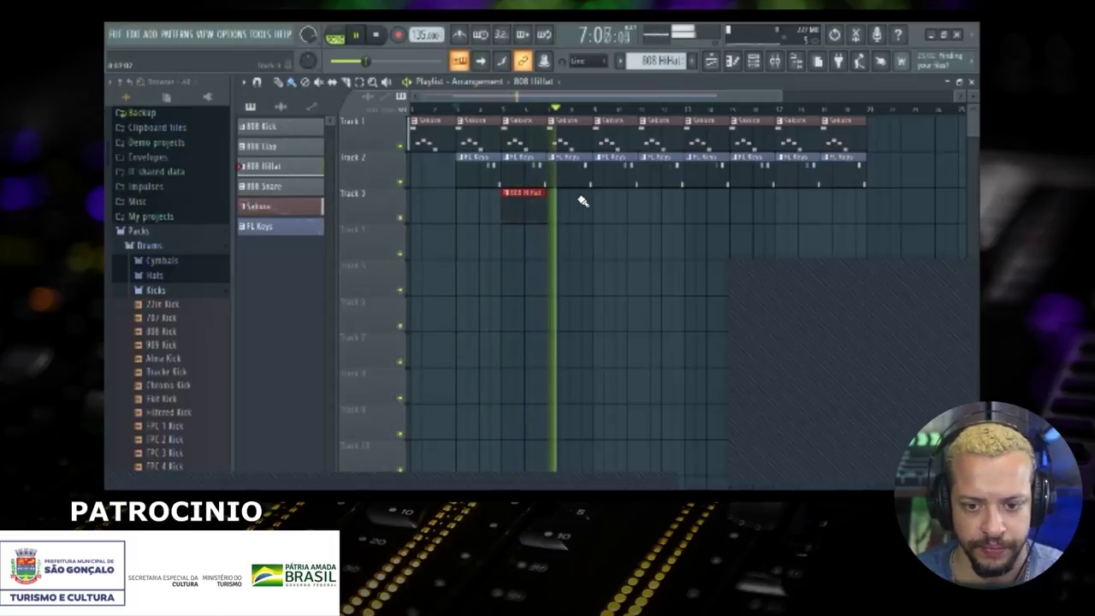
{"action": "key", "text": "ctrl+b"}
{"action": "key", "text": "ctrl+b"}
{"action": "key", "text": "ctrl+b"}
{"action": "key", "text": "ctrl+b"}
{"action": "key", "text": "ctrl+b"}
{"action": "key", "text": "ctrl+b"}
{"action": "key", "text": "ctrl+b"}
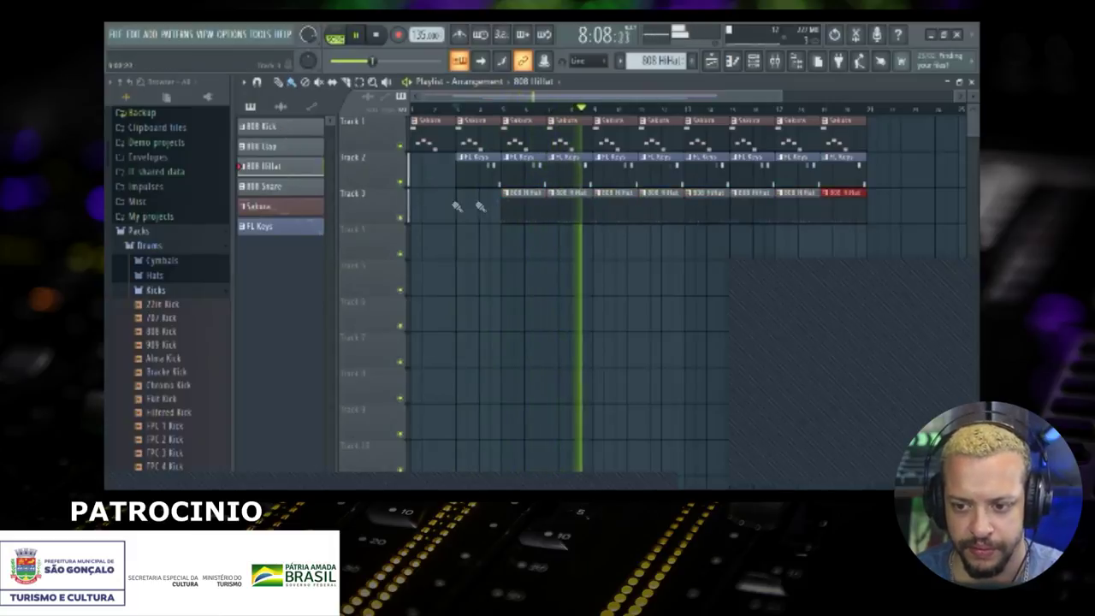
{"action": "key", "text": "space"}
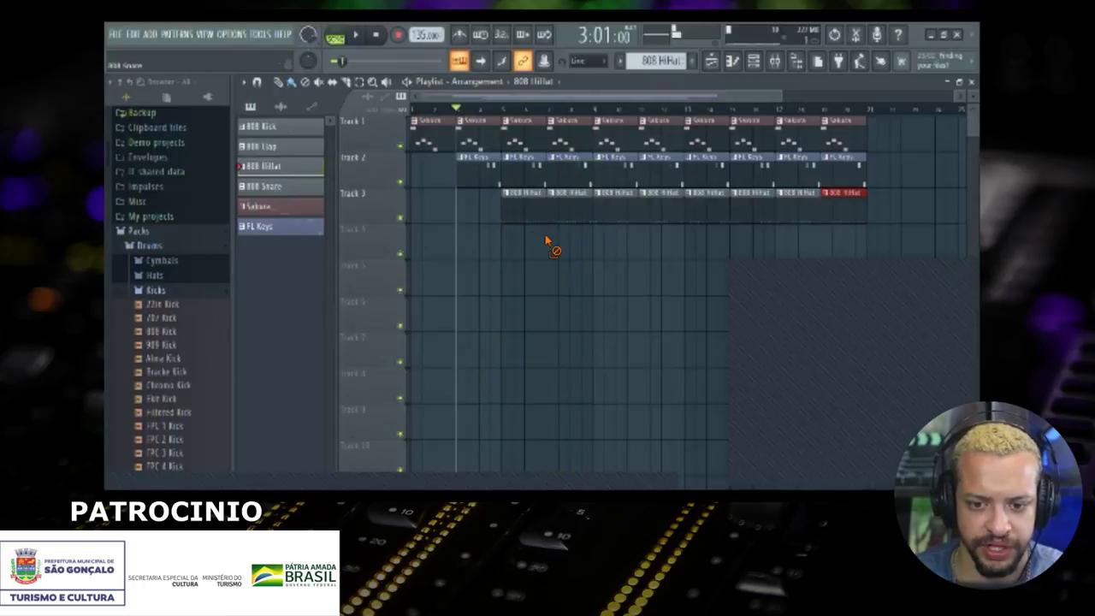
Step: Place an 808 Snare clip at bar 7 on Track 4 and repeat it up to bar 21
{"action": "left_click_drag", "start_coordinate": [545, 241], "coordinate": [547, 231]}
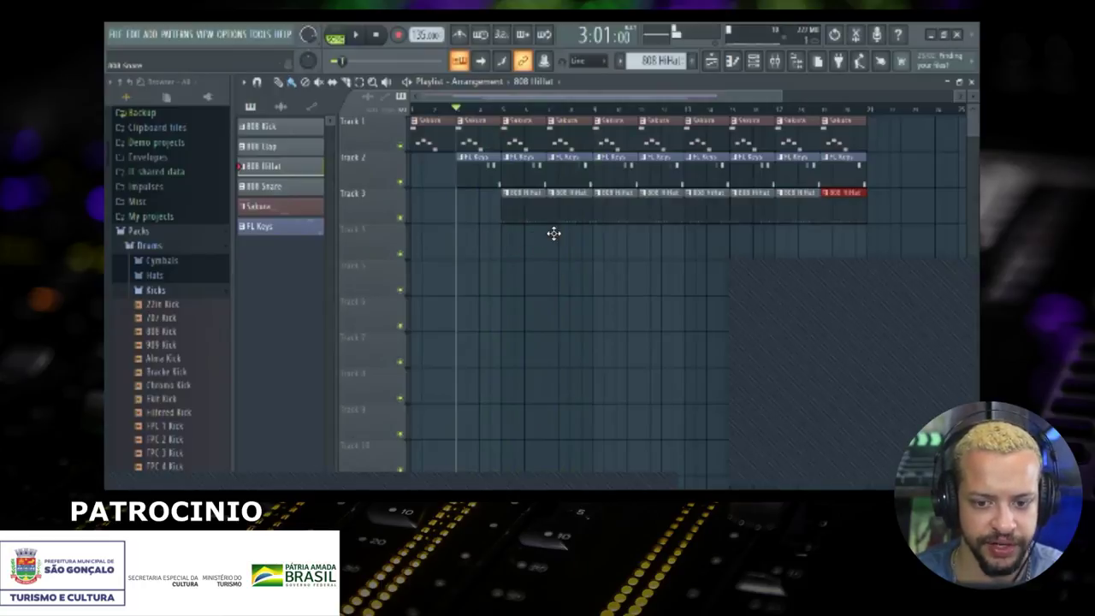
{"action": "key", "text": "ctrl+b"}
{"action": "key", "text": "ctrl+b"}
{"action": "key", "text": "ctrl+b"}
{"action": "key", "text": "ctrl+b"}
{"action": "key", "text": "ctrl+b"}
{"action": "key", "text": "ctrl+b"}
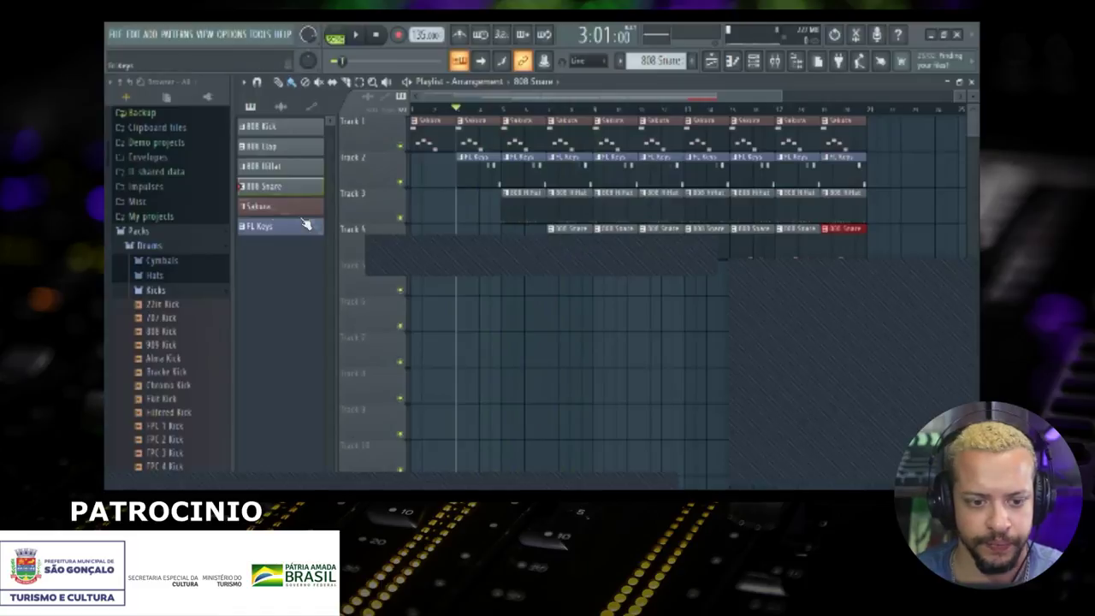
Step: Place 808 Clap on Track 5 and 808 Kick on Track 6 at bar 7, and repeat both together up to bar 21
{"action": "scroll", "coordinate": [464, 201], "scroll_direction": "down", "scroll_amount": 2}
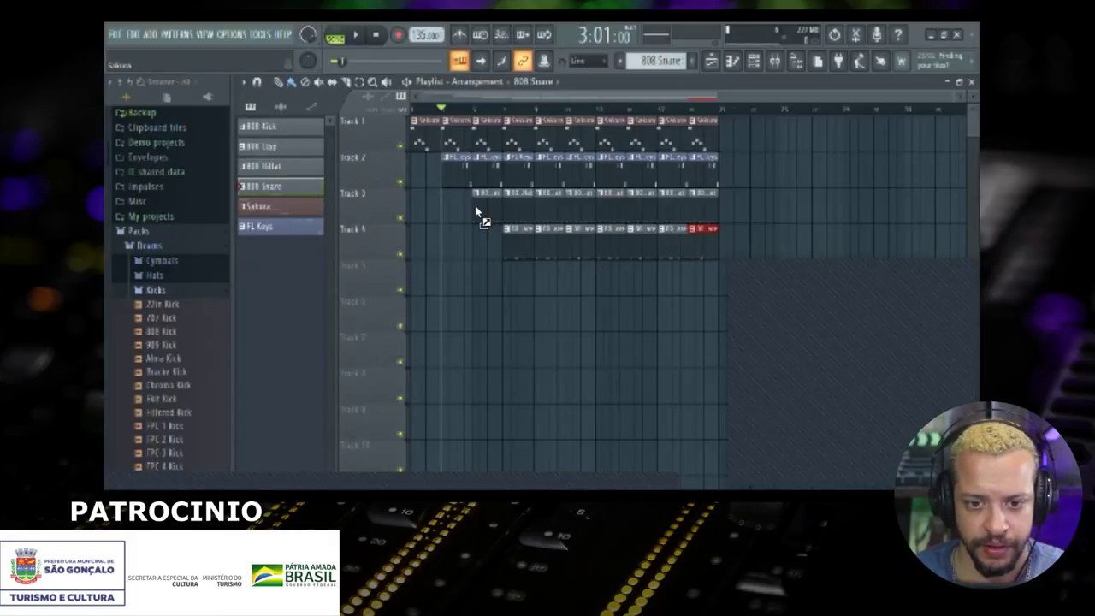
{"action": "left_click", "coordinate": [276, 204]}
{"action": "scroll", "coordinate": [520, 261], "scroll_direction": "up", "scroll_amount": 3}
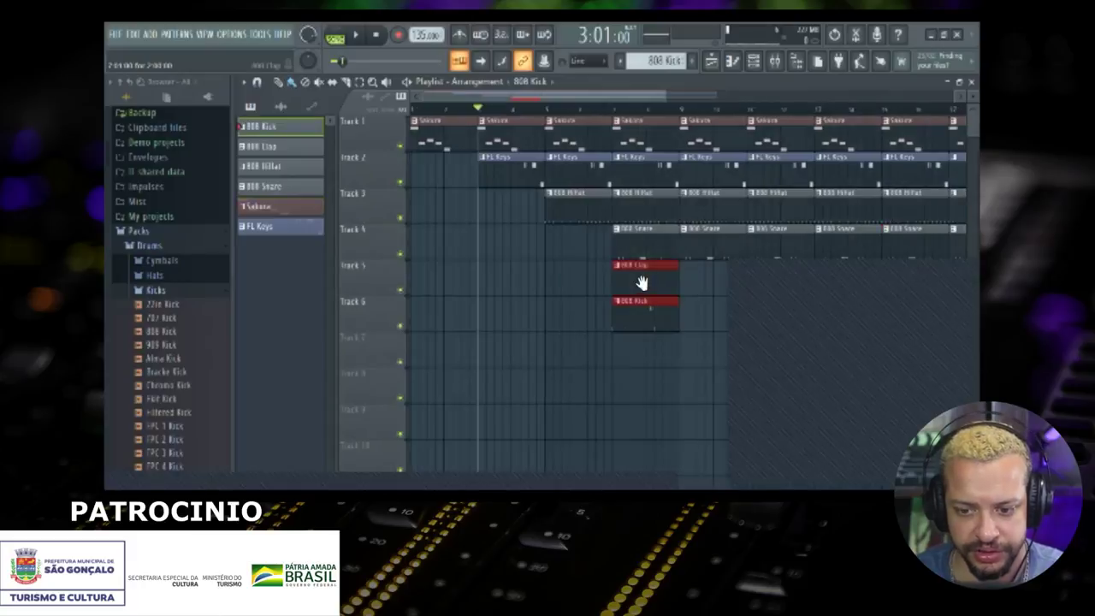
{"action": "left_click_drag", "start_coordinate": [640, 283], "coordinate": [511, 255]}
{"action": "key", "text": "ctrl+b"}
{"action": "key", "text": "ctrl+b"}
{"action": "key", "text": "ctrl+b"}
{"action": "key", "text": "ctrl+b"}
{"action": "key", "text": "ctrl+b"}
{"action": "key", "text": "ctrl+b"}
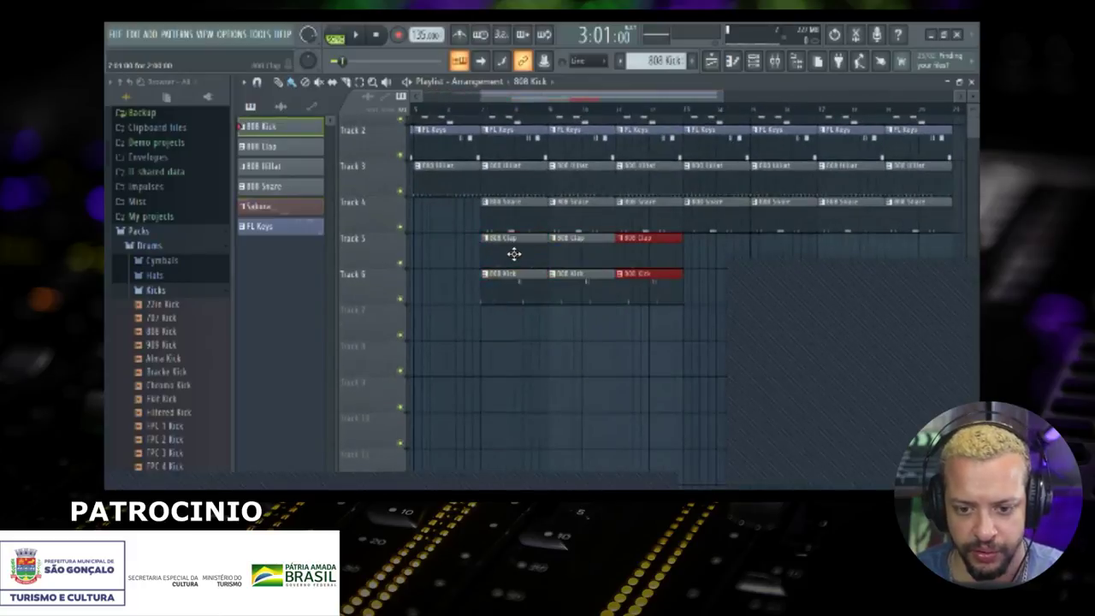
{"action": "scroll", "coordinate": [579, 278], "scroll_direction": "down", "scroll_amount": 2}
{"action": "scroll", "coordinate": [579, 278], "scroll_direction": "down", "scroll_amount": 1}
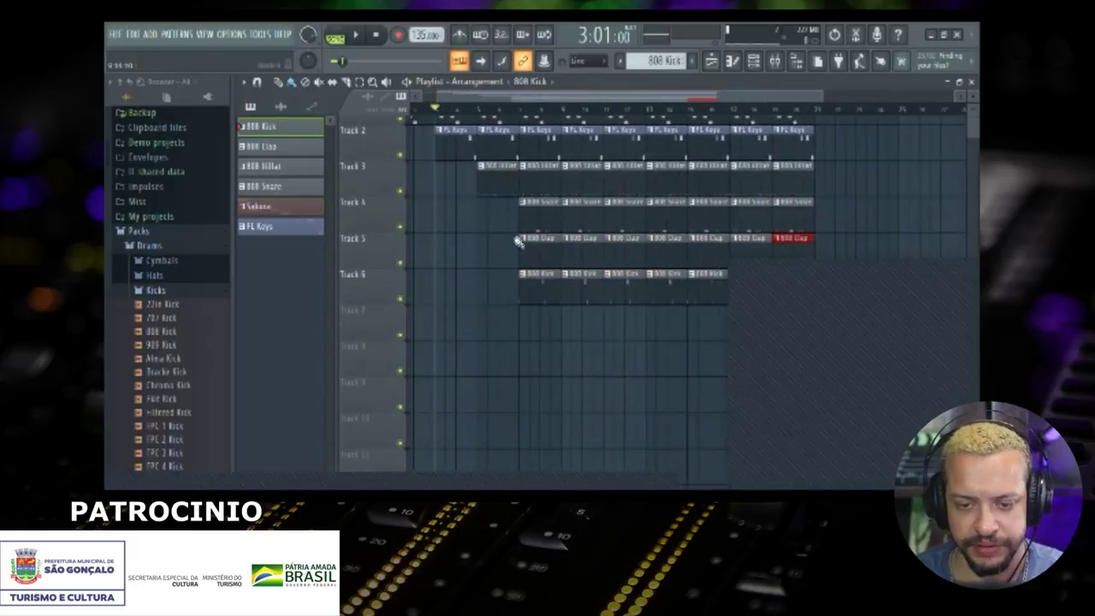
Step: Play the layered arrangement from bar 3 through the entry of the snare, clap and kick at bar 7
{"action": "left_click_drag", "start_coordinate": [443, 191], "coordinate": [465, 220]}
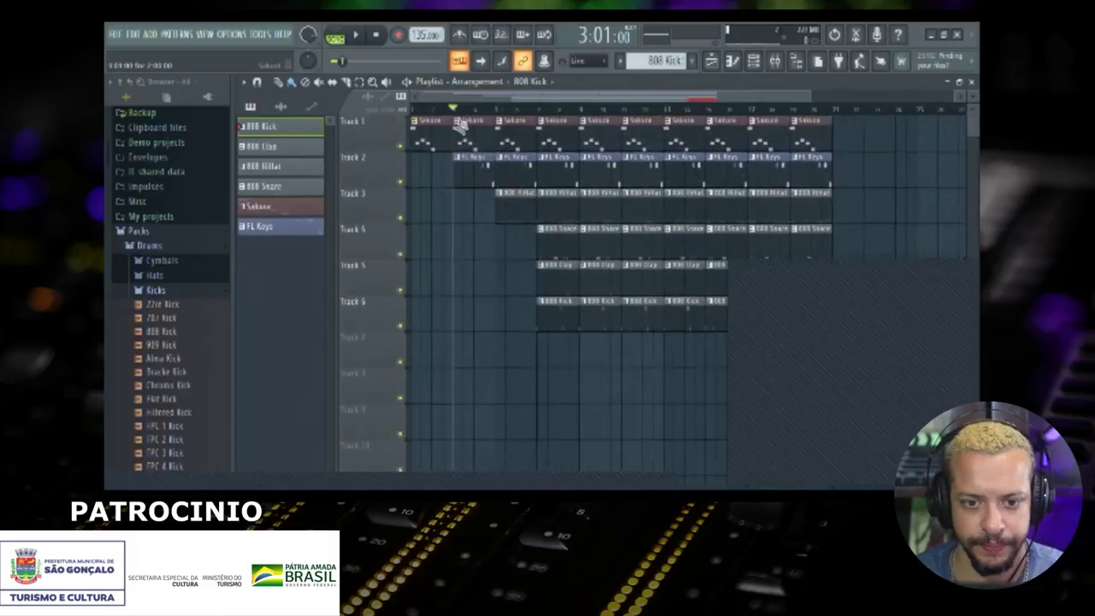
{"action": "key", "text": "space"}
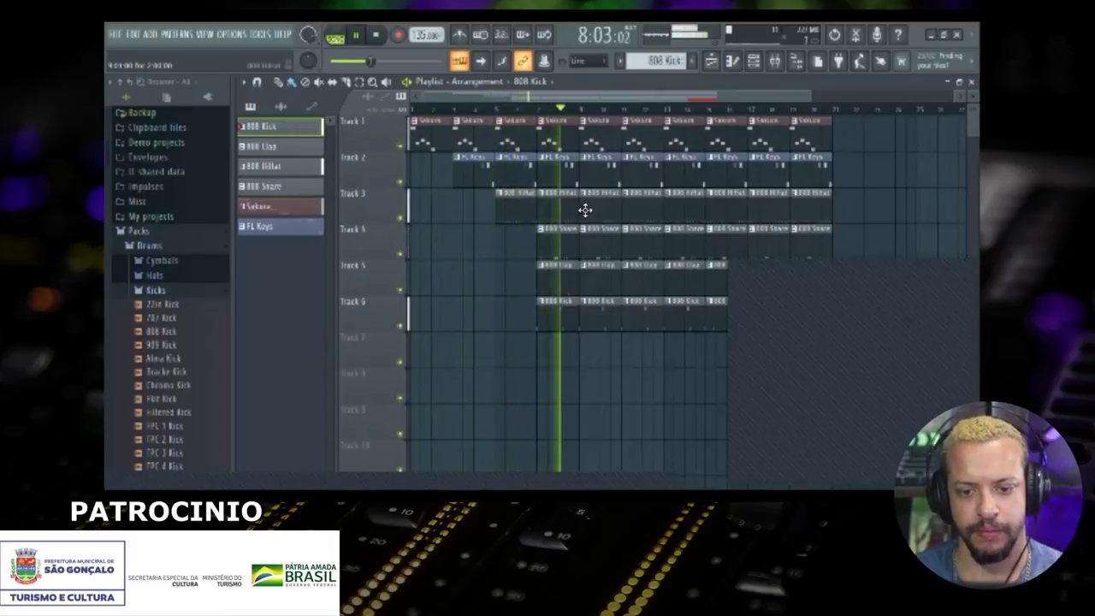
{"action": "scroll", "coordinate": [585, 210], "scroll_direction": "up", "scroll_amount": 2}
{"action": "scroll", "coordinate": [586, 209], "scroll_direction": "up", "scroll_amount": 1}
{"action": "key", "text": "space"}
Step: Select the Sakura, FL Keys and 808 HiHat clips starting at bar 5 and adjust their ends to line up with bar 7
{"action": "left_click", "coordinate": [494, 111]}
{"action": "left_click_drag", "start_coordinate": [482, 235], "coordinate": [478, 120]}
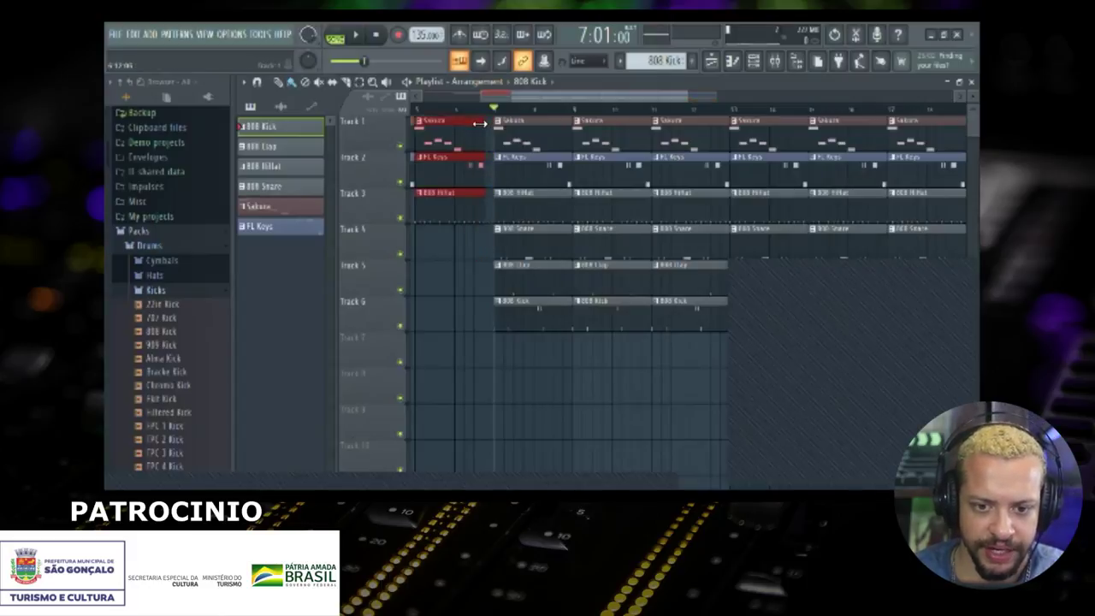
{"action": "left_click_drag", "start_coordinate": [486, 125], "coordinate": [489, 125]}
{"action": "scroll", "coordinate": [479, 178], "scroll_direction": "up", "scroll_amount": 5}
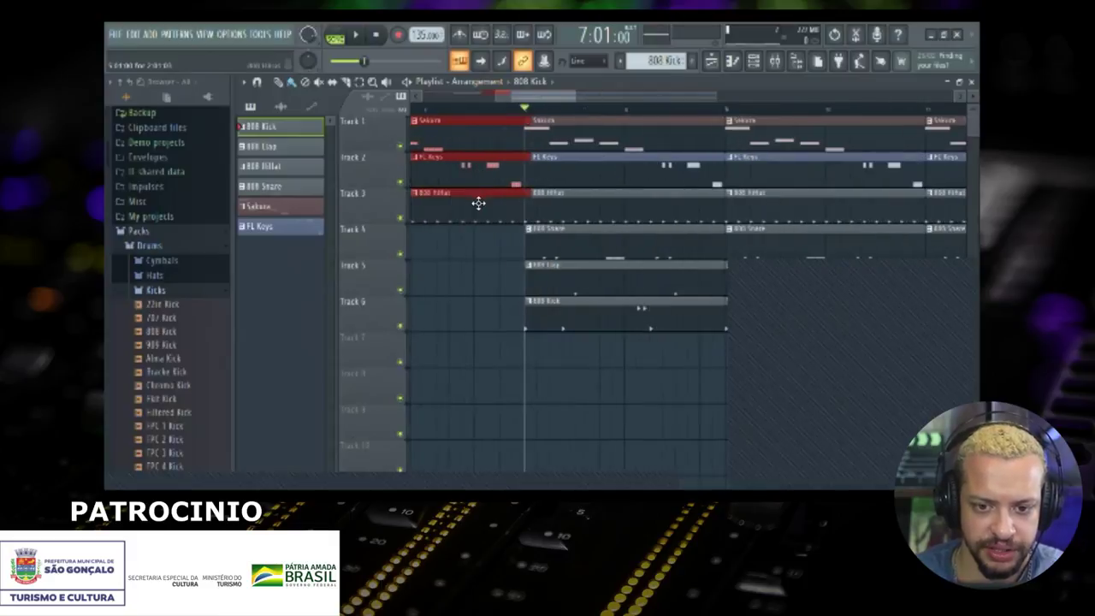
{"action": "scroll", "coordinate": [554, 209], "scroll_direction": "up", "scroll_amount": 4}
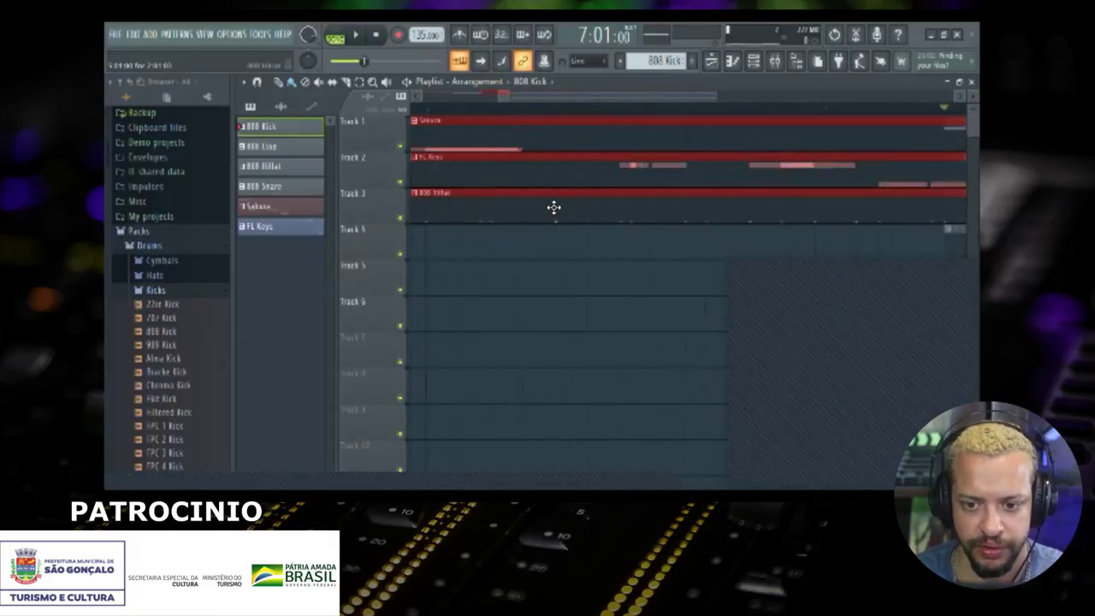
{"action": "scroll", "coordinate": [592, 274], "scroll_direction": "up", "scroll_amount": 2}
{"action": "scroll", "coordinate": [592, 274], "scroll_direction": "down", "scroll_amount": 4}
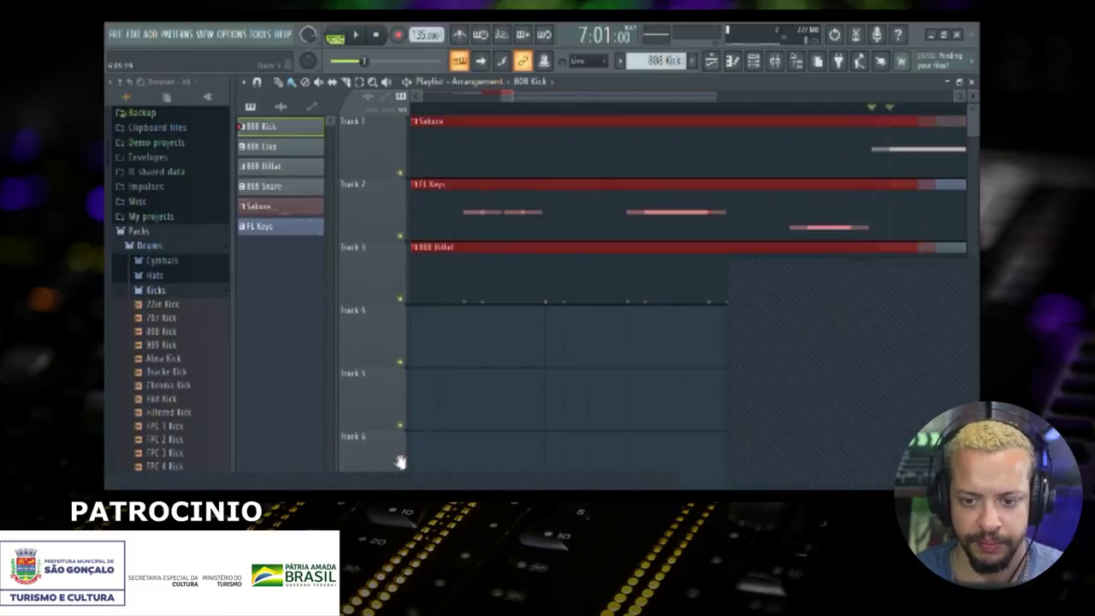
{"action": "scroll", "coordinate": [647, 299], "scroll_direction": "down", "scroll_amount": 4}
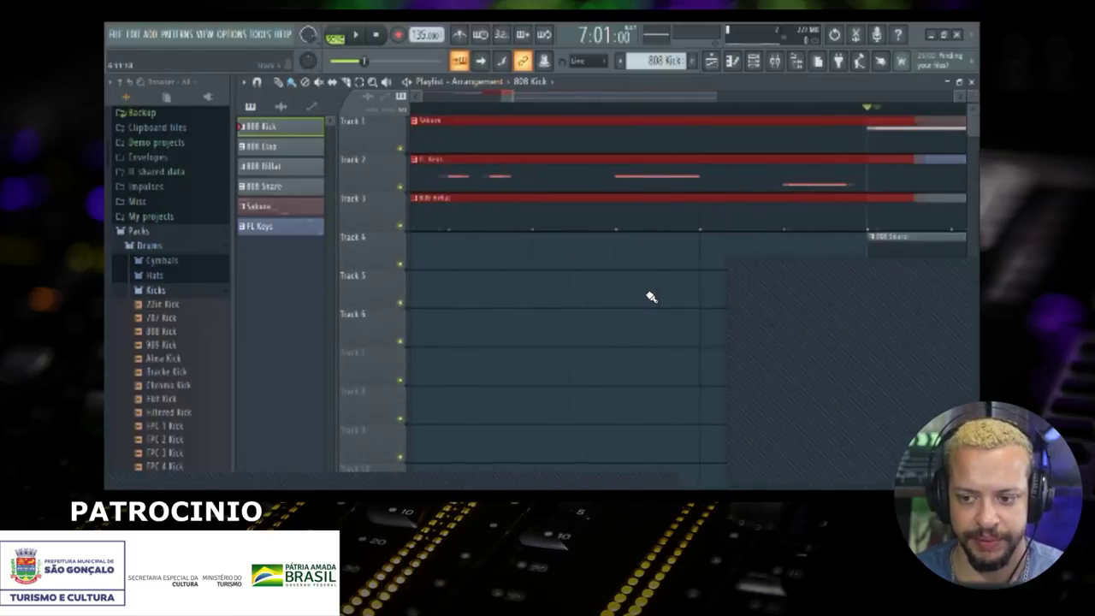
{"action": "left_click_drag", "start_coordinate": [609, 264], "coordinate": [461, 261]}
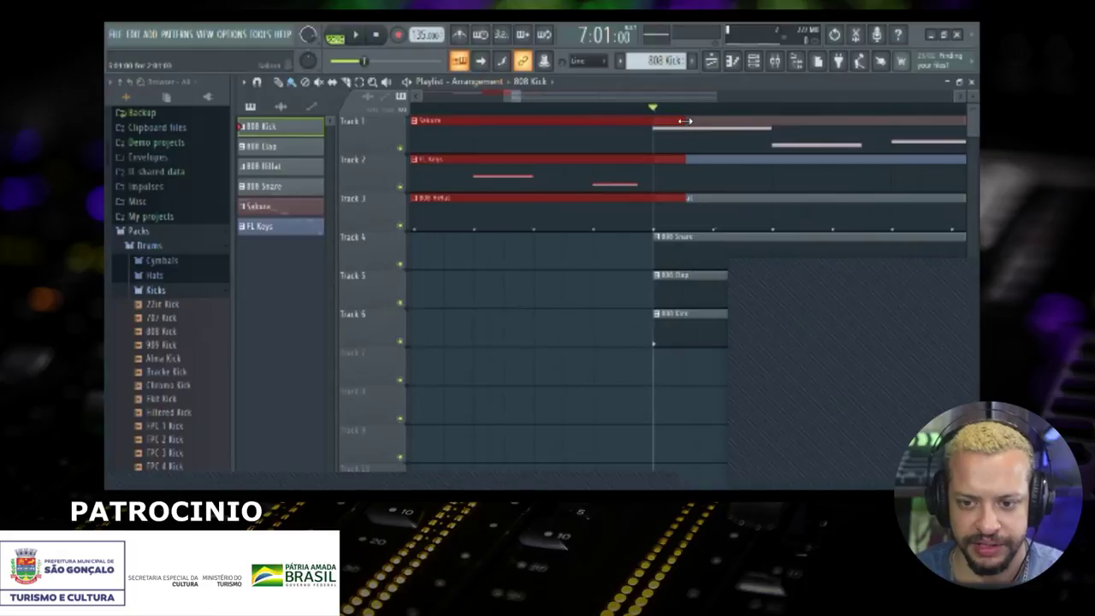
{"action": "left_click_drag", "start_coordinate": [685, 121], "coordinate": [661, 125]}
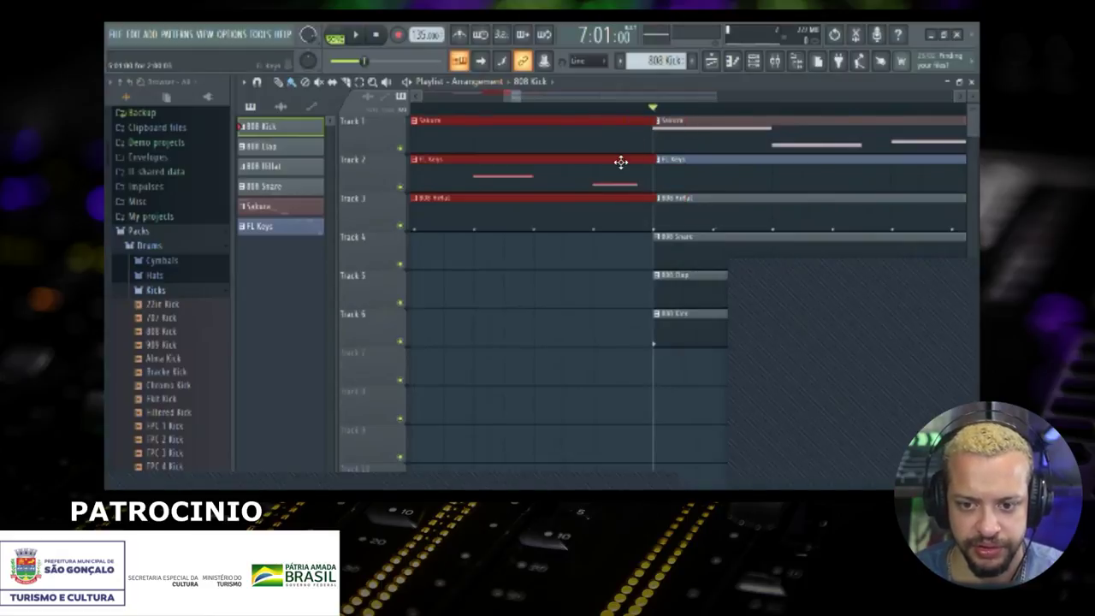
Step: Shorten the selected clips on Tracks 1 to 3 so they end slightly before bar 7
{"action": "scroll", "coordinate": [596, 227], "scroll_direction": "down", "scroll_amount": 3}
{"action": "scroll", "coordinate": [596, 228], "scroll_direction": "down", "scroll_amount": 3}
{"action": "scroll", "coordinate": [599, 229], "scroll_direction": "up", "scroll_amount": 1}
{"action": "scroll", "coordinate": [584, 198], "scroll_direction": "up", "scroll_amount": 2}
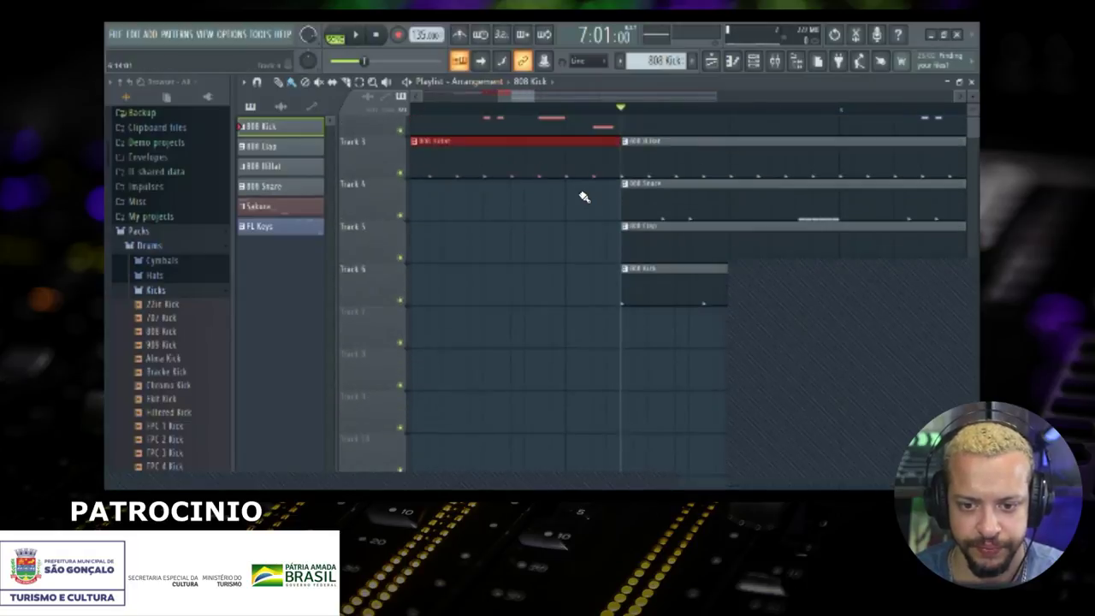
{"action": "scroll", "coordinate": [587, 177], "scroll_direction": "up", "scroll_amount": 1}
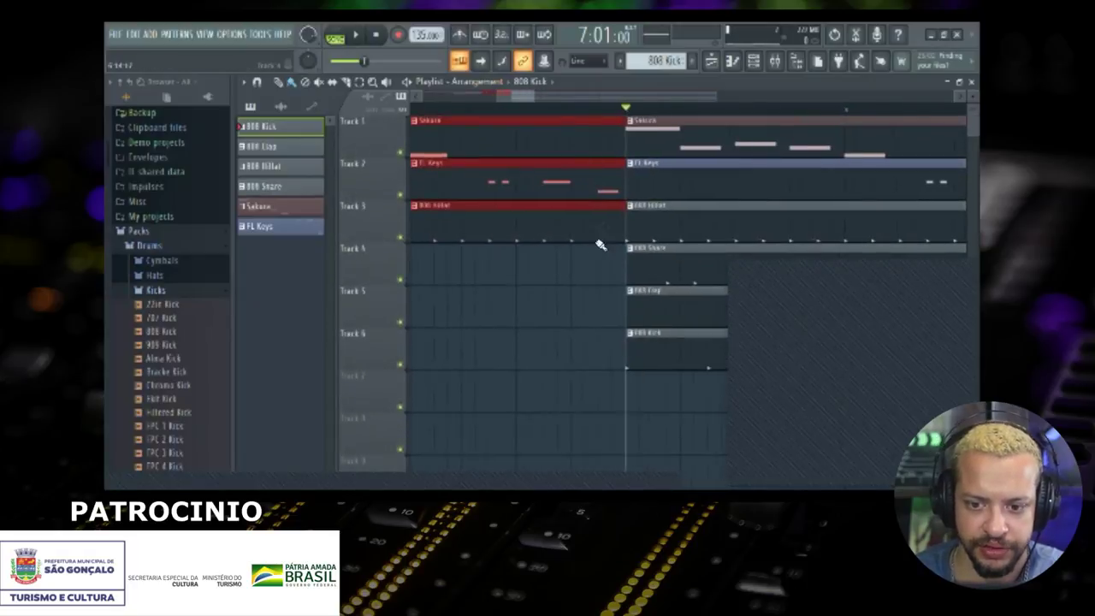
{"action": "left_click_drag", "start_coordinate": [620, 118], "coordinate": [609, 116]}
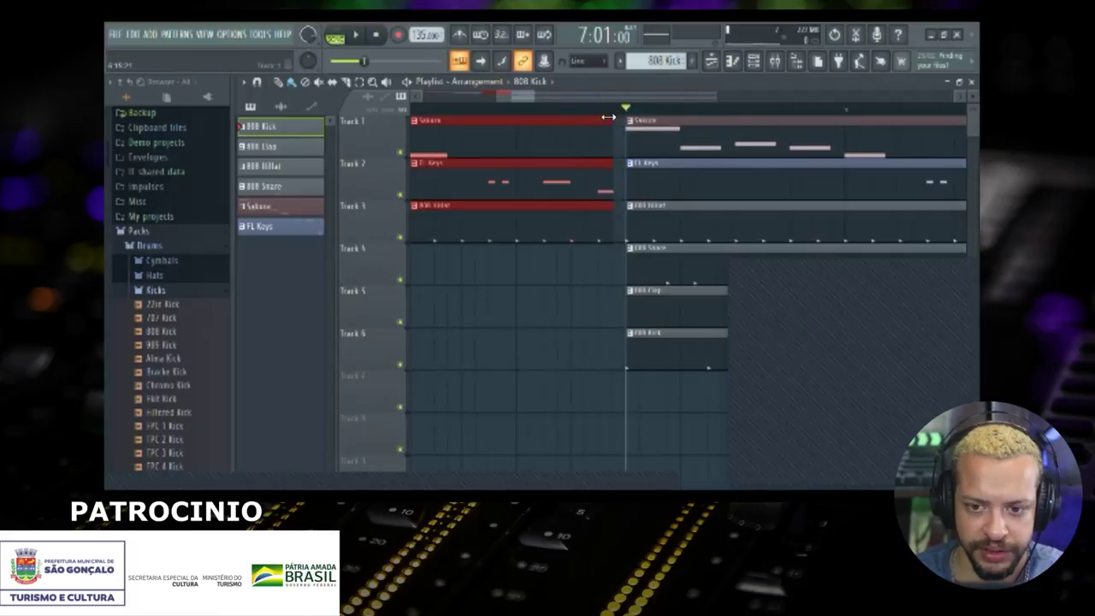
Step: Play back the trimmed section within bar 6, restarting from 6:07
{"action": "key", "text": "space"}
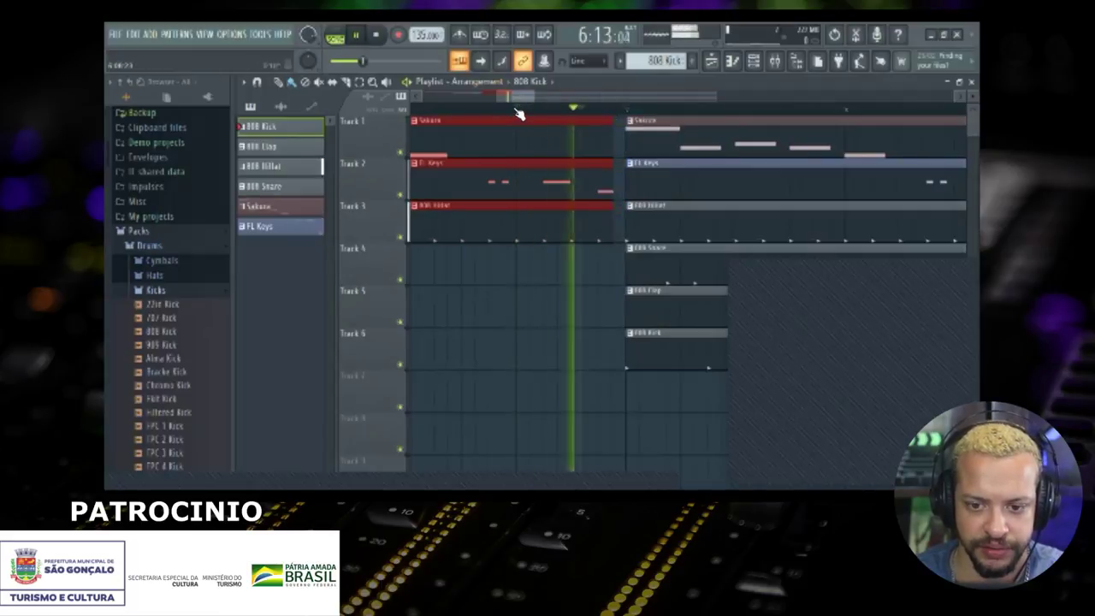
{"action": "left_click", "coordinate": [473, 111]}
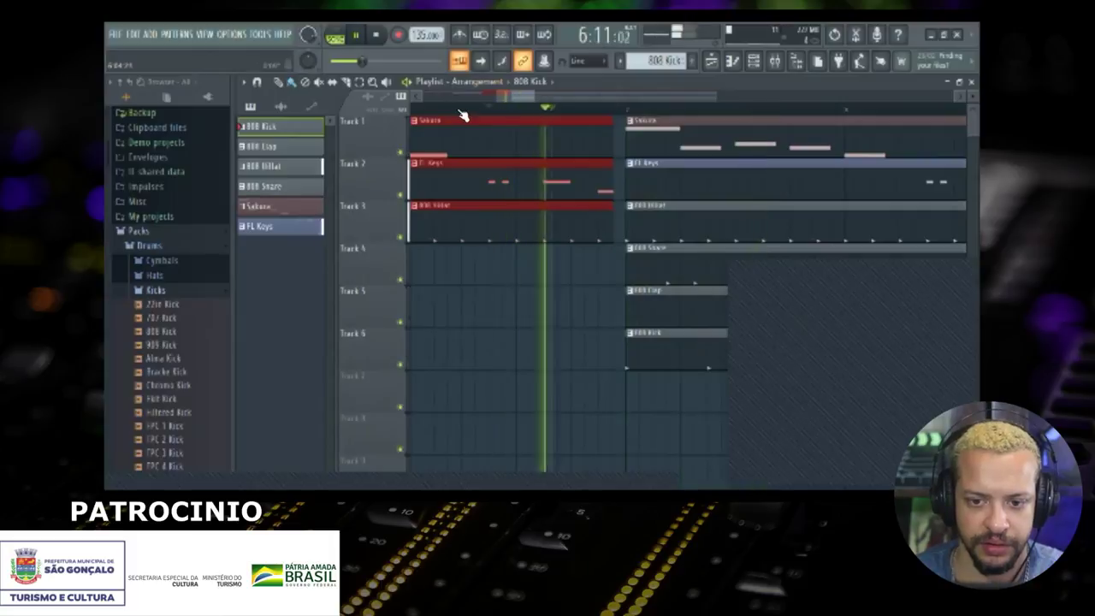
{"action": "key", "text": "space"}
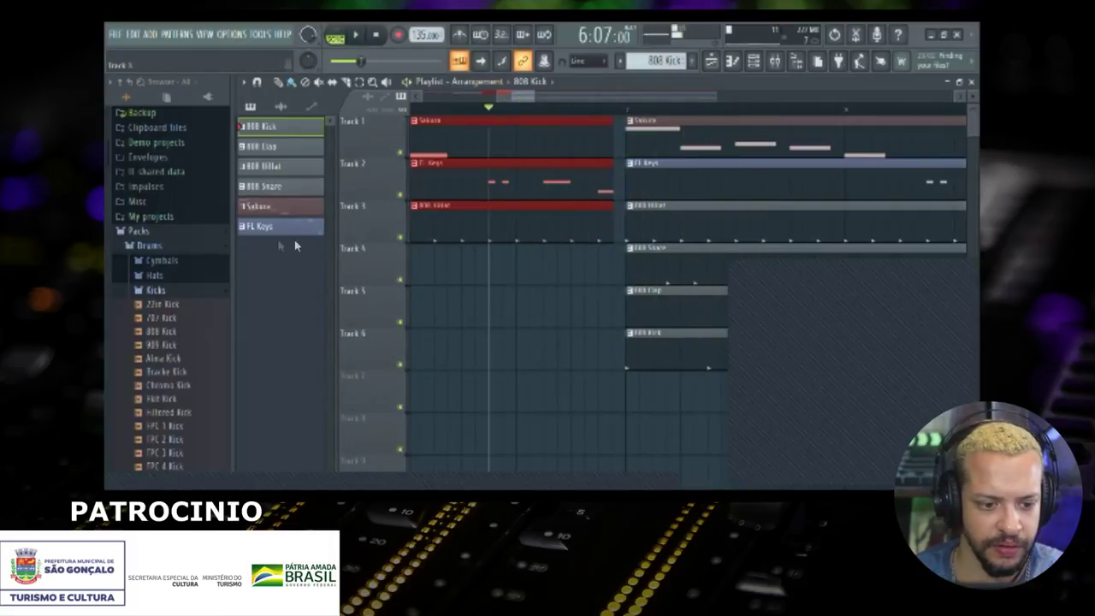
Step: Open the SFX folder in the Drums pack and audition the Alma Radio, Alma Screech and Blang effects
{"action": "scroll", "coordinate": [190, 261], "scroll_direction": "down", "scroll_amount": 3}
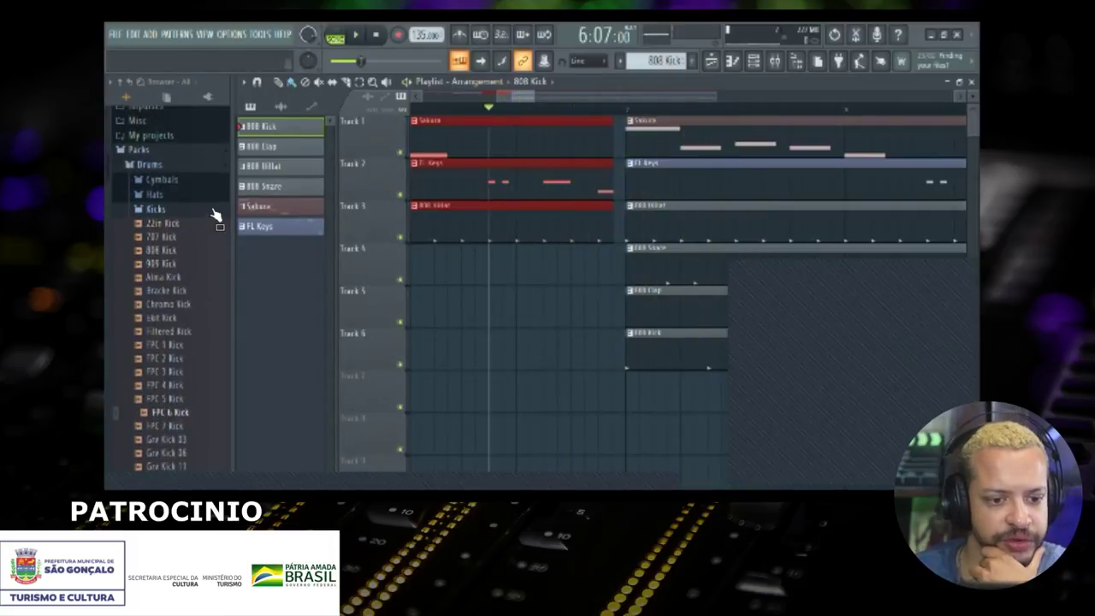
{"action": "left_click", "coordinate": [214, 211]}
{"action": "left_click", "coordinate": [186, 256]}
{"action": "left_click", "coordinate": [190, 283]}
{"action": "left_click", "coordinate": [200, 312]}
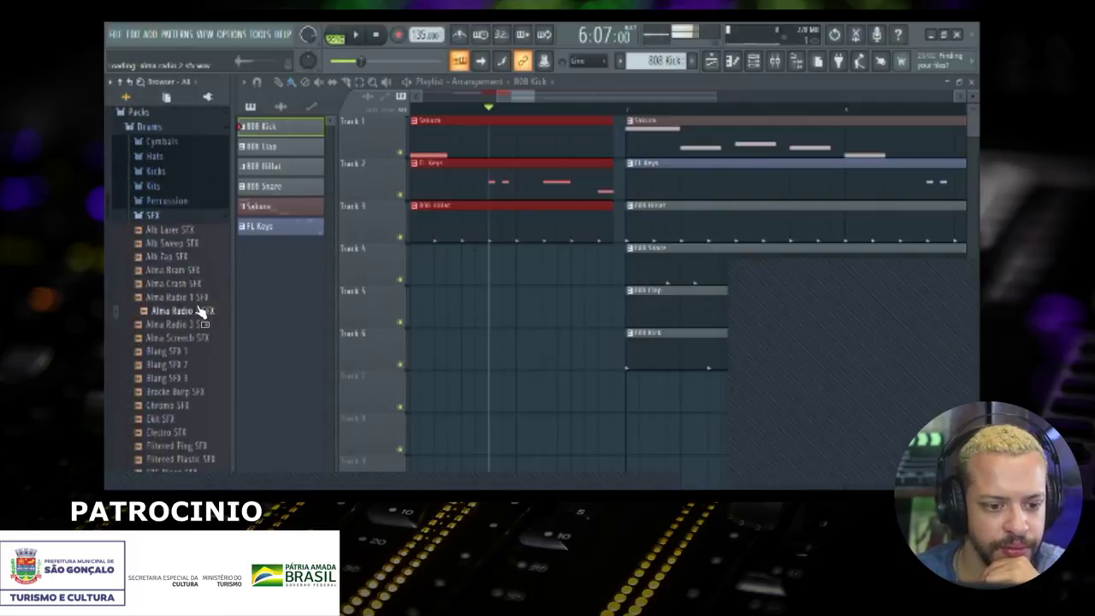
{"action": "left_click", "coordinate": [202, 325]}
{"action": "left_click", "coordinate": [195, 338]}
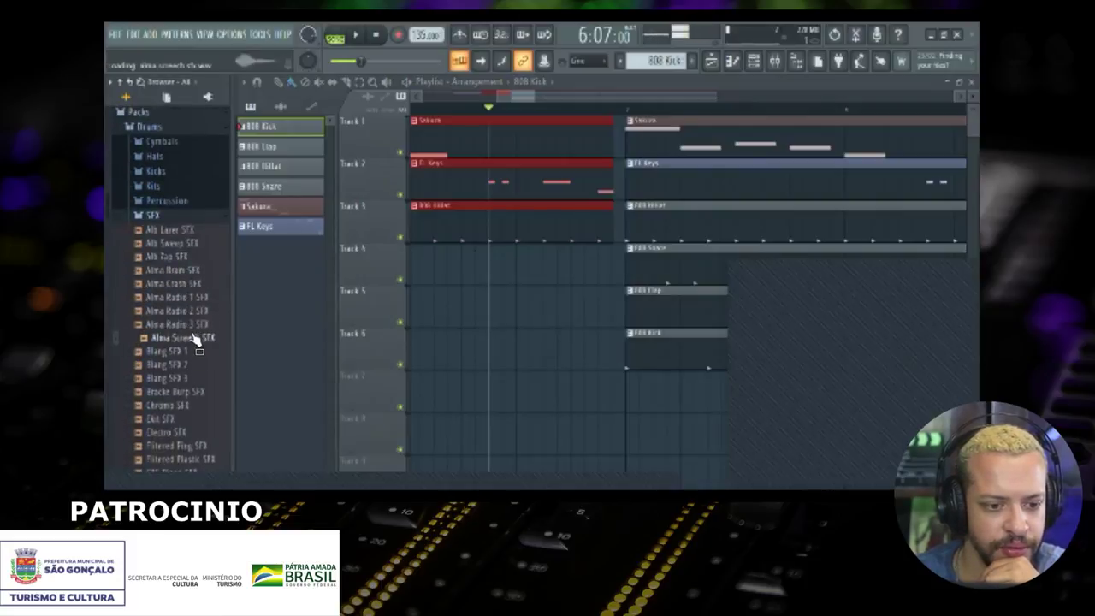
{"action": "left_click", "coordinate": [195, 350]}
{"action": "left_click", "coordinate": [200, 365]}
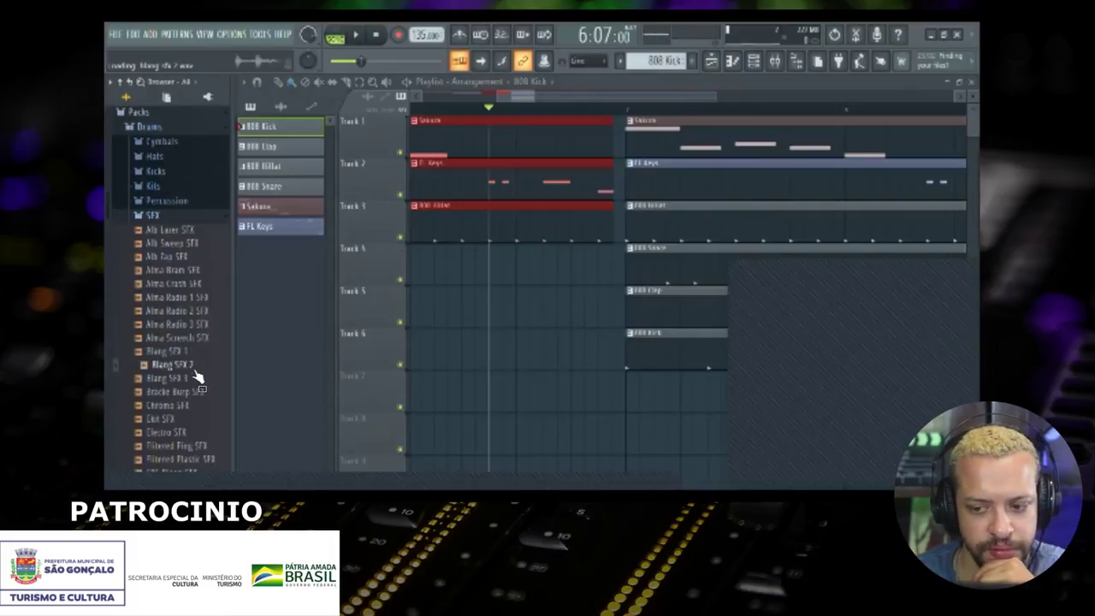
{"action": "left_click", "coordinate": [195, 339]}
Step: Audition more drum effects, including Filtered Plastic SFX, the Gill and GM Whistle sounds and Alma Screech SFX
{"action": "scroll", "coordinate": [195, 299], "scroll_direction": "down", "scroll_amount": 4}
{"action": "left_click", "coordinate": [189, 297]}
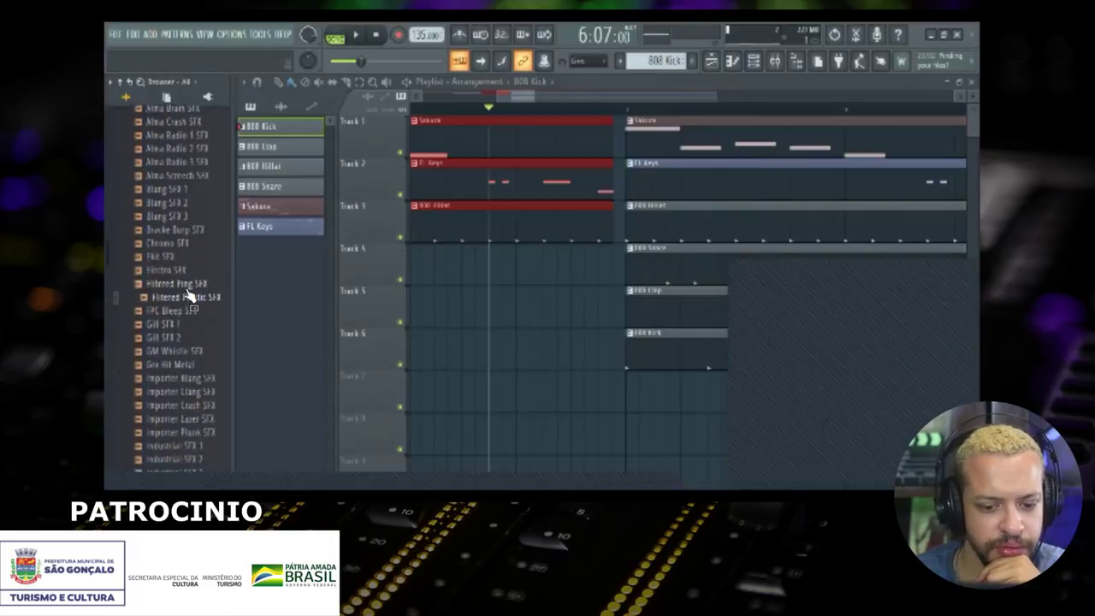
{"action": "left_click", "coordinate": [195, 325]}
{"action": "left_click", "coordinate": [202, 339]}
{"action": "left_click", "coordinate": [205, 365]}
{"action": "left_click", "coordinate": [204, 352]}
{"action": "left_click", "coordinate": [197, 230]}
{"action": "left_click", "coordinate": [202, 190]}
{"action": "left_click", "coordinate": [200, 177]}
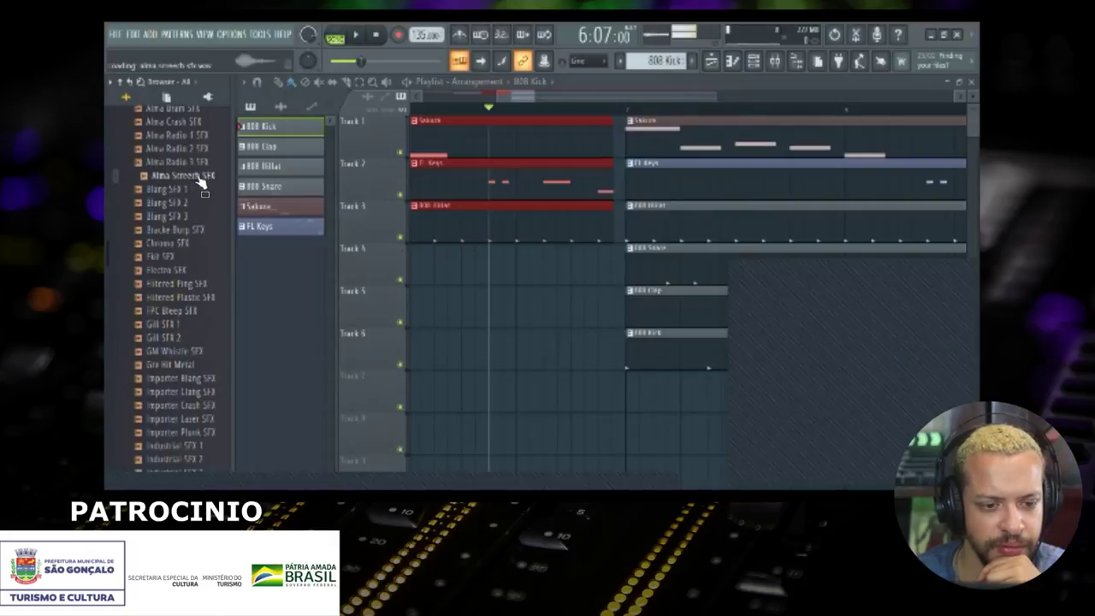
Step: Preview Alma Crash SFX and place it on Track 7 so it starts slightly before bar 7
{"action": "scroll", "coordinate": [193, 205], "scroll_direction": "up", "scroll_amount": 4}
{"action": "left_click", "coordinate": [181, 284]}
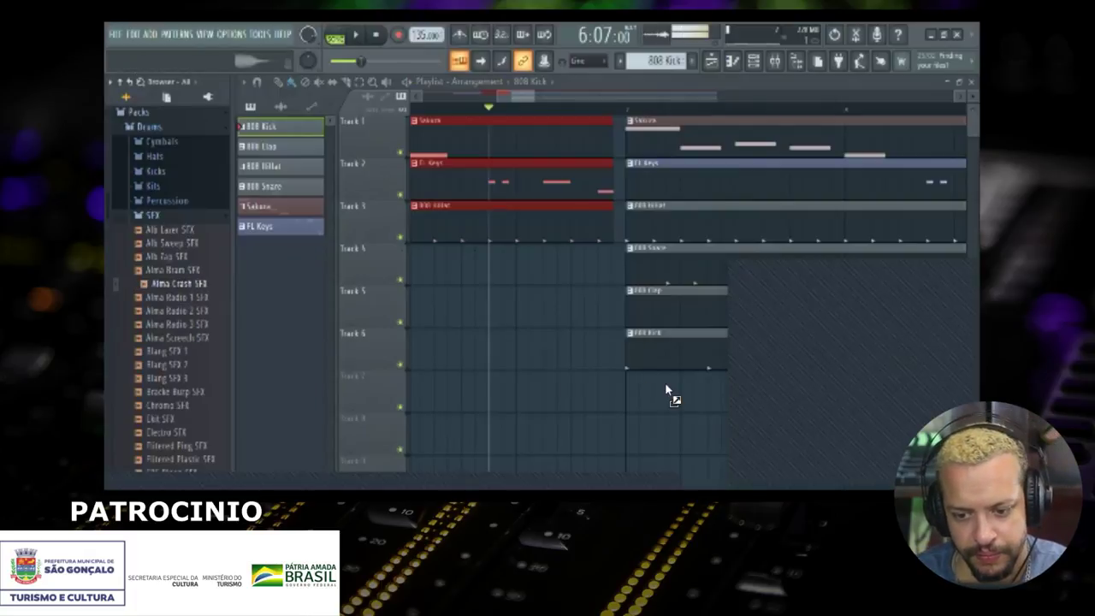
{"action": "left_click", "coordinate": [644, 389]}
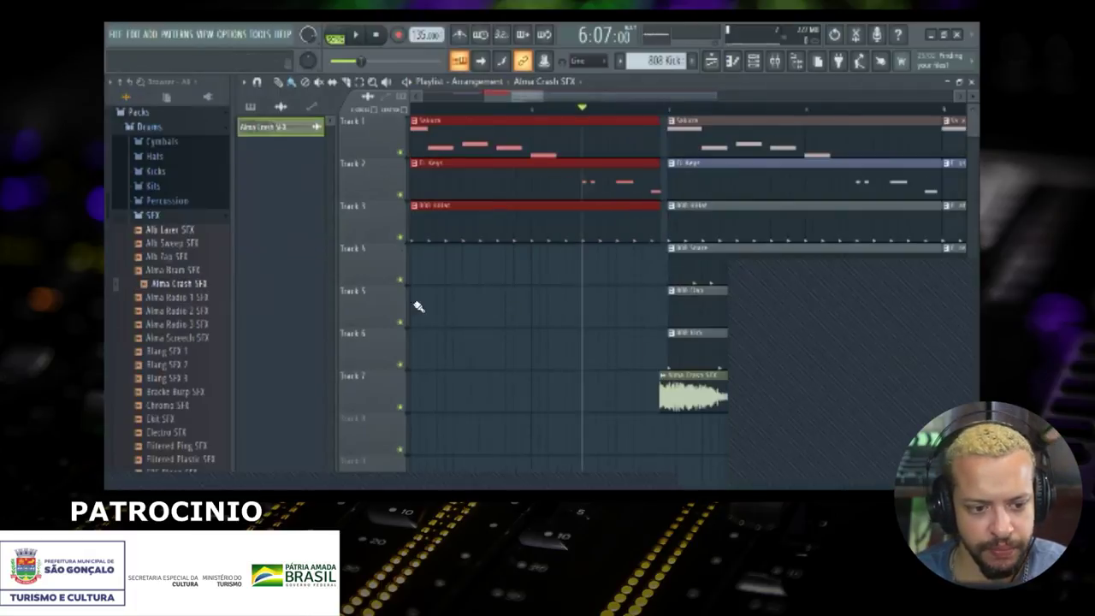
{"action": "left_click_drag", "start_coordinate": [404, 207], "coordinate": [438, 205]}
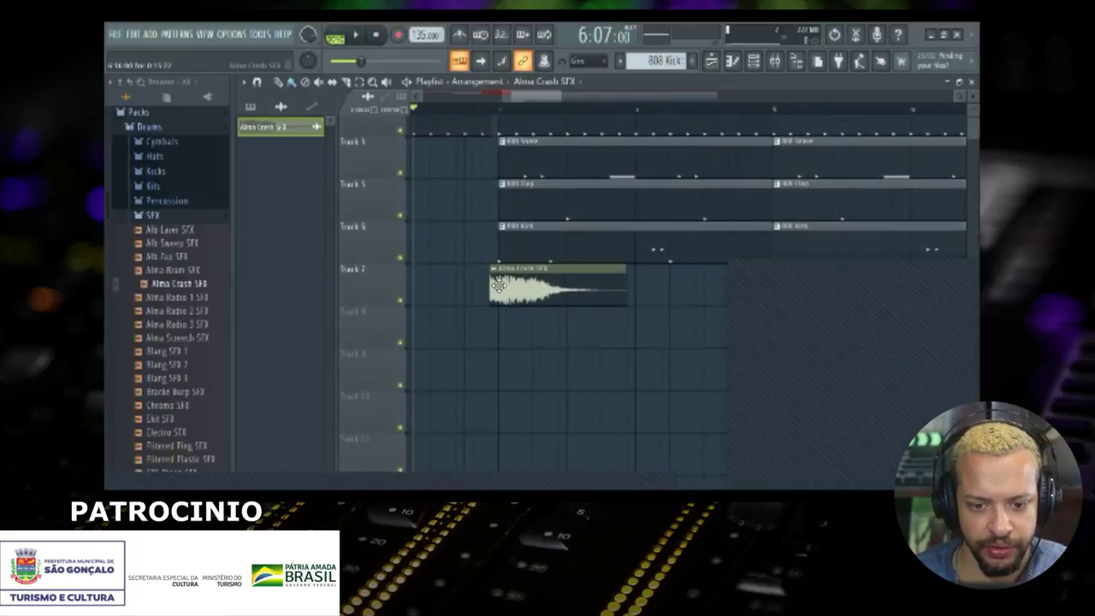
Step: Lower the channel volume of the Alma Crash SFX clip to 25% and close its channel settings
{"action": "key", "text": "space"}
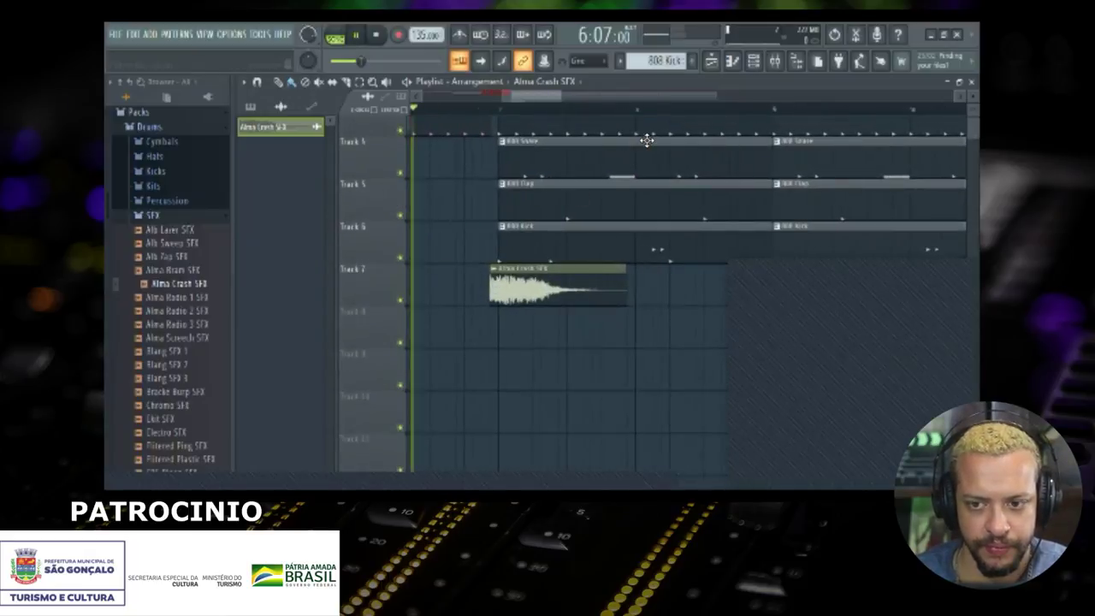
{"action": "double_click", "coordinate": [538, 276]}
{"action": "key", "text": "space"}
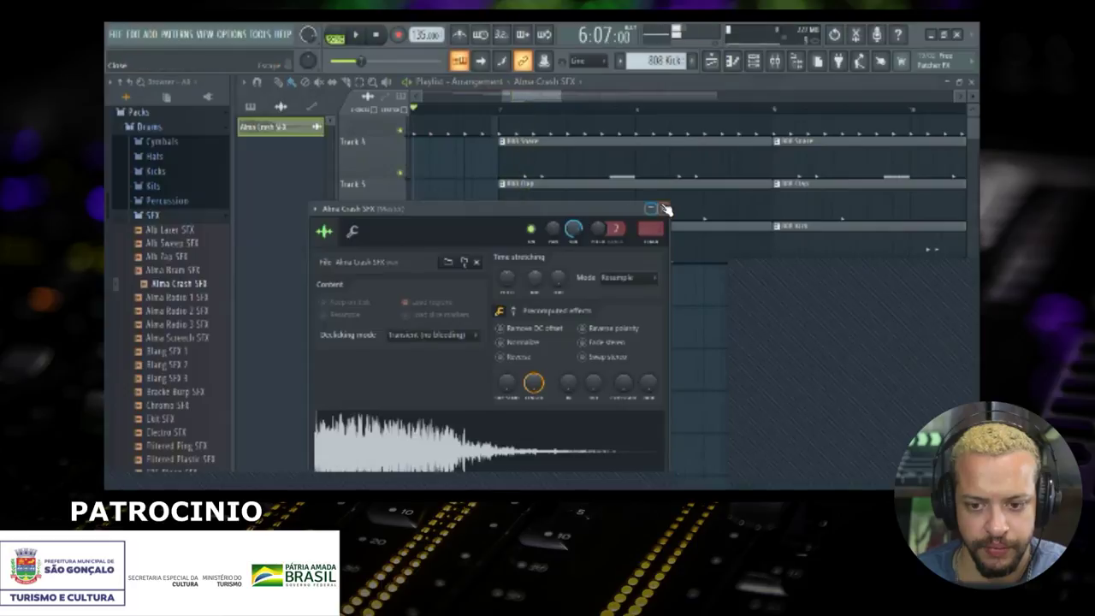
{"action": "left_click", "coordinate": [663, 208]}
{"action": "double_click", "coordinate": [542, 273]}
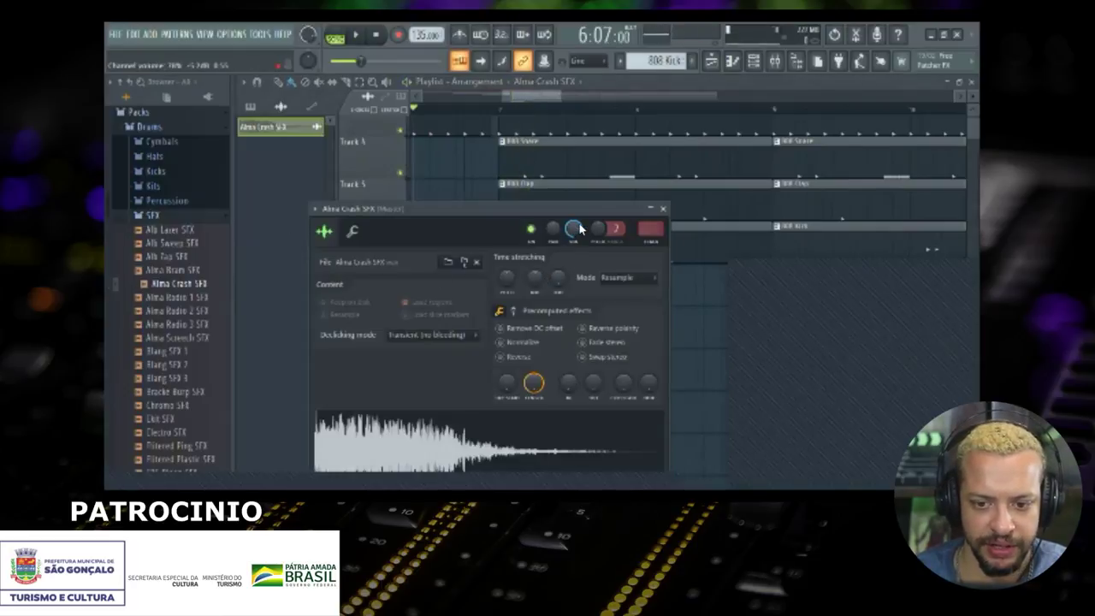
{"action": "left_click_drag", "start_coordinate": [543, 207], "coordinate": [592, 130]}
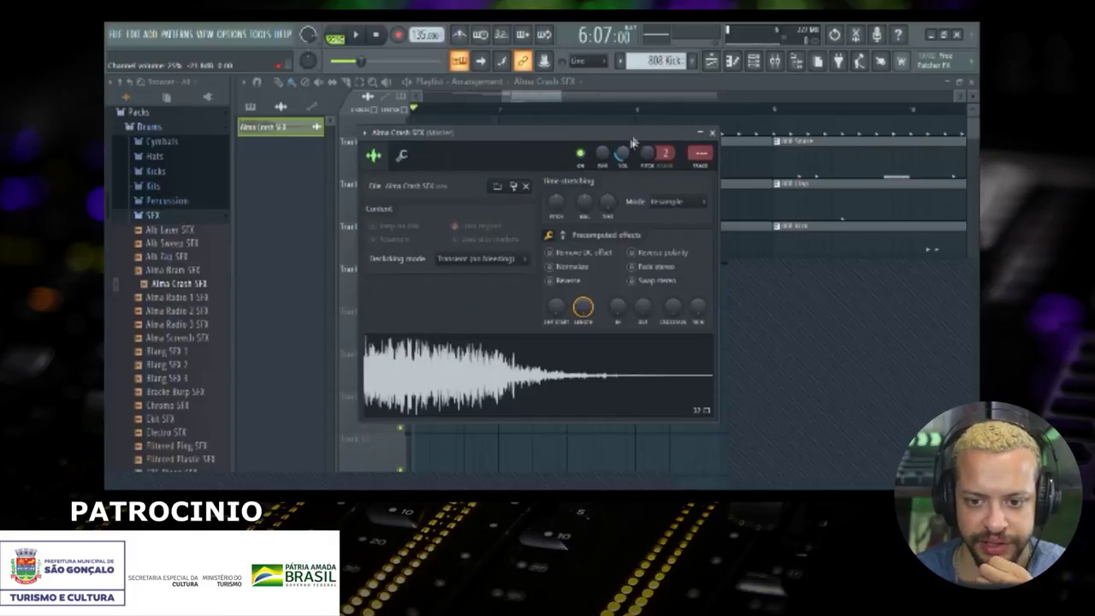
{"action": "left_click", "coordinate": [712, 134]}
Step: Move the Alma Crash SFX clip on Track 7 to start at 6:14 and play the transition from bar 6
{"action": "scroll", "coordinate": [476, 237], "scroll_direction": "down", "scroll_amount": 4}
{"action": "left_click_drag", "start_coordinate": [489, 237], "coordinate": [591, 273]}
{"action": "left_click", "coordinate": [594, 108]}
{"action": "left_click_drag", "start_coordinate": [656, 397], "coordinate": [648, 397]}
{"action": "key", "text": "space"}
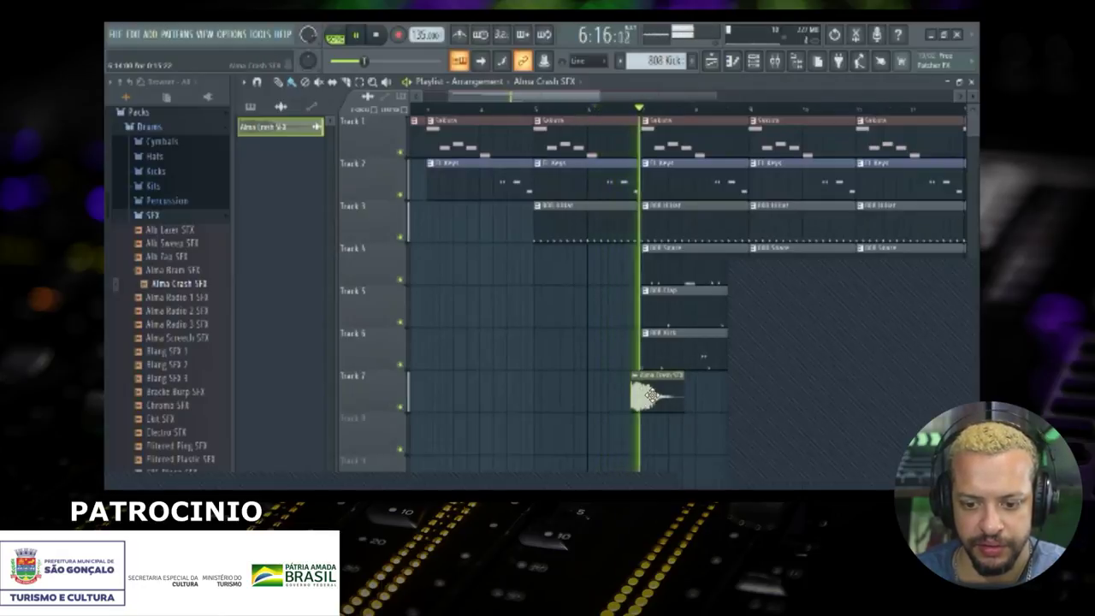
Step: Shorten the selected Sakura, FL Keys and 808 HiHat clips to end about halfway through bar 6, and restart playback
{"action": "left_click_drag", "start_coordinate": [631, 269], "coordinate": [615, 130]}
{"action": "key", "text": "space"}
{"action": "key", "text": "space"}
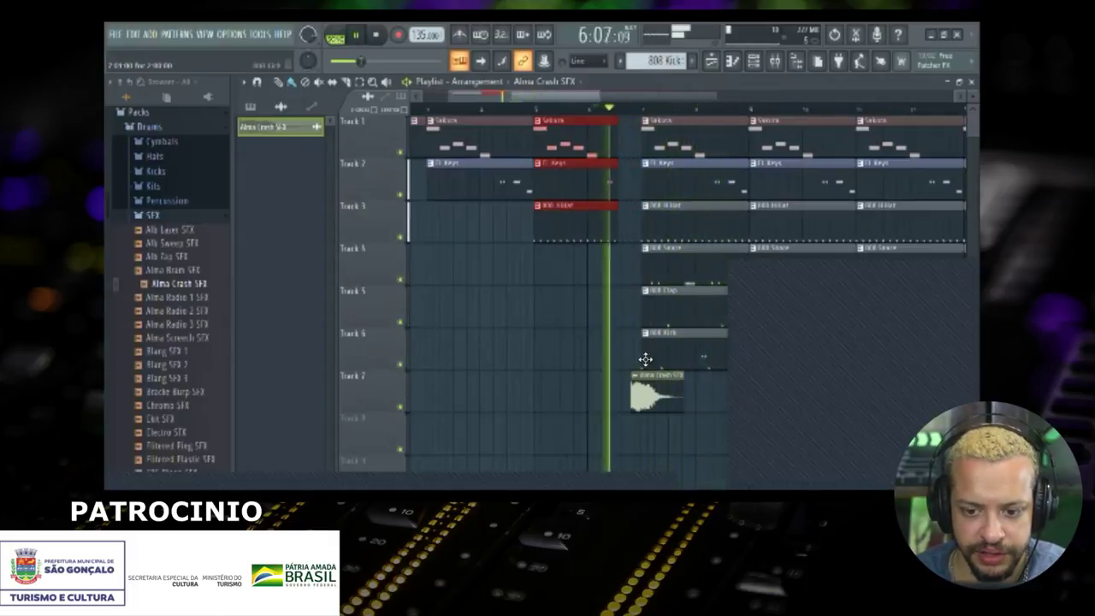
Step: Deselect the shortened clips and move the Alma Crash SFX clip on Track 7 to start at about 6:13
{"action": "left_click", "coordinate": [645, 361]}
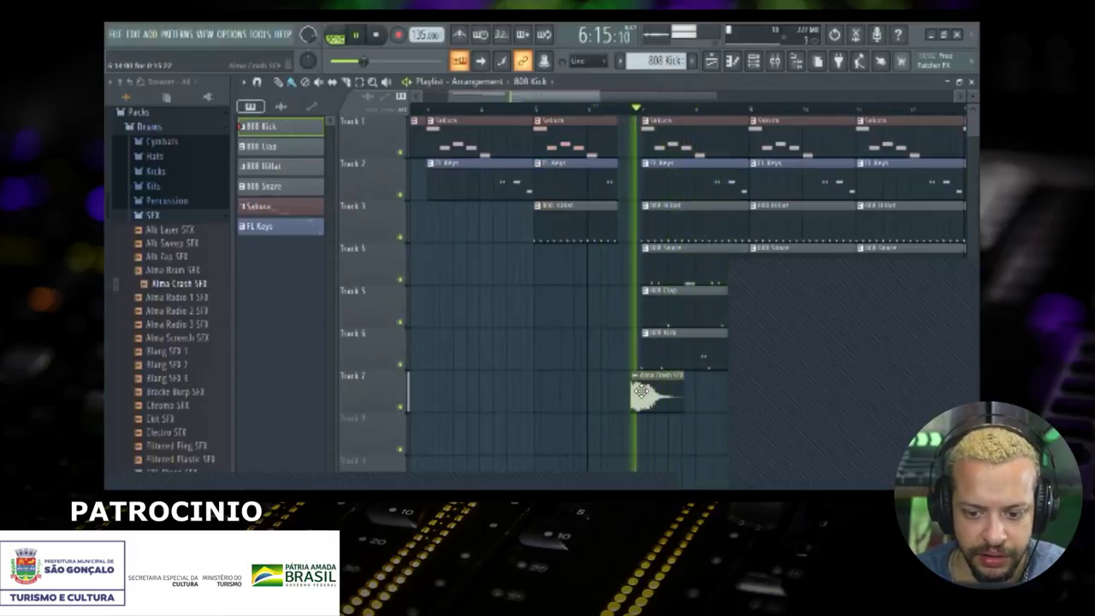
{"action": "left_click_drag", "start_coordinate": [641, 391], "coordinate": [649, 392]}
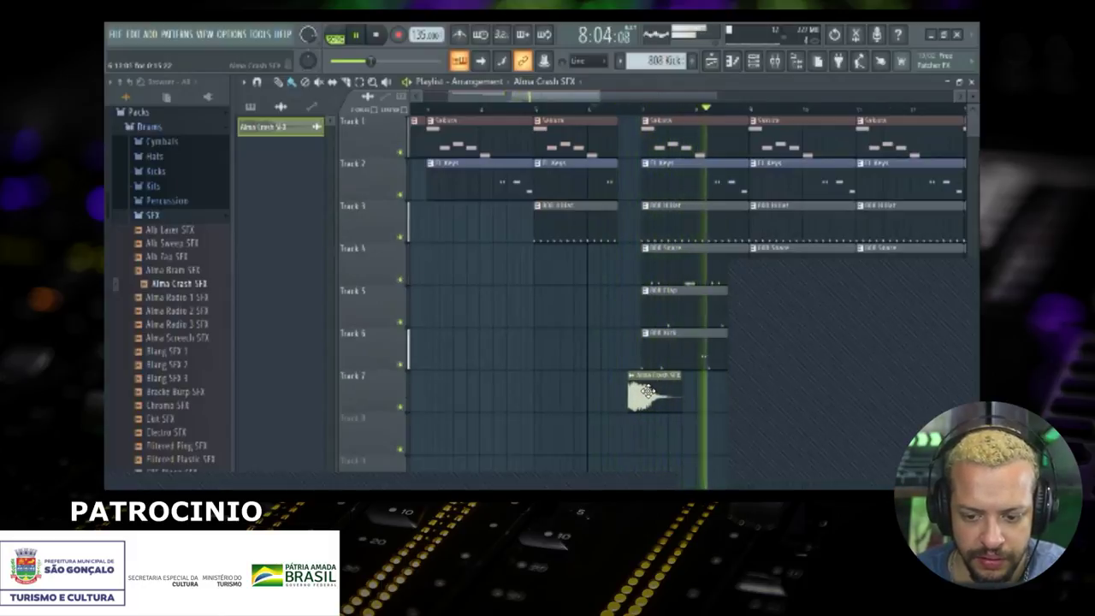
{"action": "key", "text": "space"}
Step: Play the arrangement from 4:09 through the crash and the drum entry at bar 7
{"action": "left_click", "coordinate": [511, 107]}
{"action": "key", "text": "space"}
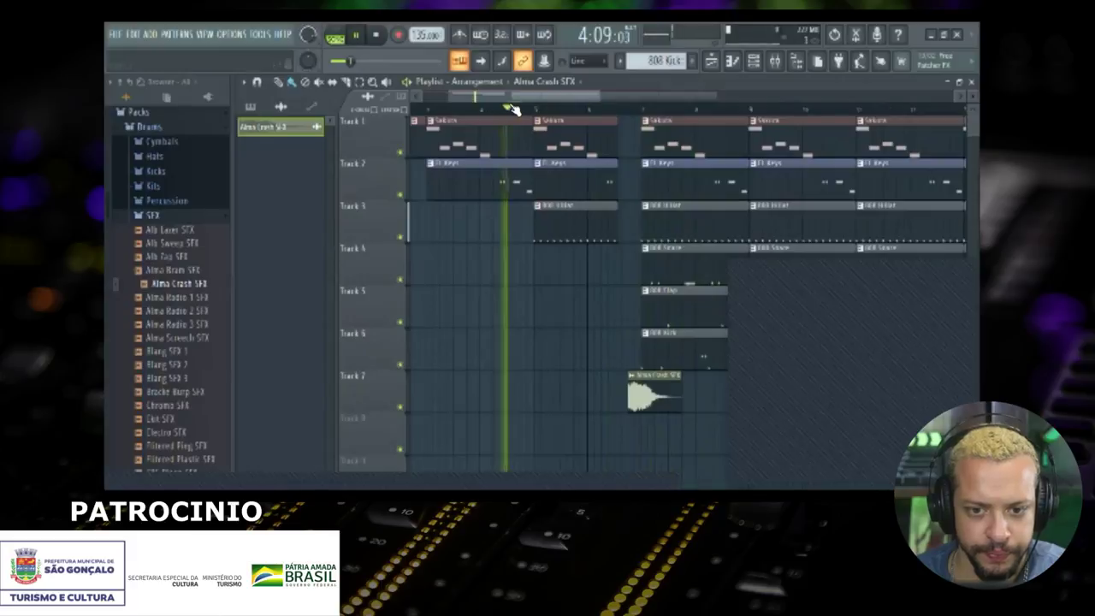
{"action": "scroll", "coordinate": [560, 160], "scroll_direction": "up", "scroll_amount": 4}
{"action": "scroll", "coordinate": [440, 112], "scroll_direction": "down", "scroll_amount": 4}
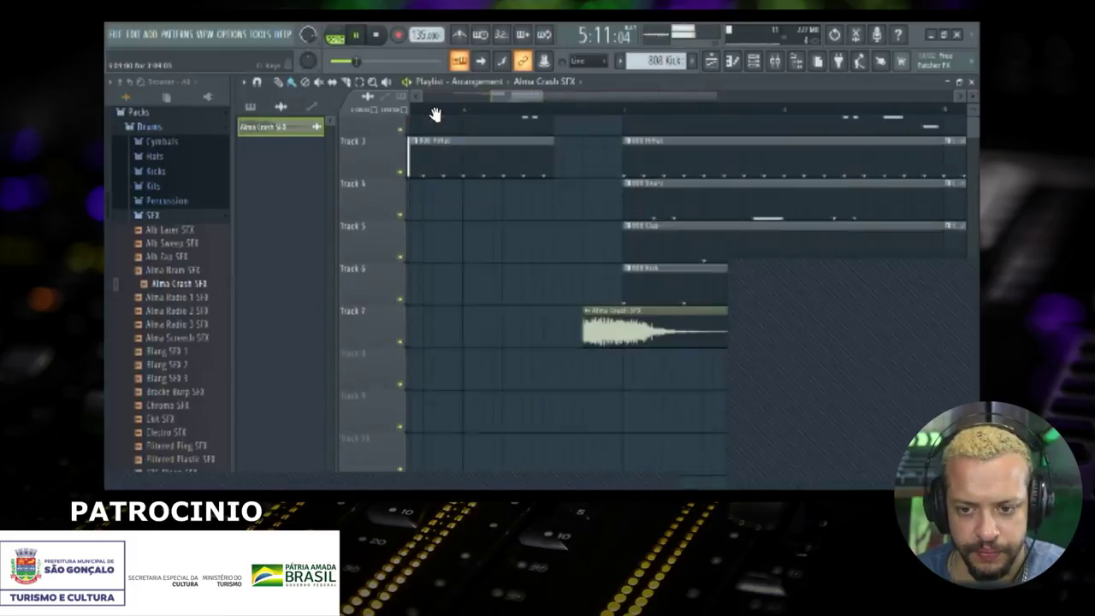
{"action": "scroll", "coordinate": [442, 151], "scroll_direction": "down", "scroll_amount": 1}
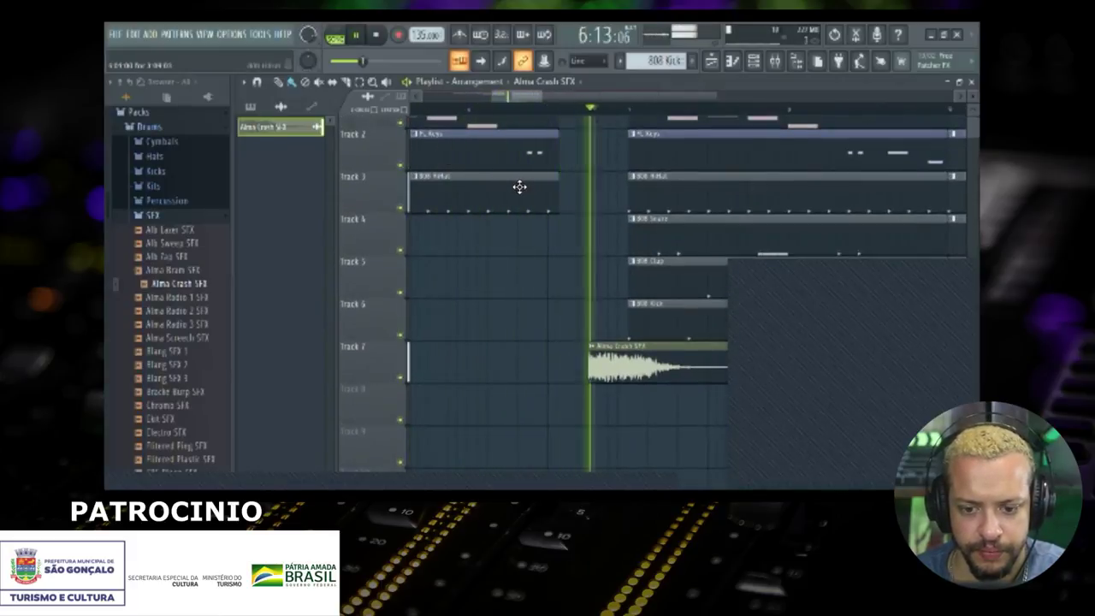
{"action": "scroll", "coordinate": [582, 220], "scroll_direction": "down", "scroll_amount": 1}
{"action": "scroll", "coordinate": [588, 216], "scroll_direction": "down", "scroll_amount": 2}
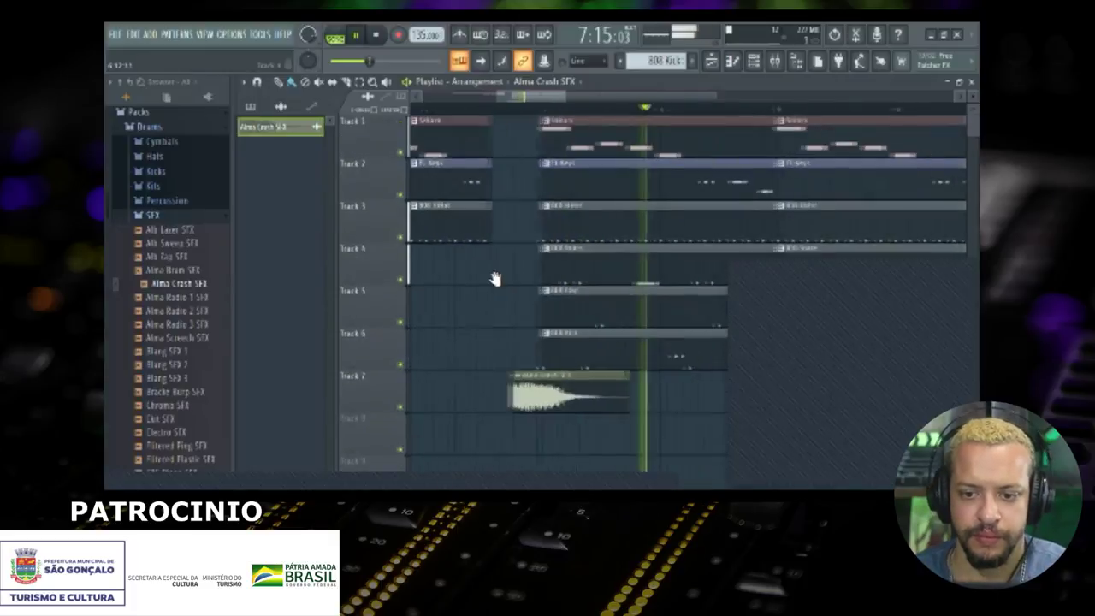
{"action": "scroll", "coordinate": [551, 261], "scroll_direction": "down", "scroll_amount": 2}
{"action": "key", "text": "space"}
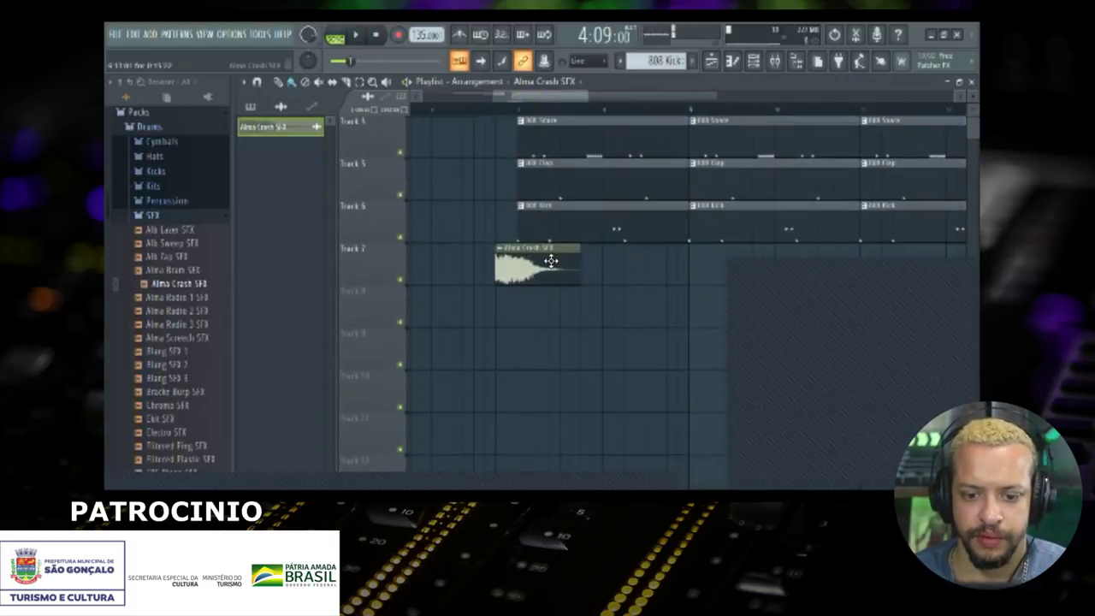
Step: Try deleting the Sakura and FL Keys clips at bars 9 and 11, and play the arrangement from 4:09
{"action": "scroll", "coordinate": [492, 274], "scroll_direction": "down", "scroll_amount": 4}
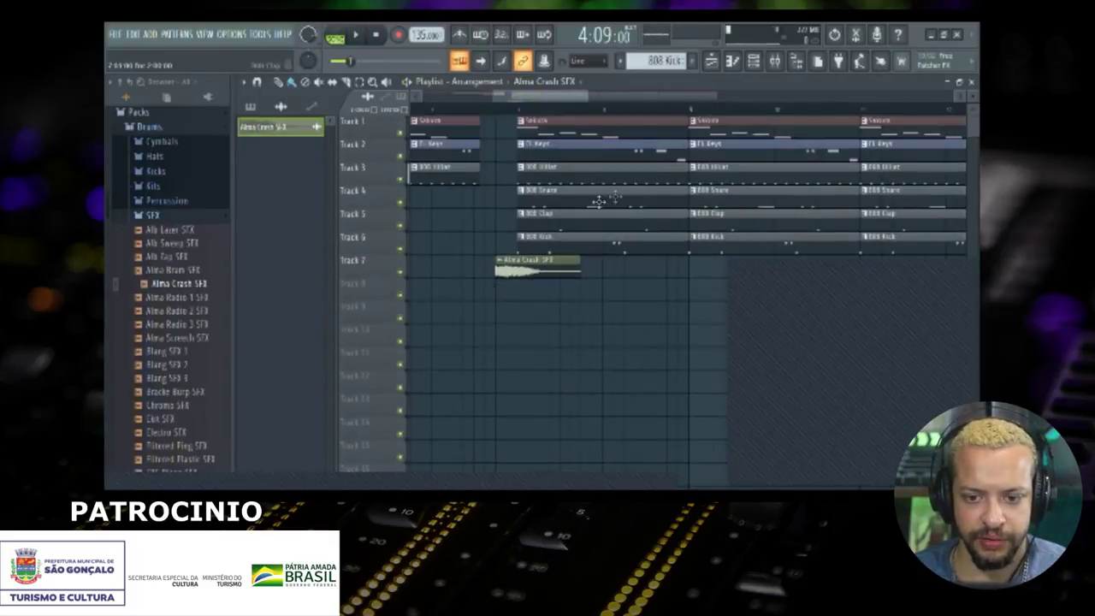
{"action": "scroll", "coordinate": [575, 167], "scroll_direction": "down", "scroll_amount": 2}
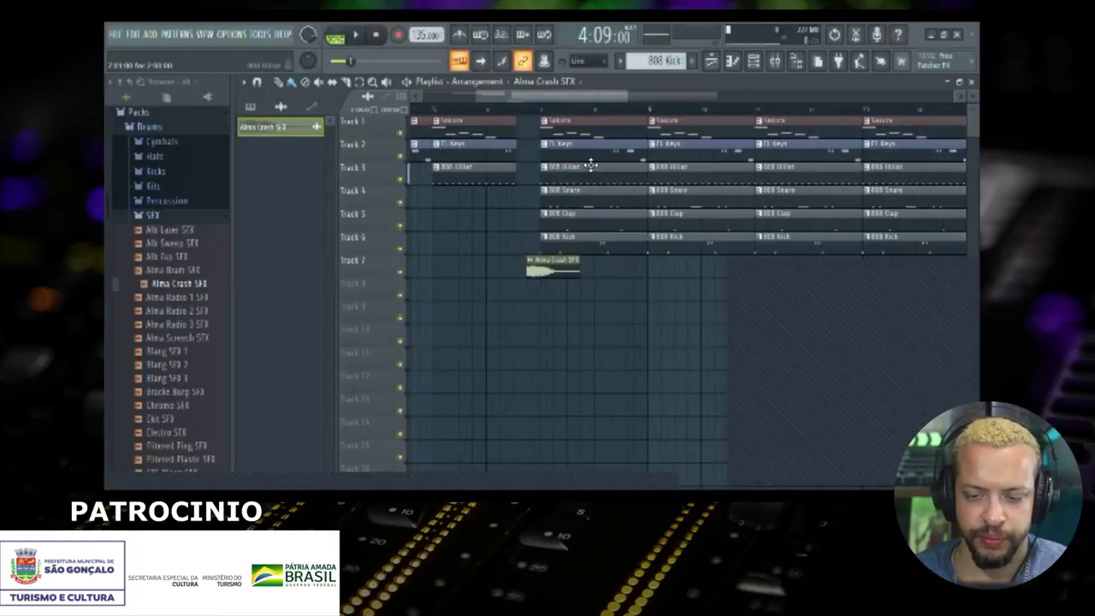
{"action": "scroll", "coordinate": [623, 183], "scroll_direction": "right", "scroll_amount": 2}
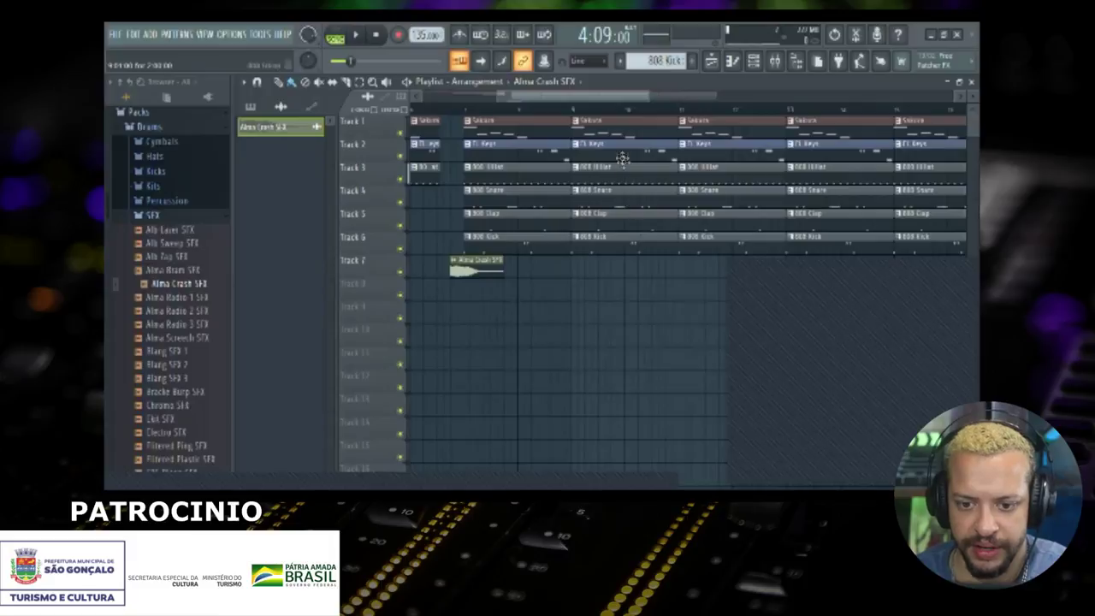
{"action": "right_click", "coordinate": [620, 126]}
{"action": "right_click", "coordinate": [630, 147]}
{"action": "right_click", "coordinate": [692, 127]}
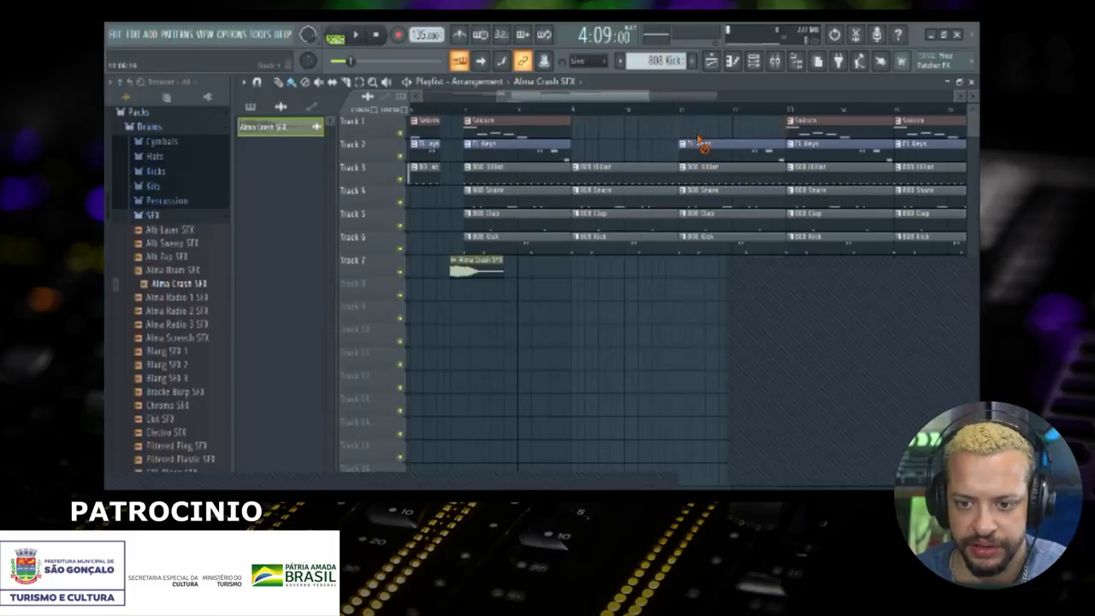
{"action": "right_click", "coordinate": [699, 152]}
{"action": "scroll", "coordinate": [598, 149], "scroll_direction": "down", "scroll_amount": 2}
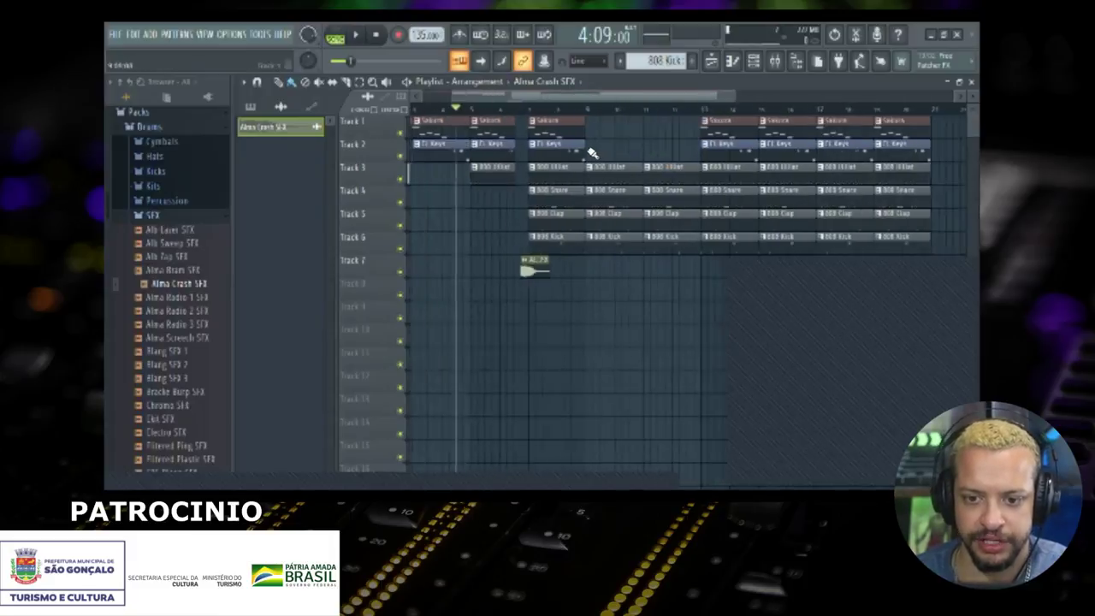
{"action": "key", "text": "space"}
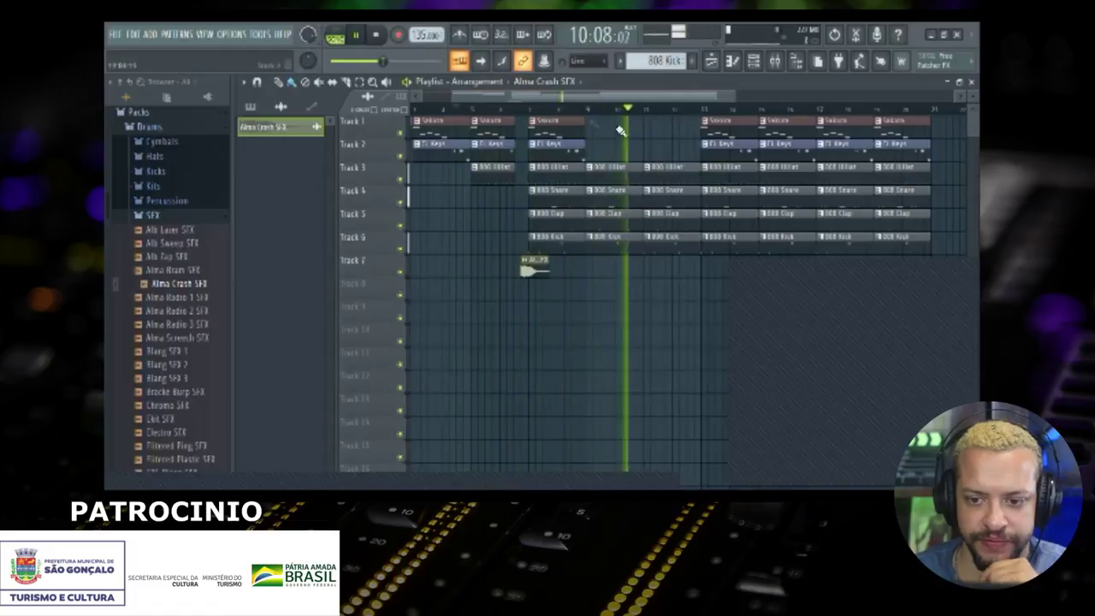
Step: Restore the Sakura and FL Keys clips at bars 9 and 11 and stop playback
{"action": "left_click_drag", "start_coordinate": [597, 128], "coordinate": [684, 138]}
{"action": "key", "text": "space"}
{"action": "scroll", "coordinate": [710, 195], "scroll_direction": "down", "scroll_amount": 3}
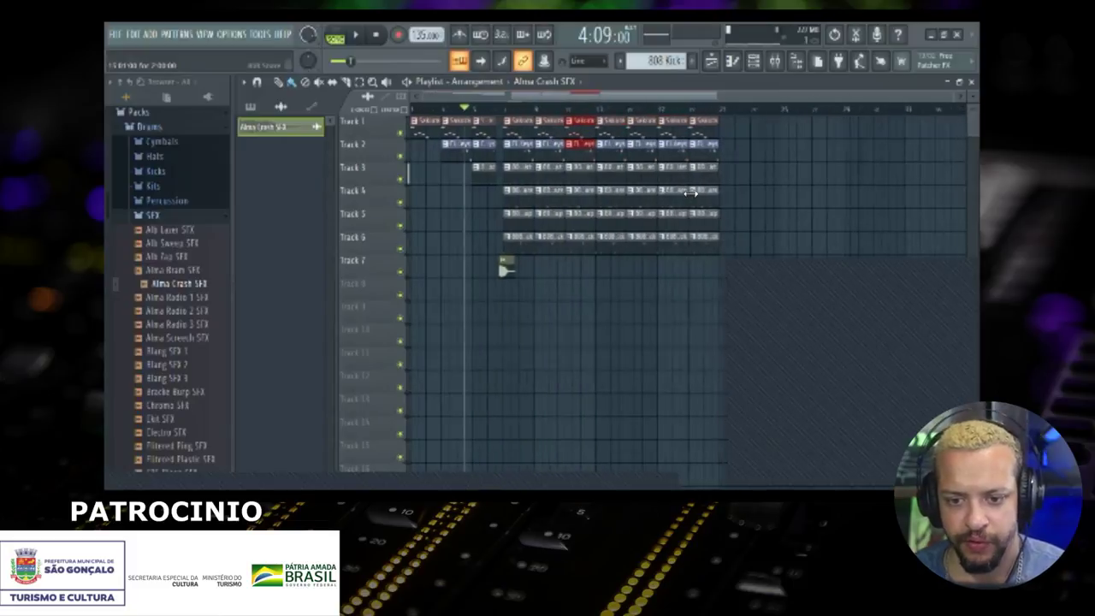
{"action": "scroll", "coordinate": [572, 276], "scroll_direction": "up", "scroll_amount": 3}
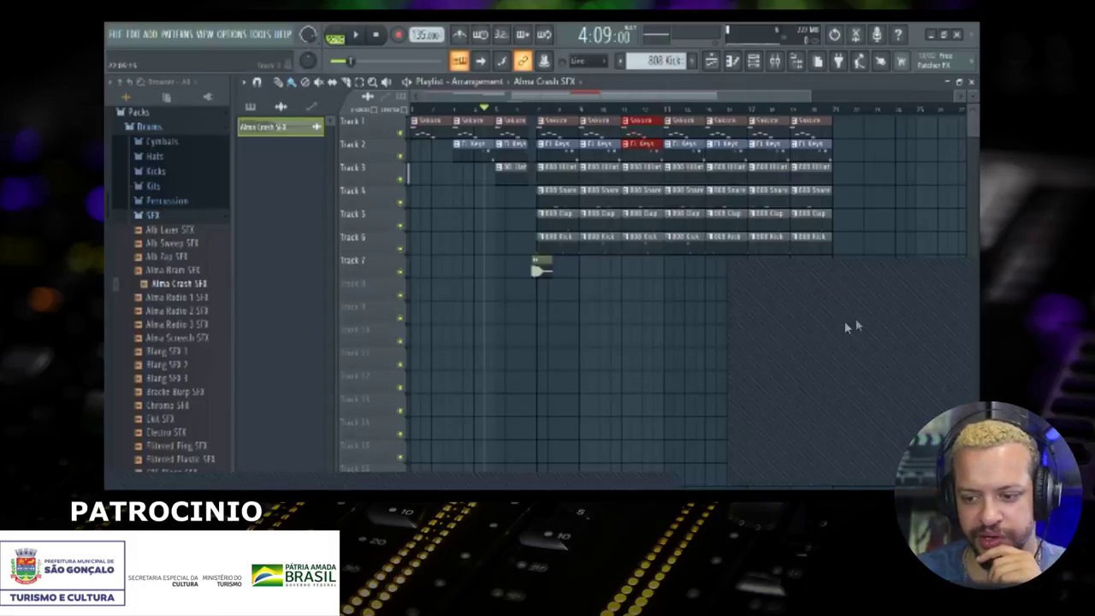
{"action": "left_click_drag", "start_coordinate": [693, 125], "coordinate": [662, 143]}
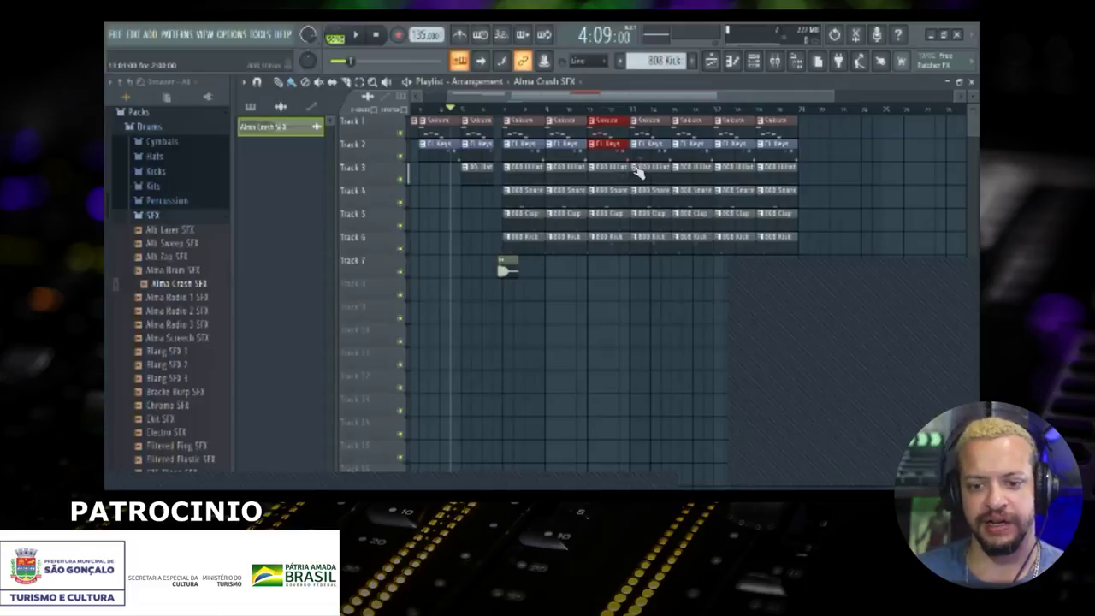
{"action": "scroll", "coordinate": [620, 172], "scroll_direction": "up", "scroll_amount": 2}
{"action": "scroll", "coordinate": [620, 172], "scroll_direction": "down", "scroll_amount": 3}
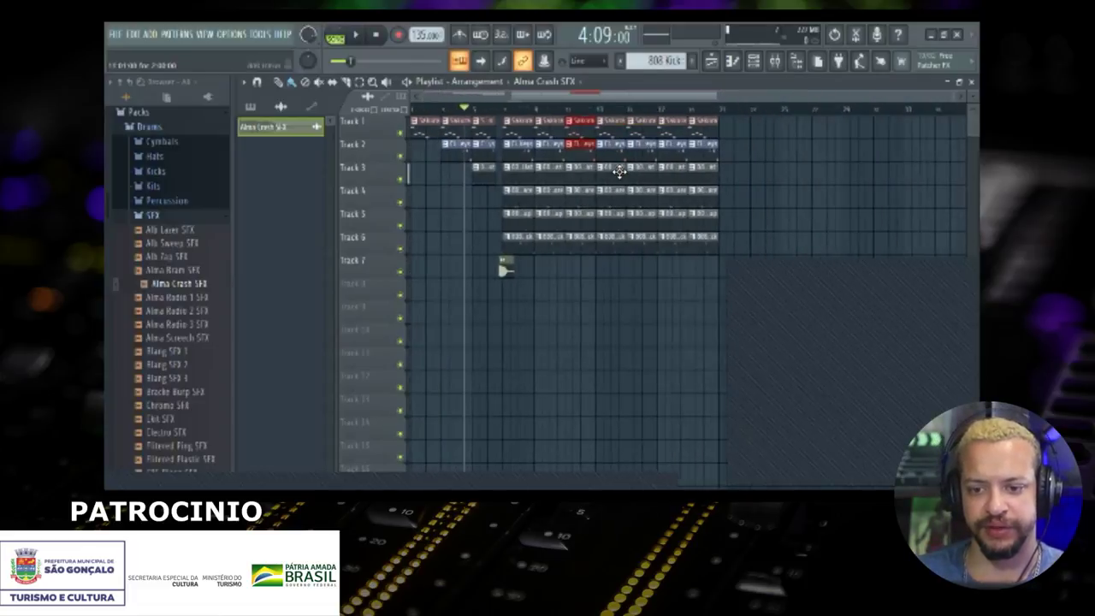
{"action": "left_click_drag", "start_coordinate": [685, 126], "coordinate": [647, 139]}
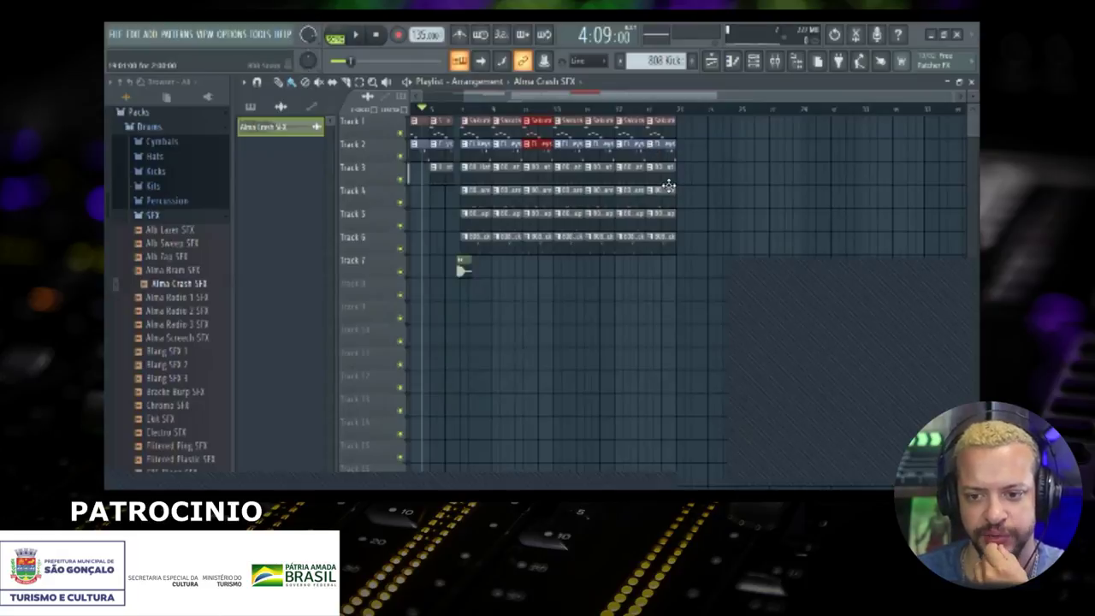
{"action": "left_click_drag", "start_coordinate": [702, 168], "coordinate": [729, 168]}
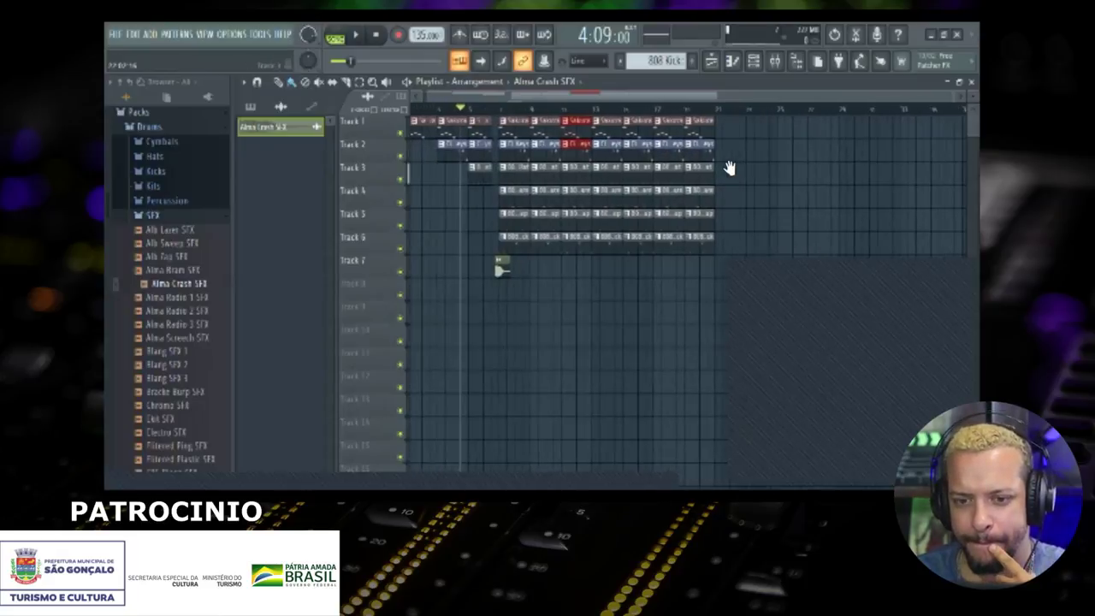
Step: Restore the maximized Playlist to its smaller window so the Channel rack and Mixer are accessible
{"action": "double_click", "coordinate": [903, 85]}
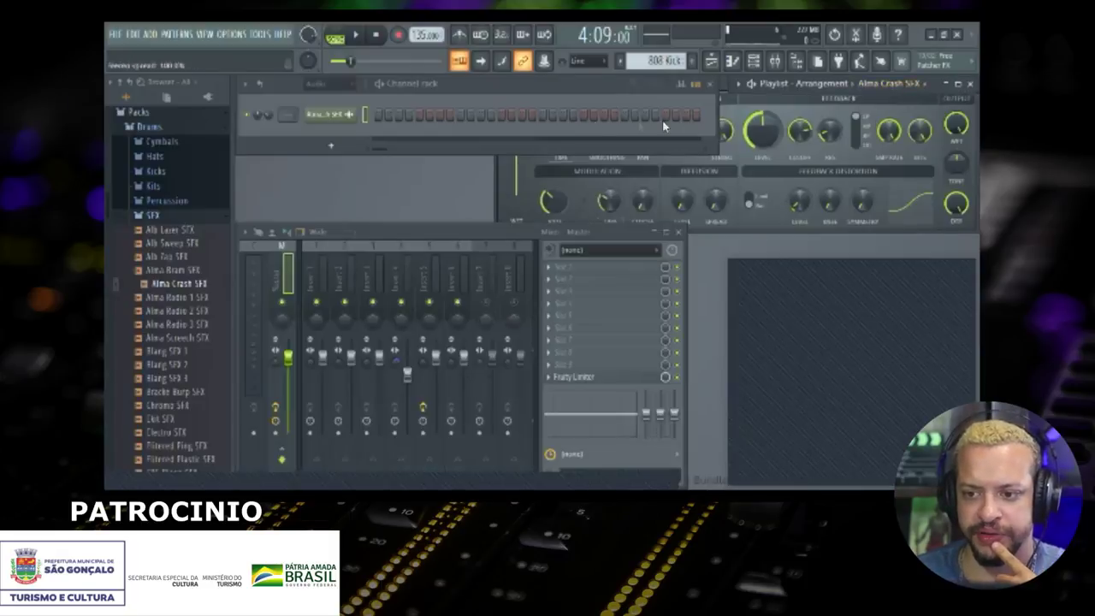
Step: Switch the Playlist between maximized and floating, and position the floating window below the Channel rack
{"action": "left_click", "coordinate": [957, 83]}
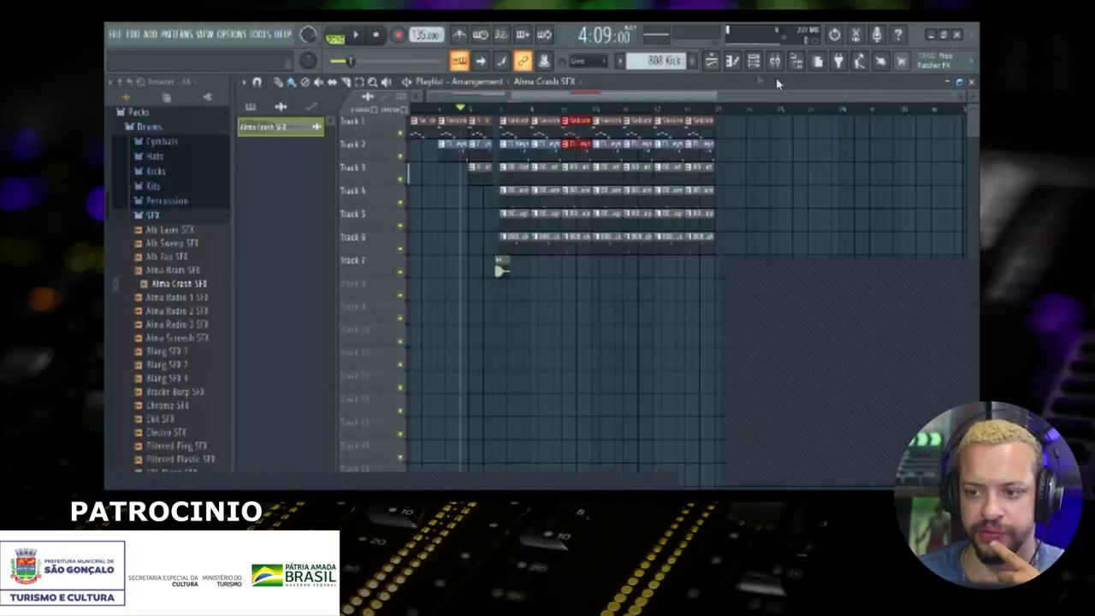
{"action": "double_click", "coordinate": [753, 82]}
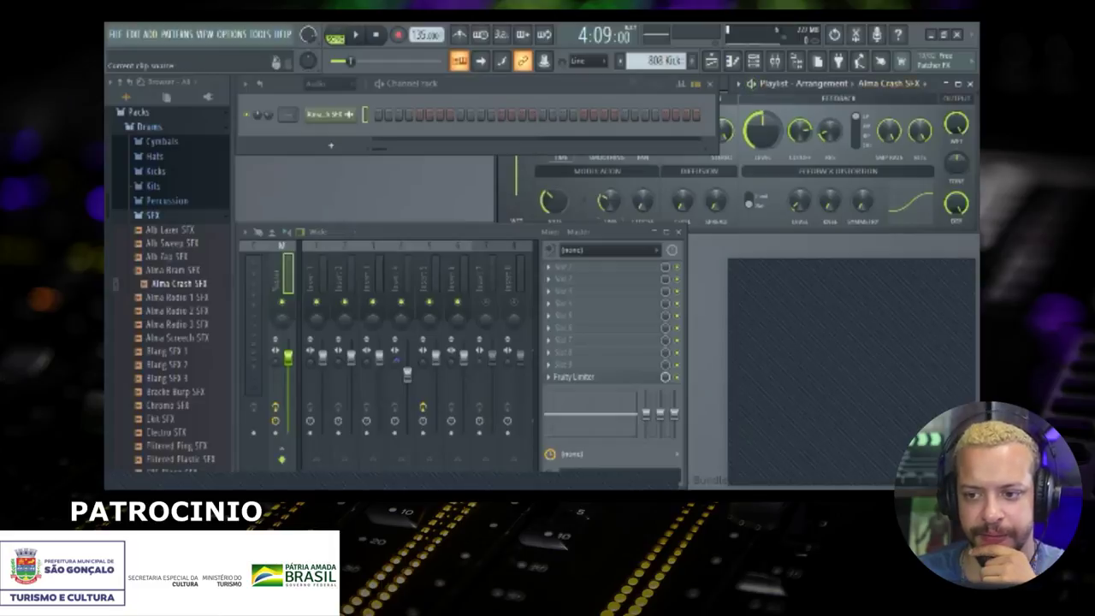
{"action": "double_click", "coordinate": [903, 85]}
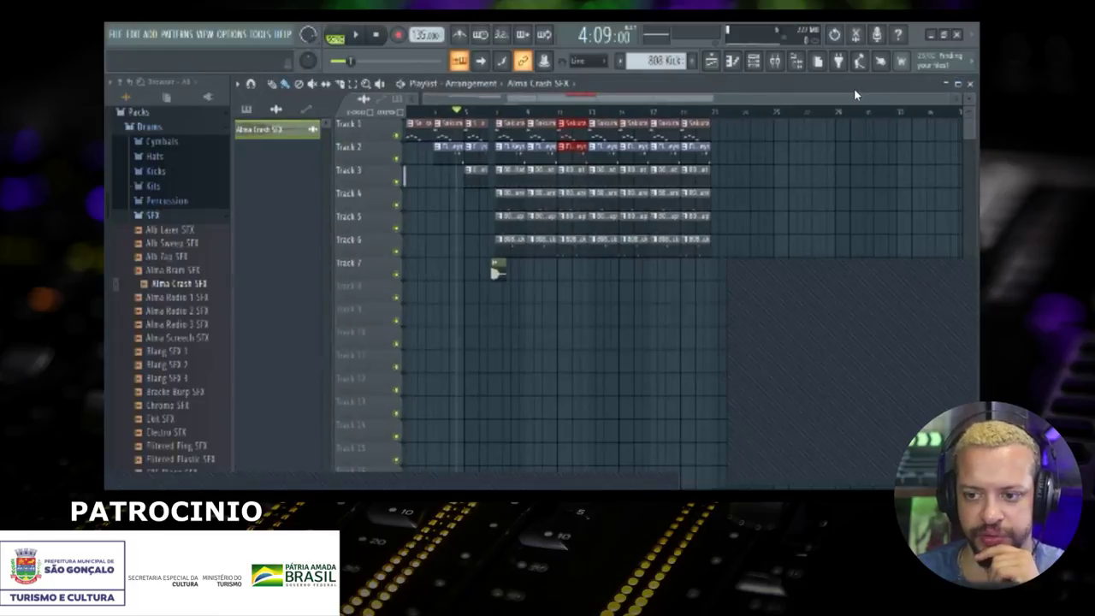
{"action": "double_click", "coordinate": [853, 86]}
{"action": "left_click_drag", "start_coordinate": [904, 106], "coordinate": [687, 169]}
{"action": "left_click_drag", "start_coordinate": [568, 168], "coordinate": [646, 149]}
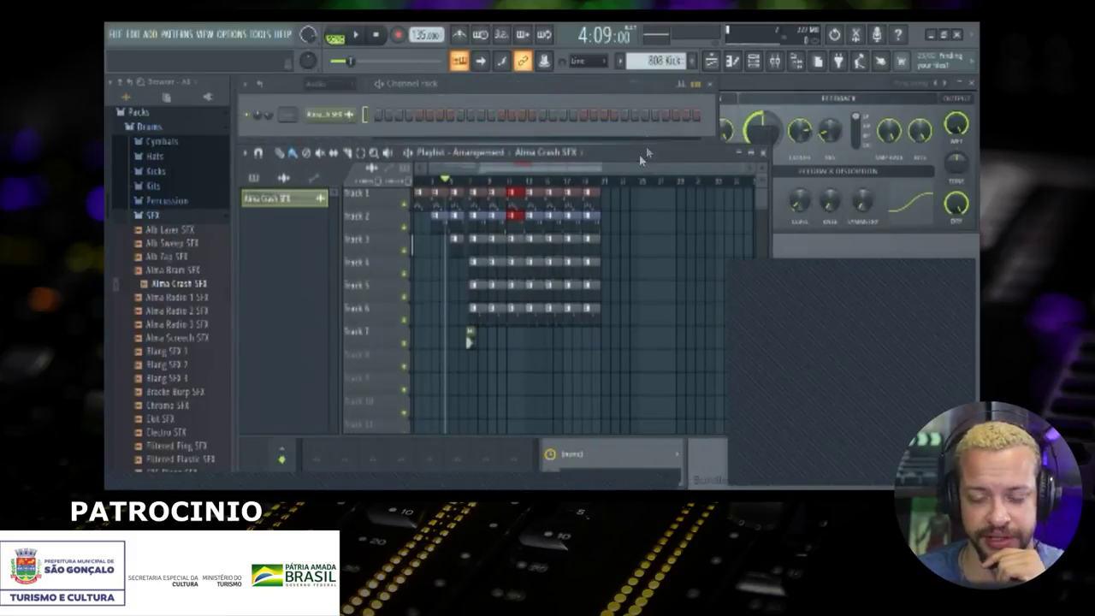
Step: Move the floating Playlist window up beside the Channel rack and collapse it to its title bar
{"action": "scroll", "coordinate": [615, 222], "scroll_direction": "up", "scroll_amount": 4}
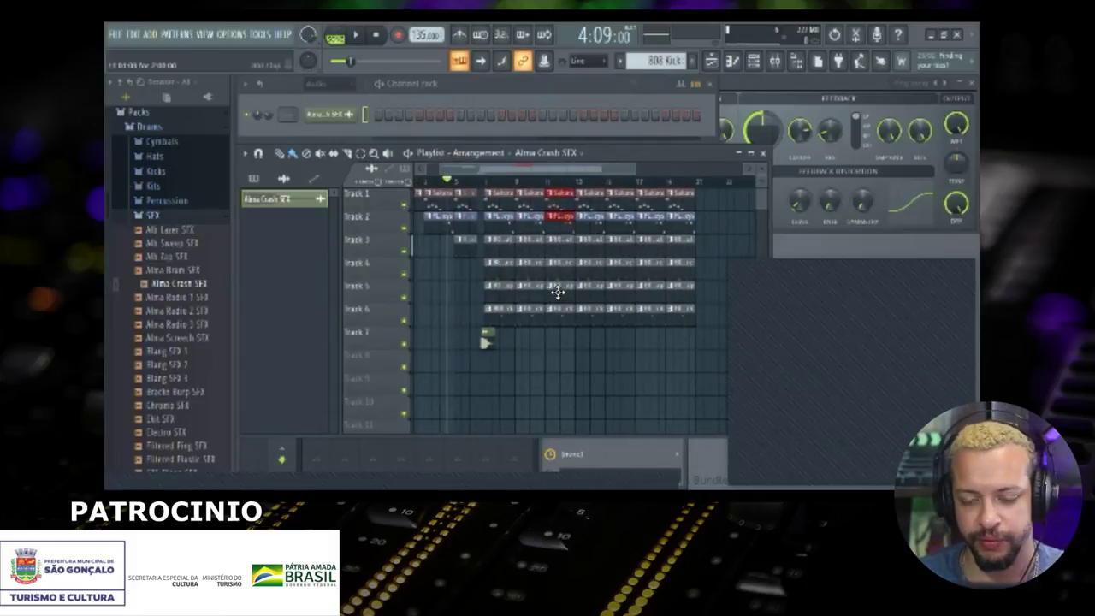
{"action": "scroll", "coordinate": [556, 292], "scroll_direction": "up", "scroll_amount": 3}
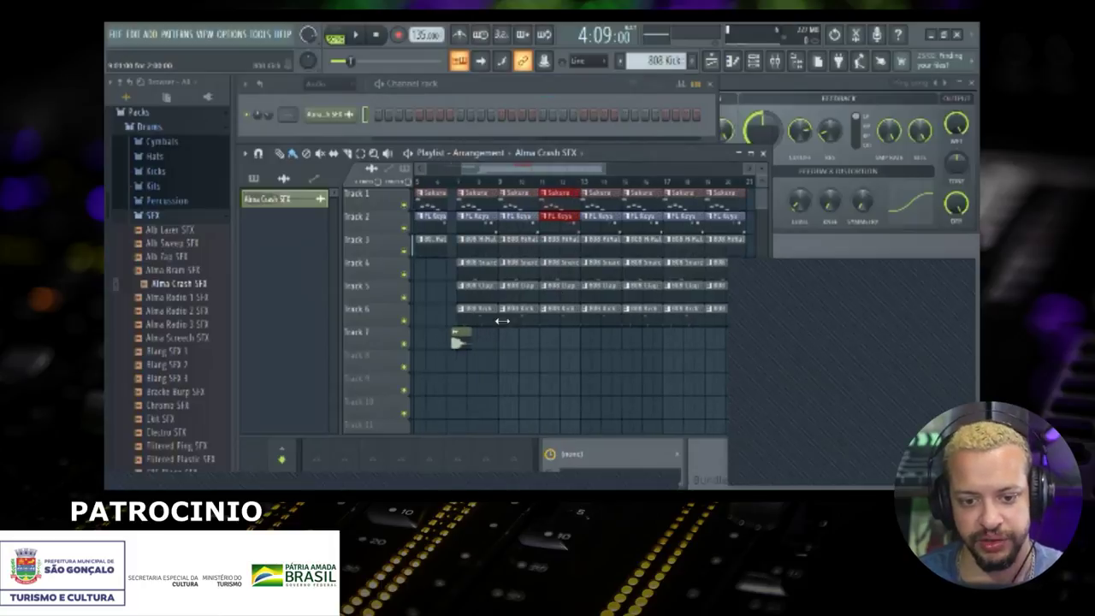
{"action": "scroll", "coordinate": [492, 308], "scroll_direction": "up", "scroll_amount": 2}
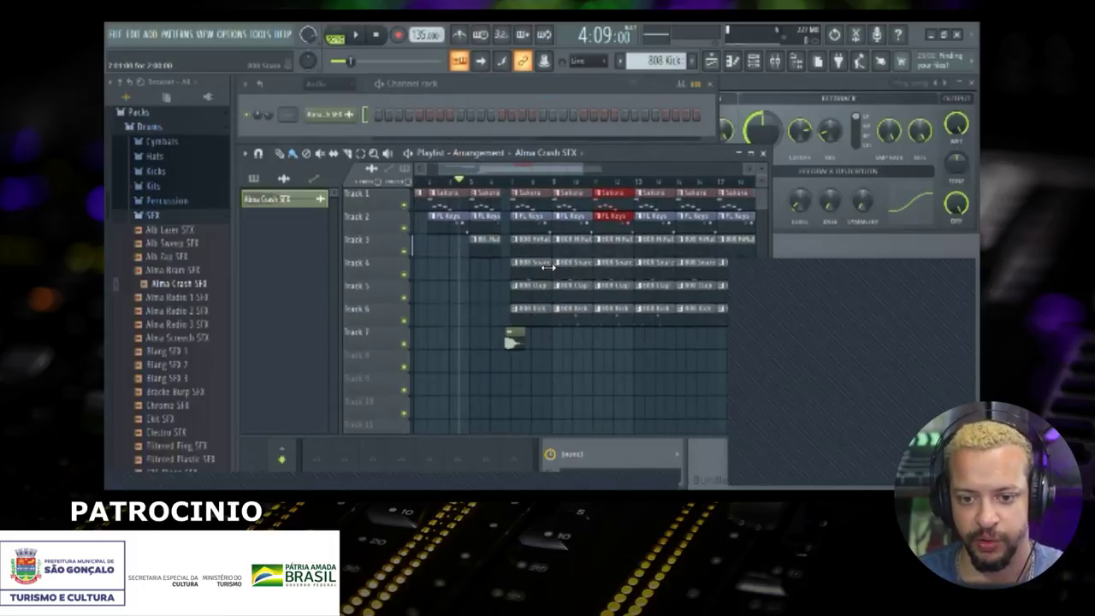
{"action": "left_click_drag", "start_coordinate": [616, 147], "coordinate": [681, 109]}
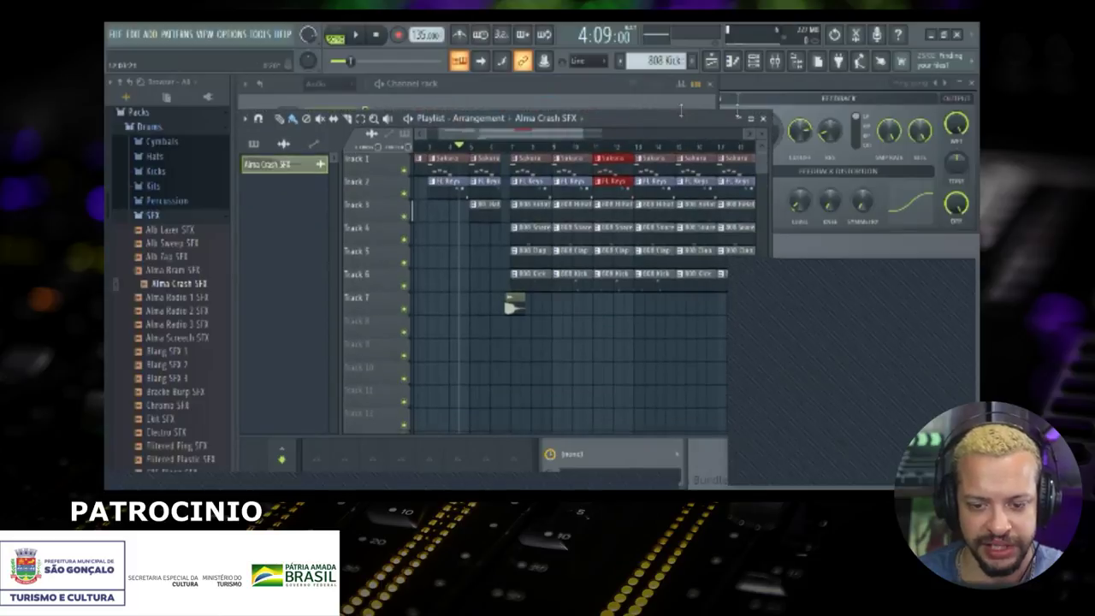
{"action": "left_click", "coordinate": [742, 120]}
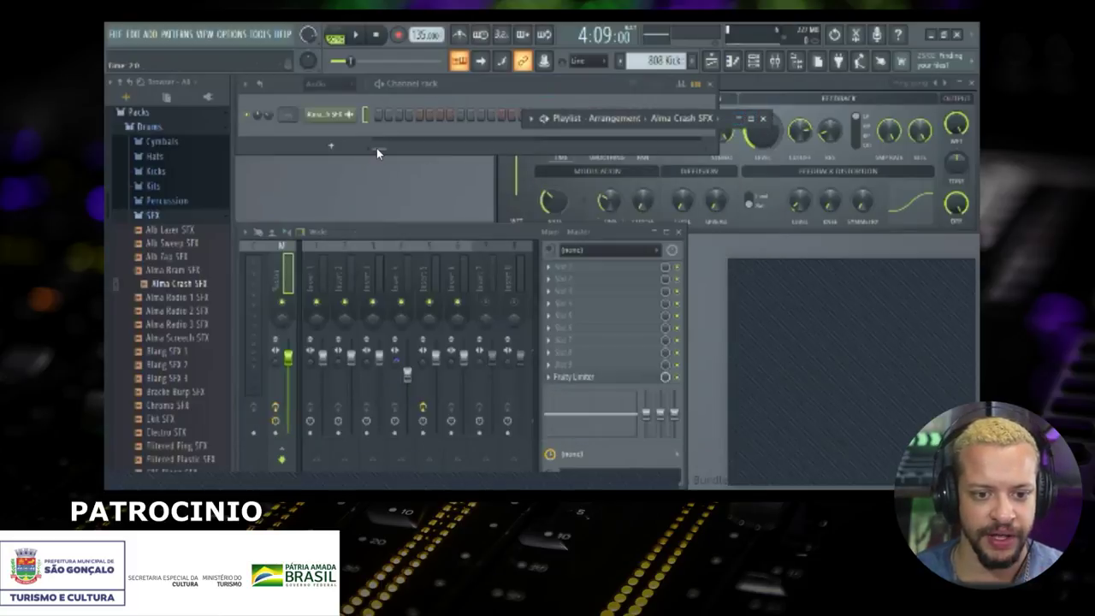
Step: Close the Fruity Delay 3 window and the Channel rack, and move the Mixer up in the workspace
{"action": "left_click_drag", "start_coordinate": [362, 154], "coordinate": [362, 181]}
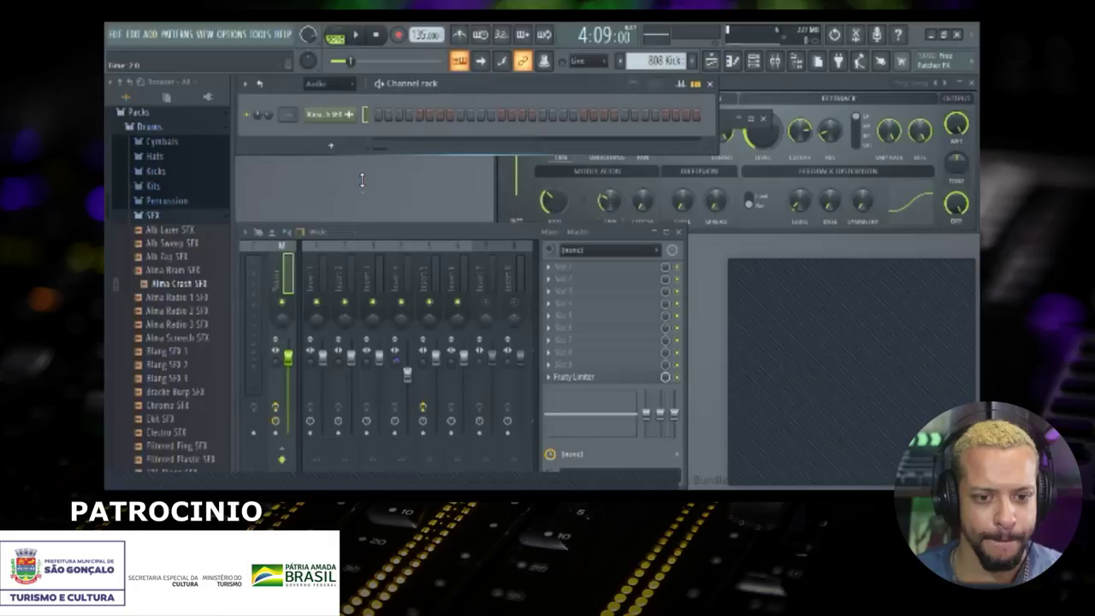
{"action": "left_click", "coordinate": [494, 203]}
{"action": "left_click_drag", "start_coordinate": [845, 77], "coordinate": [774, 120]}
{"action": "left_click", "coordinate": [818, 127]}
{"action": "left_click_drag", "start_coordinate": [517, 239], "coordinate": [512, 173]}
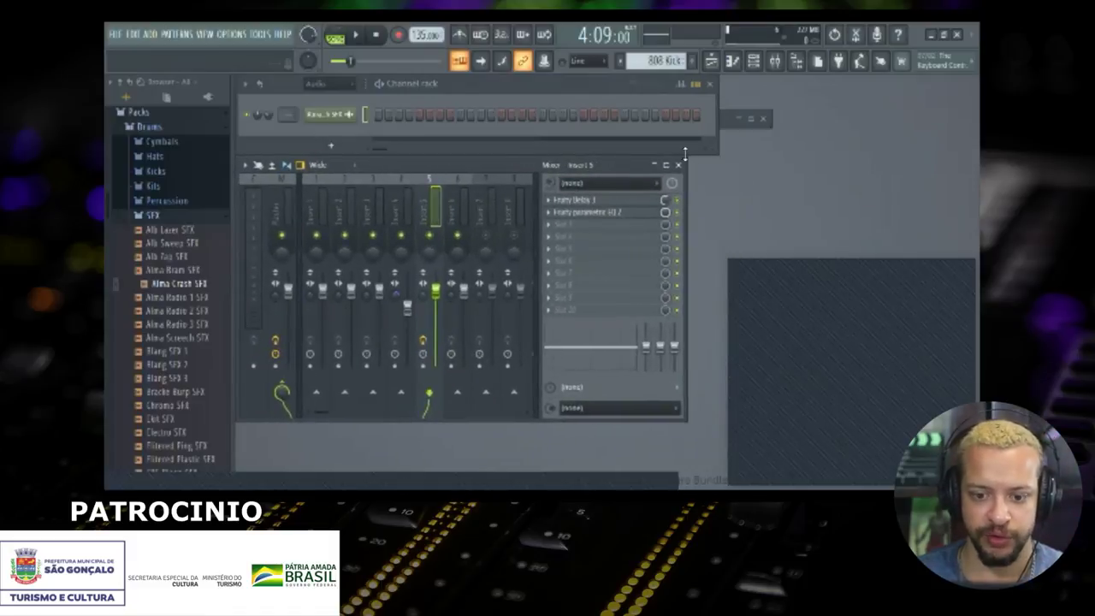
{"action": "left_click", "coordinate": [707, 84]}
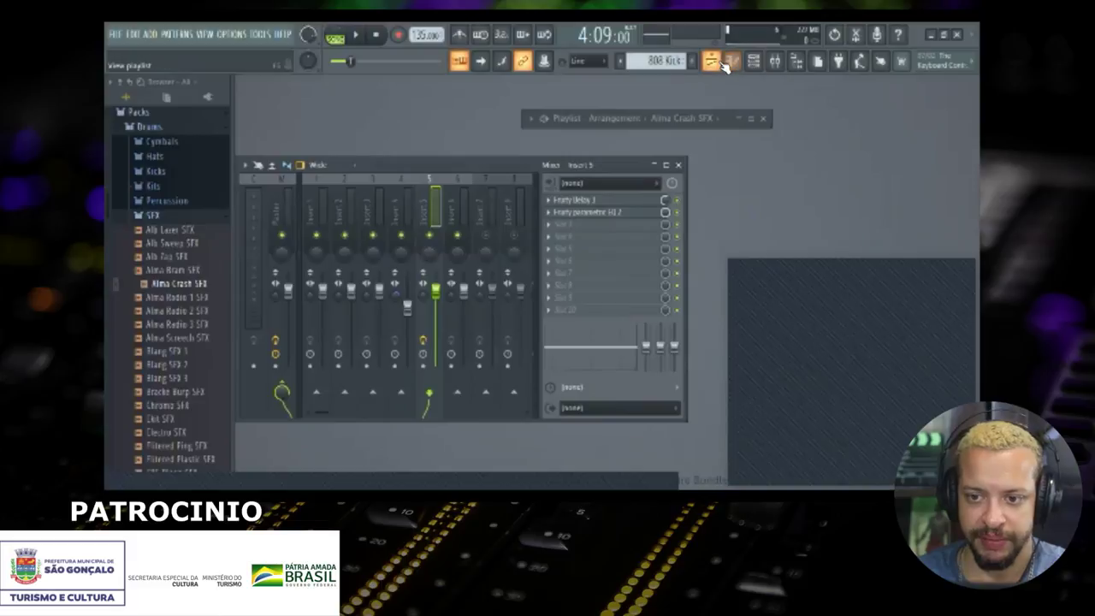
Step: Open the Piano roll for a look, close it, and maximize the Playlist
{"action": "left_click", "coordinate": [732, 65]}
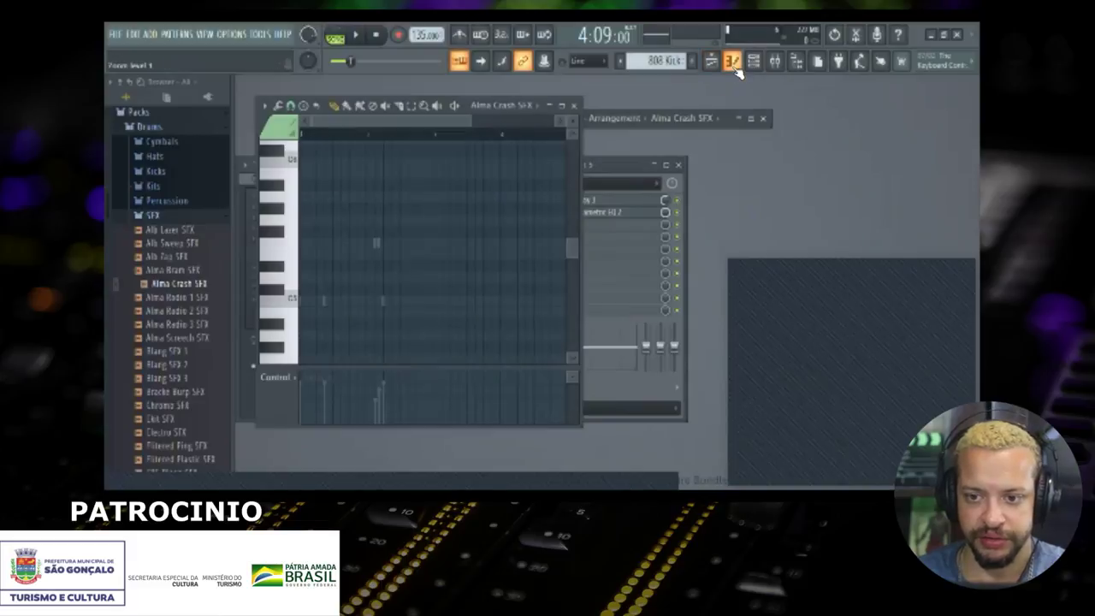
{"action": "left_click", "coordinate": [573, 105]}
{"action": "left_click", "coordinate": [750, 118]}
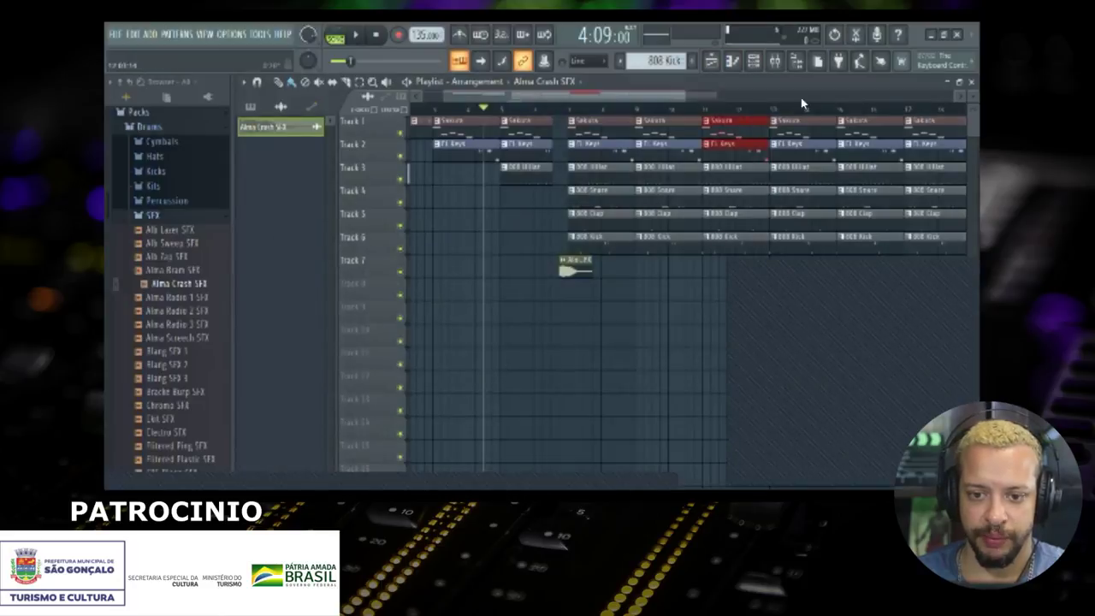
Step: Delete the Alma Crash clip and all Sakura, FL Keys and 808 HiHat clips before bar 7
{"action": "right_click", "coordinate": [572, 270]}
{"action": "right_click", "coordinate": [528, 173]}
{"action": "right_click", "coordinate": [528, 149]}
{"action": "right_click", "coordinate": [528, 132]}
{"action": "right_click", "coordinate": [479, 128]}
{"action": "right_click", "coordinate": [475, 151]}
{"action": "right_click", "coordinate": [414, 128]}
{"action": "left_click_drag", "start_coordinate": [454, 137], "coordinate": [604, 165]}
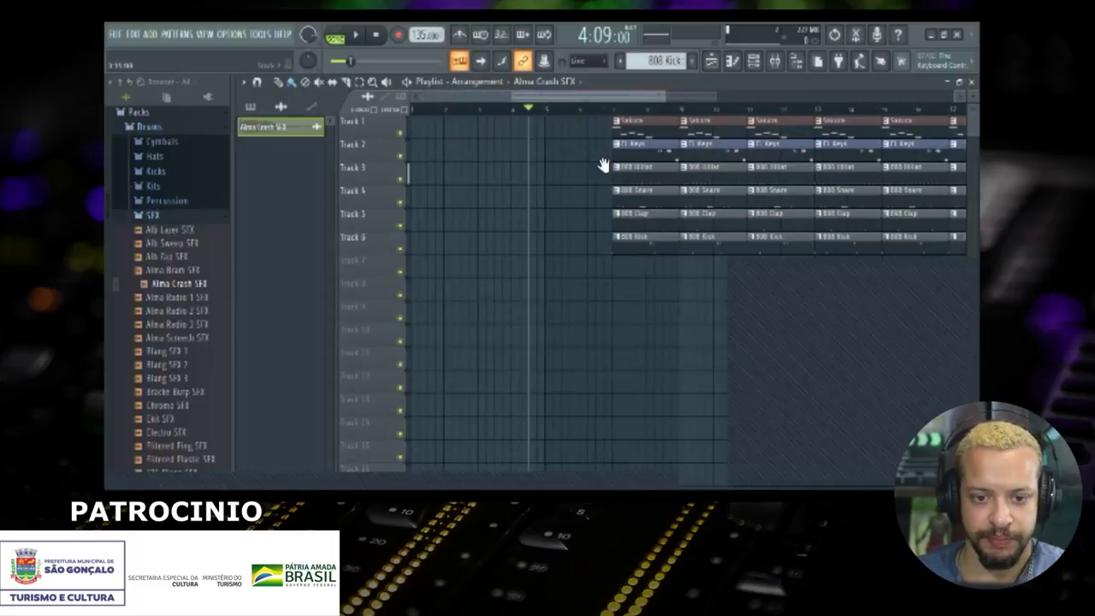
Step: Try deleting the Sakura clips from bar 11 onward and the FL Keys clip at bar 13, and undo the deletions
{"action": "scroll", "coordinate": [595, 206], "scroll_direction": "down", "scroll_amount": 2}
{"action": "right_click", "coordinate": [823, 135]}
{"action": "right_click", "coordinate": [779, 135]}
{"action": "right_click", "coordinate": [737, 136]}
{"action": "right_click", "coordinate": [688, 120]}
{"action": "right_click", "coordinate": [648, 121]}
{"action": "right_click", "coordinate": [691, 144]}
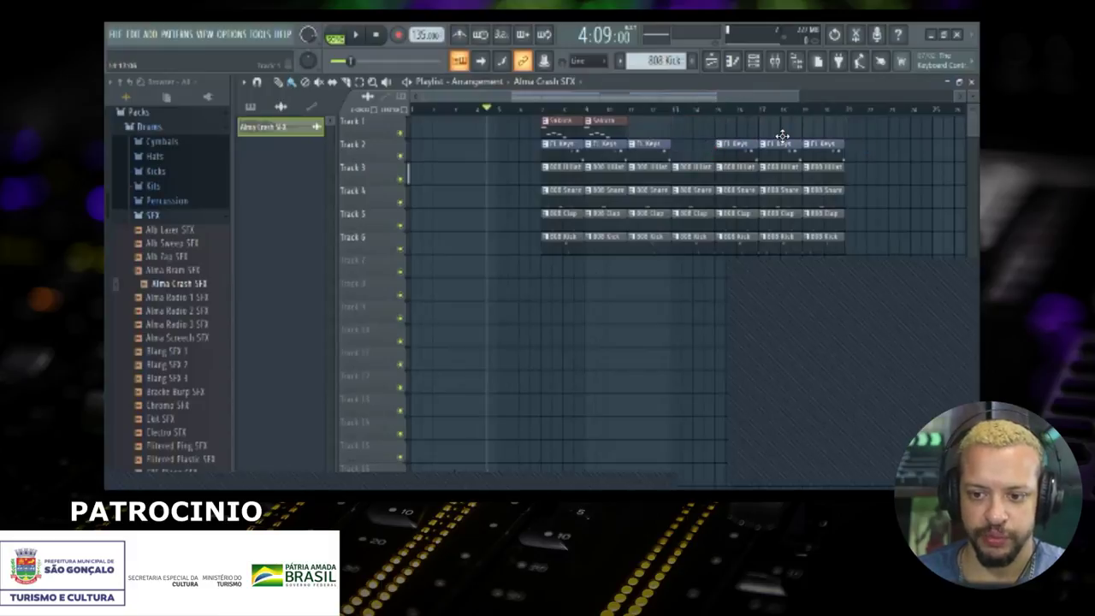
{"action": "key", "text": "ctrl+z"}
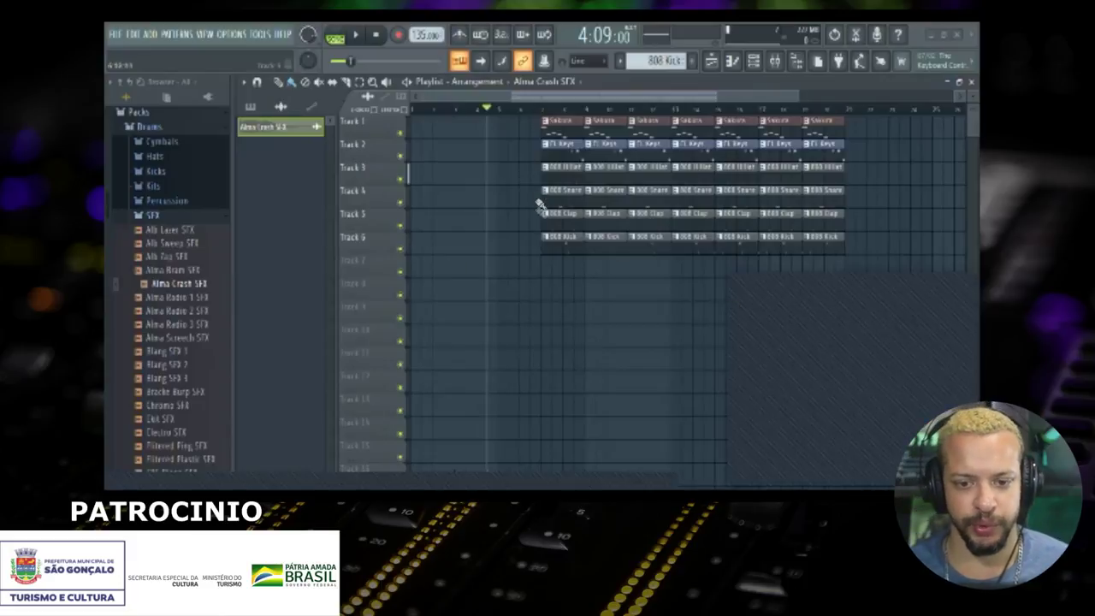
Step: Select all clips on tracks 1 to 6, move them to start at bar 1, and clear the selection
{"action": "left_click_drag", "start_coordinate": [491, 274], "coordinate": [811, 94]}
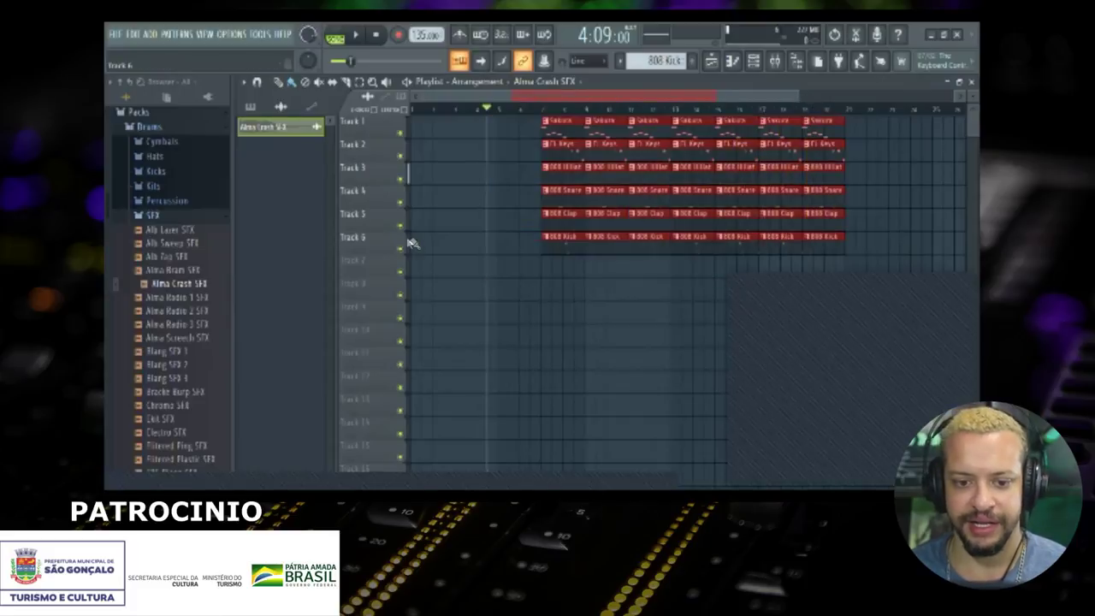
{"action": "left_click_drag", "start_coordinate": [535, 236], "coordinate": [578, 319]}
{"action": "left_click_drag", "start_coordinate": [564, 129], "coordinate": [431, 126]}
{"action": "scroll", "coordinate": [436, 159], "scroll_direction": "down", "scroll_amount": 1}
{"action": "scroll", "coordinate": [436, 160], "scroll_direction": "up", "scroll_amount": 2}
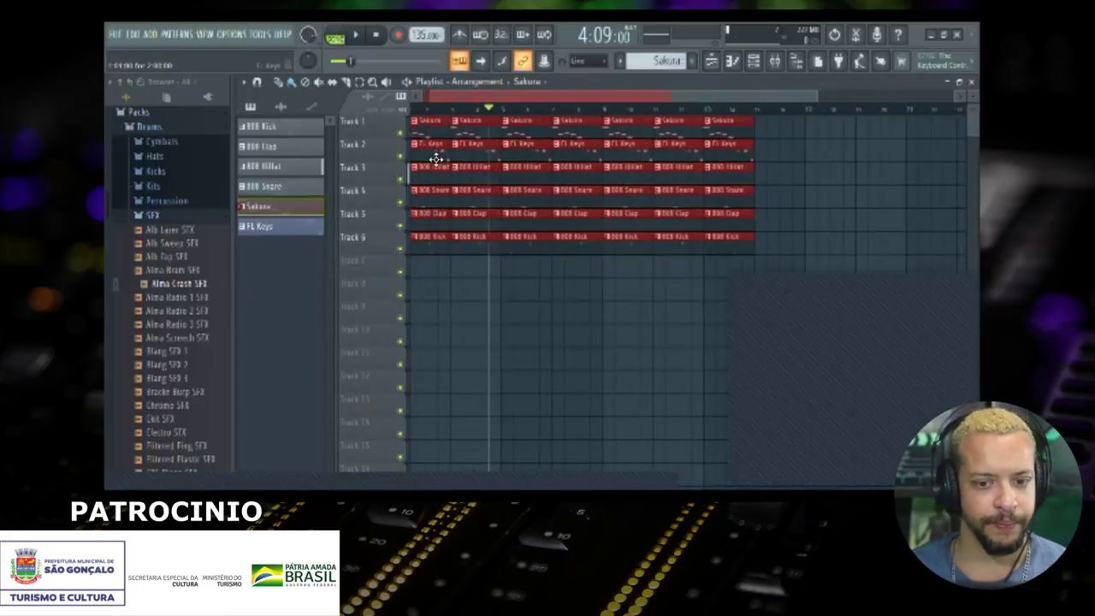
{"action": "left_click", "coordinate": [525, 395], "text": "ctrl"}
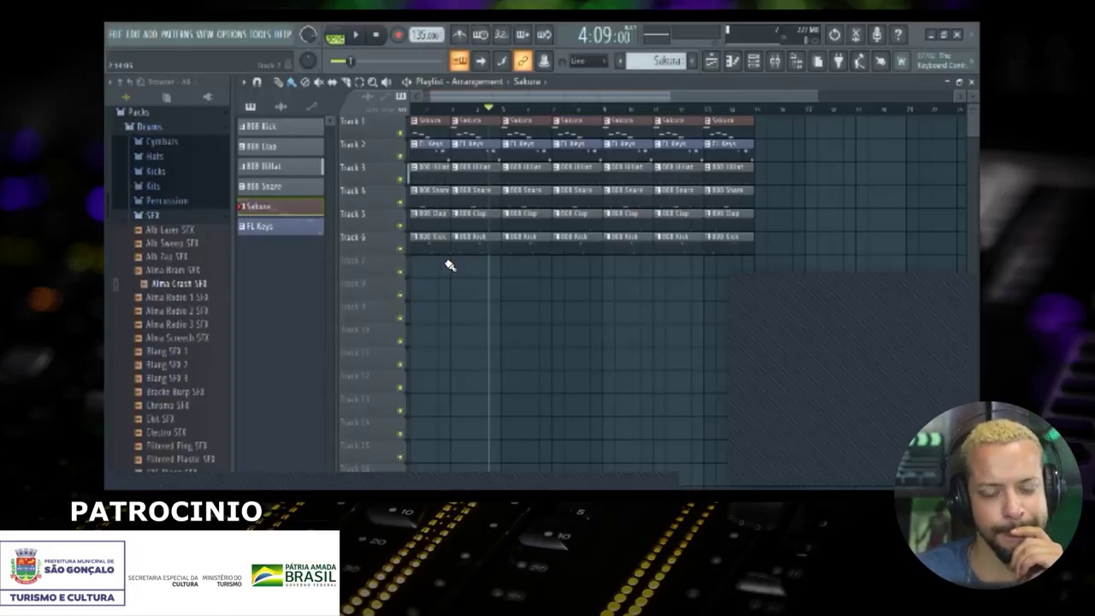
Step: Return the Playlist to its collapsed floating bar, maximize the Mixer, and collapse the Mixer to its title bar
{"action": "double_click", "coordinate": [892, 80]}
{"action": "left_click_drag", "start_coordinate": [471, 157], "coordinate": [541, 137]}
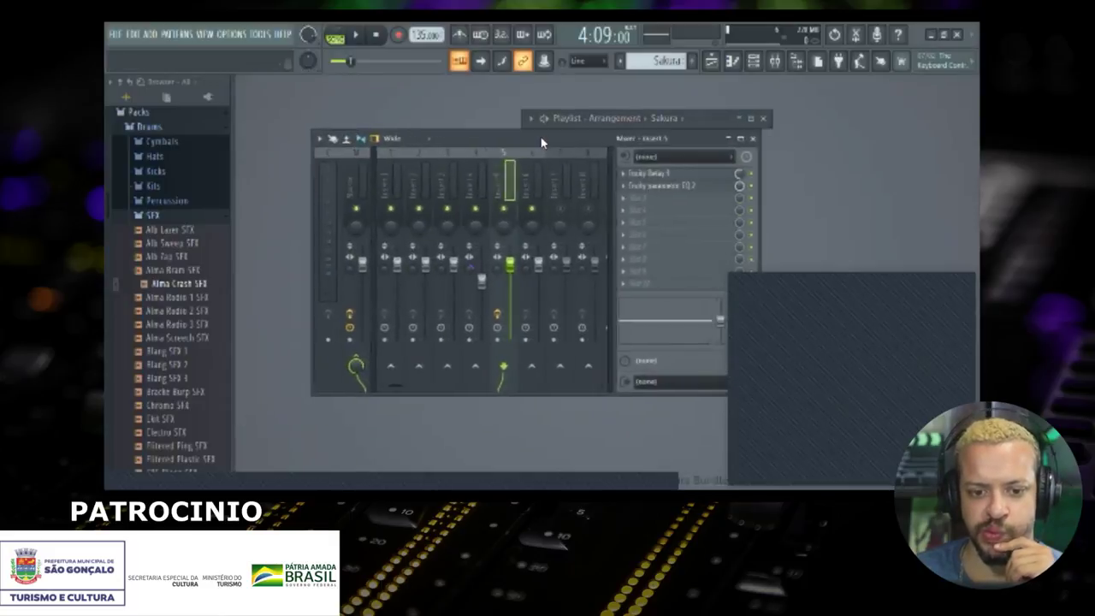
{"action": "double_click", "coordinate": [540, 137]}
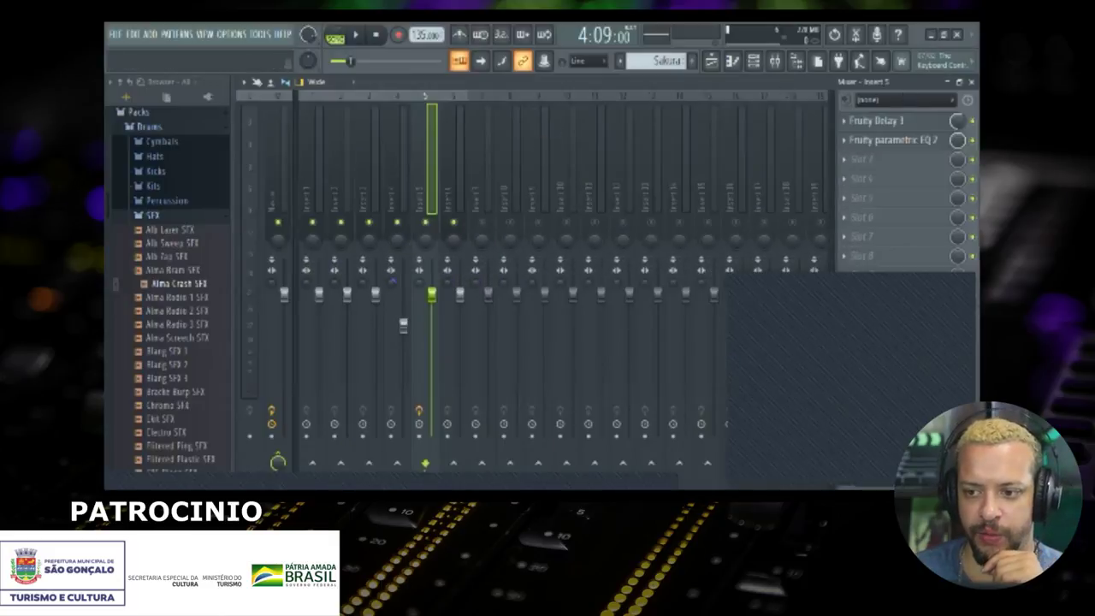
{"action": "left_click", "coordinate": [947, 81]}
{"action": "left_click_drag", "start_coordinate": [746, 123], "coordinate": [765, 166]}
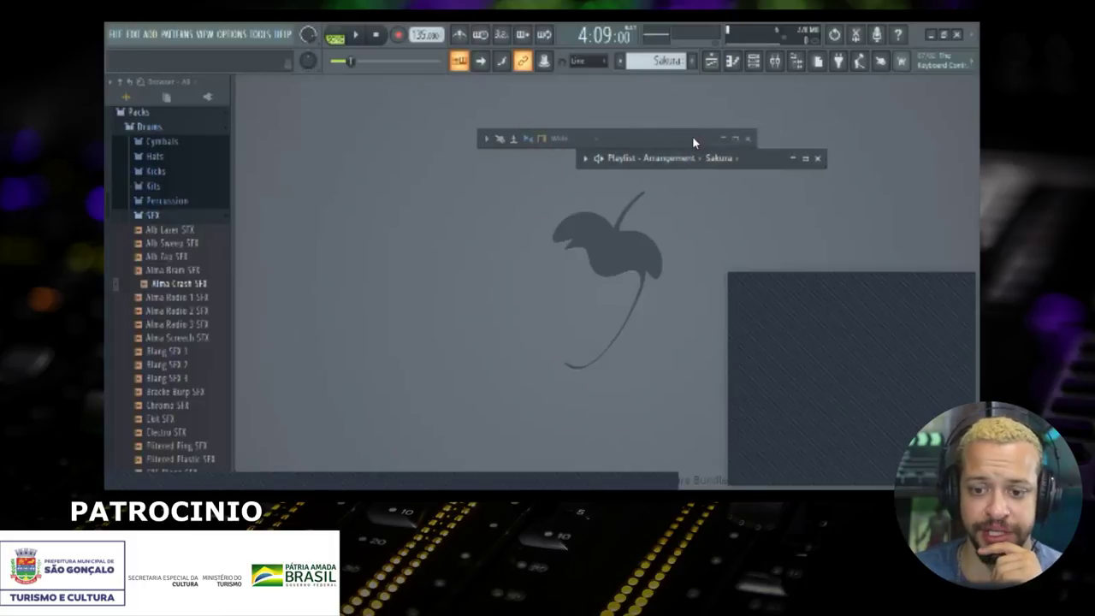
Step: Reopen the Mixer as a small floating window, and expand the Playlist beside the browser
{"action": "double_click", "coordinate": [692, 138]}
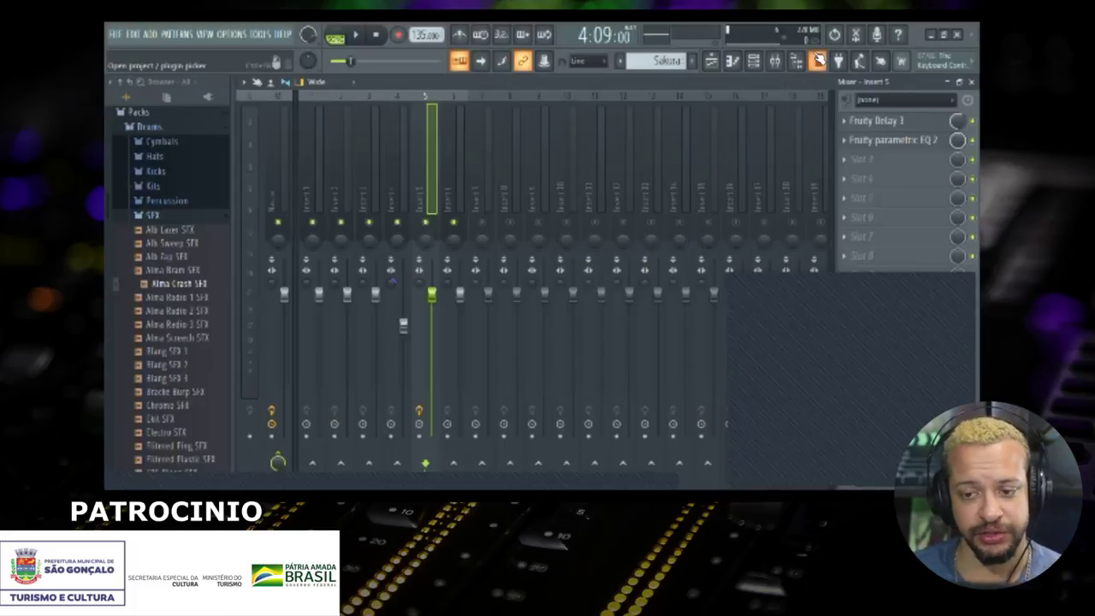
{"action": "left_click", "coordinate": [947, 82]}
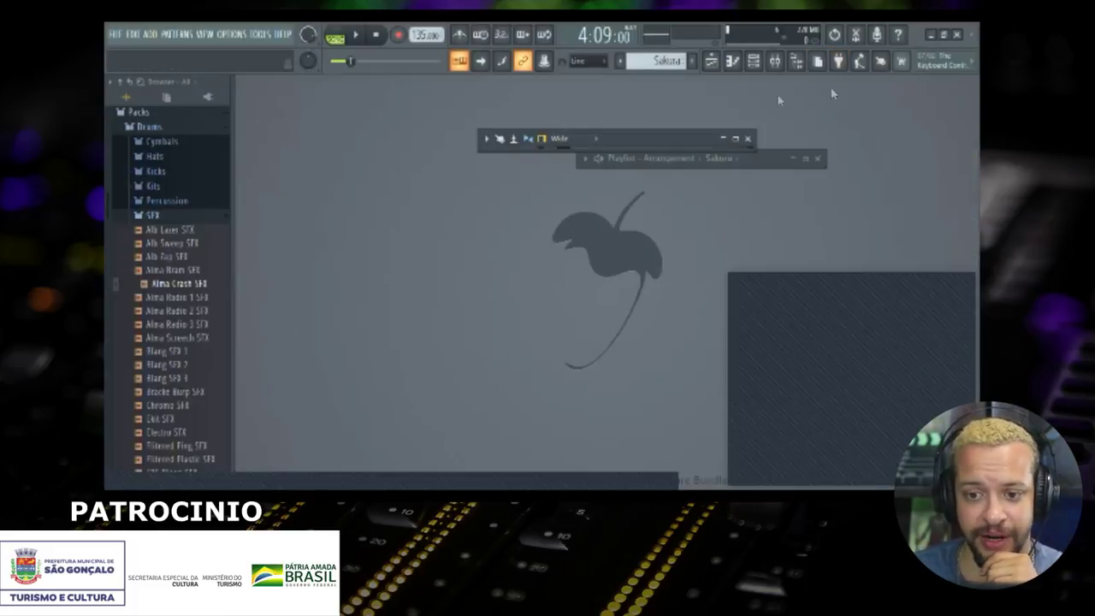
{"action": "left_click_drag", "start_coordinate": [659, 134], "coordinate": [584, 216]}
{"action": "left_click", "coordinate": [746, 154]}
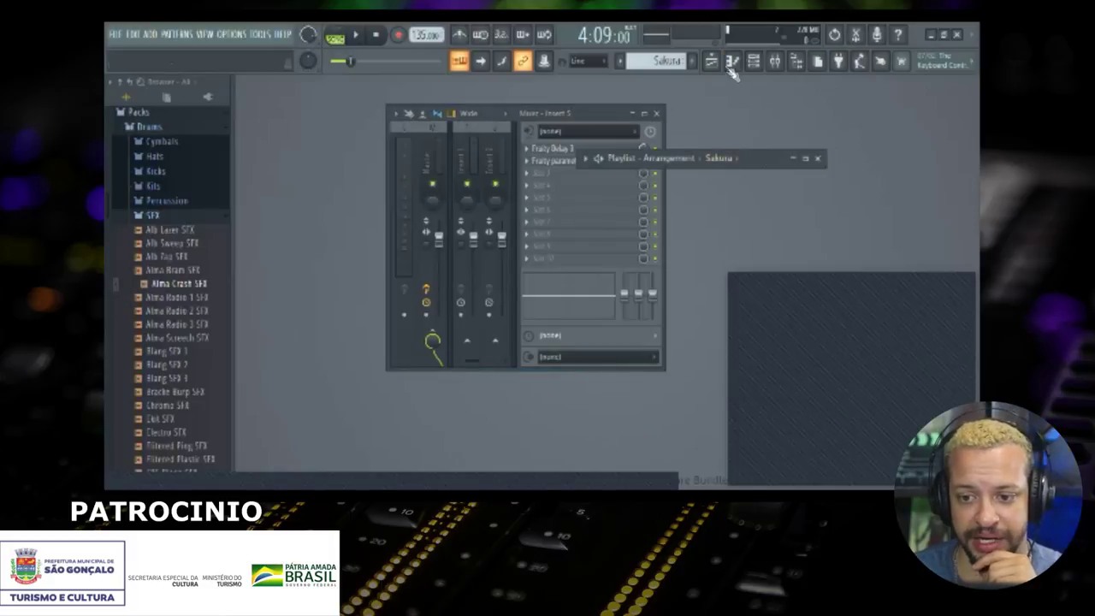
{"action": "left_click", "coordinate": [805, 160]}
{"action": "left_click_drag", "start_coordinate": [733, 153], "coordinate": [697, 82]}
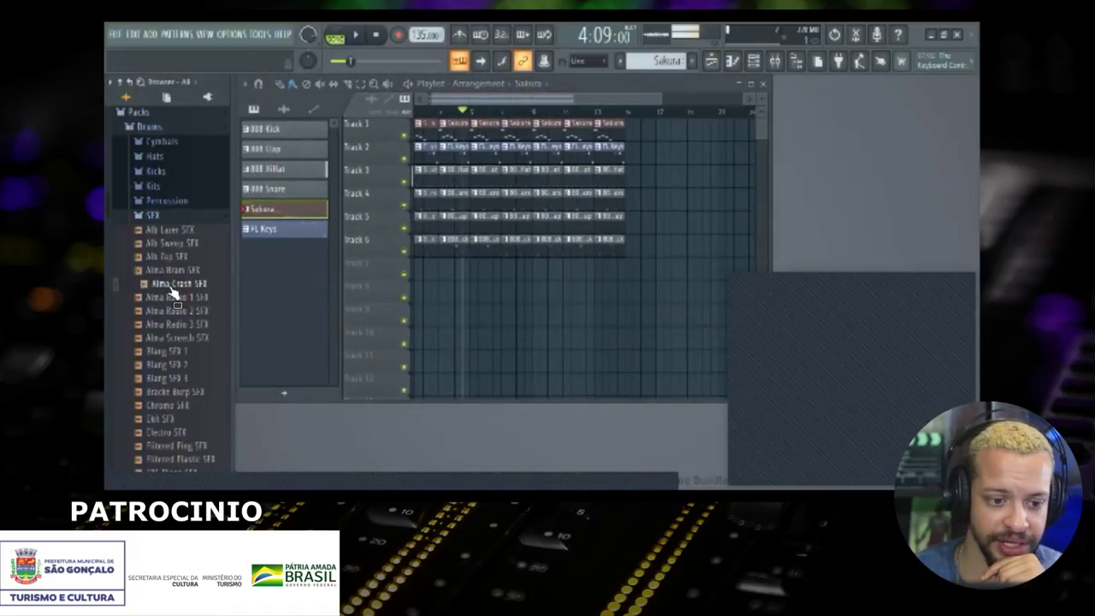
Step: Add the Alb Sweep SFX sample to the project's audio clips, and play the arrangement briefly from bar 1
{"action": "left_click", "coordinate": [165, 243]}
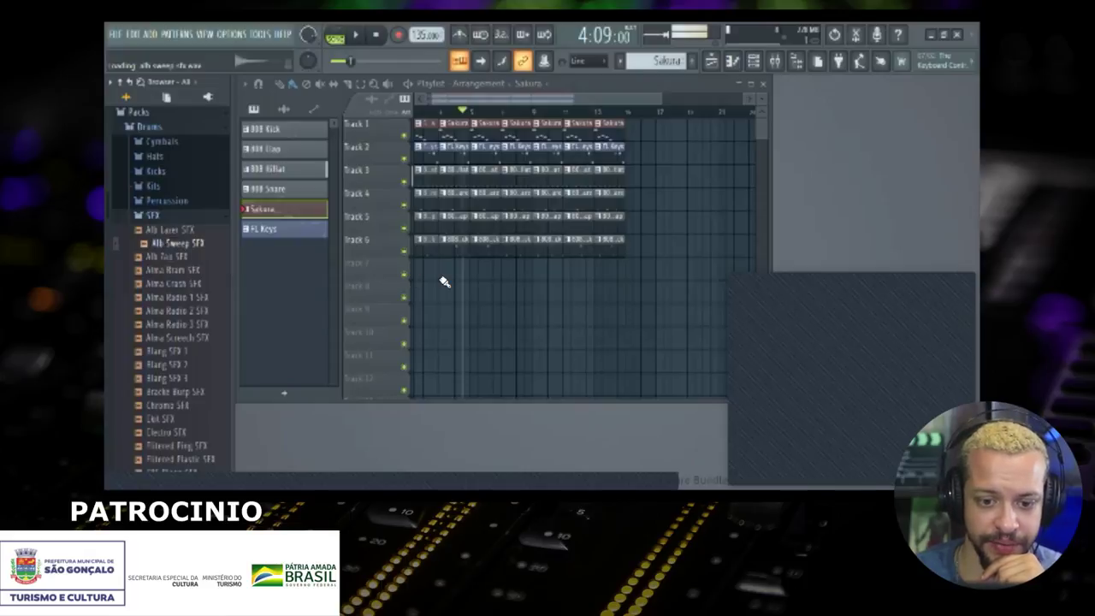
{"action": "left_click_drag", "start_coordinate": [420, 135], "coordinate": [409, 131]}
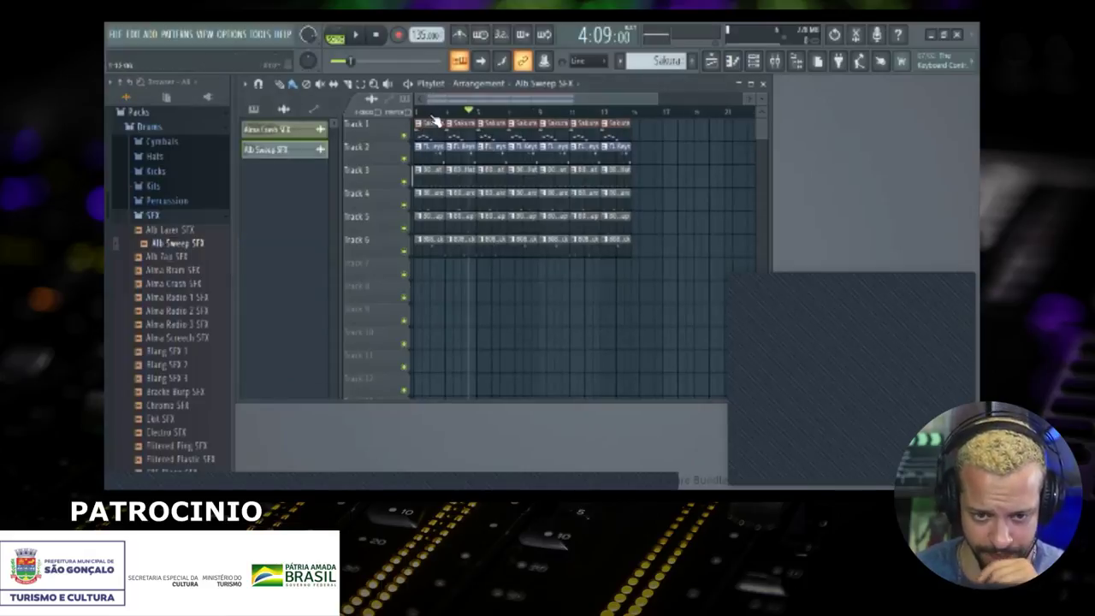
{"action": "key", "text": "space"}
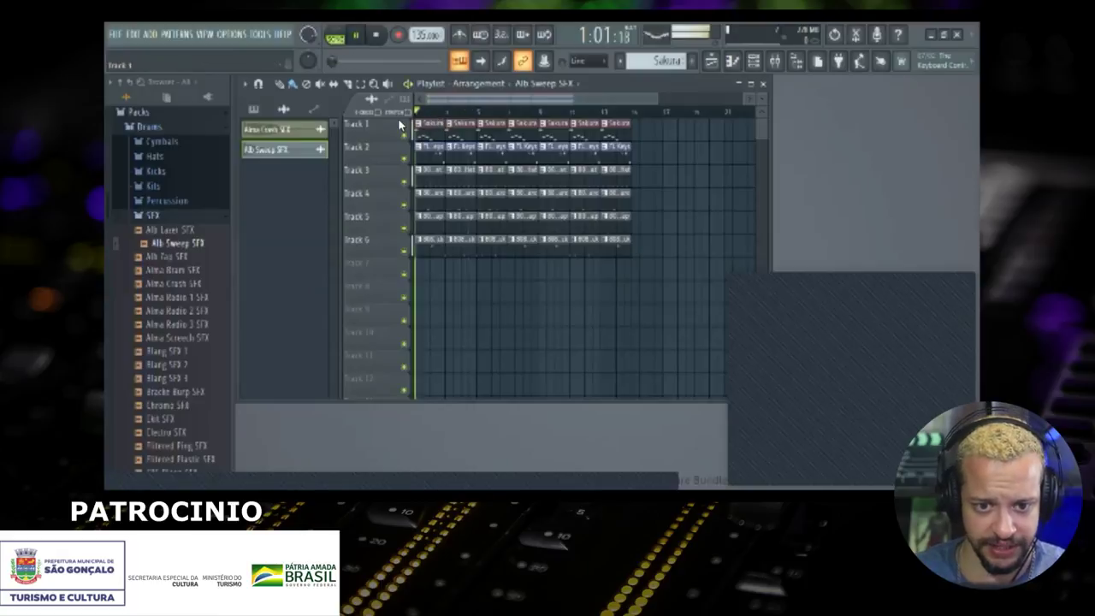
{"action": "key", "text": "space"}
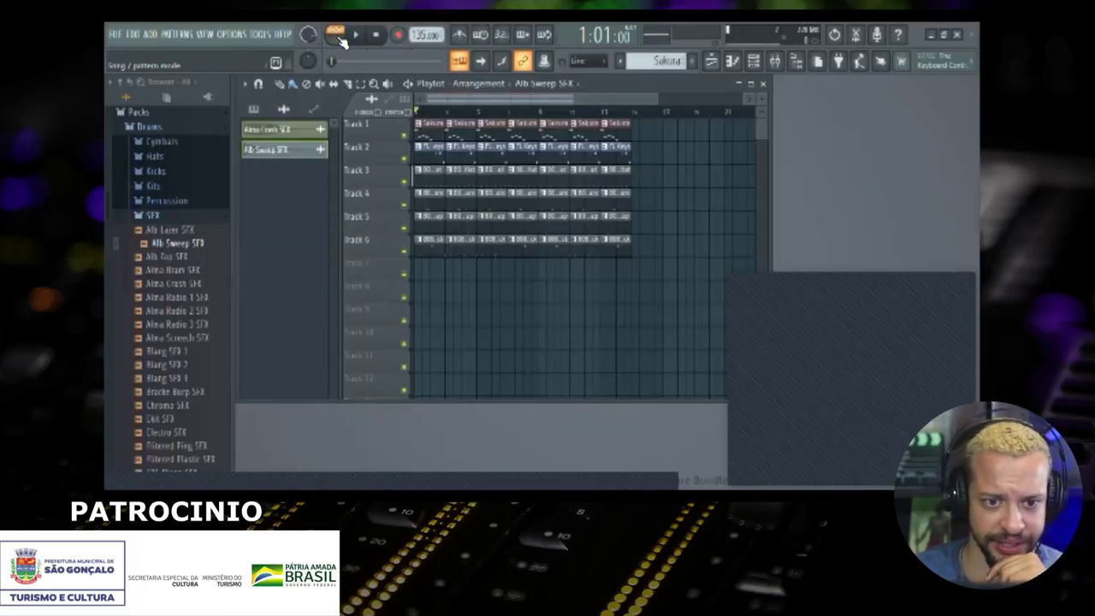
Step: Enable Audio in the recording filter, and reopen the recording options to check it
{"action": "right_click", "coordinate": [397, 36]}
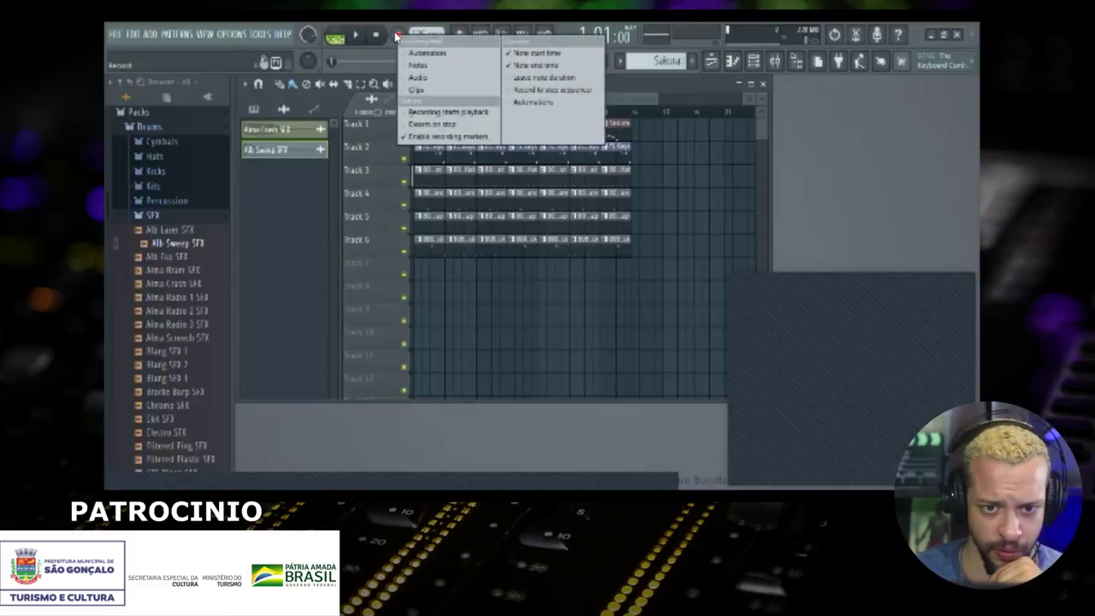
{"action": "right_click", "coordinate": [391, 41]}
{"action": "right_click", "coordinate": [395, 38]}
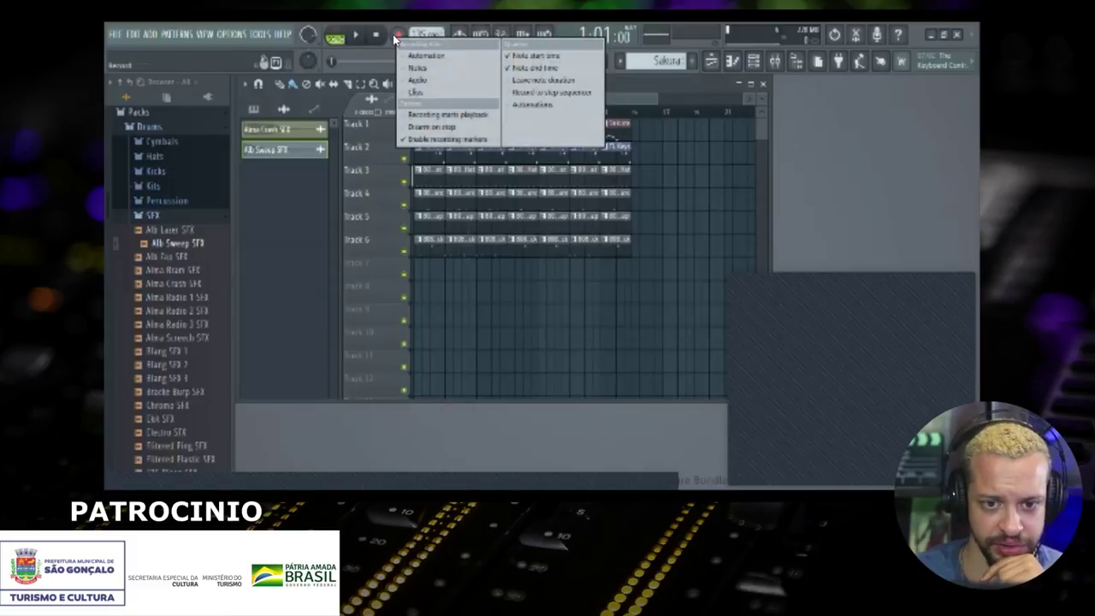
{"action": "left_click", "coordinate": [410, 80]}
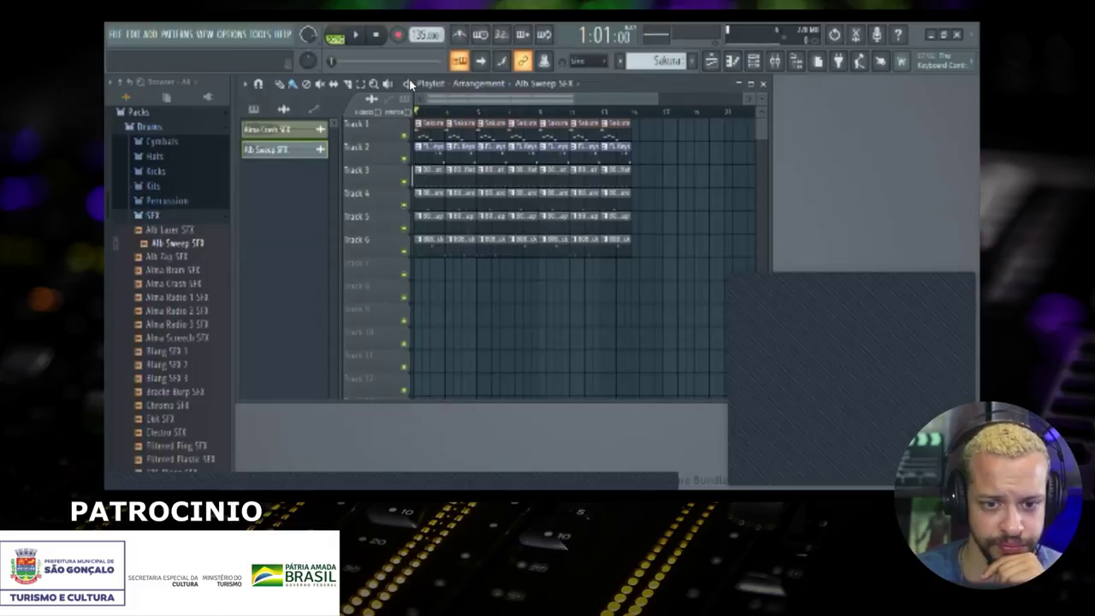
{"action": "right_click", "coordinate": [396, 37]}
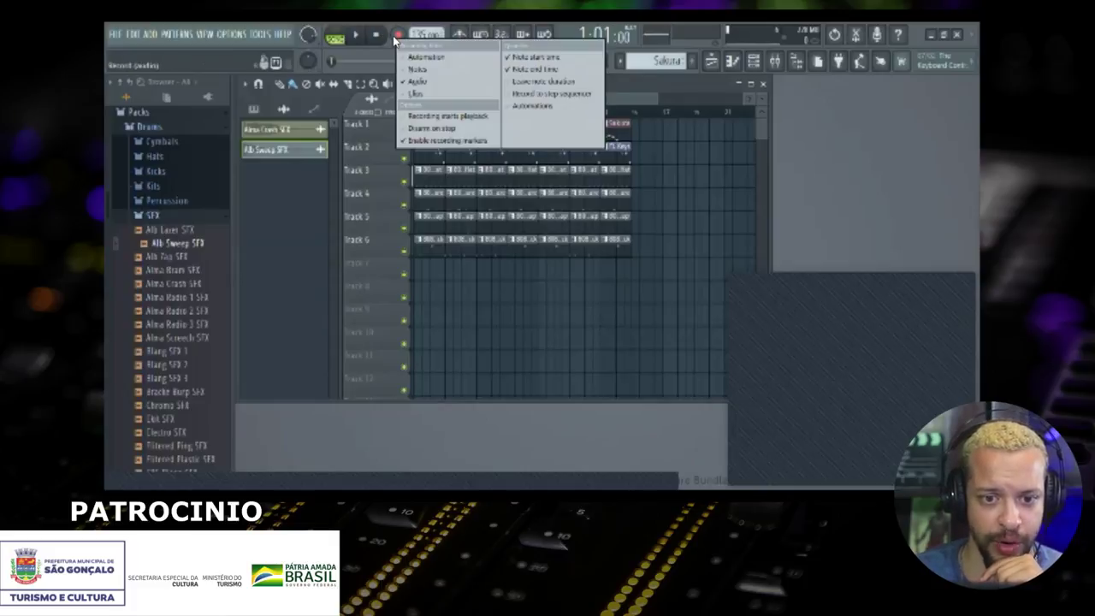
Step: Close the recording options, open the Mixer, widen it to show more inserts, and select Insert 7
{"action": "left_click", "coordinate": [388, 44]}
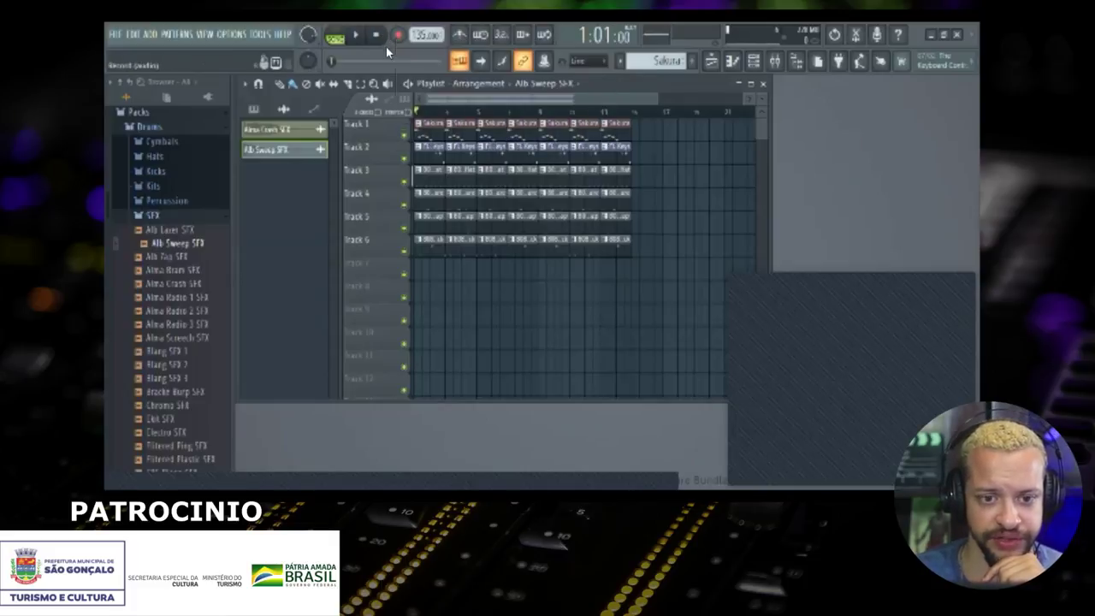
{"action": "left_click", "coordinate": [775, 61]}
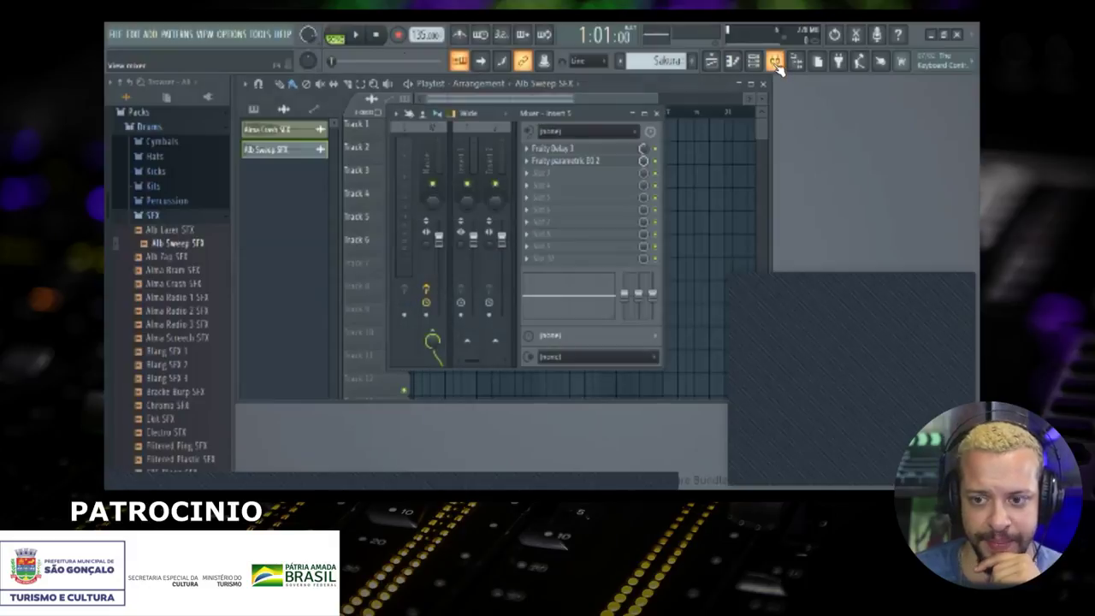
{"action": "left_click_drag", "start_coordinate": [565, 114], "coordinate": [624, 111]}
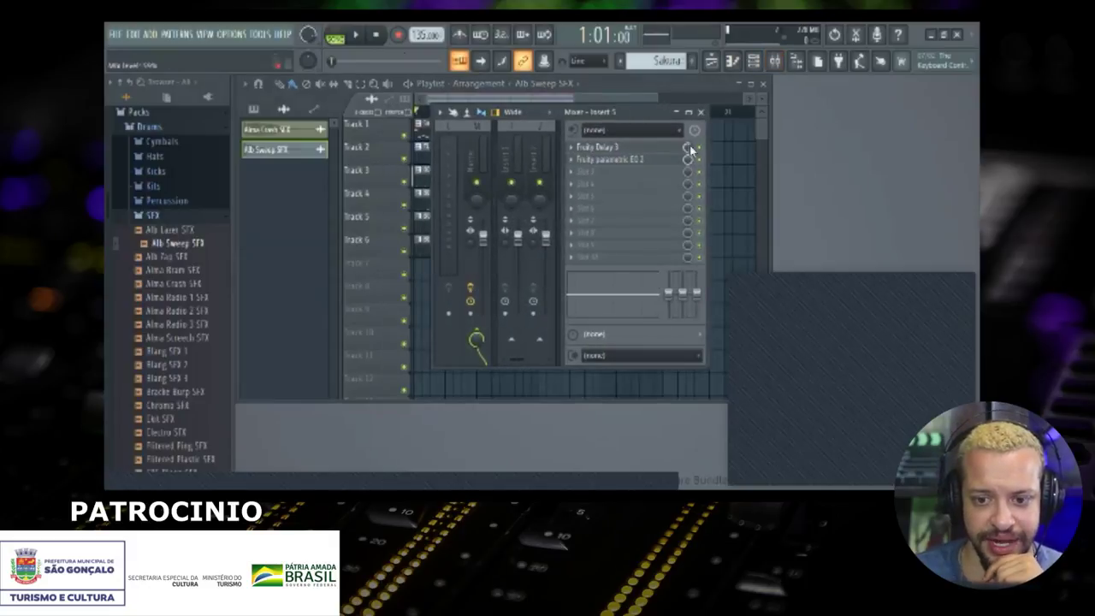
{"action": "left_click_drag", "start_coordinate": [706, 151], "coordinate": [891, 146]}
{"action": "left_click_drag", "start_coordinate": [686, 119], "coordinate": [654, 203]}
{"action": "left_click", "coordinate": [656, 316]}
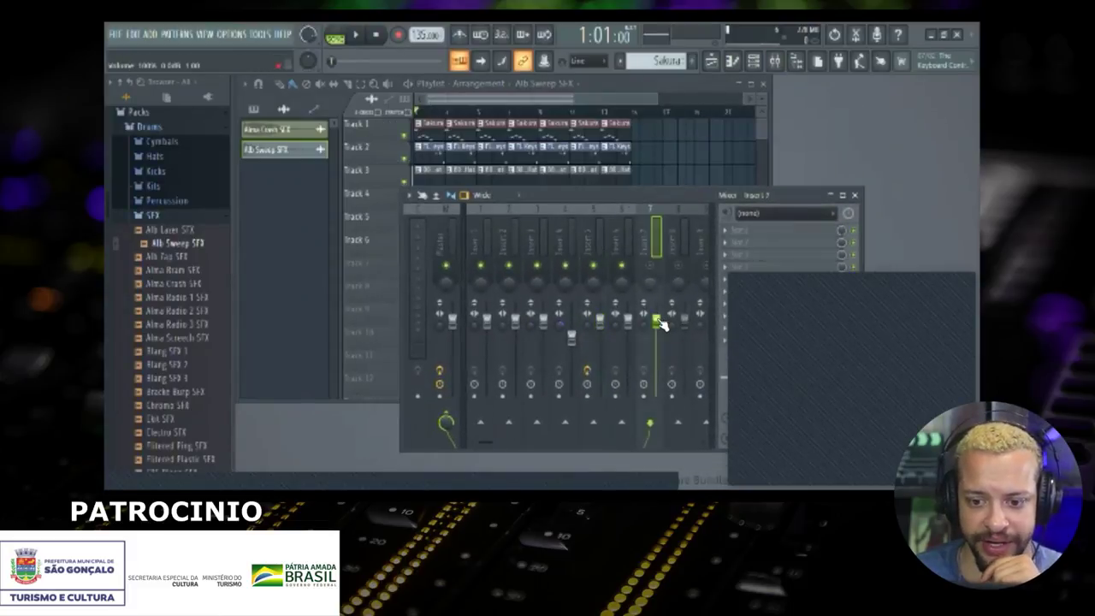
{"action": "left_click_drag", "start_coordinate": [624, 195], "coordinate": [504, 123]}
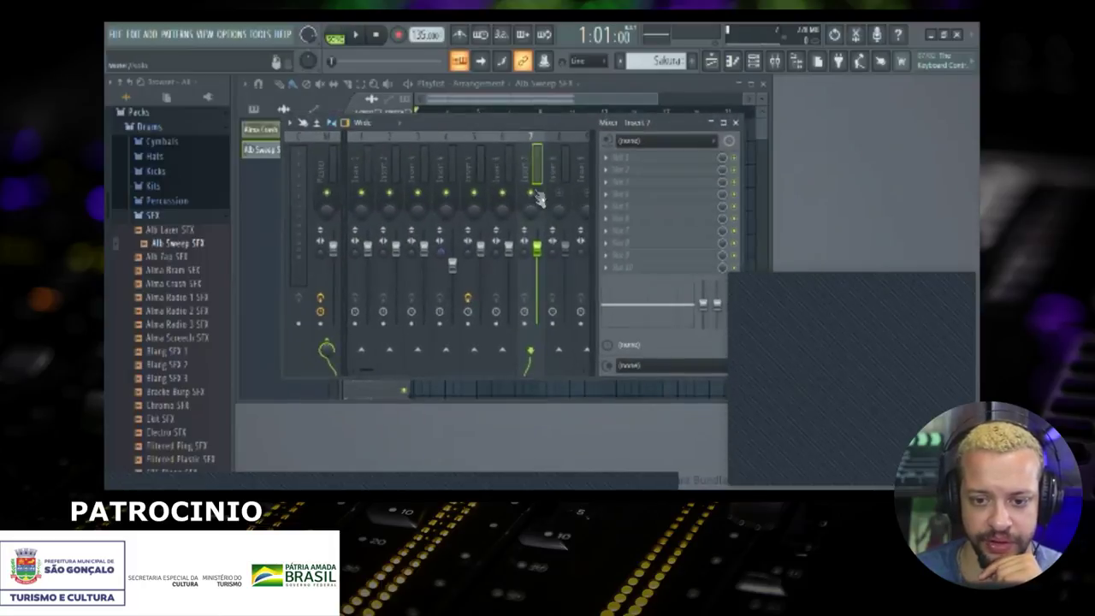
Step: Rename mixer Insert 7 to "Voz 1" followed by the artist's social media handle
{"action": "right_click", "coordinate": [521, 260]}
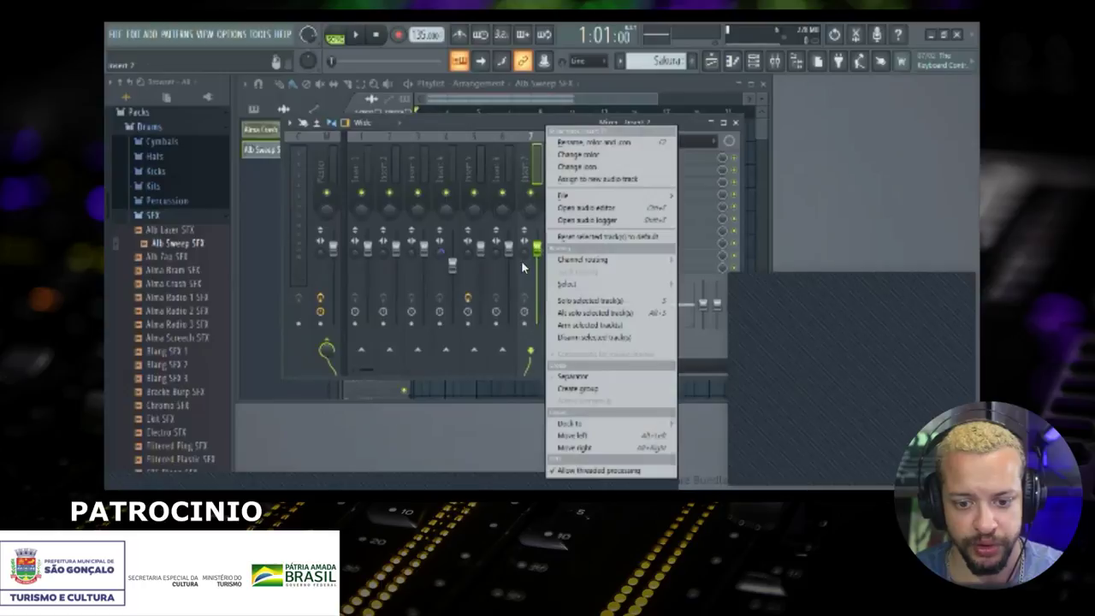
{"action": "left_click", "coordinate": [610, 143]}
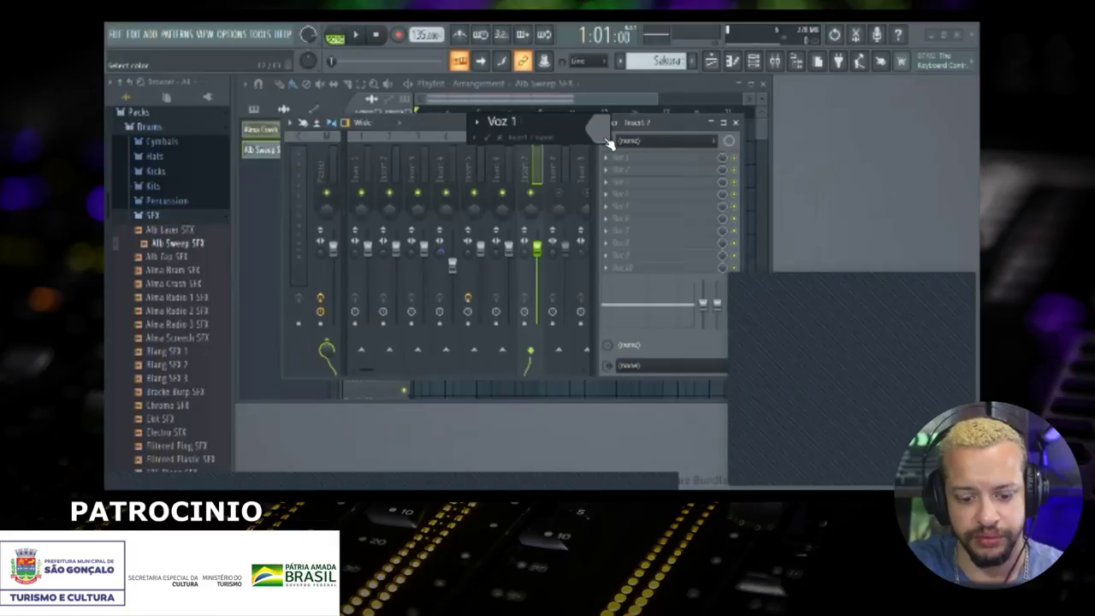
{"action": "type", "text": "Voz 1 @amarqu"}
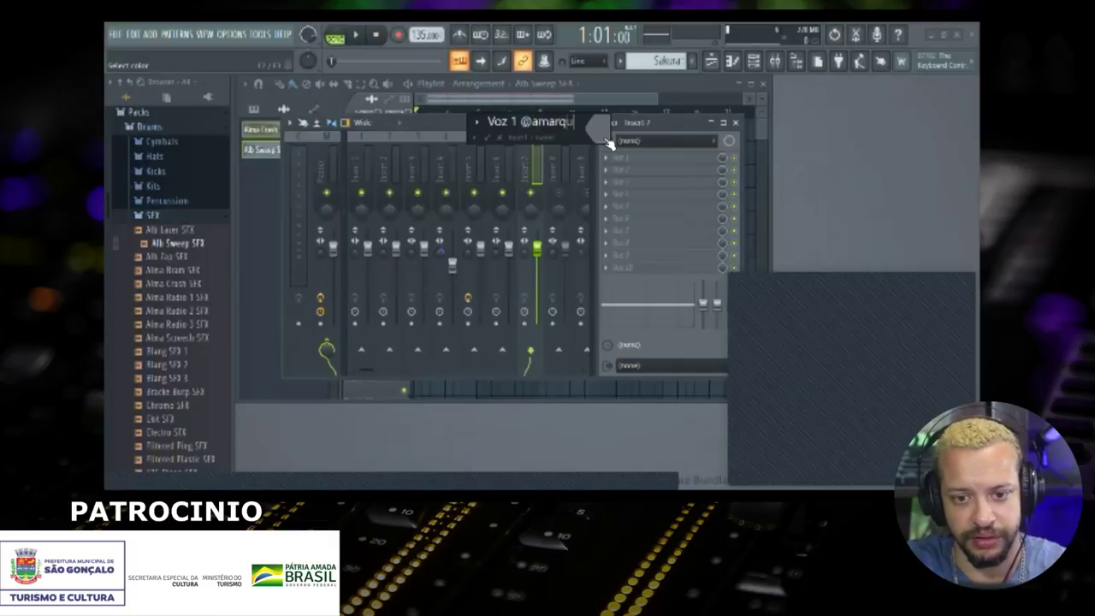
{"action": "key", "text": "BackSpace"}
{"action": "key", "text": "BackSpace"}
{"action": "key", "text": "BackSpace"}
{"action": "key", "text": "BackSpace"}
{"action": "key", "text": "BackSpace"}
{"action": "key", "text": "BackSpace"}
{"action": "type", "text": "marquion"}
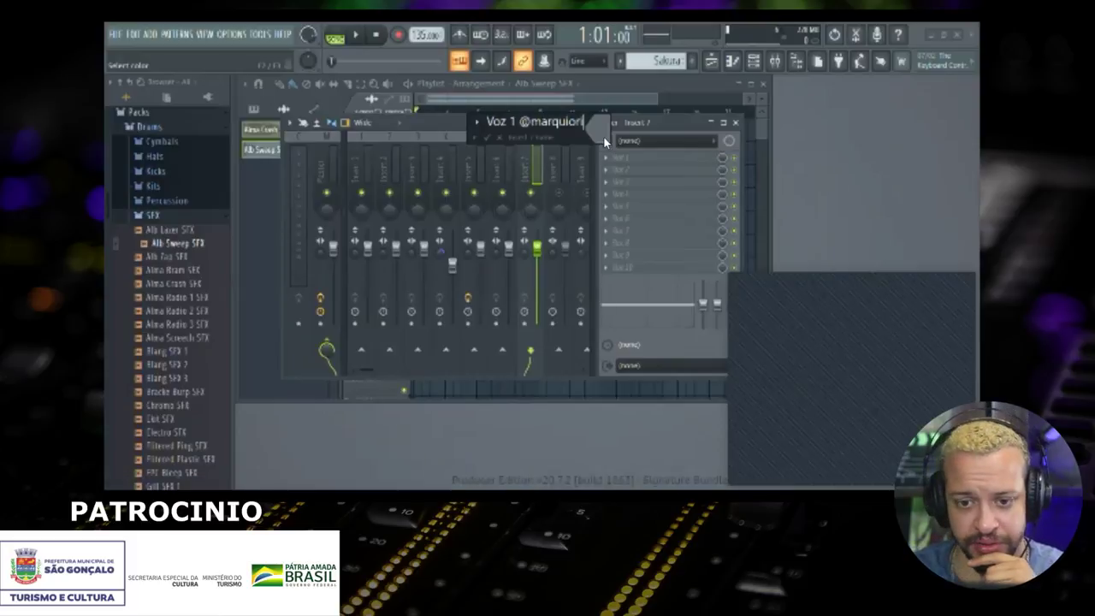
Step: Colour the renamed voice insert with the red Brown shade, and apply its new name and colour
{"action": "left_click", "coordinate": [605, 138]}
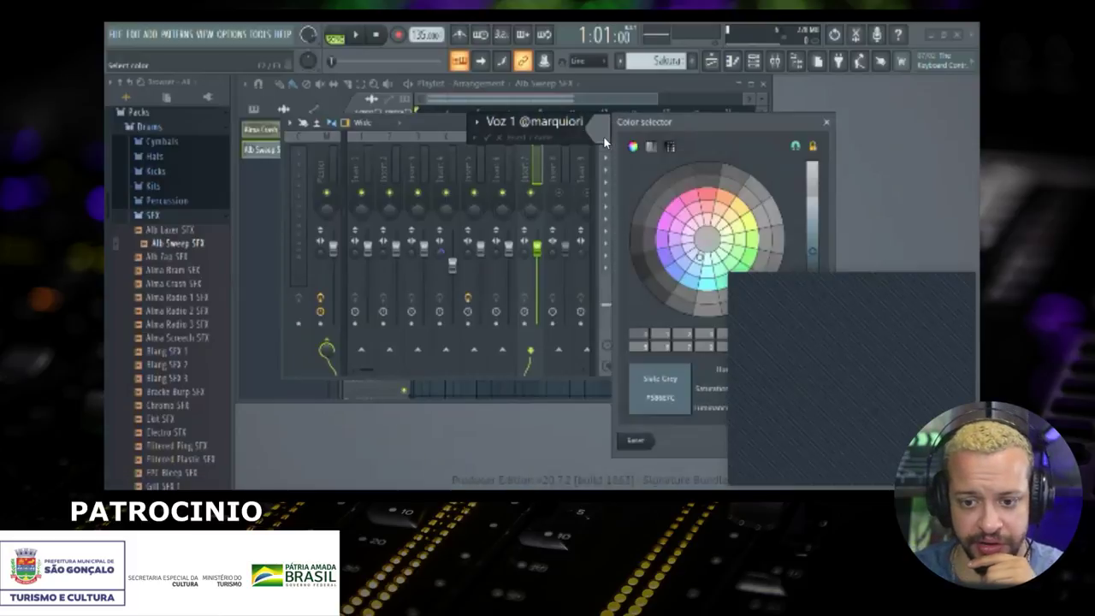
{"action": "left_click", "coordinate": [706, 196]}
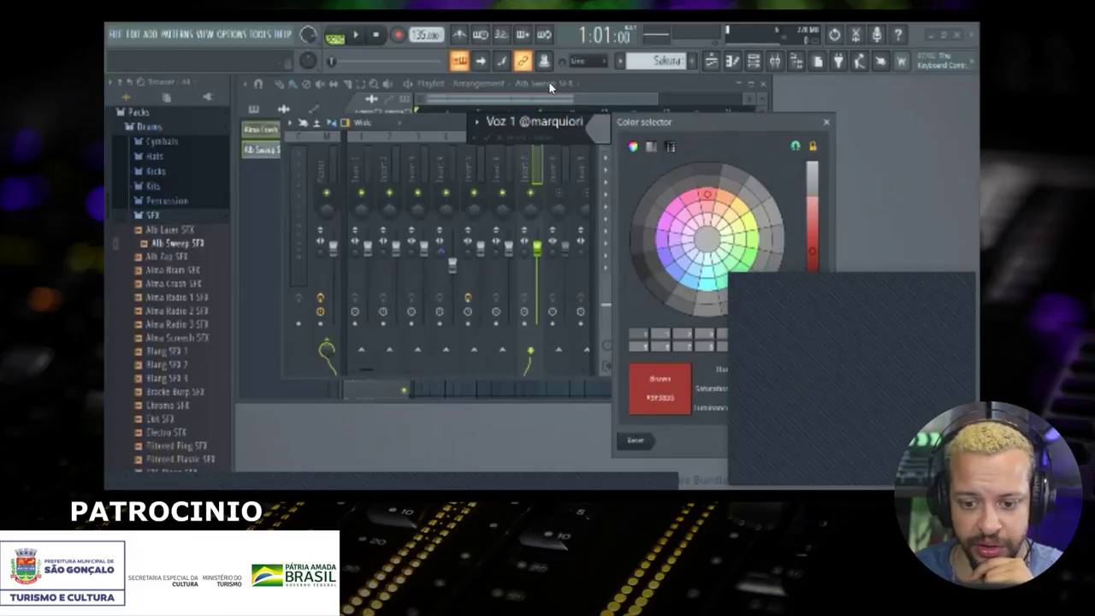
{"action": "left_click", "coordinate": [601, 410]}
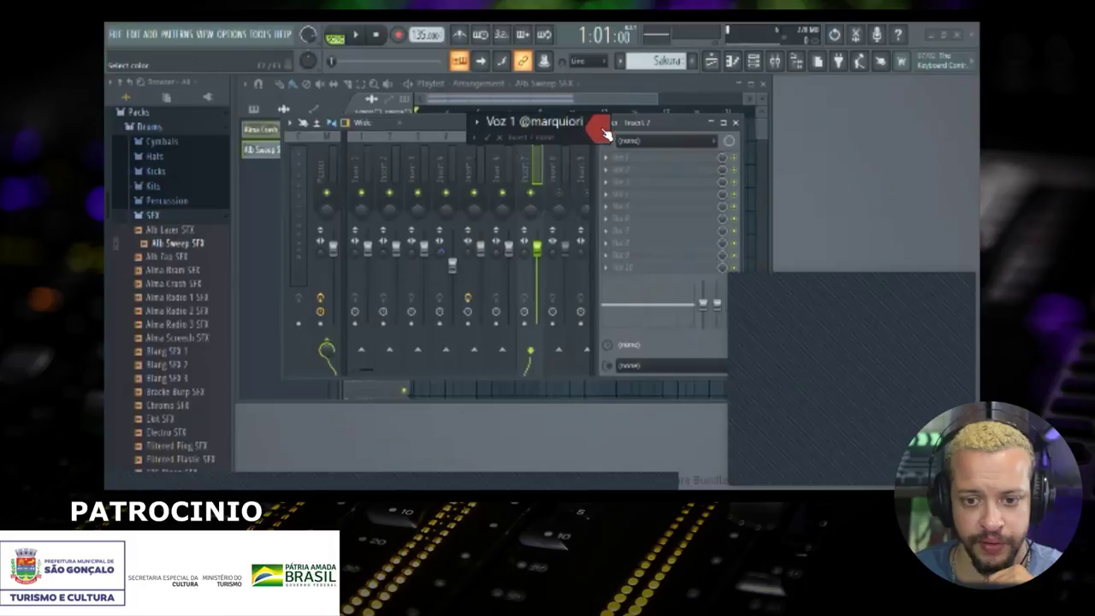
{"action": "left_click", "coordinate": [488, 139]}
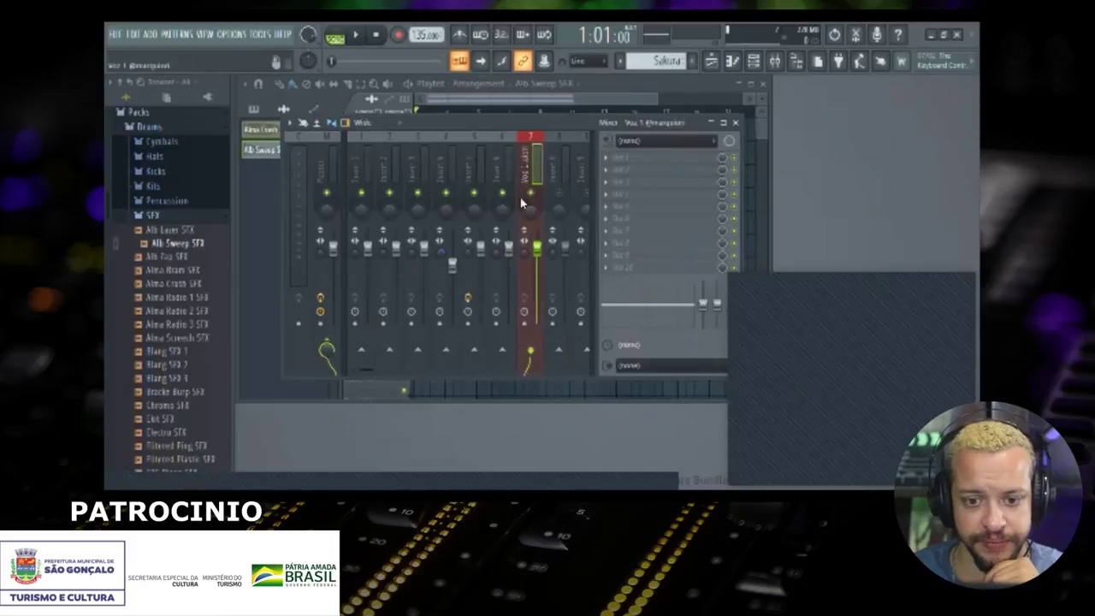
Step: Set the voice insert's audio input to the mono source In 1, and disconnect its routing to the Master
{"action": "left_click_drag", "start_coordinate": [529, 120], "coordinate": [516, 137]}
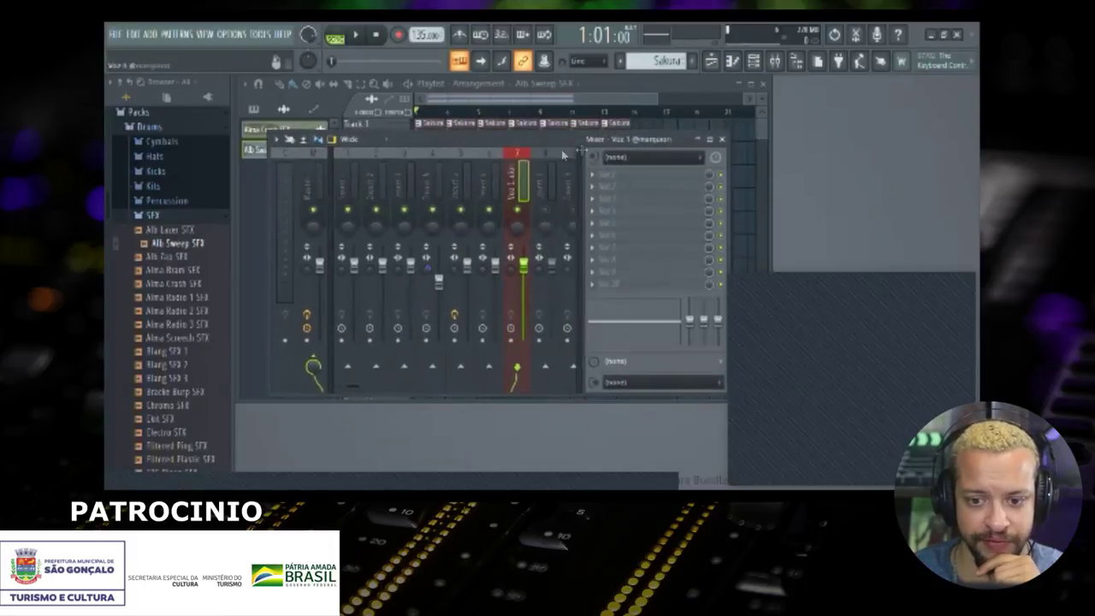
{"action": "left_click", "coordinate": [631, 160]}
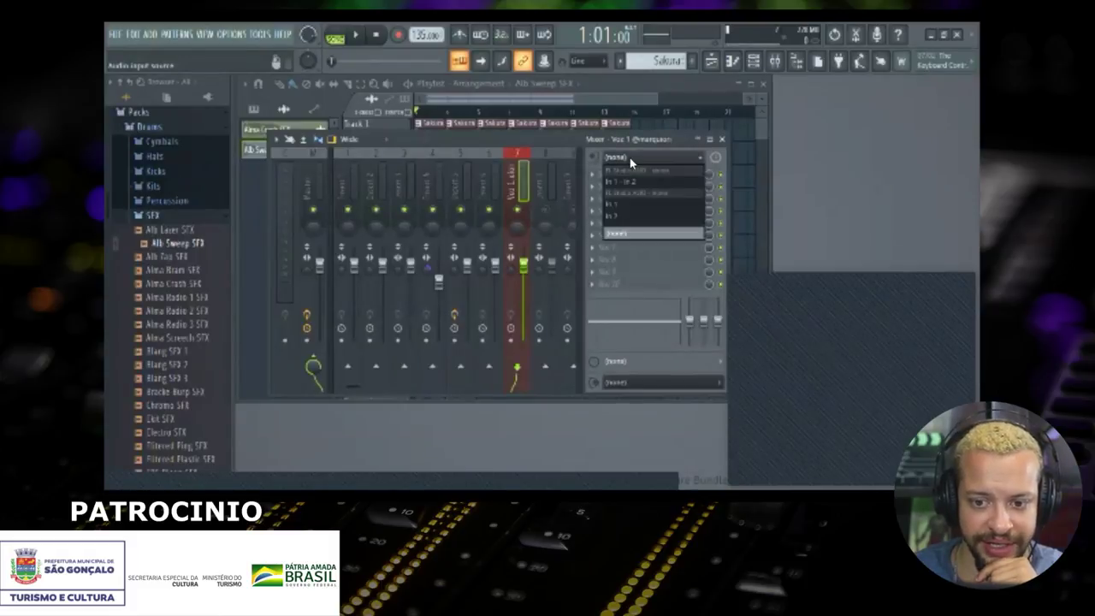
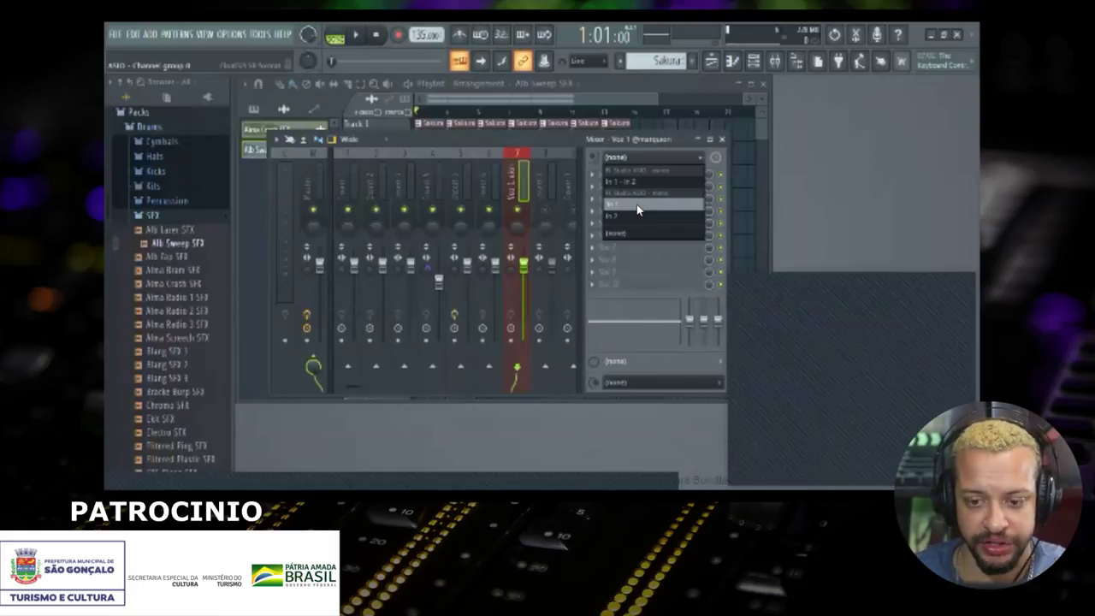
{"action": "left_click", "coordinate": [637, 206]}
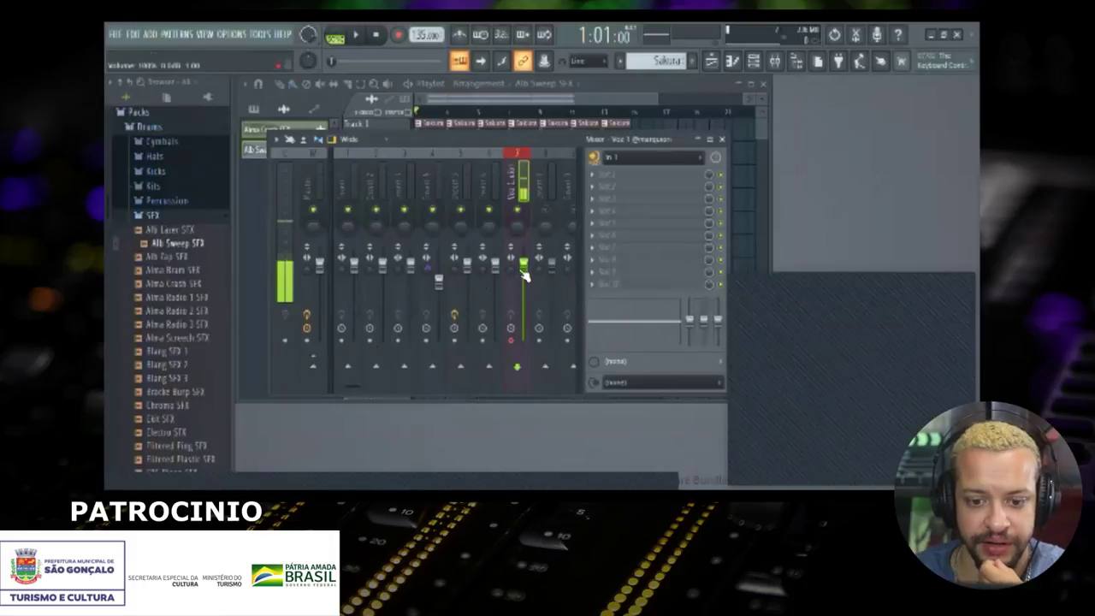
Step: Try routing the voice insert to the Master and to Insert 1, removing each route again
{"action": "left_click", "coordinate": [314, 368]}
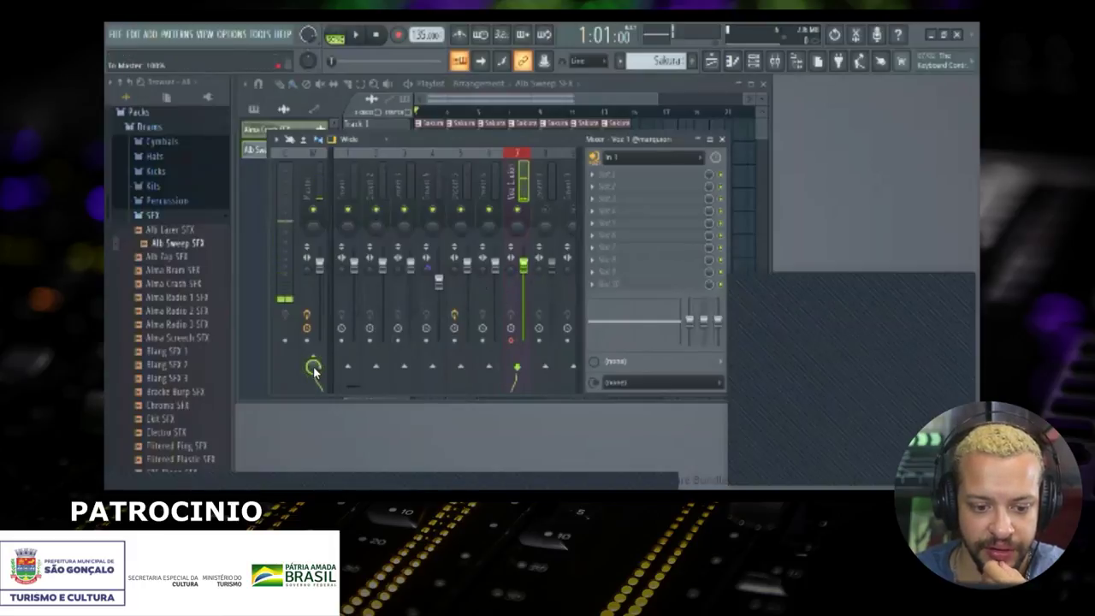
{"action": "left_click", "coordinate": [314, 368]}
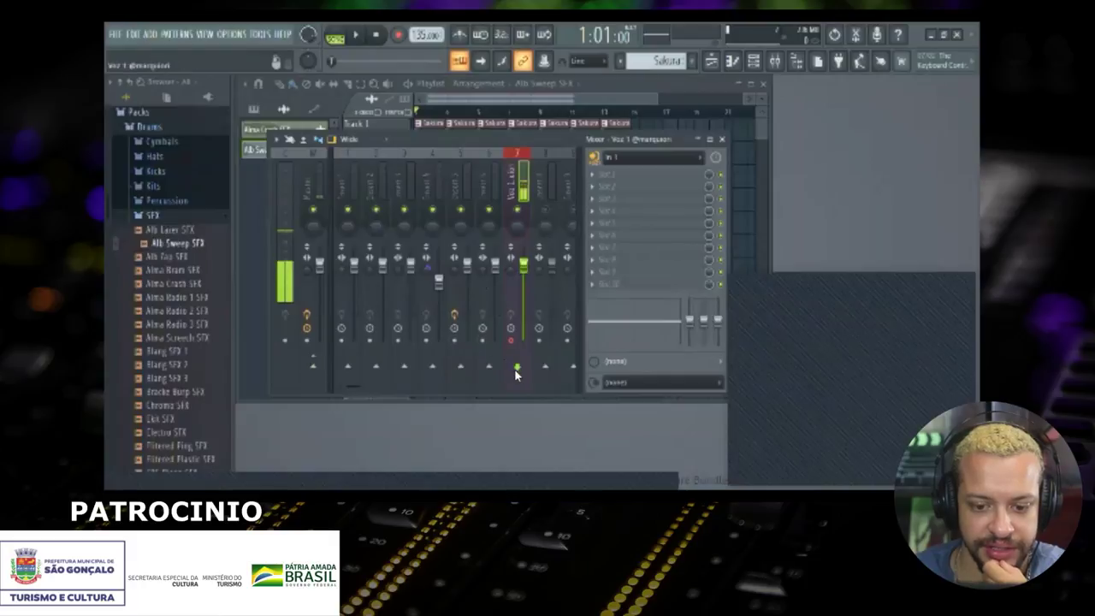
{"action": "left_click", "coordinate": [347, 368]}
{"action": "left_click", "coordinate": [347, 368]}
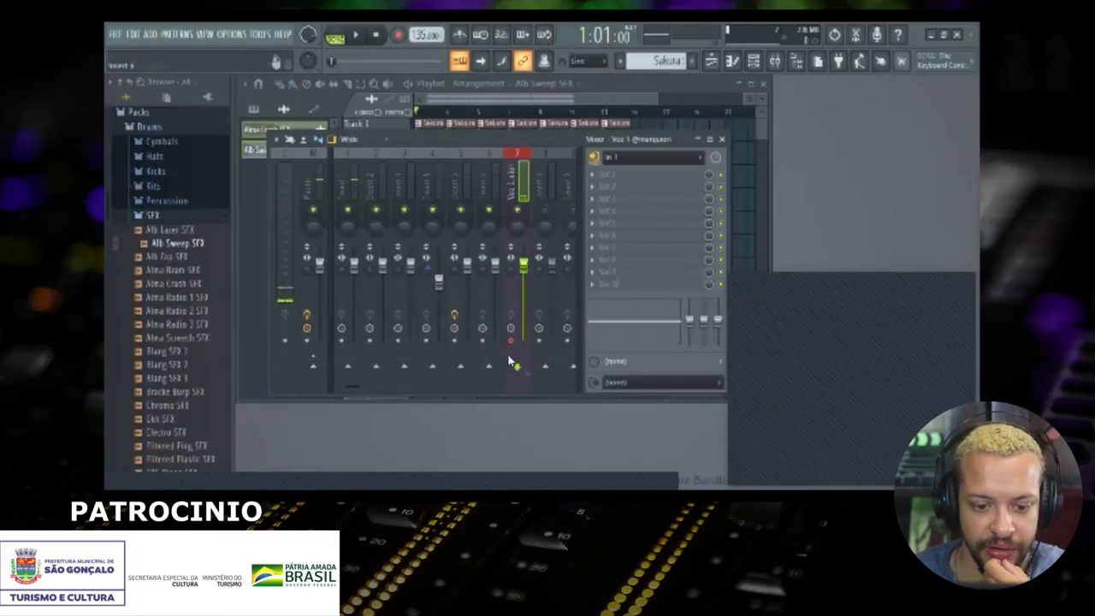
Step: Check the Master's level fader in the Mixer, and reselect the voice insert
{"action": "left_click", "coordinate": [322, 269]}
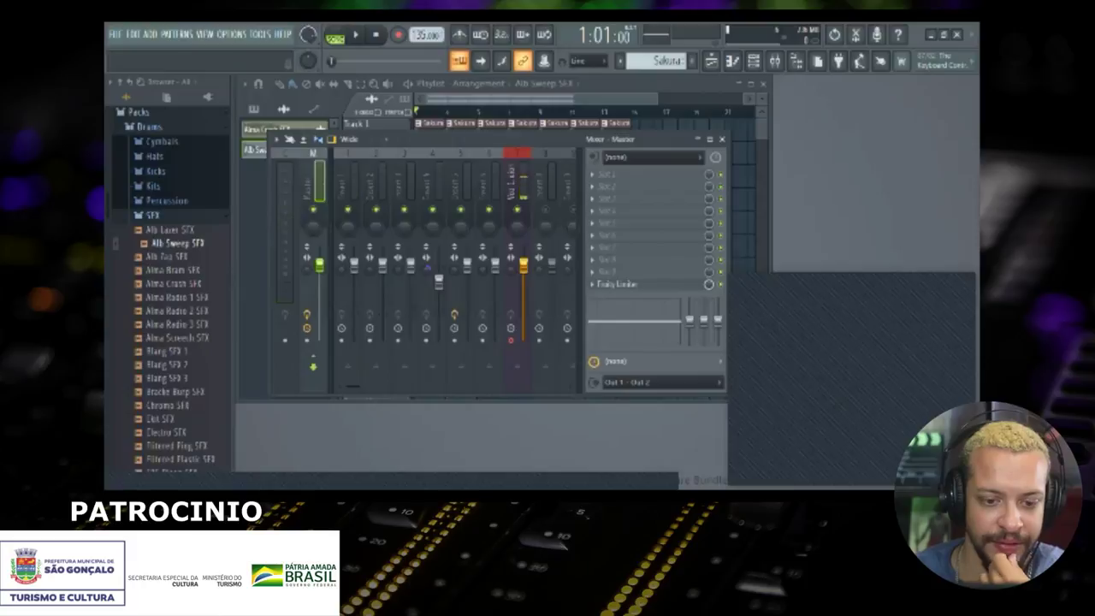
{"action": "mouse_move", "coordinate": [319, 265]}
{"action": "left_mouse_down"}
{"action": "mouse_move", "coordinate": [319, 307]}
{"action": "mouse_move", "coordinate": [319, 265]}
{"action": "left_mouse_up"}
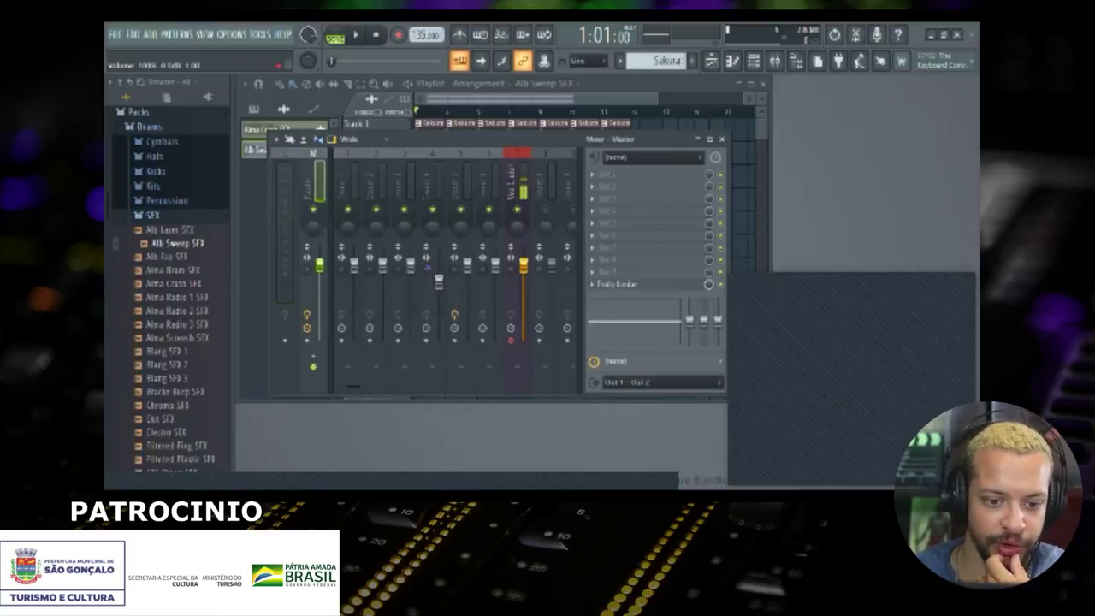
{"action": "mouse_move", "coordinate": [523, 263]}
{"action": "left_mouse_down"}
{"action": "mouse_move", "coordinate": [522, 287]}
{"action": "mouse_move", "coordinate": [522, 265]}
{"action": "left_mouse_up"}
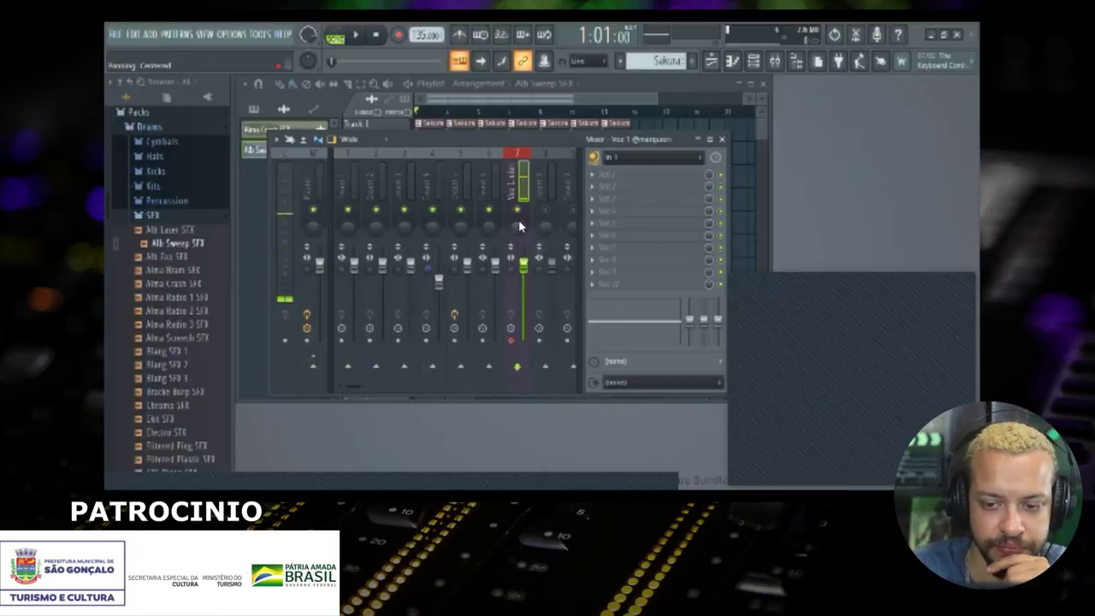
Step: Move the Mixer aside, and make Playlist Track 7 an audio track linked to mixer insert 7, the voice insert
{"action": "left_click_drag", "start_coordinate": [575, 143], "coordinate": [773, 144]}
{"action": "right_click", "coordinate": [372, 260]}
{"action": "right_click", "coordinate": [379, 149]}
{"action": "left_click", "coordinate": [518, 334]}
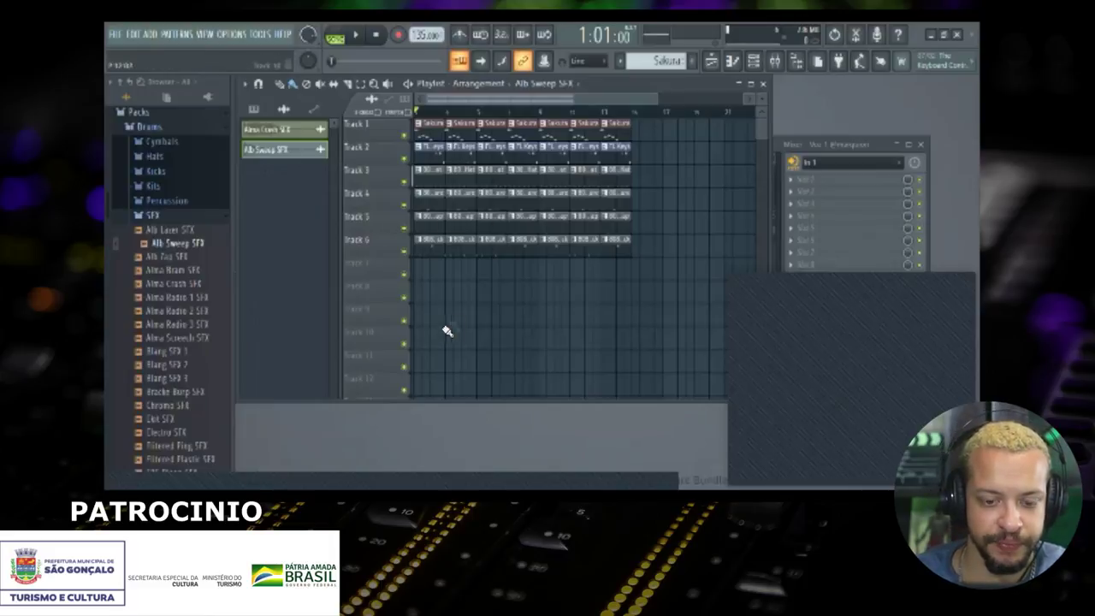
{"action": "right_click", "coordinate": [376, 264]}
{"action": "mouse_move", "coordinate": [412, 268]}
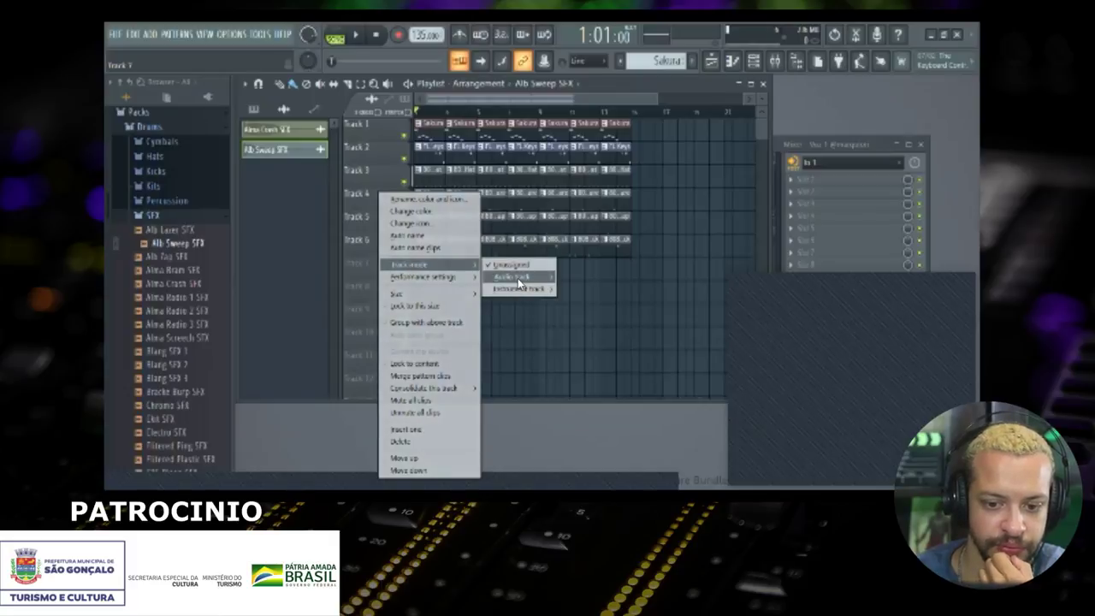
{"action": "mouse_move", "coordinate": [519, 280]}
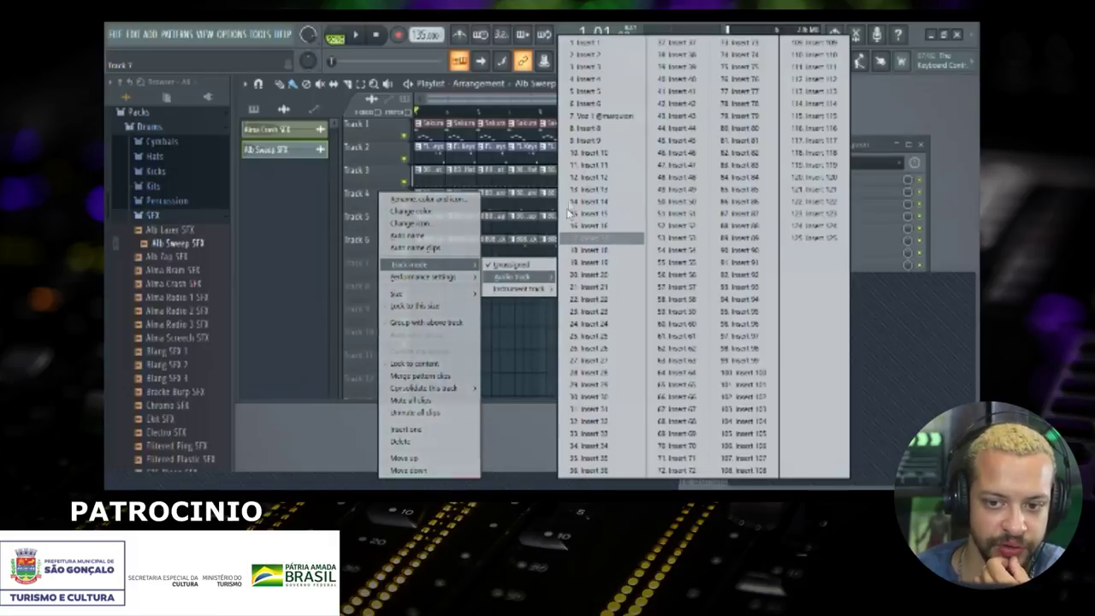
{"action": "left_click", "coordinate": [625, 120]}
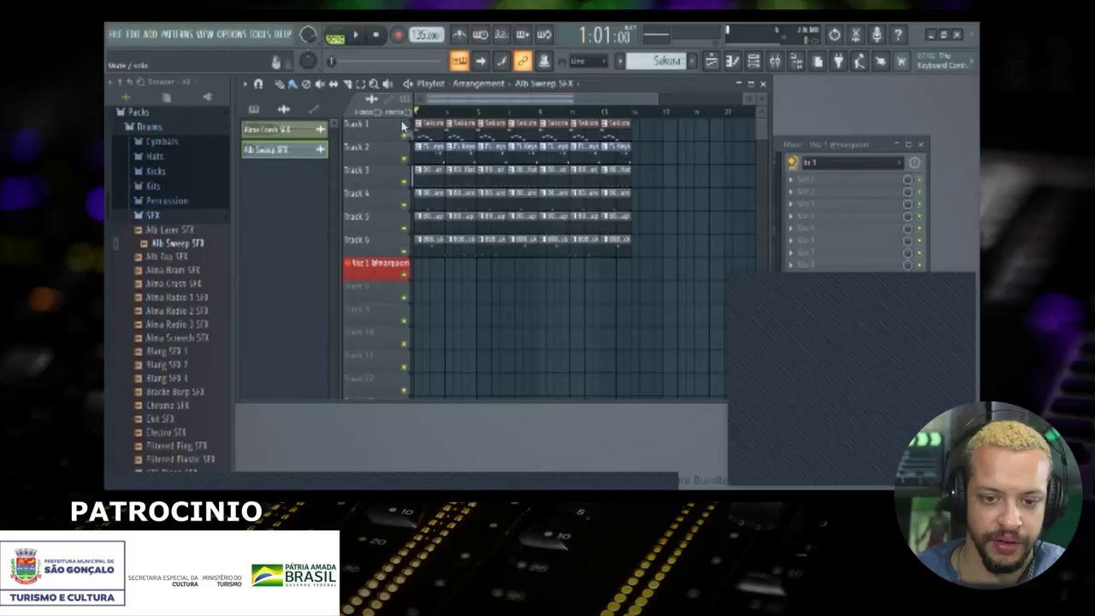
Step: Turn on recording, dismiss the recording type prompt, and switch the voice insert's arming off and on in the Mixer
{"action": "left_click", "coordinate": [400, 36]}
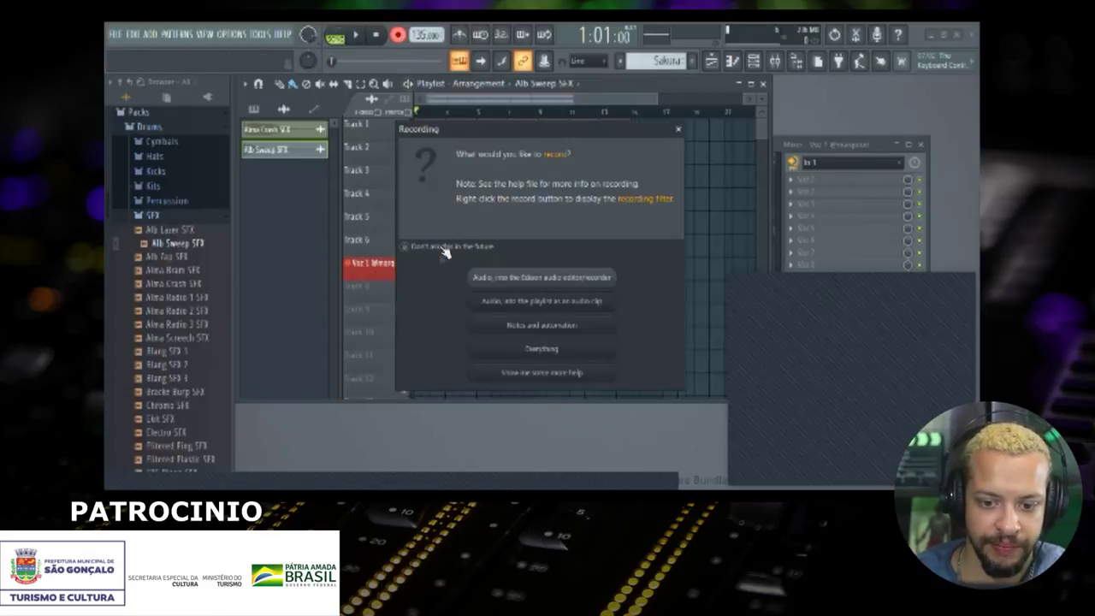
{"action": "left_click", "coordinate": [678, 131]}
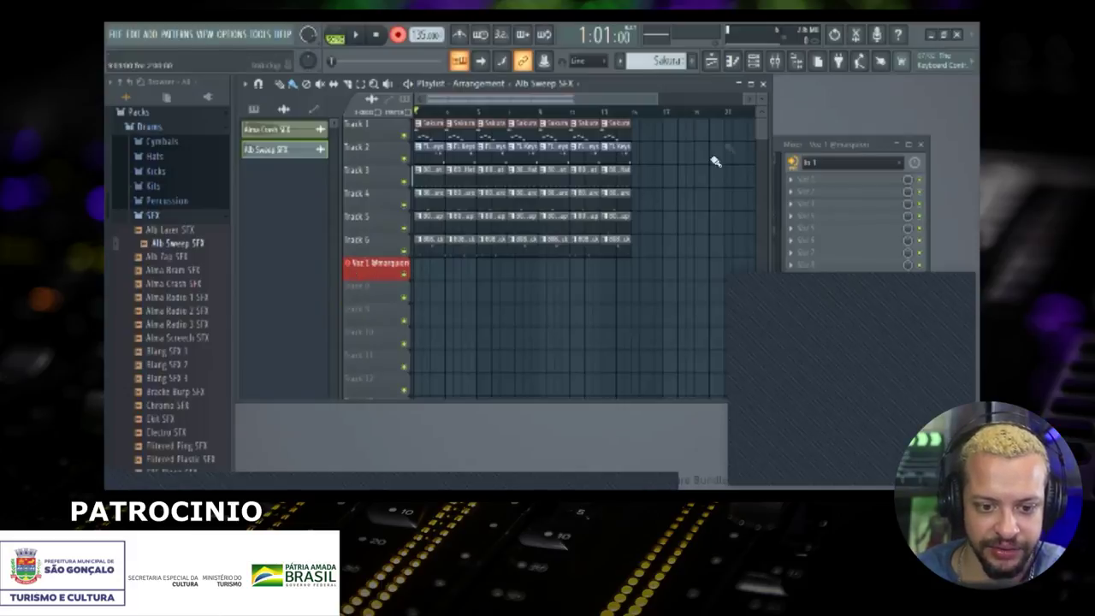
{"action": "left_click", "coordinate": [774, 61]}
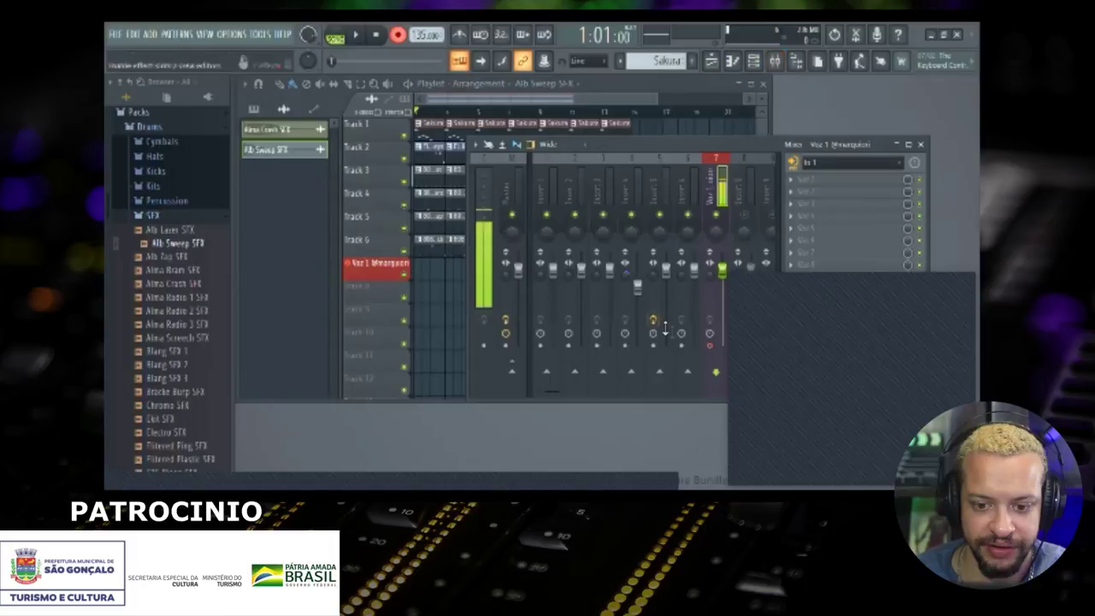
{"action": "left_click", "coordinate": [710, 346]}
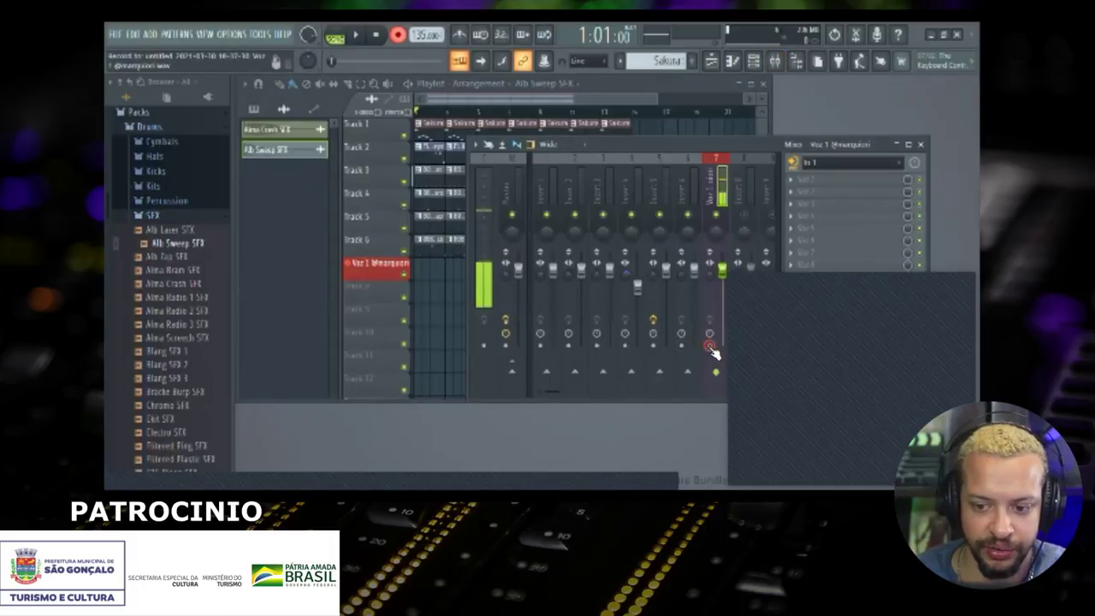
{"action": "left_click", "coordinate": [709, 346]}
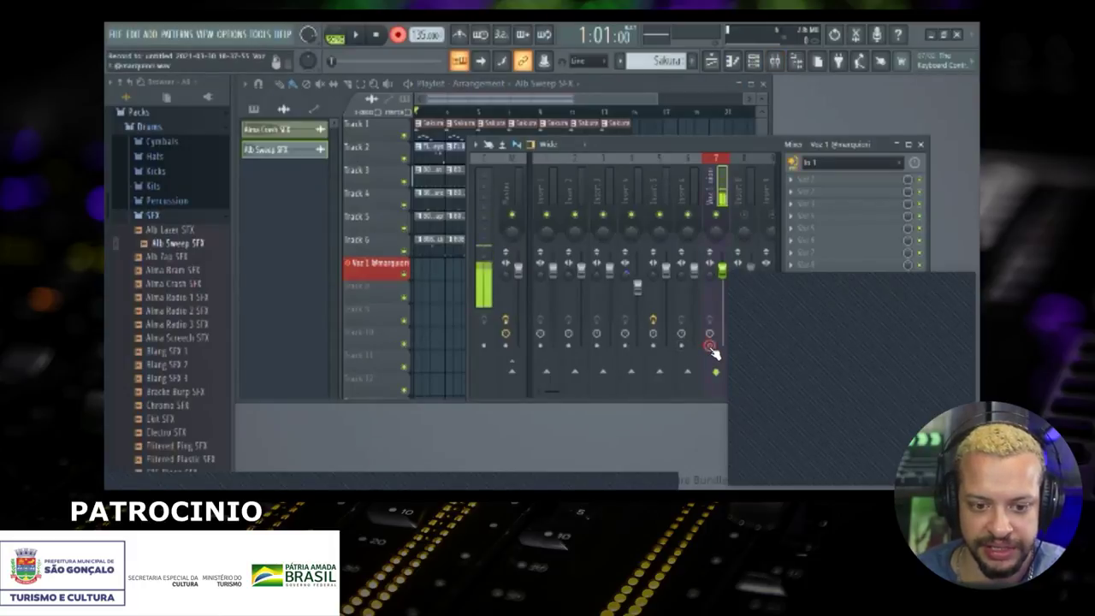
{"action": "left_click", "coordinate": [709, 347]}
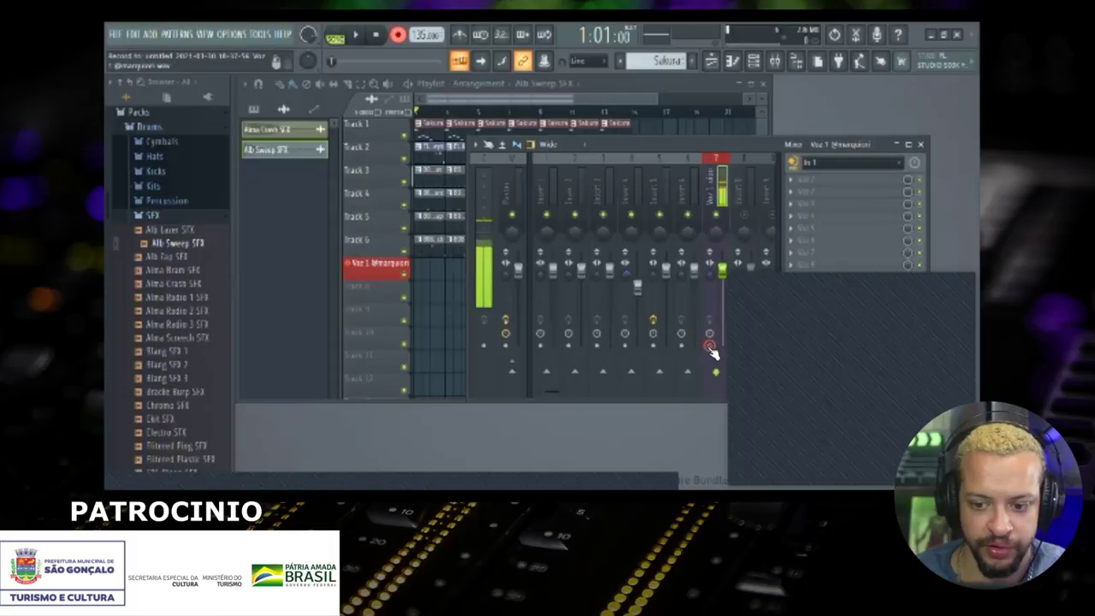
Step: Put the Mixer away, and record a voice take of about three bars from bar 1 onto the voice track
{"action": "left_click", "coordinate": [909, 148]}
{"action": "key", "text": "space"}
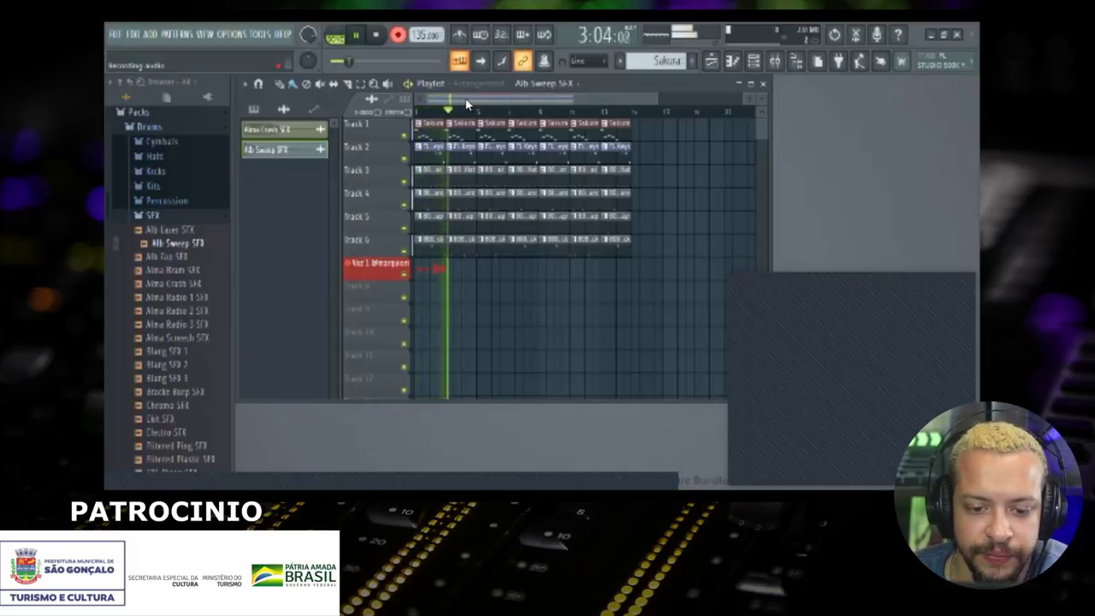
{"action": "key", "text": "space"}
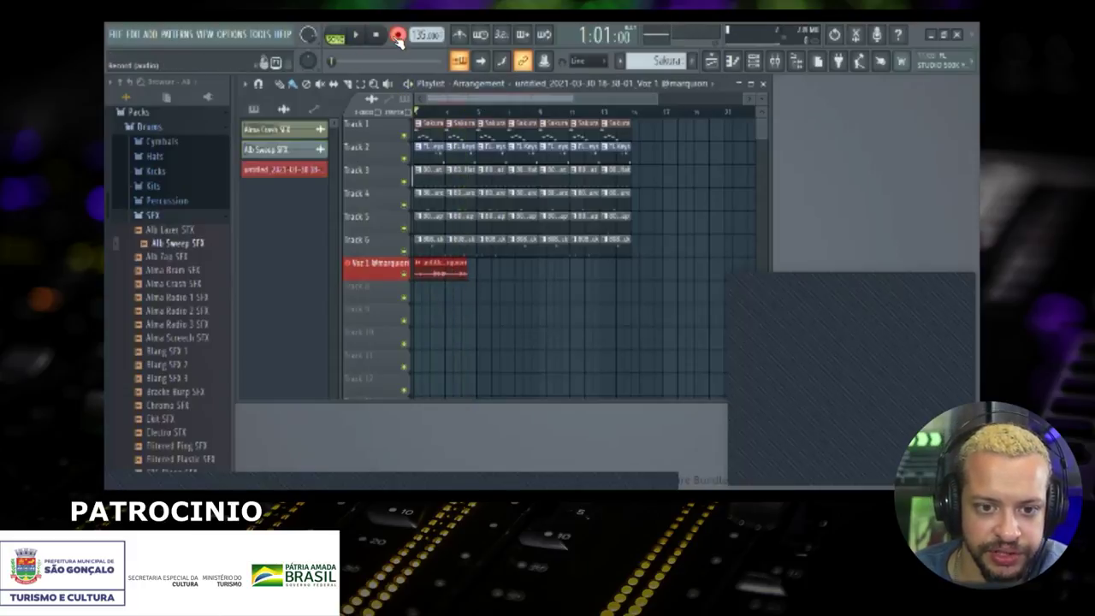
Step: Route the voice insert to the Master, set its audio input to (none), and move the Mixer clear of the Playlist tracks
{"action": "left_click", "coordinate": [435, 114]}
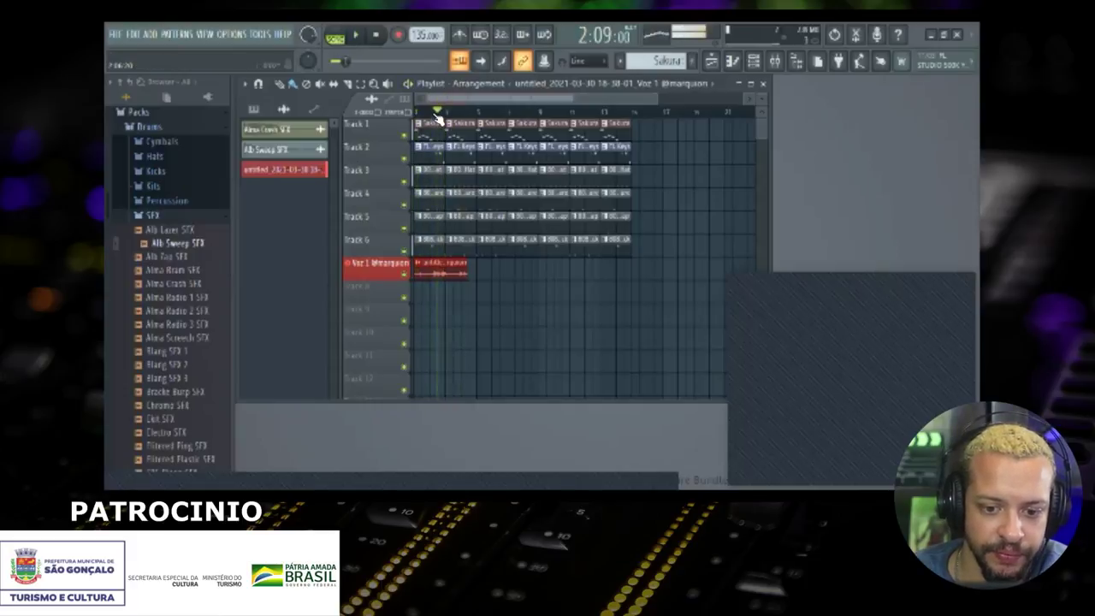
{"action": "left_click", "coordinate": [774, 61]}
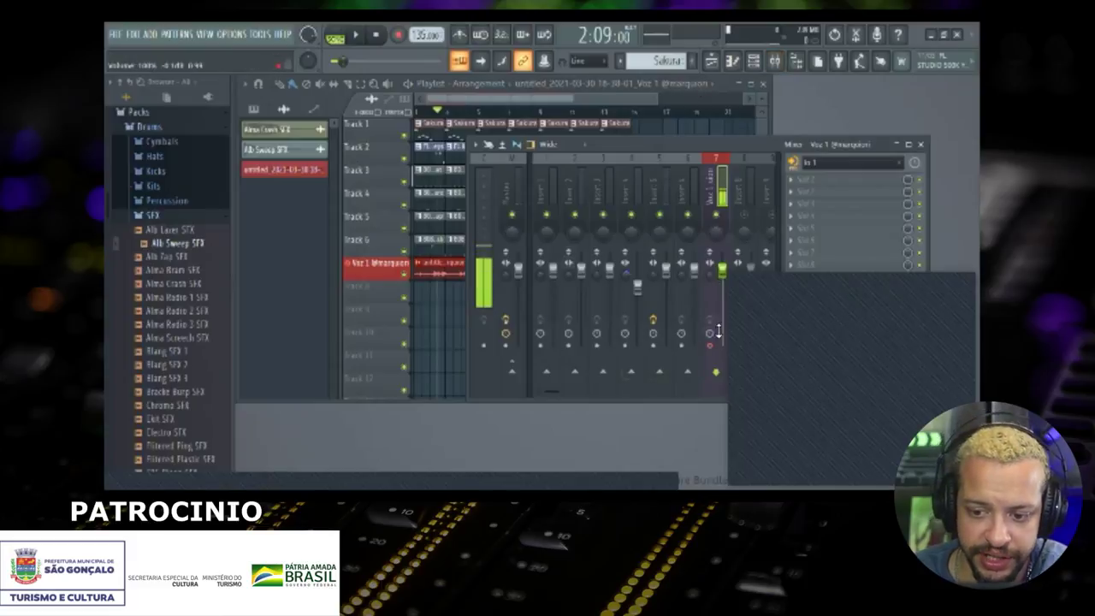
{"action": "left_click", "coordinate": [512, 374]}
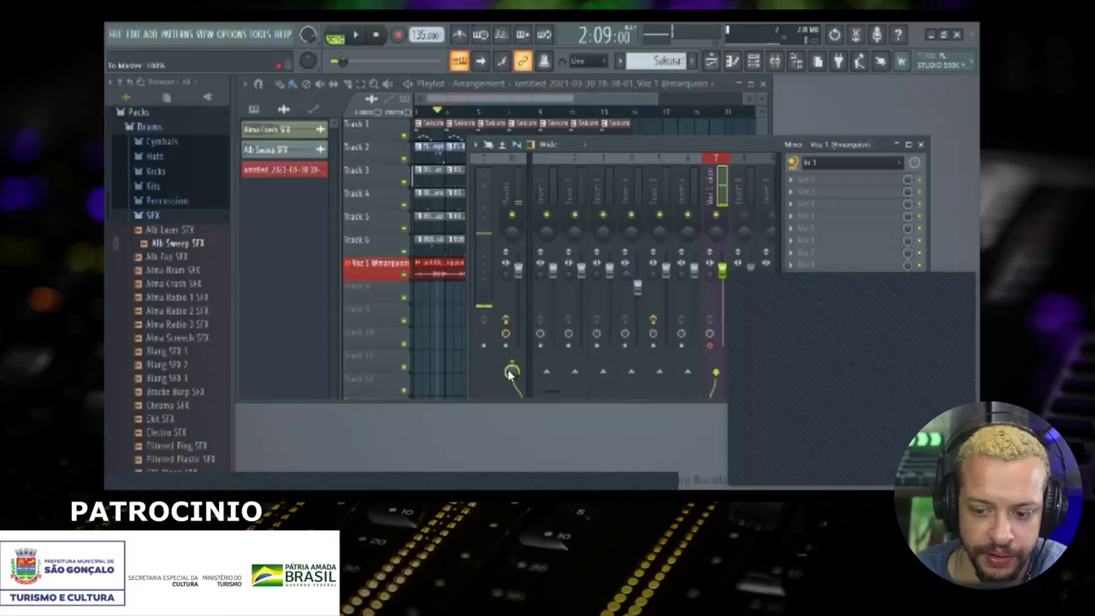
{"action": "left_click", "coordinate": [824, 161]}
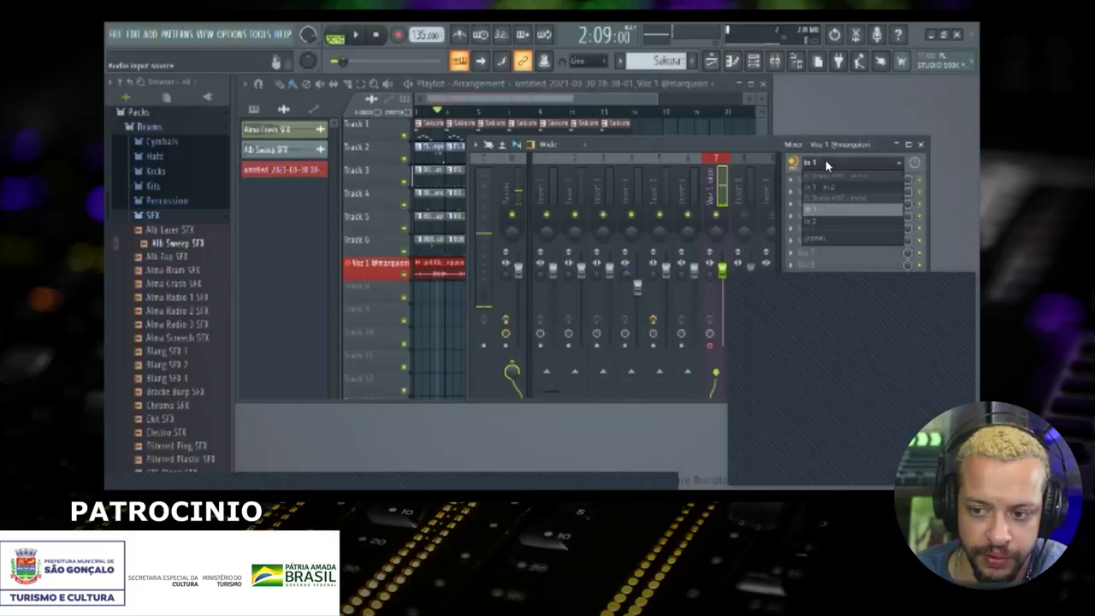
{"action": "left_click", "coordinate": [835, 234]}
{"action": "left_click_drag", "start_coordinate": [693, 143], "coordinate": [573, 325]}
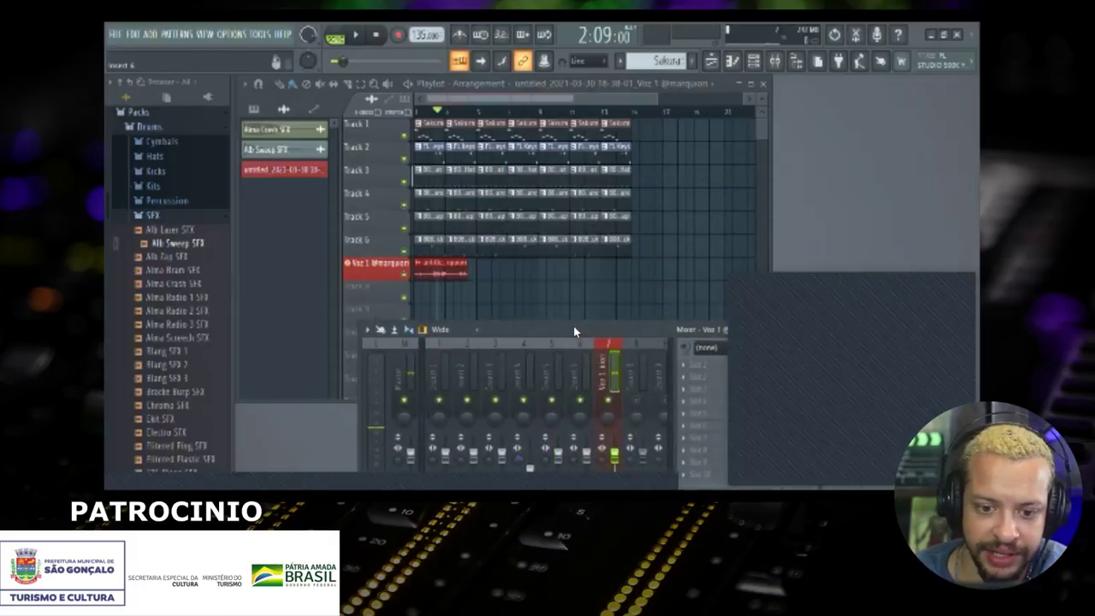
Step: Play the arrangement from about bar 2 to hear the recorded voice, and examine the voice clip's waveform up close
{"action": "left_click", "coordinate": [436, 112]}
{"action": "key", "text": "space"}
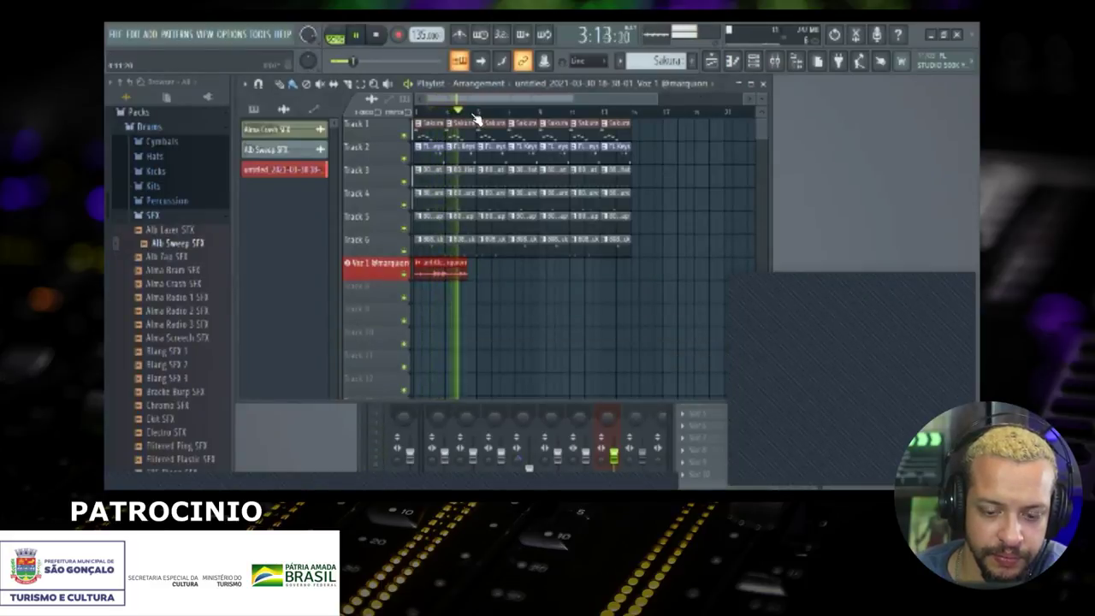
{"action": "key", "text": "space"}
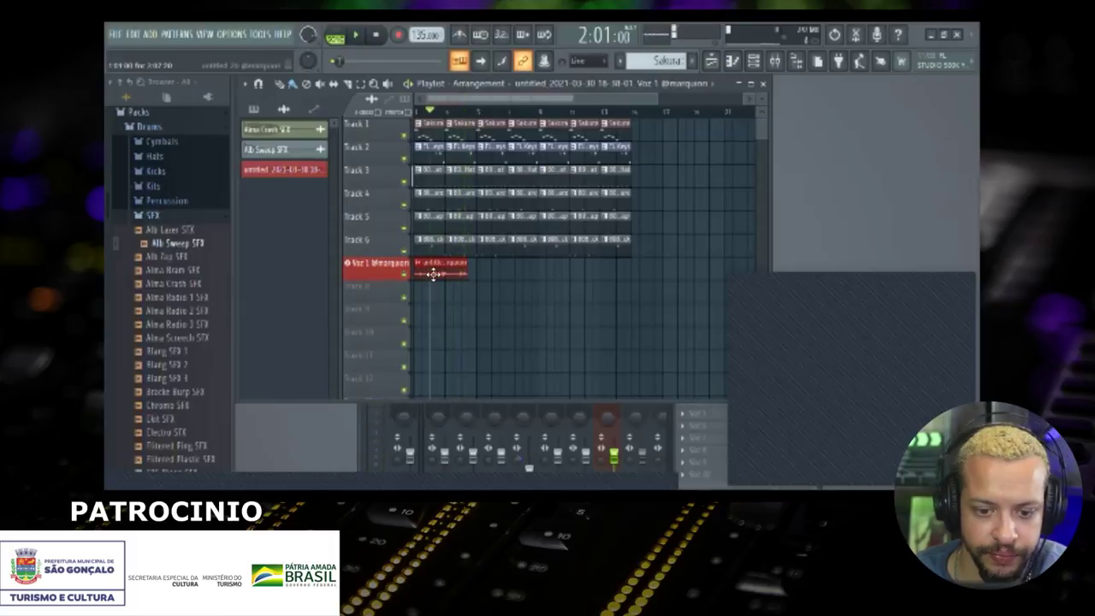
{"action": "scroll", "coordinate": [433, 274], "scroll_direction": "up", "scroll_amount": 6}
{"action": "left_click_drag", "start_coordinate": [482, 280], "coordinate": [549, 285]}
{"action": "scroll", "coordinate": [566, 244], "scroll_direction": "up", "scroll_amount": 5}
Step: Load Pitcher into the first effect slot of the voice insert in the Mixer, and reposition its window
{"action": "left_click", "coordinate": [774, 60]}
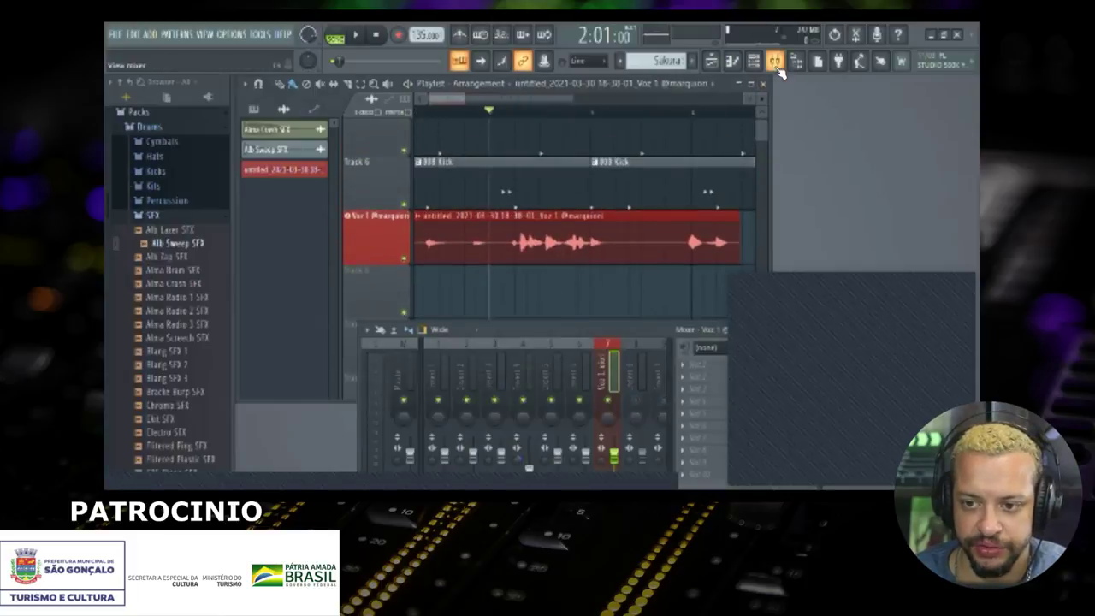
{"action": "left_click_drag", "start_coordinate": [548, 328], "coordinate": [422, 144]}
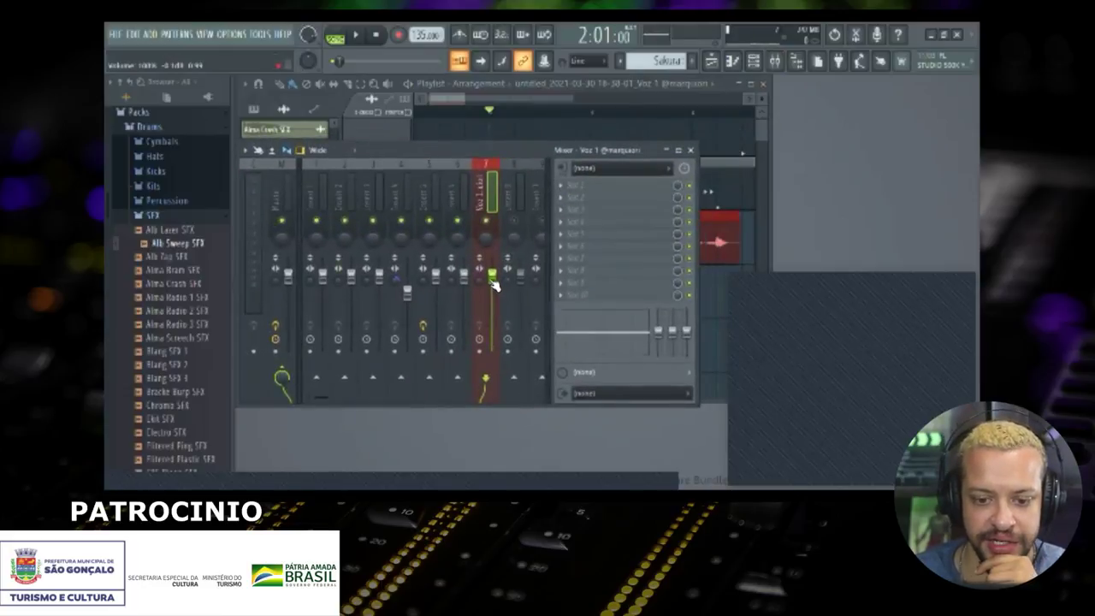
{"action": "left_click", "coordinate": [557, 180]}
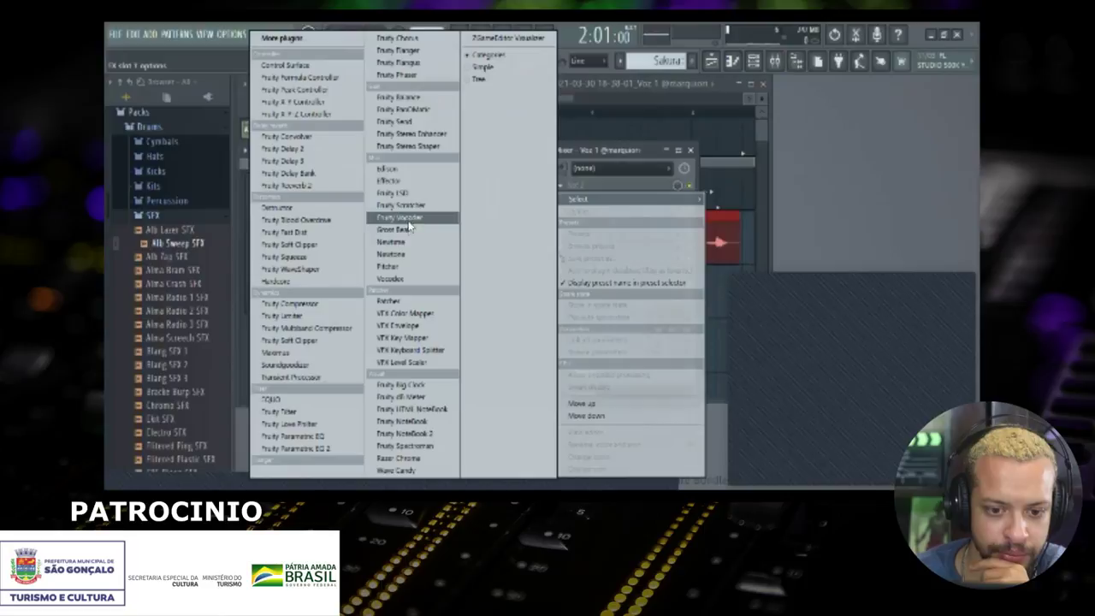
{"action": "left_click", "coordinate": [420, 267]}
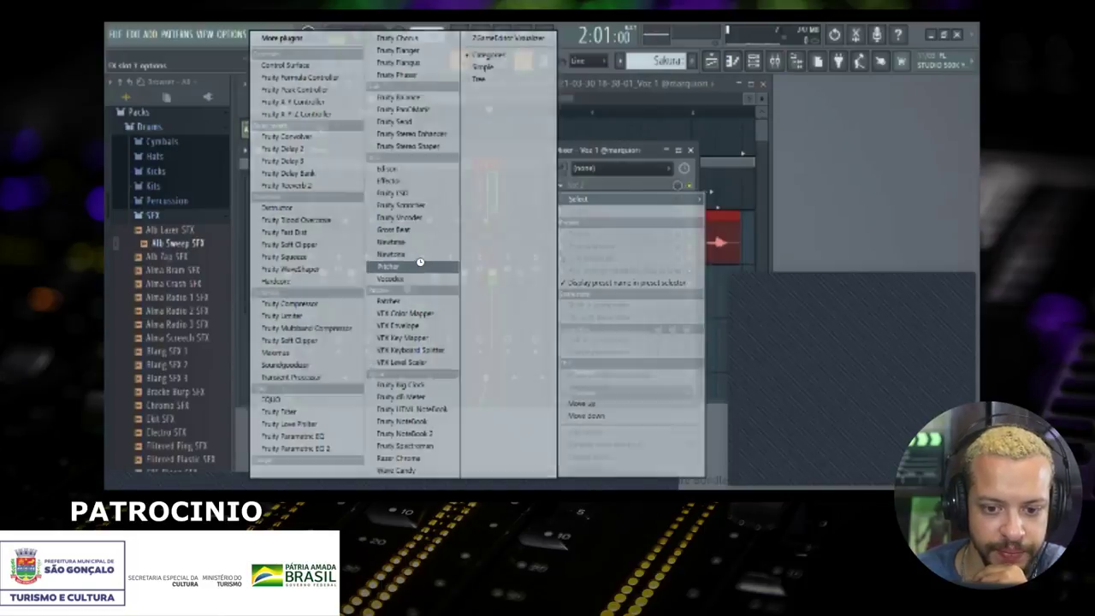
{"action": "left_click_drag", "start_coordinate": [448, 193], "coordinate": [366, 138]}
{"action": "left_click_drag", "start_coordinate": [486, 143], "coordinate": [536, 150]}
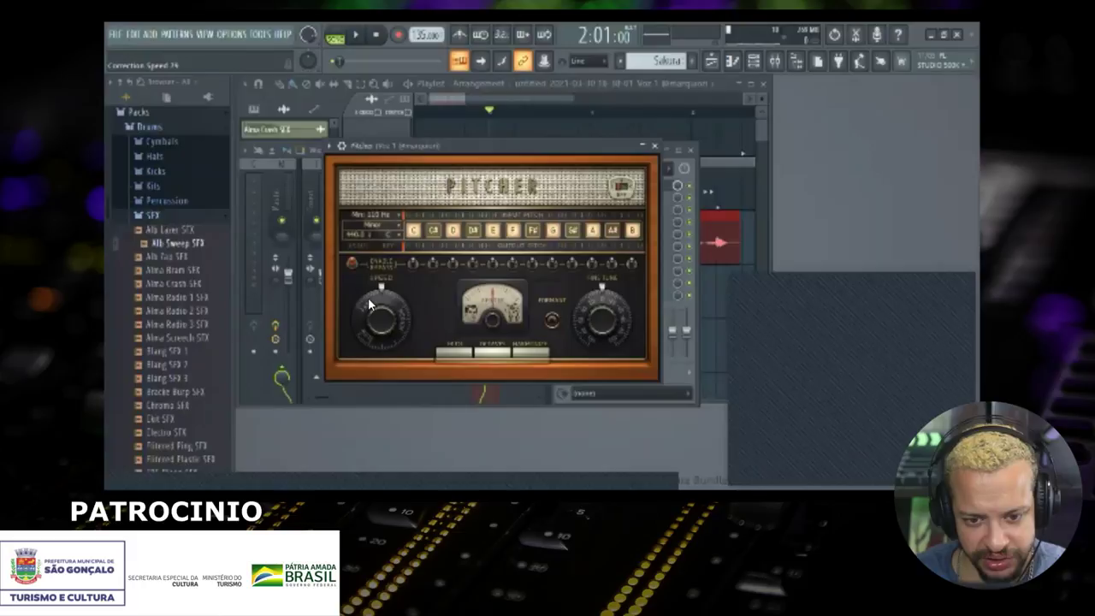
Step: Play the voice take from bar 2 through Pitcher, stop playback, and close the plugin window
{"action": "key", "text": "space"}
{"action": "left_click_drag", "start_coordinate": [507, 143], "coordinate": [419, 175]}
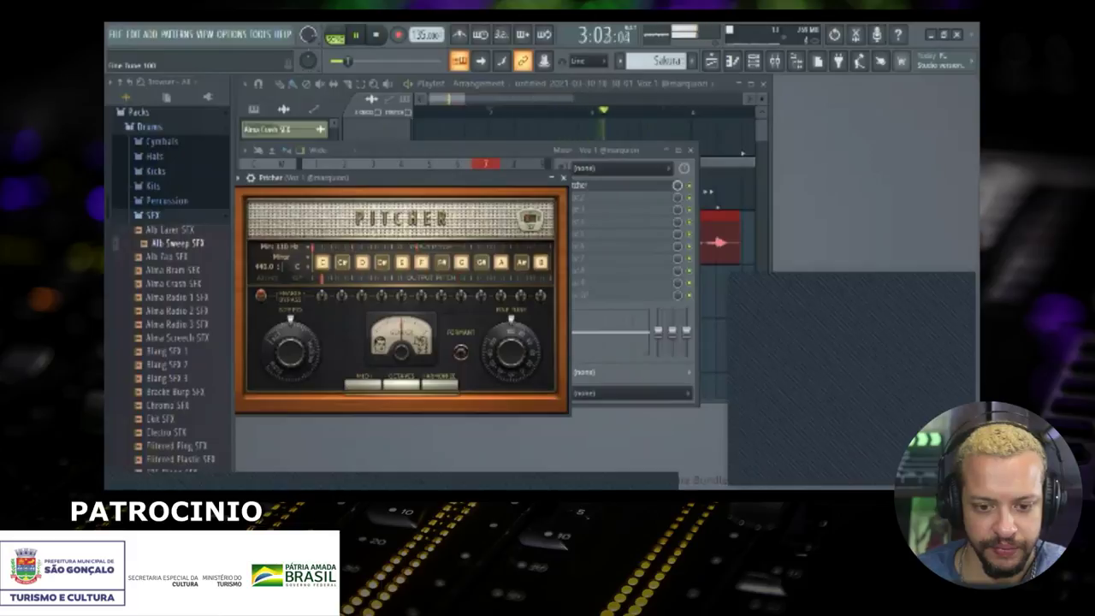
{"action": "key", "text": "space"}
{"action": "left_click", "coordinate": [563, 177]}
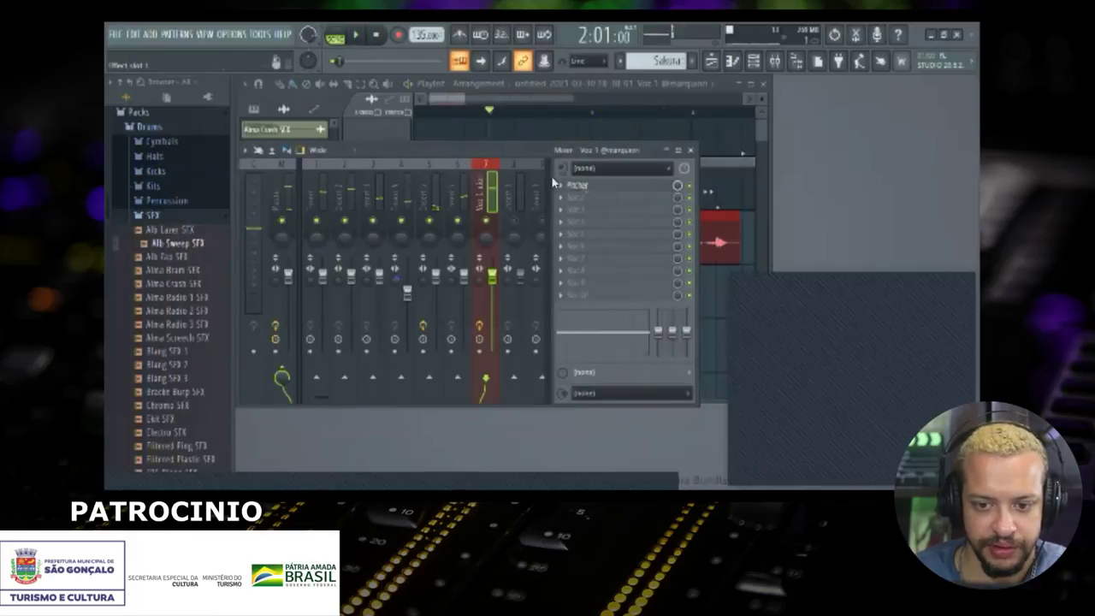
Step: Reopen Pitcher on the voice insert, set its scale's root note to D, and close it
{"action": "left_click", "coordinate": [610, 185]}
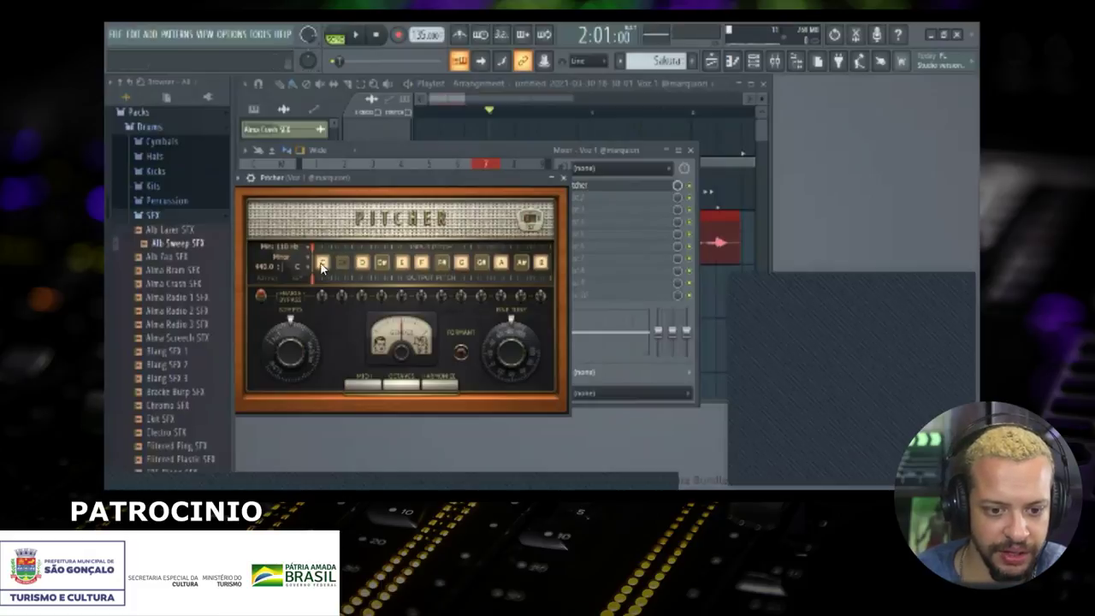
{"action": "left_click", "coordinate": [295, 262]}
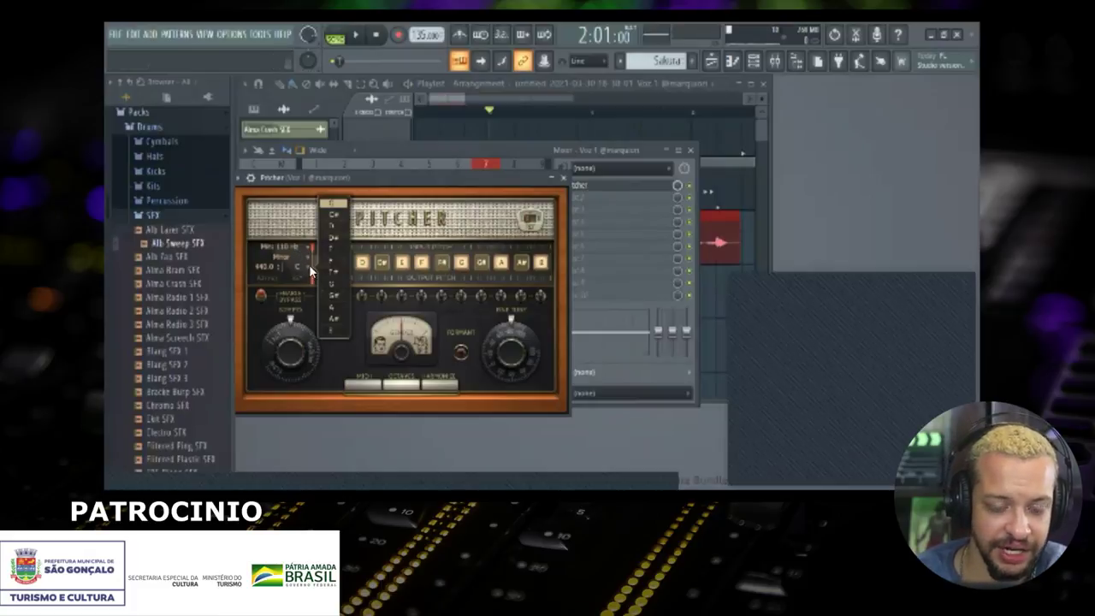
{"action": "left_click", "coordinate": [332, 225]}
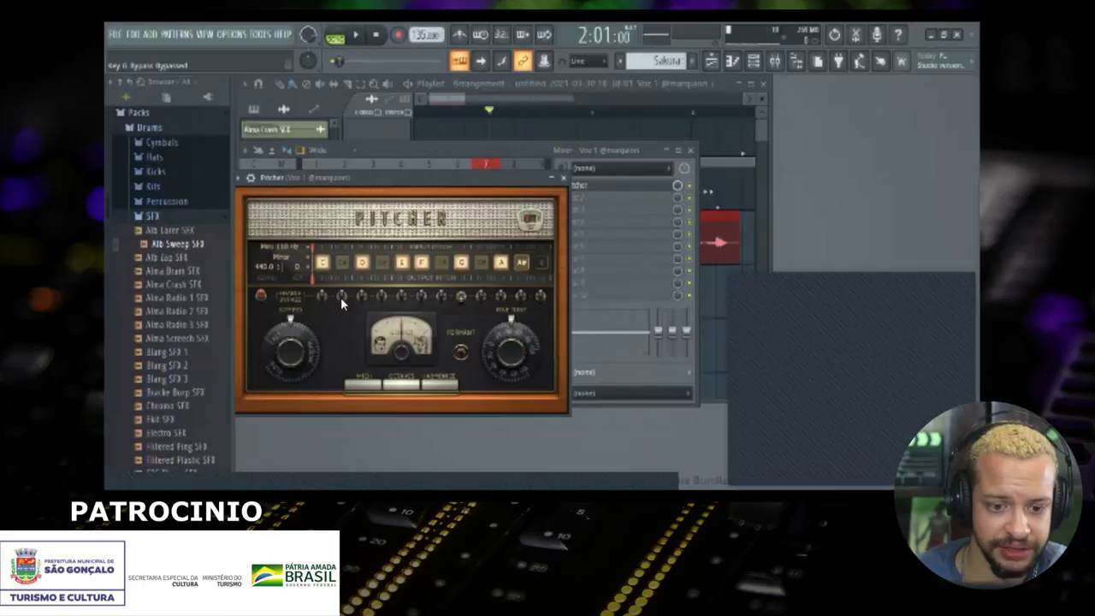
{"action": "left_click", "coordinate": [561, 179]}
Step: Load Fruity Reeverb 2 into the voice insert's second effect slot, and delete Pitcher from the first slot
{"action": "left_click", "coordinate": [558, 196]}
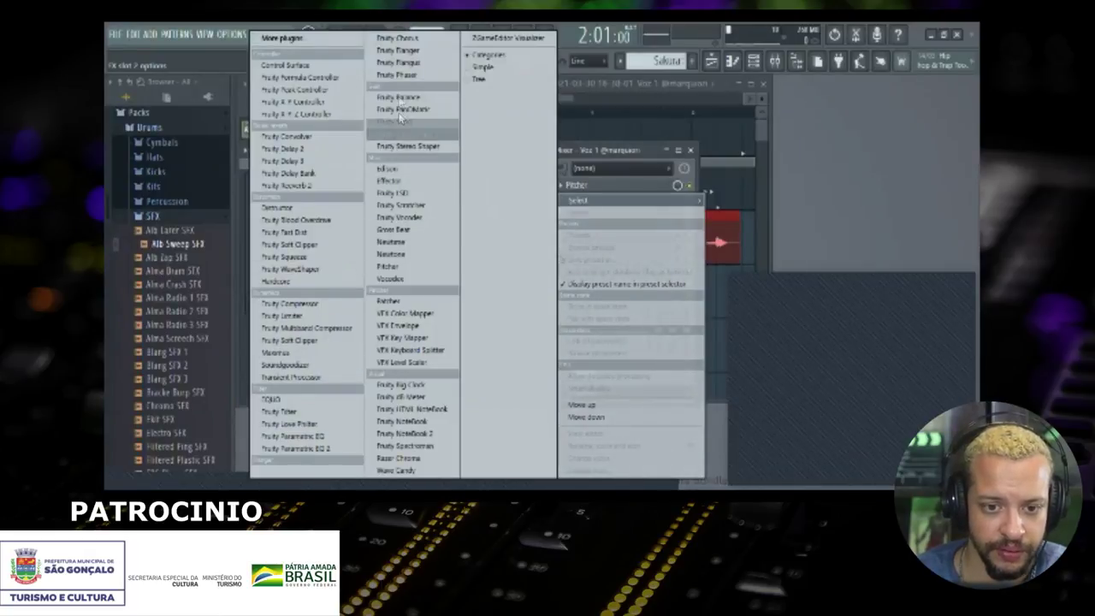
{"action": "left_click", "coordinate": [319, 185]}
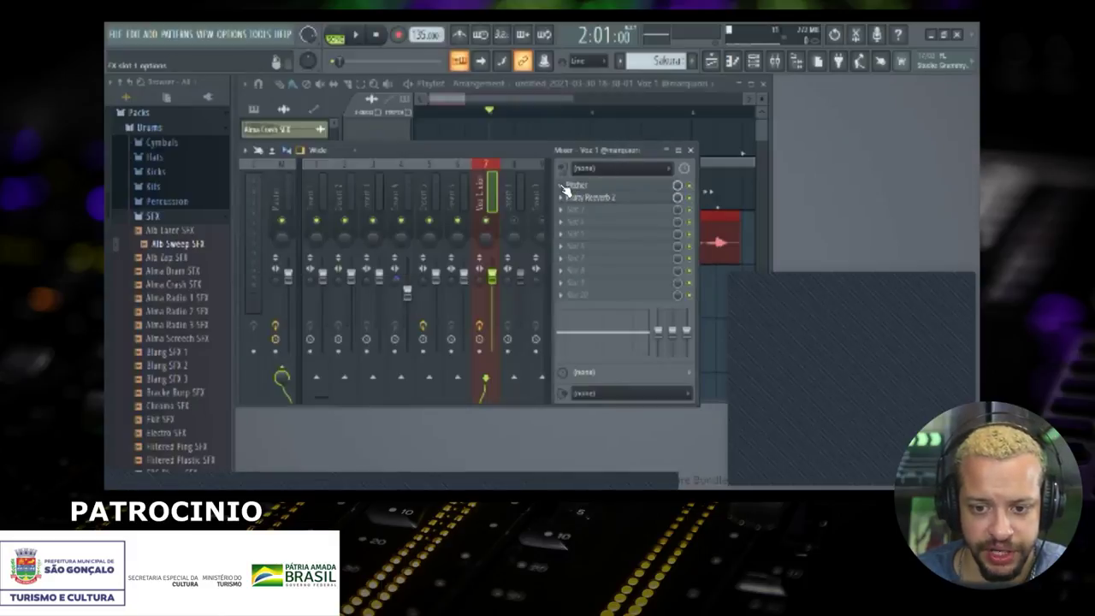
{"action": "left_click", "coordinate": [562, 187]}
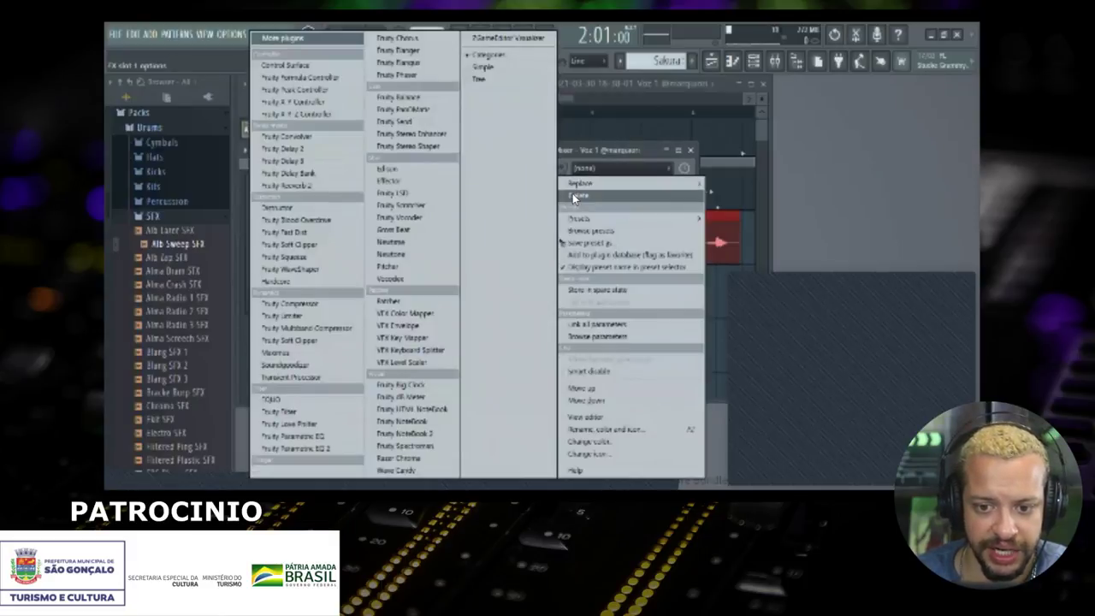
{"action": "left_click", "coordinate": [574, 195]}
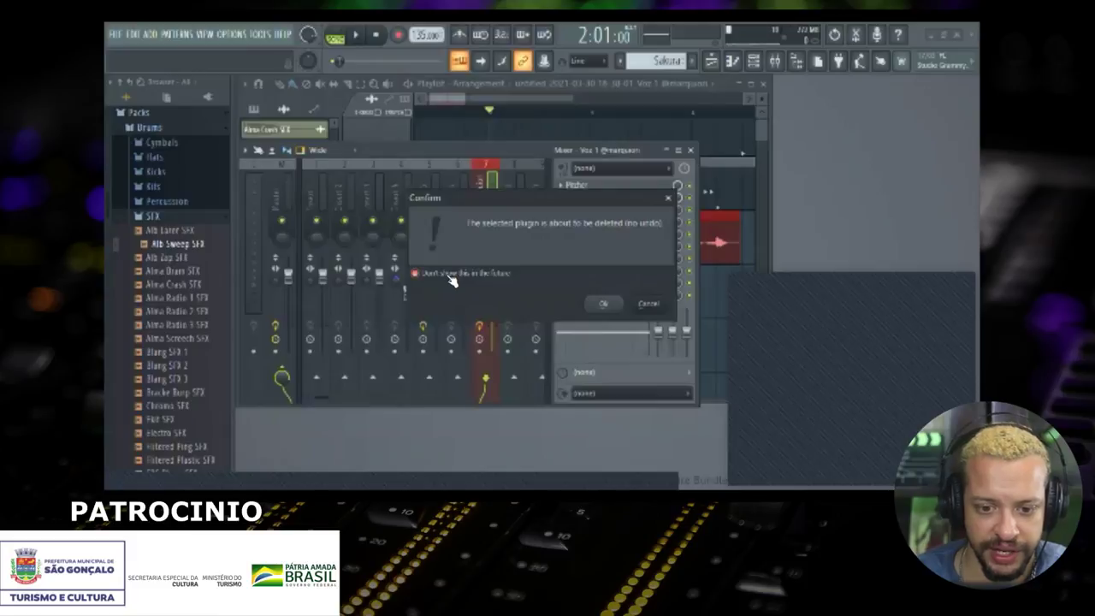
{"action": "left_click", "coordinate": [598, 302]}
Step: Open Fruity Reeverb 2 on the voice insert during playback, and choose its Small Studio preset
{"action": "key", "text": "space"}
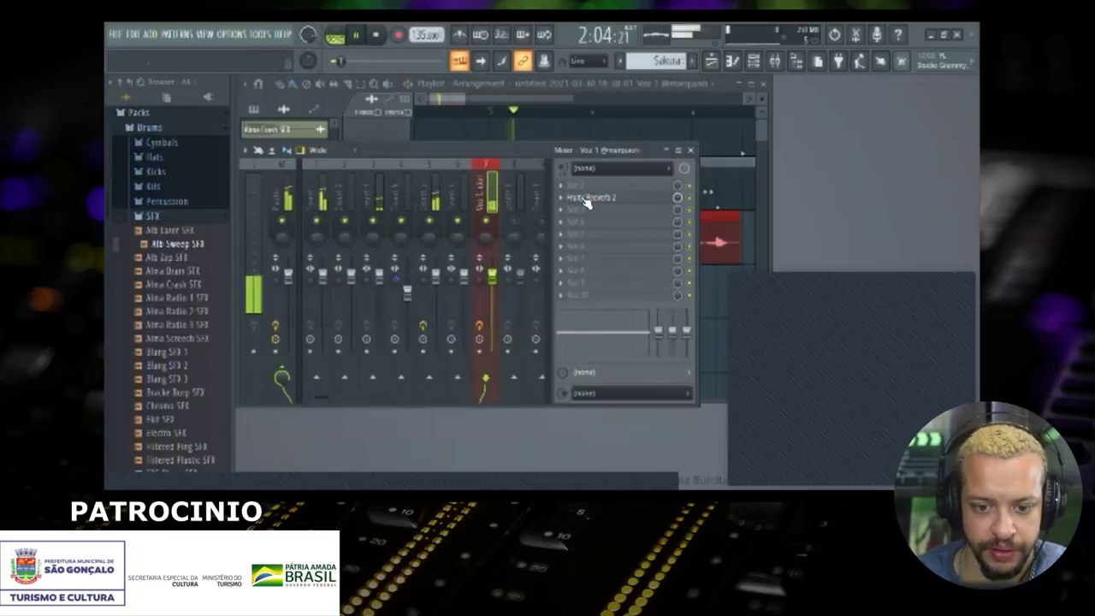
{"action": "left_click", "coordinate": [598, 199]}
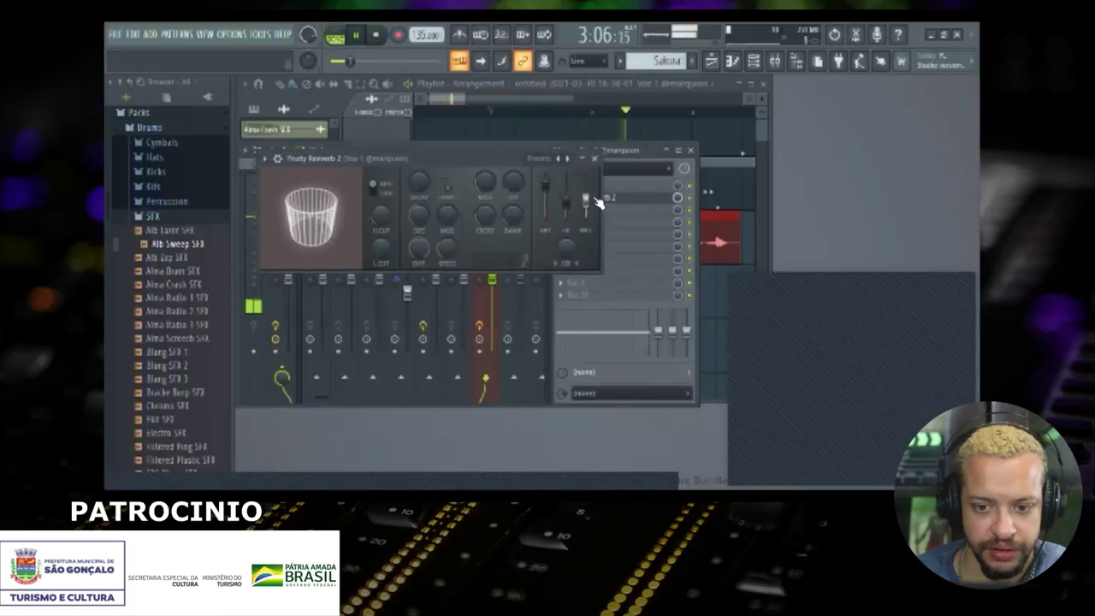
{"action": "key", "text": "space"}
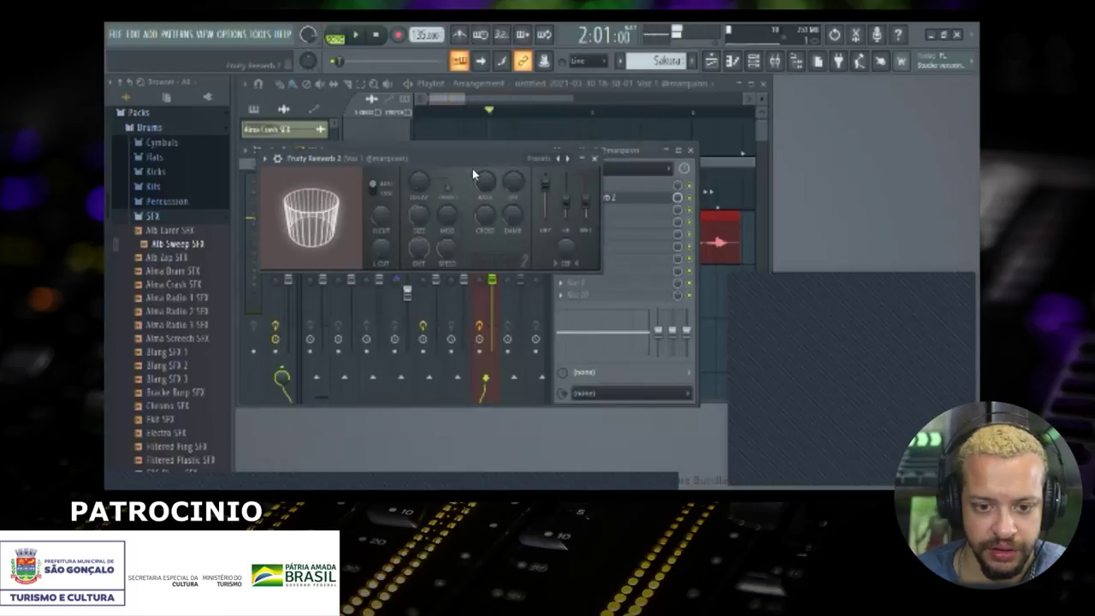
{"action": "left_click", "coordinate": [538, 157]}
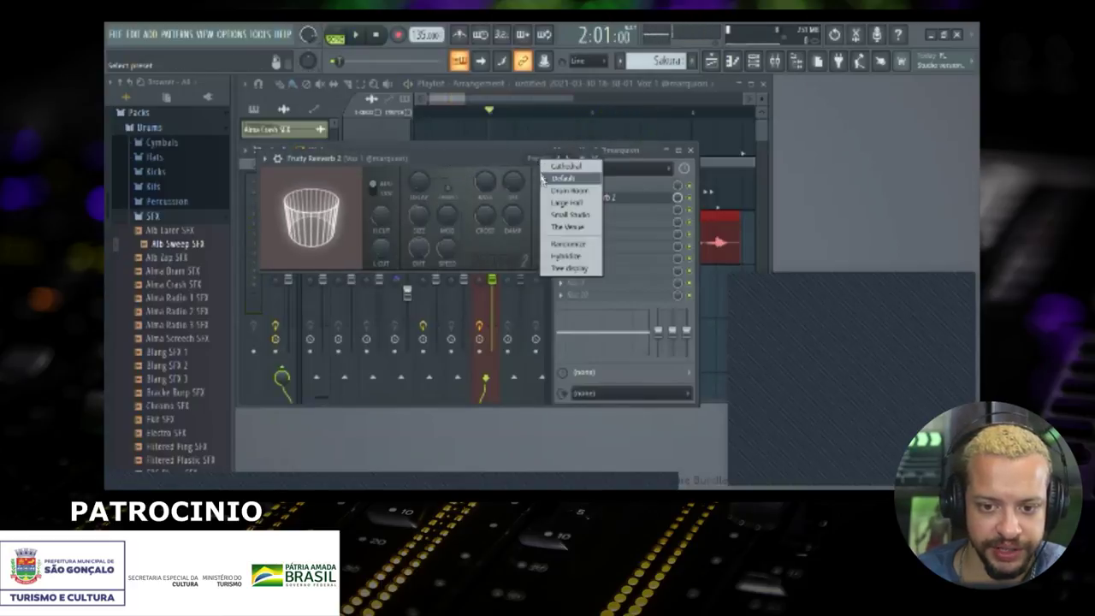
{"action": "left_click", "coordinate": [585, 213]}
Step: Play the voice take with the reverb preset, put away the Mixer and the reverb window, and stop playback
{"action": "left_click_drag", "start_coordinate": [475, 158], "coordinate": [518, 195]}
{"action": "key", "text": "space"}
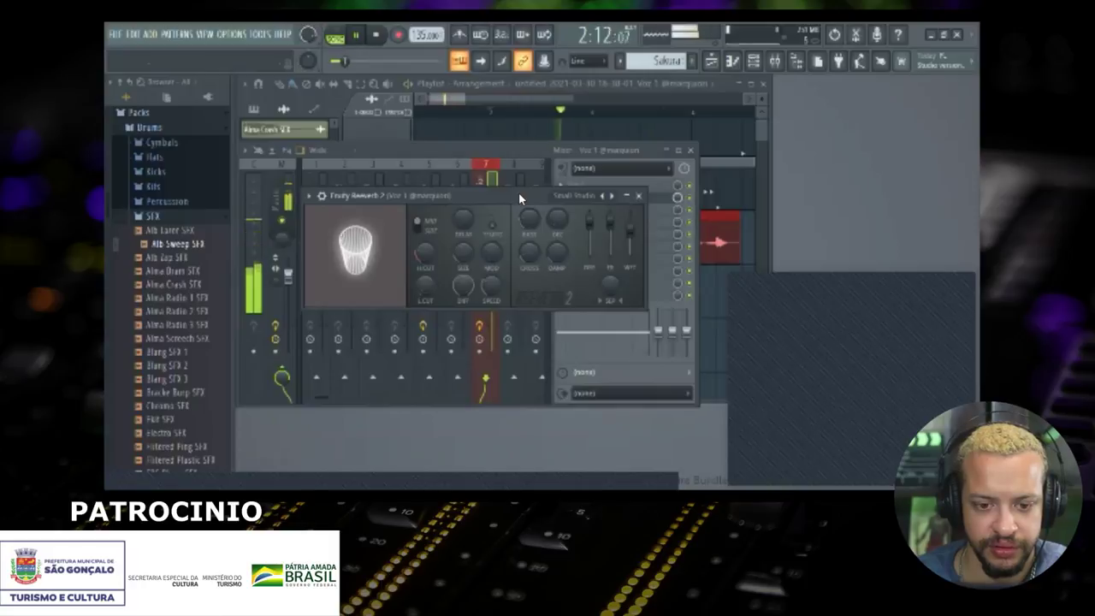
{"action": "left_click", "coordinate": [690, 149]}
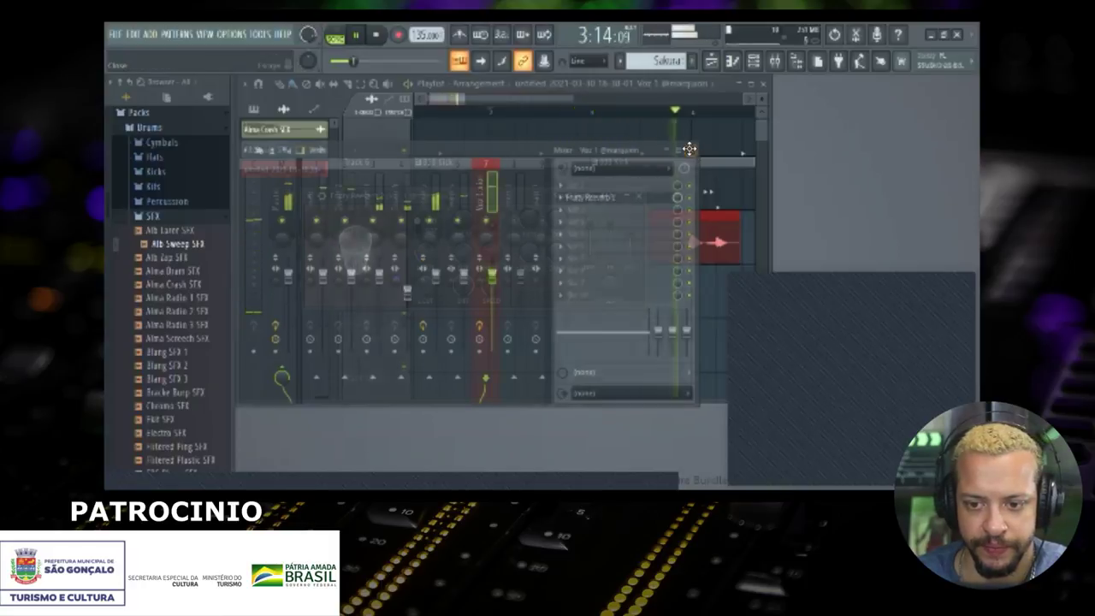
{"action": "left_click", "coordinate": [639, 196]}
{"action": "key", "text": "space"}
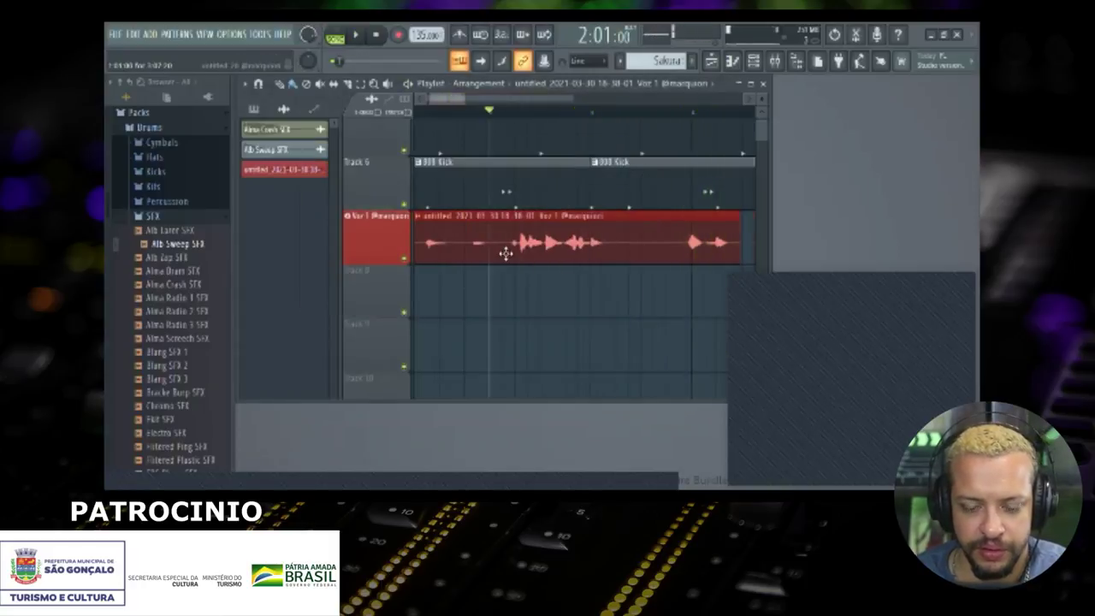
Step: Trim the end of the voice clip back to bar 3, and play it from bar 2
{"action": "scroll", "coordinate": [505, 249], "scroll_direction": "down", "scroll_amount": 2}
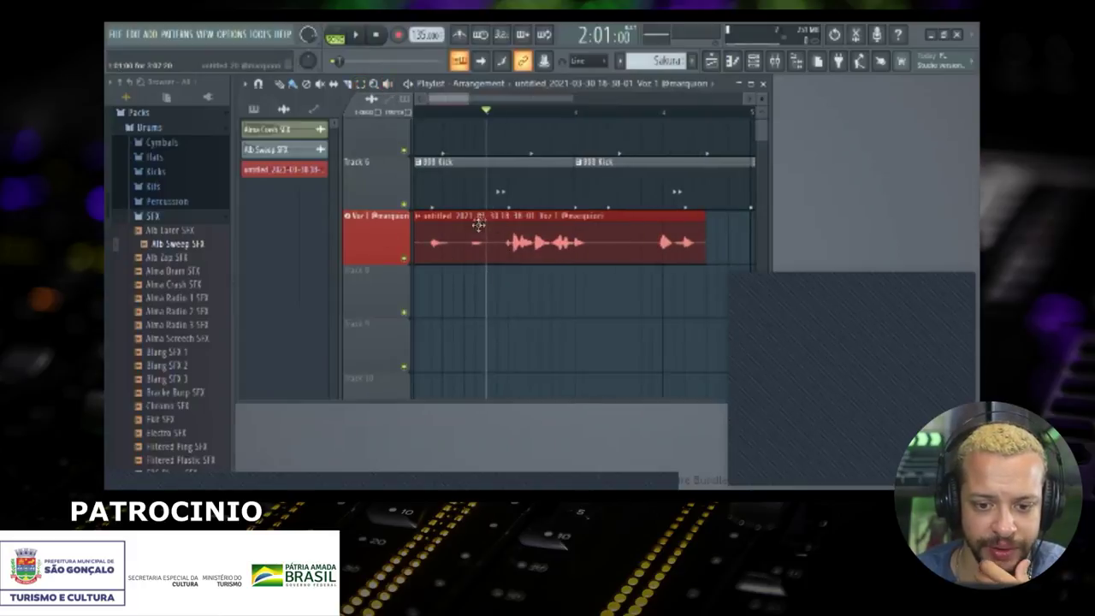
{"action": "mouse_move", "coordinate": [704, 229]}
{"action": "left_mouse_down"}
{"action": "mouse_move", "coordinate": [604, 243]}
{"action": "mouse_move", "coordinate": [581, 259]}
{"action": "mouse_move", "coordinate": [726, 239]}
{"action": "mouse_move", "coordinate": [689, 242]}
{"action": "left_mouse_up"}
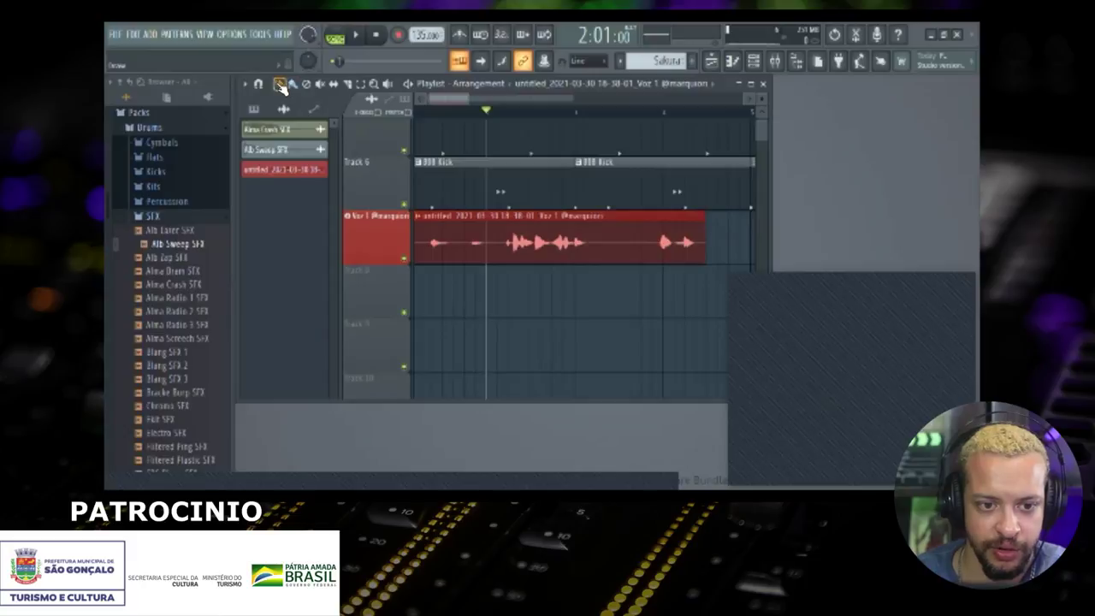
{"action": "left_click_drag", "start_coordinate": [674, 240], "coordinate": [571, 255]}
{"action": "key", "text": "space"}
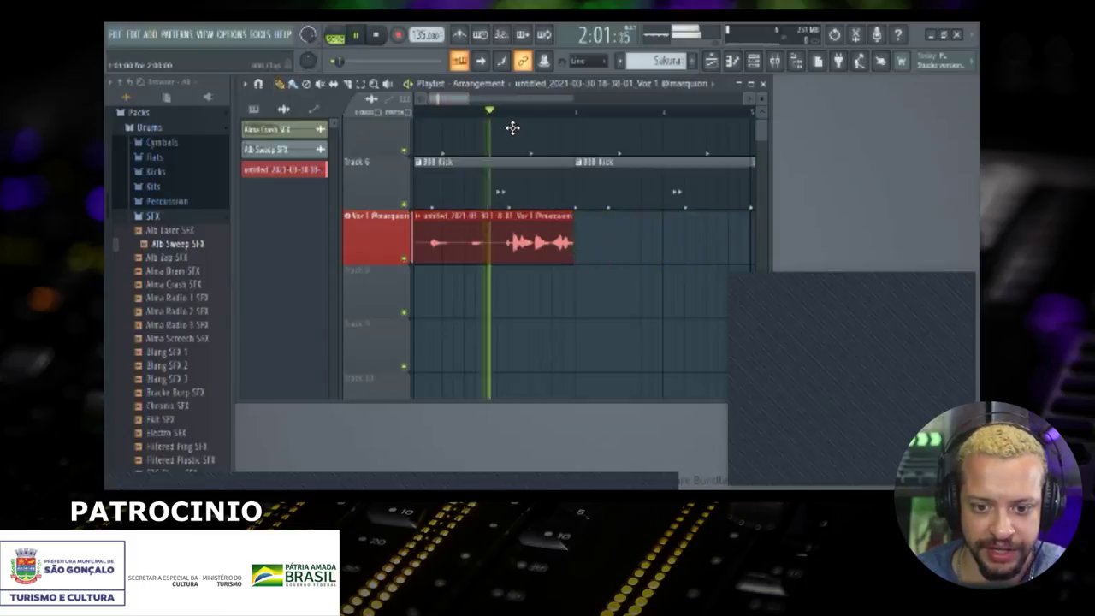
{"action": "key", "text": "space"}
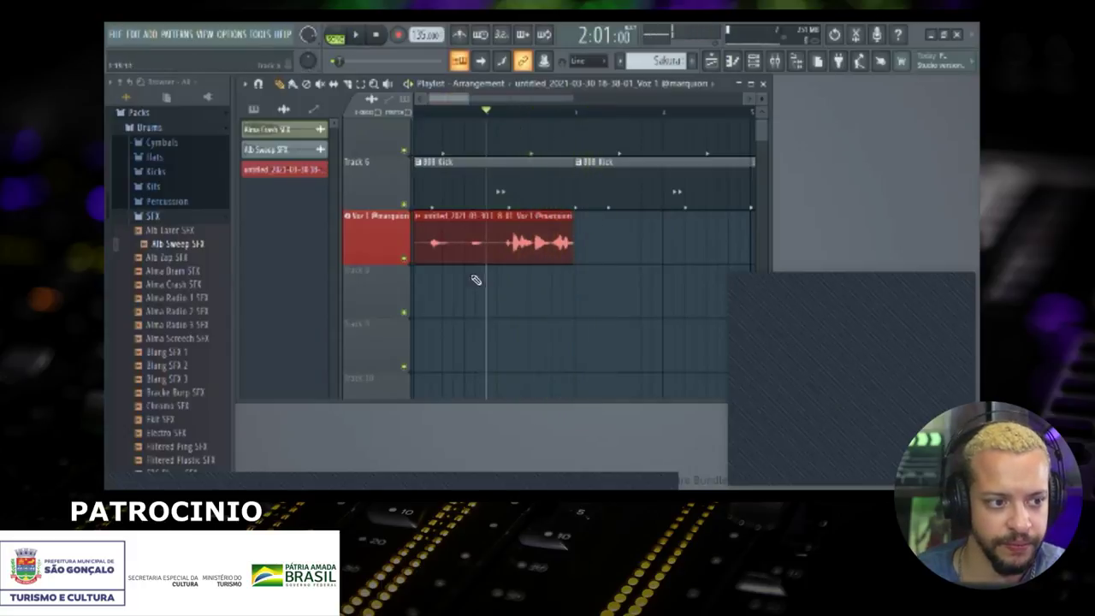
Step: Extend the end of the voice clip to just past the start of bar 4, and play the arrangement from near bar 1
{"action": "left_click_drag", "start_coordinate": [572, 238], "coordinate": [696, 237]}
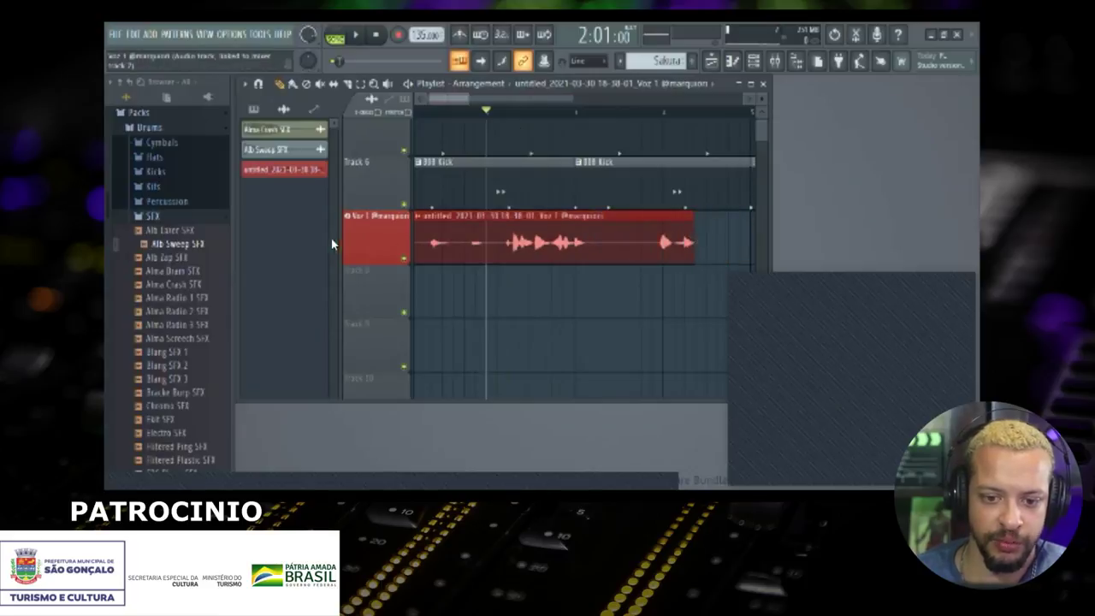
{"action": "left_click", "coordinate": [432, 116]}
{"action": "key", "text": "space"}
{"action": "key", "text": "space"}
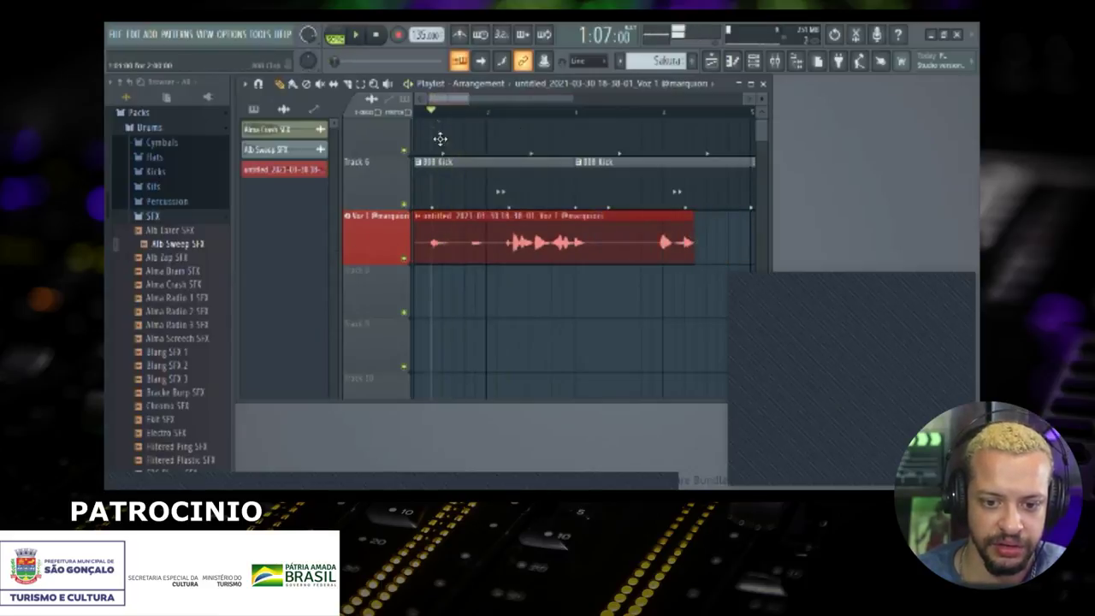
{"action": "left_click", "coordinate": [421, 115]}
{"action": "key", "text": "space"}
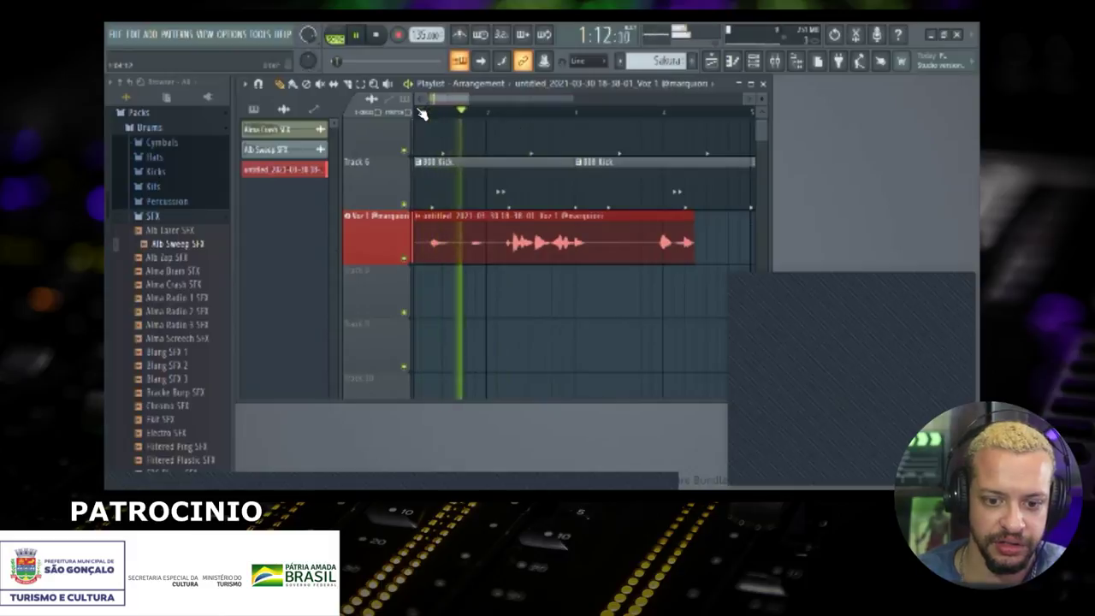
Step: Stop playback, move the remainder of the sliced voice clip down to Track 8, and mute that track
{"action": "key", "text": "space"}
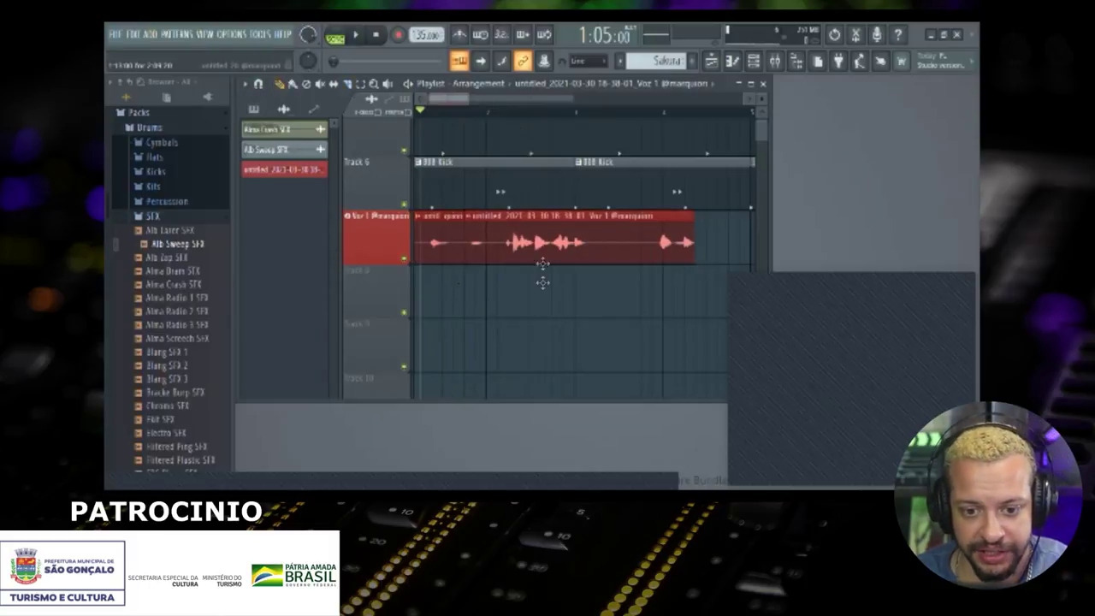
{"action": "left_click_drag", "start_coordinate": [543, 262], "coordinate": [542, 305]}
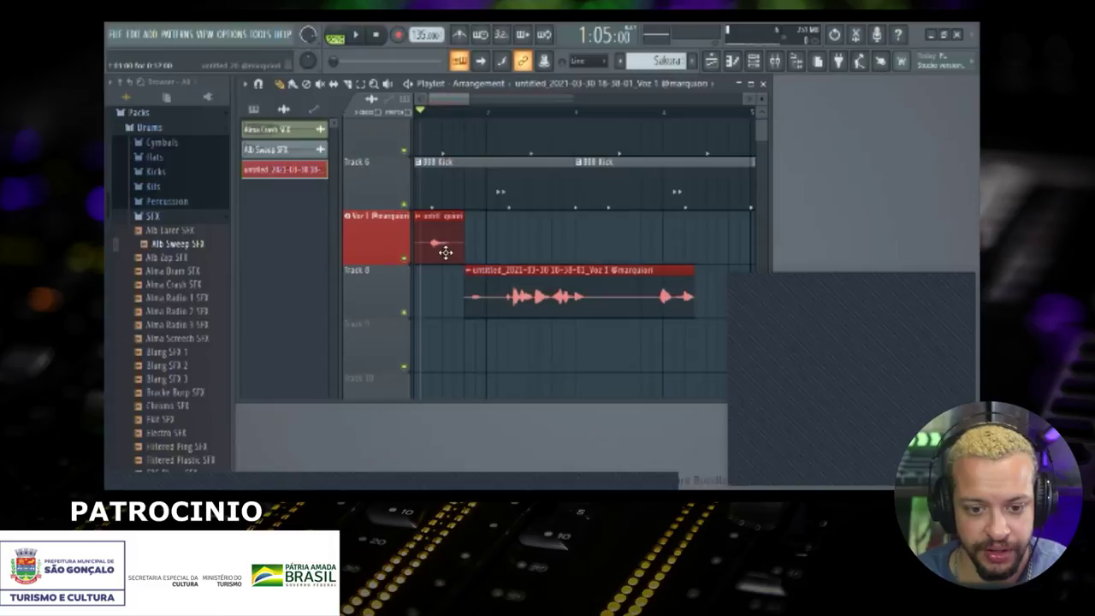
{"action": "left_click", "coordinate": [405, 315]}
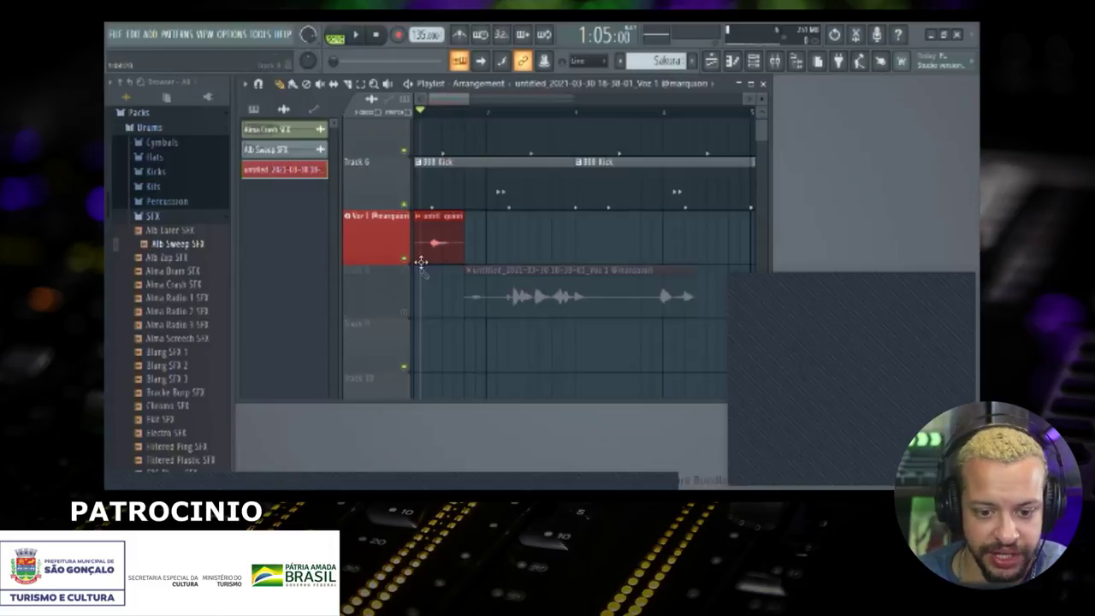
Step: Place two overlapping copies of the short voice clip in bar 2 of the voice track, and play them
{"action": "key", "text": "space"}
{"action": "left_click_drag", "start_coordinate": [438, 243], "coordinate": [571, 244]}
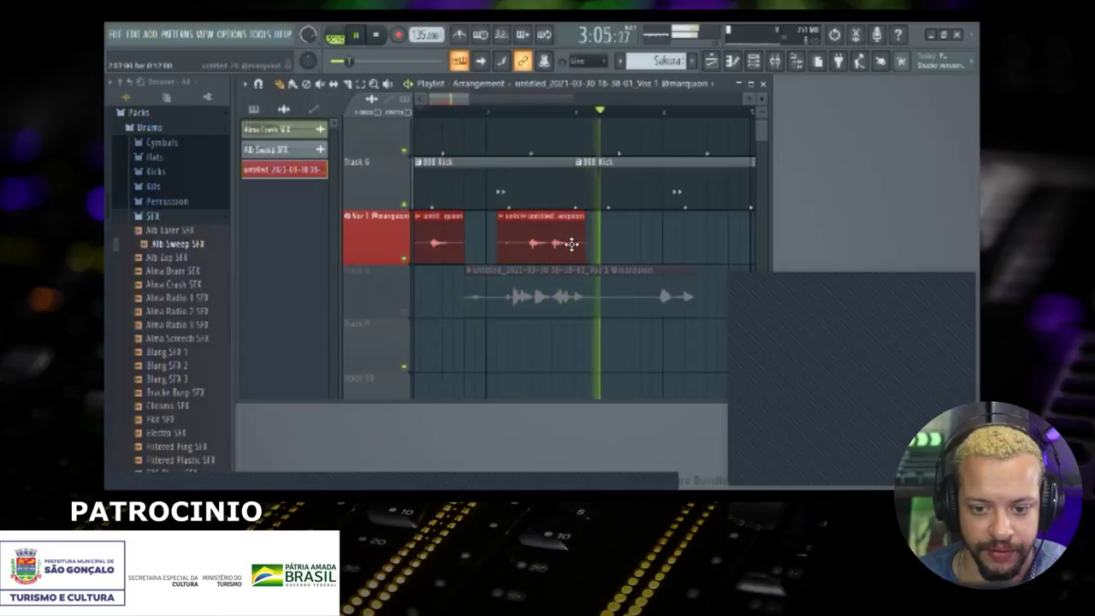
{"action": "key", "text": "space"}
{"action": "key", "text": "space"}
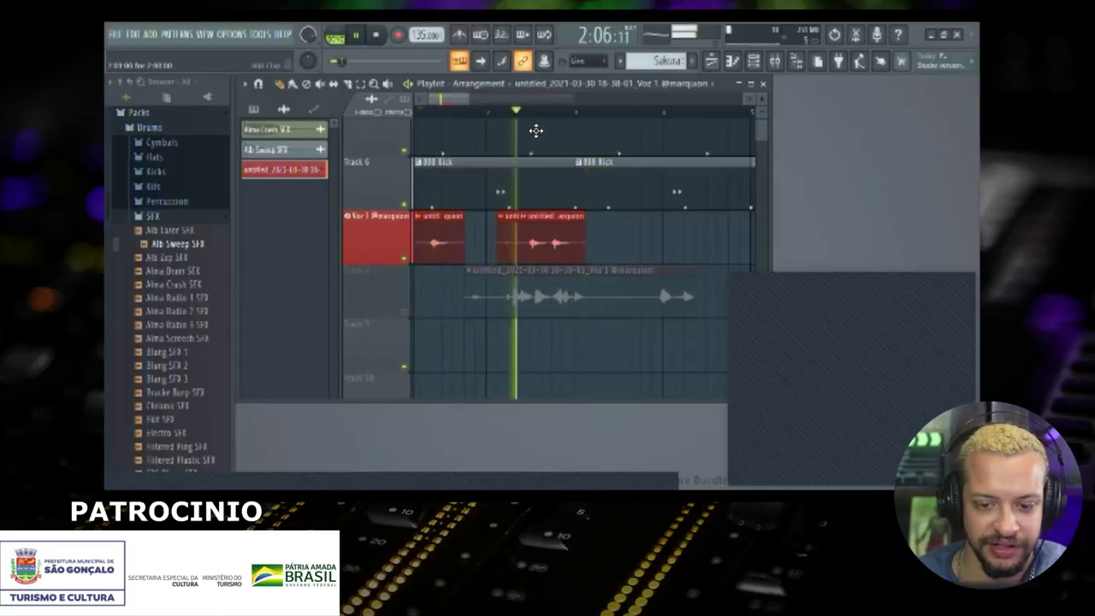
{"action": "left_click", "coordinate": [655, 236]}
{"action": "key", "text": "space"}
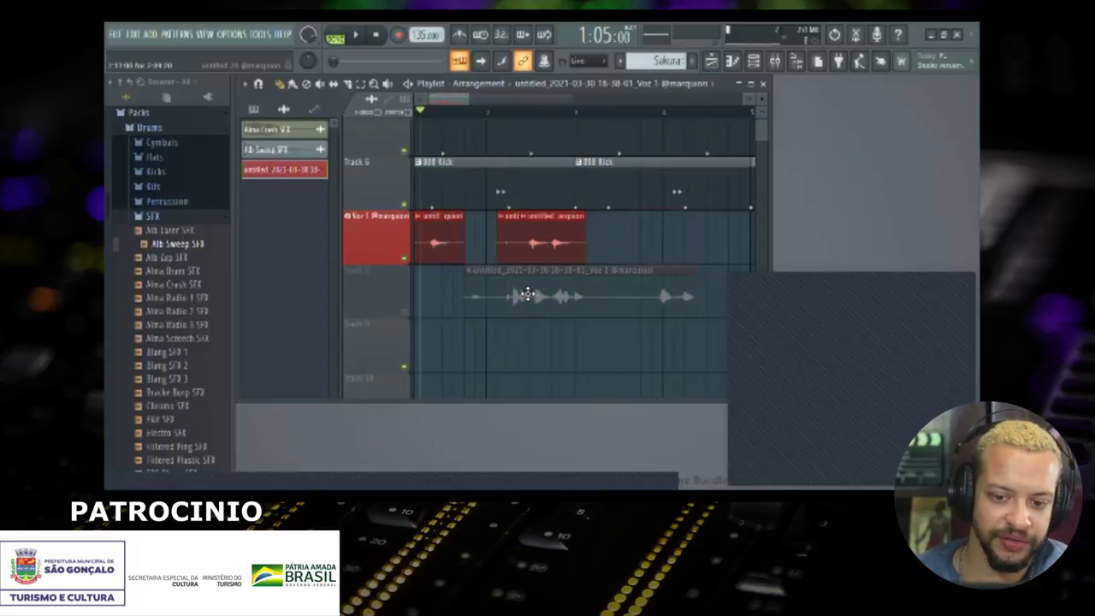
Step: Move the remainder clip up to the voice track just after bar 3, and slice it just past the start of bar 4
{"action": "left_click_drag", "start_coordinate": [540, 284], "coordinate": [673, 228]}
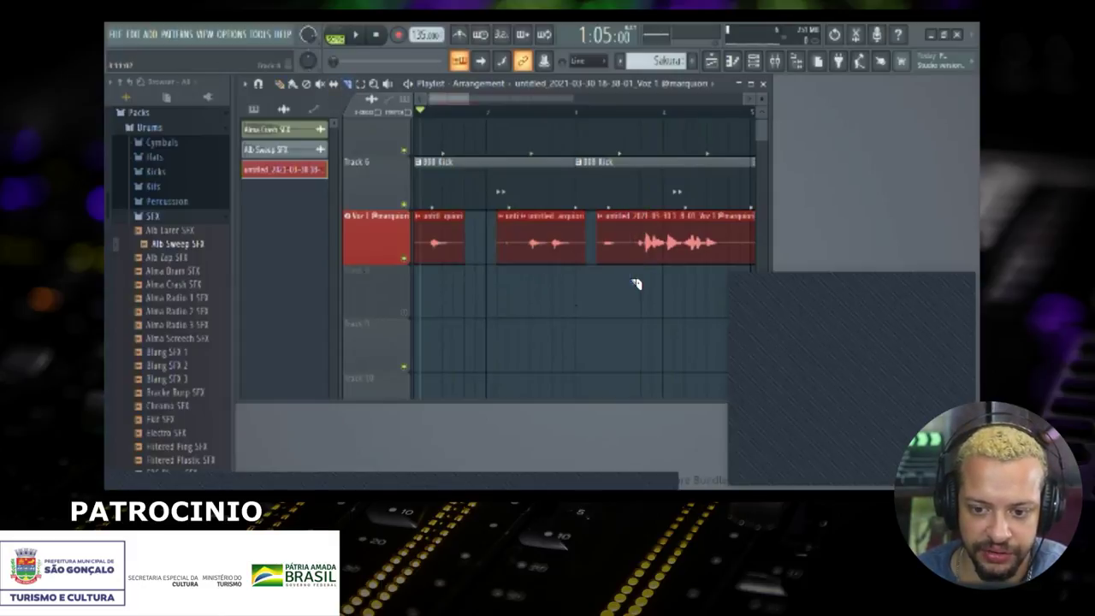
{"action": "scroll", "coordinate": [636, 283], "scroll_direction": "right", "scroll_amount": 3}
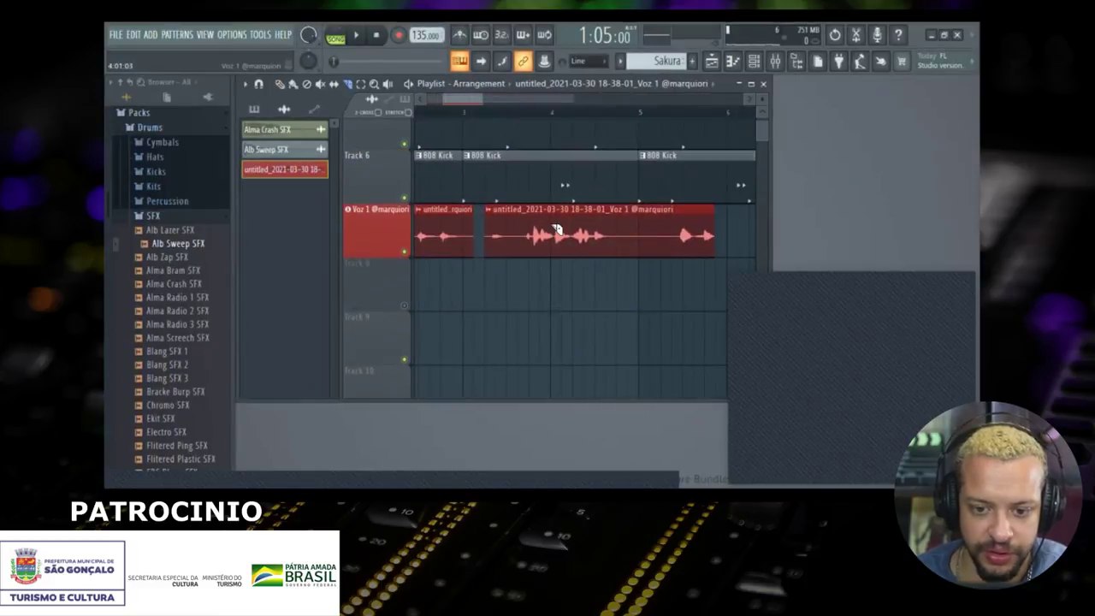
{"action": "scroll", "coordinate": [556, 229], "scroll_direction": "up", "scroll_amount": 2}
{"action": "scroll", "coordinate": [552, 233], "scroll_direction": "up", "scroll_amount": 2}
{"action": "scroll", "coordinate": [554, 234], "scroll_direction": "up", "scroll_amount": 4}
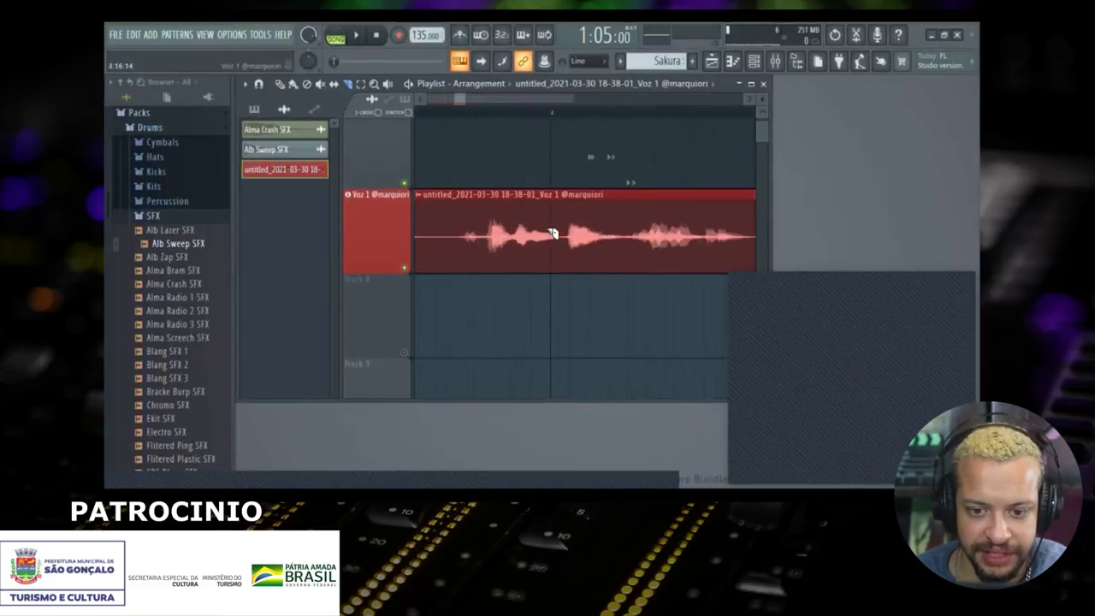
{"action": "left_click", "coordinate": [432, 112]}
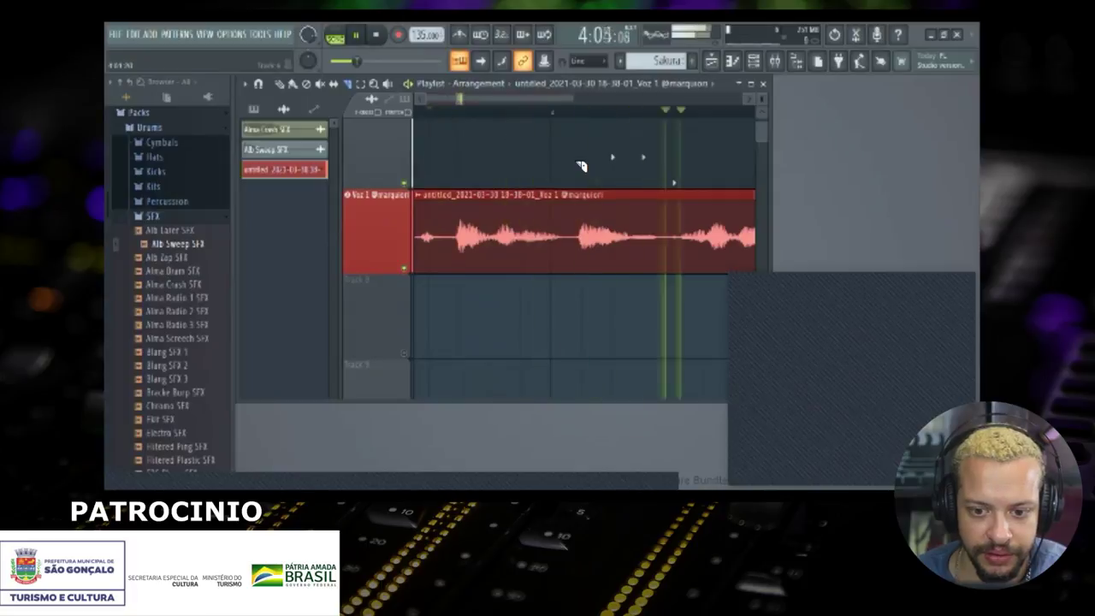
{"action": "key", "text": "space"}
{"action": "left_click", "coordinate": [565, 114]}
{"action": "key", "text": "space"}
{"action": "key", "text": "space"}
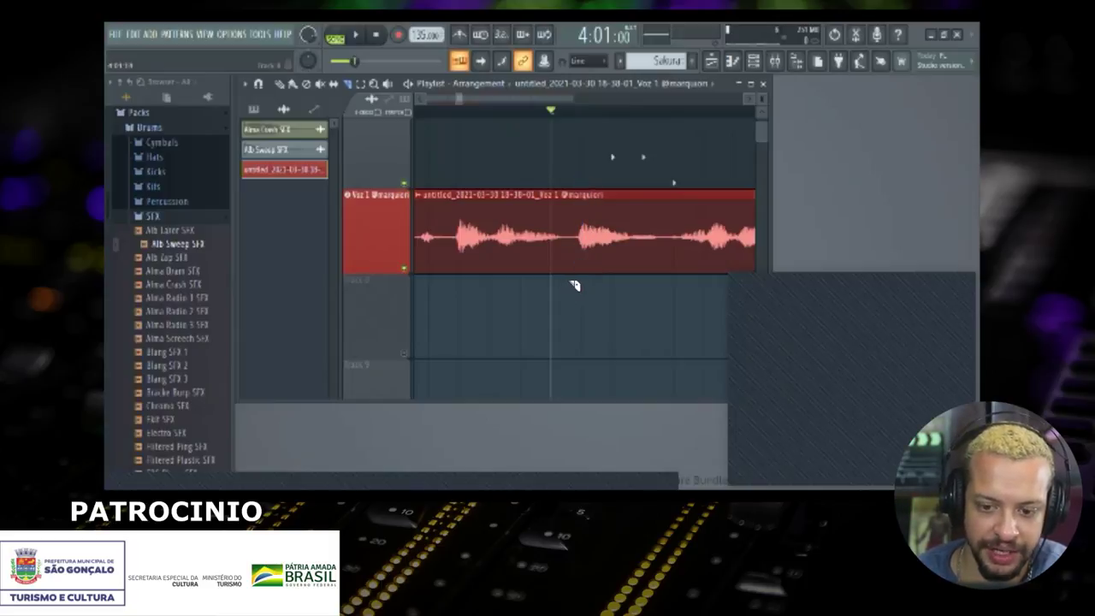
{"action": "left_click", "coordinate": [575, 186]}
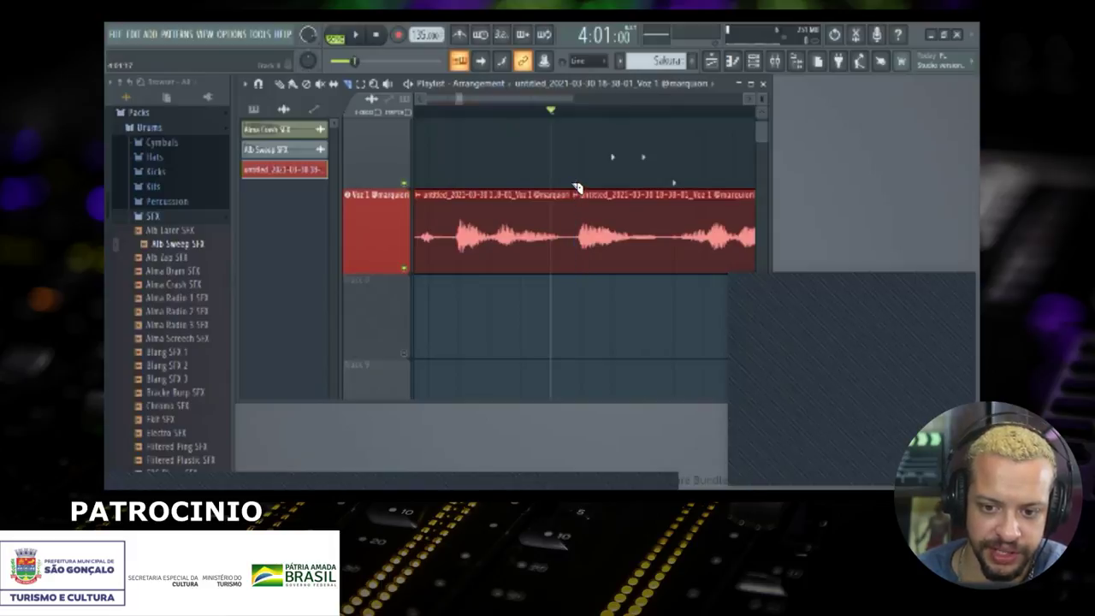
Step: Move the voice slice that precedes the cut at bar 4 down to muted Track 8
{"action": "scroll", "coordinate": [547, 259], "scroll_direction": "down", "scroll_amount": 2}
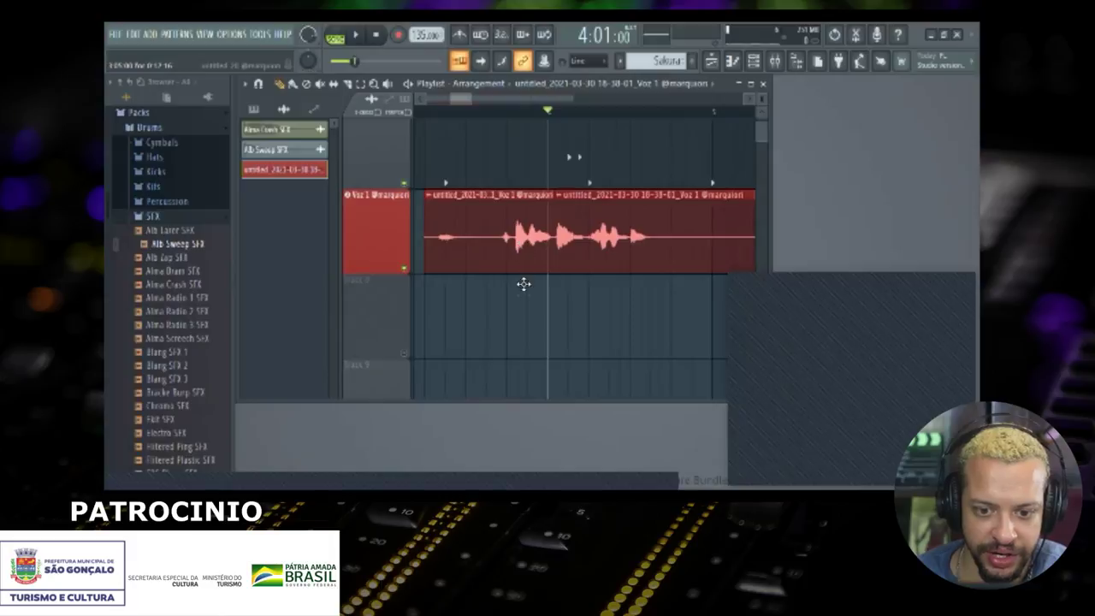
{"action": "left_click_drag", "start_coordinate": [523, 284], "coordinate": [524, 330]}
{"action": "left_click_drag", "start_coordinate": [642, 227], "coordinate": [533, 242]}
{"action": "scroll", "coordinate": [533, 242], "scroll_direction": "down", "scroll_amount": 2}
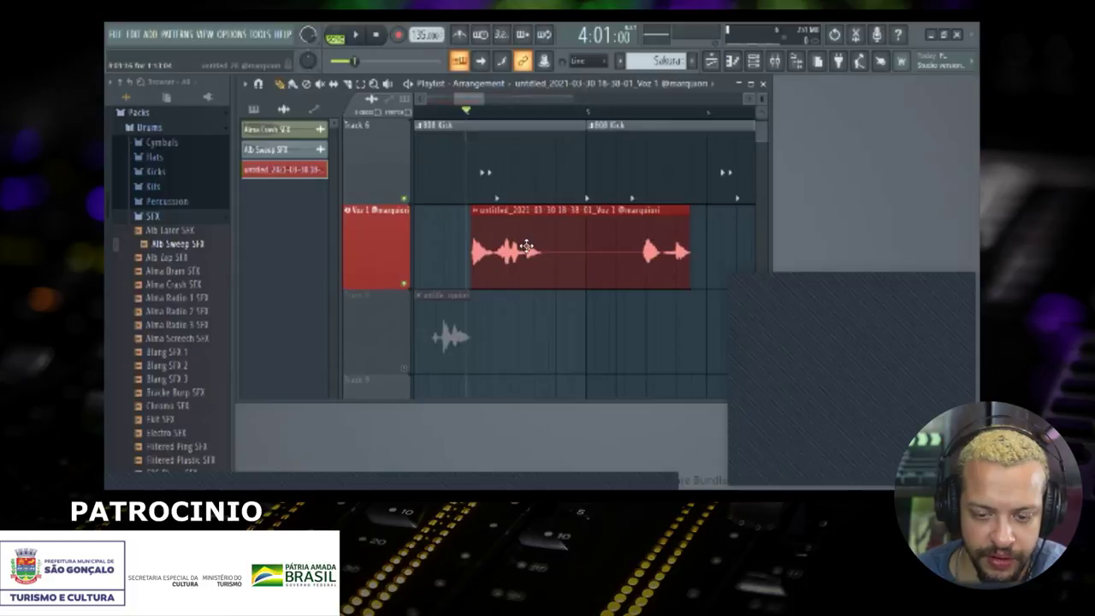
Step: Keep only a short voice slice just past bar 4 on the voice track, move the rest to Track 8, and start playback
{"action": "left_click_drag", "start_coordinate": [502, 245], "coordinate": [651, 238]}
{"action": "right_click", "coordinate": [724, 233]}
{"action": "right_click", "coordinate": [640, 234]}
{"action": "left_click_drag", "start_coordinate": [526, 244], "coordinate": [524, 349]}
{"action": "left_click_drag", "start_coordinate": [688, 229], "coordinate": [503, 275]}
{"action": "key", "text": "space"}
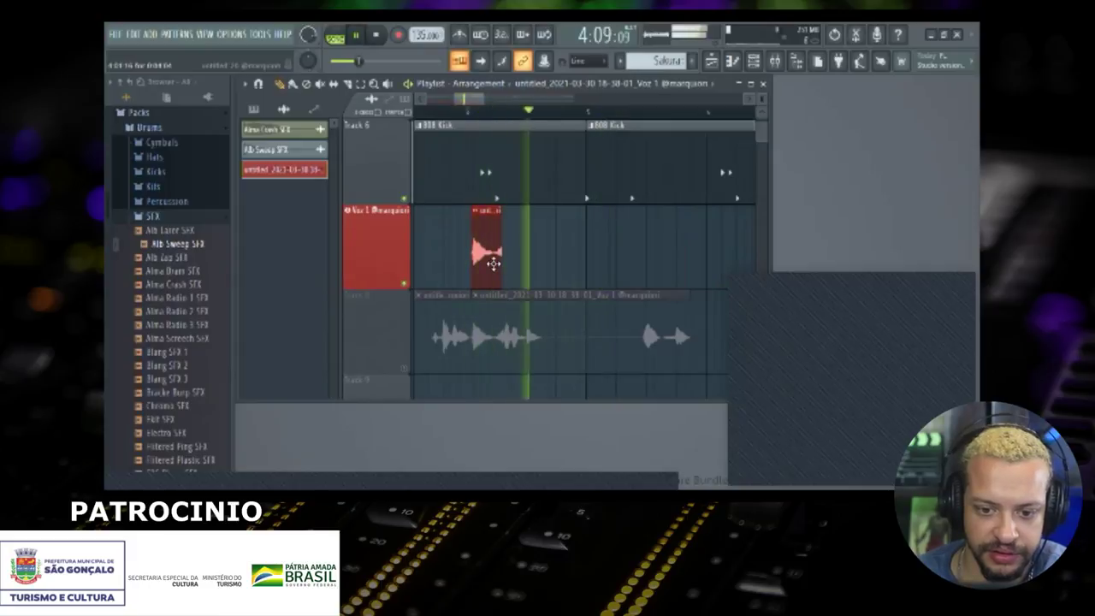
Step: Move the short voice slice to about the middle of bar 3, and trim the start of the first copy in bar 2
{"action": "mouse_move", "coordinate": [457, 232]}
{"action": "left_mouse_down"}
{"action": "mouse_move", "coordinate": [679, 242]}
{"action": "mouse_move", "coordinate": [319, 208]}
{"action": "mouse_move", "coordinate": [482, 213]}
{"action": "mouse_move", "coordinate": [546, 198]}
{"action": "mouse_move", "coordinate": [488, 232]}
{"action": "mouse_move", "coordinate": [598, 225]}
{"action": "mouse_move", "coordinate": [691, 237]}
{"action": "left_mouse_up"}
{"action": "key", "text": "space"}
{"action": "scroll", "coordinate": [688, 238], "scroll_direction": "down", "scroll_amount": 2}
{"action": "left_click_drag", "start_coordinate": [604, 235], "coordinate": [664, 248]}
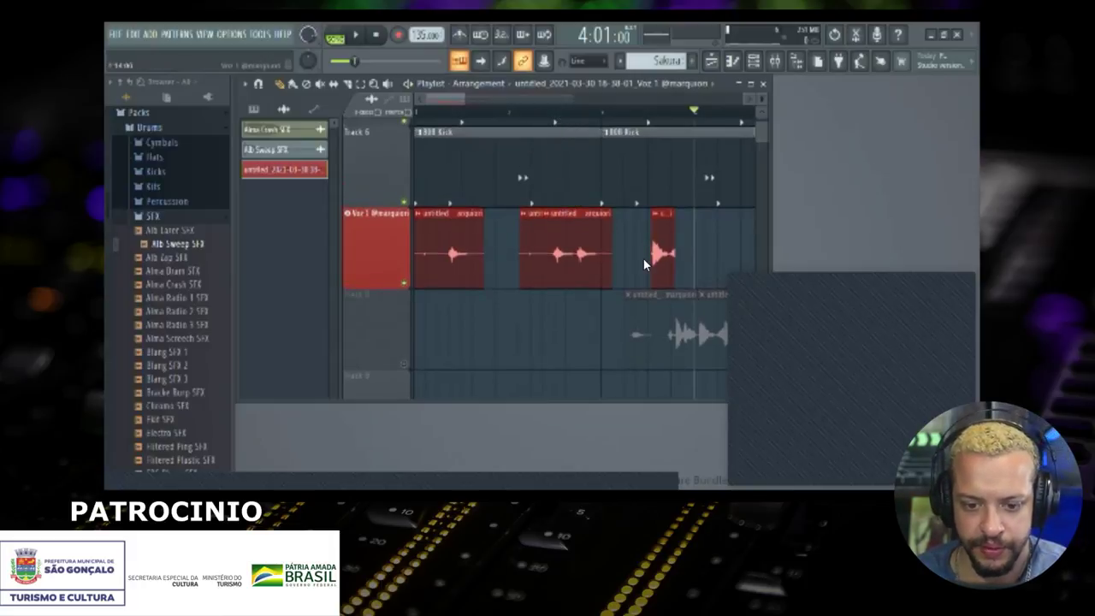
{"action": "left_click_drag", "start_coordinate": [646, 264], "coordinate": [669, 309]}
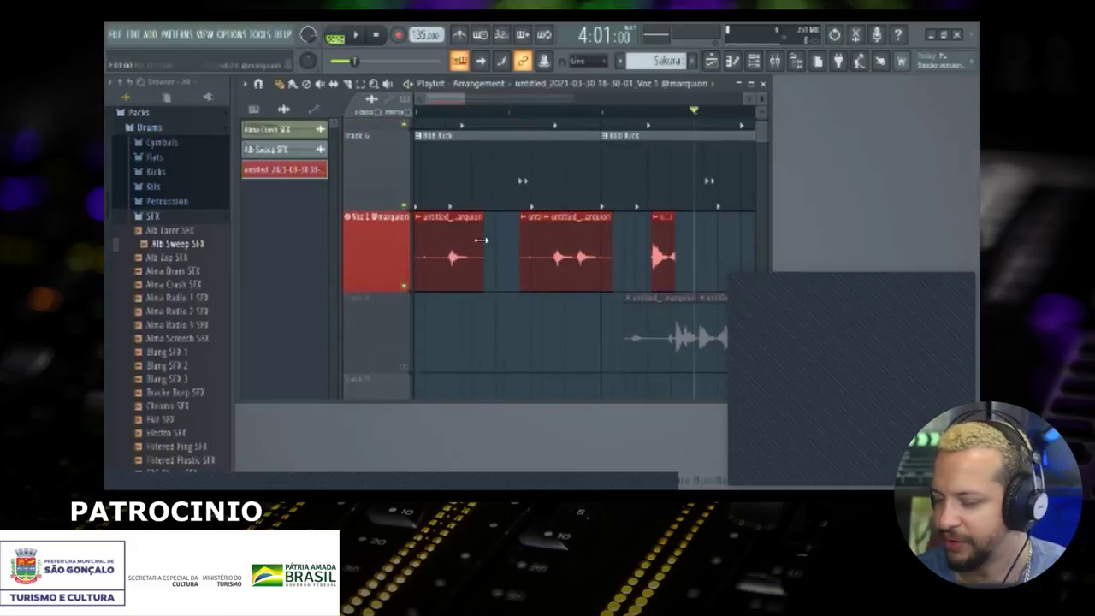
{"action": "left_click_drag", "start_coordinate": [520, 242], "coordinate": [536, 242]}
{"action": "scroll", "coordinate": [541, 241], "scroll_direction": "down", "scroll_amount": 2}
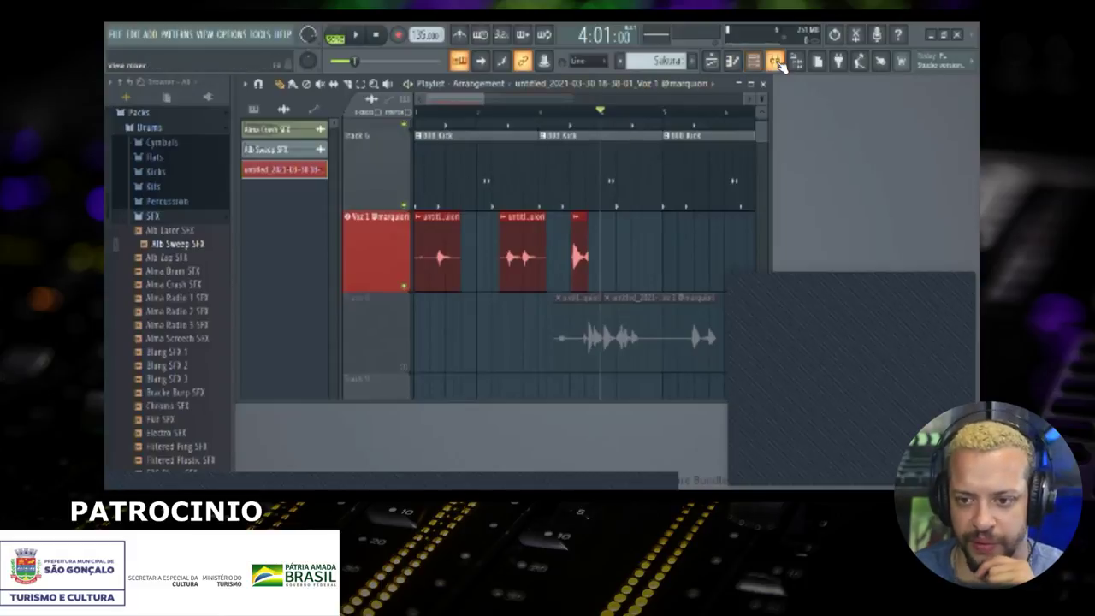
Step: Set the voice insert's input to mono In 1 in the Mixer, and disable its send to Master
{"action": "left_click", "coordinate": [774, 61]}
{"action": "left_click_drag", "start_coordinate": [519, 154], "coordinate": [557, 207]}
{"action": "left_click", "coordinate": [644, 231]}
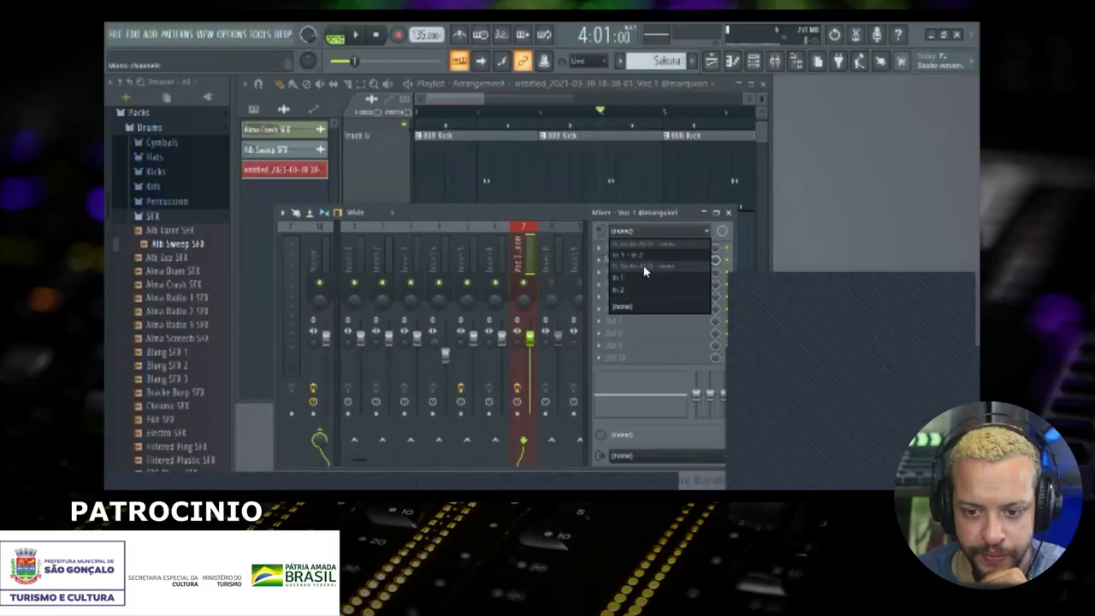
{"action": "left_click", "coordinate": [650, 271]}
{"action": "left_click", "coordinate": [513, 166]}
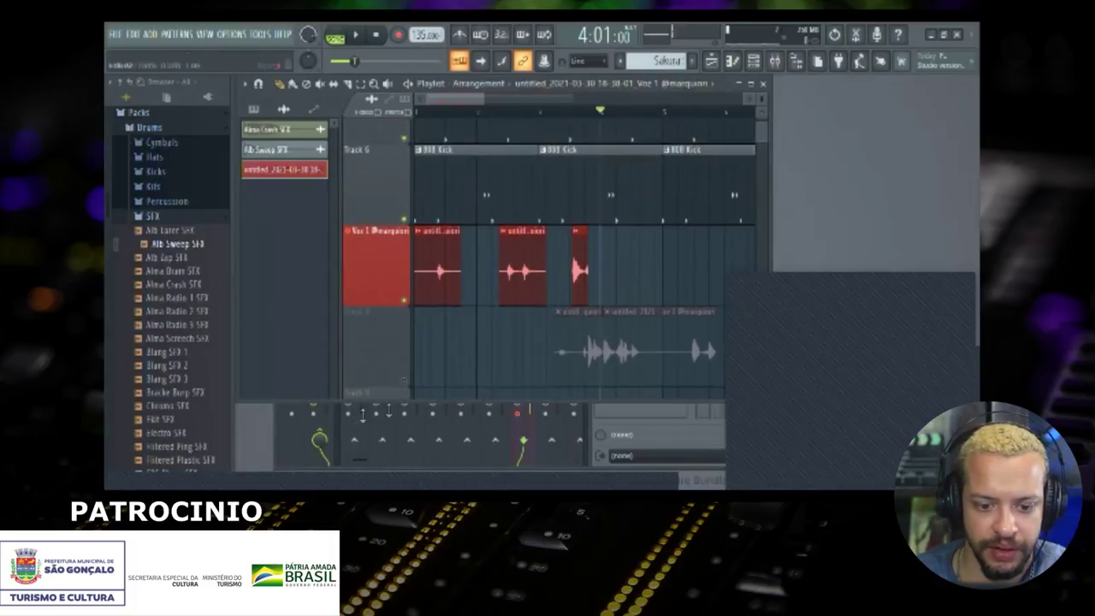
{"action": "left_click", "coordinate": [291, 433]}
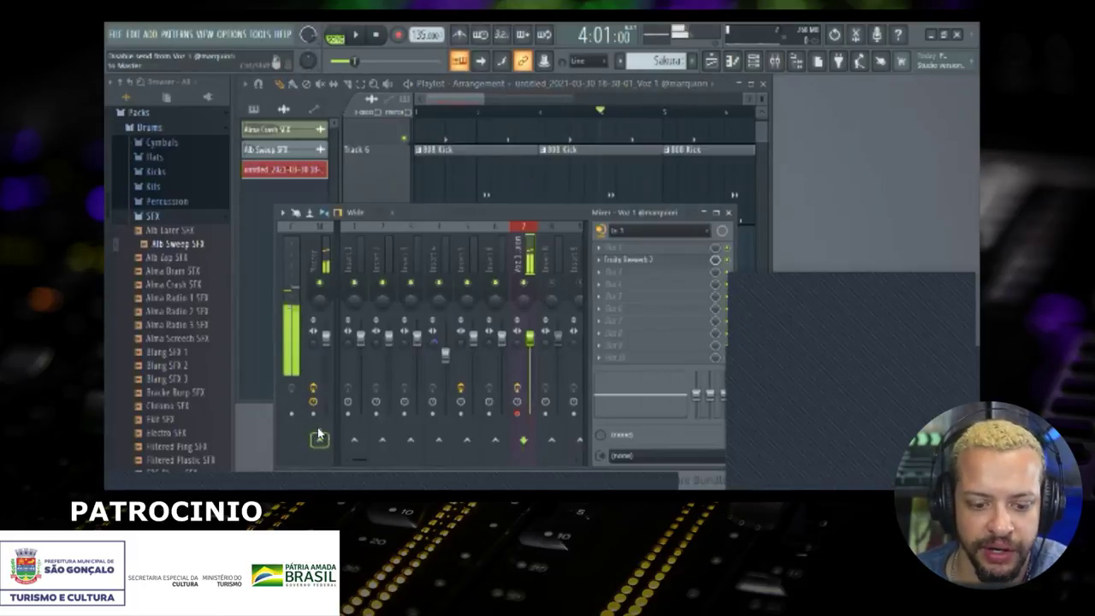
{"action": "left_click", "coordinate": [599, 202]}
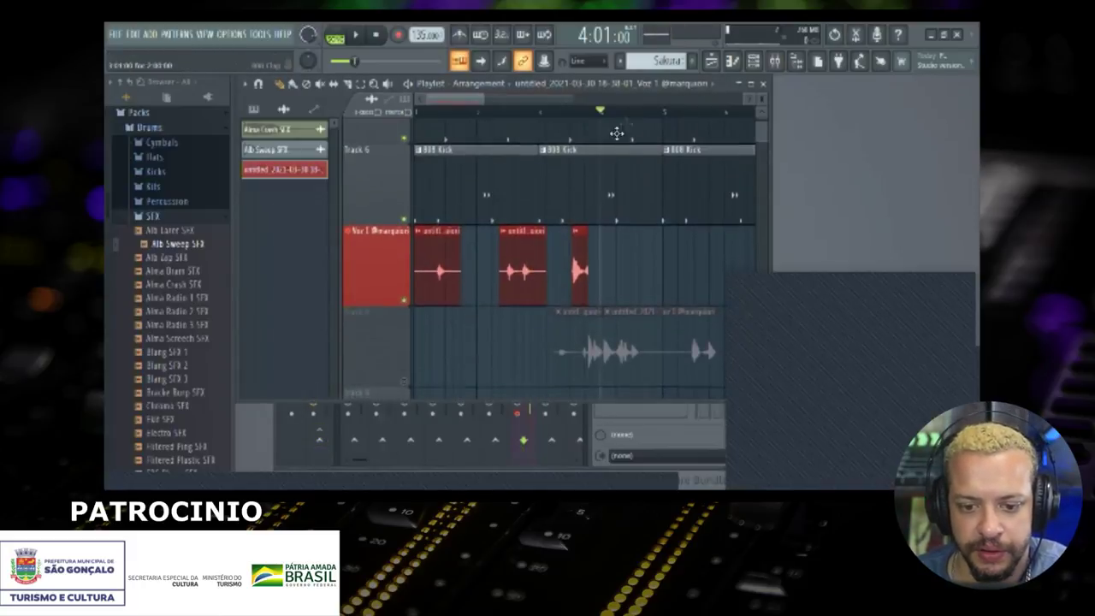
Step: Play the arrangement from bar 3, record a second voice take during playback, and stop
{"action": "left_click", "coordinate": [545, 116]}
{"action": "key", "text": "space"}
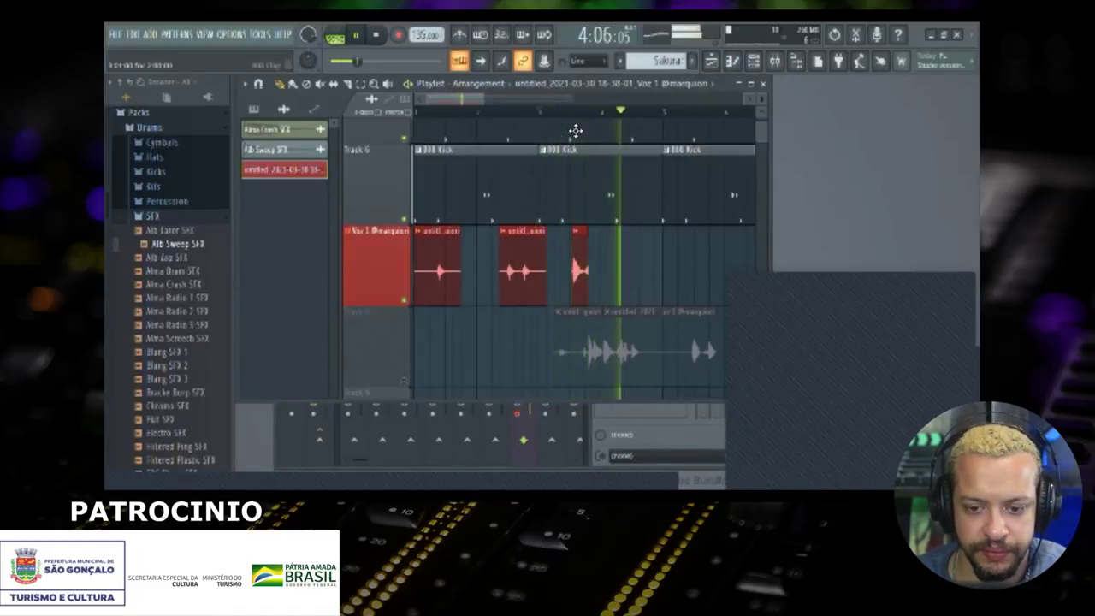
{"action": "left_click", "coordinate": [398, 34]}
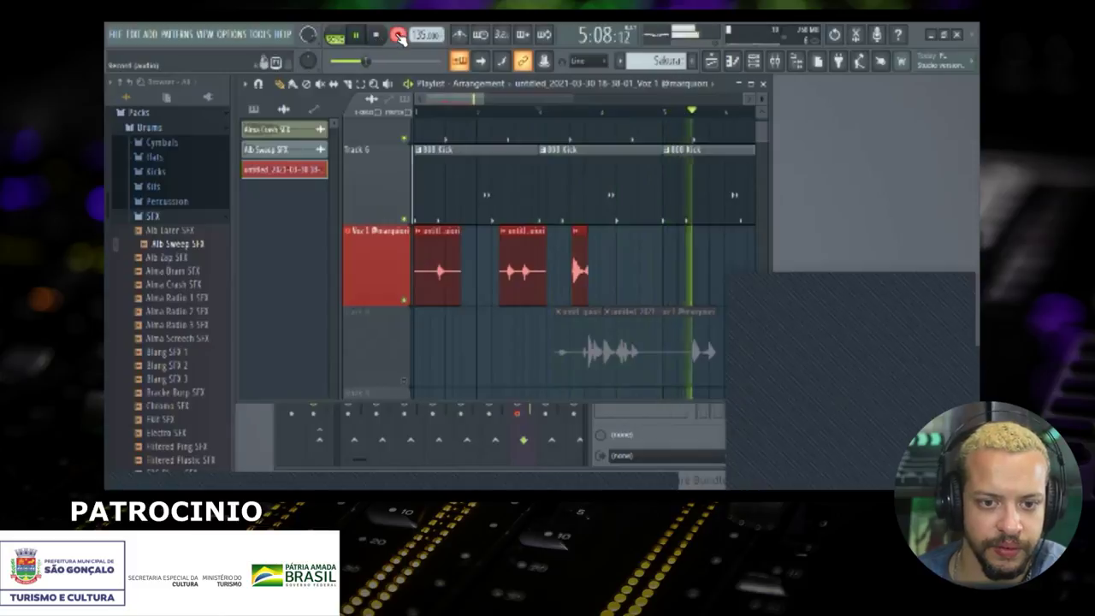
{"action": "scroll", "coordinate": [582, 117], "scroll_direction": "down", "scroll_amount": 3}
{"action": "scroll", "coordinate": [596, 117], "scroll_direction": "up", "scroll_amount": 2}
{"action": "key", "text": "space"}
Step: Trim the start of the second take's clip to just after the start of bar 6
{"action": "left_click_drag", "start_coordinate": [638, 142], "coordinate": [478, 272]}
{"action": "left_click_drag", "start_coordinate": [737, 193], "coordinate": [584, 222]}
{"action": "scroll", "coordinate": [584, 223], "scroll_direction": "down", "scroll_amount": 1}
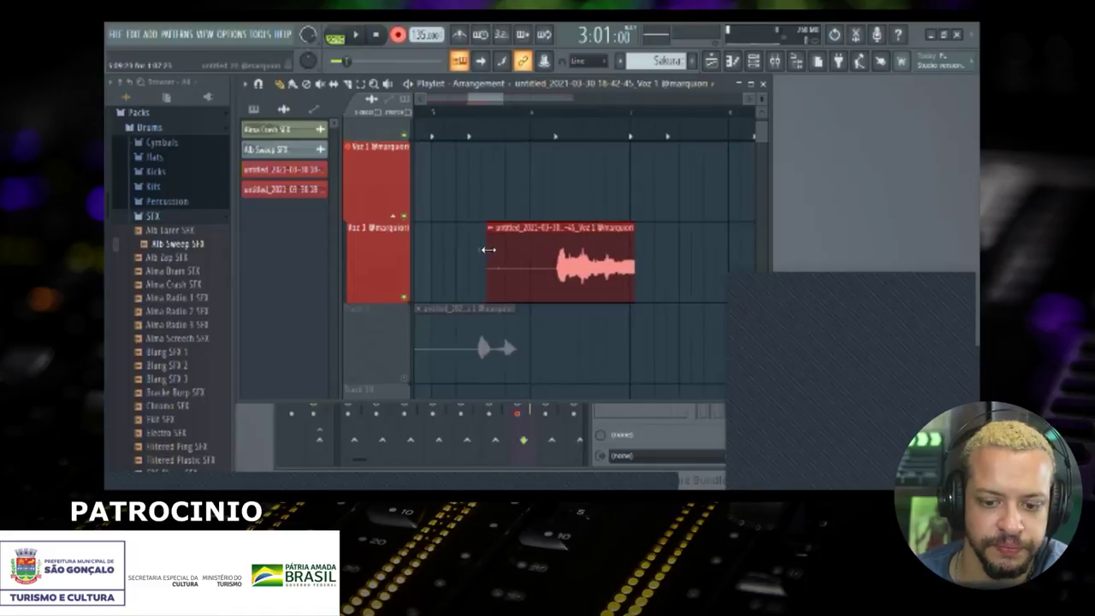
{"action": "left_click_drag", "start_coordinate": [488, 249], "coordinate": [536, 250]}
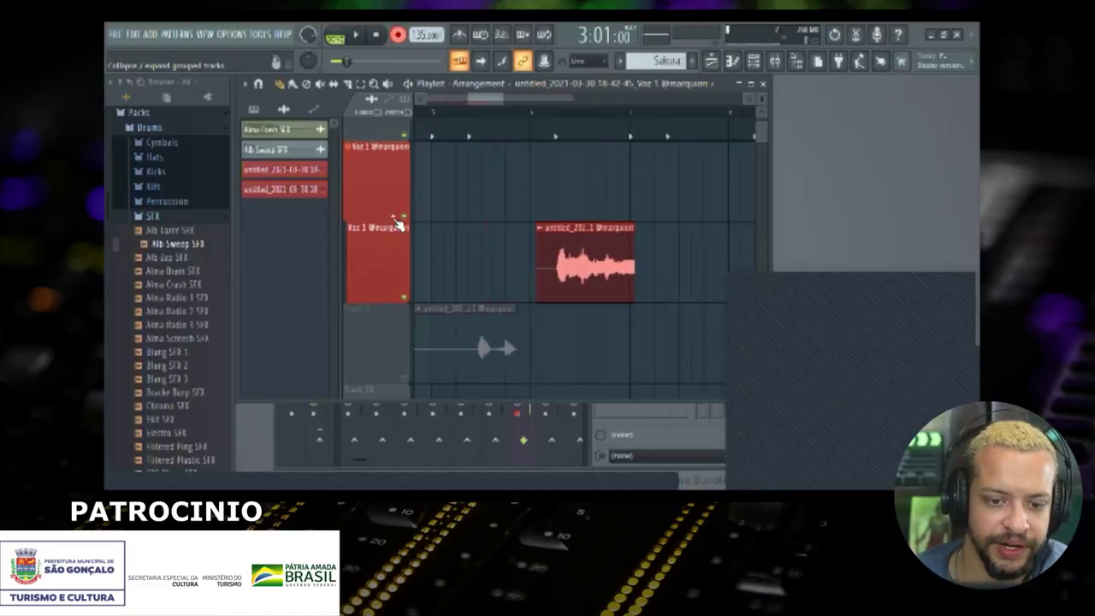
Step: Collapse and re-expand the grouped voice tracks, and maximize the Playlist window
{"action": "left_click", "coordinate": [396, 221]}
{"action": "left_click", "coordinate": [396, 221]}
{"action": "left_click_drag", "start_coordinate": [515, 227], "coordinate": [702, 294]}
{"action": "scroll", "coordinate": [555, 234], "scroll_direction": "up", "scroll_amount": 2}
{"action": "left_click", "coordinate": [752, 84]}
{"action": "scroll", "coordinate": [562, 180], "scroll_direction": "down", "scroll_amount": 3}
{"action": "left_click_drag", "start_coordinate": [654, 228], "coordinate": [417, 180]}
{"action": "left_click_drag", "start_coordinate": [610, 287], "coordinate": [481, 288]}
{"action": "left_click_drag", "start_coordinate": [511, 157], "coordinate": [725, 216]}
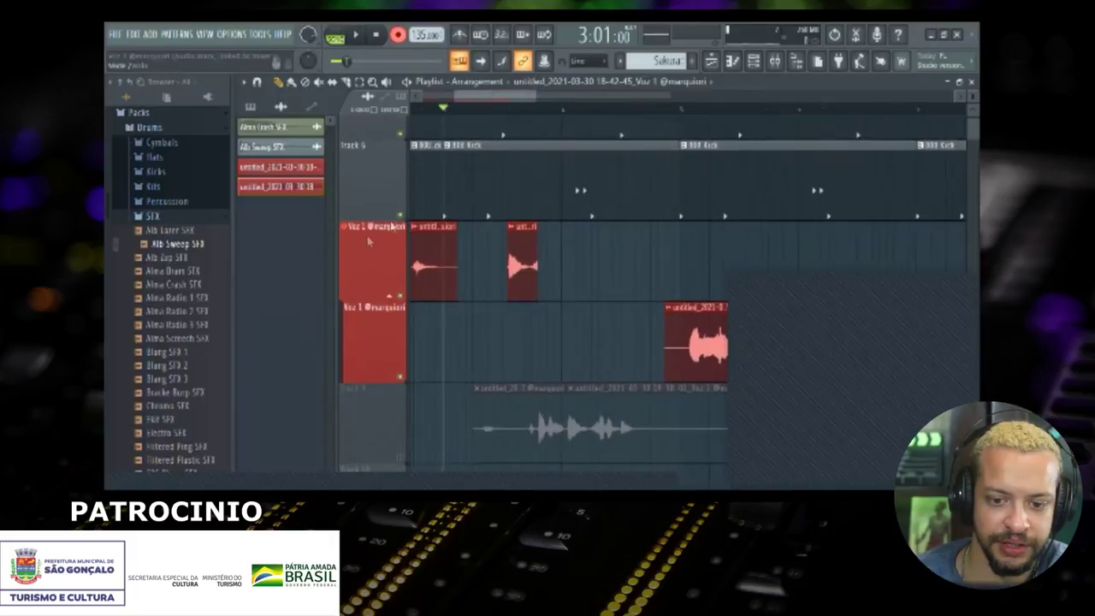
Step: Collapse and expand the grouped voice tracks twice in the maximized Playlist
{"action": "left_click", "coordinate": [392, 296]}
{"action": "left_click", "coordinate": [392, 296]}
{"action": "left_click", "coordinate": [394, 296]}
{"action": "left_click", "coordinate": [394, 297]}
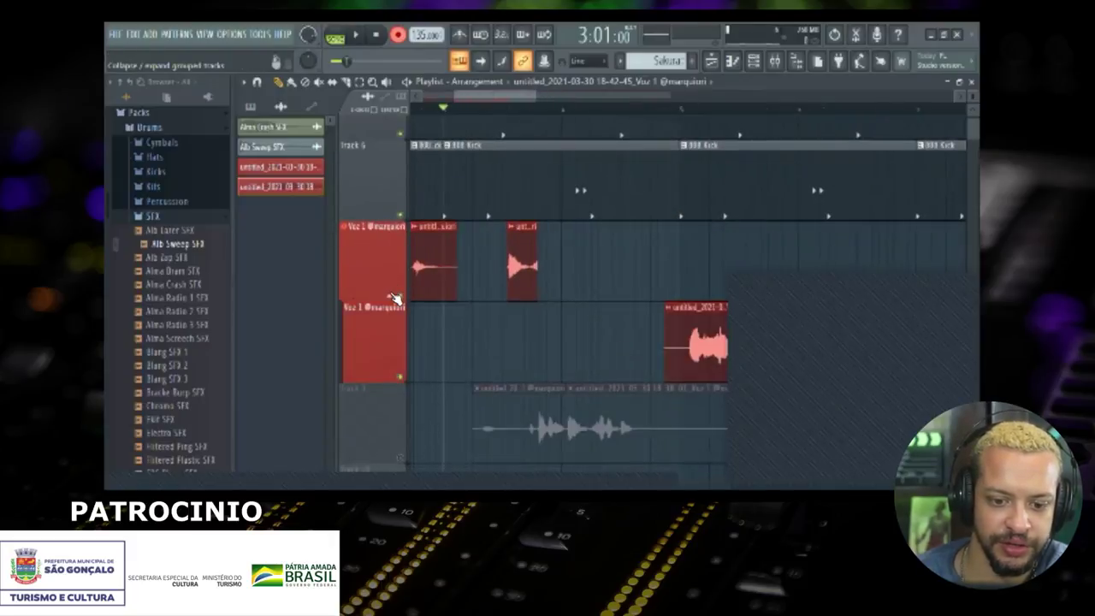
Step: Move the second take's clip back to about the middle of bar 3, and turn off recording mode
{"action": "scroll", "coordinate": [612, 282], "scroll_direction": "down", "scroll_amount": 3}
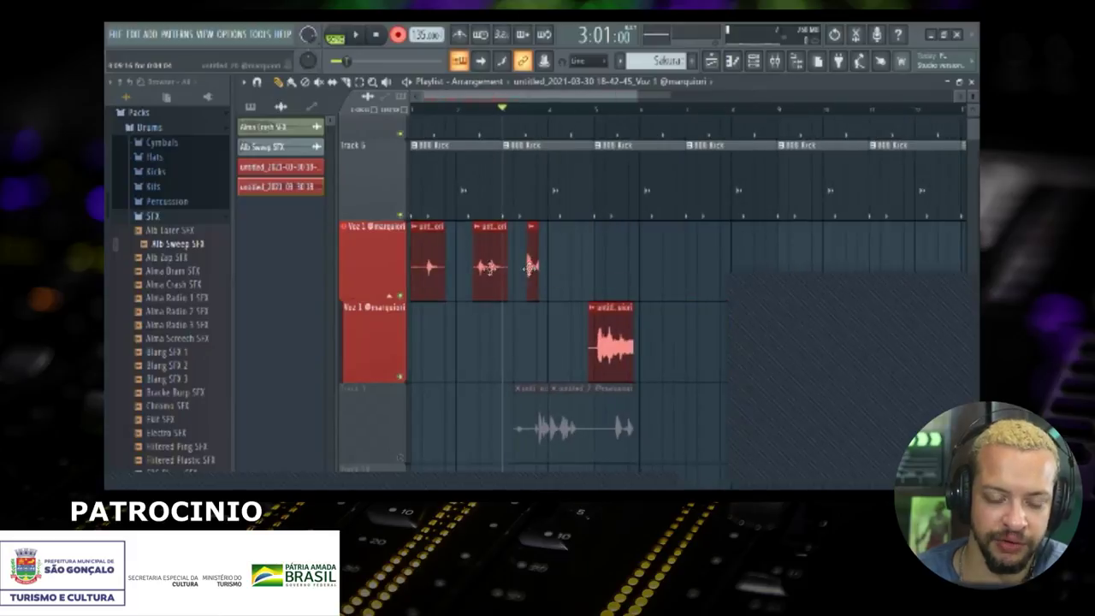
{"action": "left_click_drag", "start_coordinate": [614, 345], "coordinate": [556, 359]}
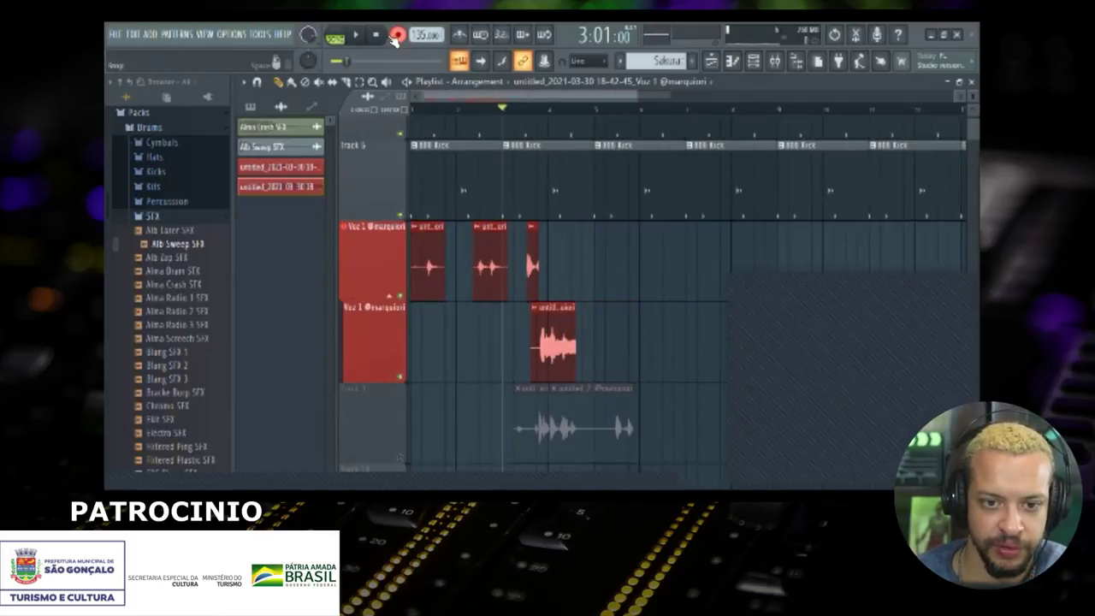
Step: Set the voice insert's input to (none) with its send to Master re-enabled, and play the arrangement from bar 3
{"action": "left_click", "coordinate": [775, 60]}
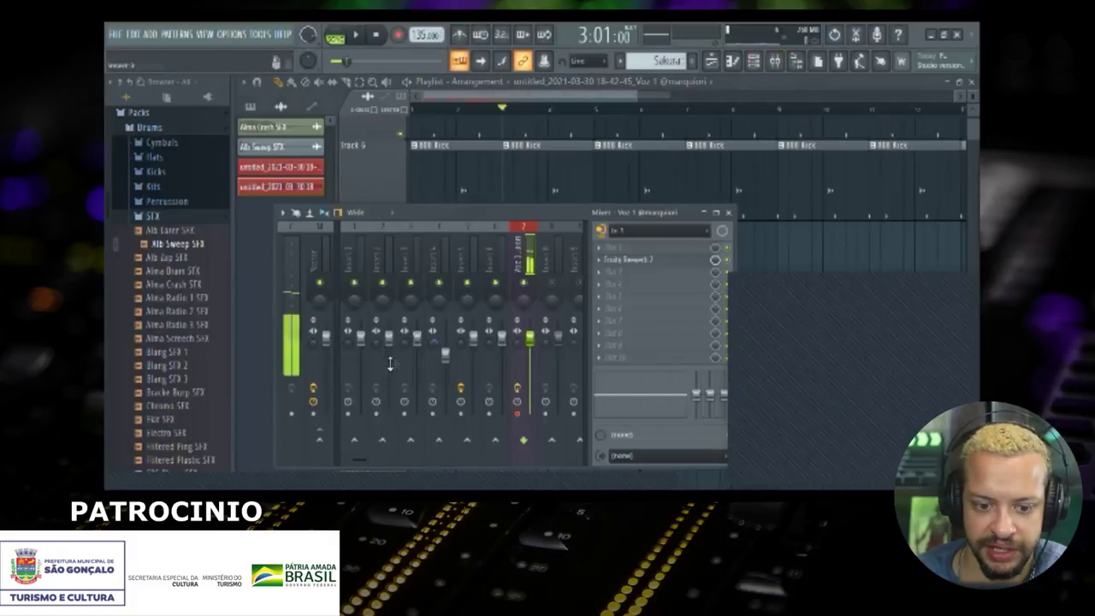
{"action": "left_click", "coordinate": [640, 232]}
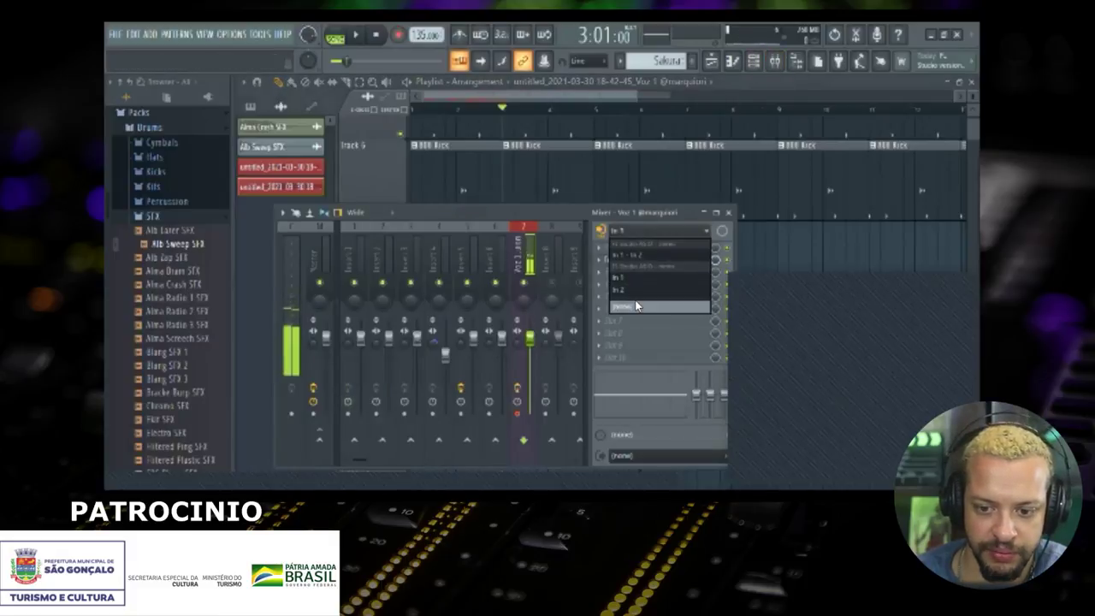
{"action": "left_click", "coordinate": [636, 306]}
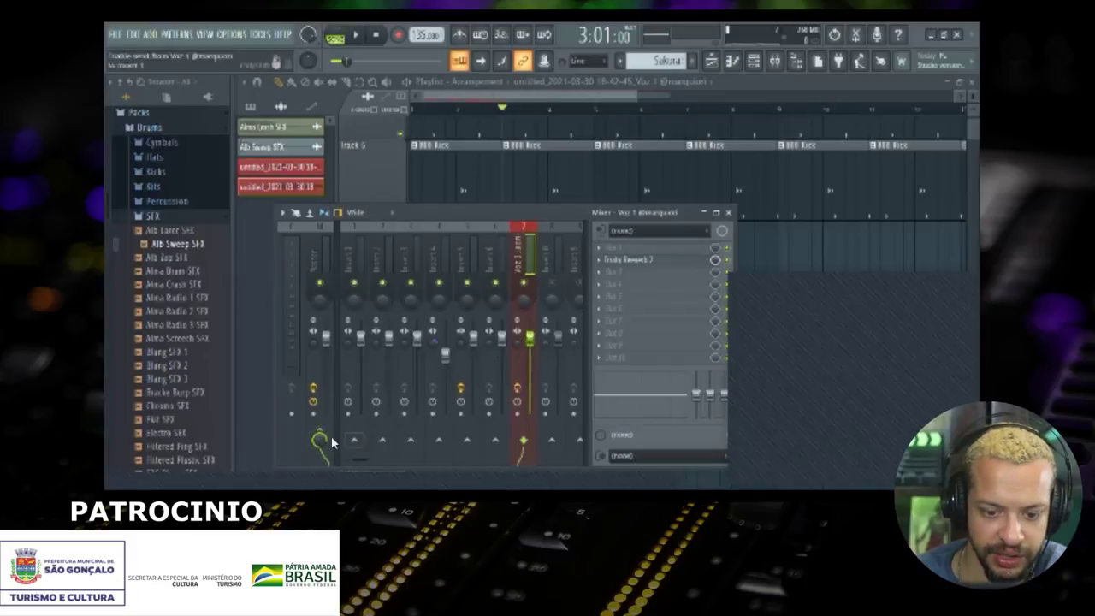
{"action": "left_click", "coordinate": [706, 215]}
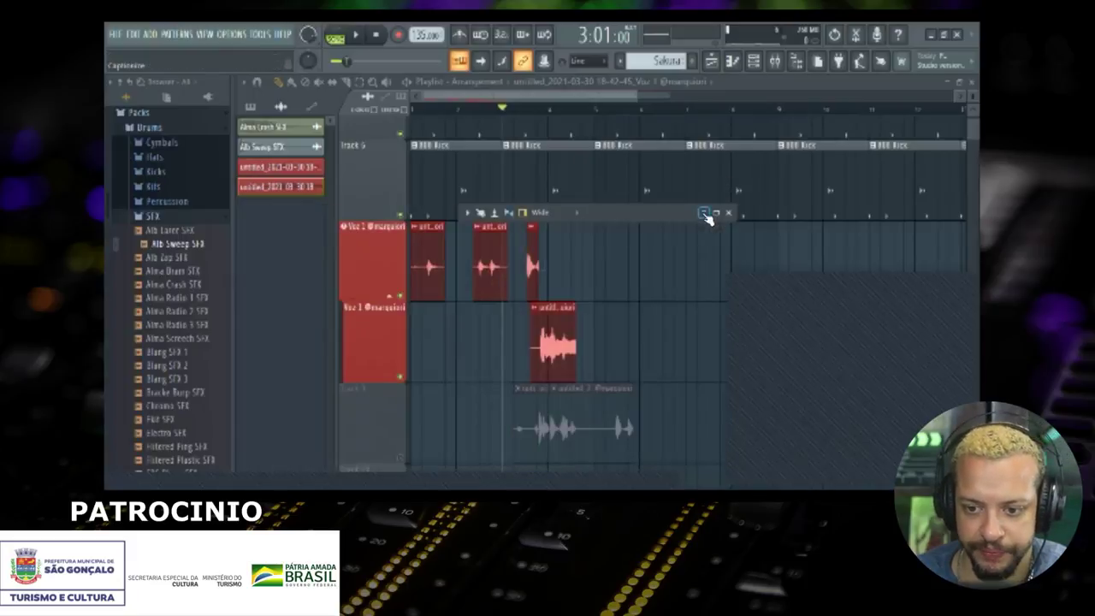
{"action": "key", "text": "space"}
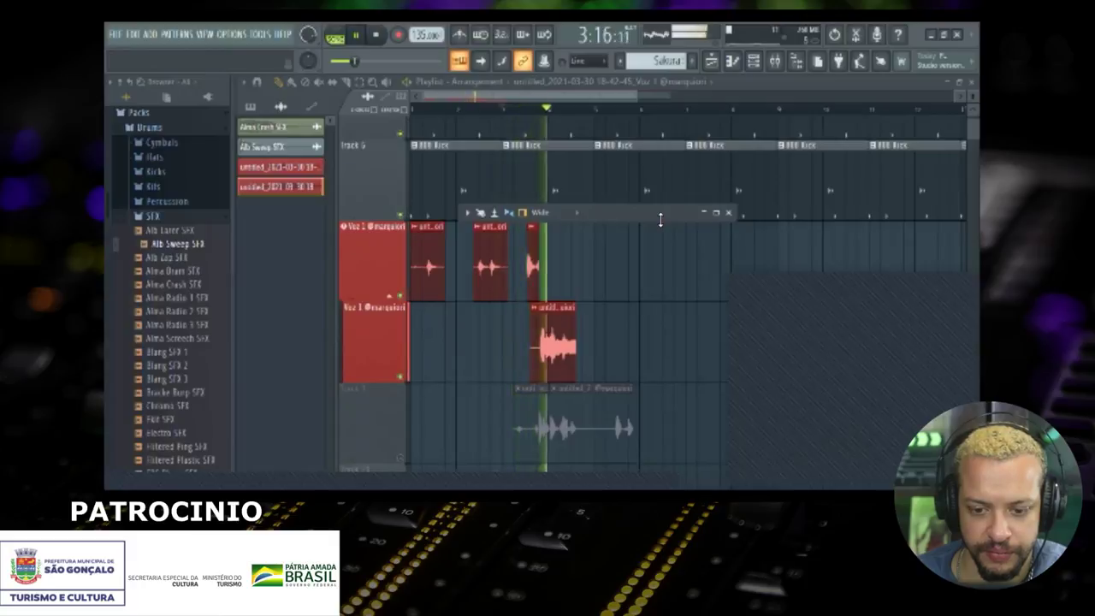
Step: Stop the playback and look over the voice tracks and the clips below them in the Playlist
{"action": "key", "text": "space"}
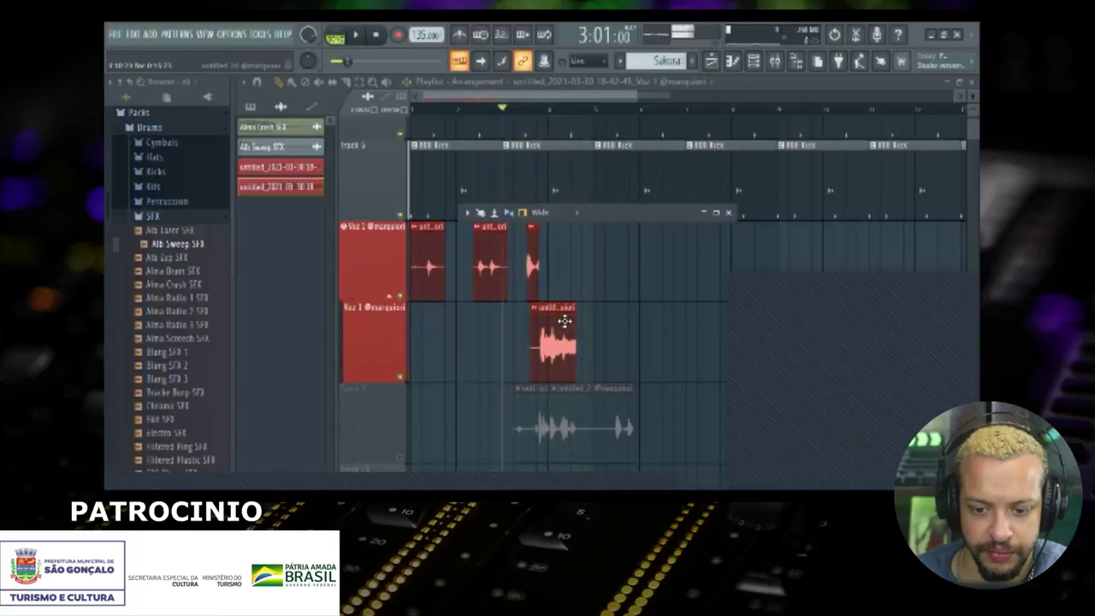
{"action": "scroll", "coordinate": [568, 337], "scroll_direction": "up", "scroll_amount": 1}
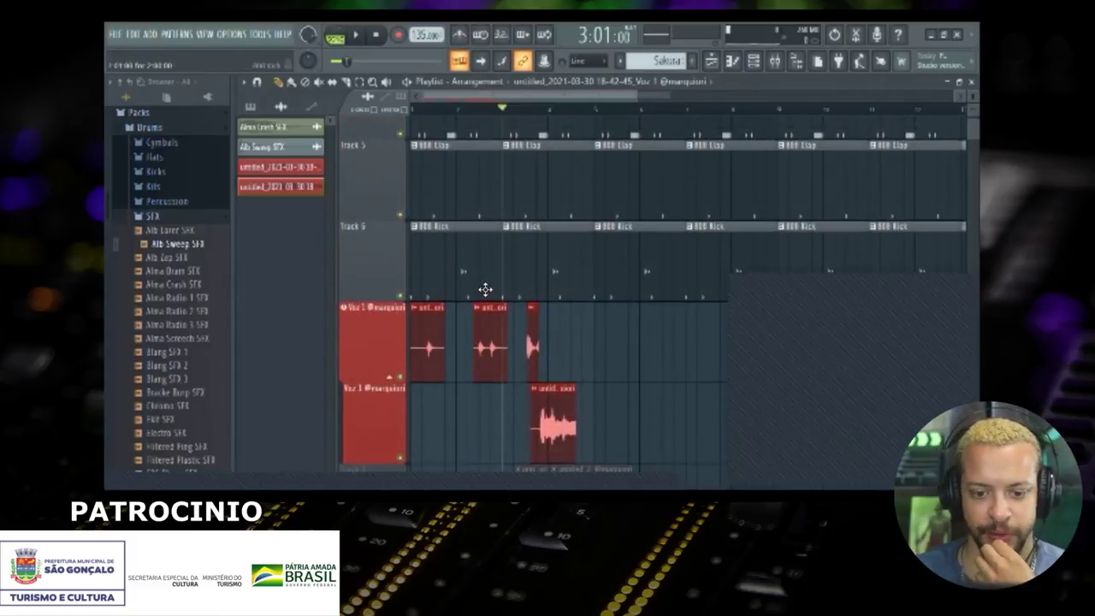
{"action": "scroll", "coordinate": [530, 267], "scroll_direction": "down", "scroll_amount": 1}
{"action": "scroll", "coordinate": [597, 212], "scroll_direction": "down", "scroll_amount": 2}
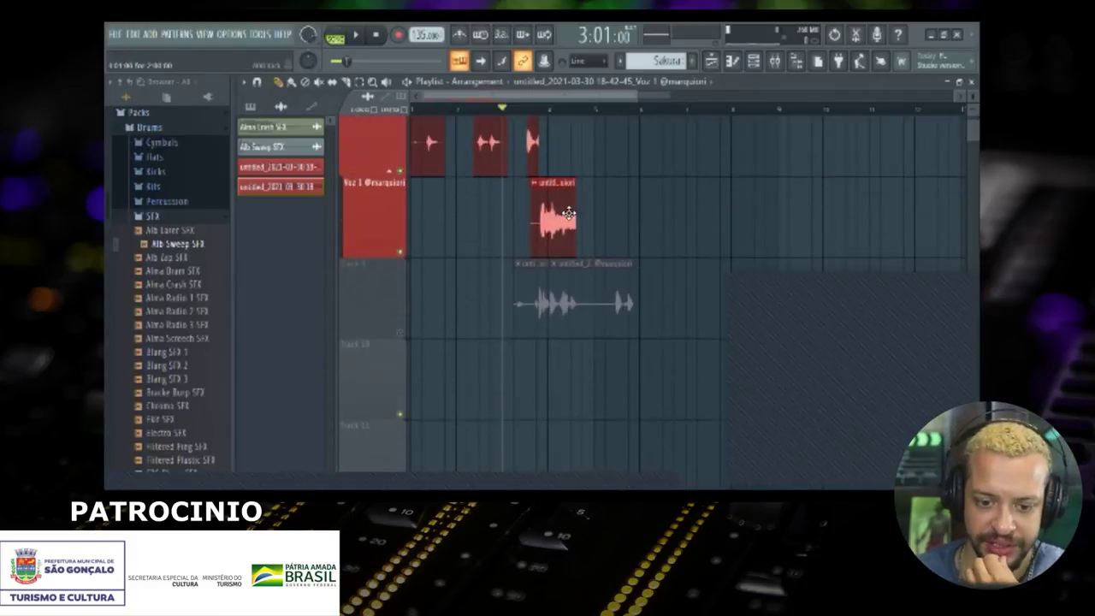
{"action": "scroll", "coordinate": [512, 252], "scroll_direction": "down", "scroll_amount": 1}
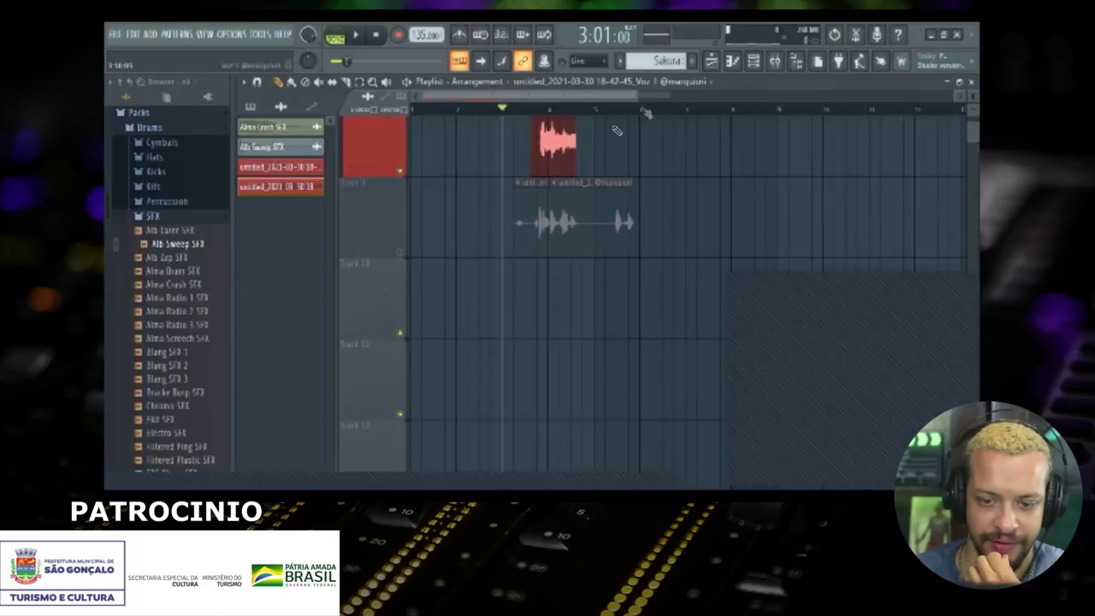
Step: Select the mixer insert next to the first voice insert and name it "Voz 2"
{"action": "left_click", "coordinate": [768, 60]}
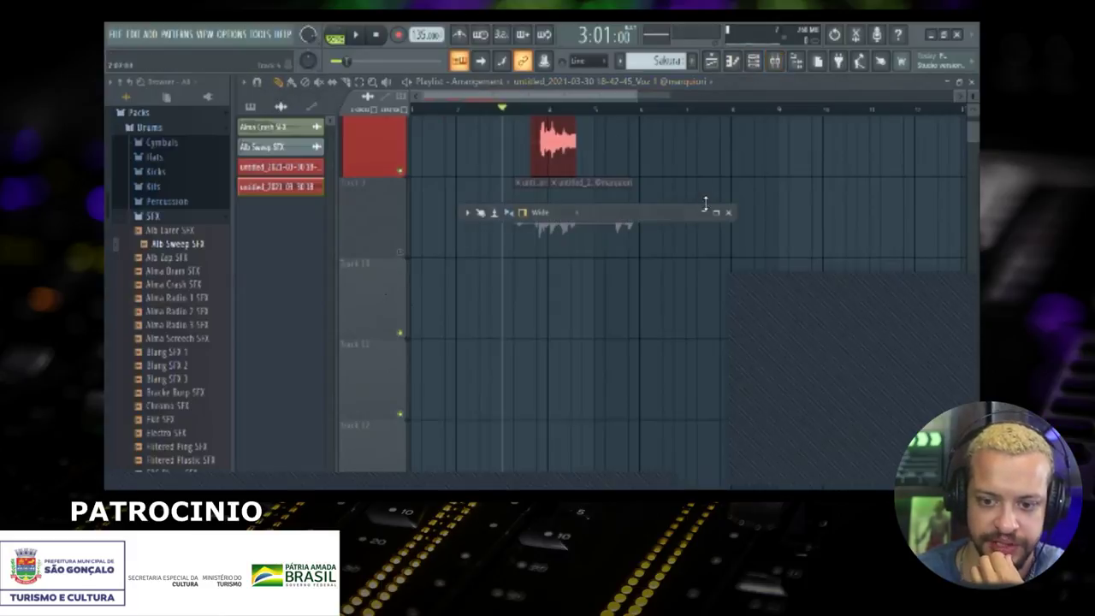
{"action": "left_click", "coordinate": [558, 339]}
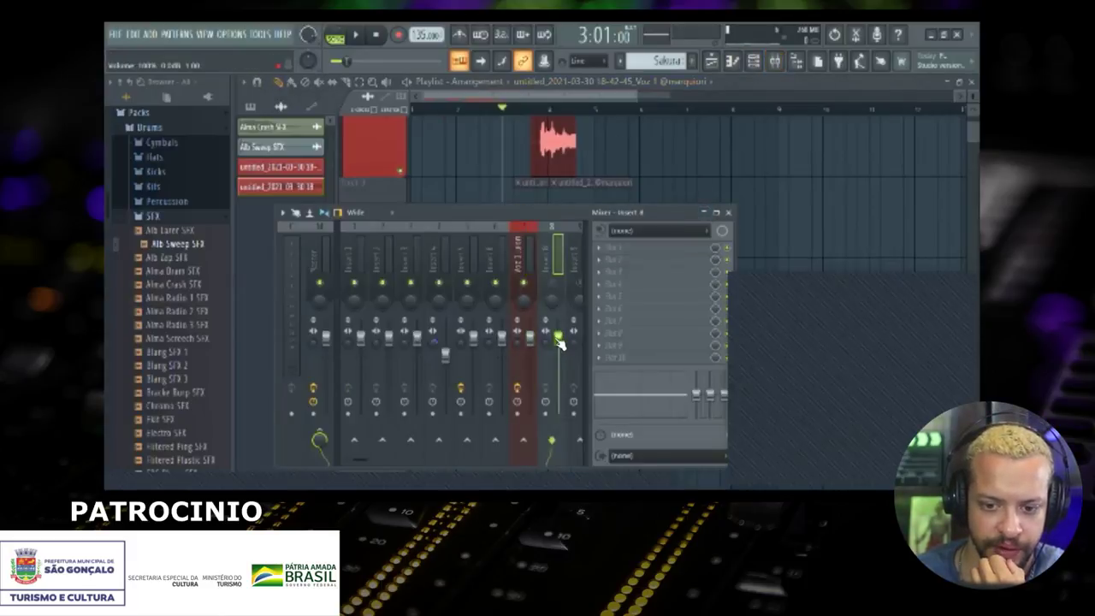
{"action": "left_click_drag", "start_coordinate": [529, 203], "coordinate": [530, 108]}
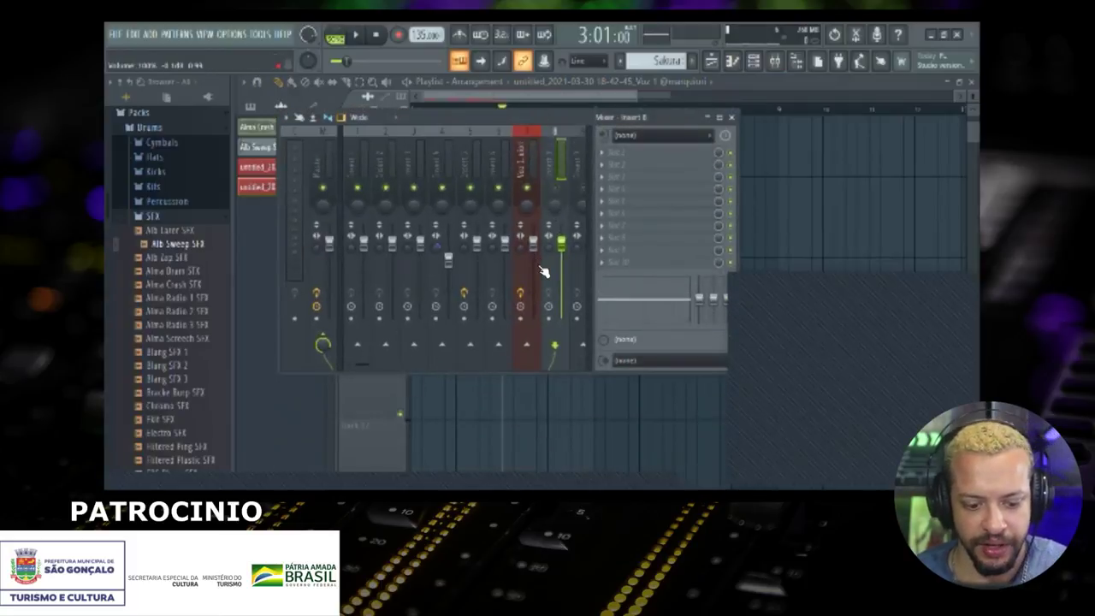
{"action": "key", "text": "F2"}
{"action": "type", "text": "Voz 2"}
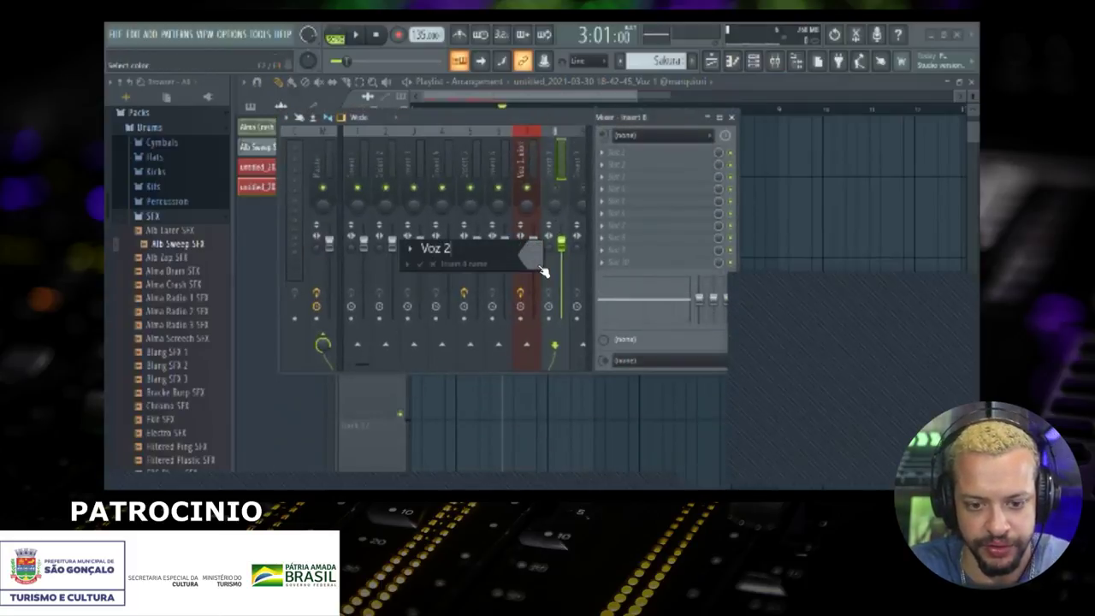
Step: Give the Voz 2 insert a slate blue color and confirm its new name and color
{"action": "left_click", "coordinate": [538, 265]}
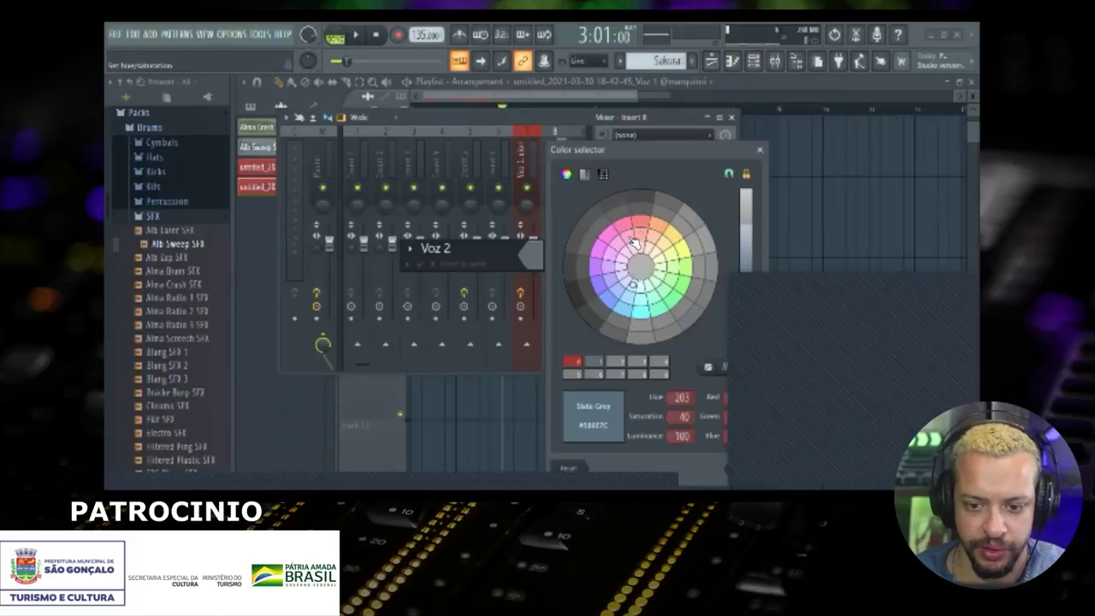
{"action": "left_click", "coordinate": [599, 291]}
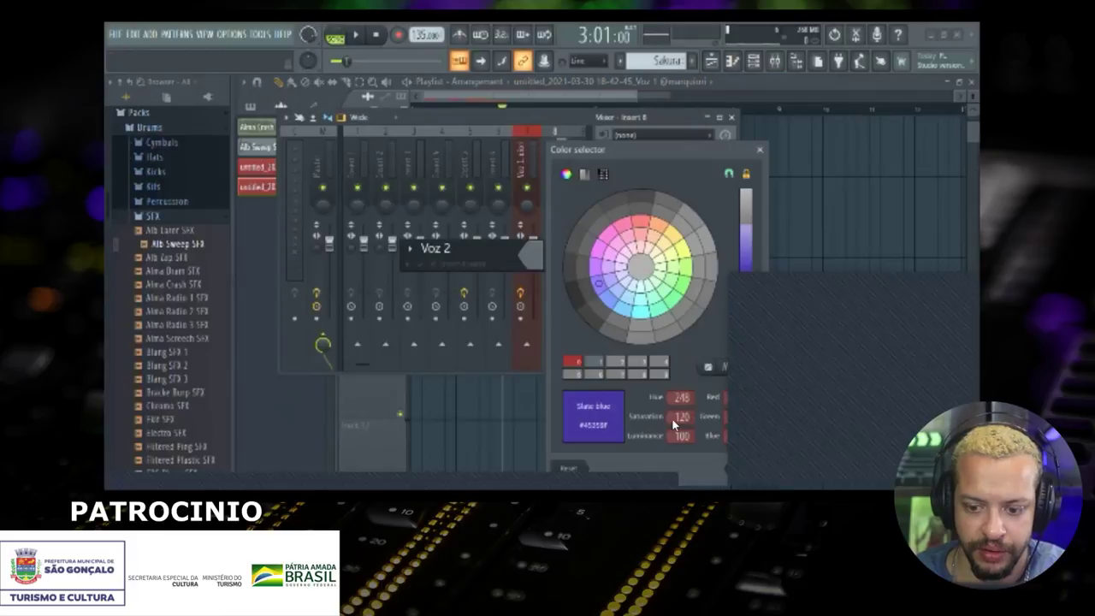
{"action": "left_click_drag", "start_coordinate": [672, 418], "coordinate": [626, 433]}
{"action": "left_click", "coordinate": [708, 470]}
{"action": "left_click", "coordinate": [420, 266]}
Step: Make Playlist Track 9 an audio track linked to the Voz 2 mixer insert
{"action": "left_click_drag", "start_coordinate": [667, 121], "coordinate": [876, 146]}
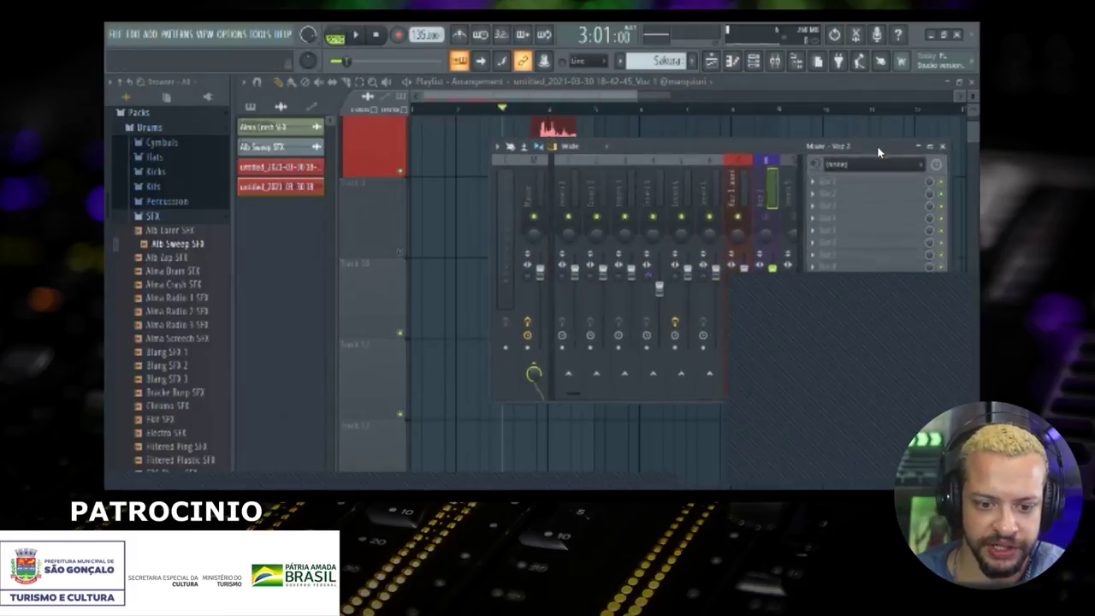
{"action": "right_click", "coordinate": [372, 212]}
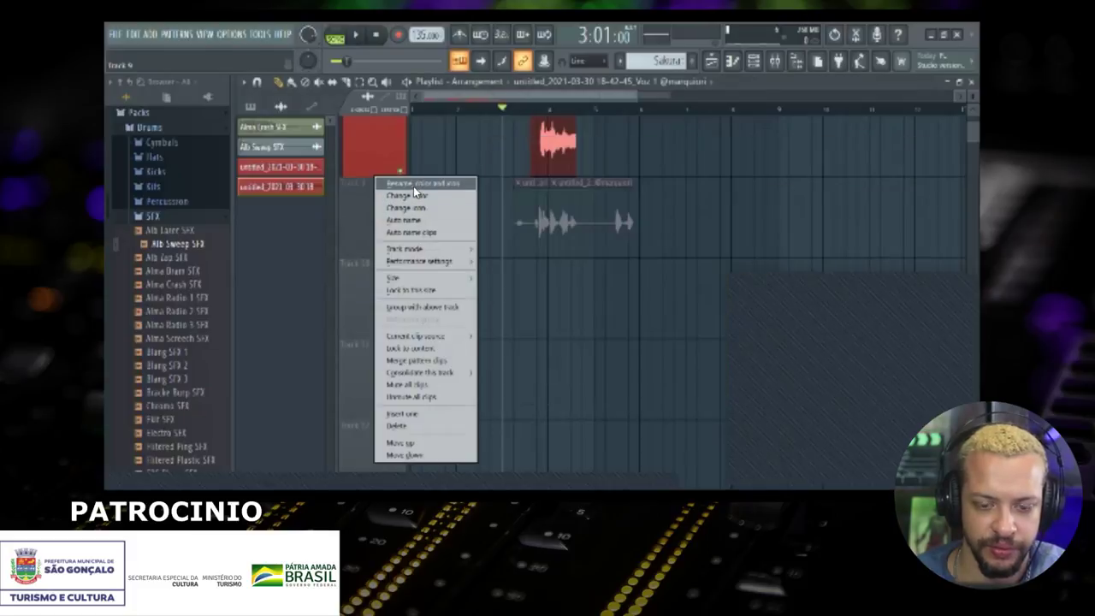
{"action": "mouse_move", "coordinate": [429, 248]}
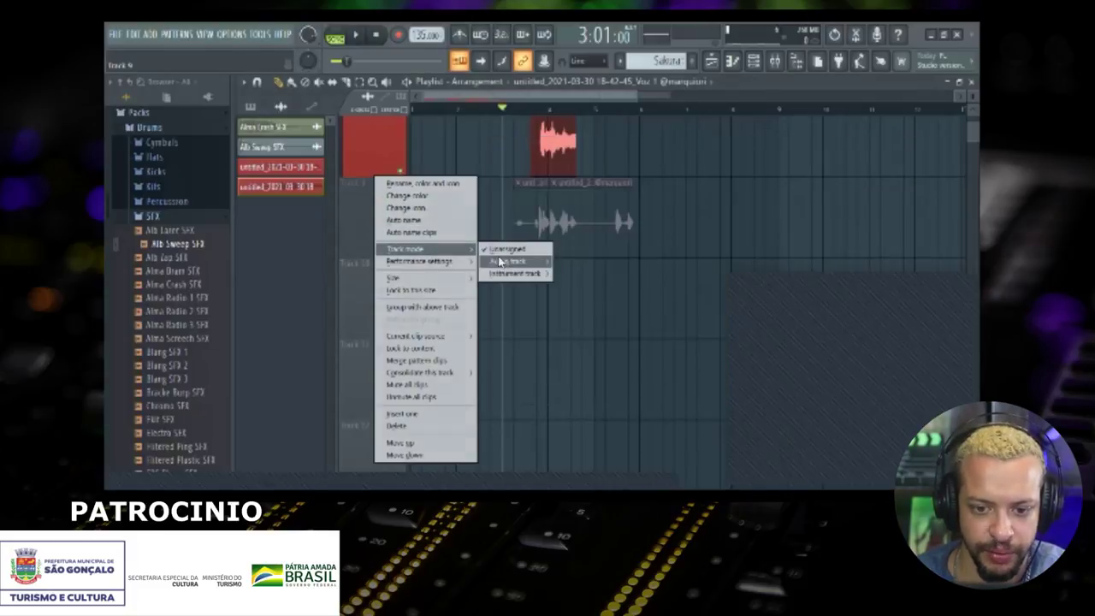
{"action": "mouse_move", "coordinate": [503, 259]}
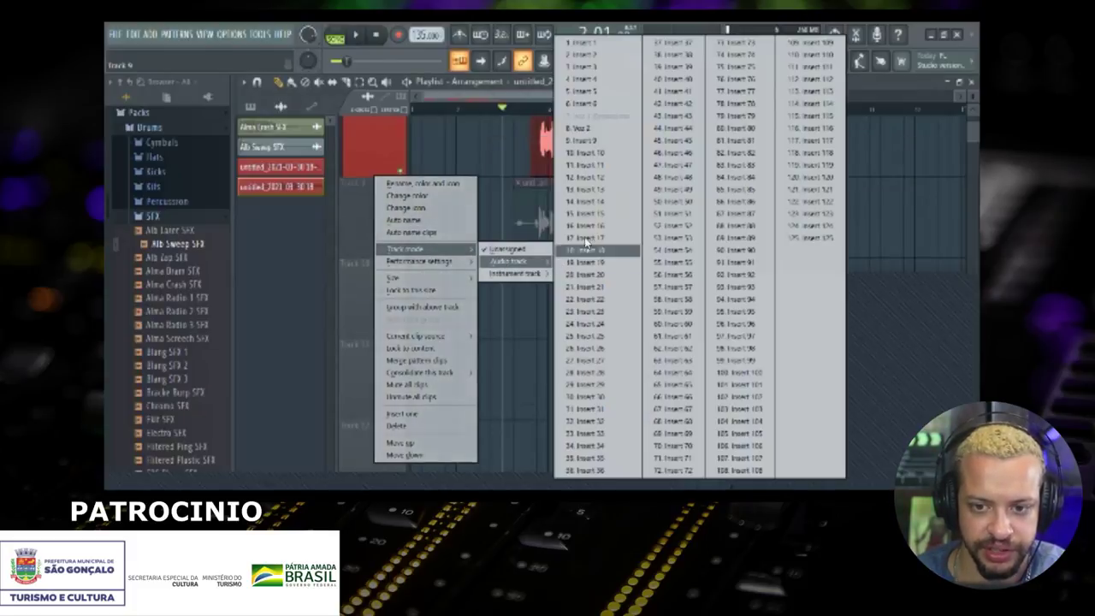
{"action": "left_click", "coordinate": [593, 130]}
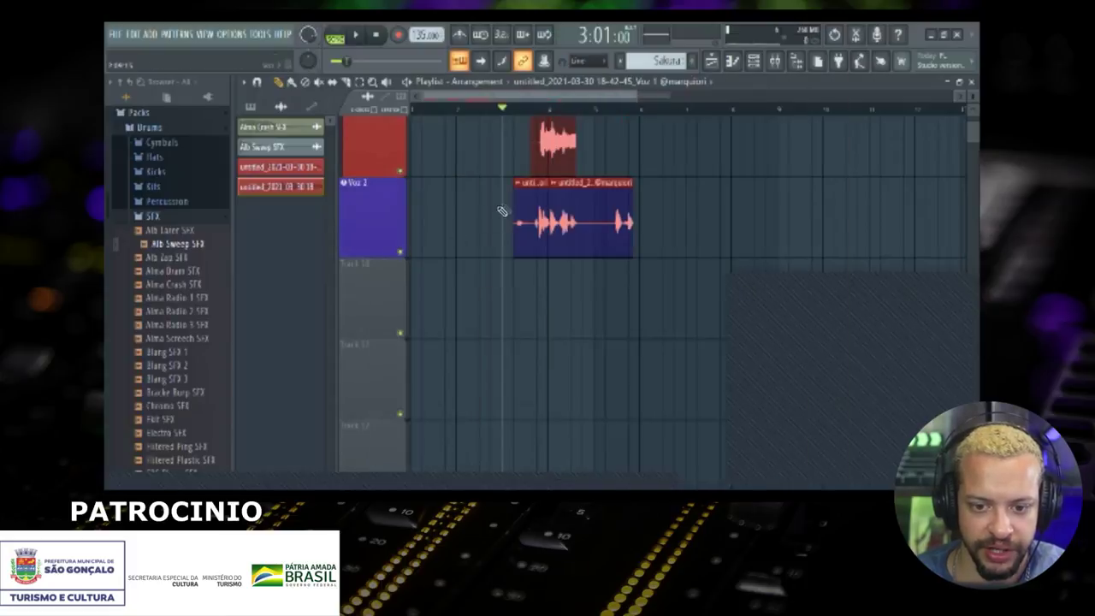
Step: Move both clips from the Voz 2 track up to the second Voz 1 track, just after its existing clip
{"action": "scroll", "coordinate": [517, 207], "scroll_direction": "up", "scroll_amount": 2}
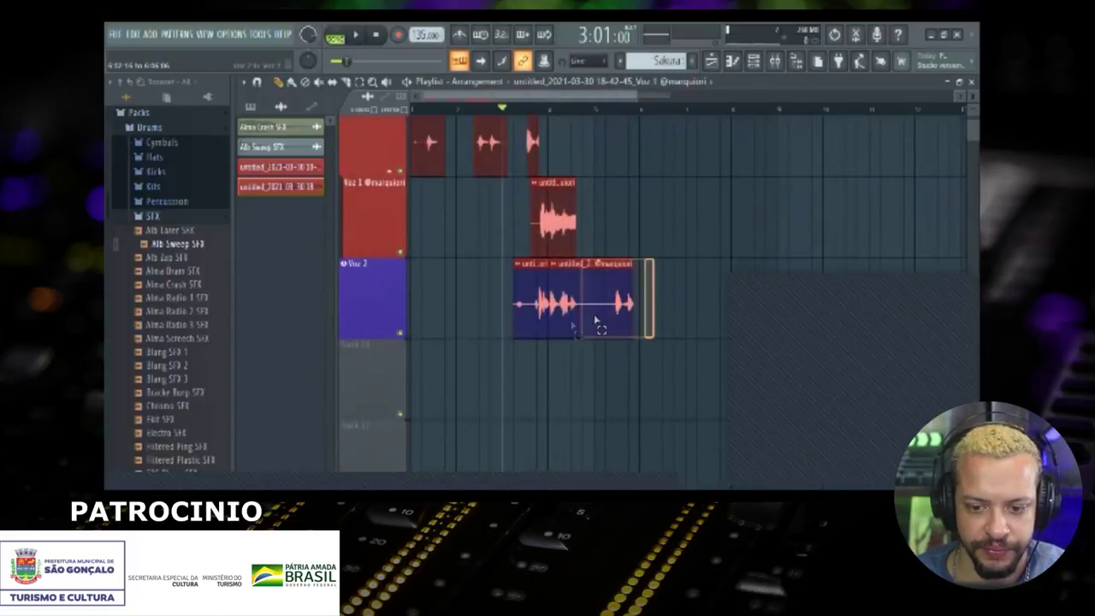
{"action": "left_click_drag", "start_coordinate": [527, 310], "coordinate": [590, 210]}
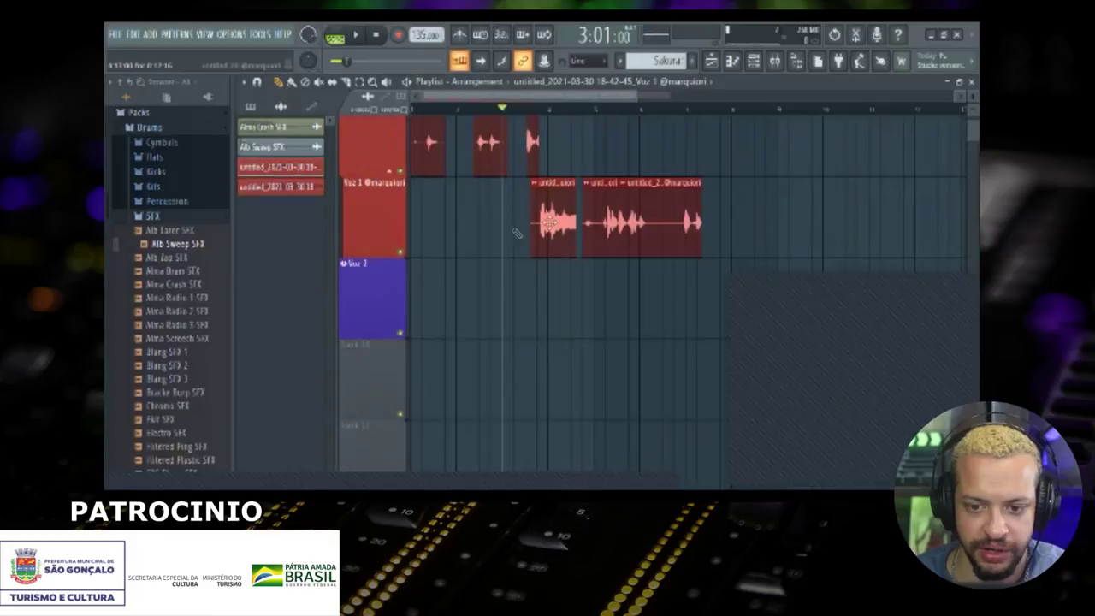
{"action": "scroll", "coordinate": [482, 246], "scroll_direction": "down", "scroll_amount": 2}
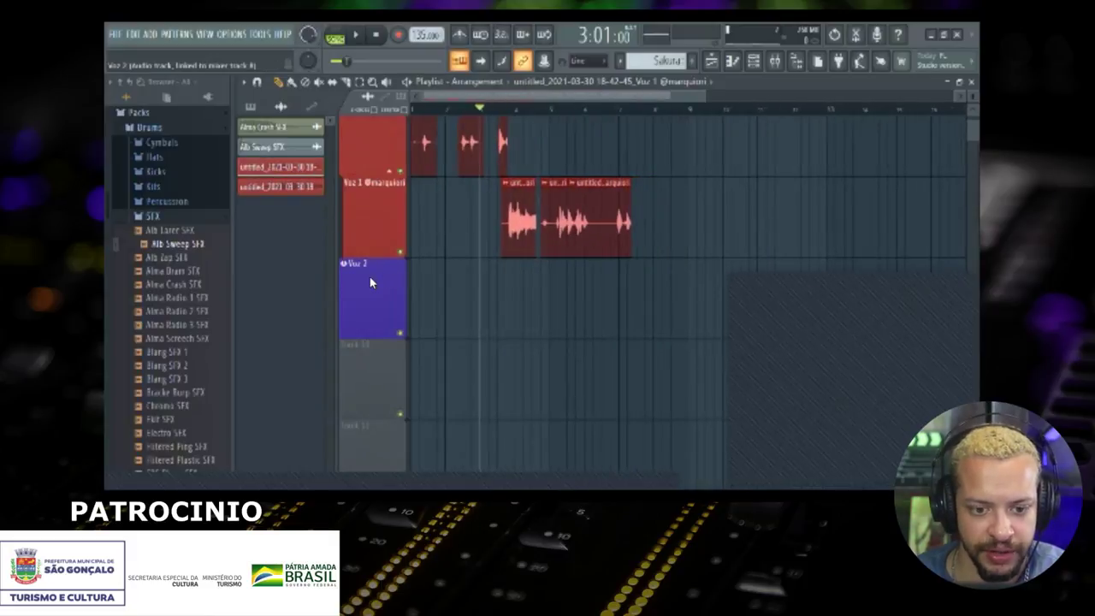
Step: Set the Voz 2 mixer insert's audio input to In 1
{"action": "left_click", "coordinate": [774, 60]}
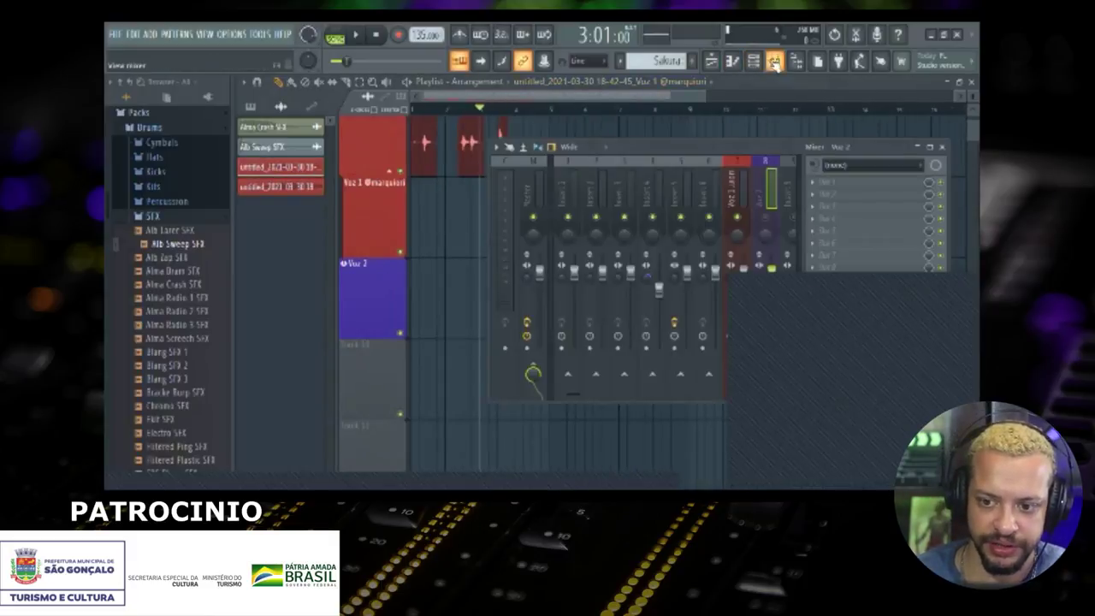
{"action": "left_click_drag", "start_coordinate": [772, 140], "coordinate": [680, 133]}
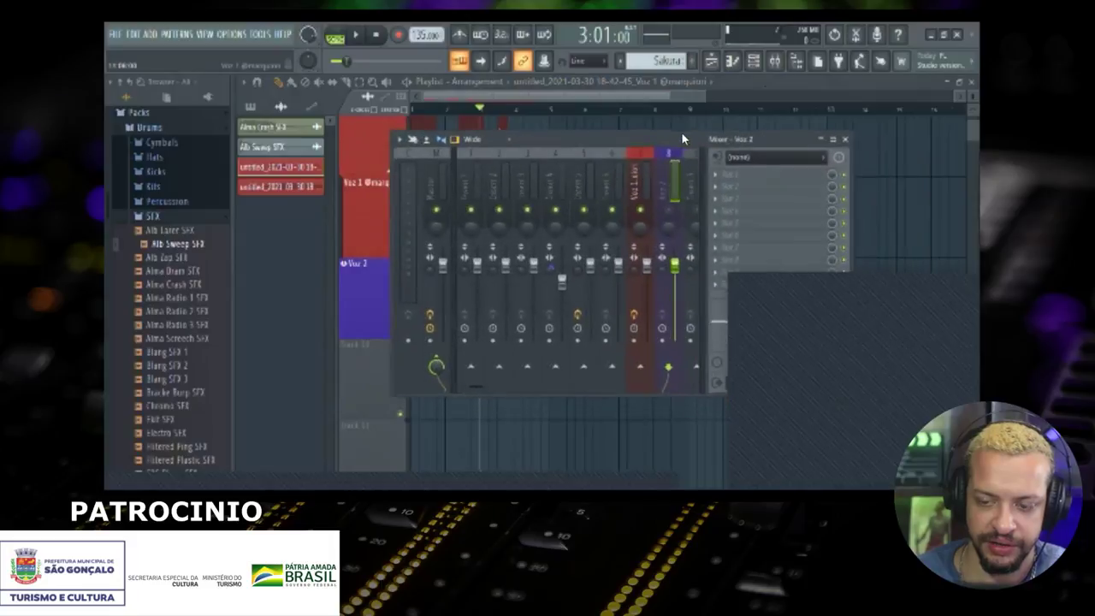
{"action": "left_click", "coordinate": [764, 155]}
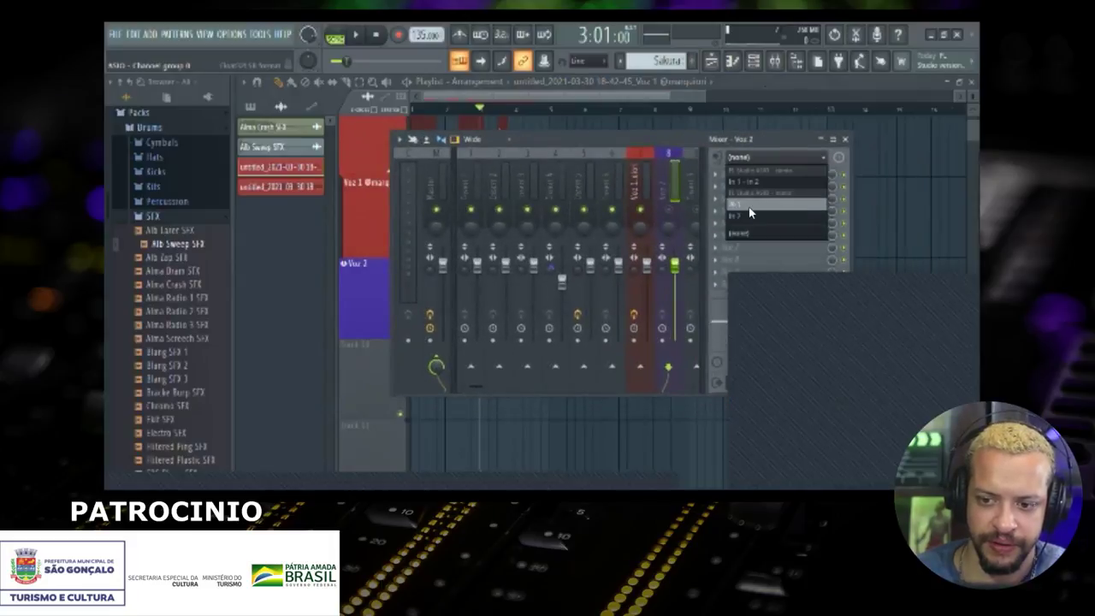
{"action": "left_click", "coordinate": [749, 205]}
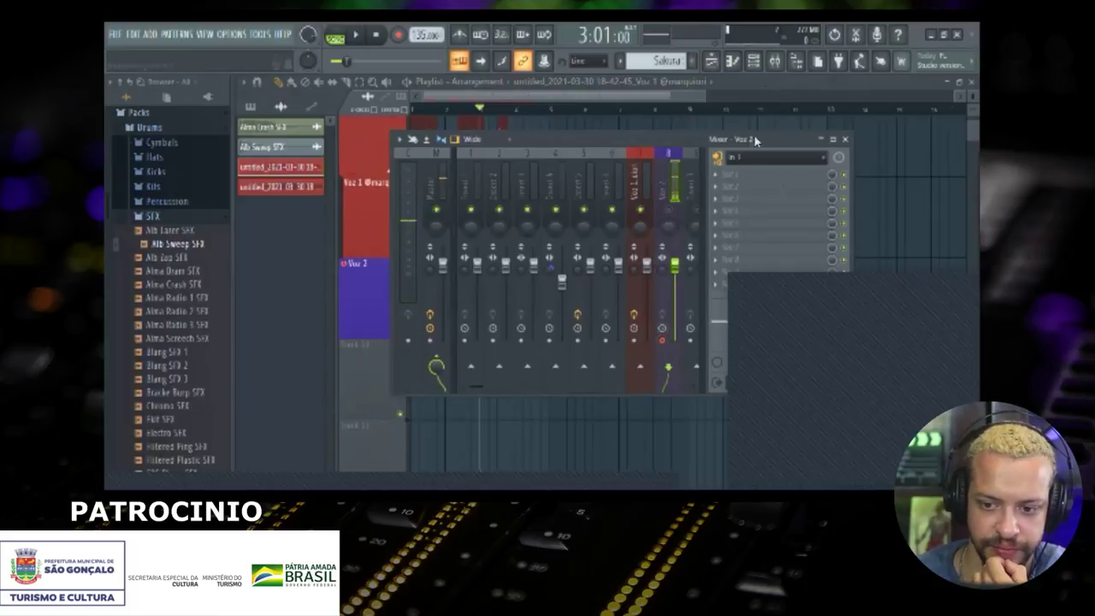
Step: Set the Voz 2 insert's audio input back to (none), close the Mixer and return to the first Playlist tracks
{"action": "left_click", "coordinate": [782, 158]}
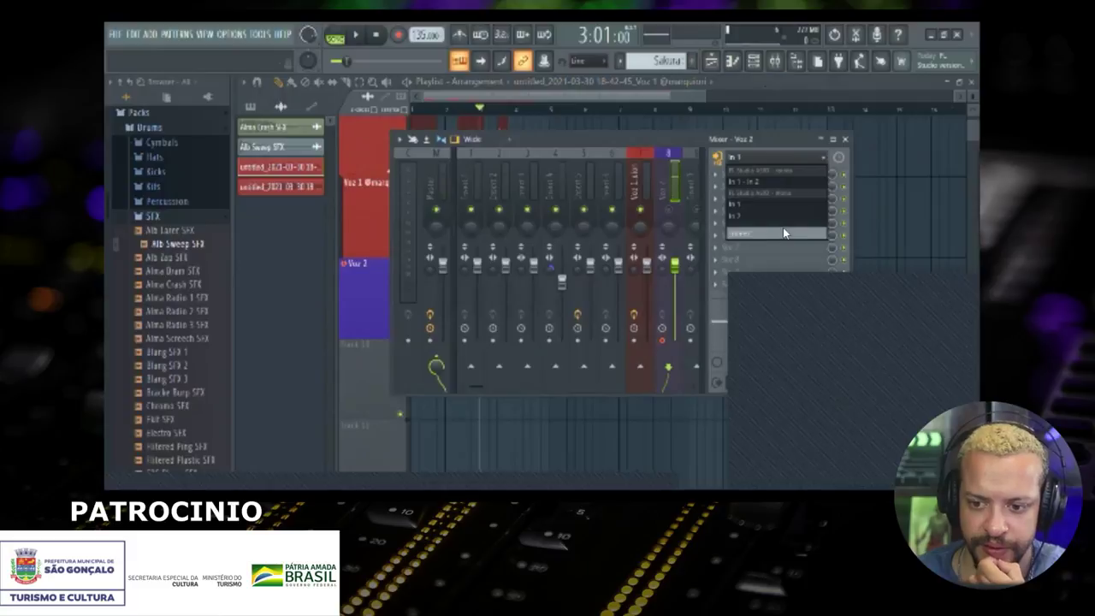
{"action": "left_click", "coordinate": [783, 233]}
{"action": "left_click_drag", "start_coordinate": [756, 139], "coordinate": [810, 259]}
{"action": "key", "text": "F9"}
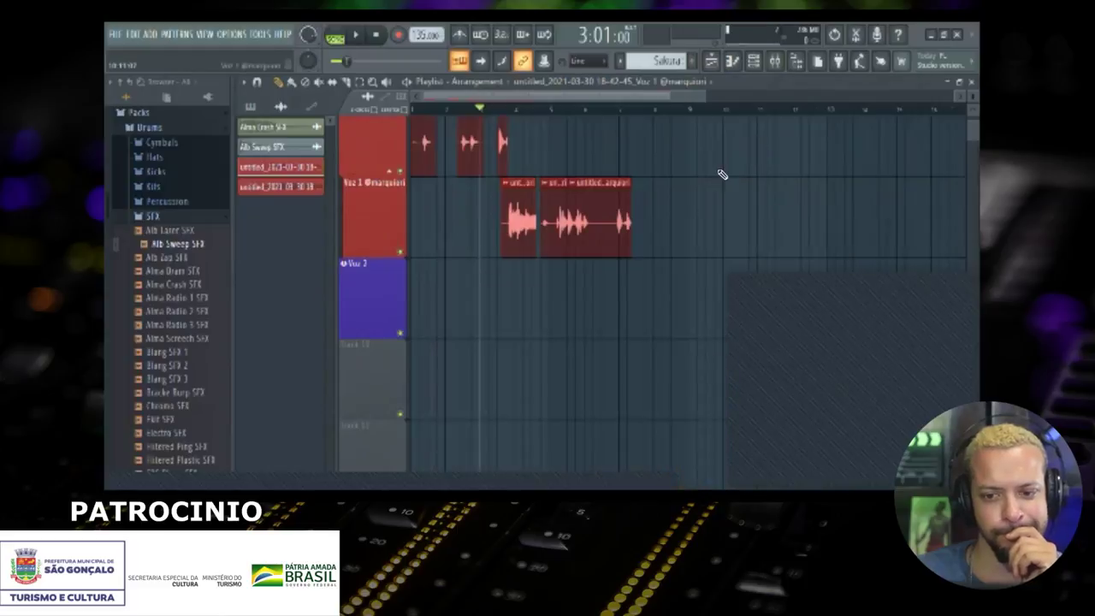
{"action": "scroll", "coordinate": [722, 174], "scroll_direction": "up", "scroll_amount": 6}
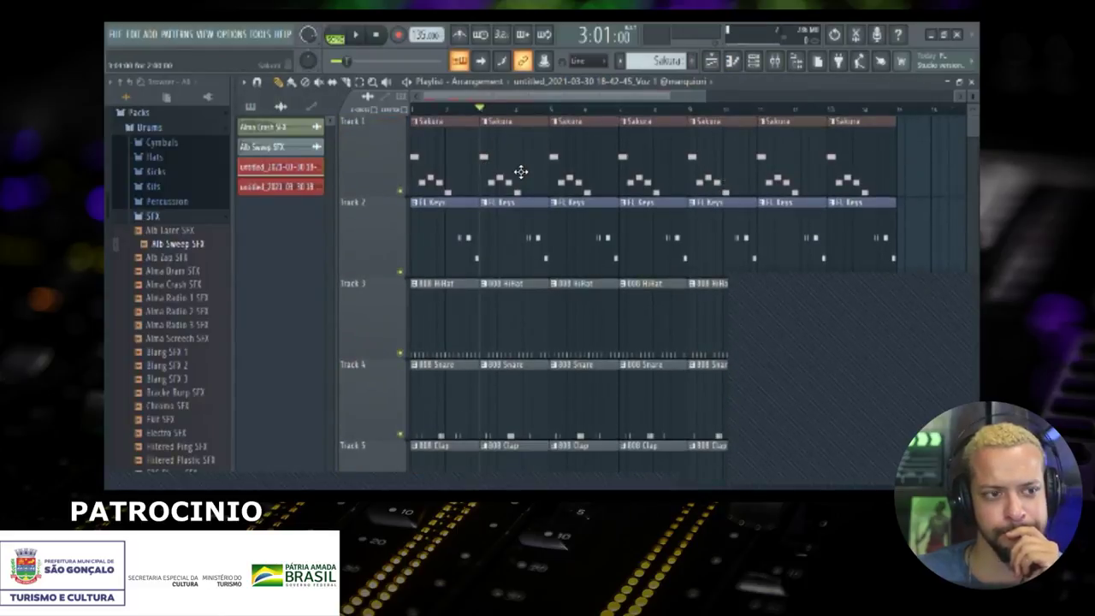